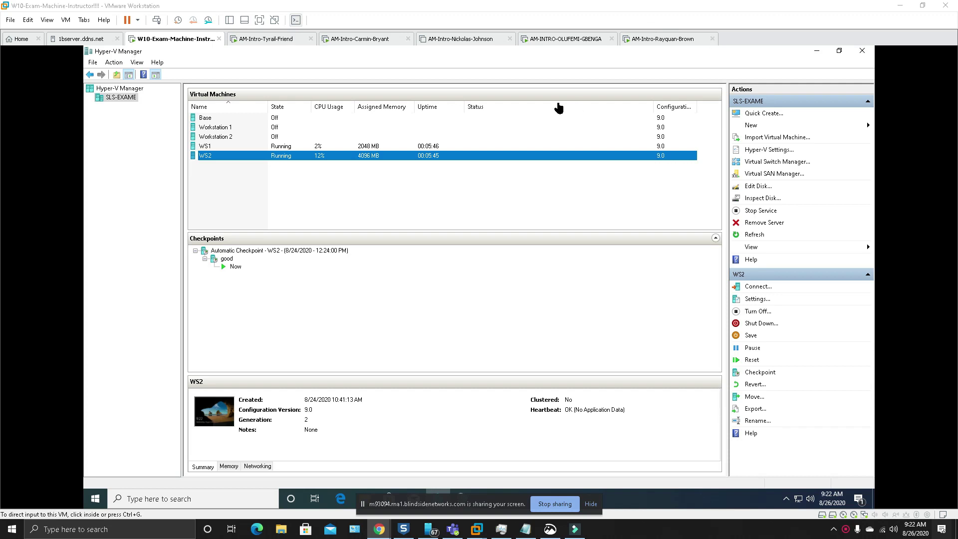
Step: Show the preview thumbnails of the open Chrome windows from the host taskbar
mouse_move(378, 530)
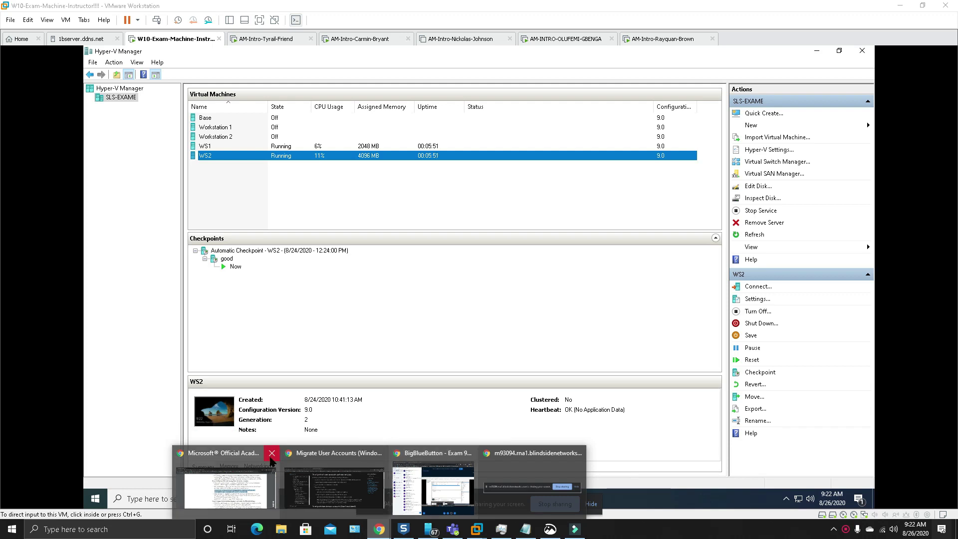
Step: Bring up the Microsoft Official Academic Course PDF, then switch back to the virtual machine window
click(236, 460)
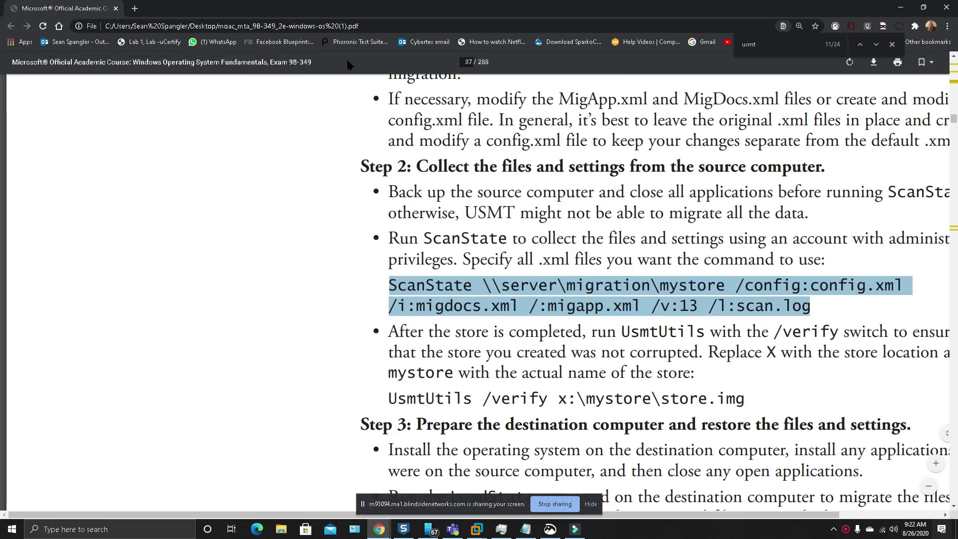
key(alt+Tab)
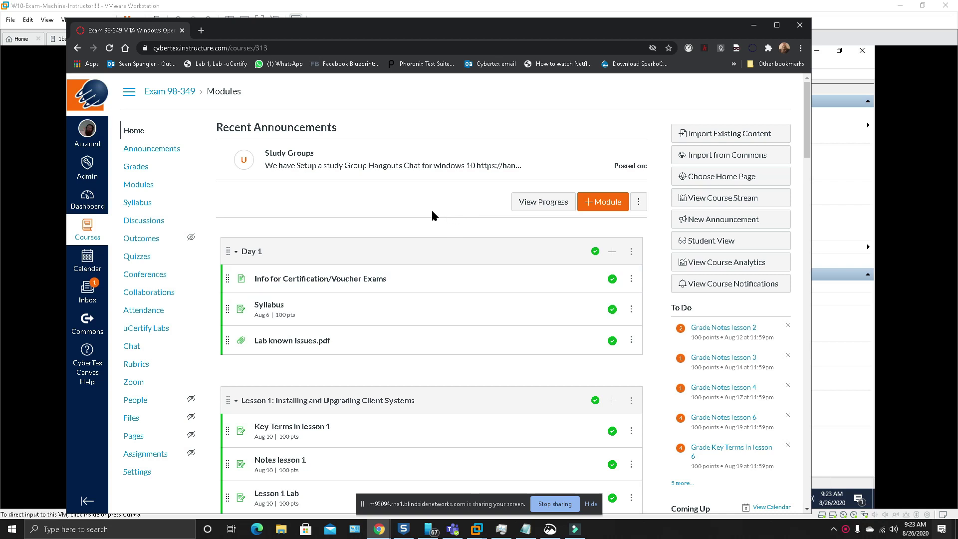
Step: Open the Hyper-V Hands on Tasks Exam #1 quiz from Modules and start its student preview
scroll(371, 186, down, 2)
scroll(370, 186, up, 2)
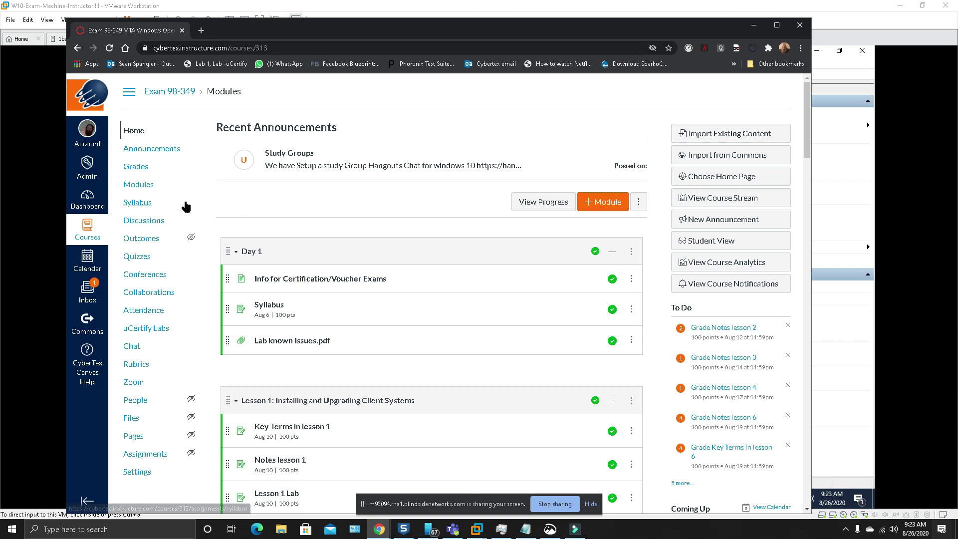
scroll(400, 249, down, 9)
scroll(399, 249, down, 18)
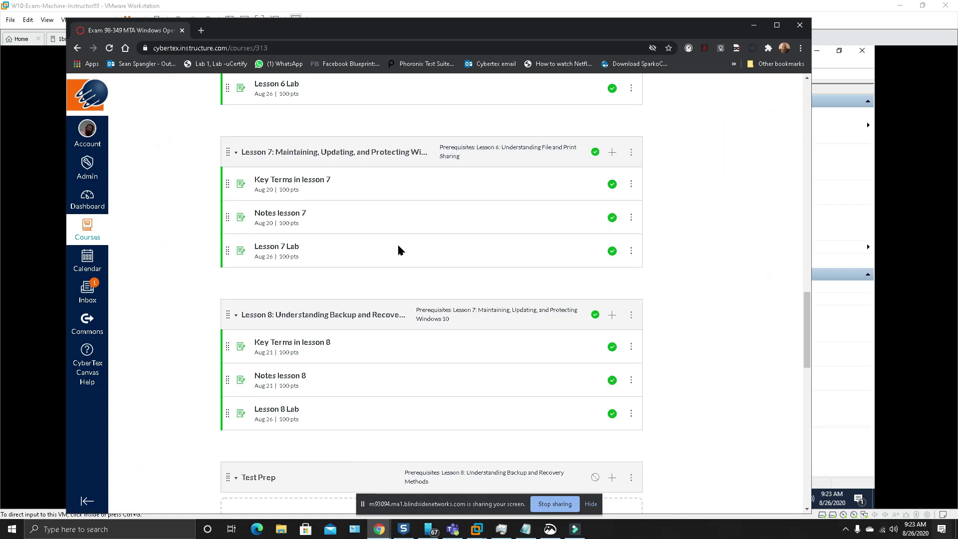
scroll(330, 260, down, 10)
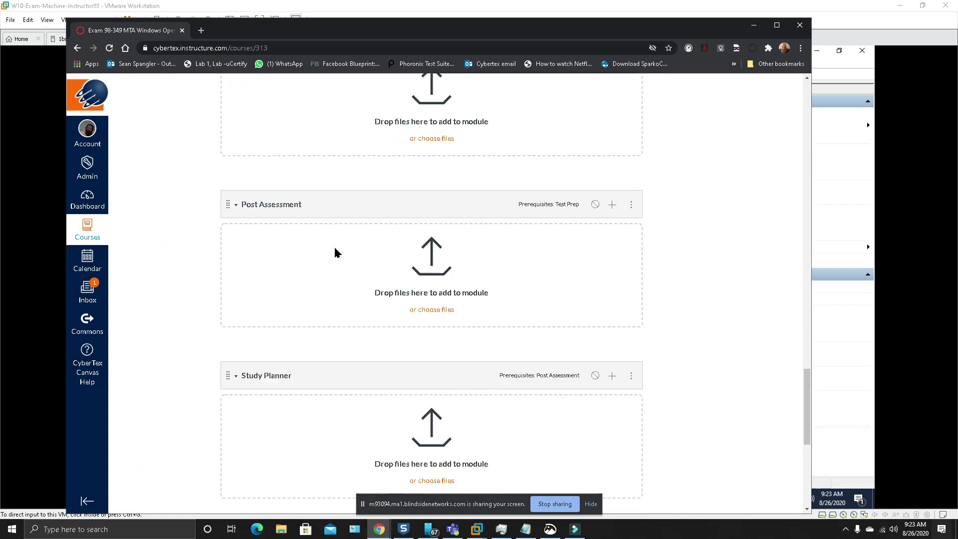
click(319, 441)
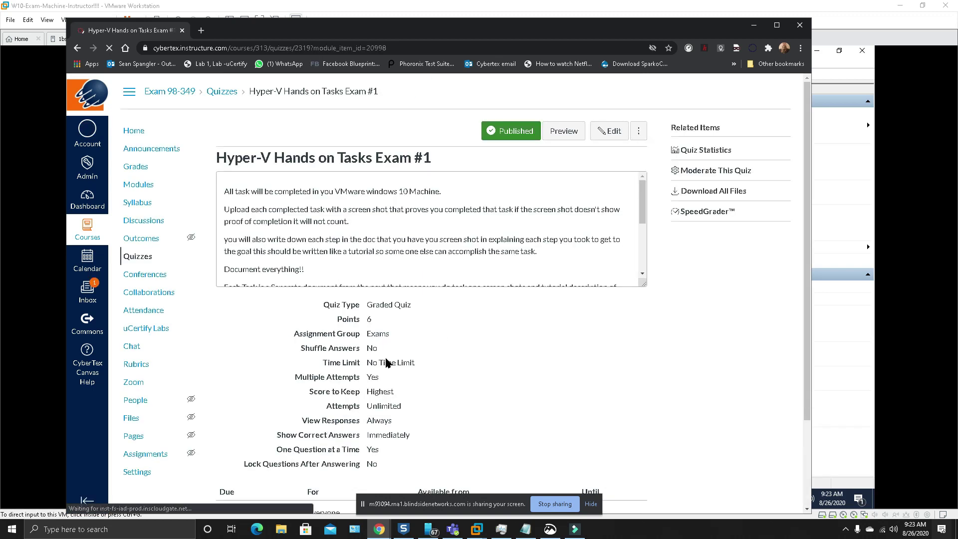
scroll(553, 316, down, 3)
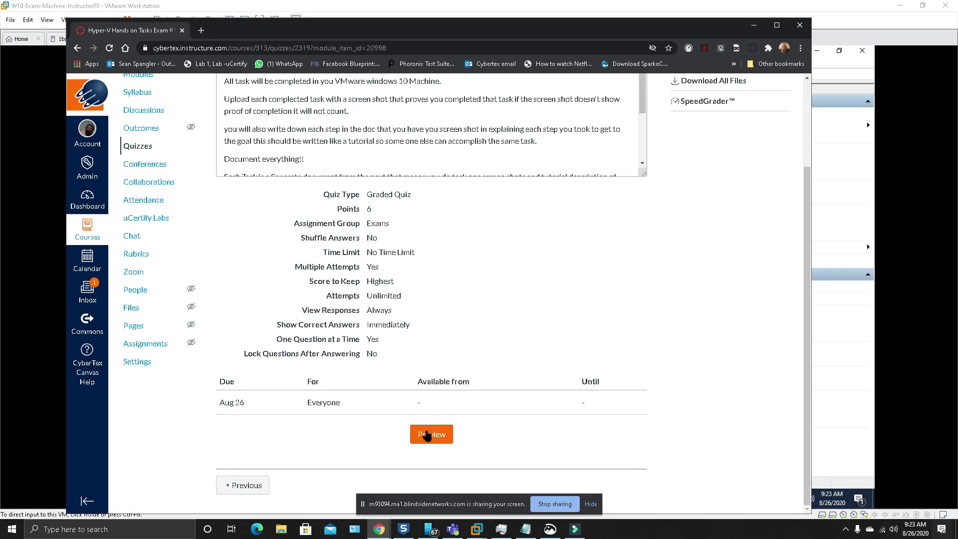
click(427, 434)
Step: Advance the quiz preview through Questions 2 and 3, selecting the example workstation name
scroll(487, 324, down, 4)
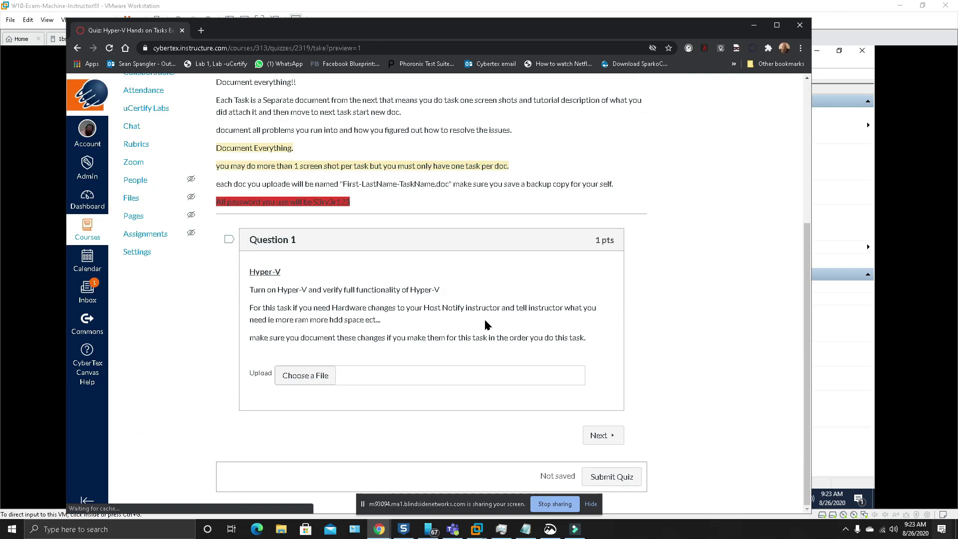
click(607, 436)
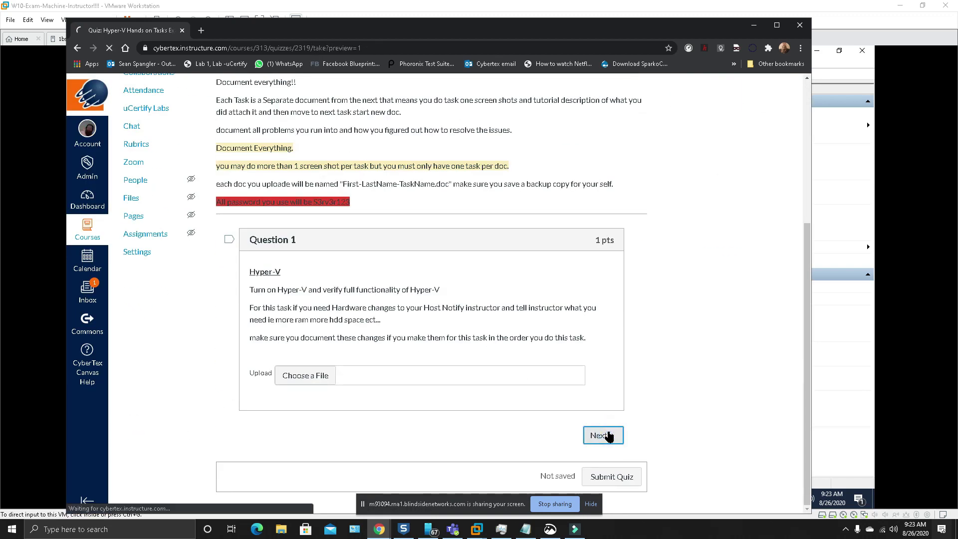
scroll(613, 446, down, 5)
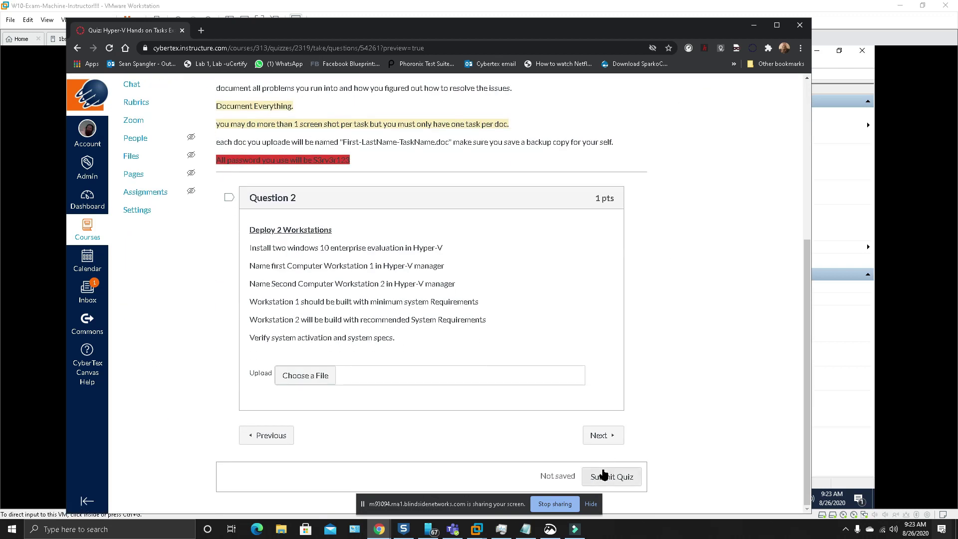
click(604, 436)
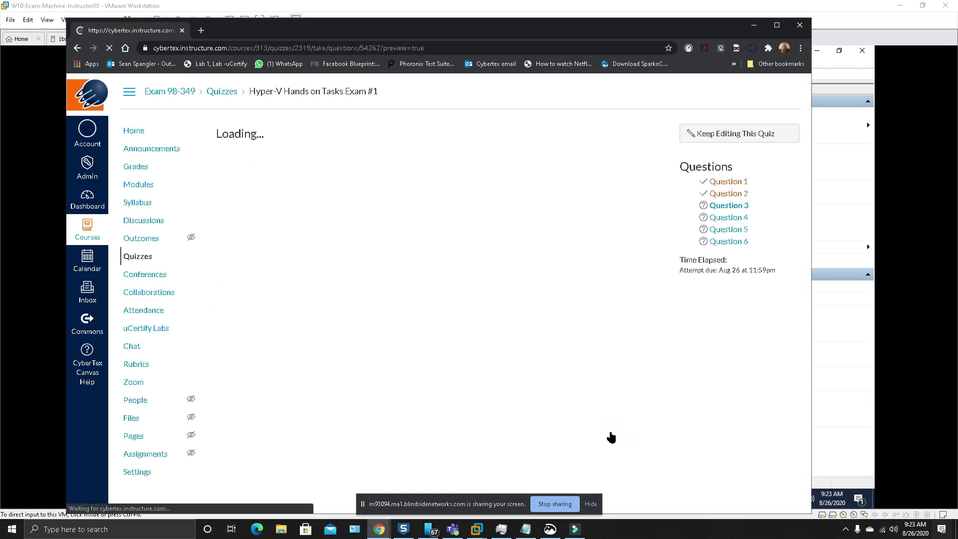
scroll(562, 351, down, 4)
scroll(563, 351, down, 2)
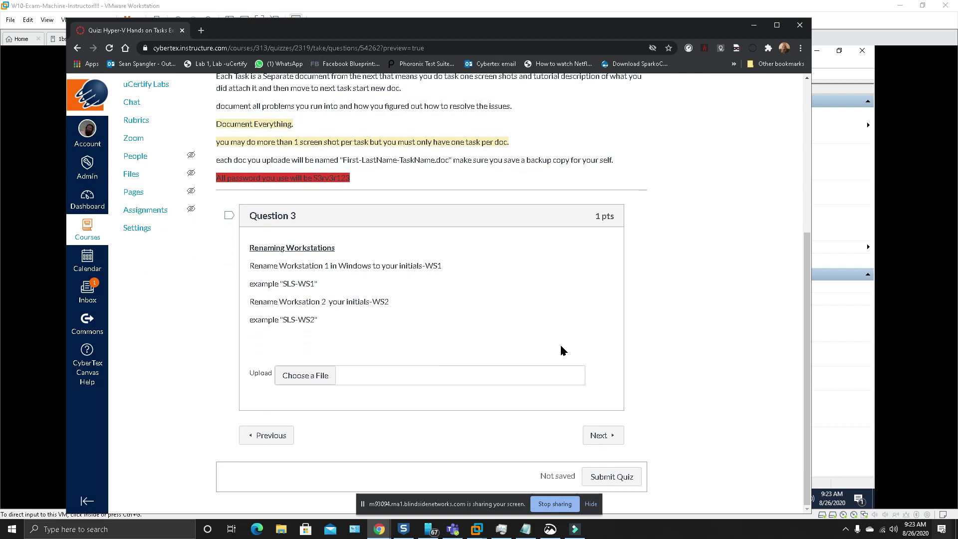
drag(287, 283, 318, 284)
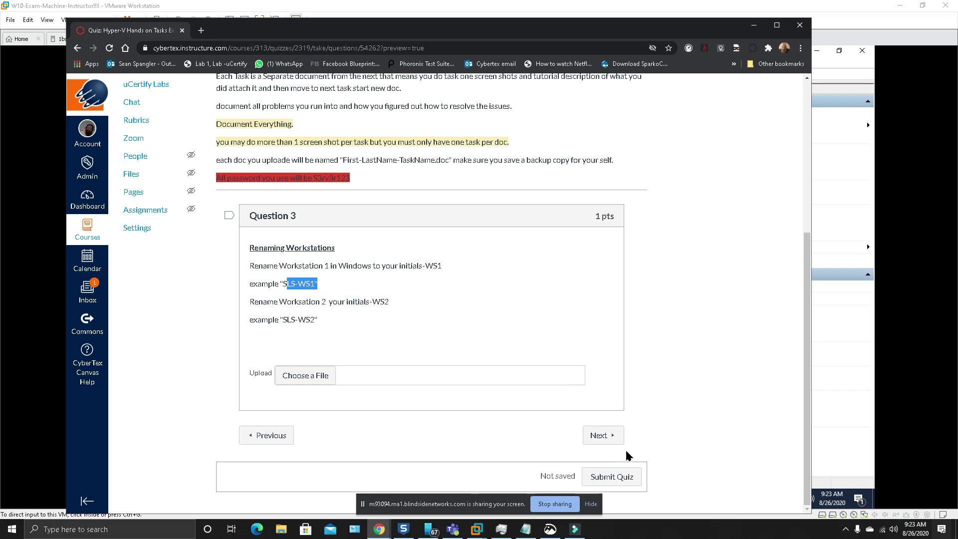
Step: Continue the preview to Questions 4 and 5, then minimize the quiz window
click(612, 439)
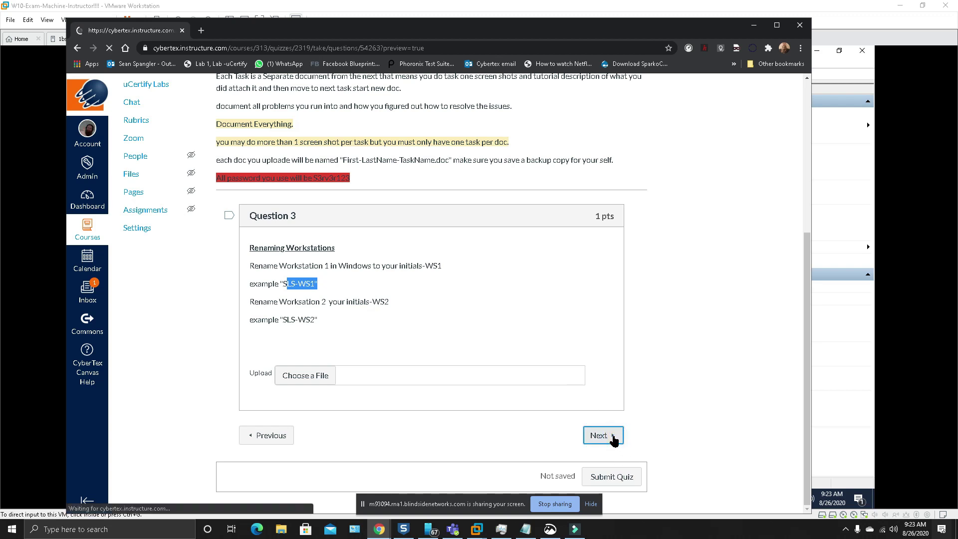
scroll(310, 321, down, 5)
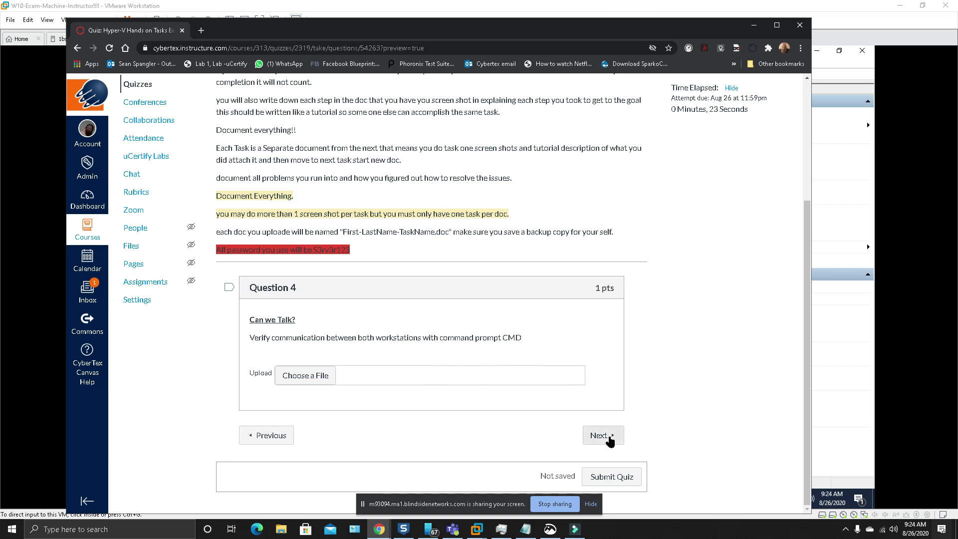
click(609, 436)
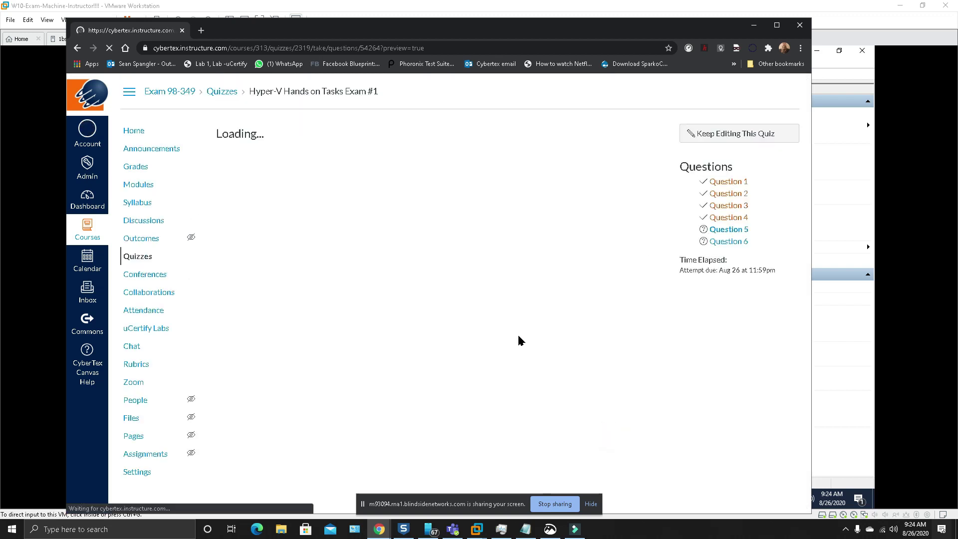
scroll(420, 248, down, 3)
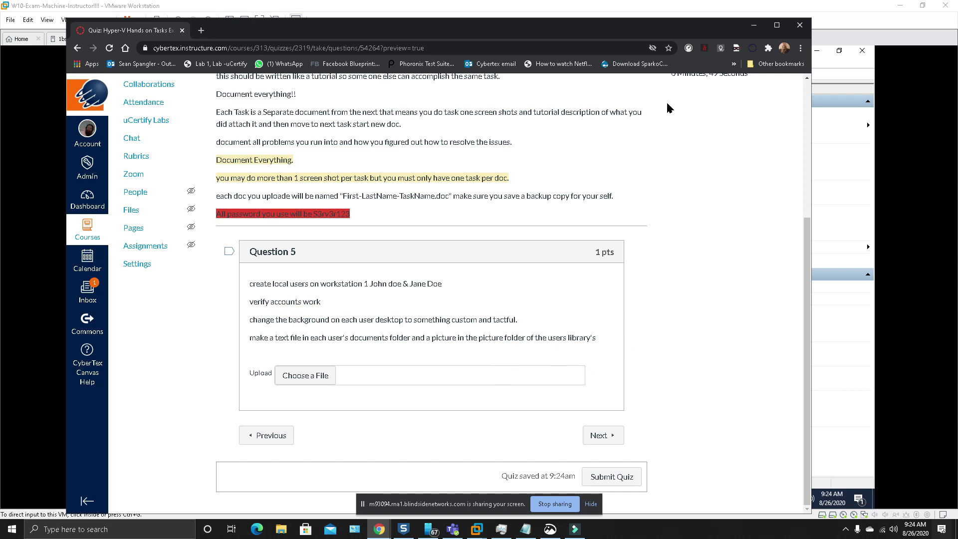
click(754, 25)
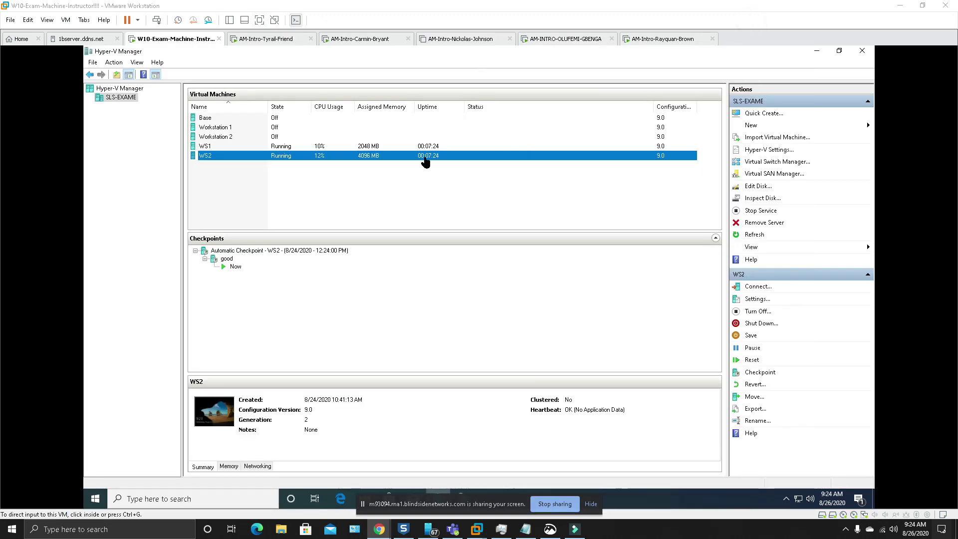
Step: Select WS1, bring its console to the front past the lock screen, and maximize it
click(235, 146)
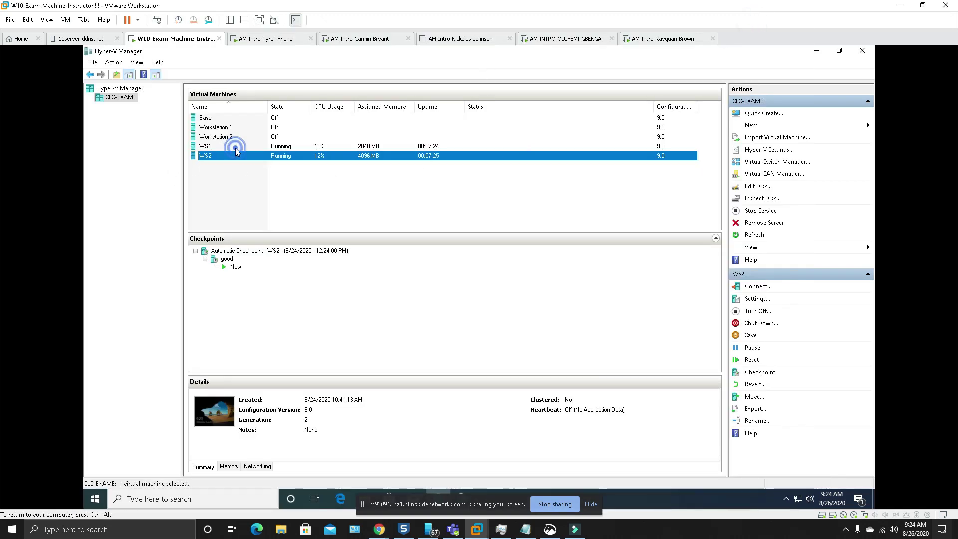
click(591, 504)
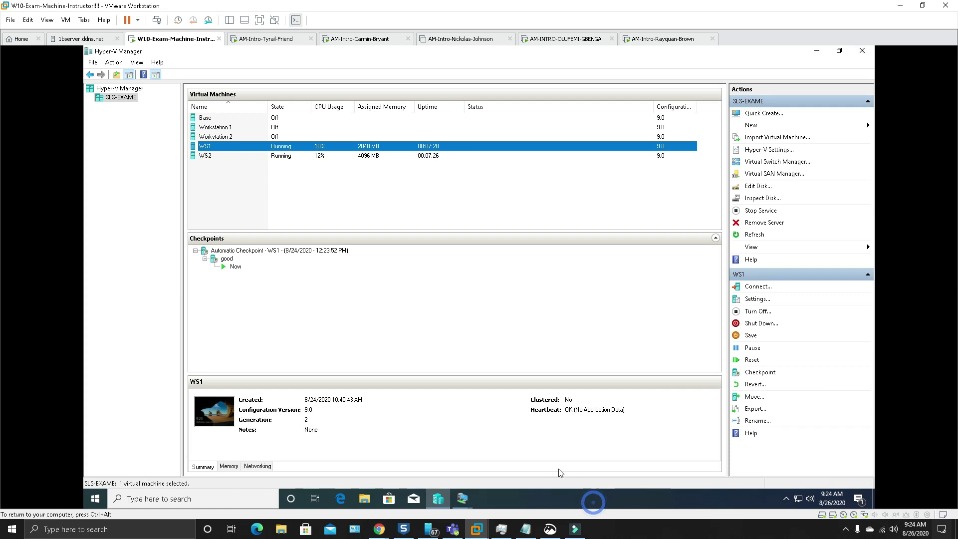
click(462, 500)
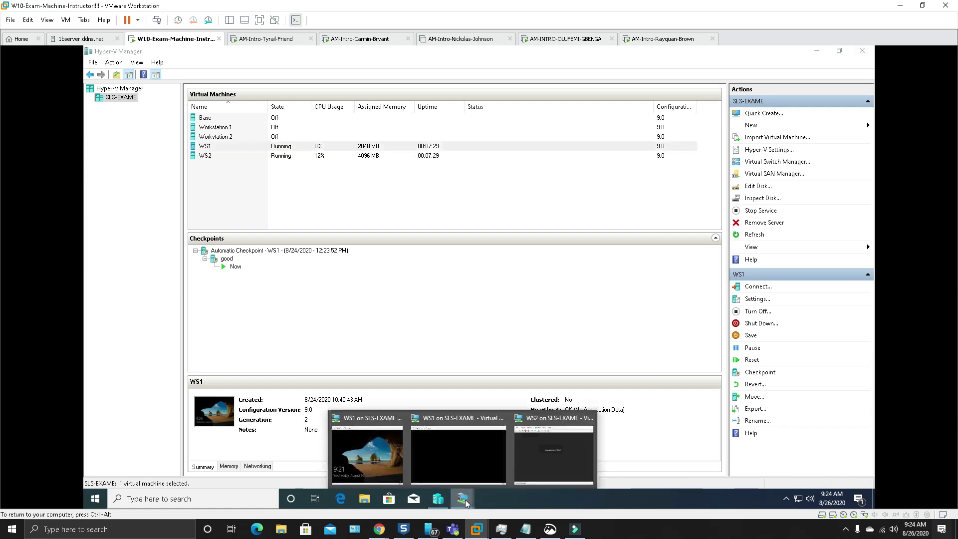
click(376, 447)
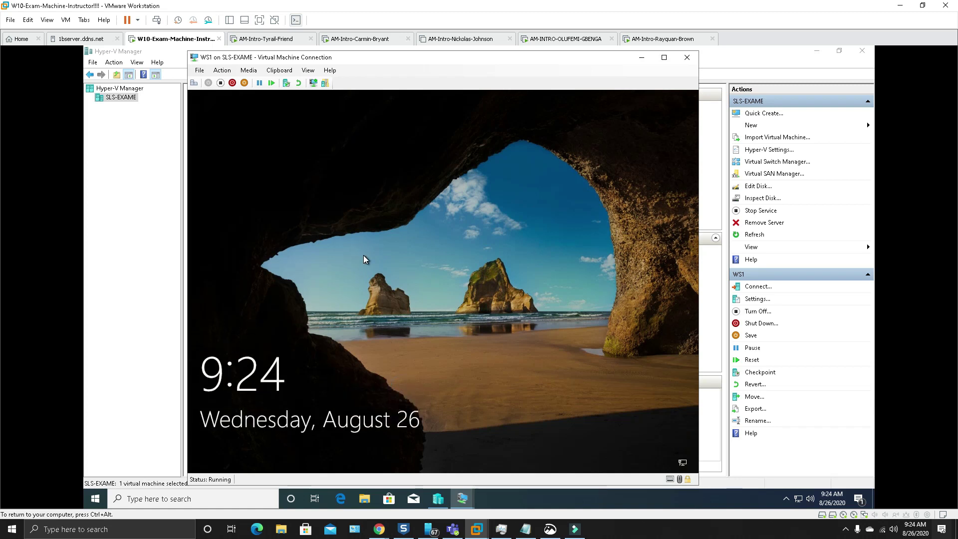
click(356, 215)
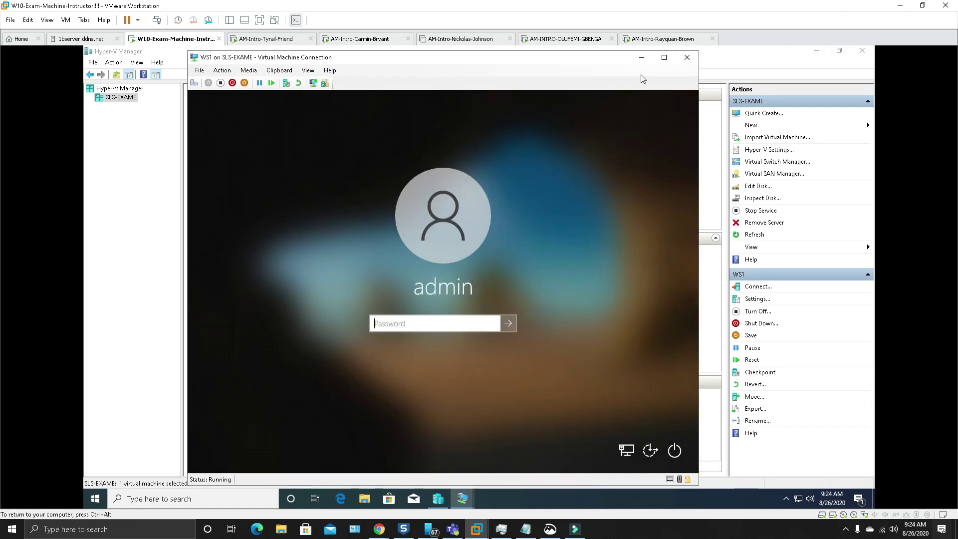
click(666, 60)
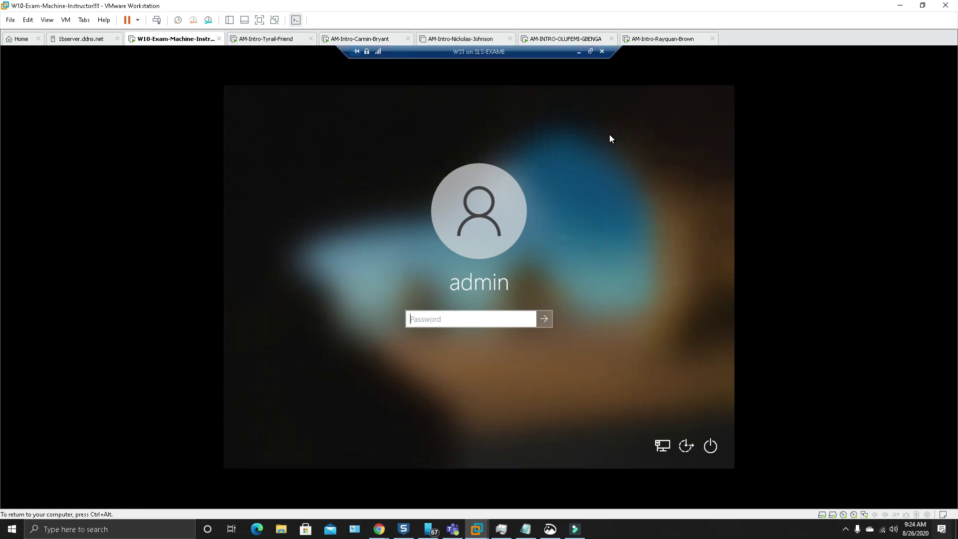
Step: Sign in to WS1 as admin with the account password
click(500, 315)
text(••)
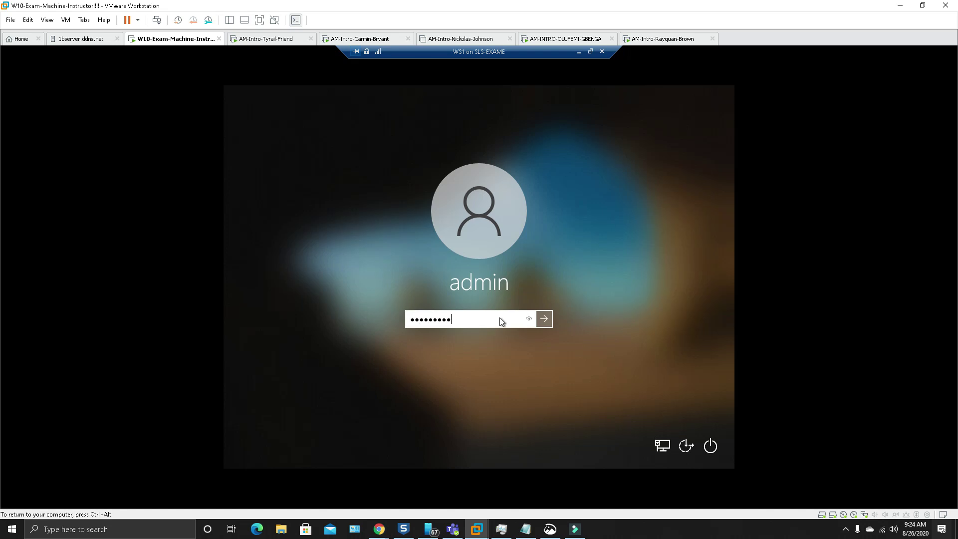
key(Return)
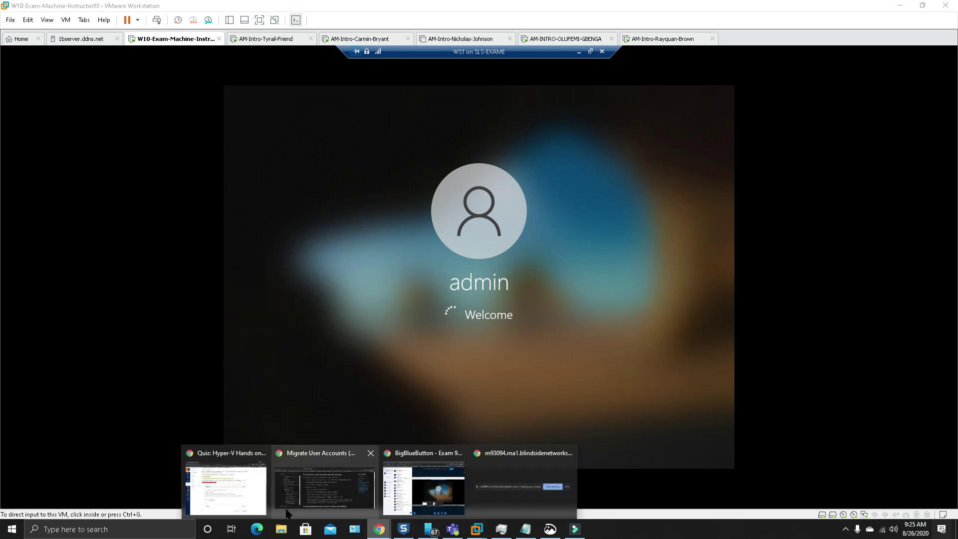
click(245, 491)
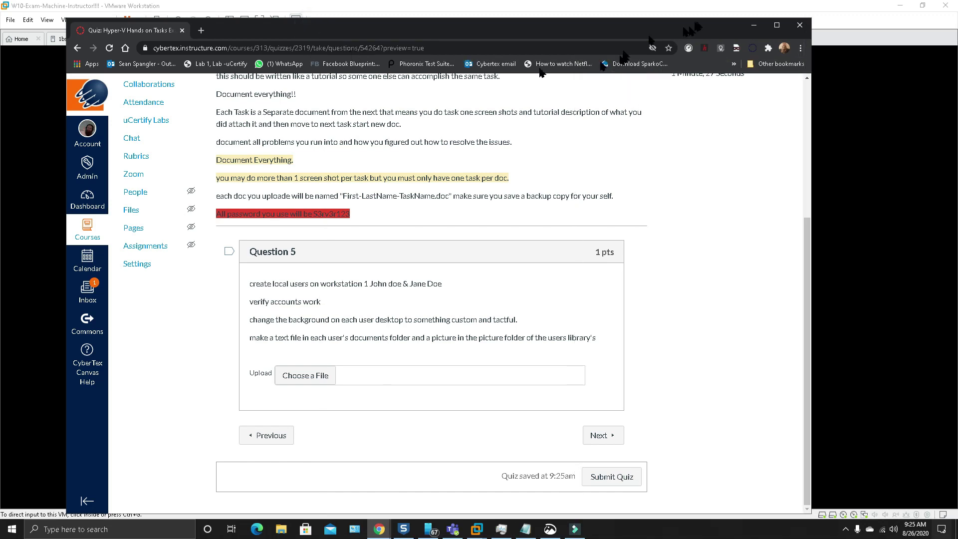
key(alt+Tab)
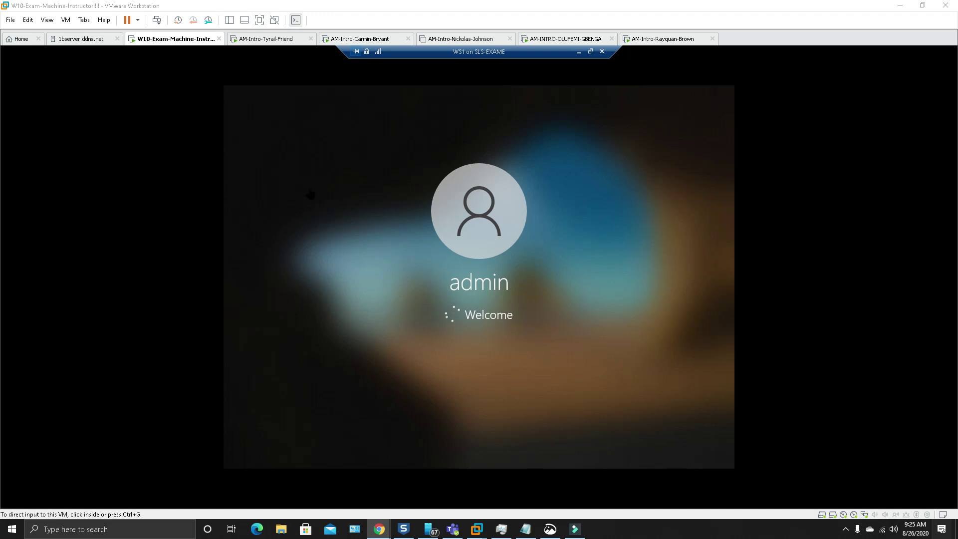
Step: Use View > Fit Guest Now and maximize the WS1 connection window
click(47, 19)
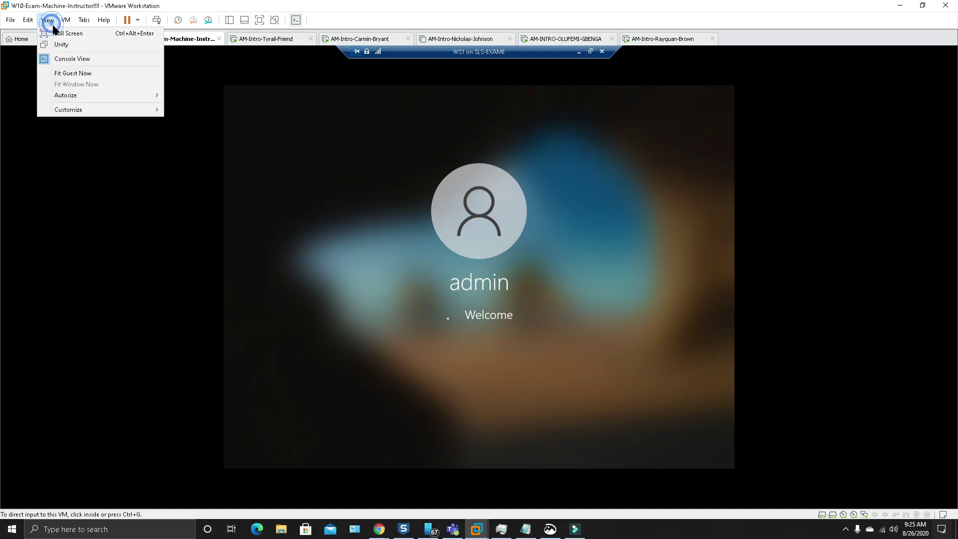
click(73, 73)
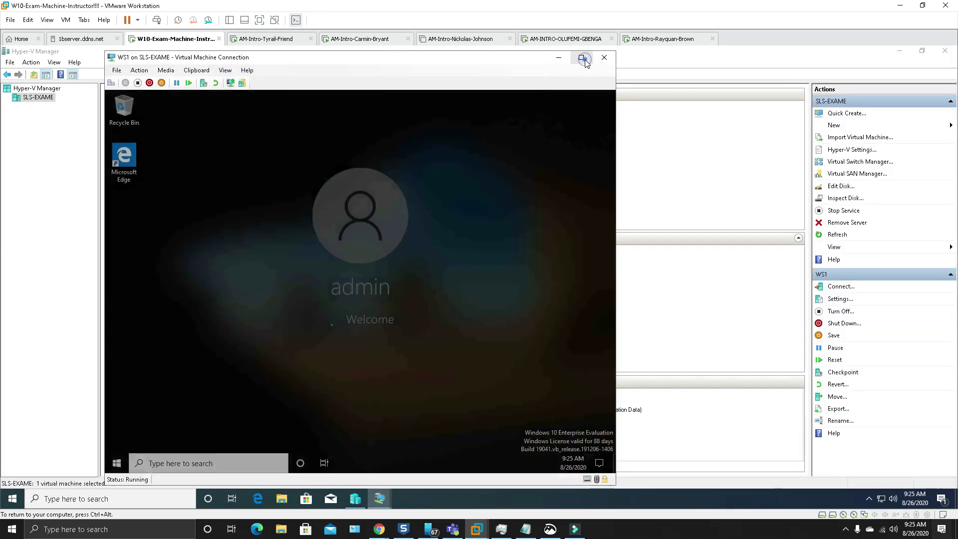
click(582, 57)
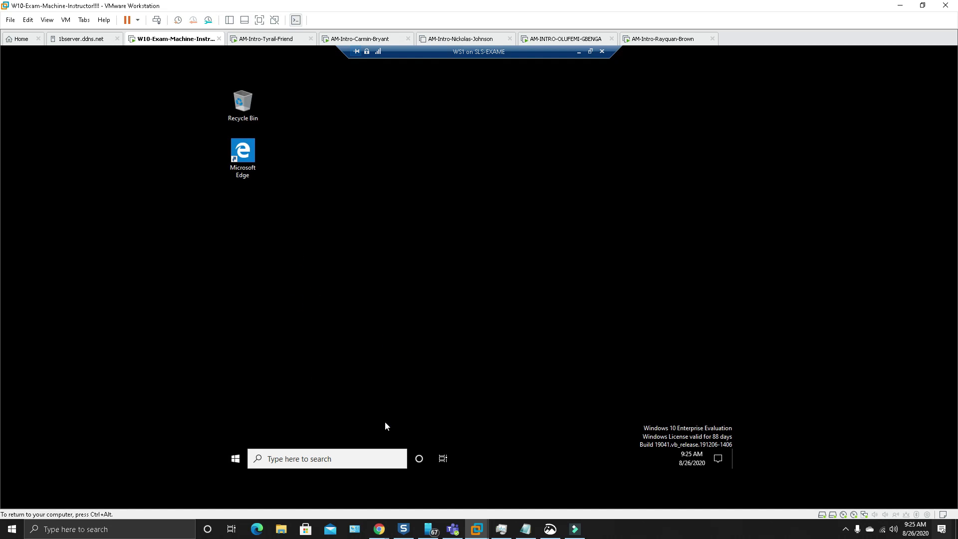
Step: Launch Computer Management from the WS1 Start button's quick-link (Win+X) menu
click(237, 460)
click(428, 244)
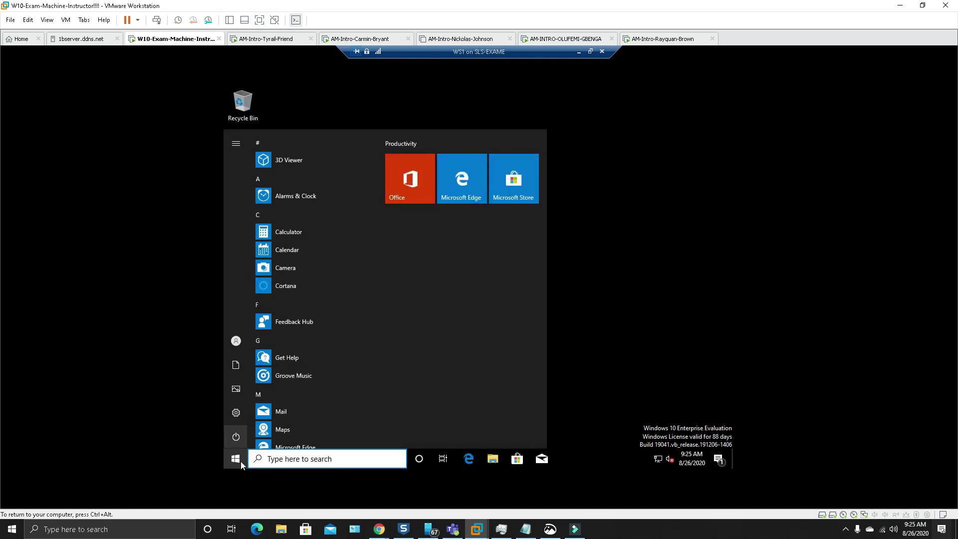
key(super+x)
key(Escape)
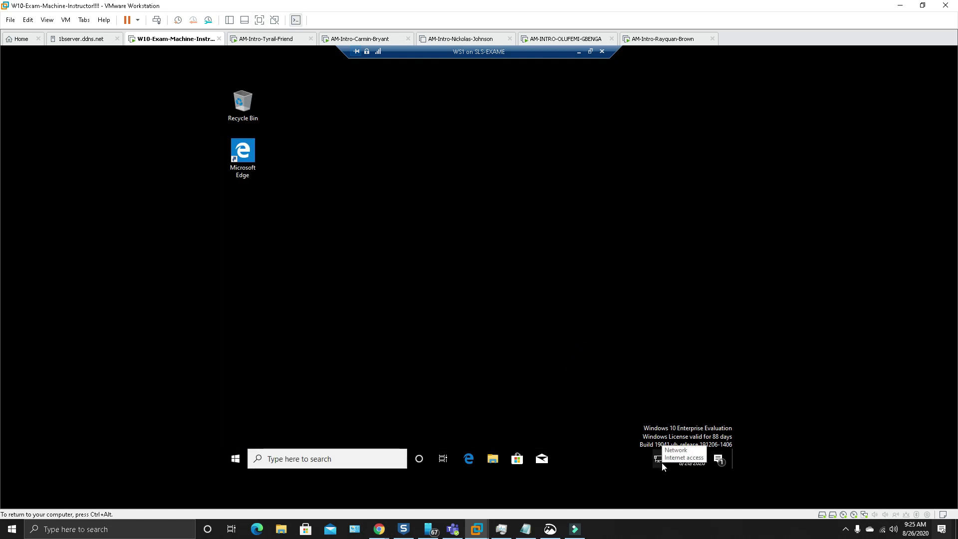
right_click(239, 461)
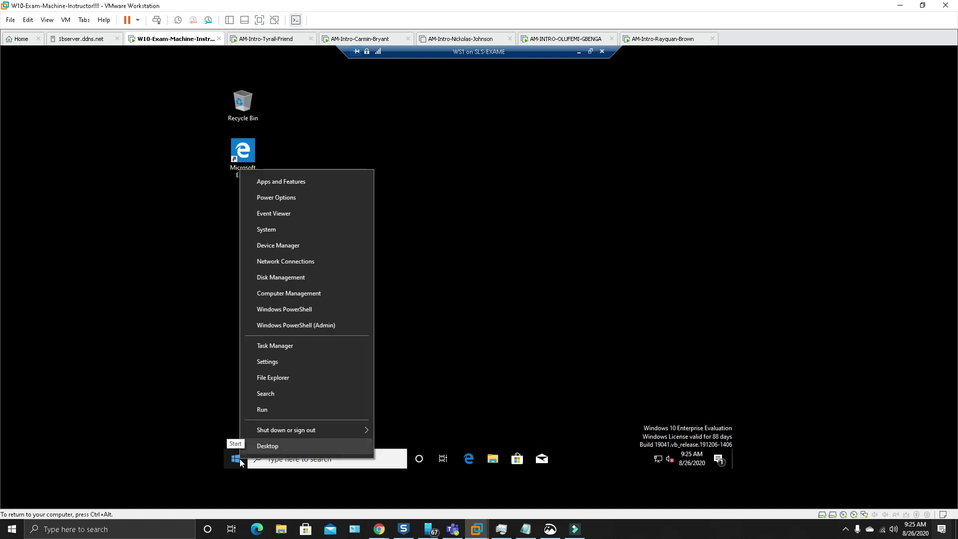
click(315, 299)
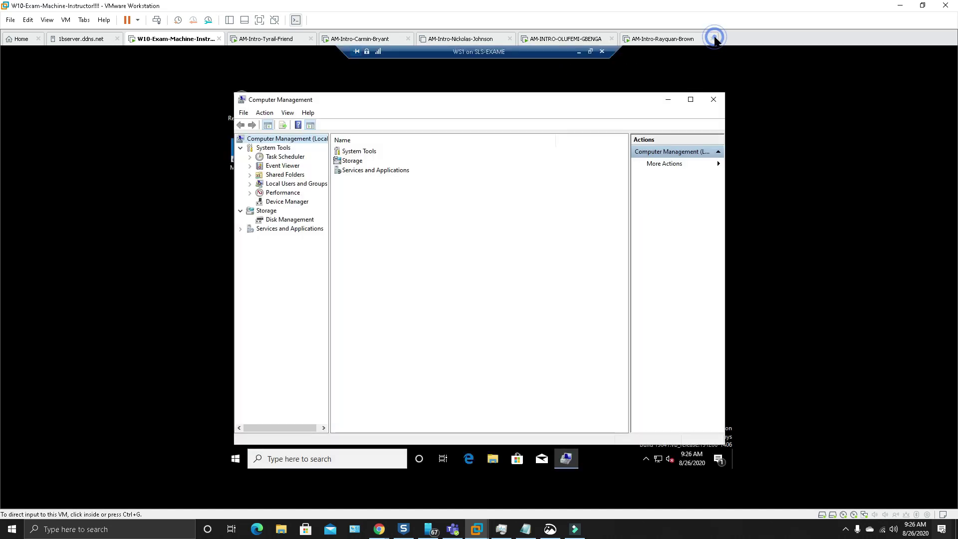
Step: Close the four extra student VM tabs, keeping Home, 1bserver.ddns.net and W10-Exam-Machine
click(715, 39)
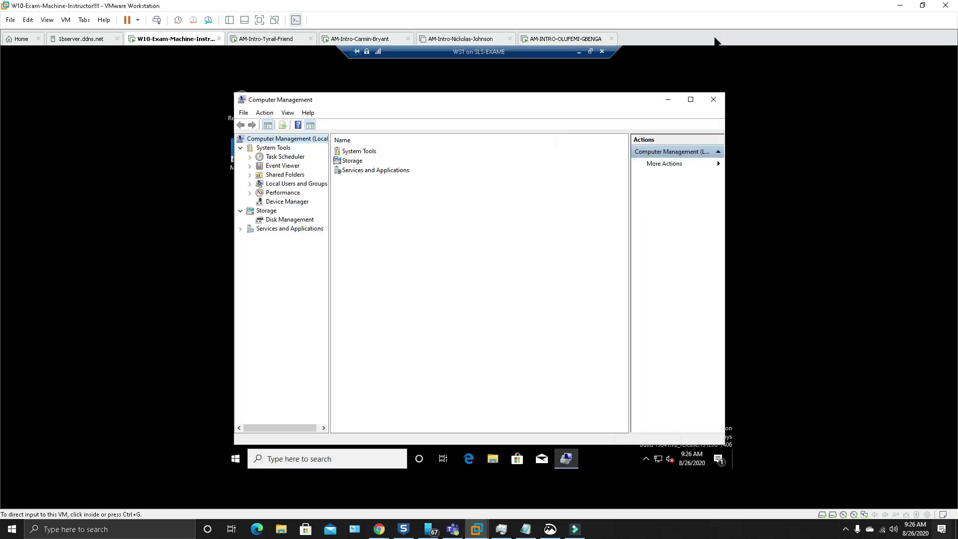
click(612, 39)
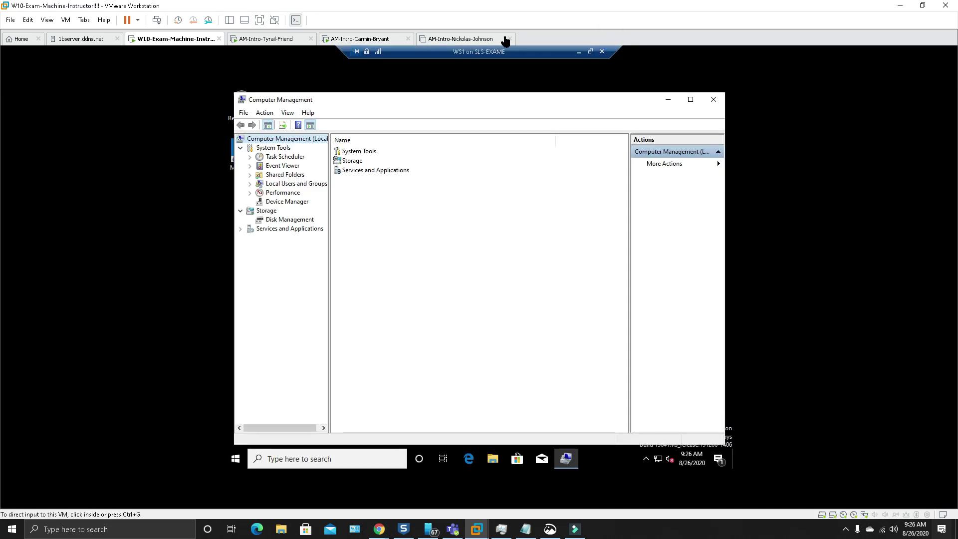
click(510, 39)
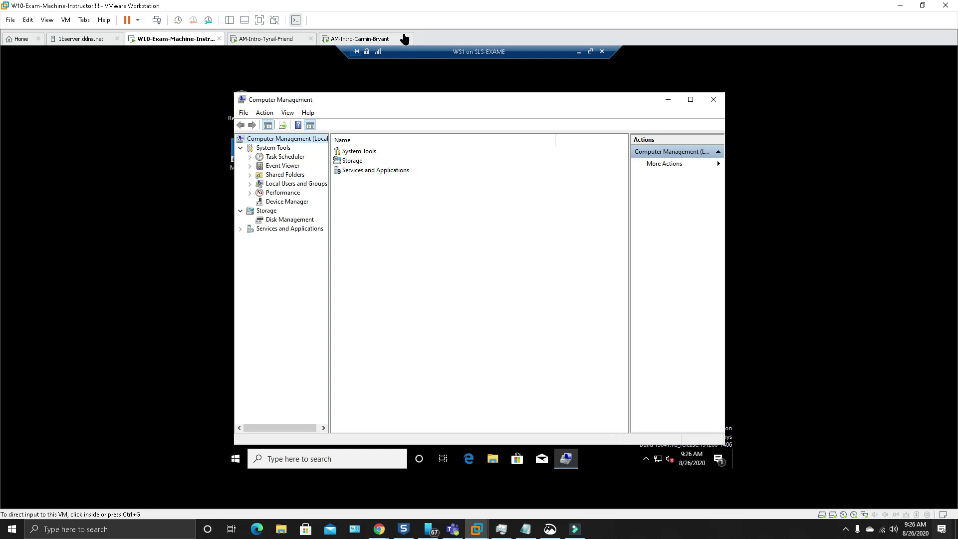
click(402, 38)
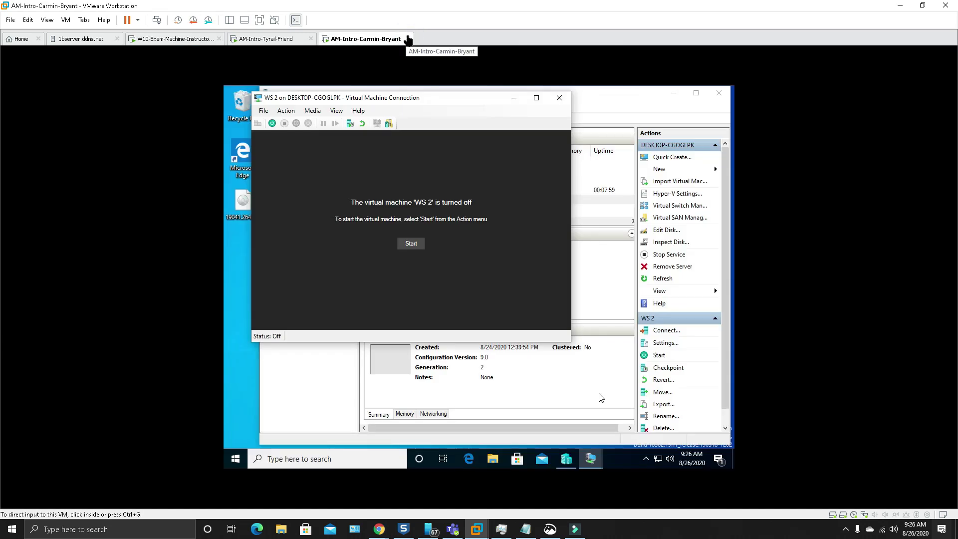
click(408, 38)
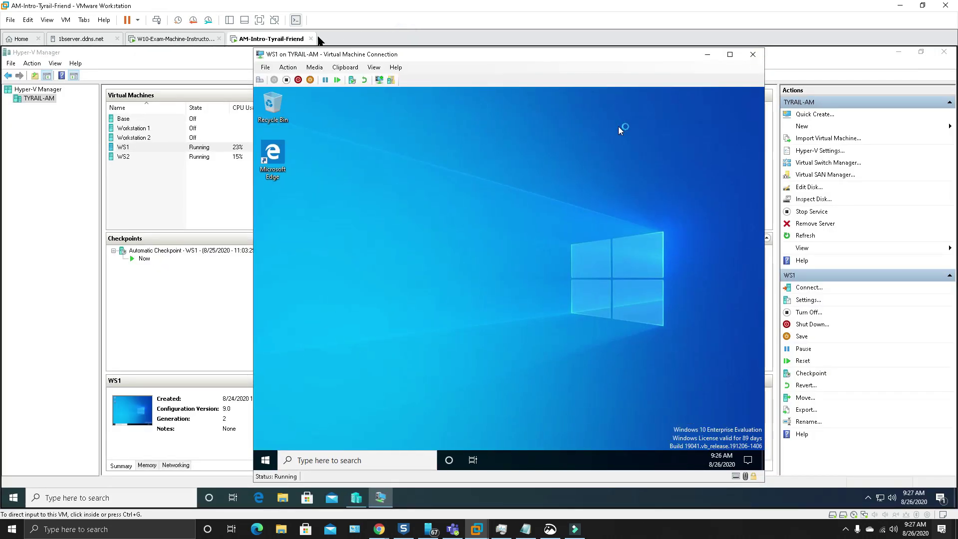
click(310, 39)
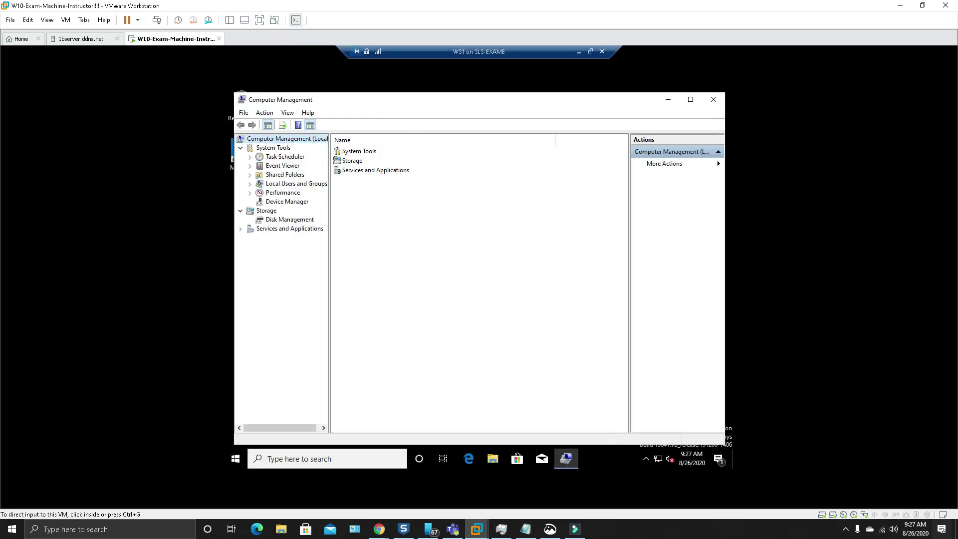
Step: Open Local Users and Groups > Users and start a New User
click(301, 184)
click(347, 152)
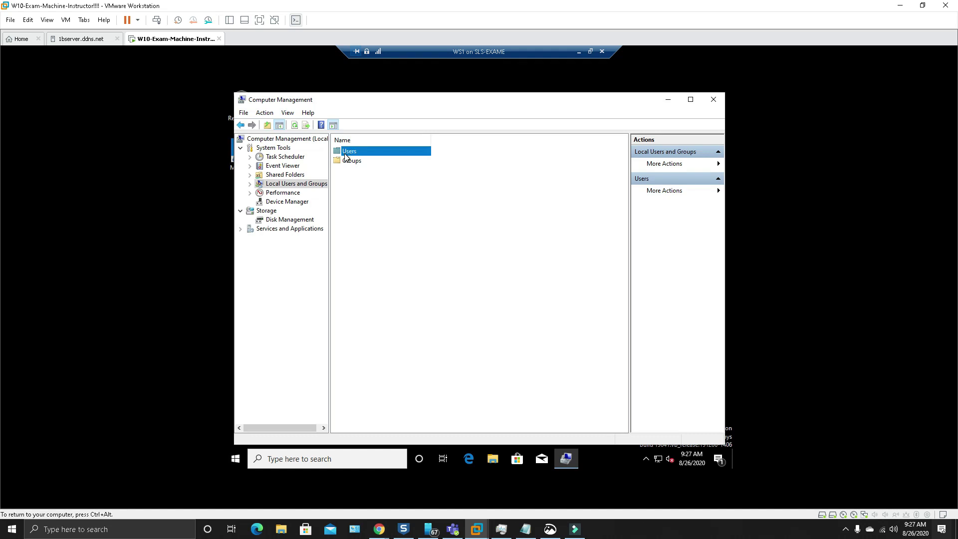
double_click(346, 156)
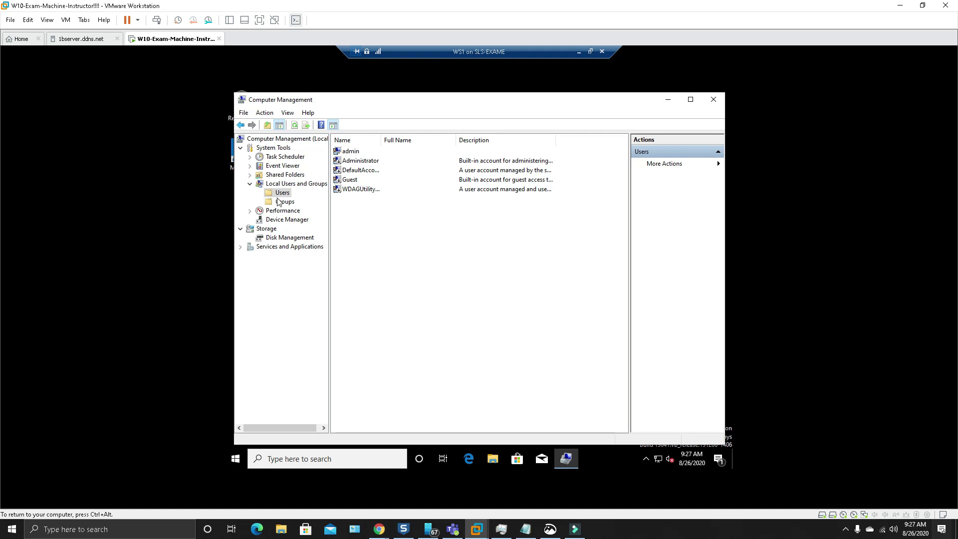
right_click(380, 261)
click(412, 267)
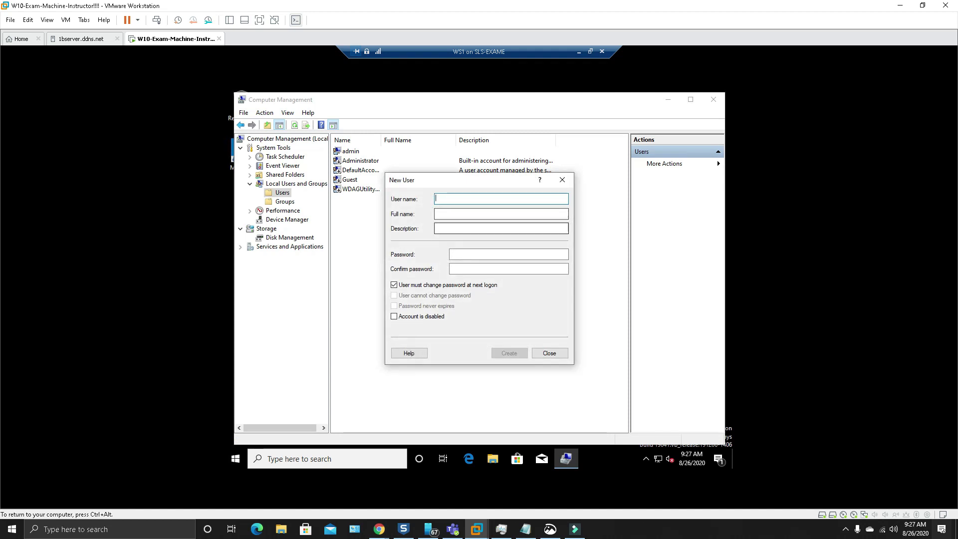
Step: Enter the user name as name and full name, description test, password never expiring, and create it
text(J)
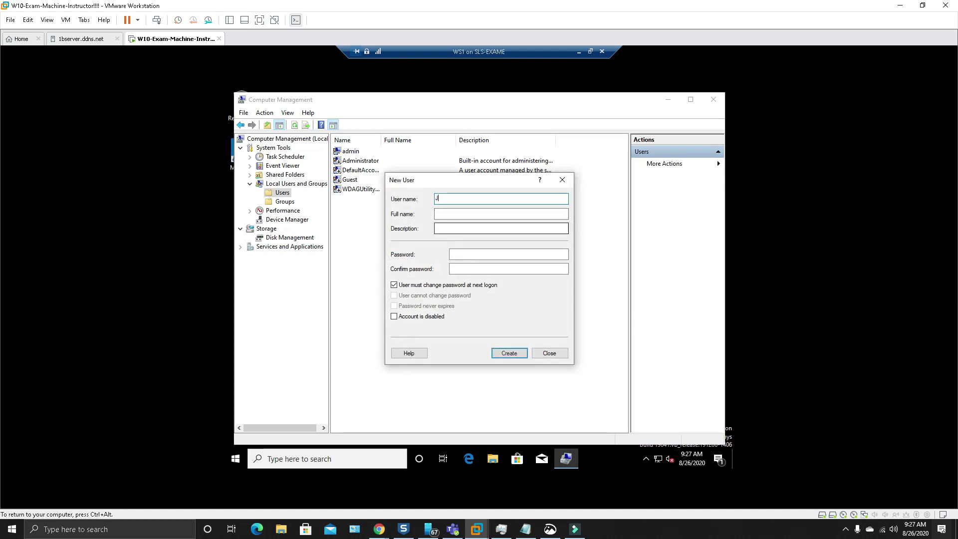
text(ohn Doe)
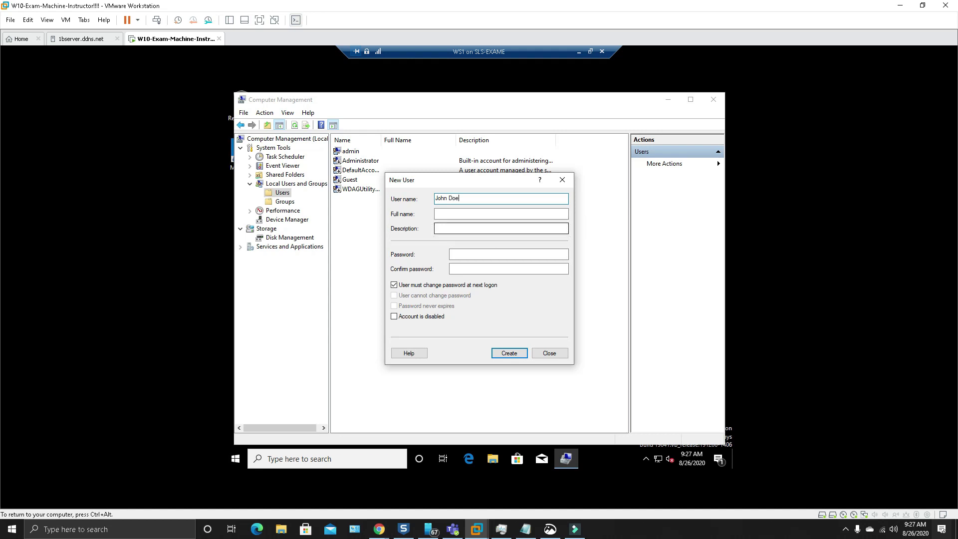
drag(455, 199, 352, 188)
click(448, 214)
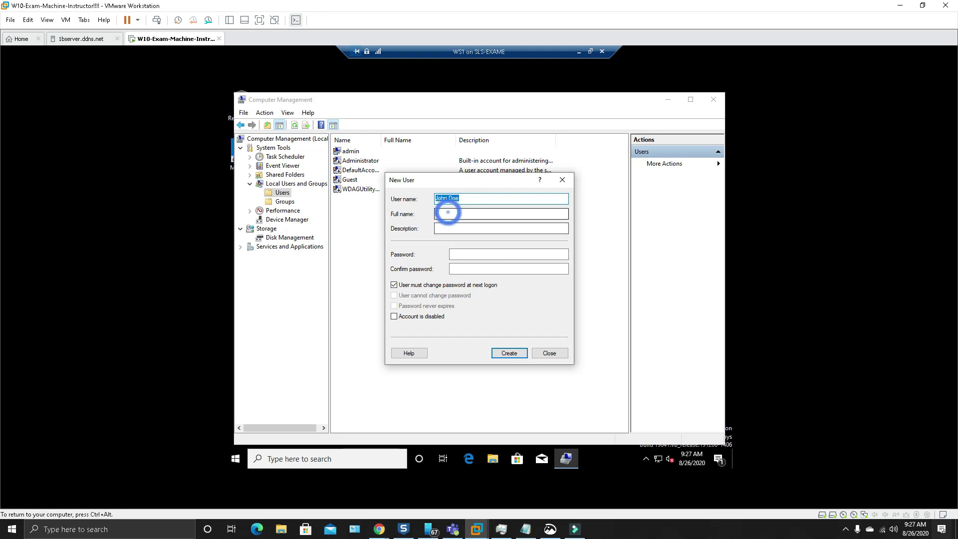
key(ctrl+v)
click(452, 229)
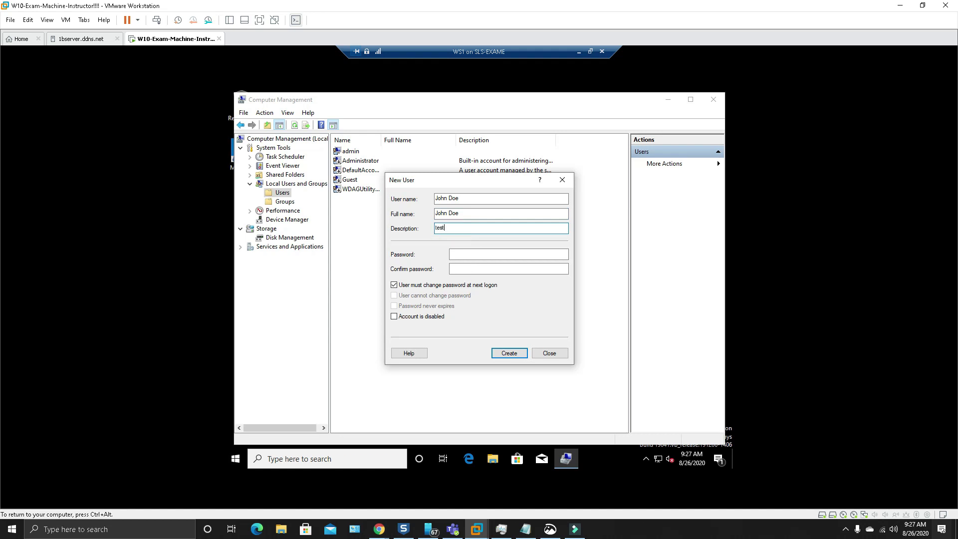
click(474, 254)
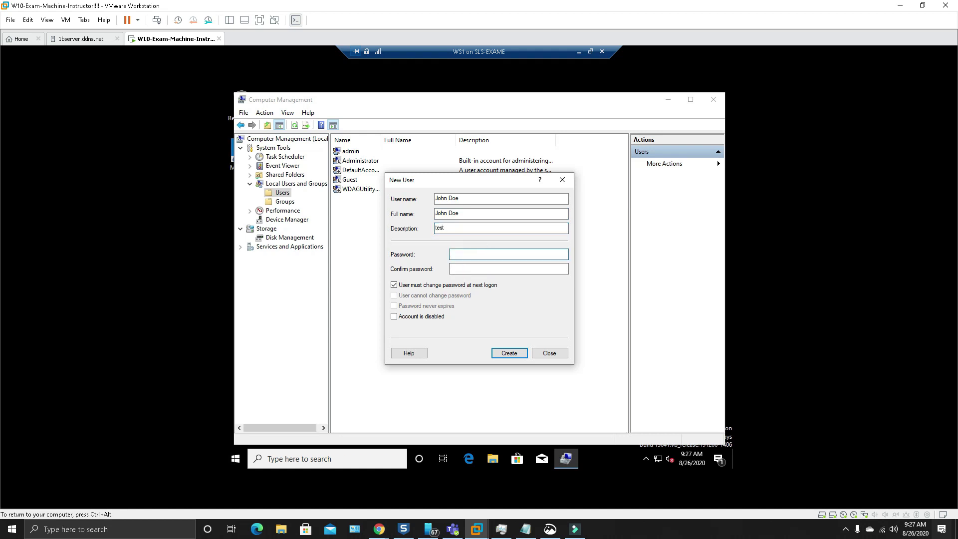
key(ctrl+v)
click(470, 268)
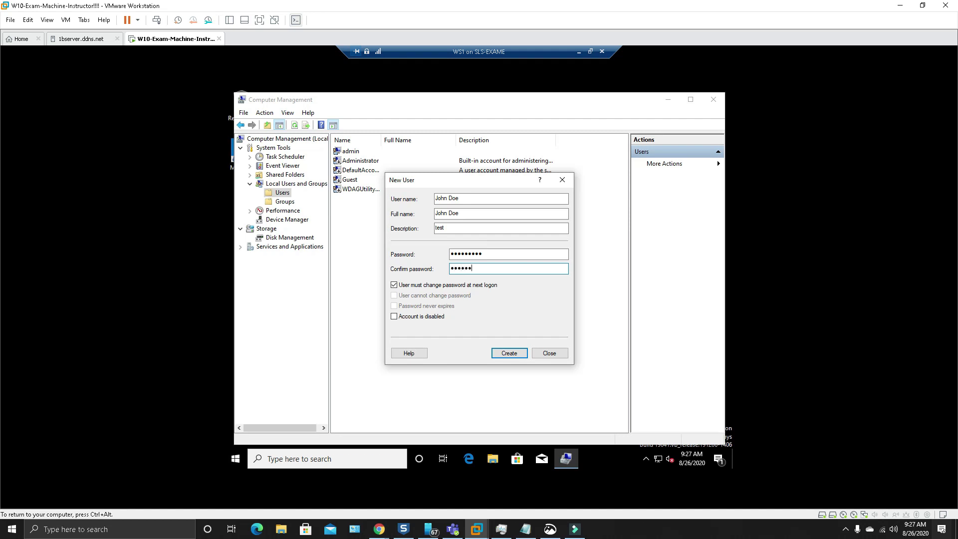
click(394, 285)
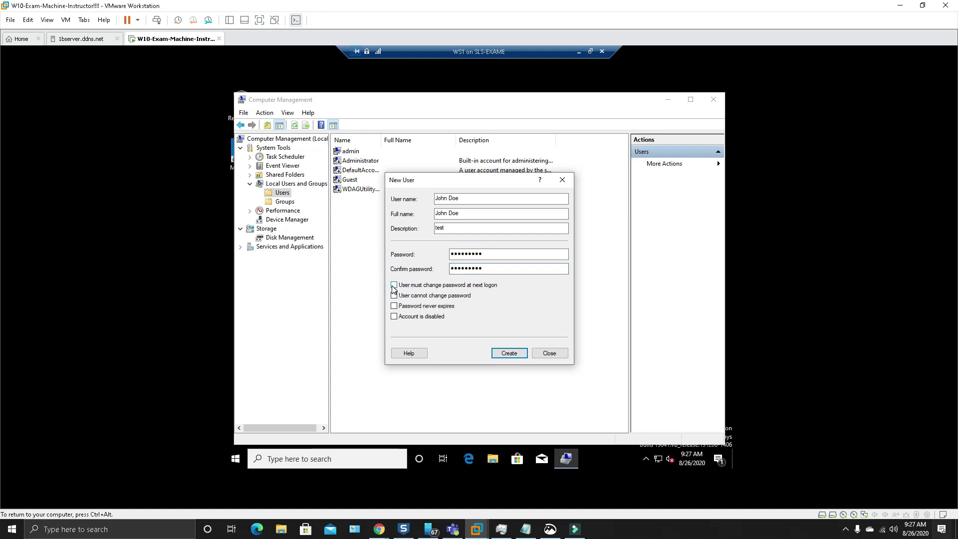
click(395, 306)
click(509, 353)
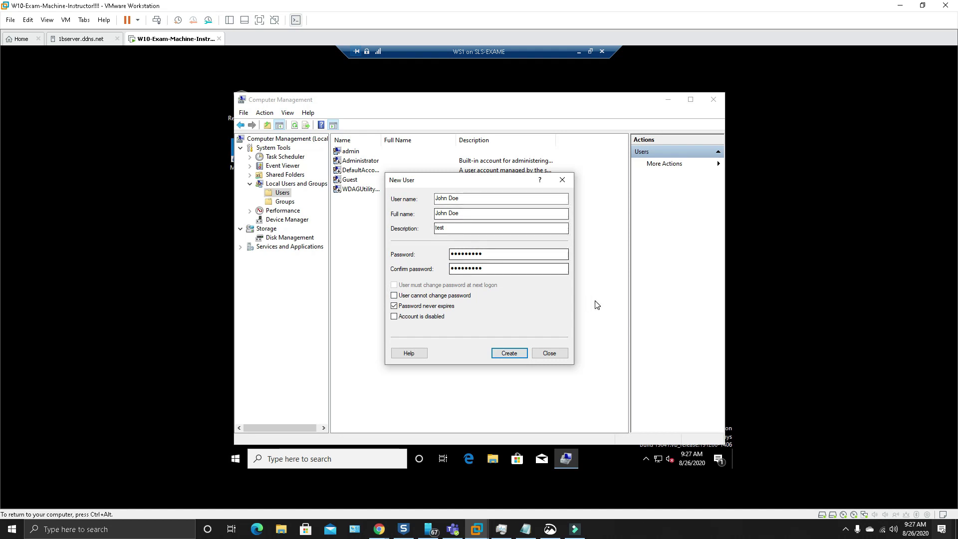
click(507, 351)
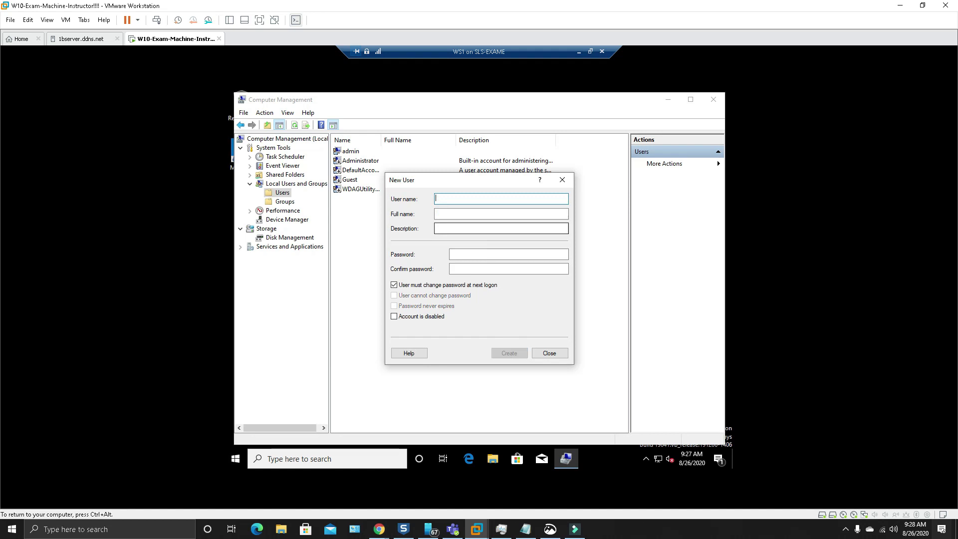
Step: Enter the second user's name and copy it into the full name field
key(ctrl+v)
click(447, 196)
key(BackSpace)
key(BackSpace)
key(BackSpace)
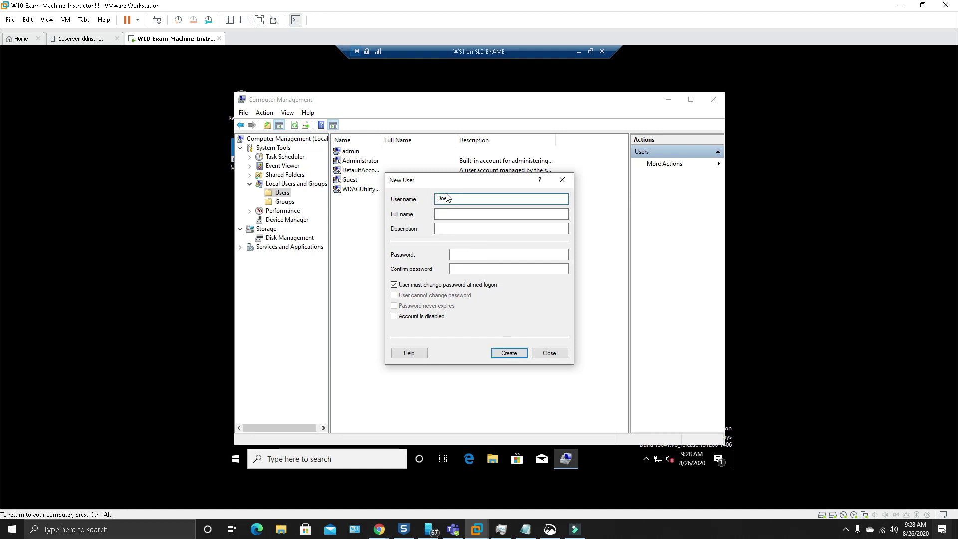
text(ane)
drag(468, 196, 352, 194)
click(446, 214)
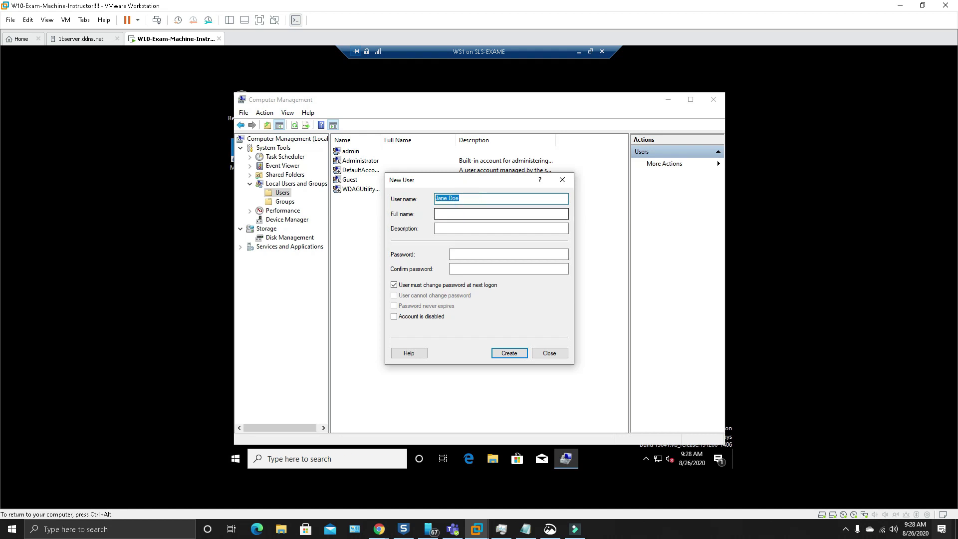
key(ctrl+v)
key(Tab)
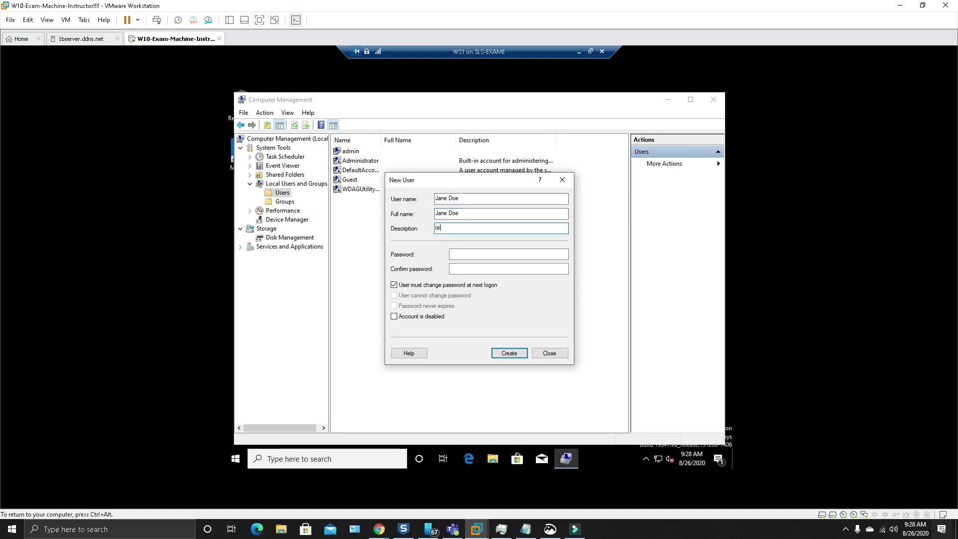
Step: Set the password to never expire without forced change, create the user, and close the form
click(473, 254)
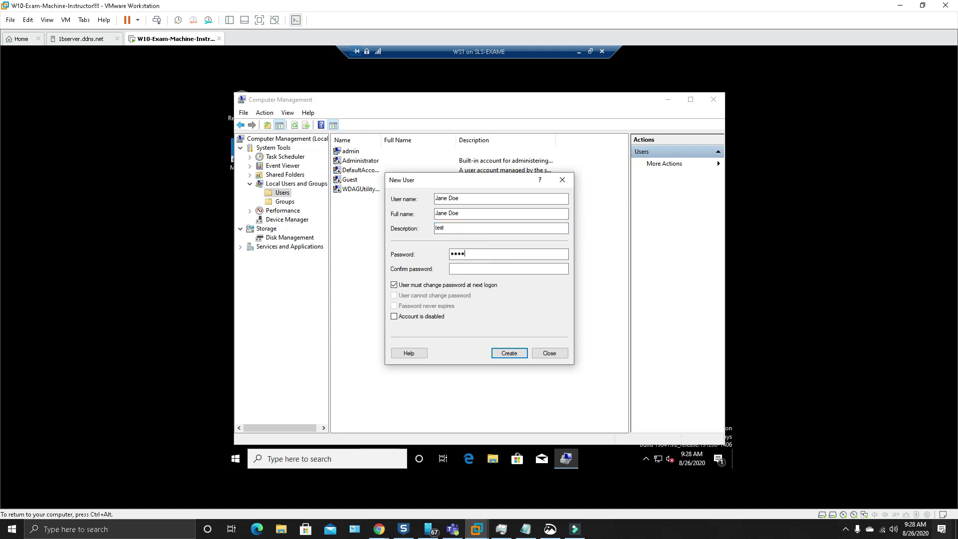
click(546, 268)
click(394, 286)
click(396, 306)
click(509, 353)
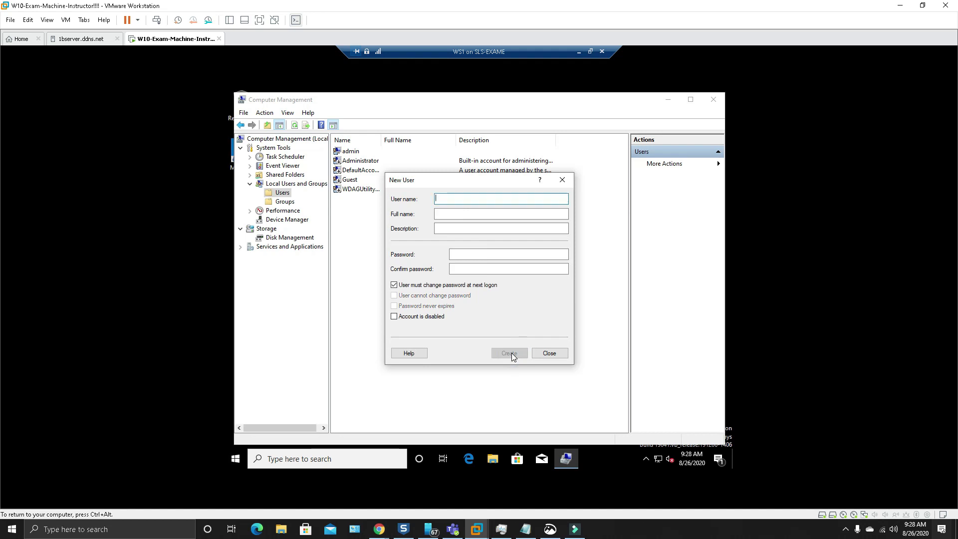
click(561, 354)
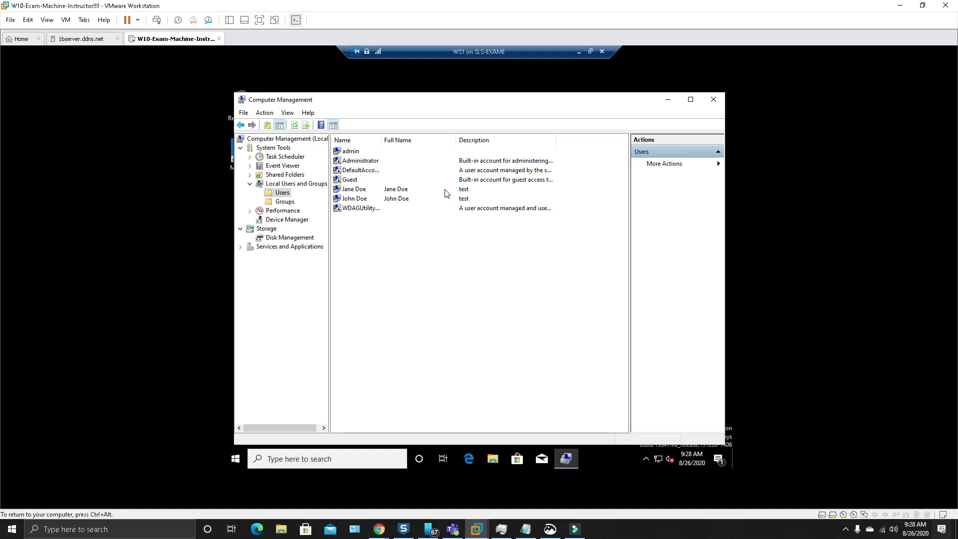
Step: Verify the first test user's Member Of tab lists only Users, then close Computer Management
right_click(376, 193)
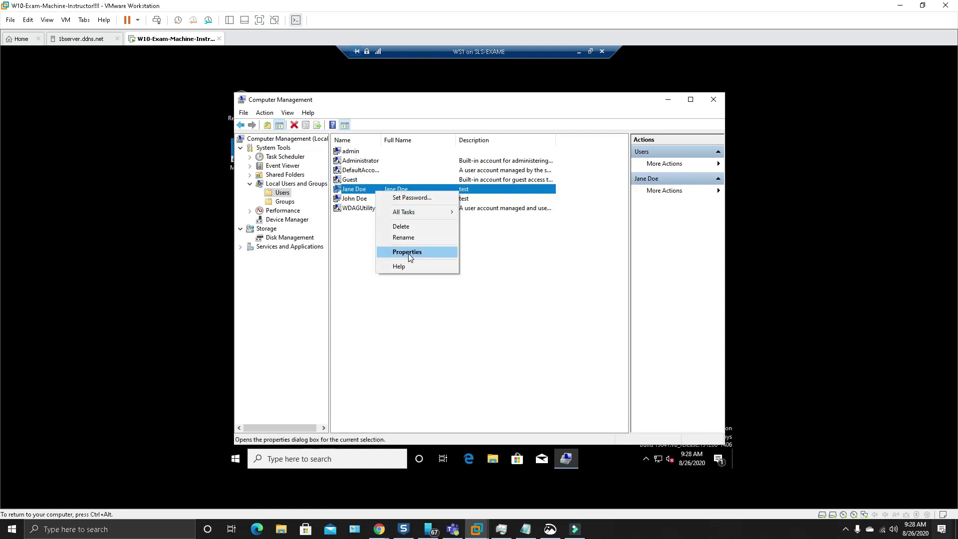
click(401, 251)
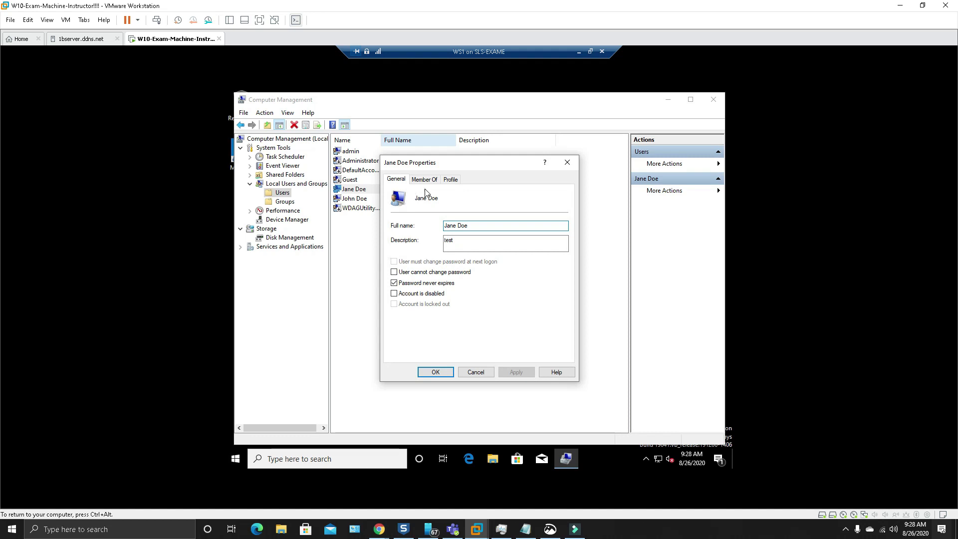
click(425, 180)
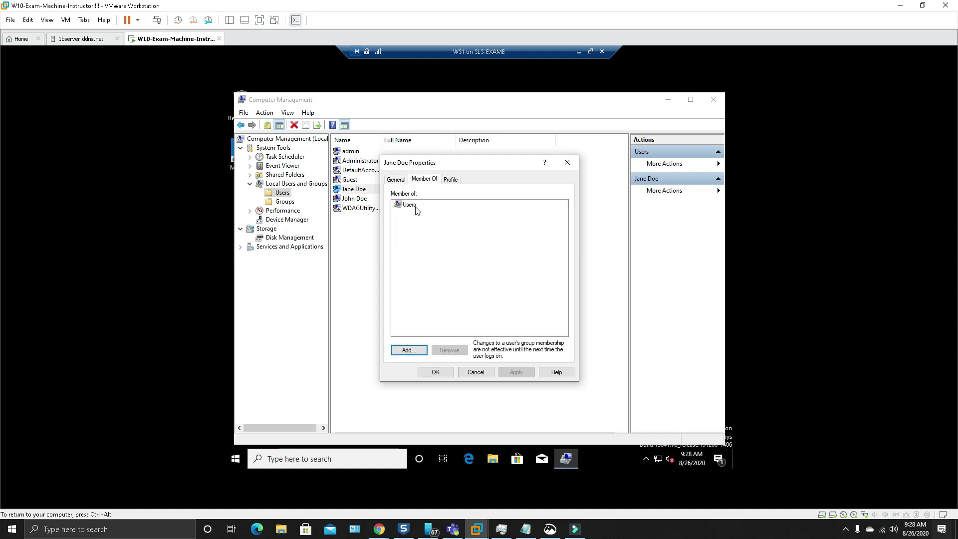
click(568, 163)
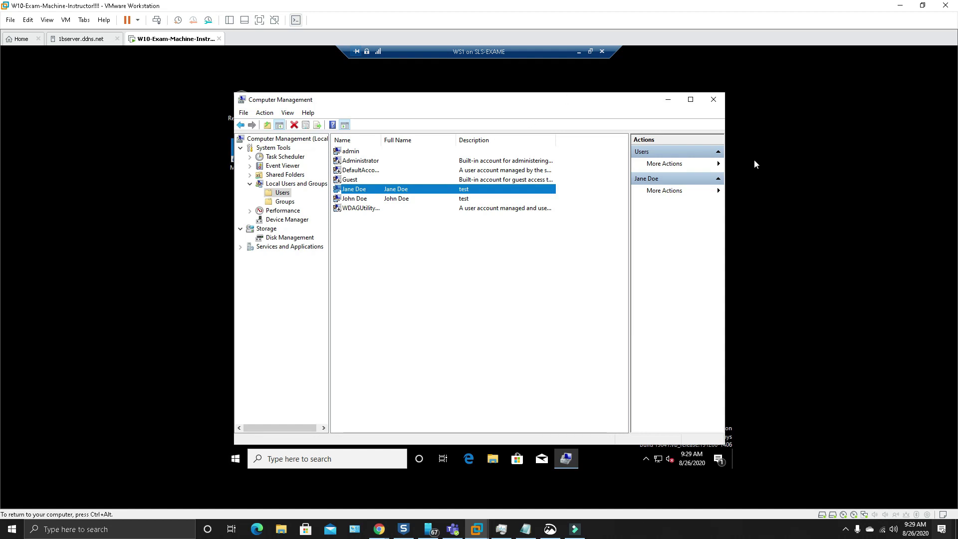
click(714, 99)
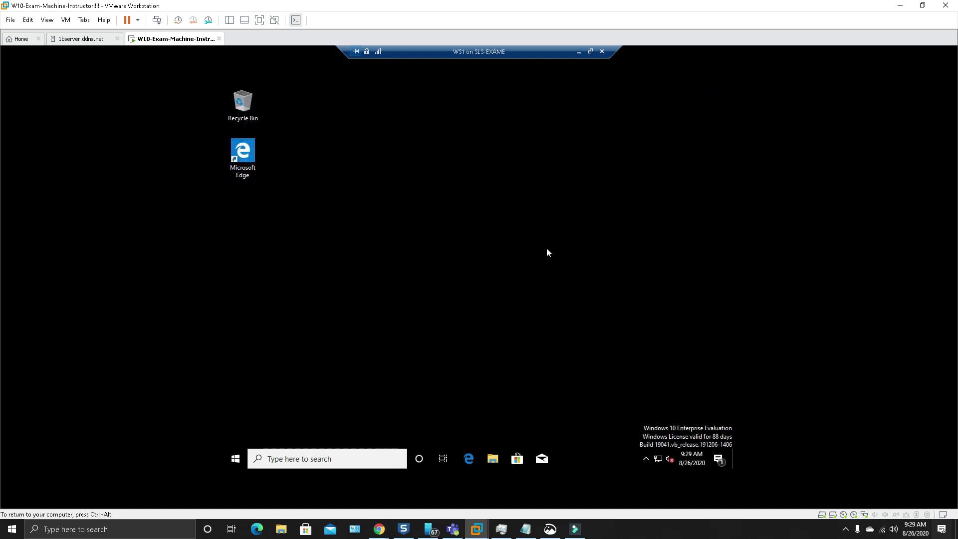
Step: Sign the admin account out of WS1 using the Start button's Shut down or sign out menu
click(239, 460)
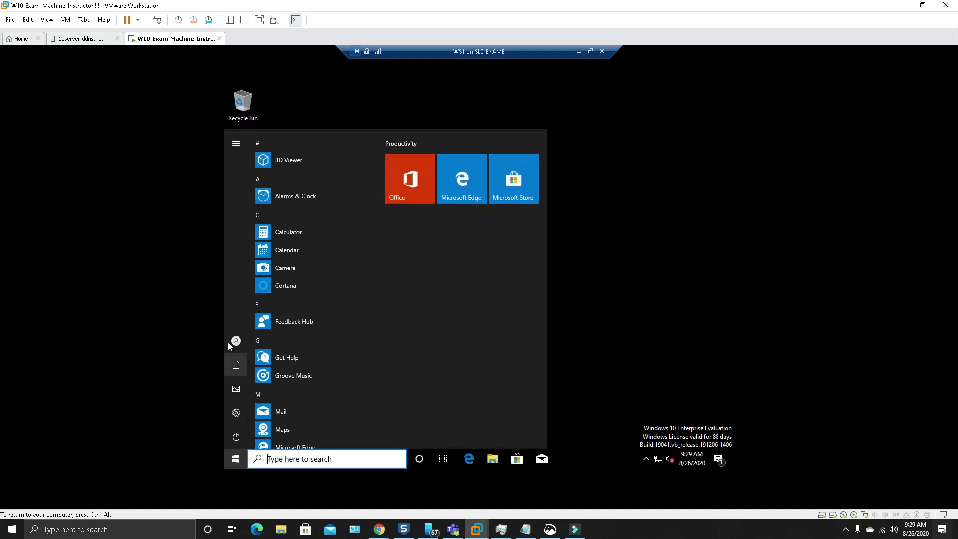
mouse_move(238, 344)
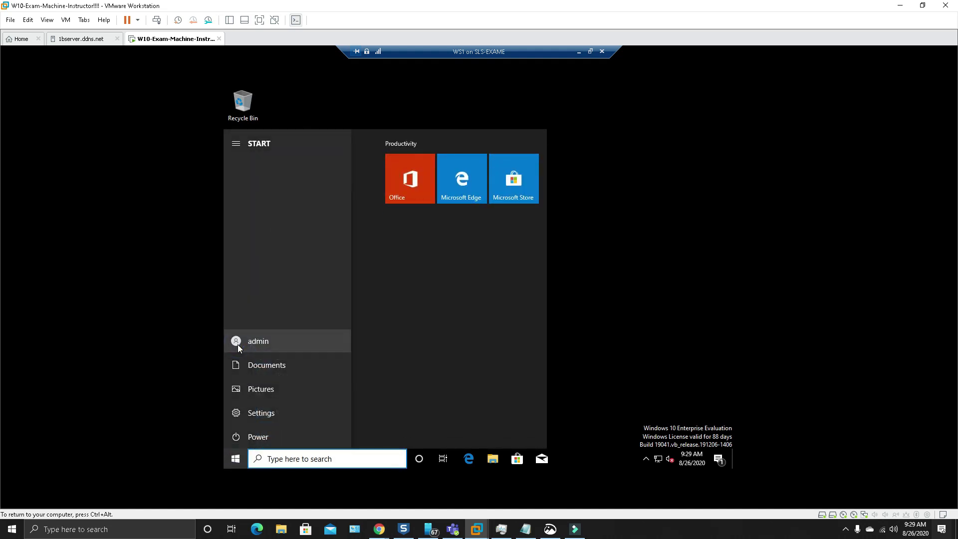
click(238, 345)
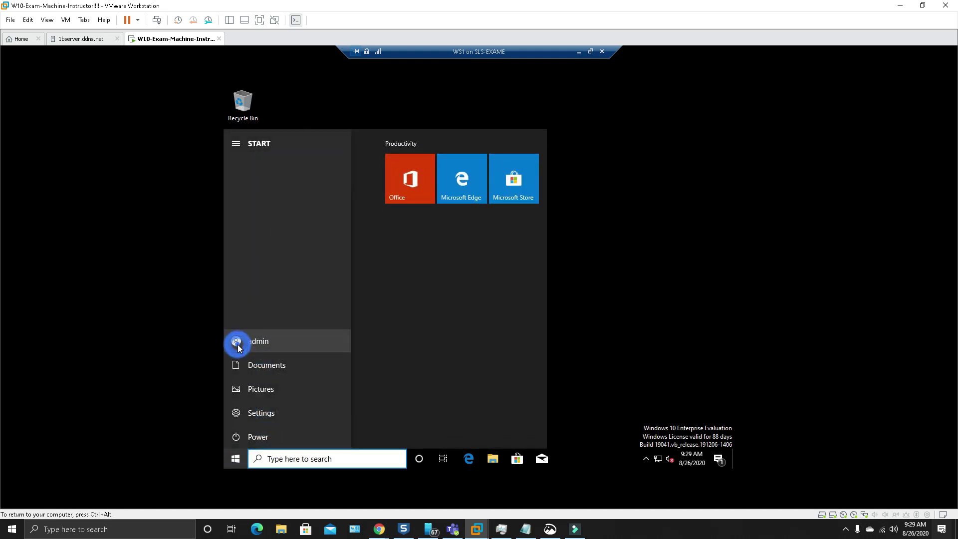
right_click(232, 463)
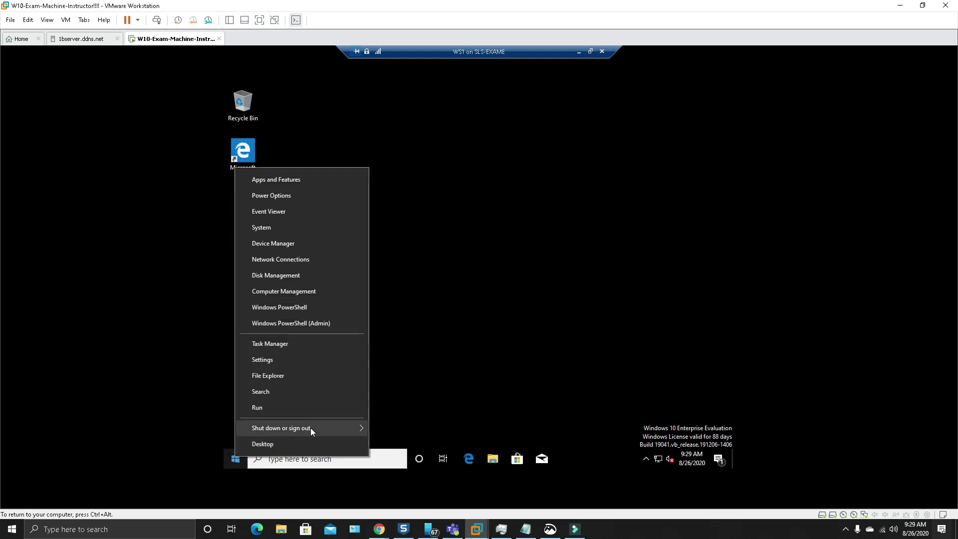
mouse_move(310, 427)
click(402, 399)
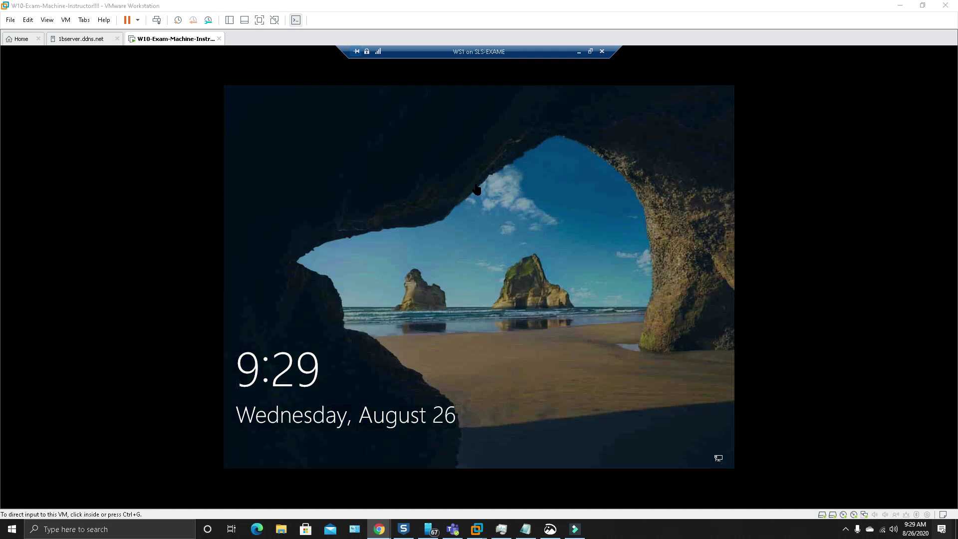
Step: Dismiss the WS1 lock screen and sign in as the first test user with its password
click(498, 381)
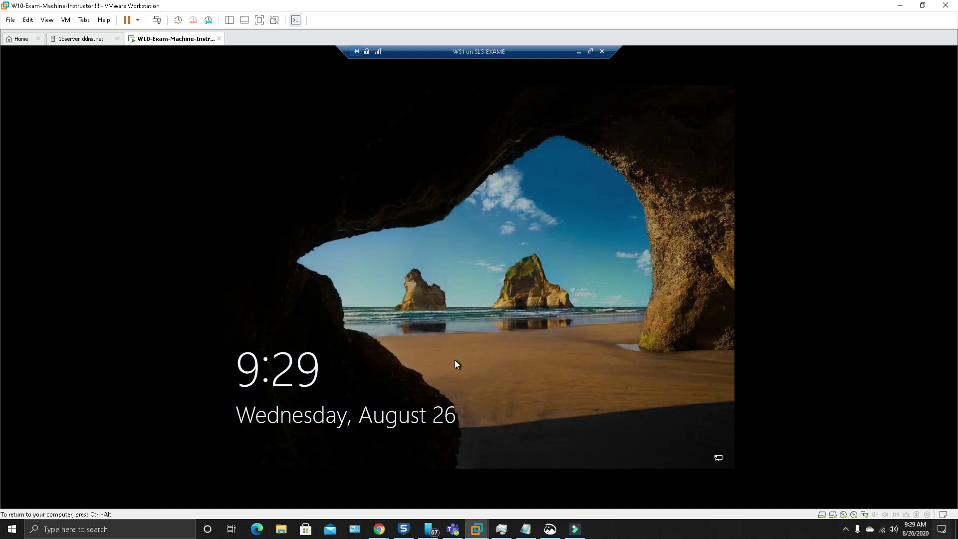
click(347, 441)
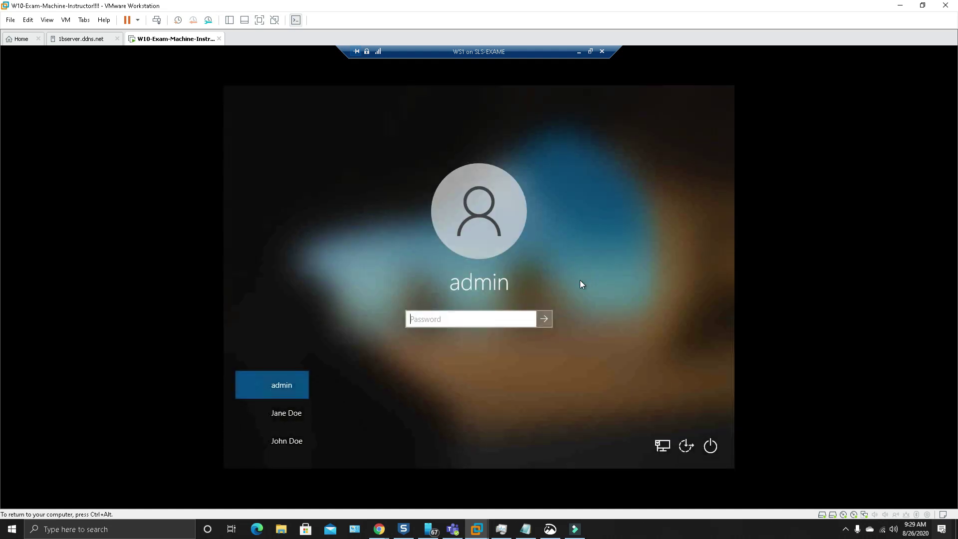
click(289, 414)
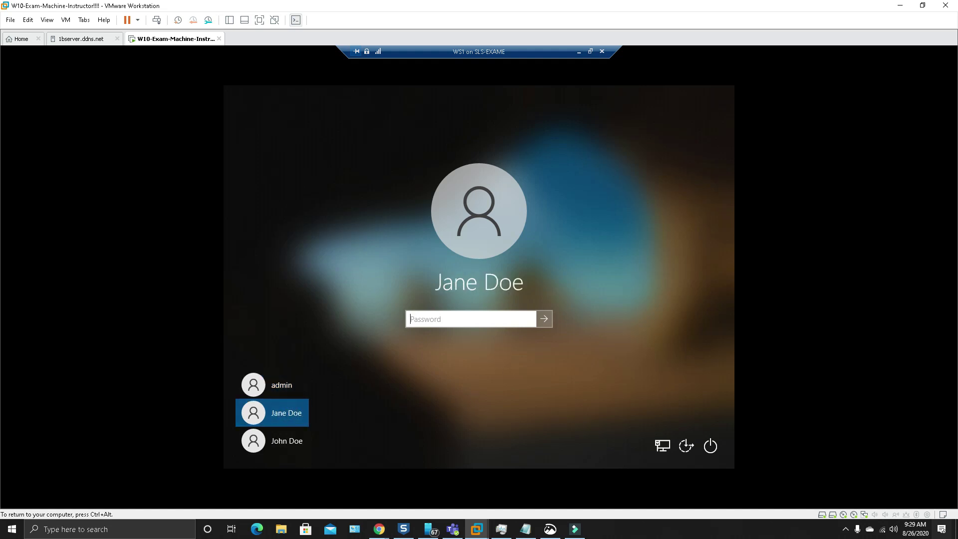
text(••••••••••)
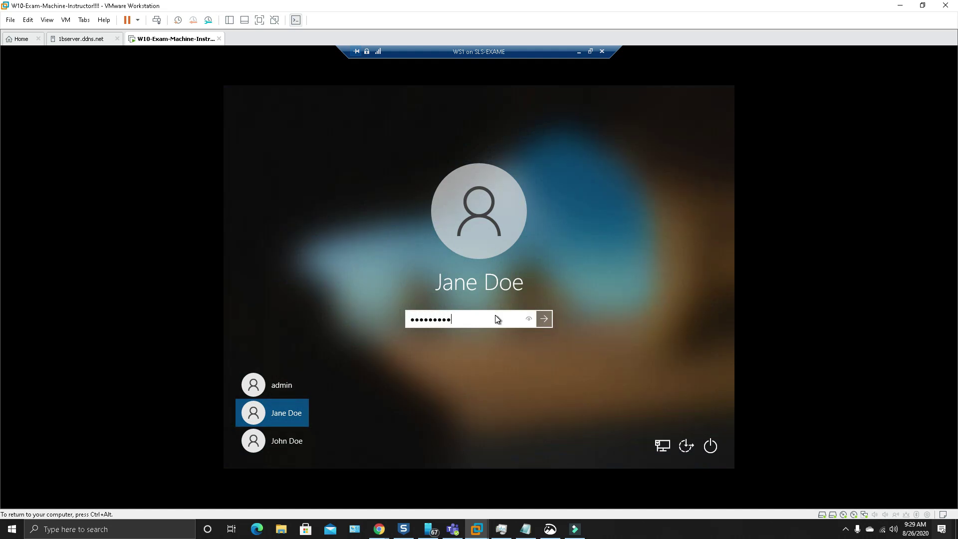
key(Return)
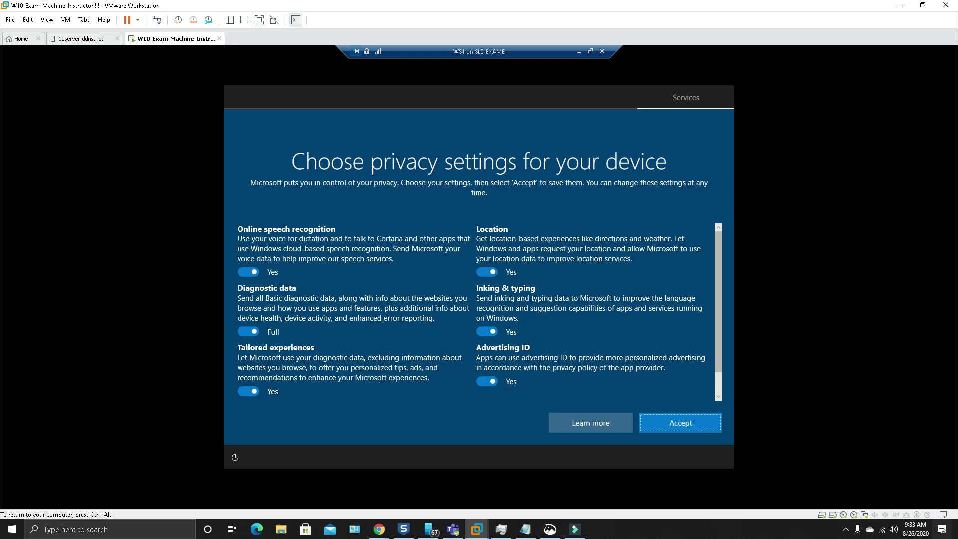
Step: Accept the defaults on the Choose privacy settings page after first-sign-in setup finishes
click(715, 430)
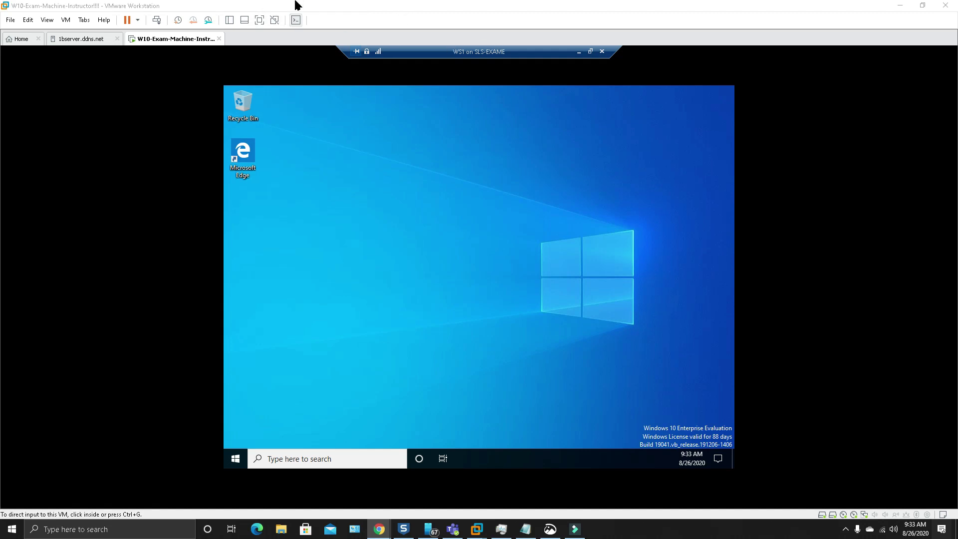
Step: Capture input in the VM and open the test user's Start menu with the Windows key
click(539, 385)
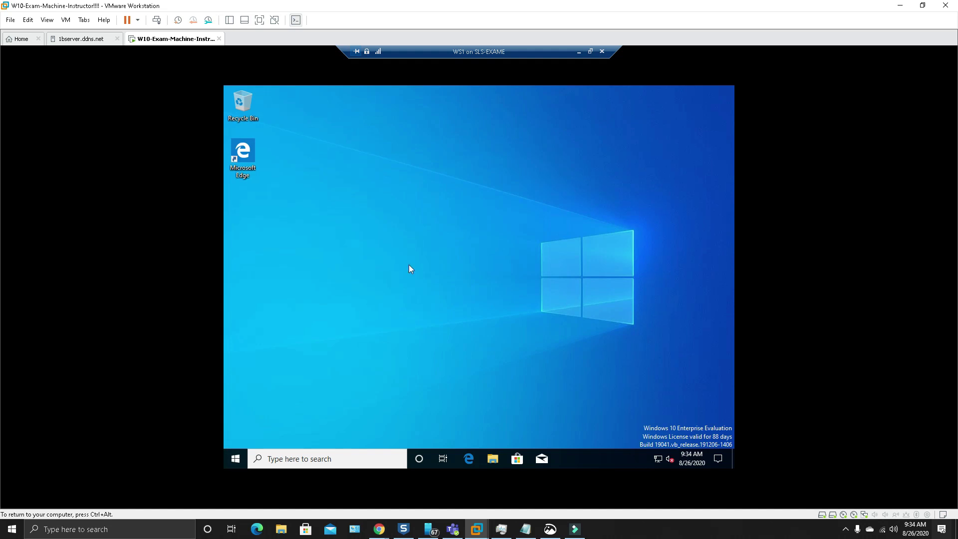
key(super)
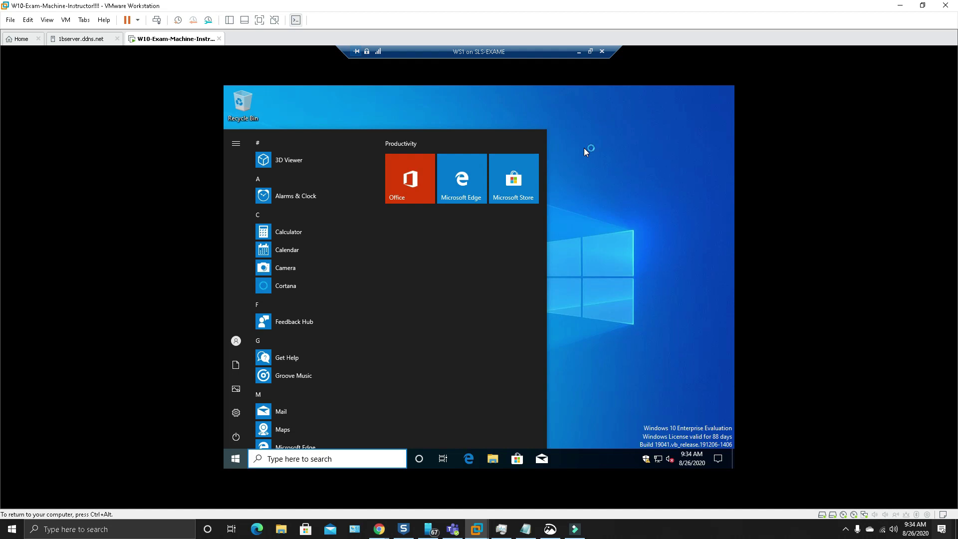
Step: Apply the Flowers theme from the desktop's Personalization > Themes settings
click(588, 176)
right_click(411, 202)
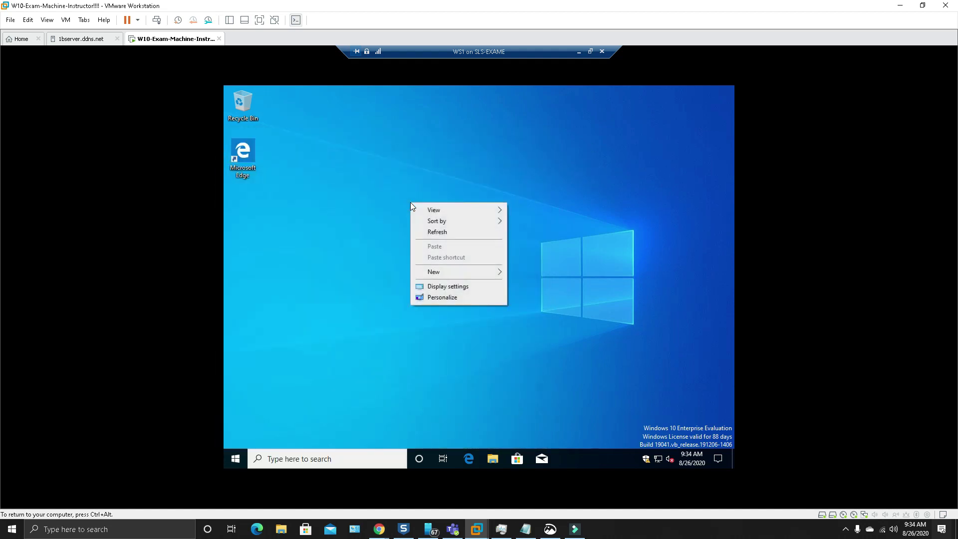
click(463, 299)
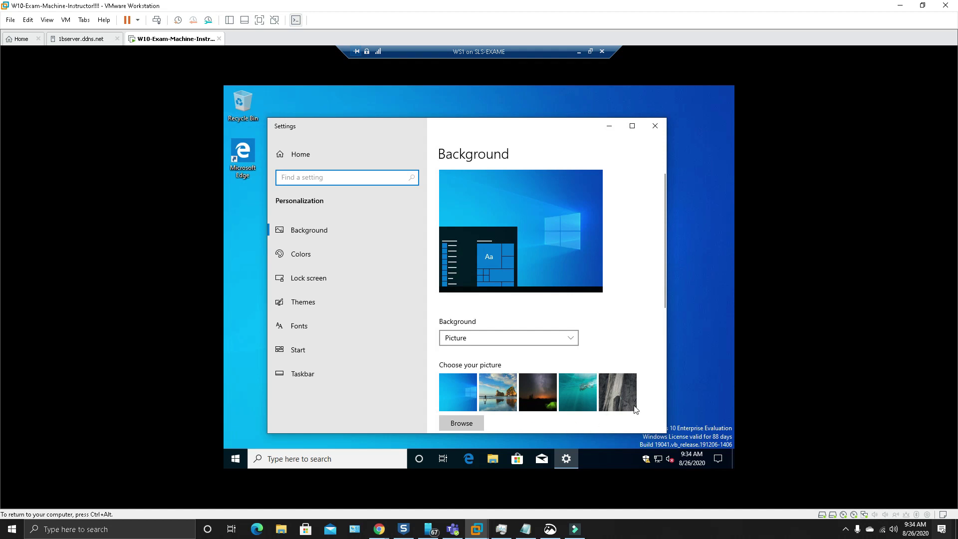
scroll(579, 392, down, 2)
click(300, 305)
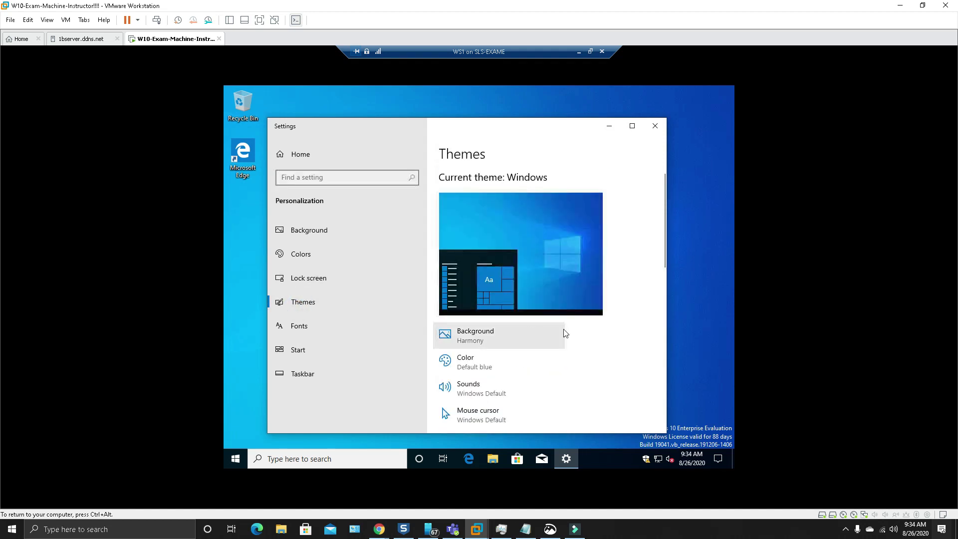
scroll(593, 366, down, 4)
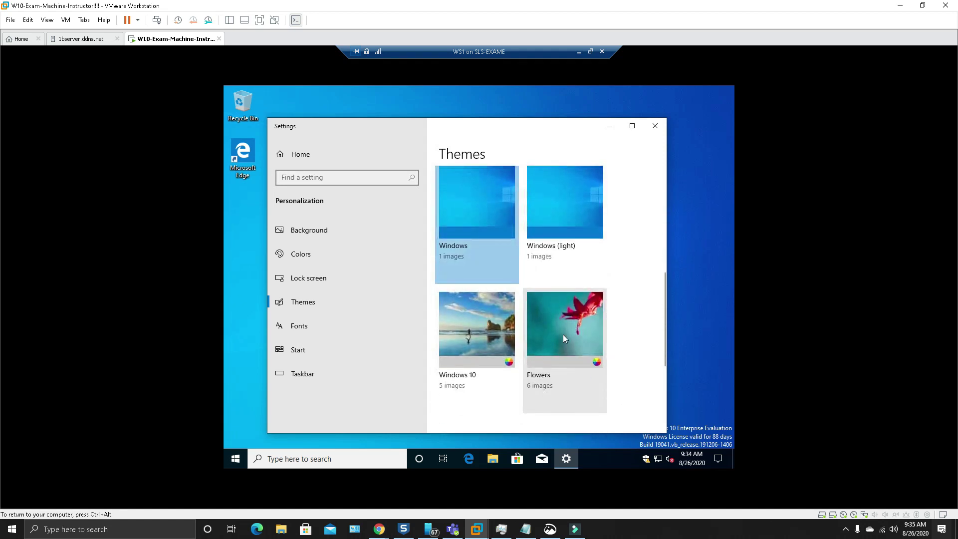
click(563, 335)
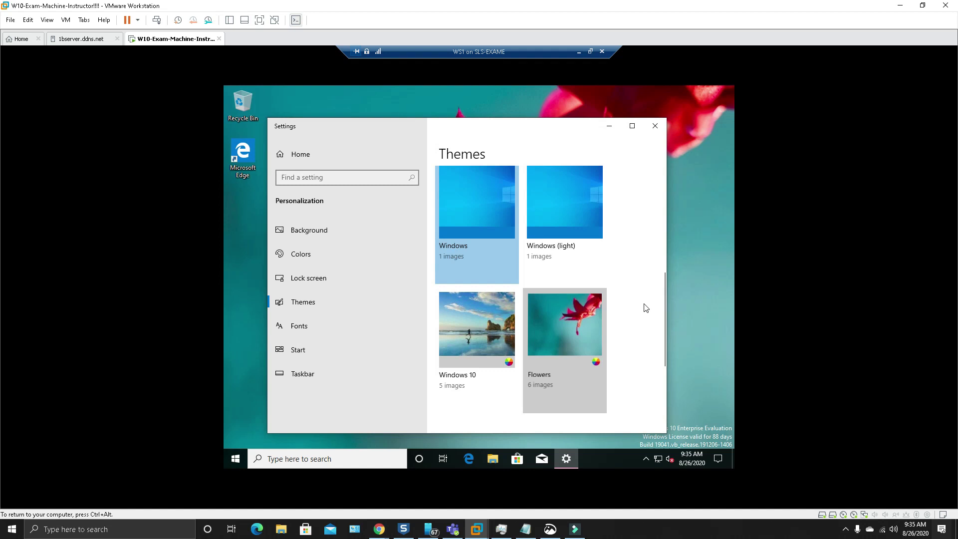
Step: Close Settings, leaving the flower wallpaper, and dismiss the desktop context menu
click(666, 310)
scroll(646, 376, down, 5)
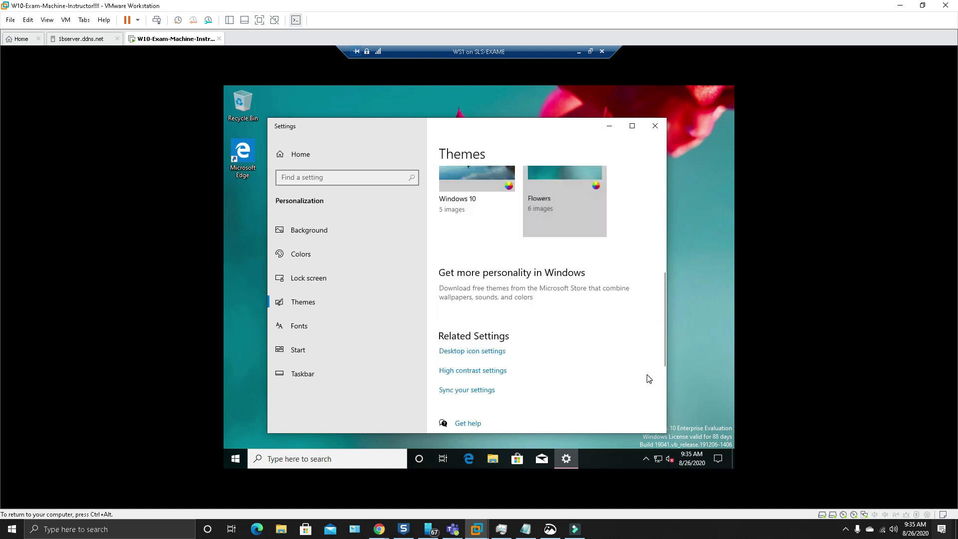
click(655, 127)
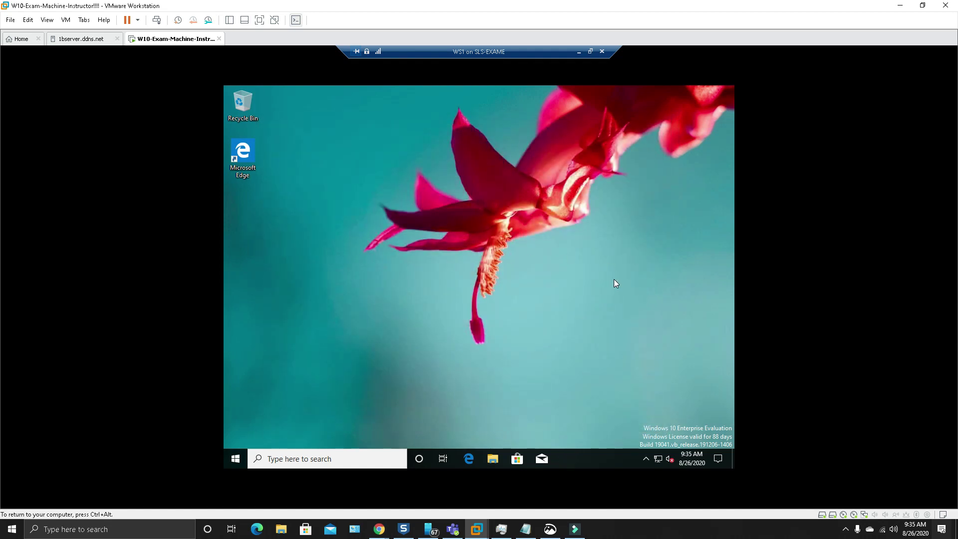
right_click(464, 184)
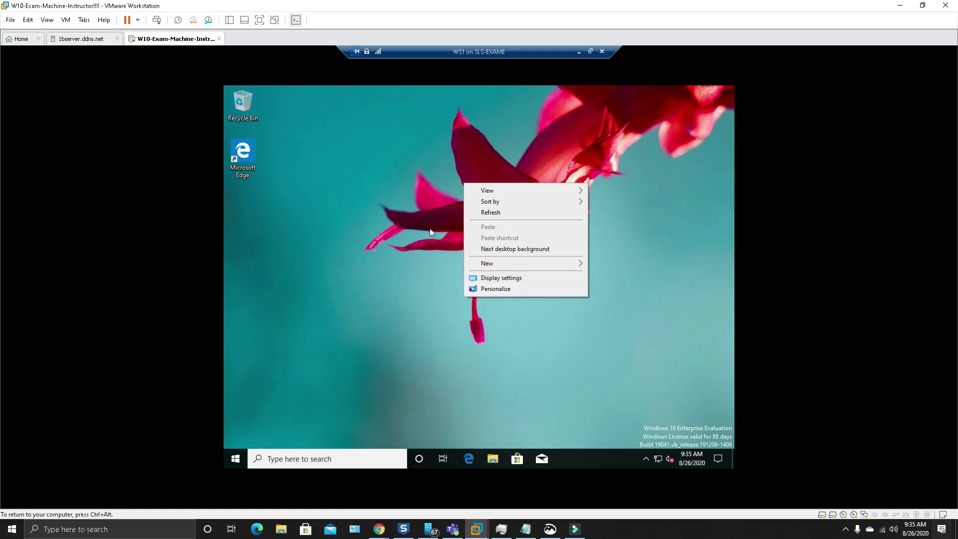
click(438, 184)
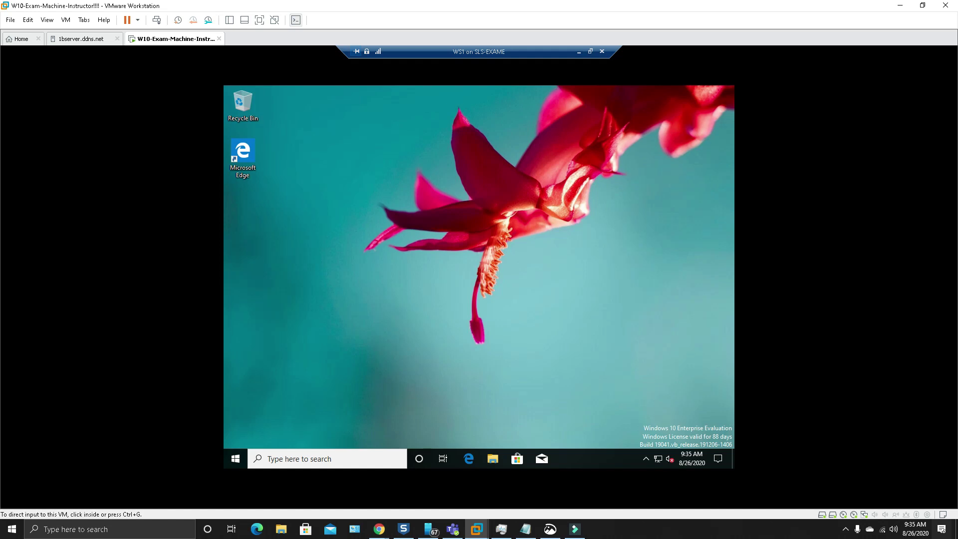
click(690, 265)
Step: Create a new text document named test1 in the Documents folder
click(489, 459)
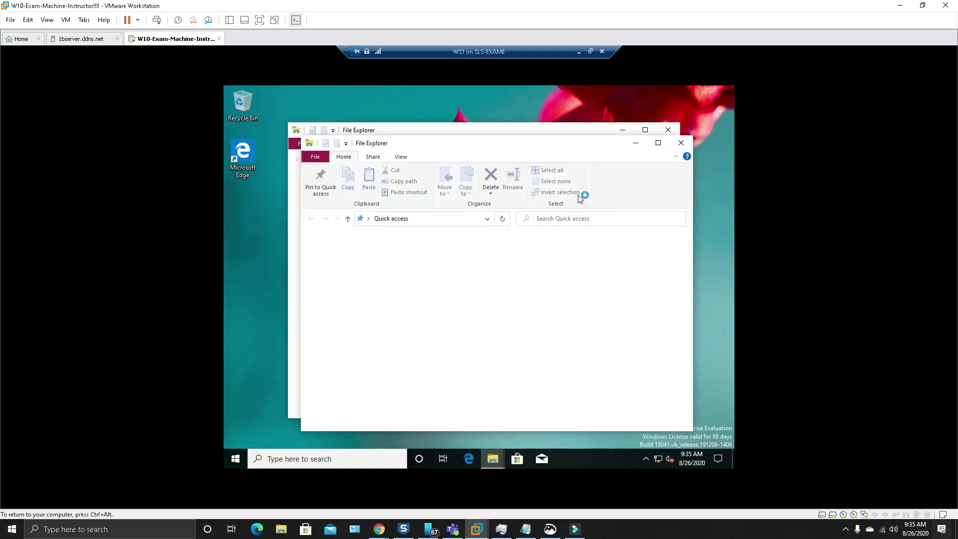
click(681, 143)
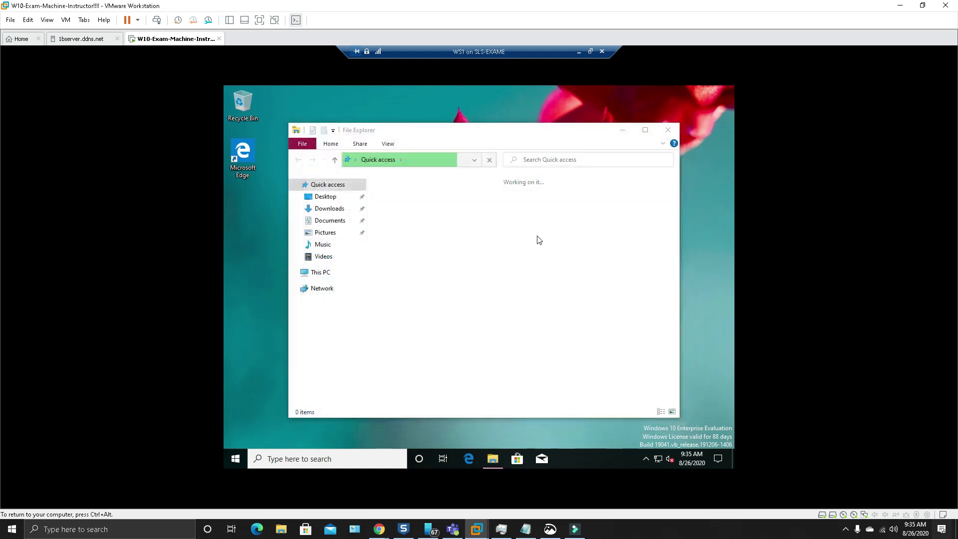
click(326, 222)
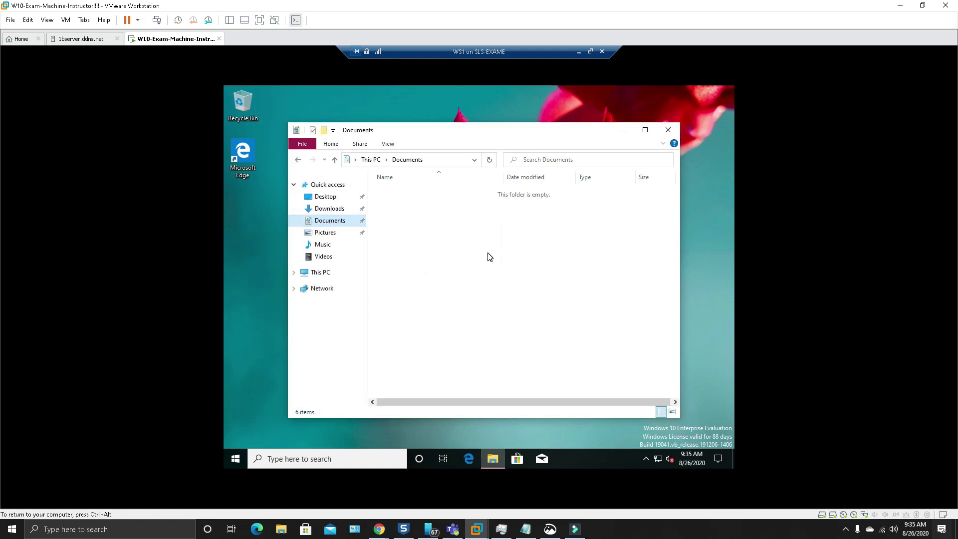
right_click(487, 255)
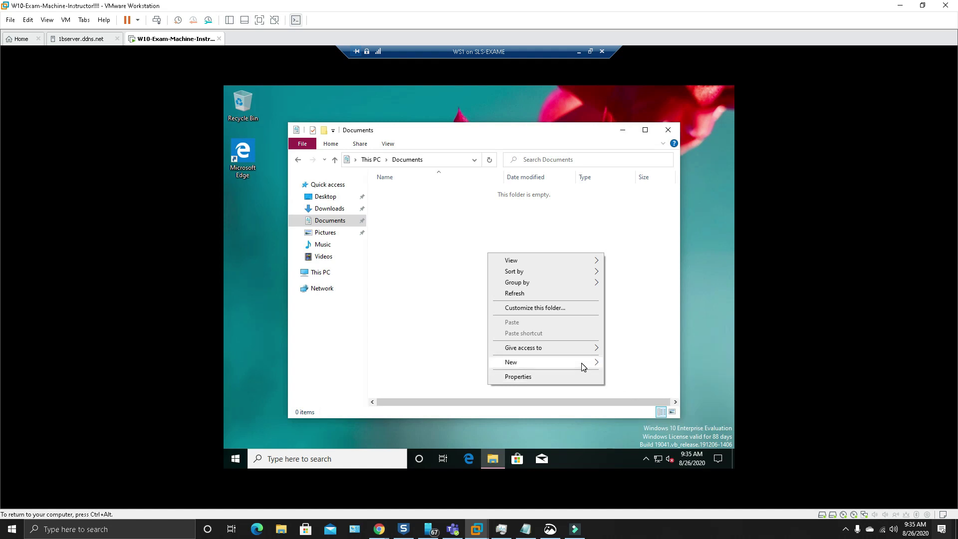
mouse_move(596, 369)
click(630, 411)
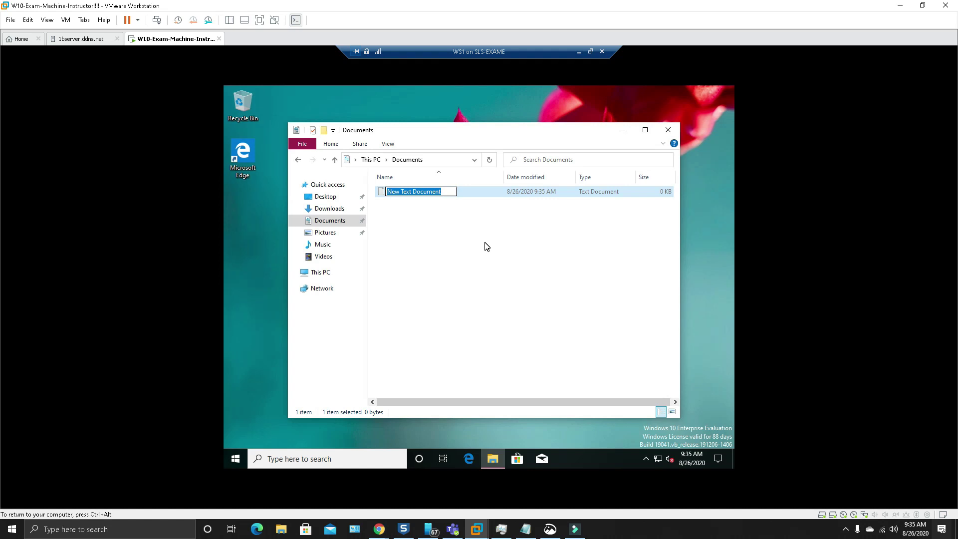
text(test1)
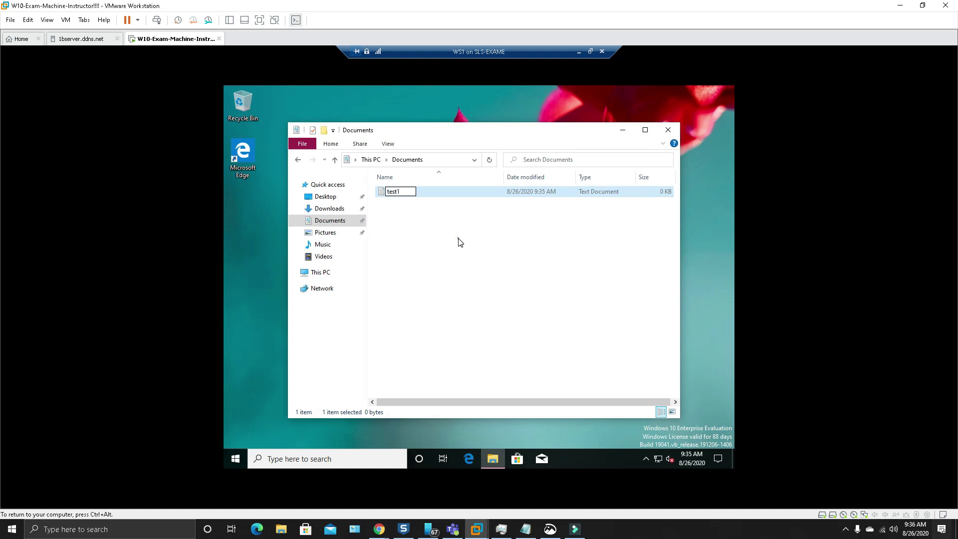
click(458, 241)
Step: Write 'hi' in test1 in Notepad, save it, and close Notepad
double_click(390, 196)
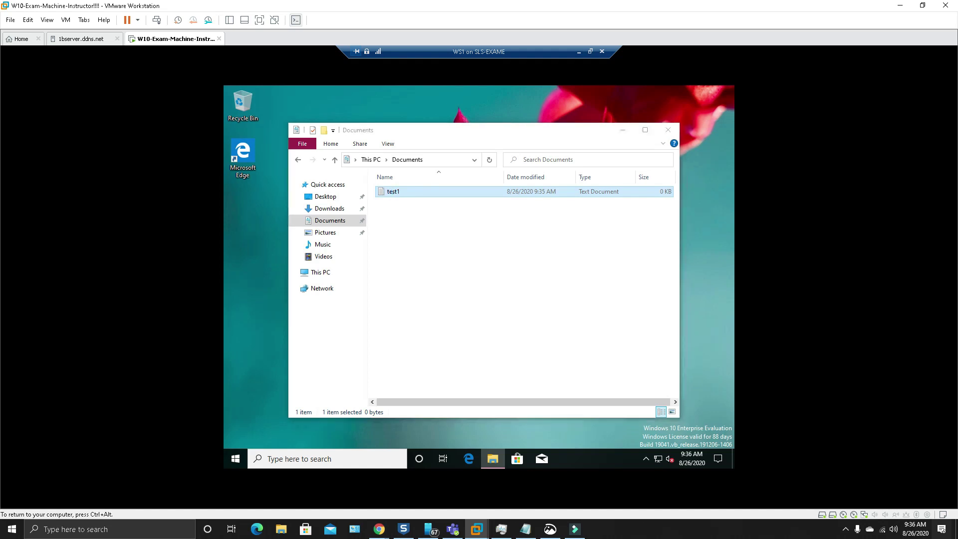
text(hi)
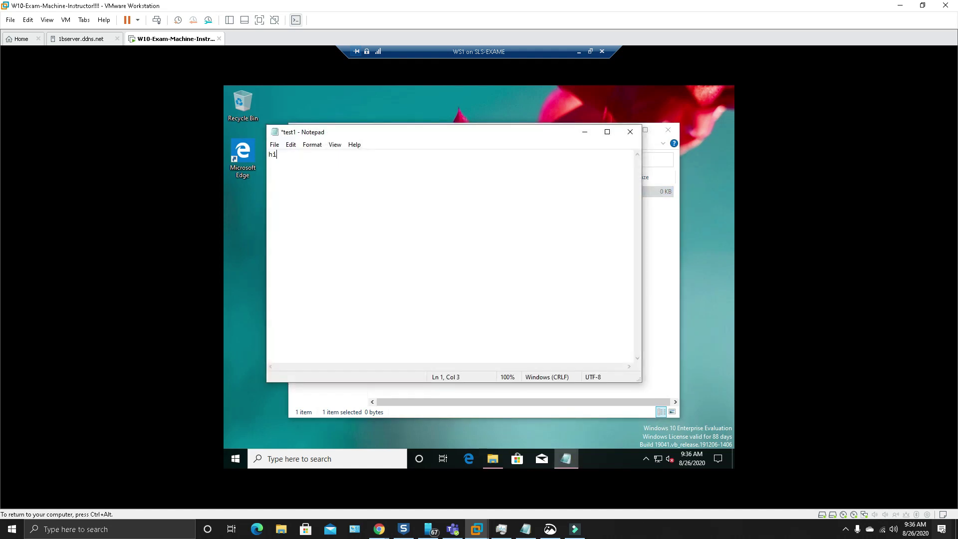
click(274, 145)
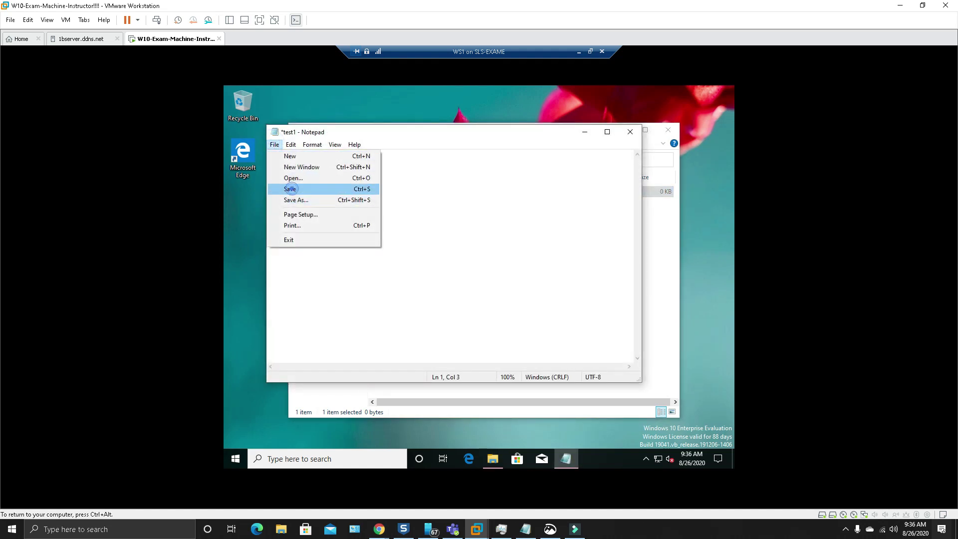
click(293, 190)
click(630, 132)
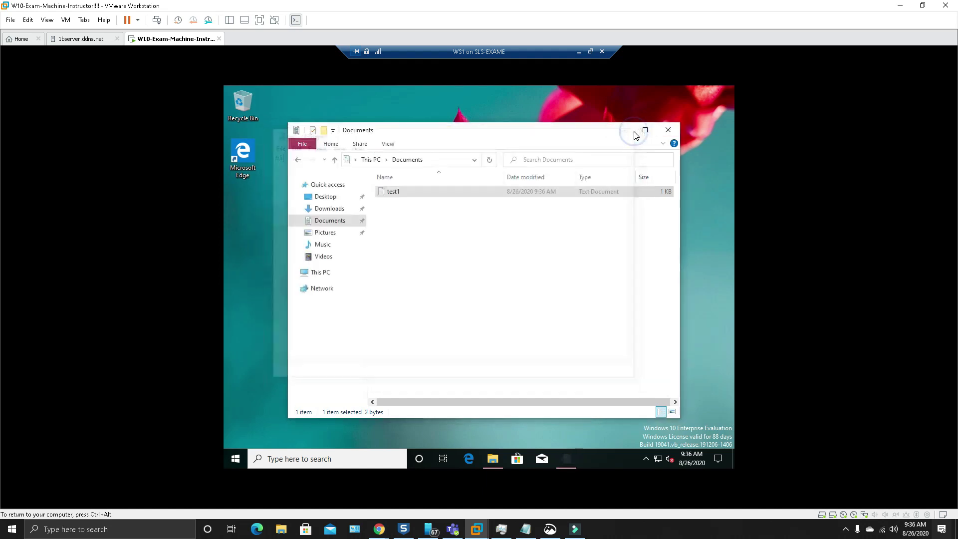
Step: Create a new bitmap image named test1 in the Pictures folder
click(325, 233)
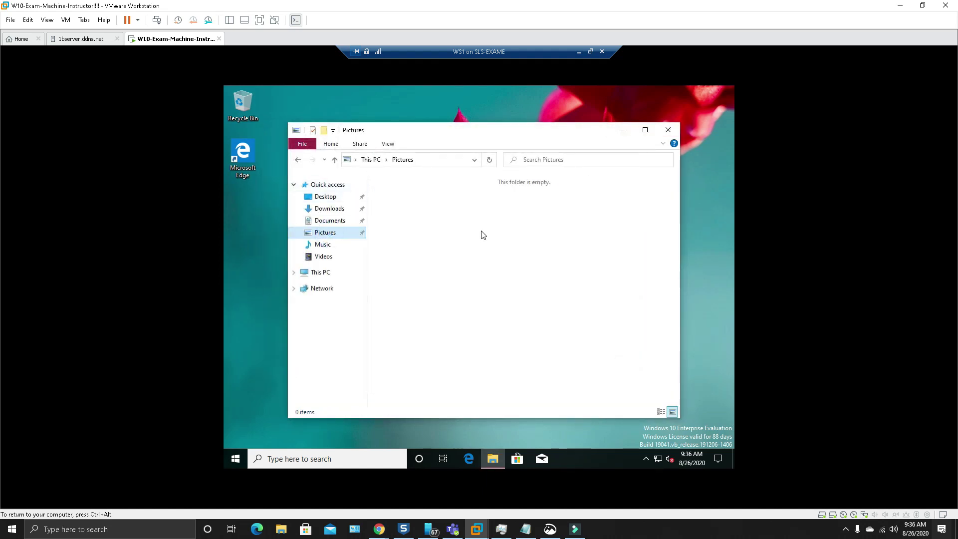
right_click(427, 257)
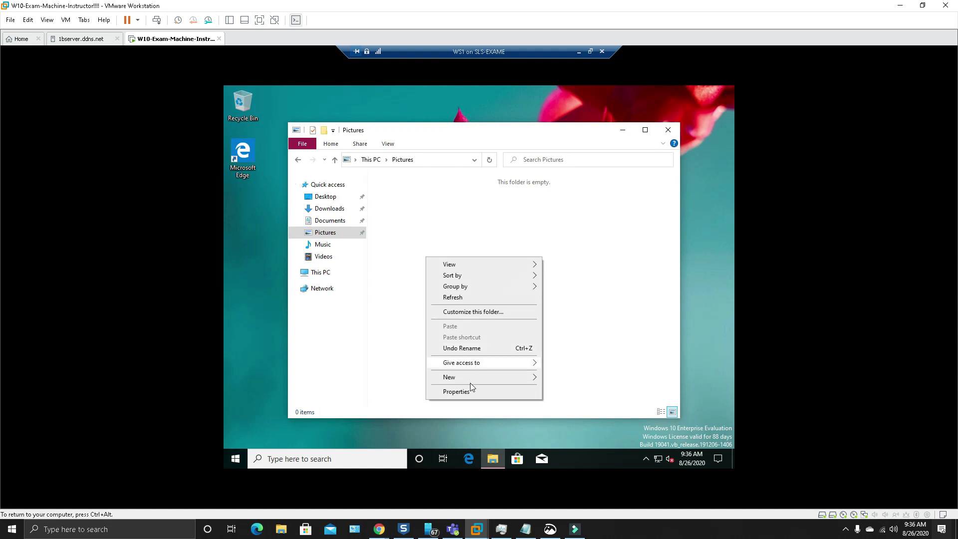
mouse_move(474, 379)
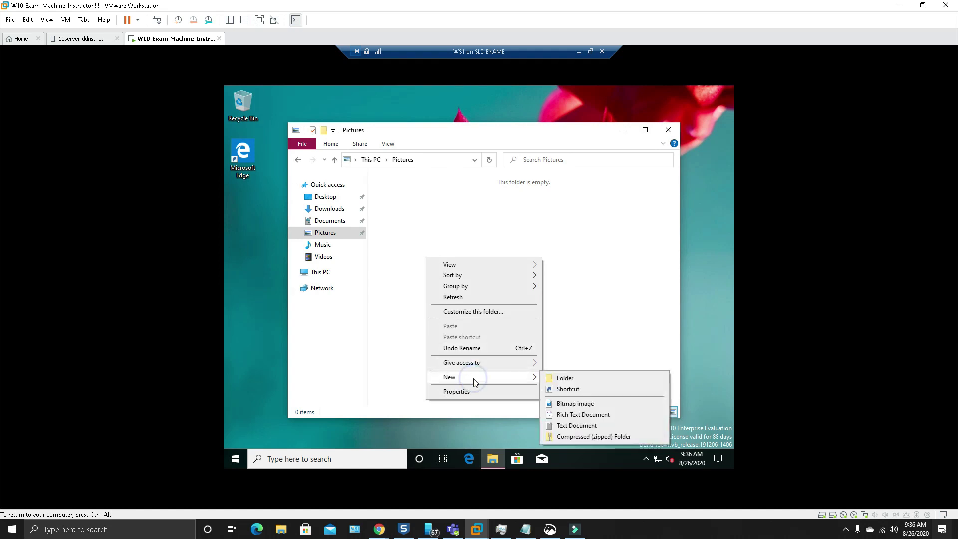
click(597, 404)
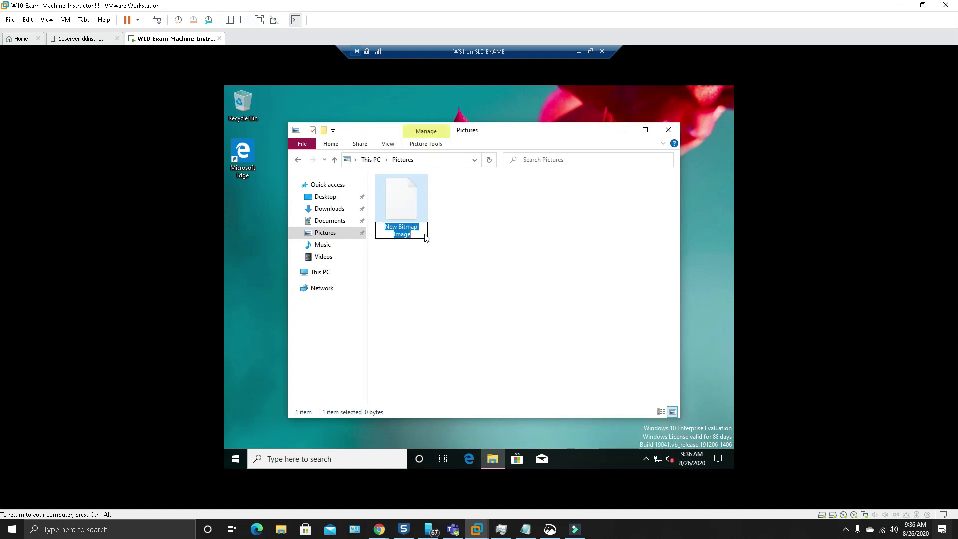
text(test1)
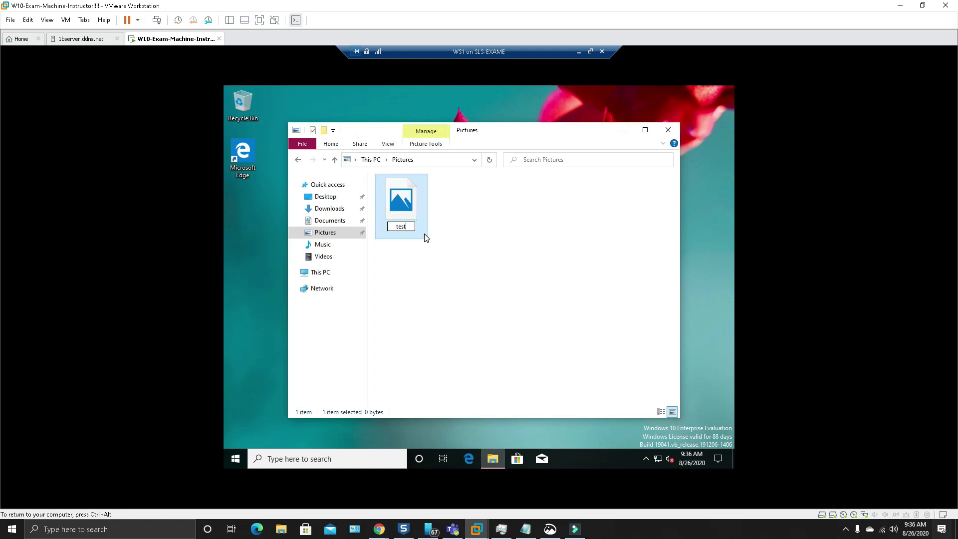
click(477, 295)
Step: Open the test1 bitmap in Paint for editing, closing the Photos viewer first
double_click(407, 202)
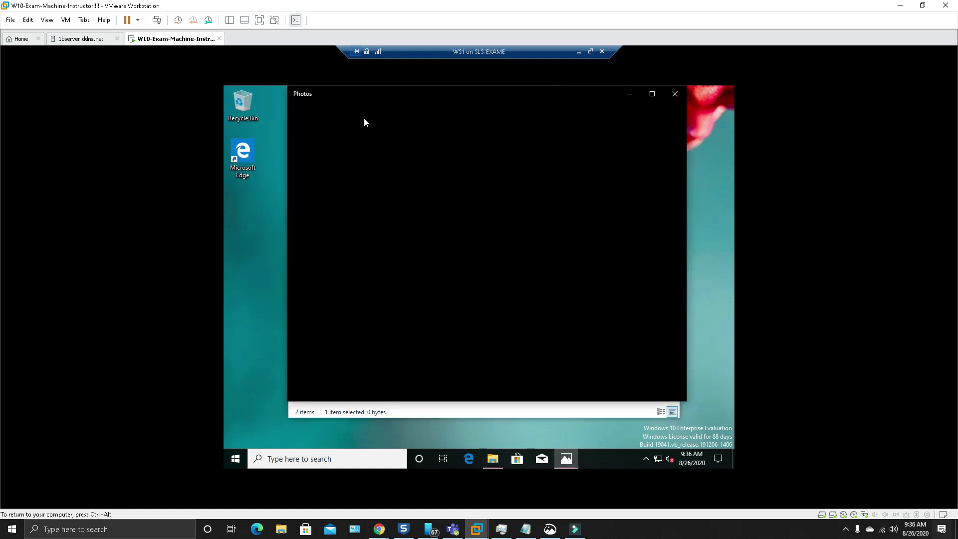
click(671, 99)
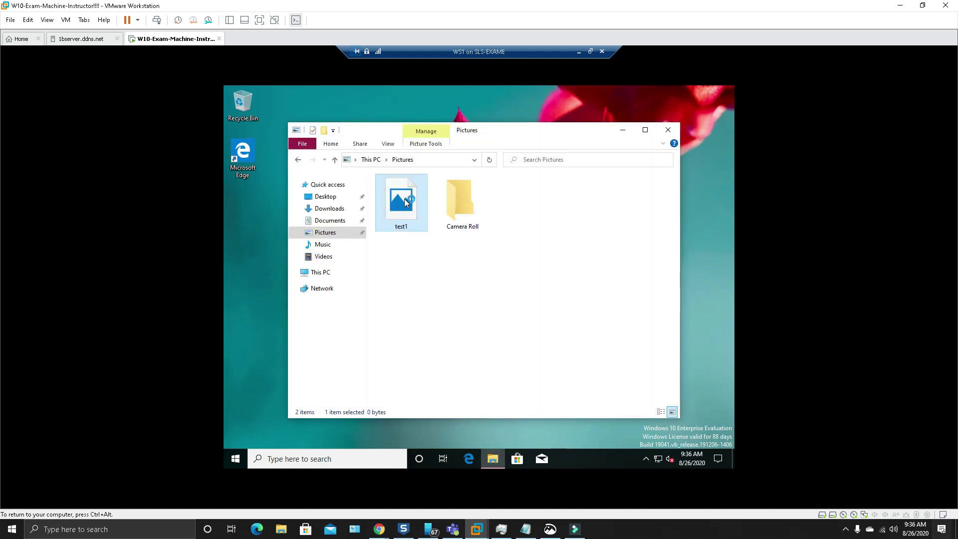
right_click(405, 198)
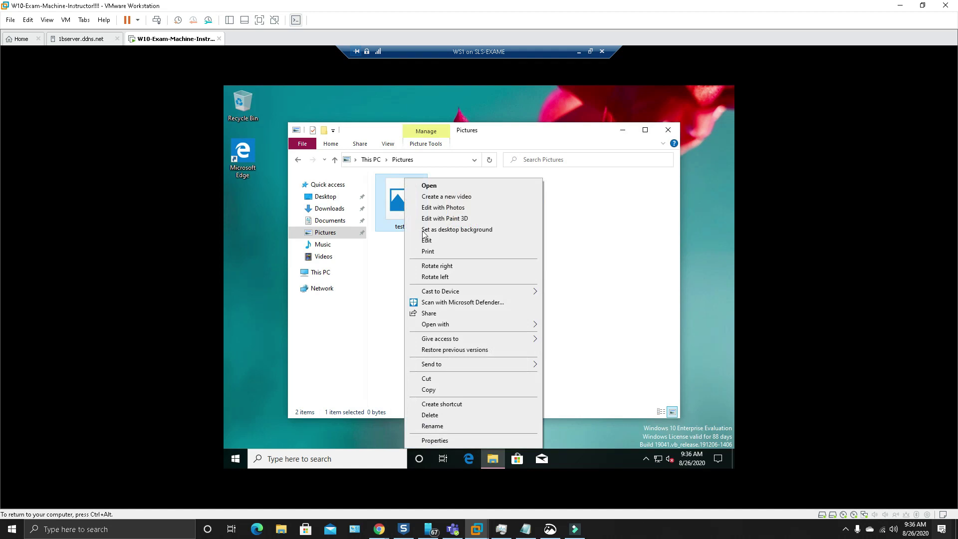
click(436, 242)
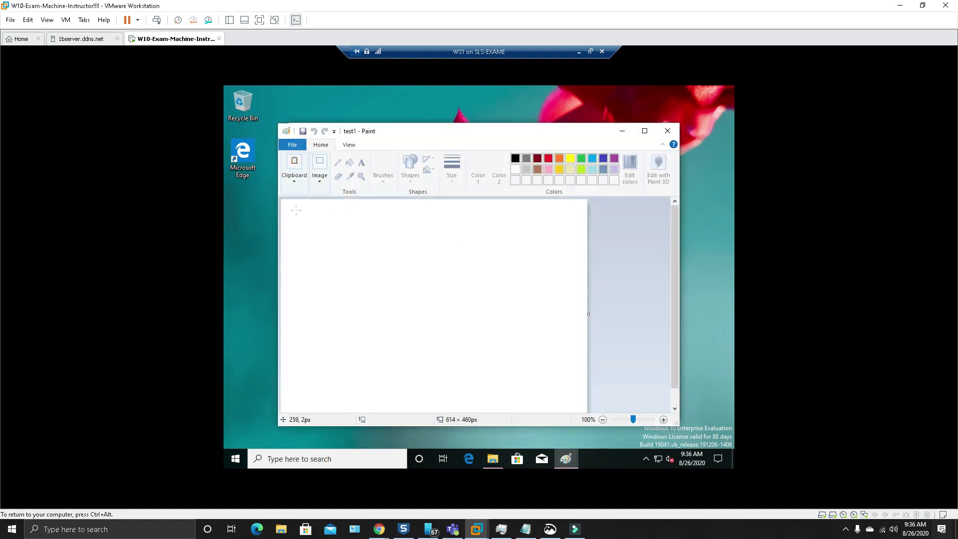
Step: Draw a black X with the Pencil, then red marks and scribbles on the test1 canvas
click(339, 163)
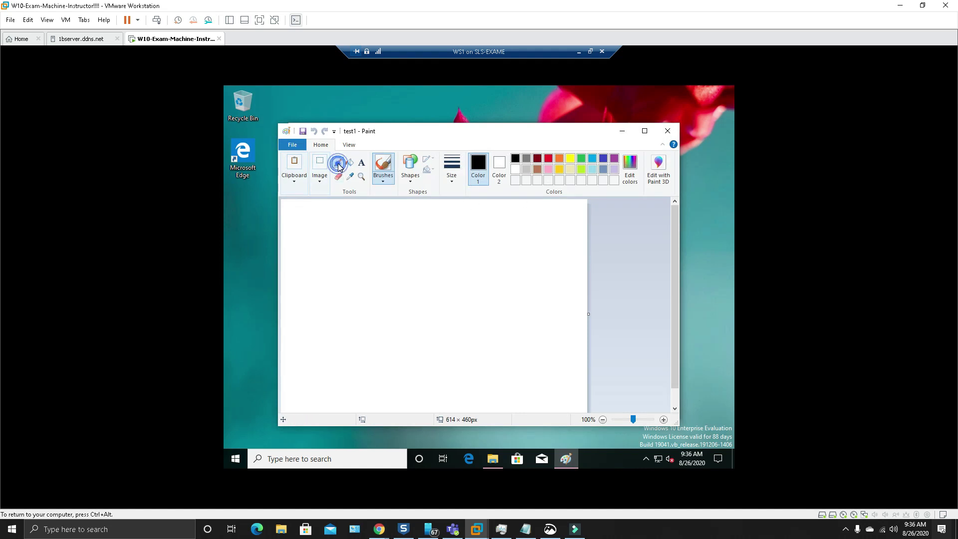
drag(323, 346, 474, 243)
drag(322, 245, 486, 366)
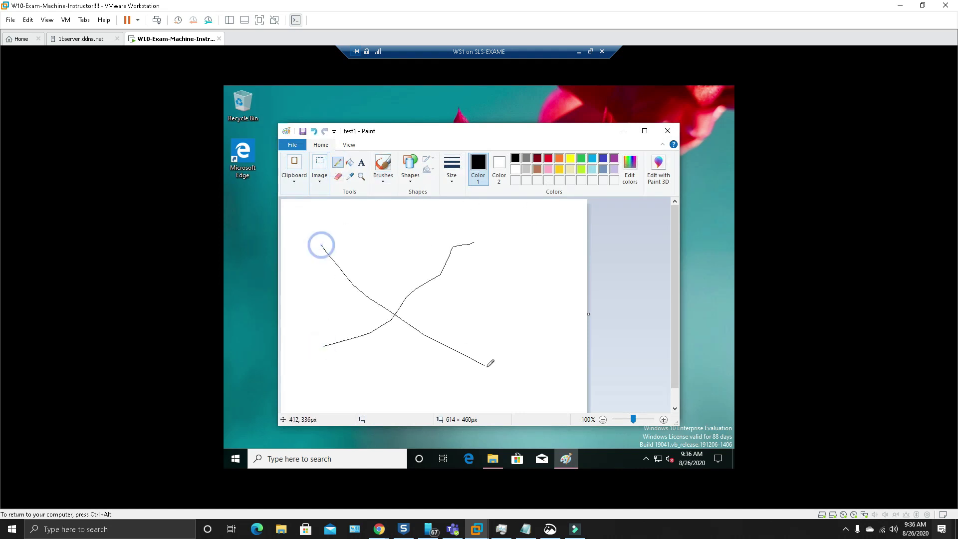
click(550, 159)
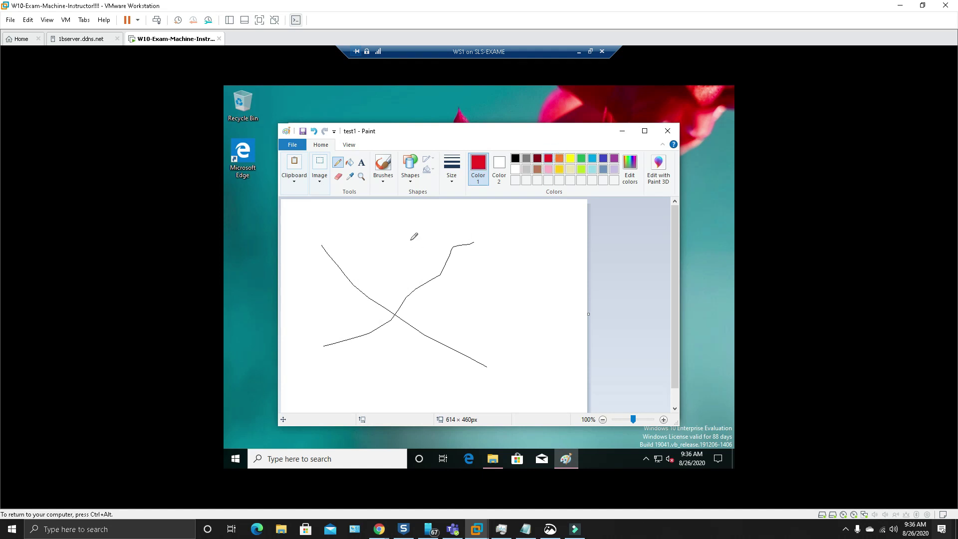
click(367, 225)
click(419, 230)
drag(315, 279, 356, 295)
mouse_move(485, 272)
mouse_down()
mouse_move(360, 274)
mouse_move(478, 227)
mouse_up()
Step: Save the test1 drawing and close Paint
click(305, 131)
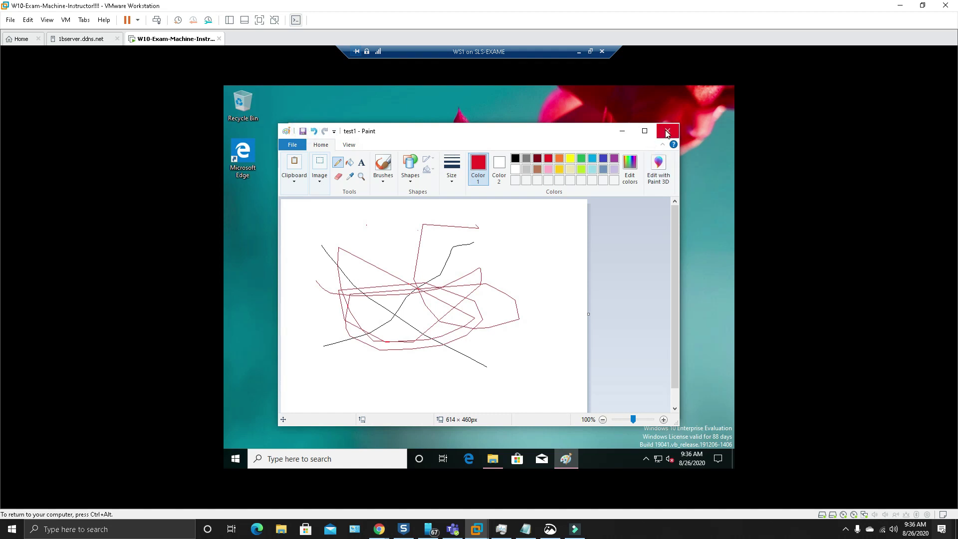
click(303, 132)
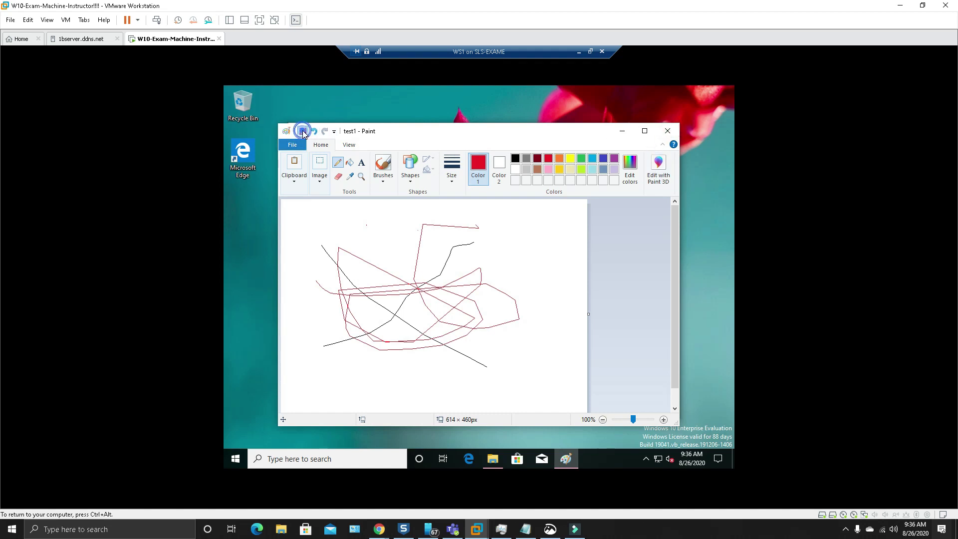
click(666, 133)
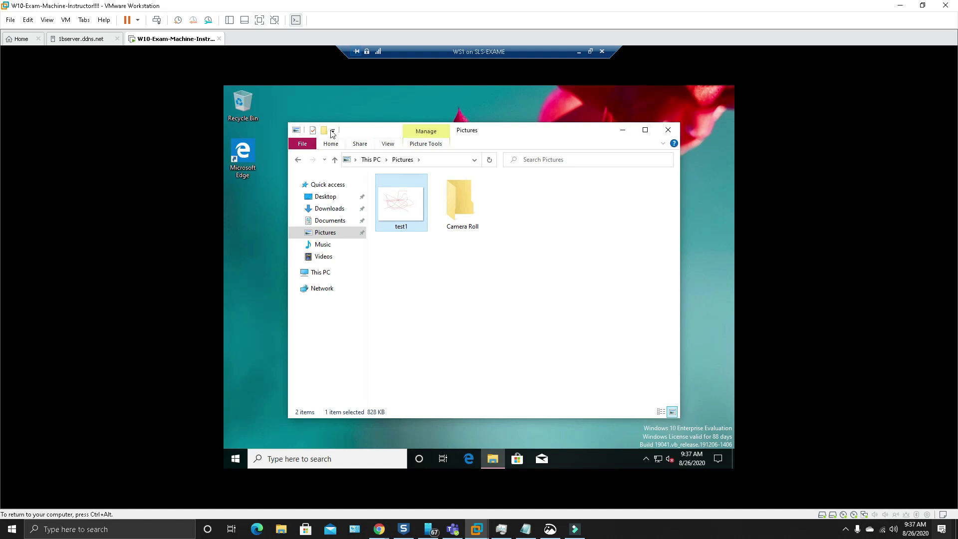
Step: Open Documents in a separate window snapped to the right half of the desktop
click(327, 221)
right_click(327, 223)
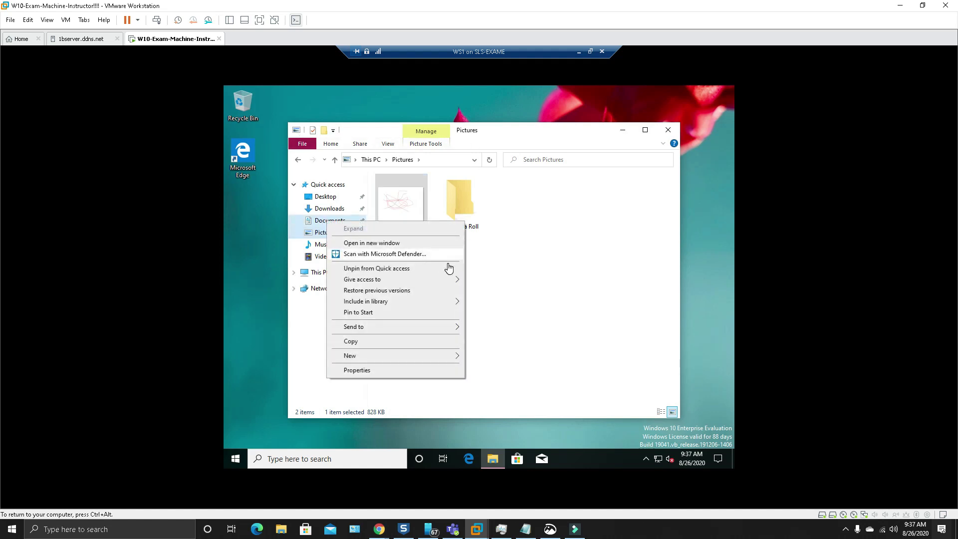
click(386, 243)
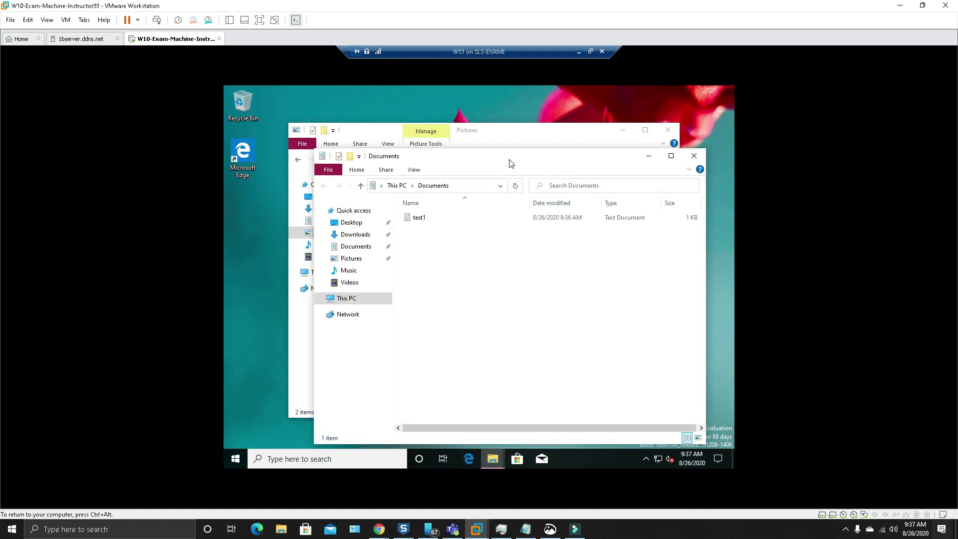
drag(502, 159, 733, 91)
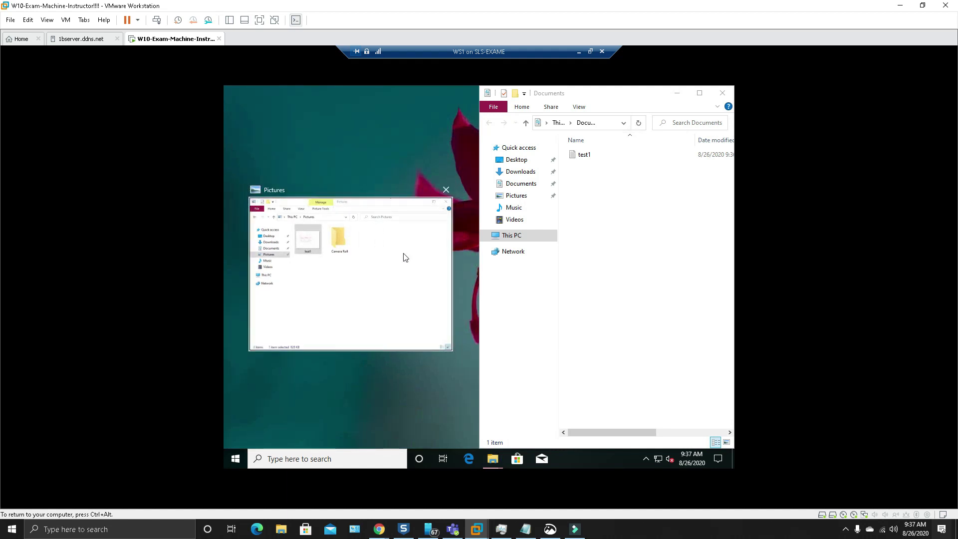
Step: Rearrange the Pictures window, then close both the Pictures and Documents windows
click(409, 317)
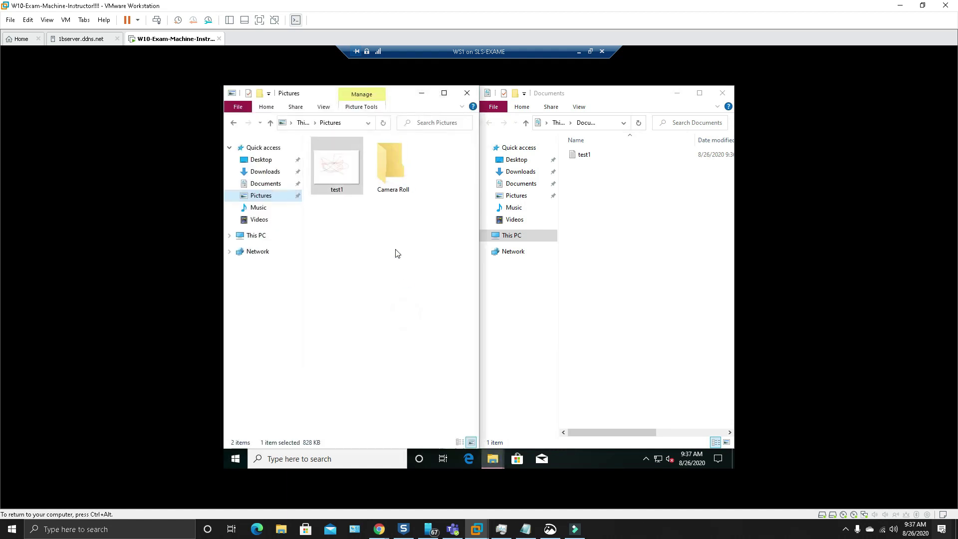
double_click(404, 94)
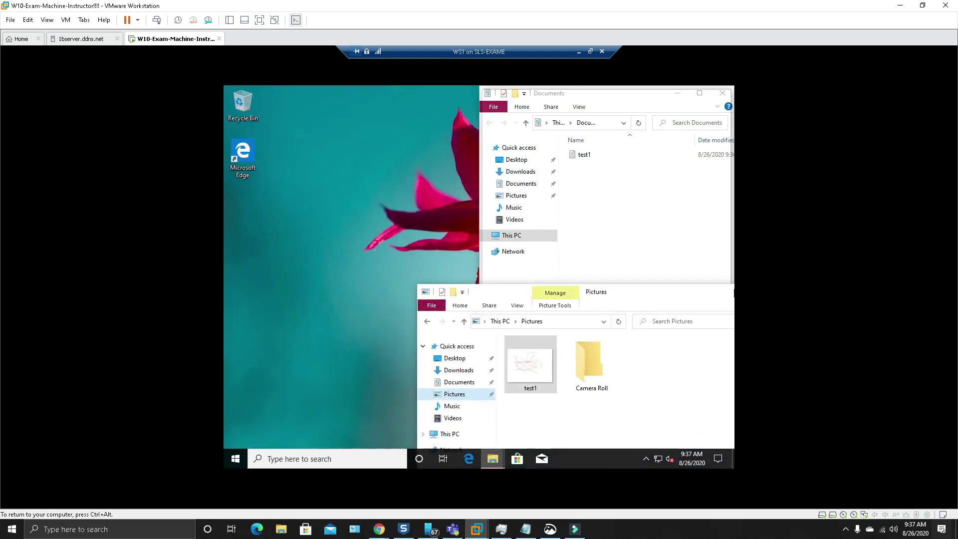
drag(736, 318, 711, 289)
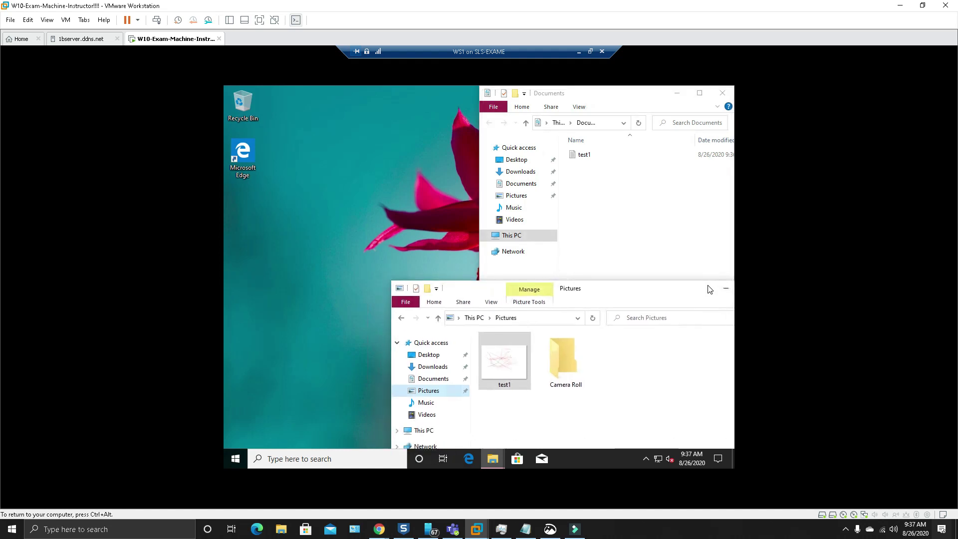
drag(389, 318, 473, 310)
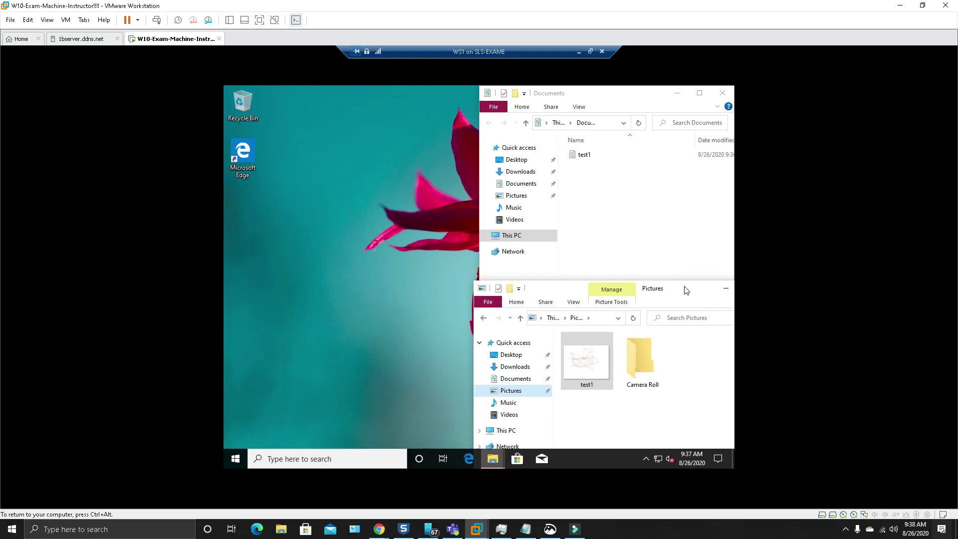
drag(681, 291, 504, 186)
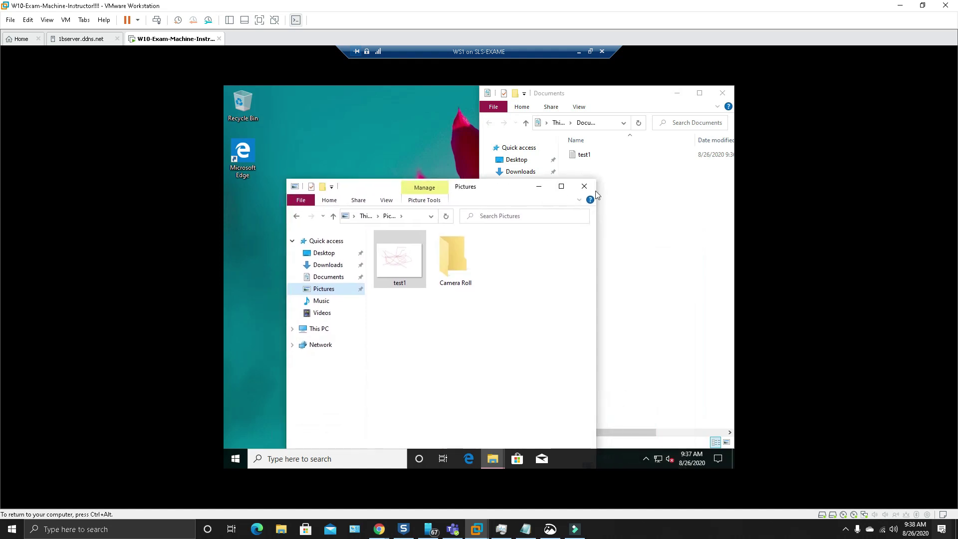
click(584, 187)
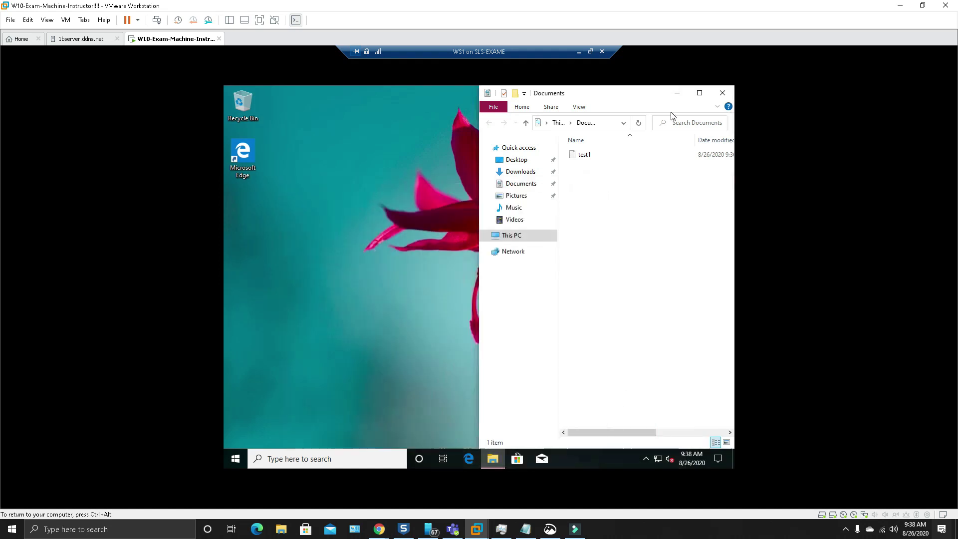
click(723, 94)
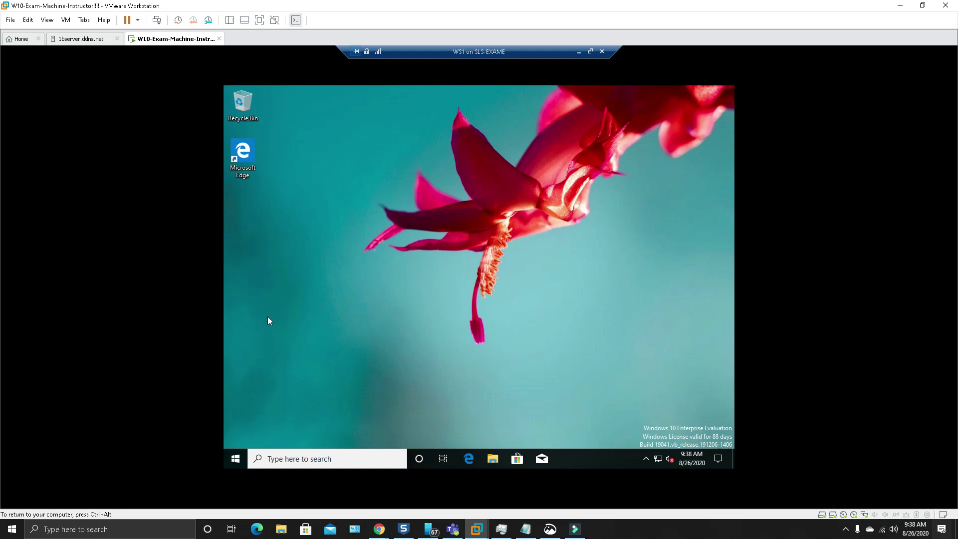
Step: From the WS1 guest's Start menu user icon, switch to the other user account
click(232, 458)
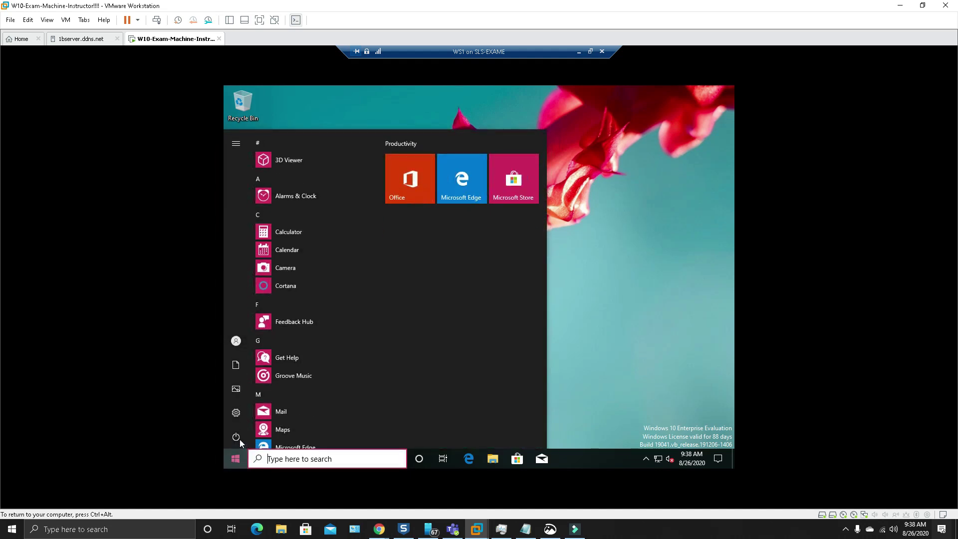
mouse_move(237, 418)
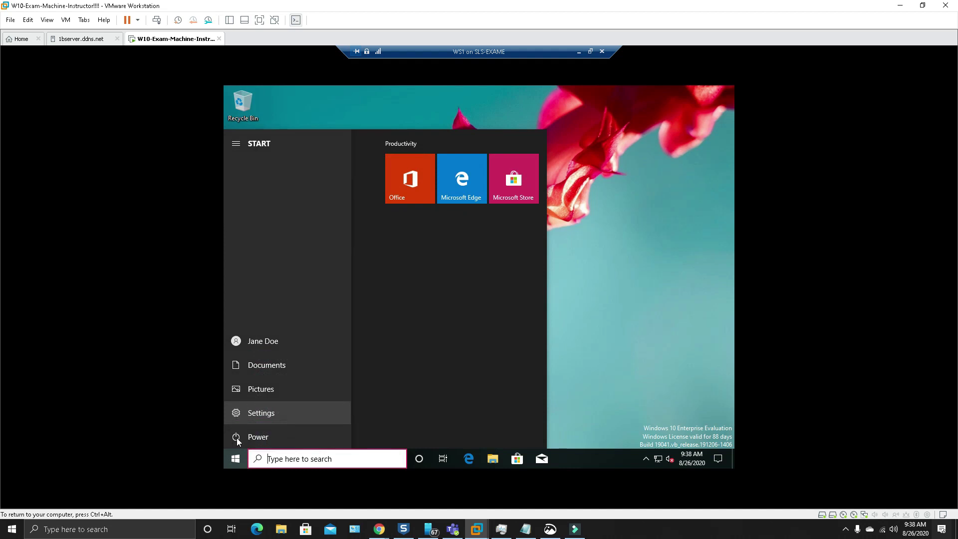
click(319, 437)
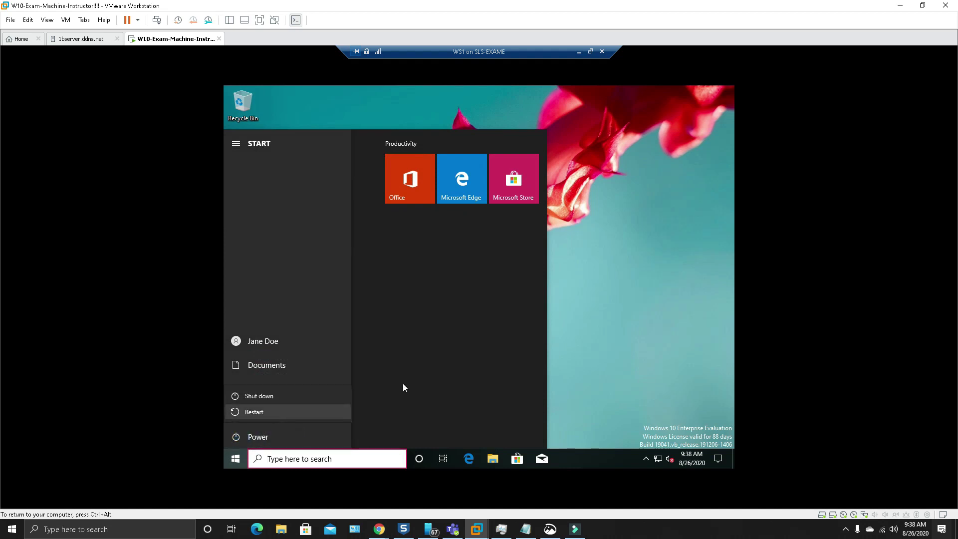
click(270, 340)
click(270, 340)
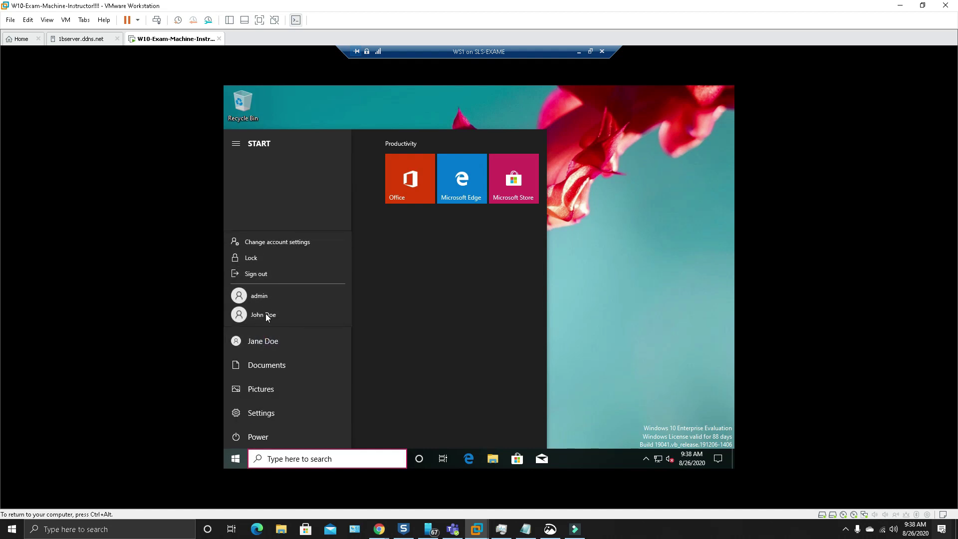
click(266, 315)
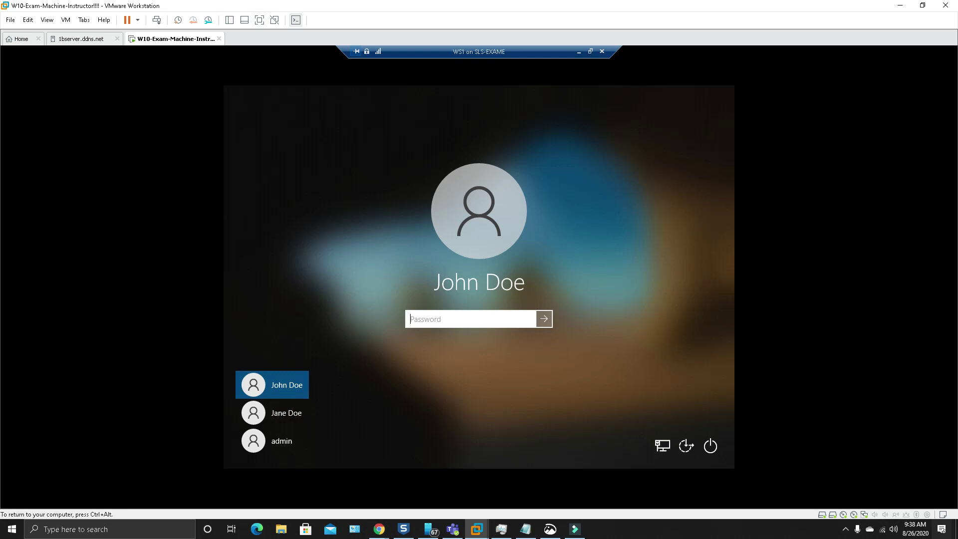
Step: Enter the other account's password to sign in, then release input back to the host
click(484, 320)
text(***)
key(Return)
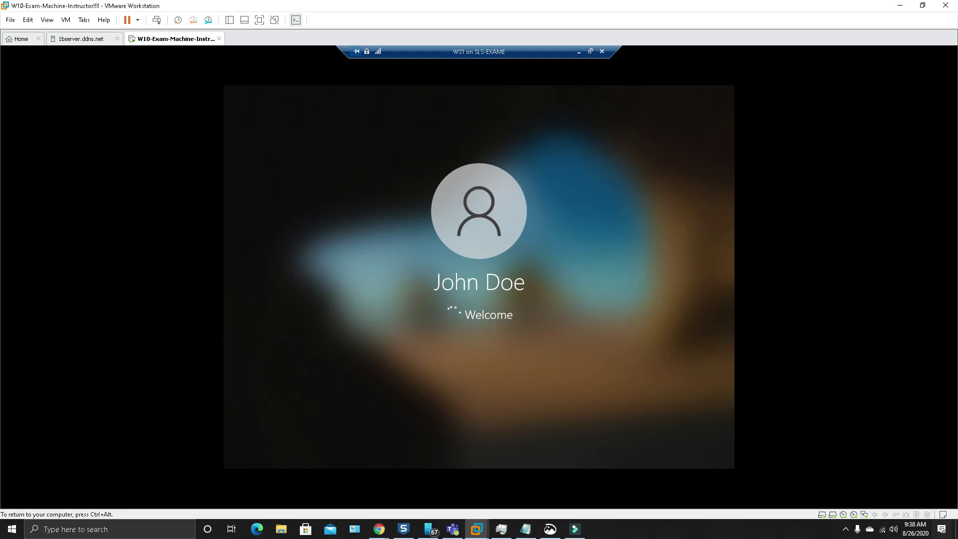
key(ctrl+alt)
Step: Open the student's VM from the Library and run scanstate with /i:migapp.xml /o, which isn't recognized
click(88, 39)
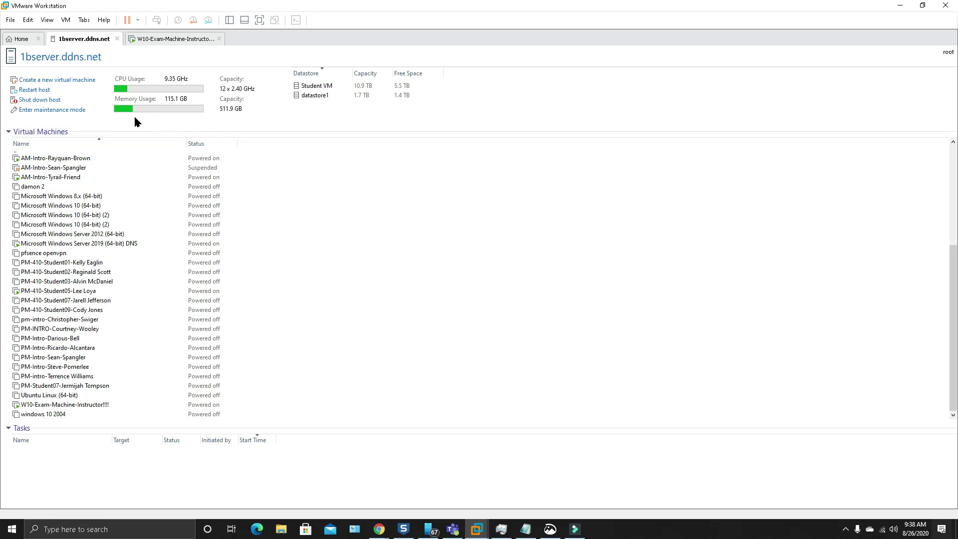
click(230, 21)
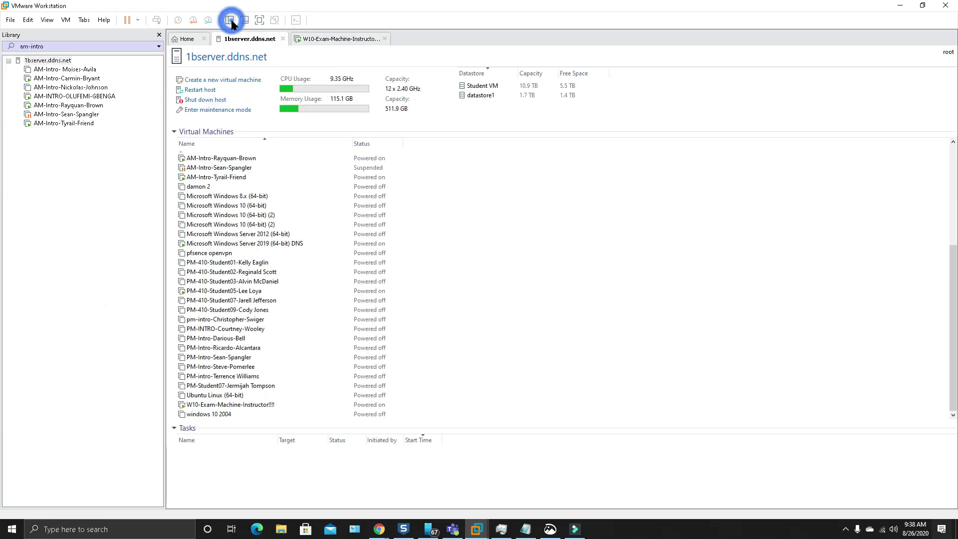
click(79, 123)
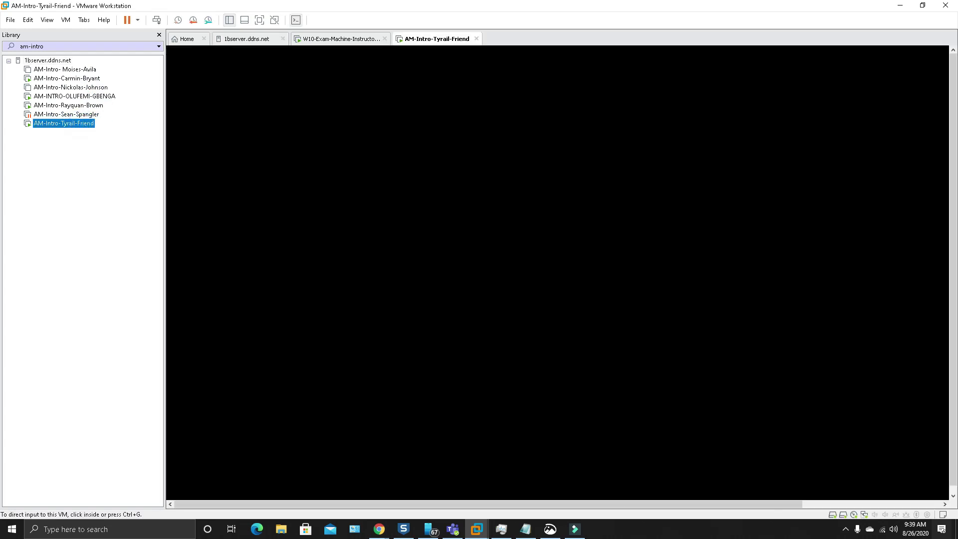
text(migration\mystore /i:mig)
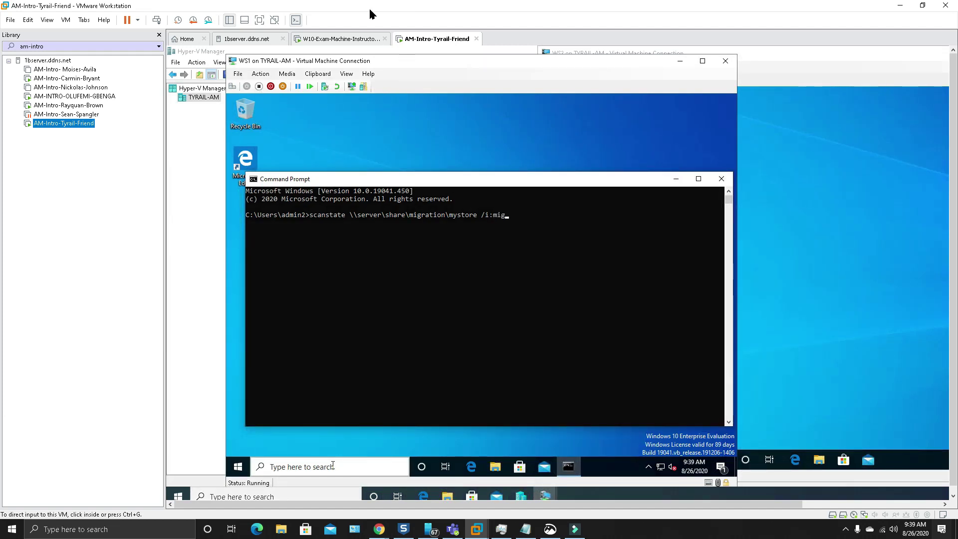
text(app.xm)
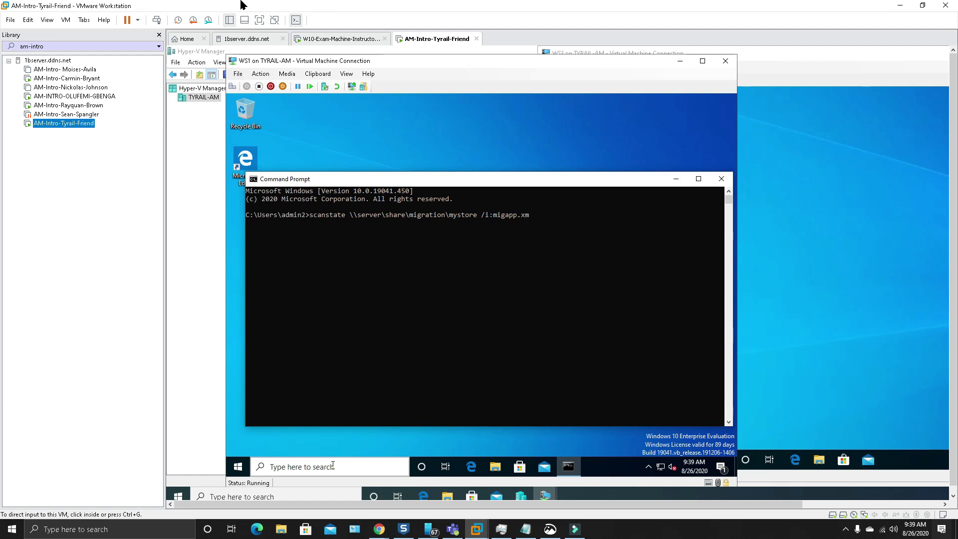
text(l /o)
key(Return)
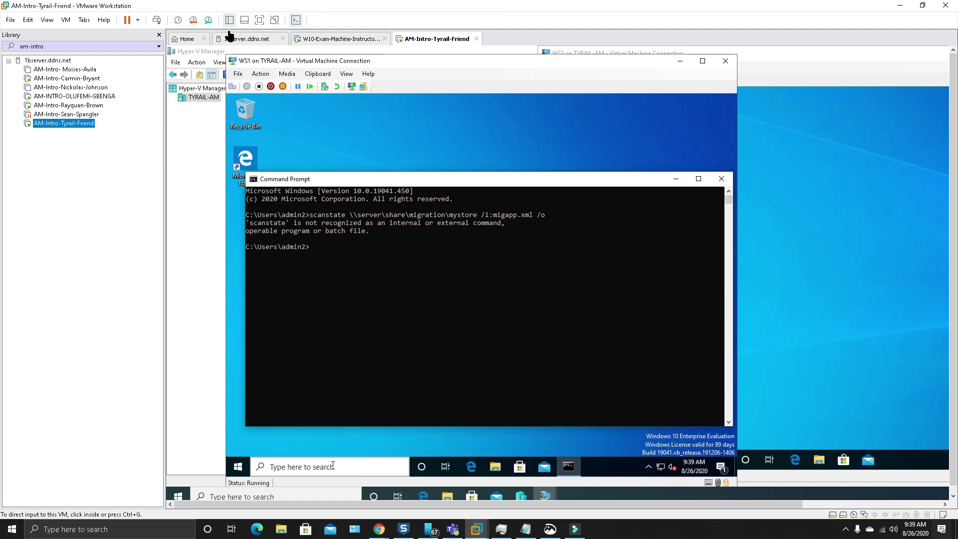
click(341, 39)
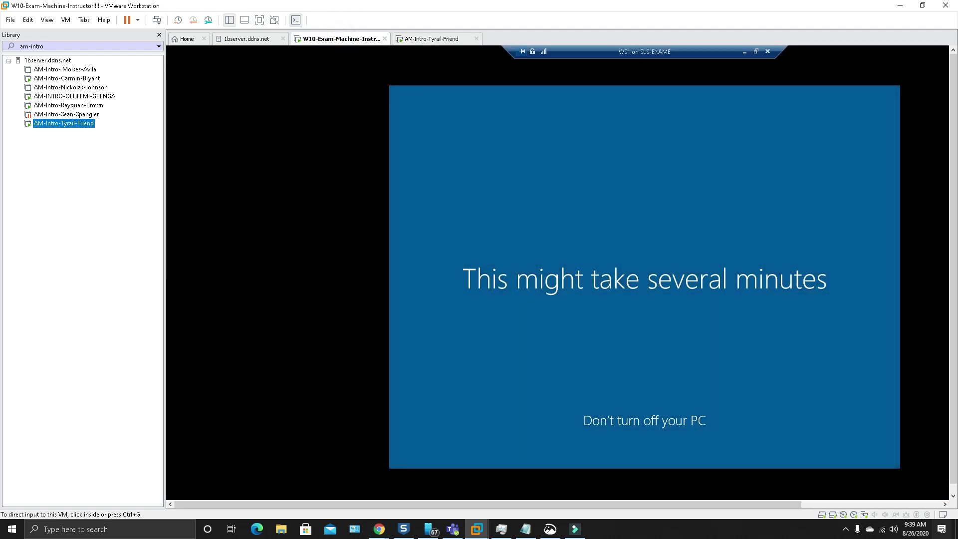
click(439, 38)
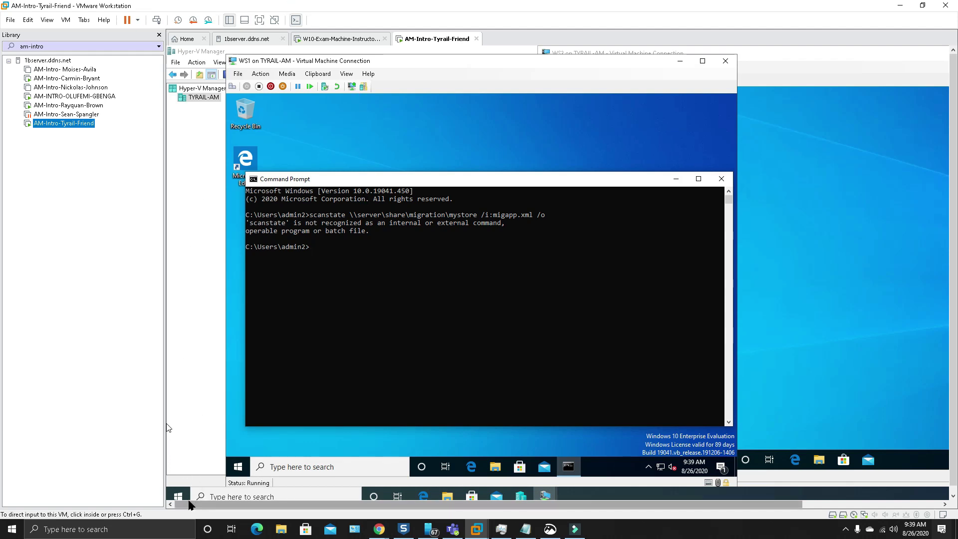
Step: Search the guest's Start menu for Windows Security and launch the best match
click(185, 499)
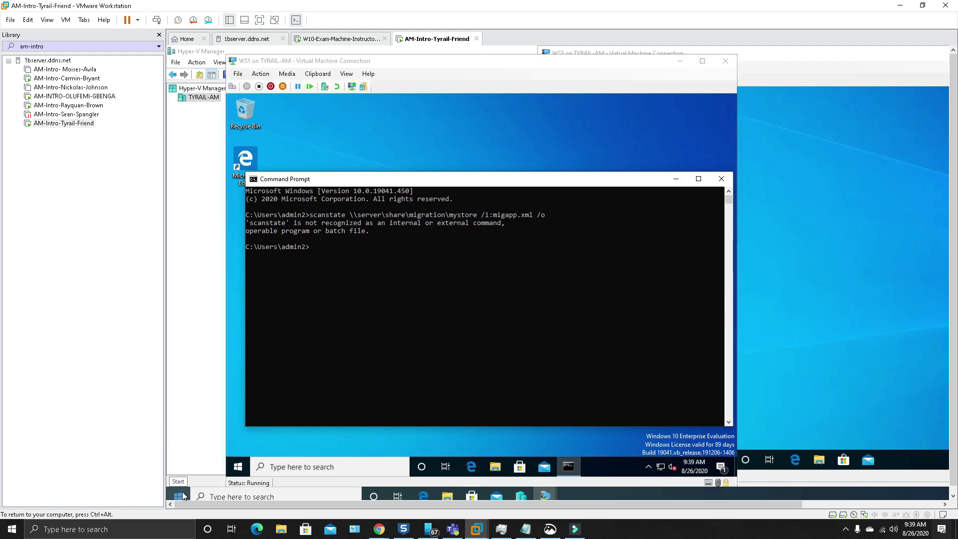
click(184, 496)
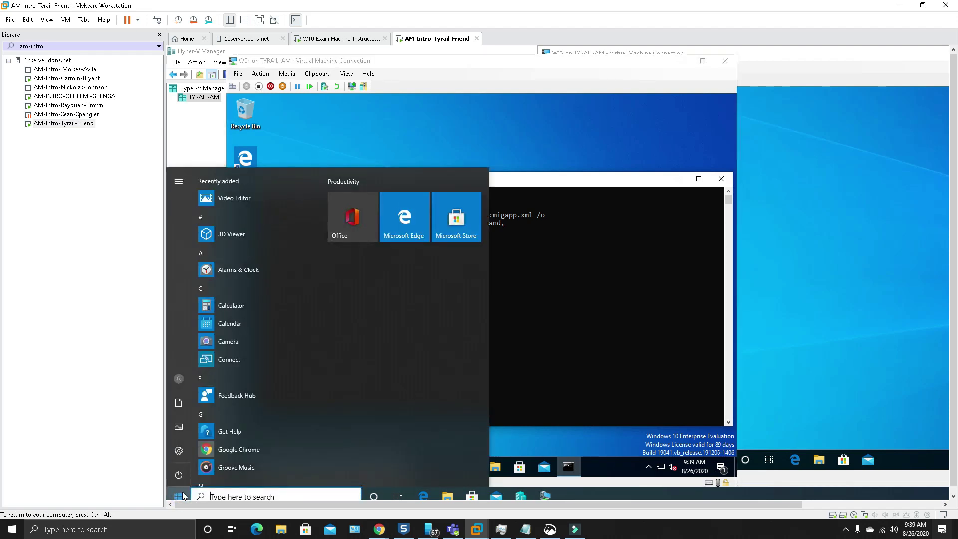
text(windo)
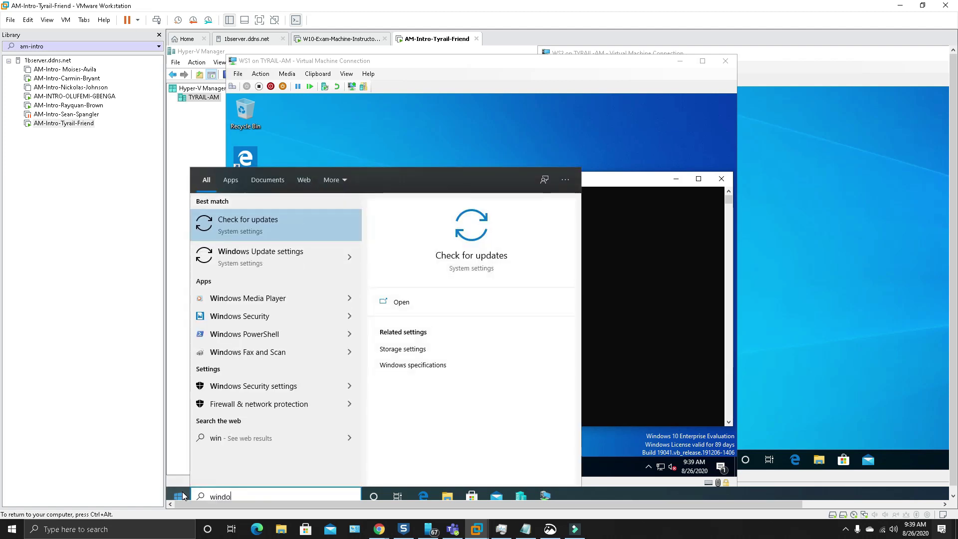
text(w)
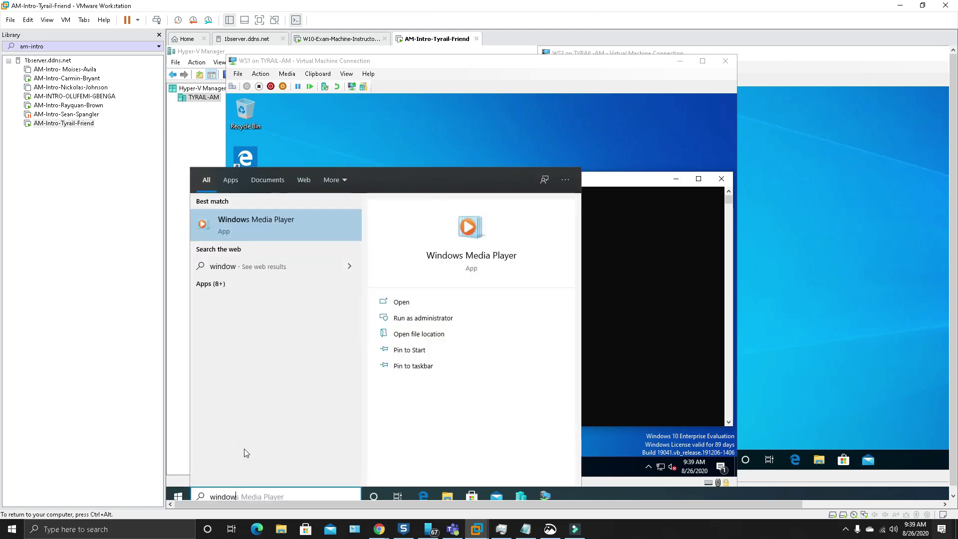
text(sa se)
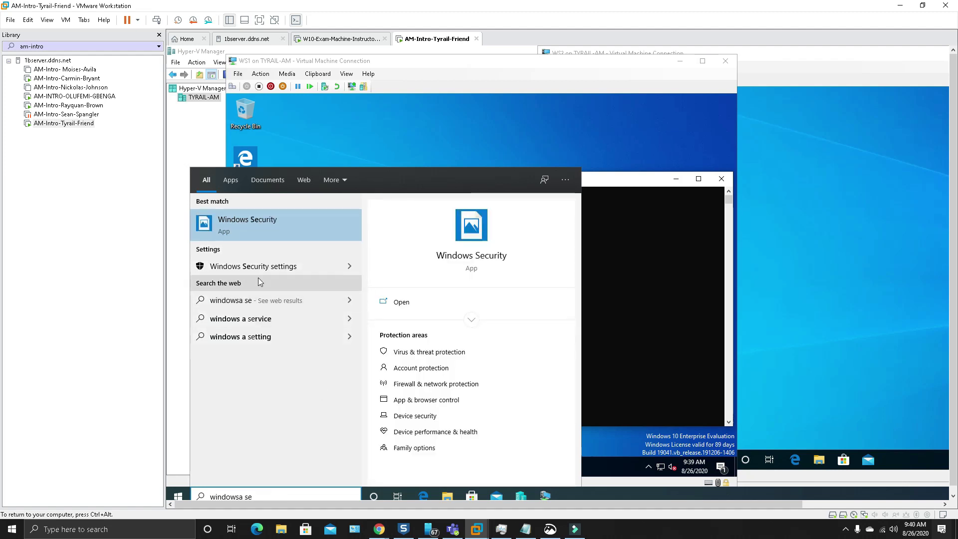
click(282, 220)
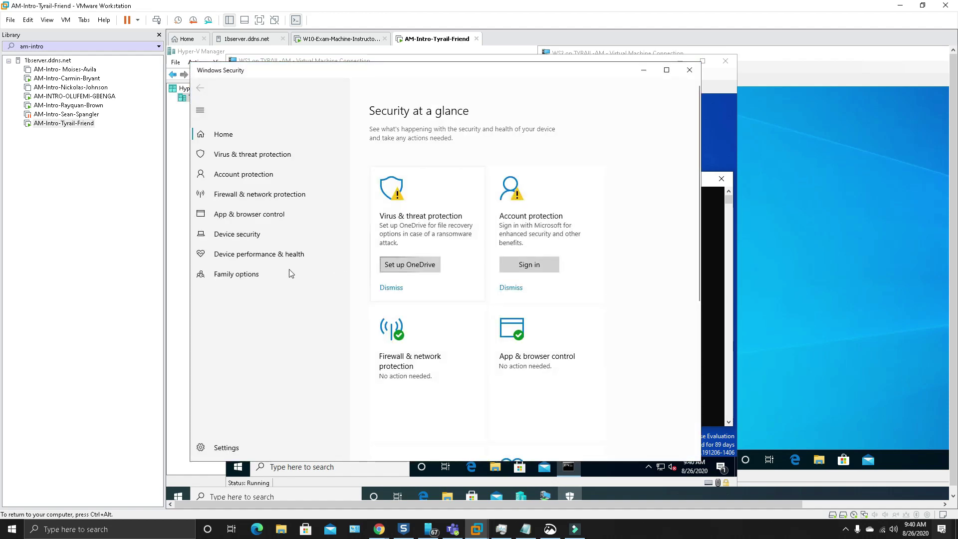
Step: Go to App & browser control > Exploit protection and show its Program settings list
click(233, 216)
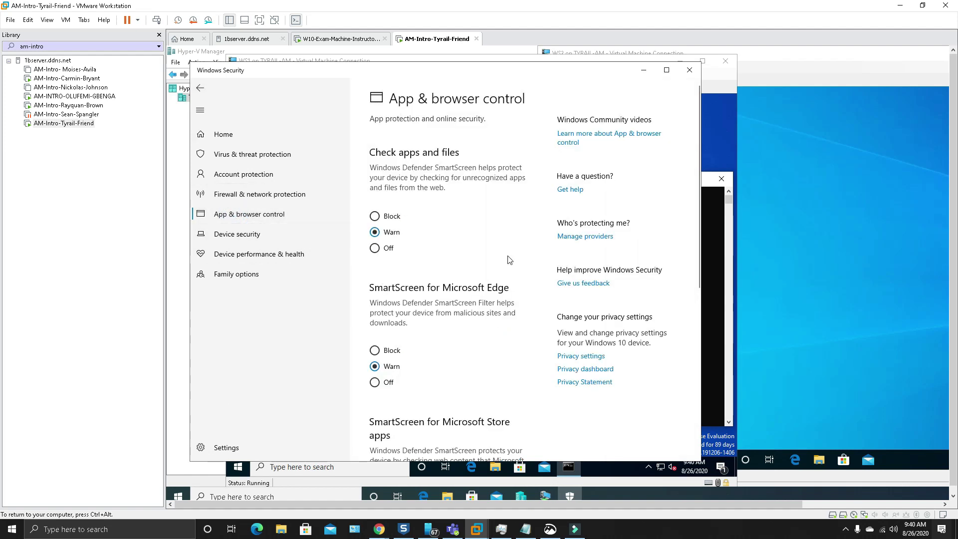
scroll(457, 251, down, 5)
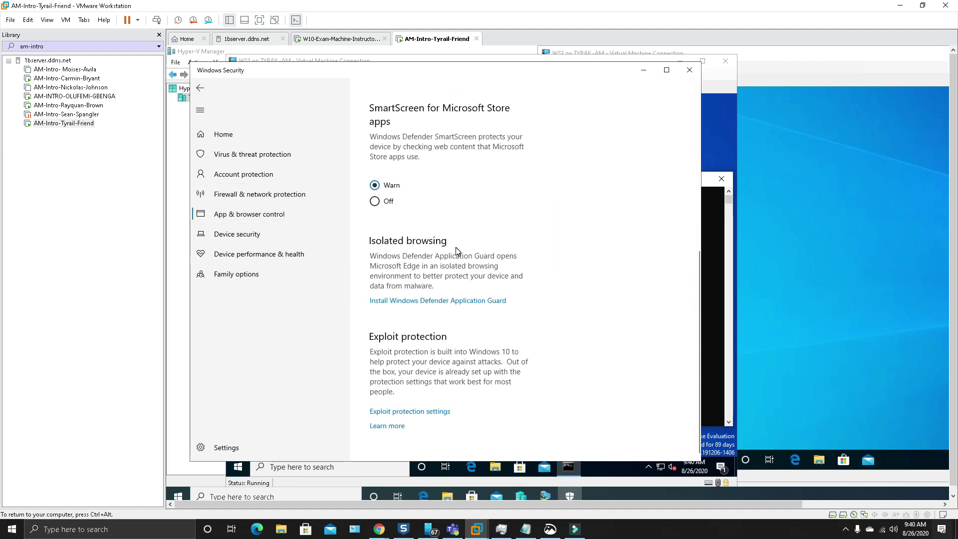
click(406, 413)
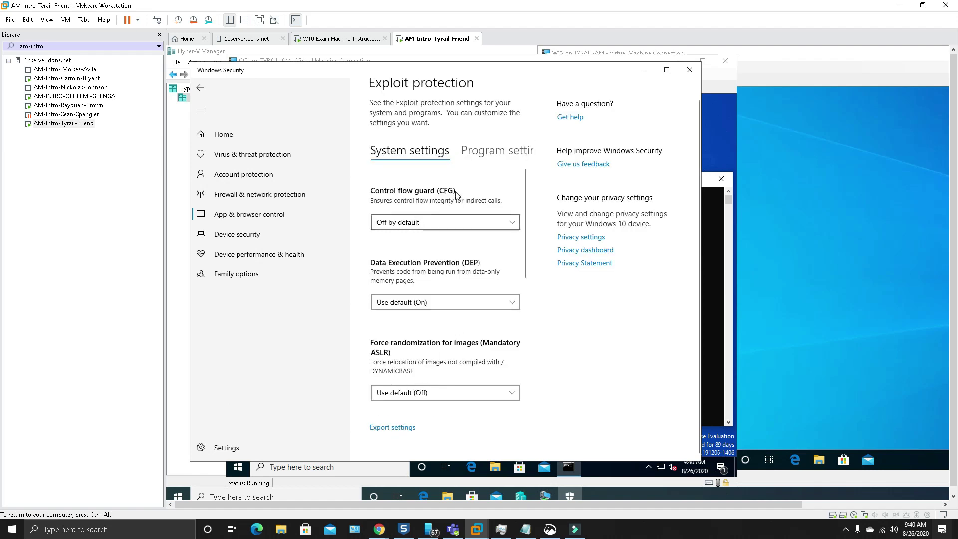
click(497, 150)
scroll(475, 299, down, 10)
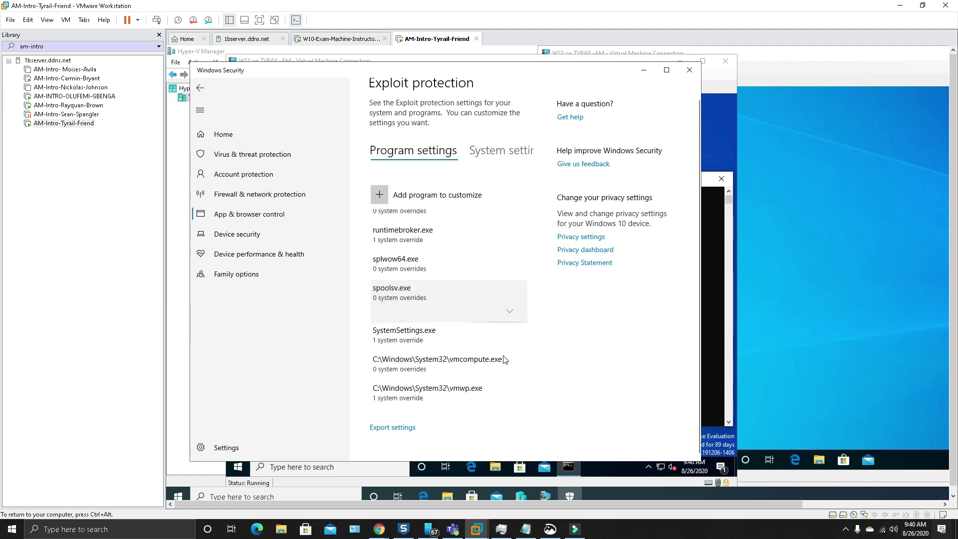
Step: Turn off Control flow guard for vmwp.exe and apply it, approving the UAC prompt
click(468, 399)
click(440, 398)
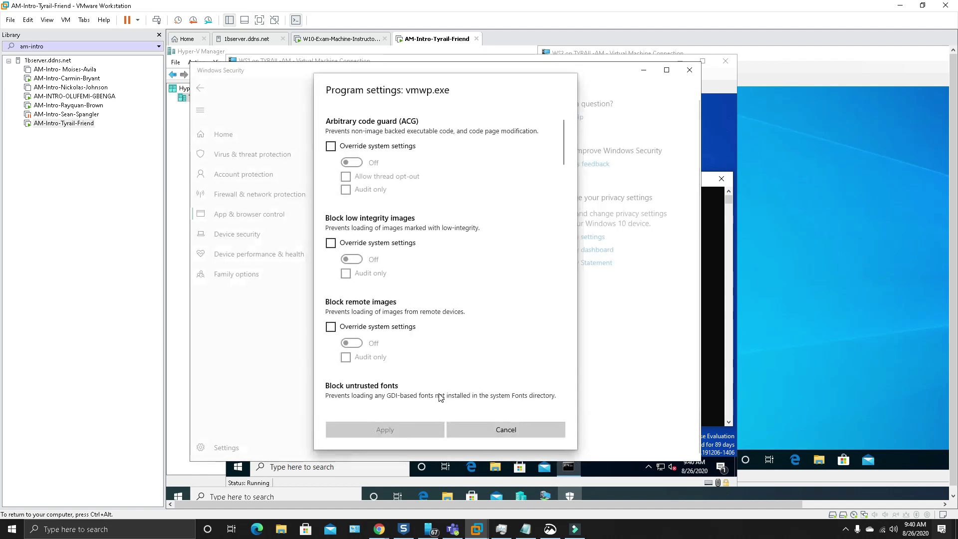
scroll(429, 341, down, 9)
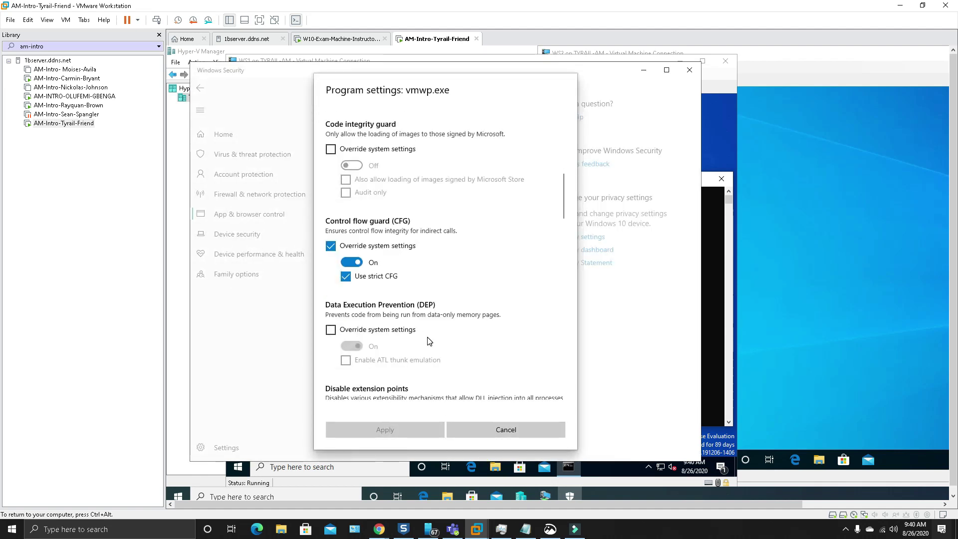
click(354, 176)
click(415, 430)
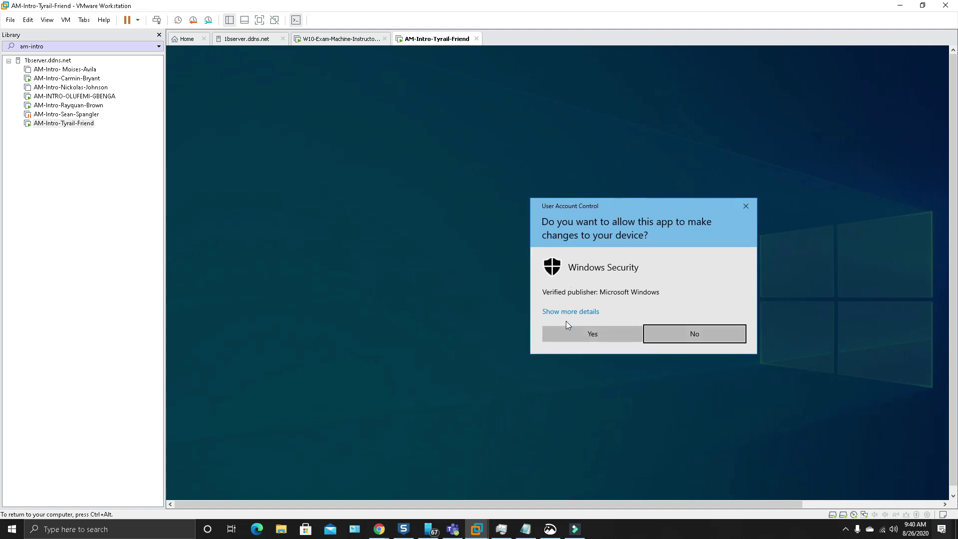
click(568, 330)
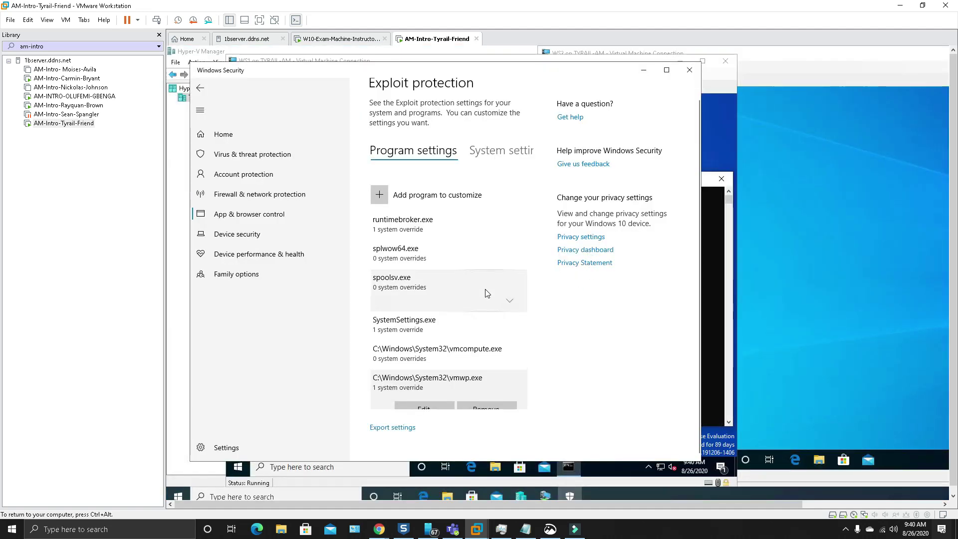
Step: Override Control flow guard off for vmcompute.exe, apply with UAC approval, then close Windows Security
click(425, 390)
scroll(443, 280, down, 5)
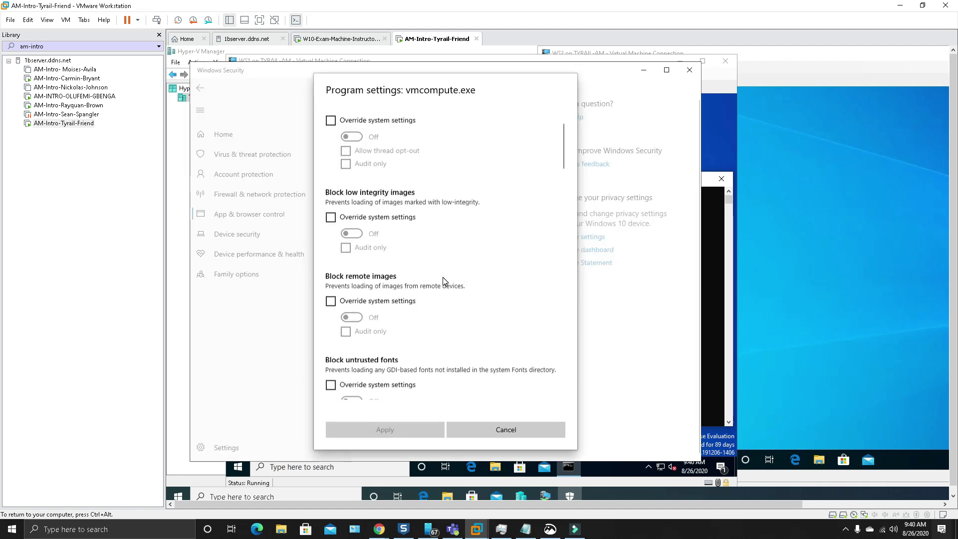
click(331, 332)
scroll(348, 351, down, 2)
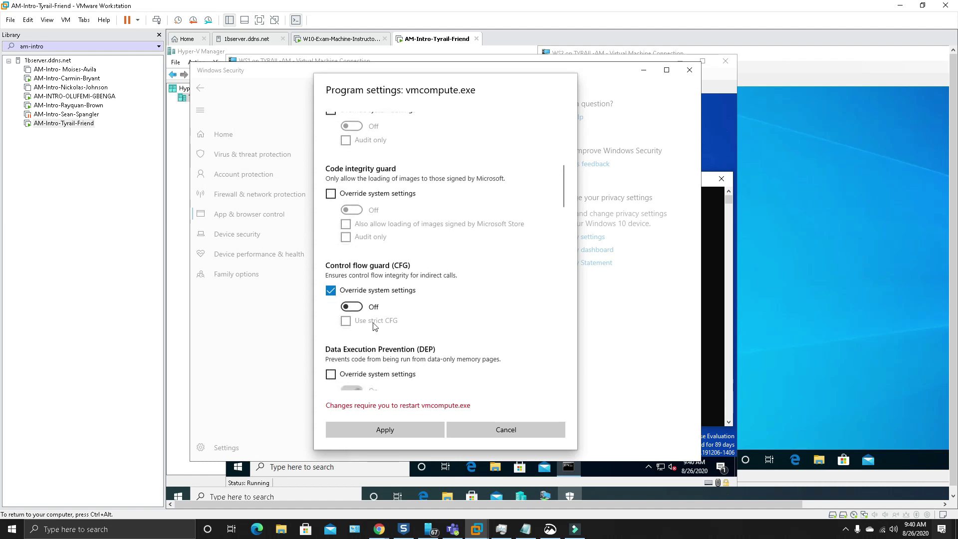
click(374, 431)
click(590, 334)
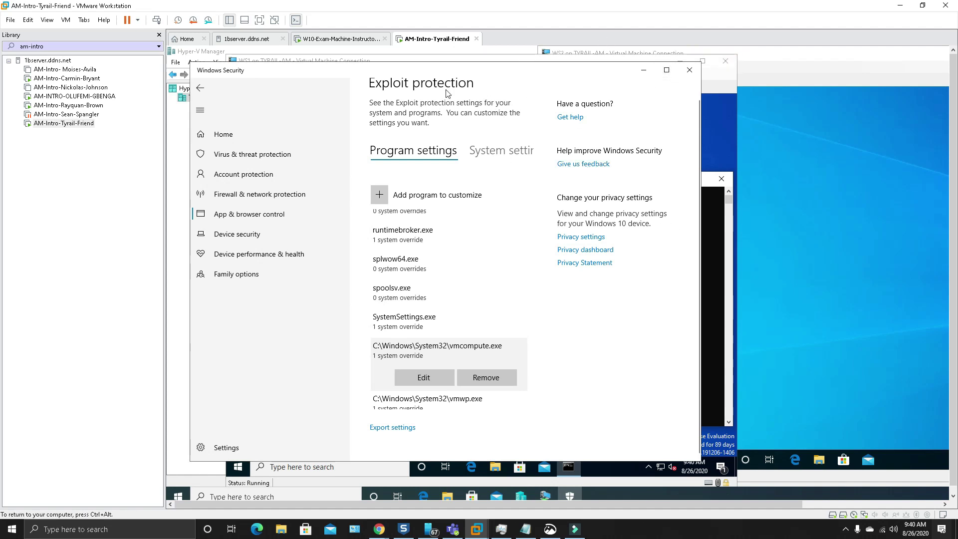
click(493, 150)
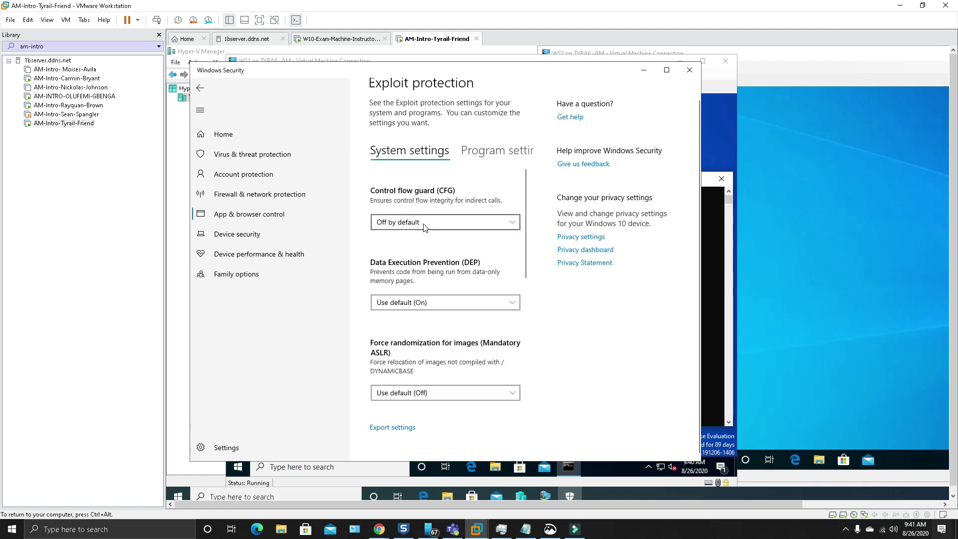
click(696, 76)
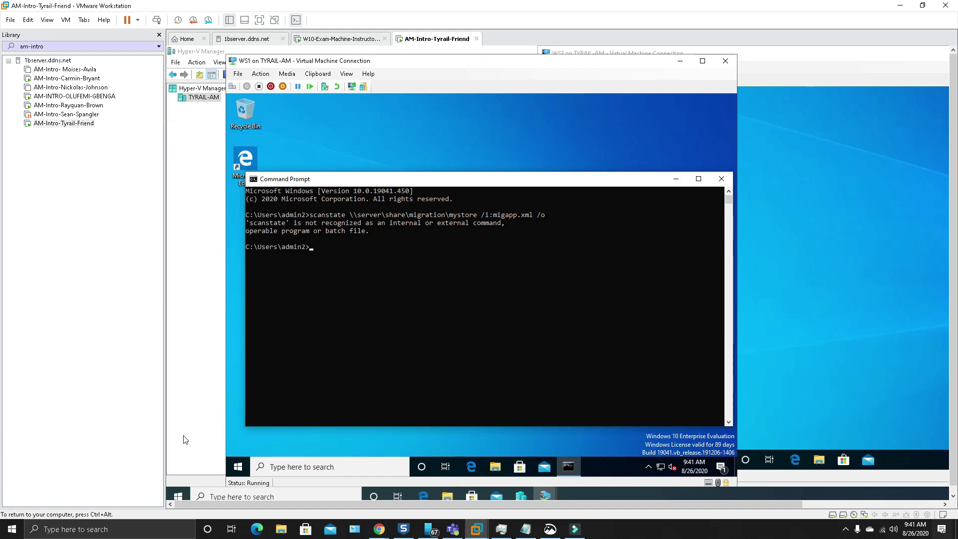
Step: Pause WS1 in VM Connection, then restart the guest Windows from the Start shortcut menu
click(302, 88)
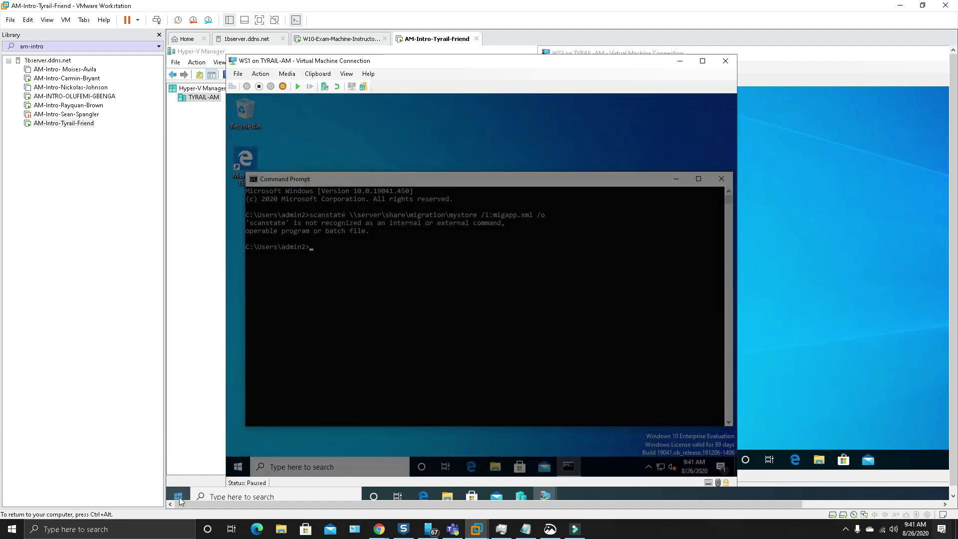
right_click(180, 499)
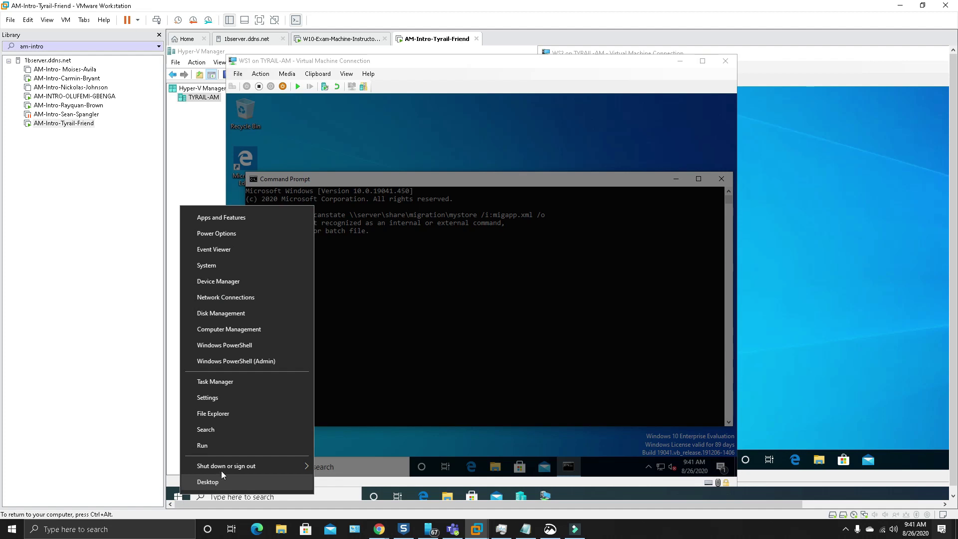
mouse_move(221, 471)
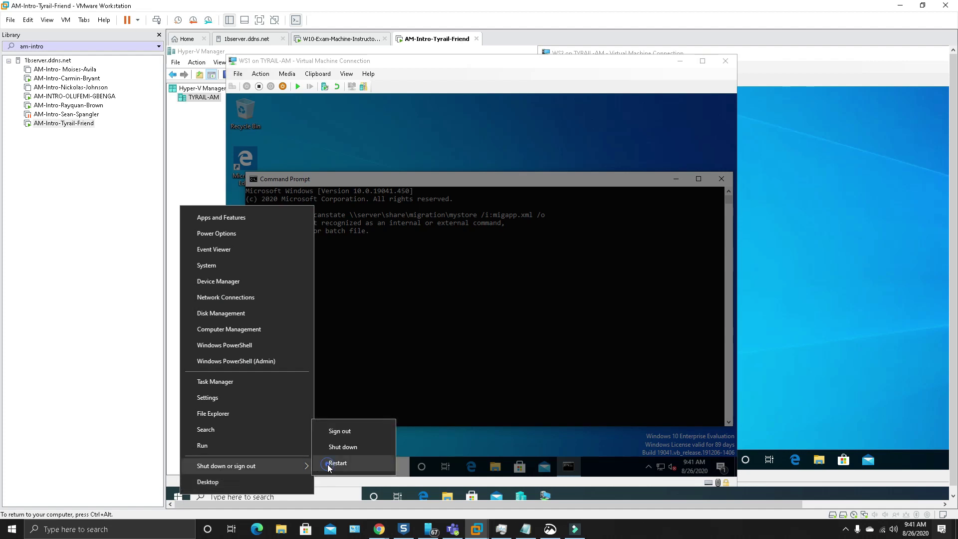
click(327, 464)
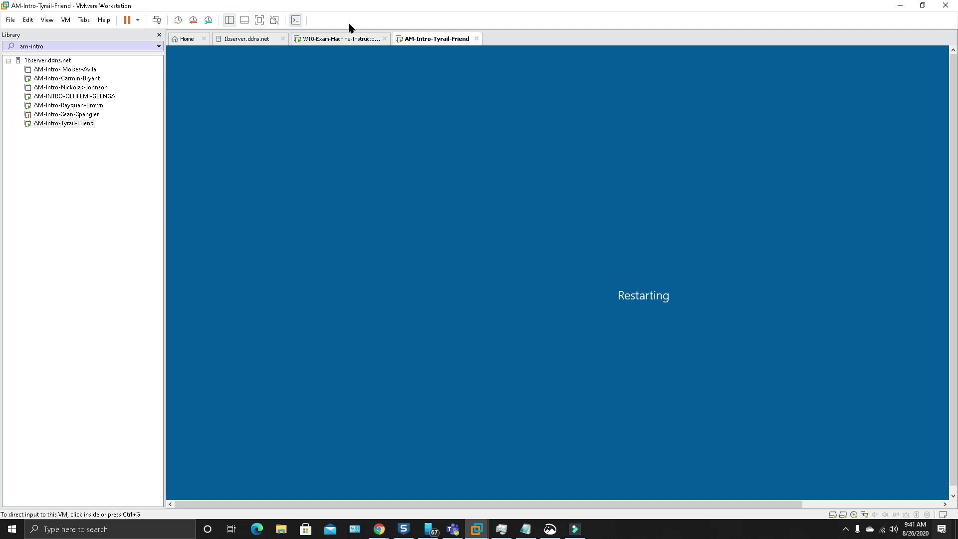
Step: On the W10-Exam-Machine-Instructor tab, hide the Library and accept the Windows privacy settings
click(370, 40)
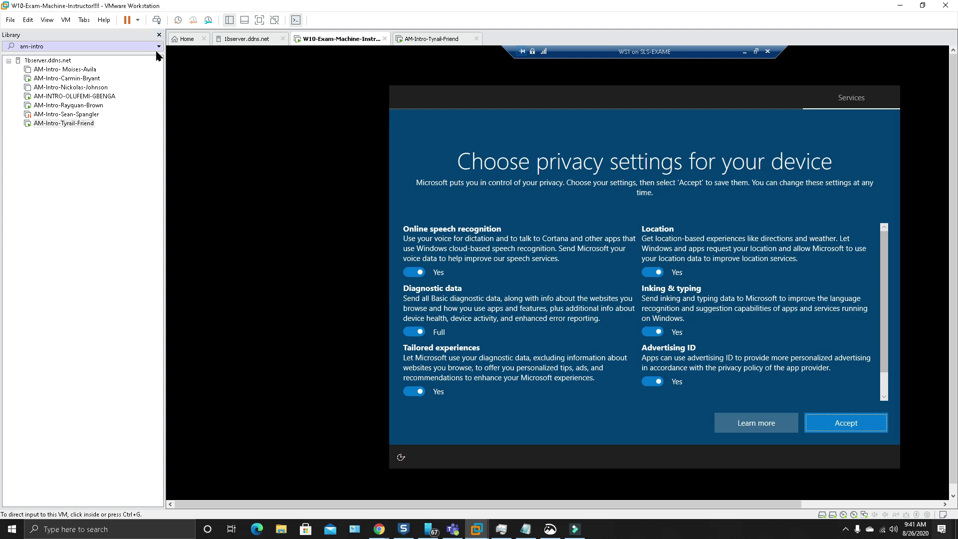
click(159, 35)
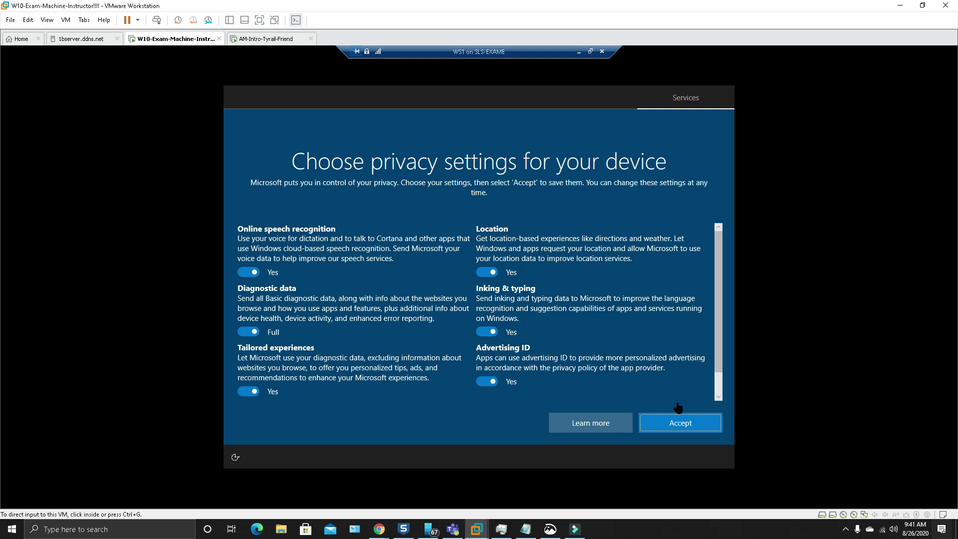
click(685, 425)
click(694, 424)
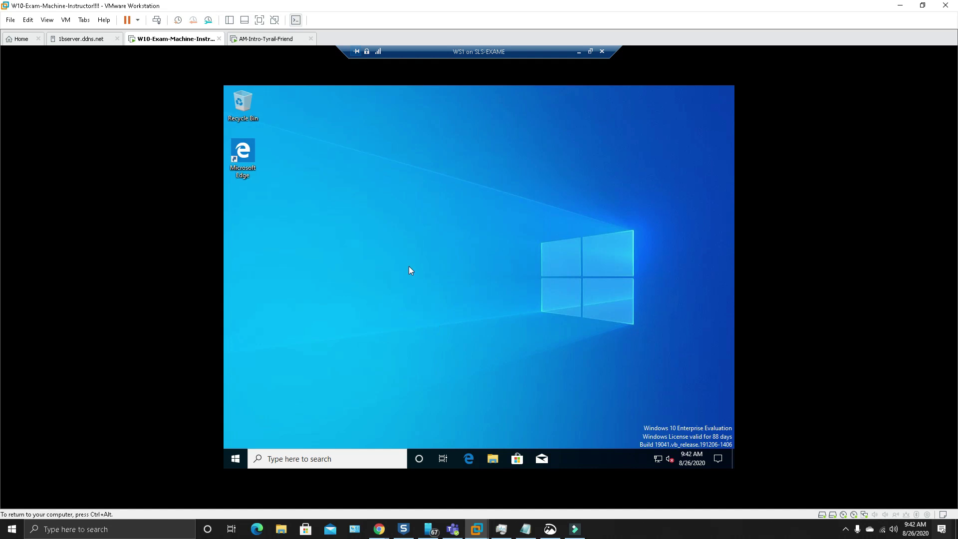
Step: Through Personalize, choose the underwater diver picture as the desktop background, then close Settings
right_click(526, 282)
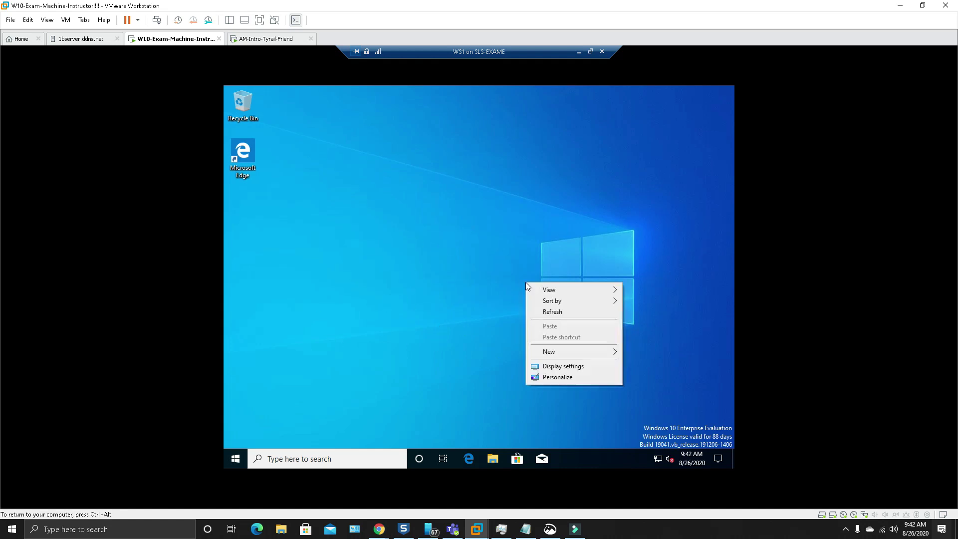
click(563, 382)
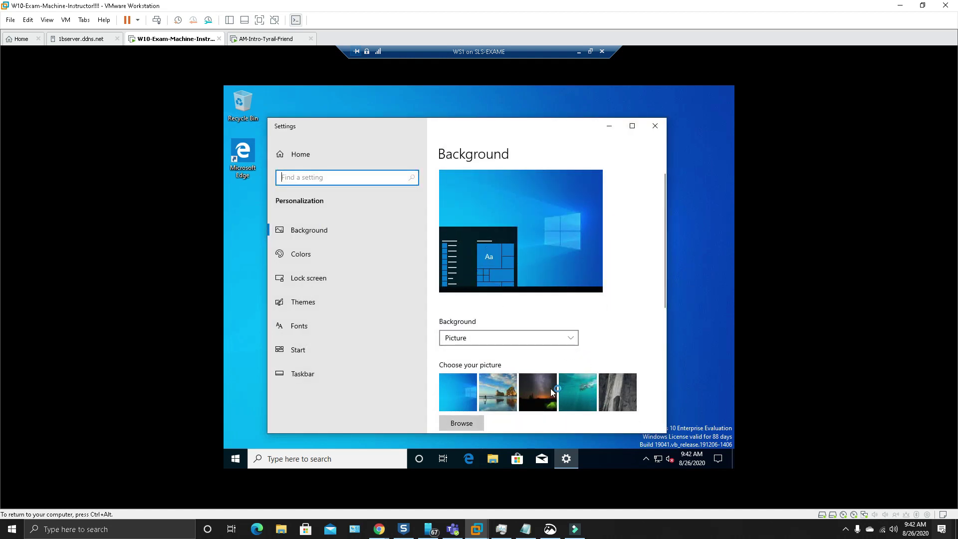
click(589, 386)
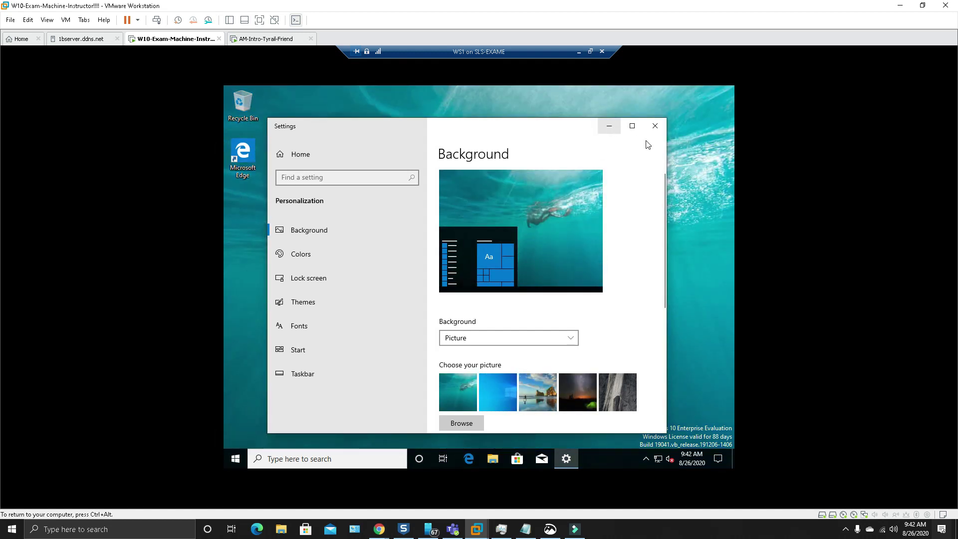
click(656, 126)
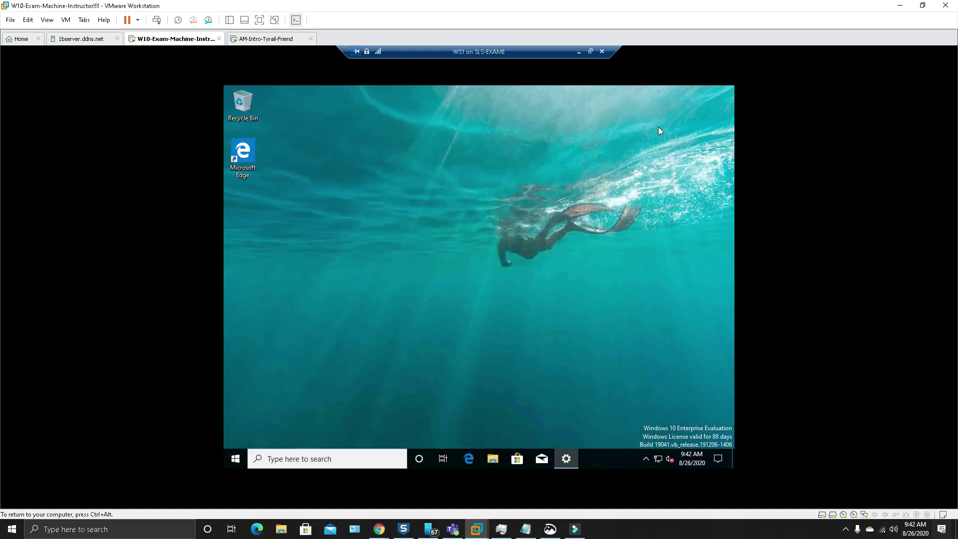
Step: In File Explorer's Documents folder, create a new text document named test2
click(497, 466)
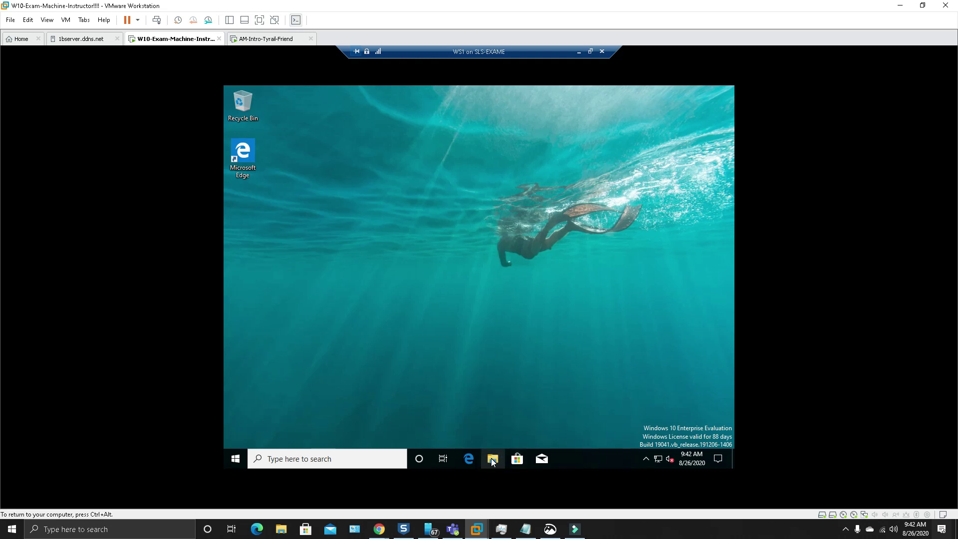
click(493, 459)
click(491, 466)
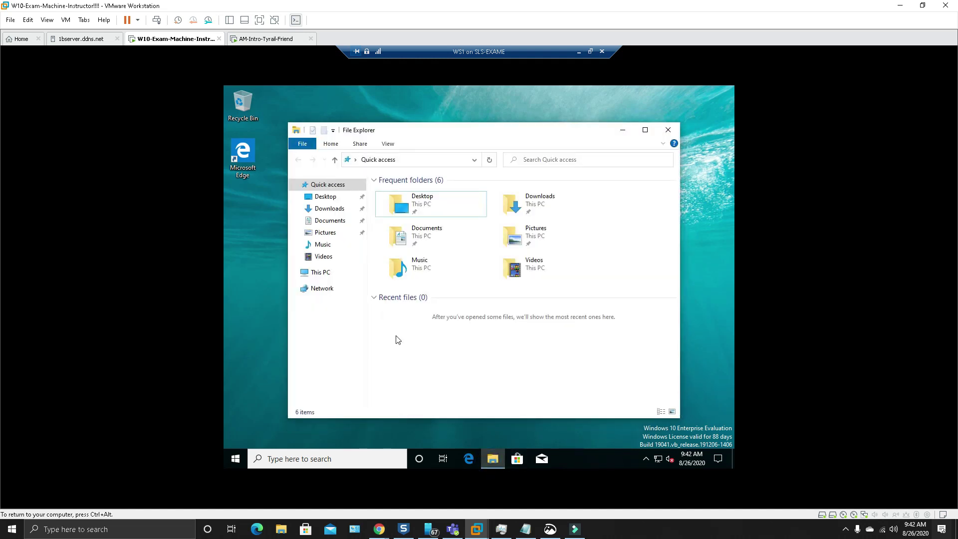
double_click(421, 234)
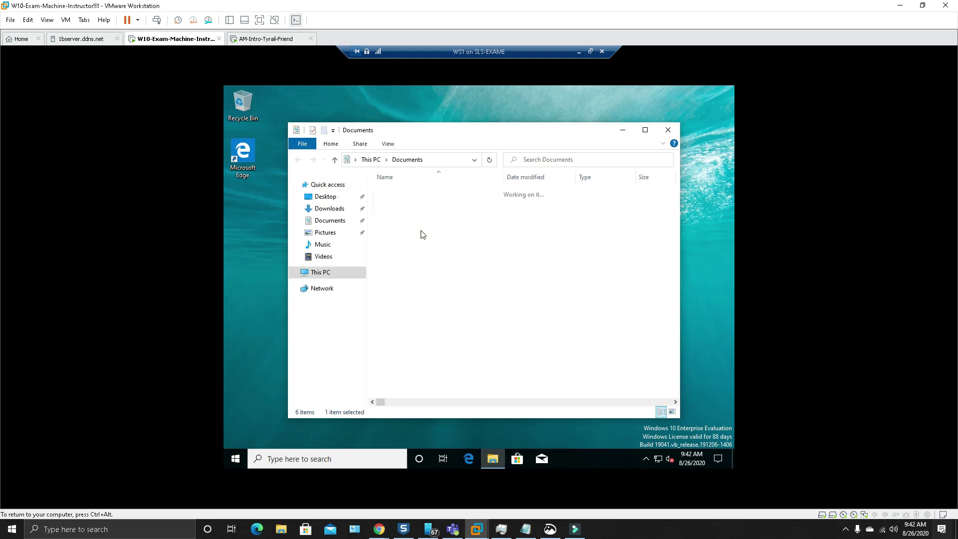
right_click(469, 302)
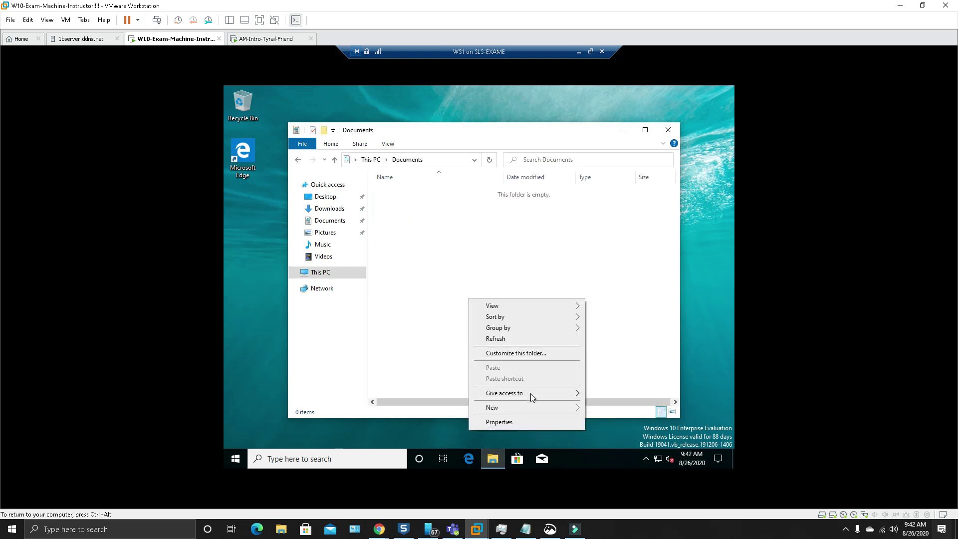
mouse_move(573, 412)
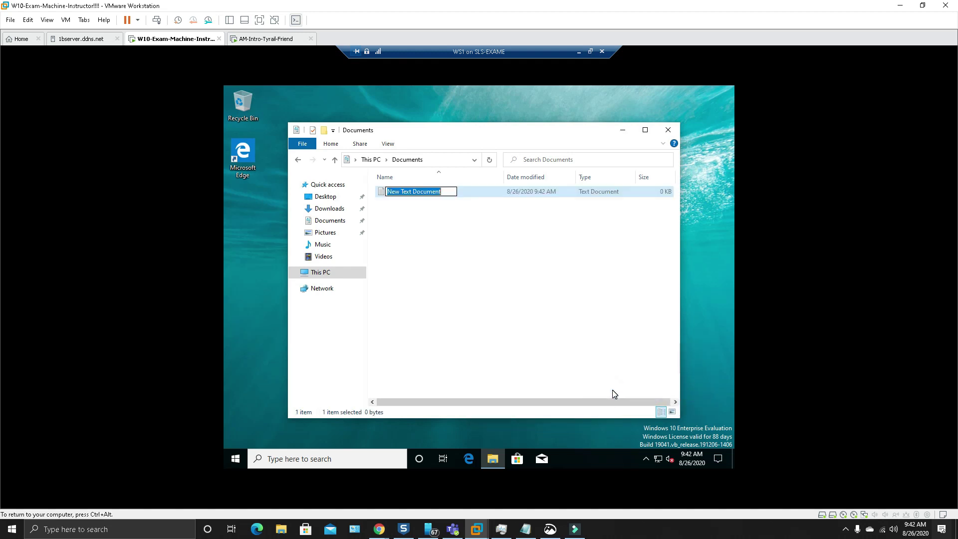
text(test2)
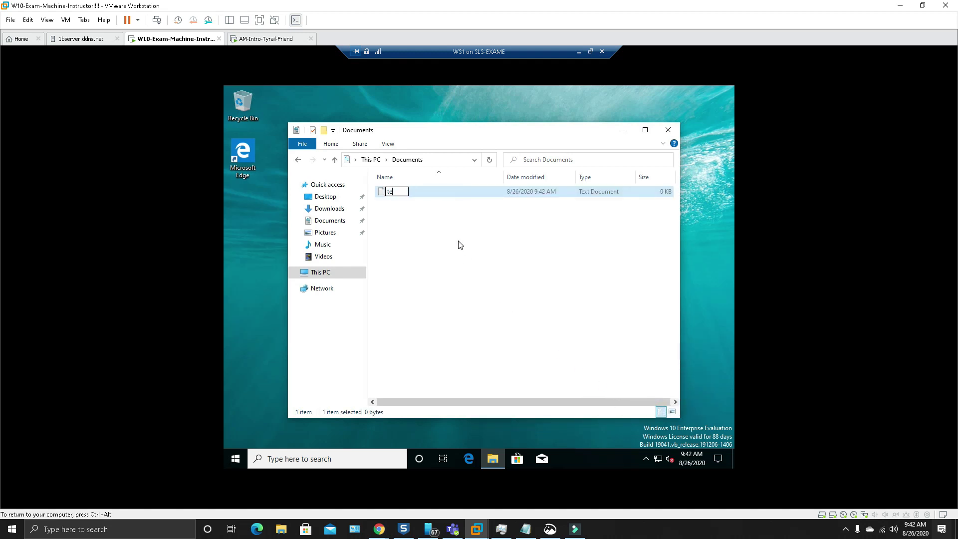
click(452, 251)
Step: Type 'dfgdfgdfg' into test2 in Notepad, save it and close Notepad
double_click(407, 192)
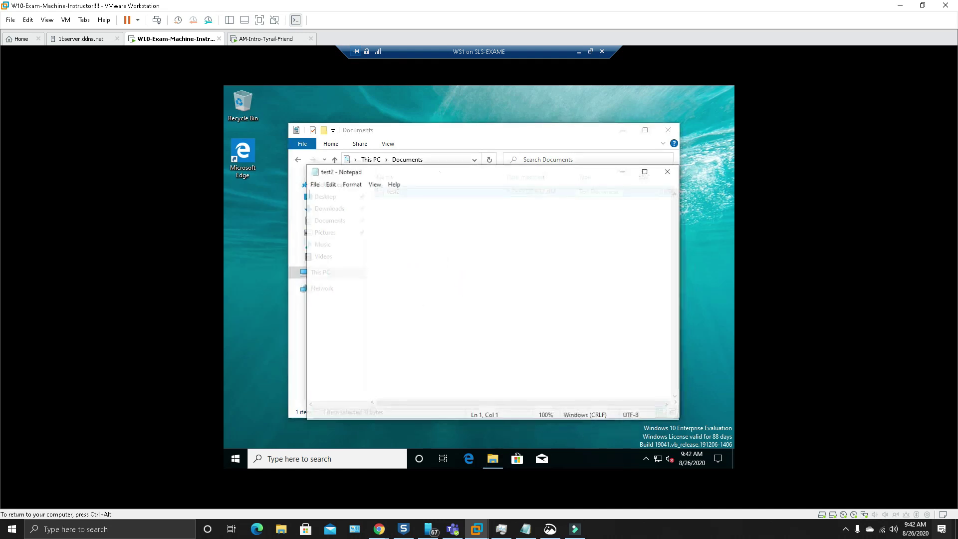
text(dfgdfgdfg)
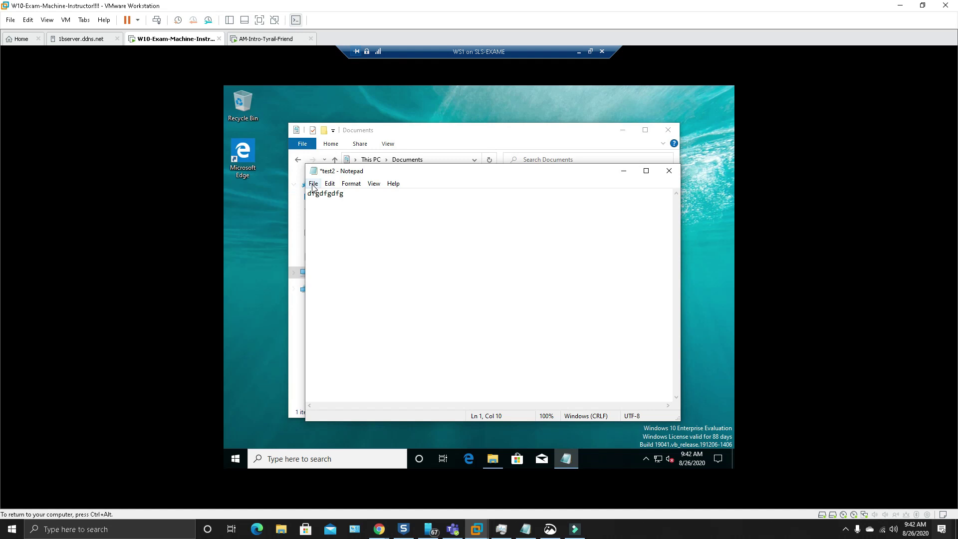
click(314, 183)
click(327, 227)
click(664, 175)
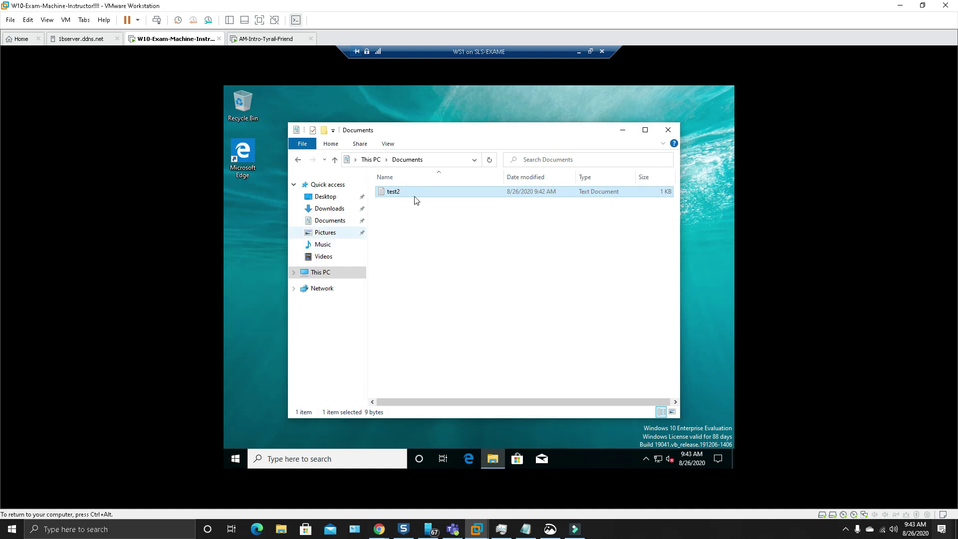
click(324, 234)
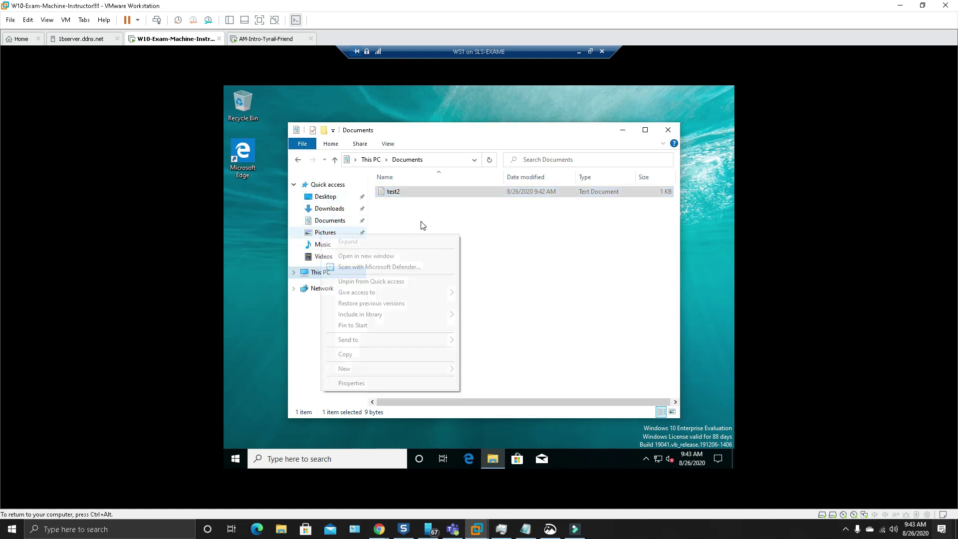
Step: Create a New Bitmap Image in the Pictures folder, opened in its own window
click(366, 257)
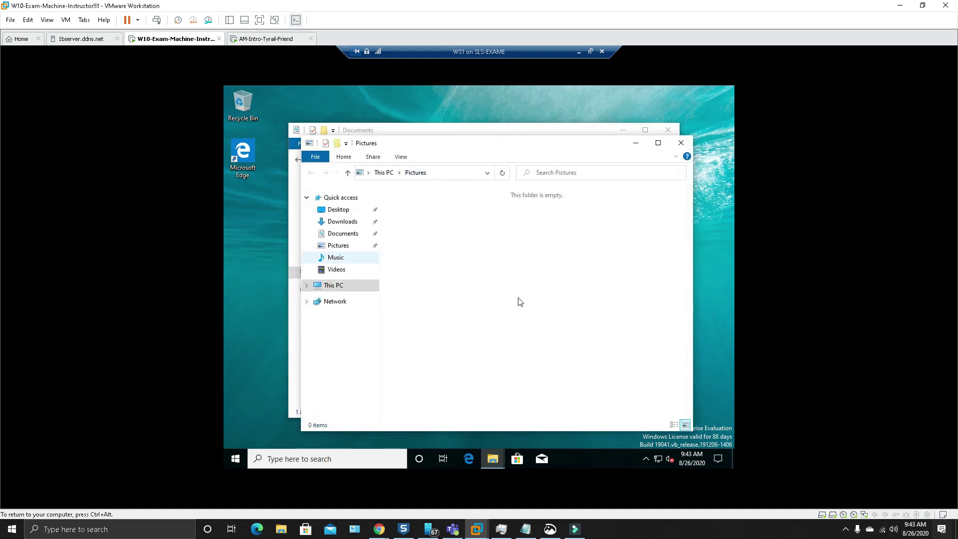
right_click(518, 378)
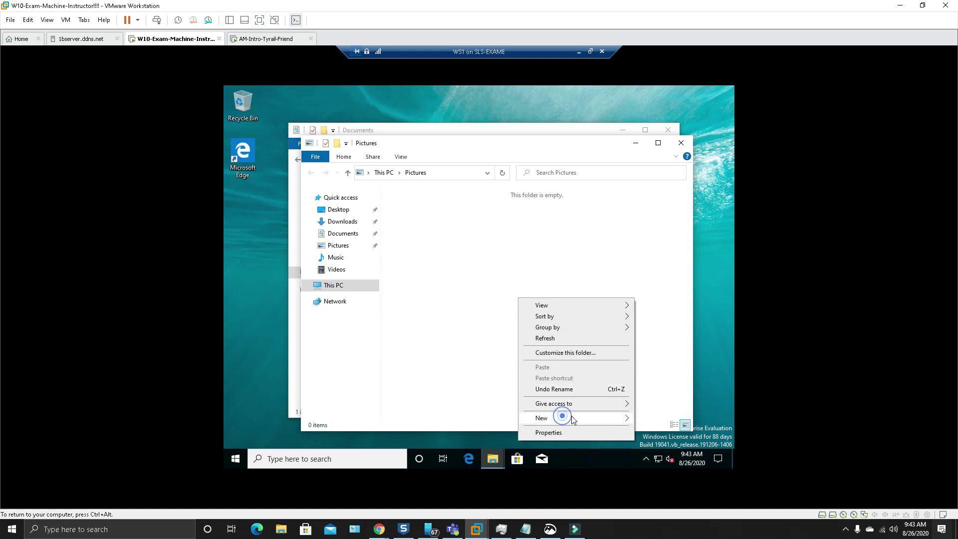
mouse_move(564, 420)
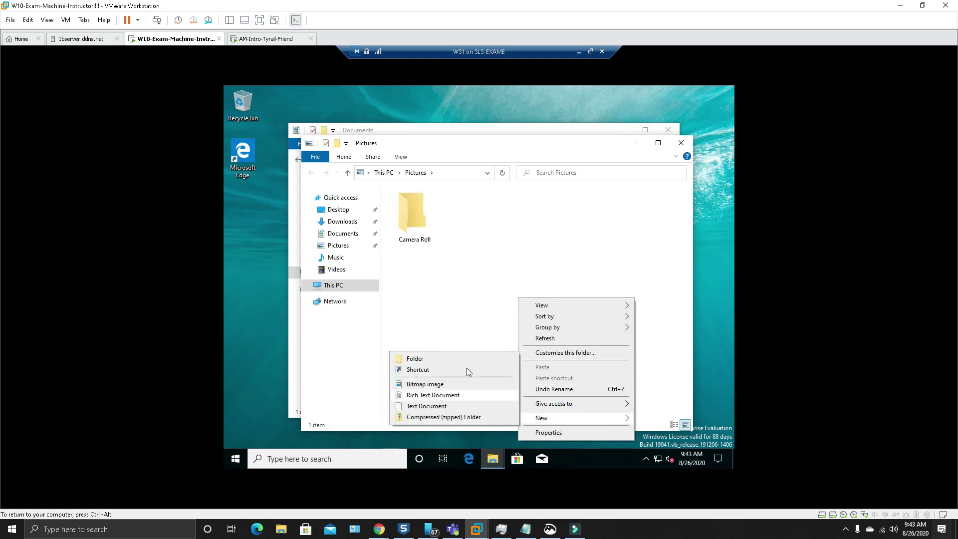
click(446, 384)
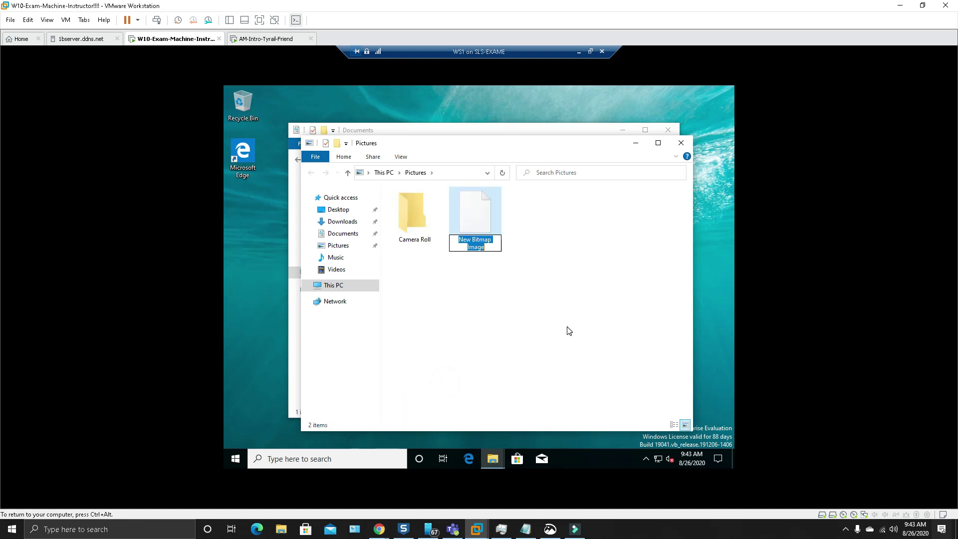
double_click(481, 220)
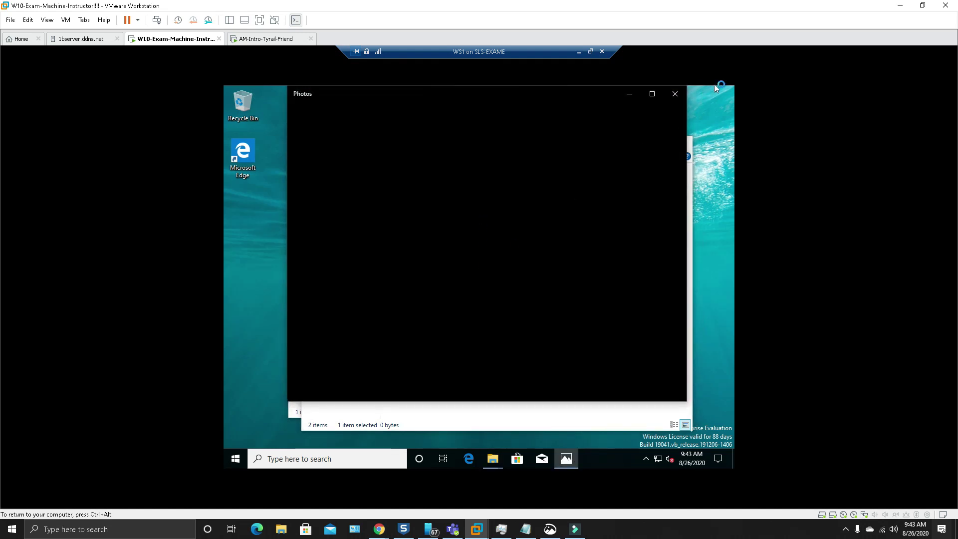
click(676, 94)
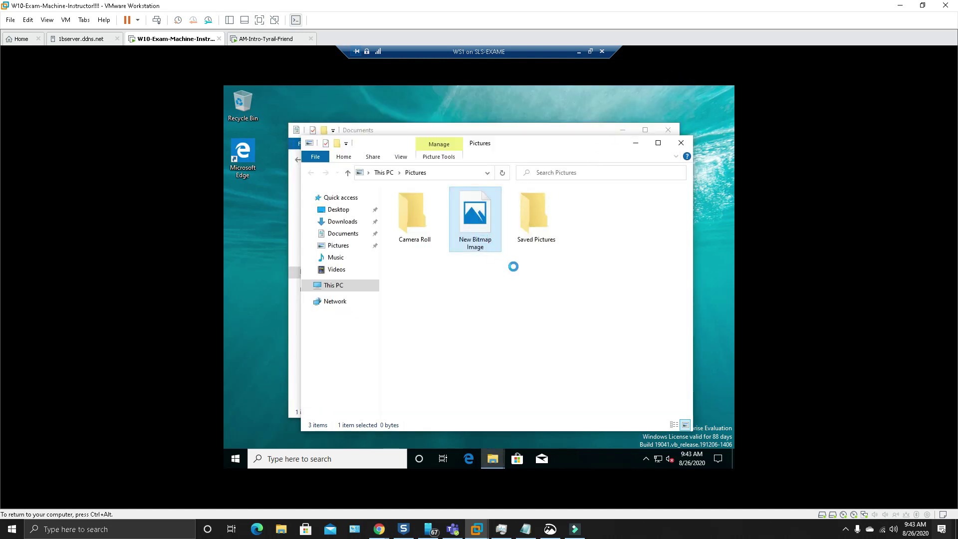
Step: Edit New Bitmap Image in Paint, paste the desktop screenshot with Ctrl+V, save and close Paint
right_click(483, 243)
click(505, 242)
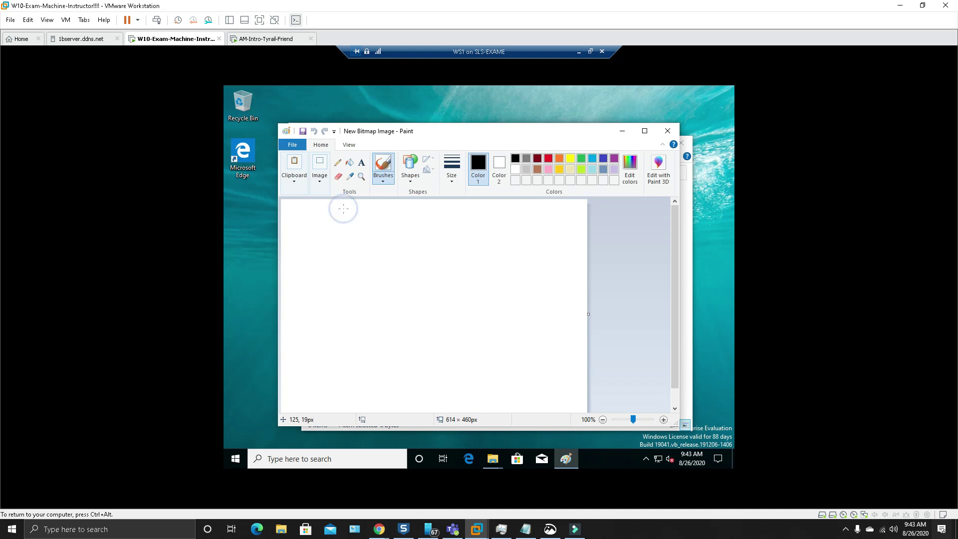
key(ctrl+v)
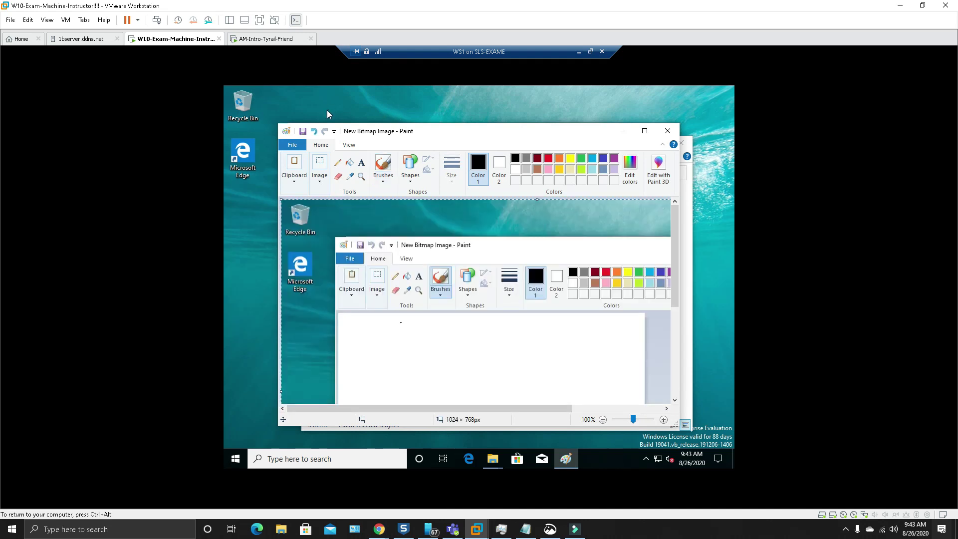
click(303, 131)
click(670, 131)
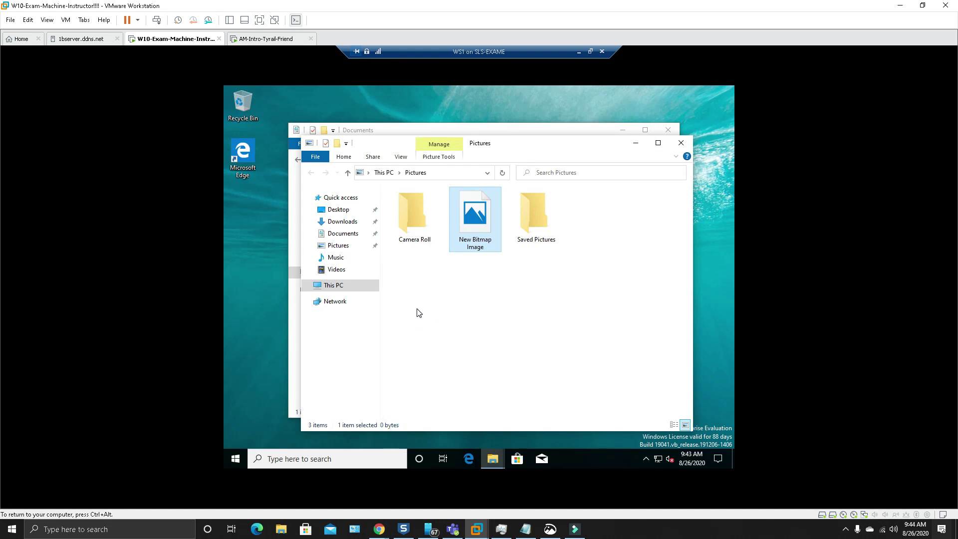
Step: Resize and place Documents above Pictures so test2 and New Bitmap Image show, then open Start
drag(504, 432, 485, 299)
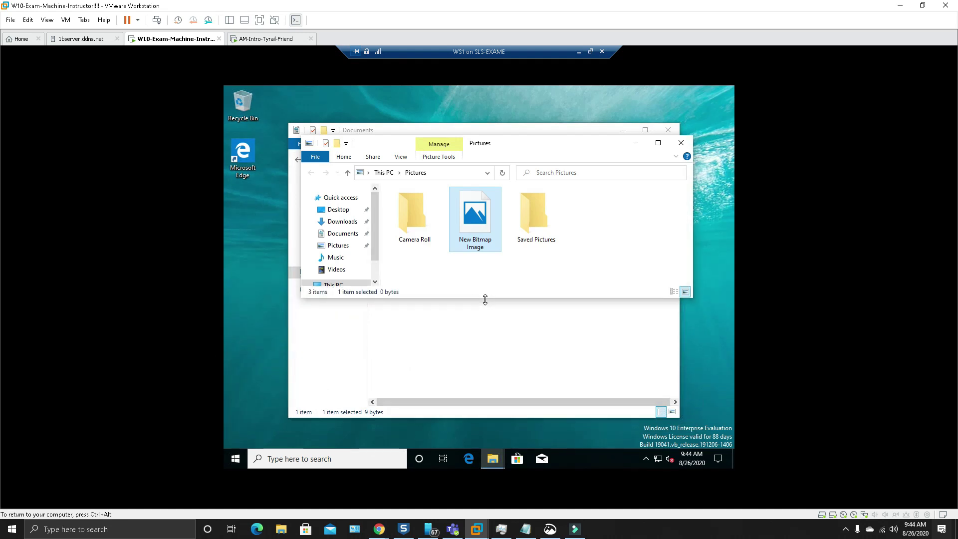
drag(521, 150, 560, 296)
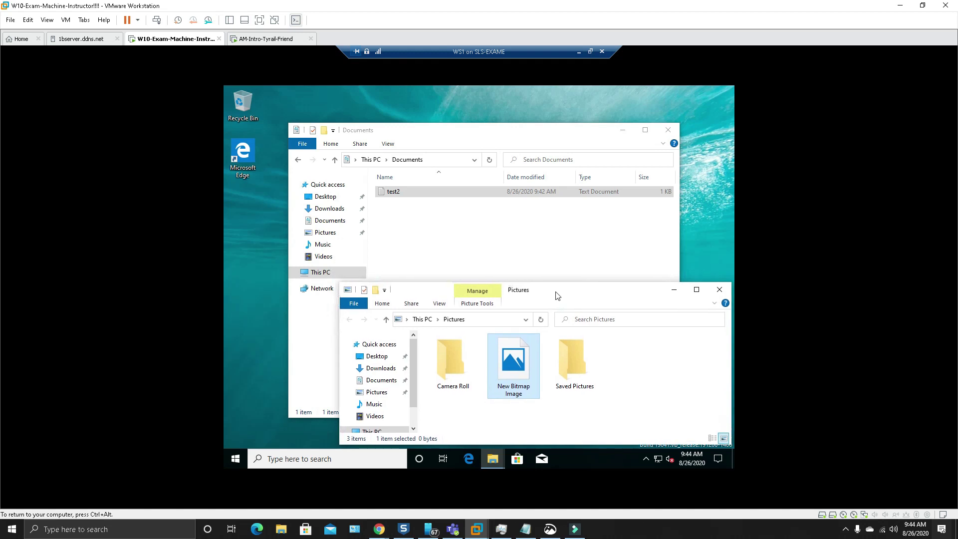
click(486, 135)
drag(487, 135, 541, 100)
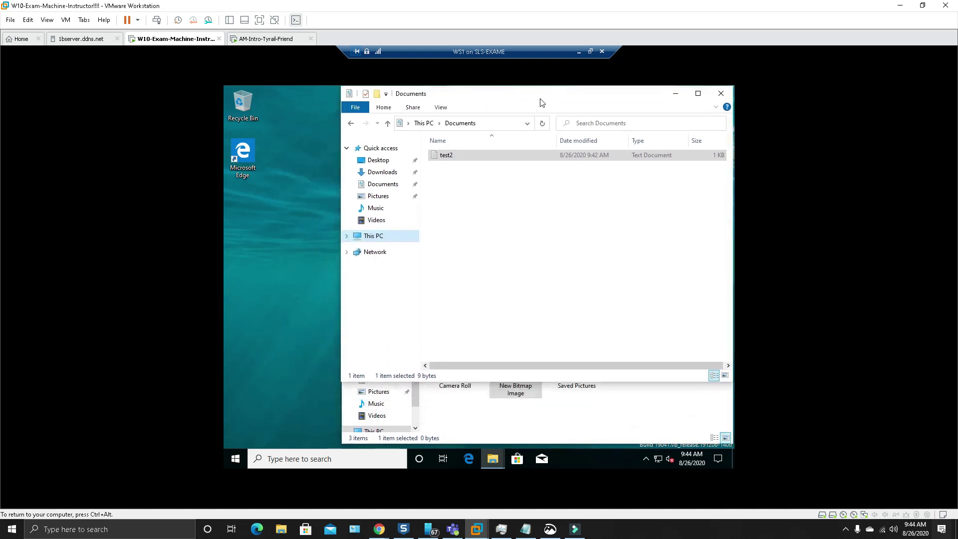
click(561, 381)
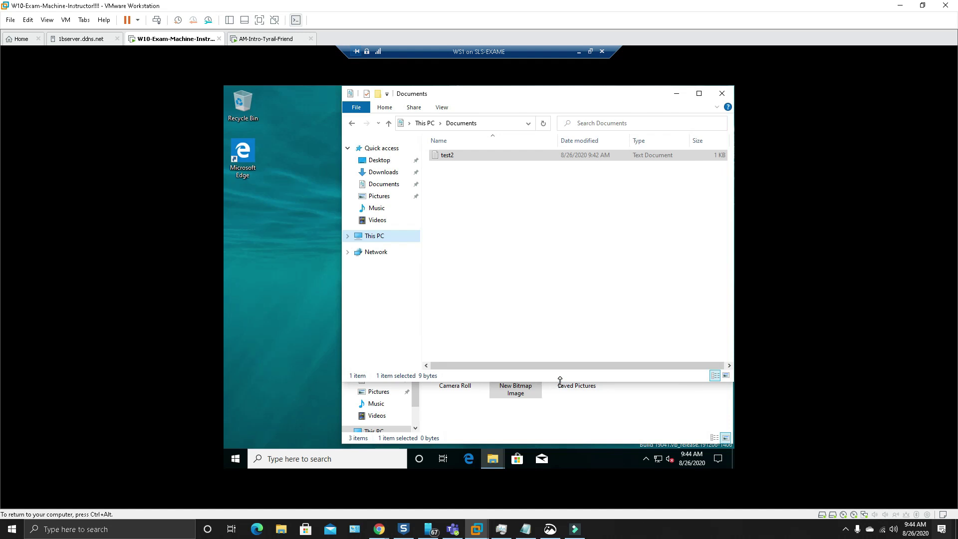
drag(561, 382, 544, 262)
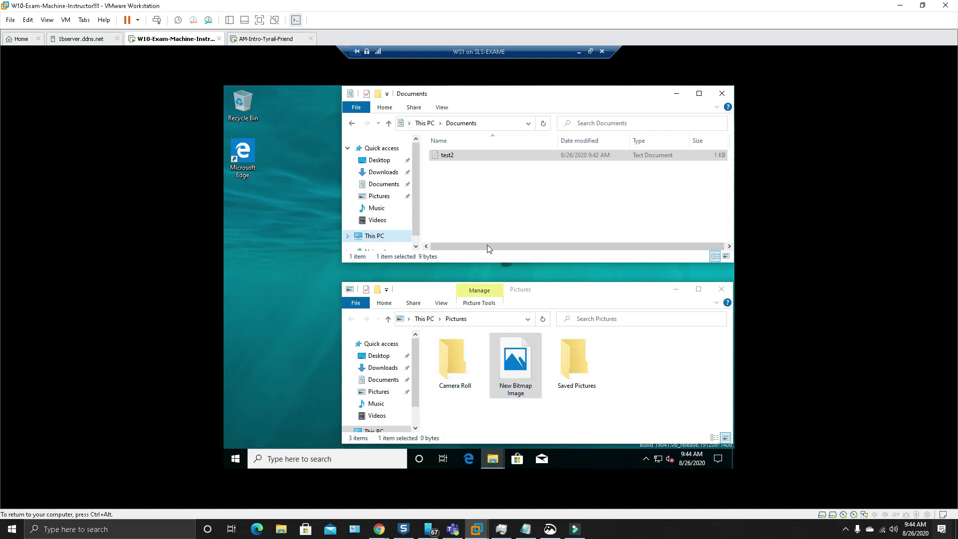
click(234, 459)
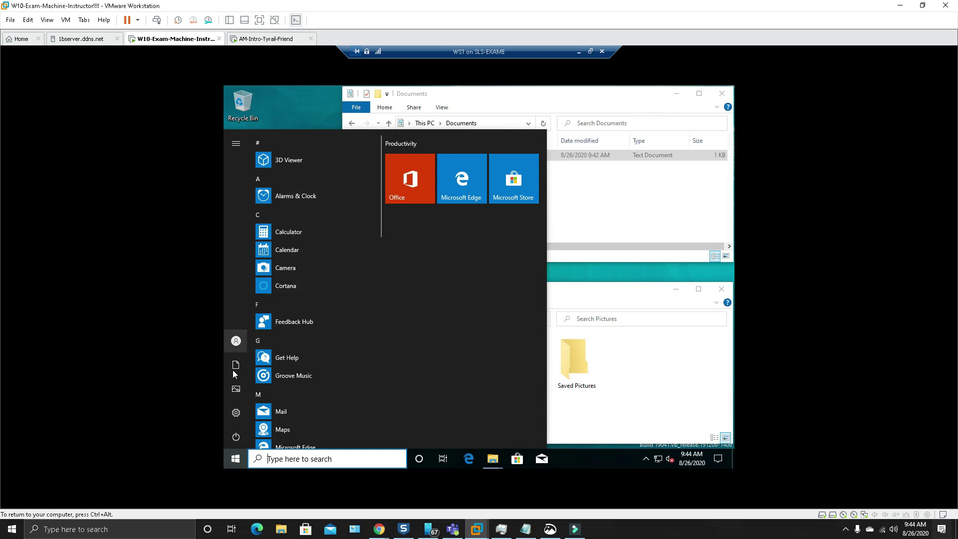
Step: Sign the current user out of WS1 through the Start menu's account options
click(229, 342)
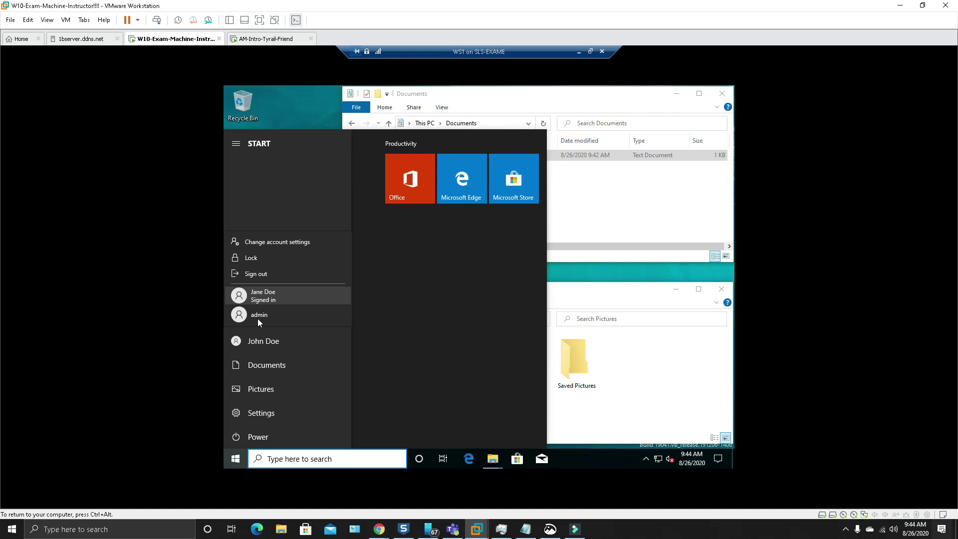
click(266, 274)
click(233, 272)
click(258, 273)
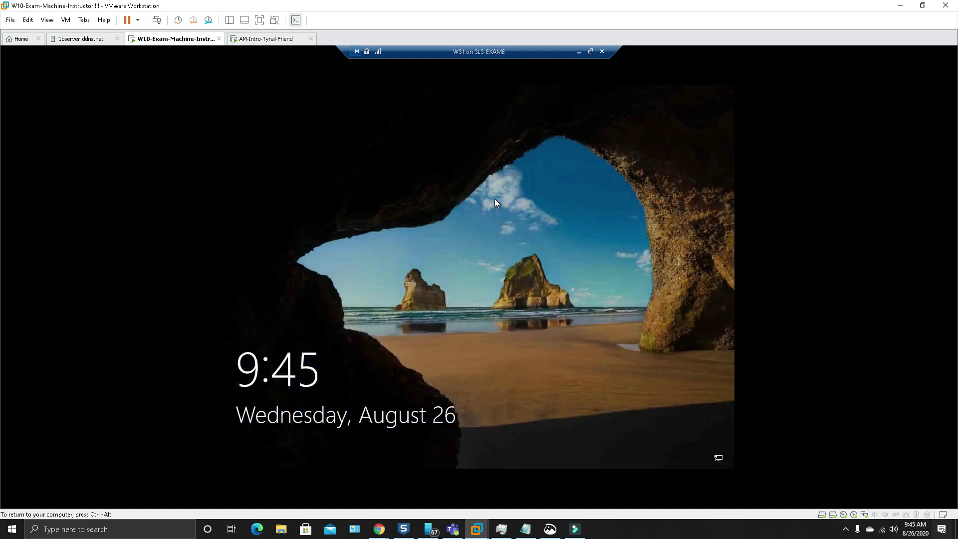
Step: Restart WS1 using the Power menu on its sign-in screen
click(609, 454)
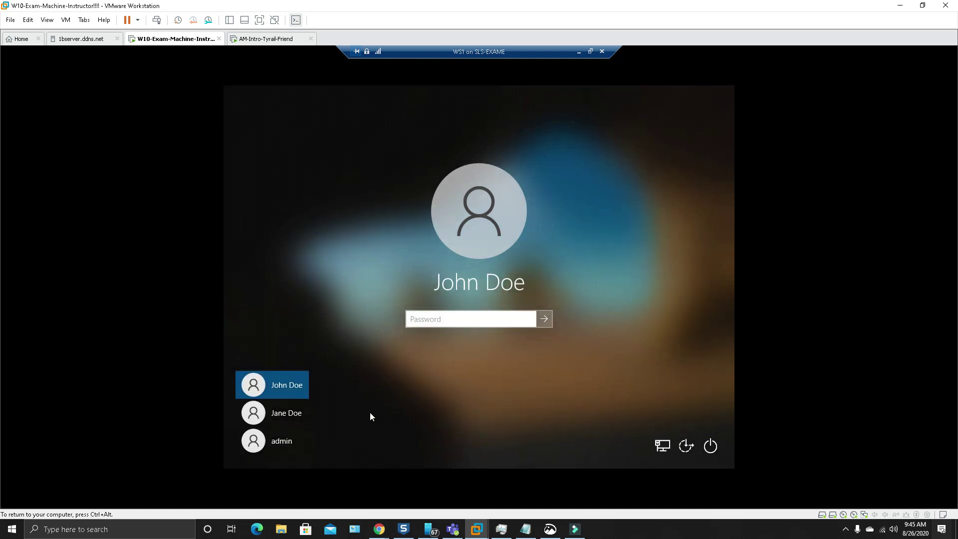
click(717, 444)
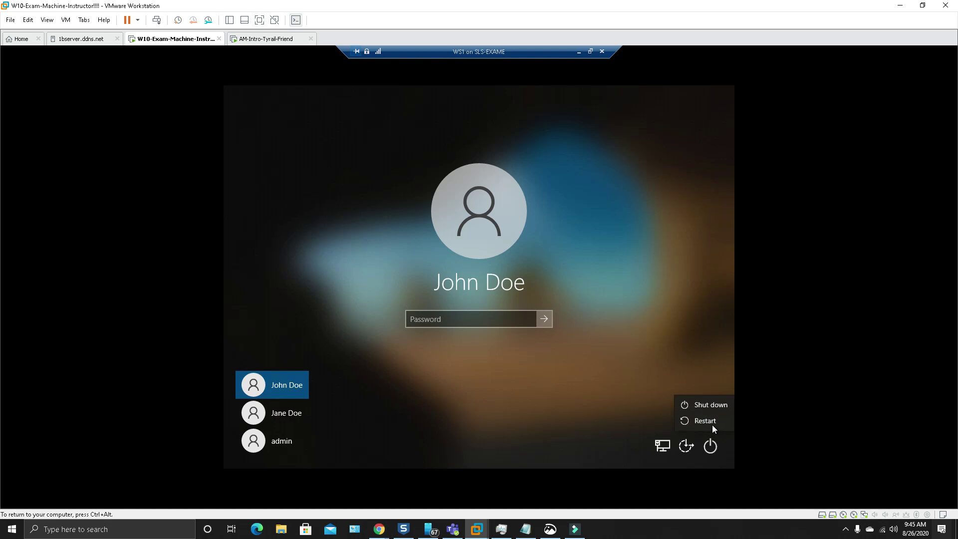
click(711, 421)
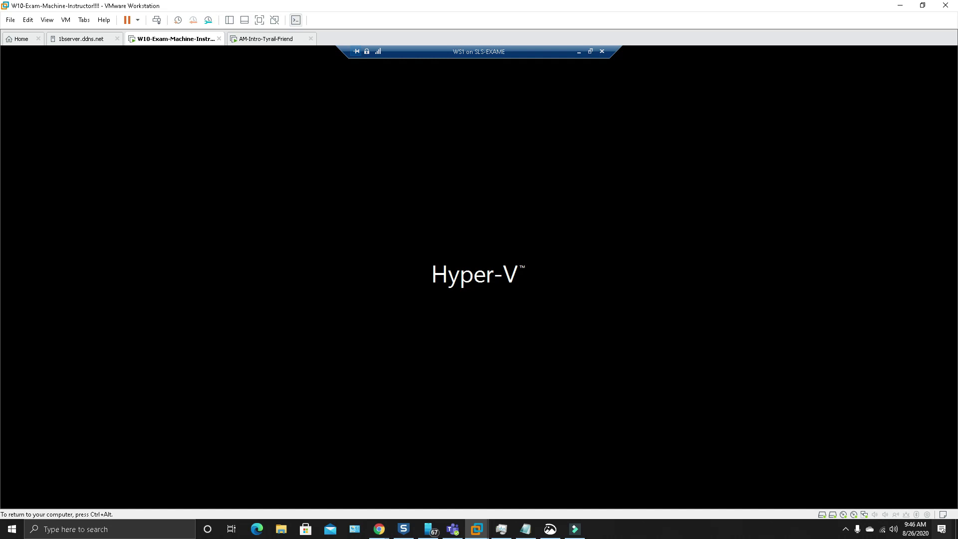
key(ctrl+alt)
key(alt+Tab)
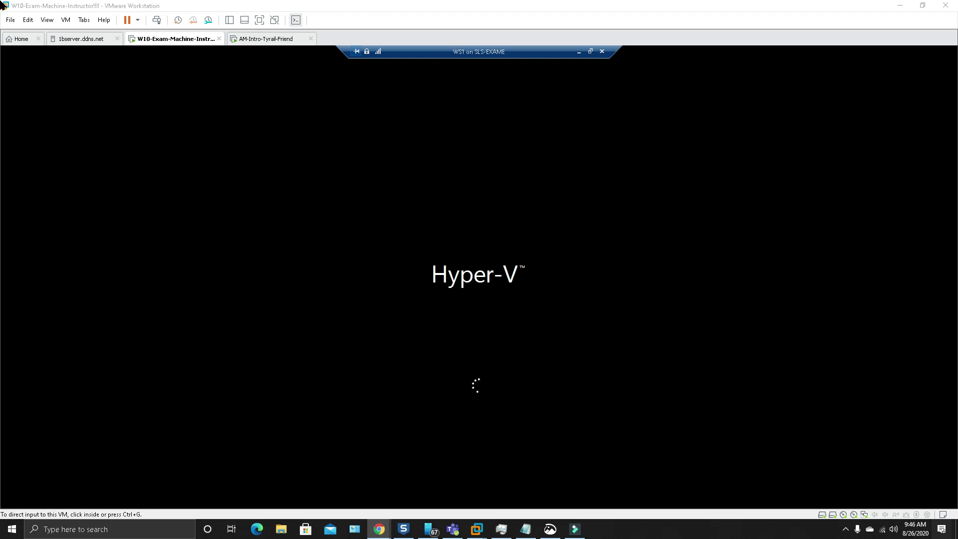
click(282, 39)
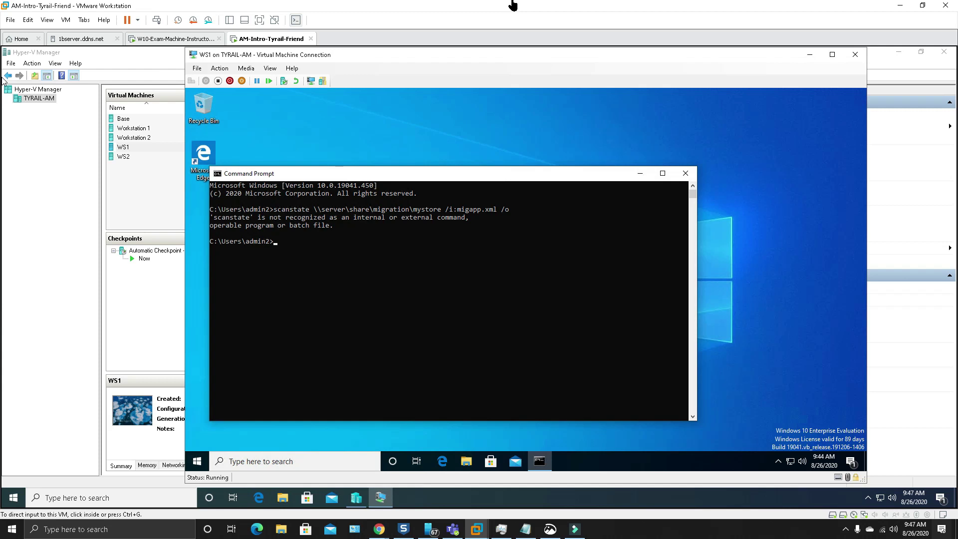
Step: Go back to the W10-Exam-Machine-Instructor!!! tab and dismiss WS1's lock screen
click(161, 40)
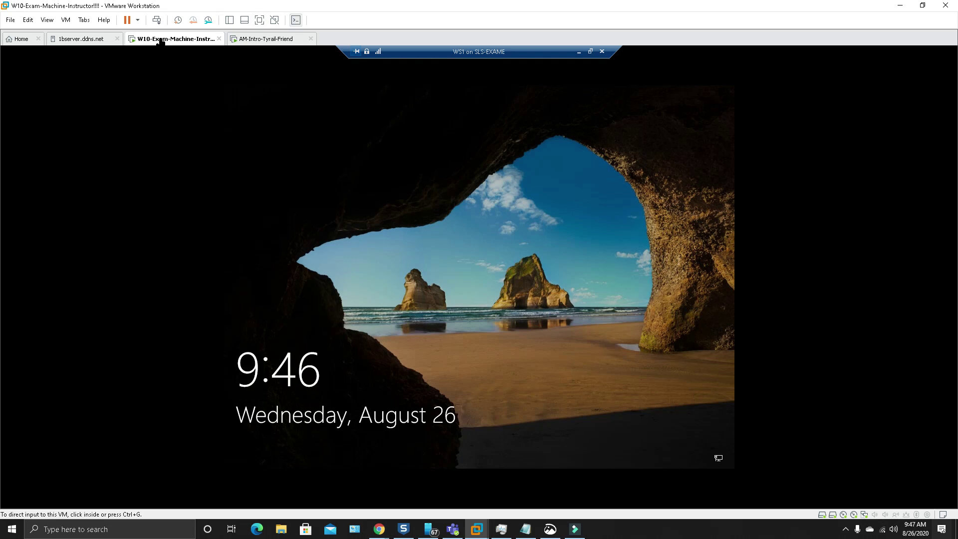
click(427, 176)
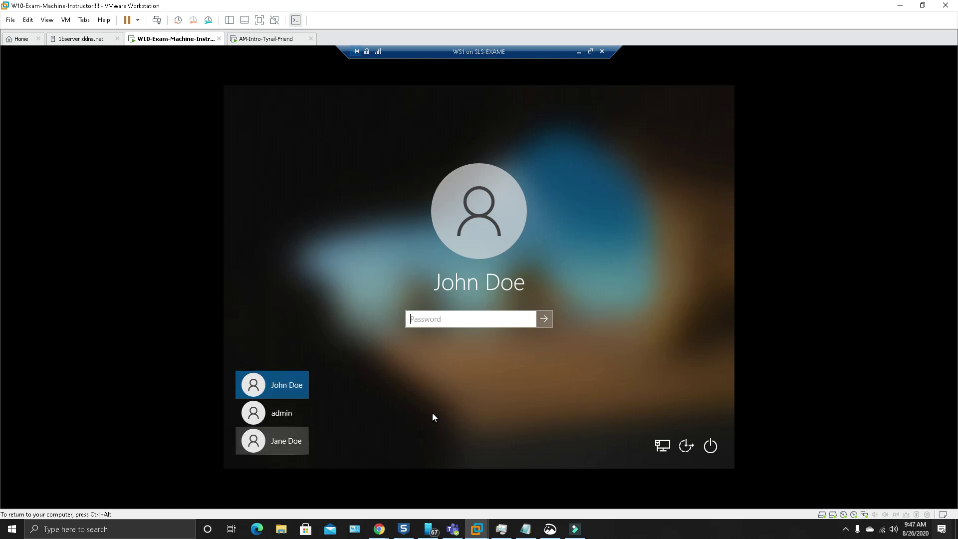
Step: Choose the admin account on WS1 and submit its password to sign in
click(477, 320)
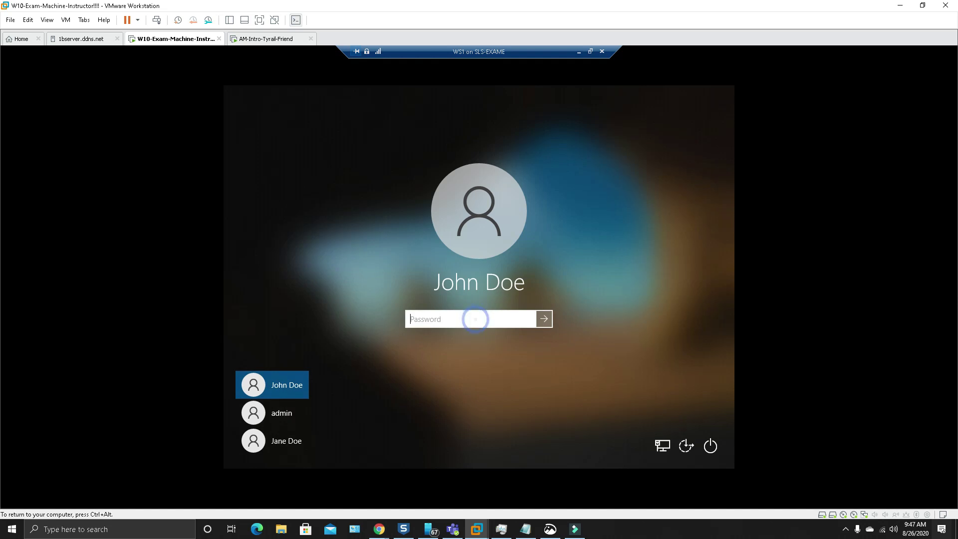
click(281, 420)
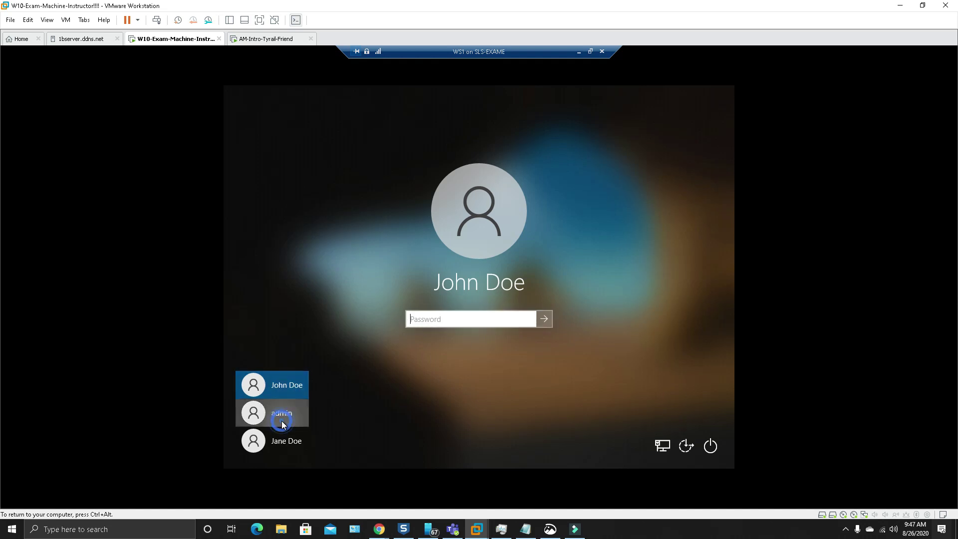
key(ctrl+alt)
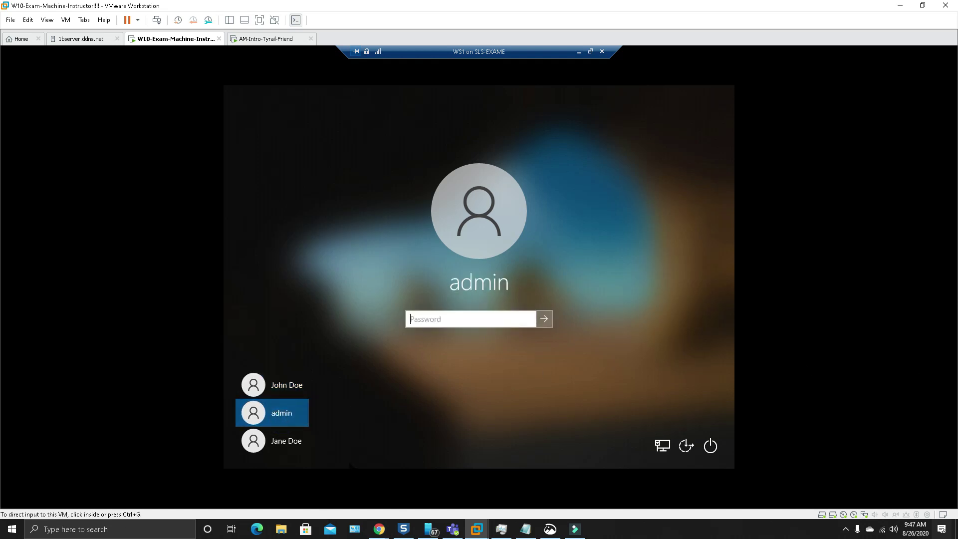
key(alt+Tab)
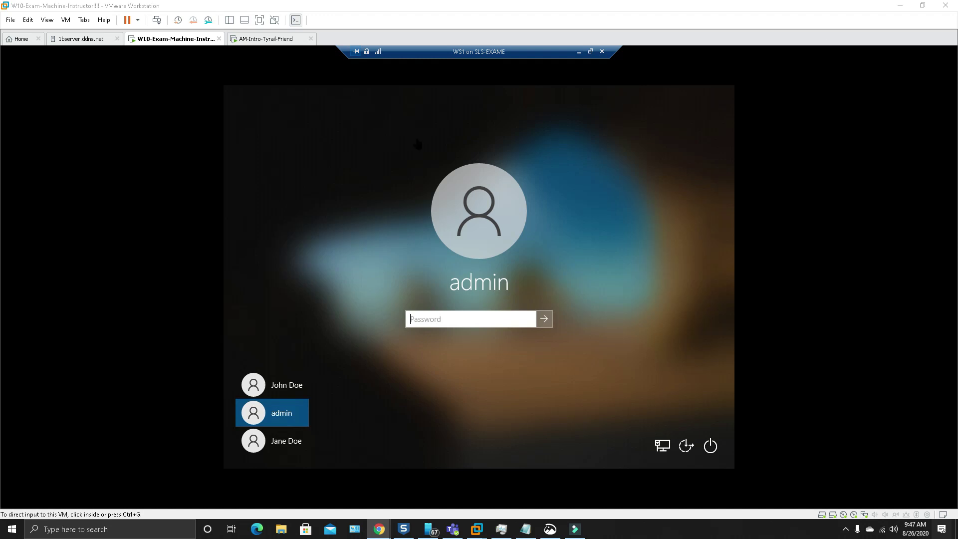
click(451, 318)
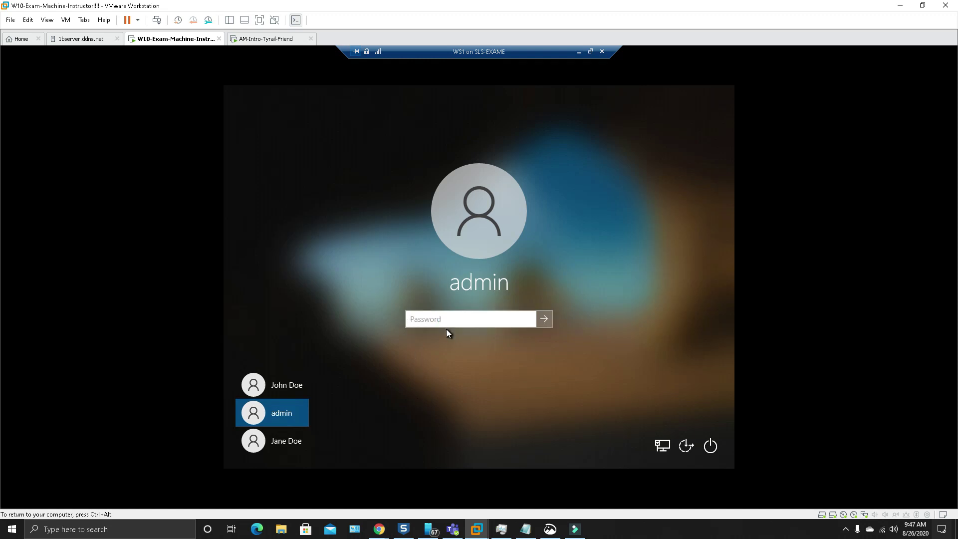
text(••)
key(Return)
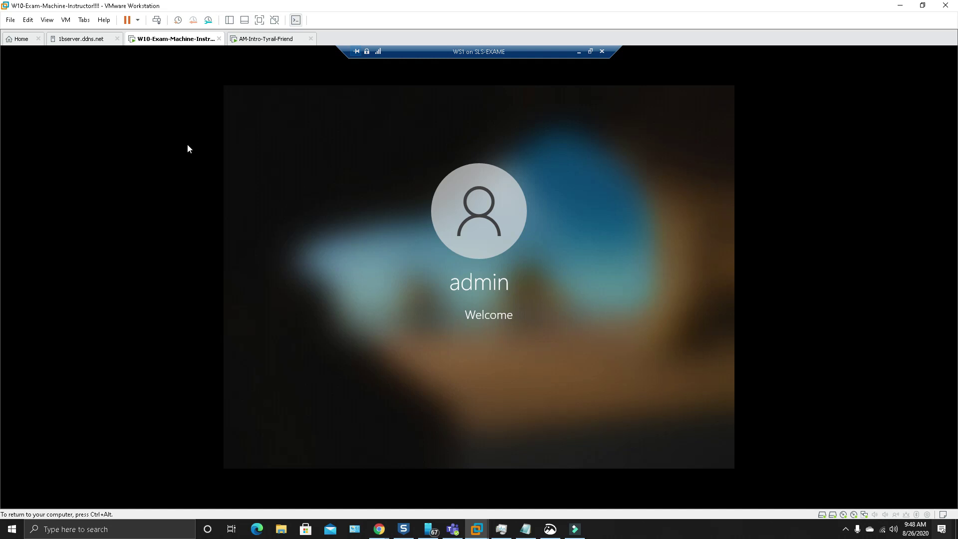
click(262, 39)
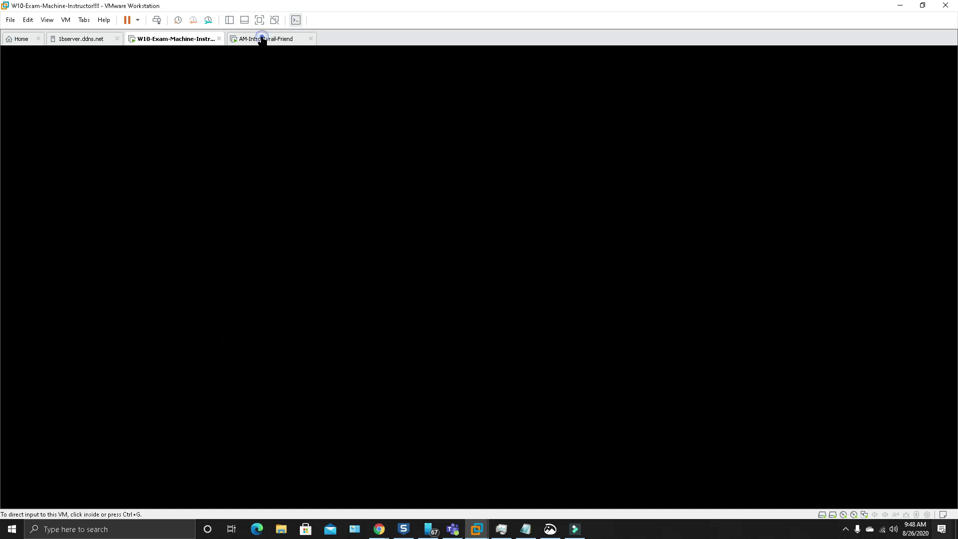
click(150, 38)
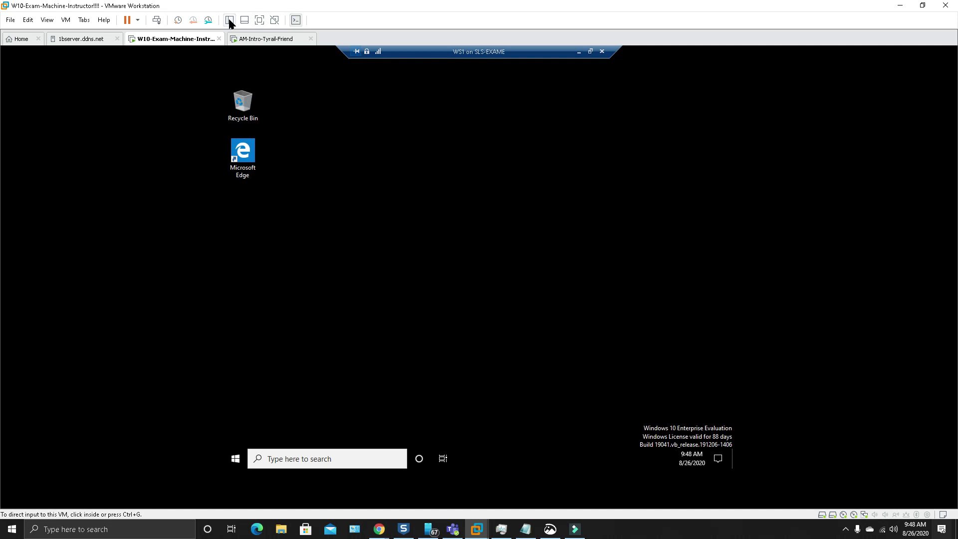
click(259, 40)
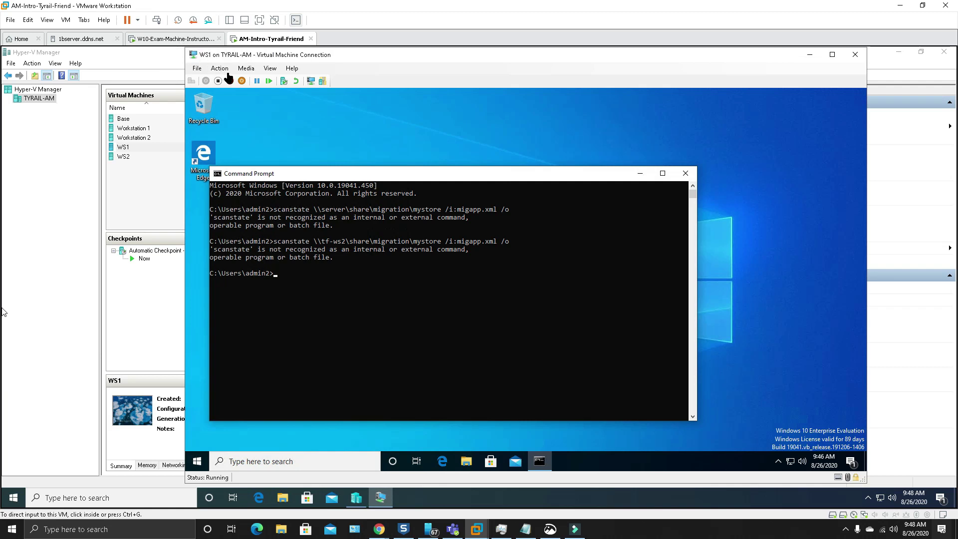
click(176, 39)
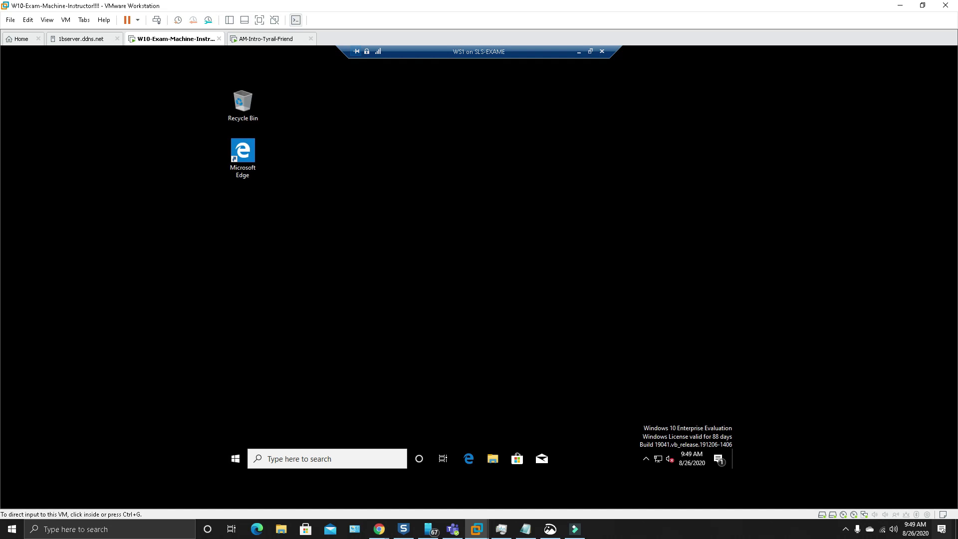
Step: Open Computer Management from Start's right-click menu and show the Local Users and Groups Users list
click(236, 459)
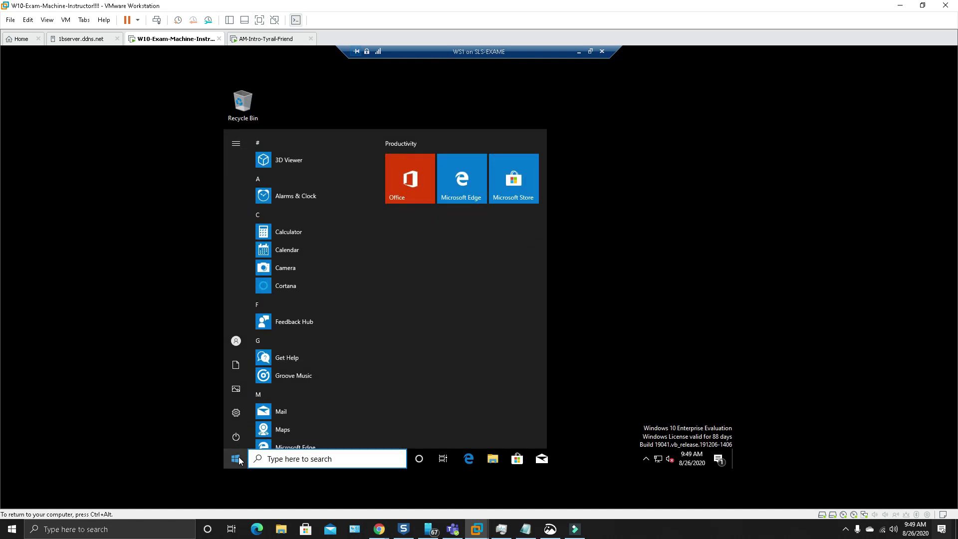
right_click(236, 458)
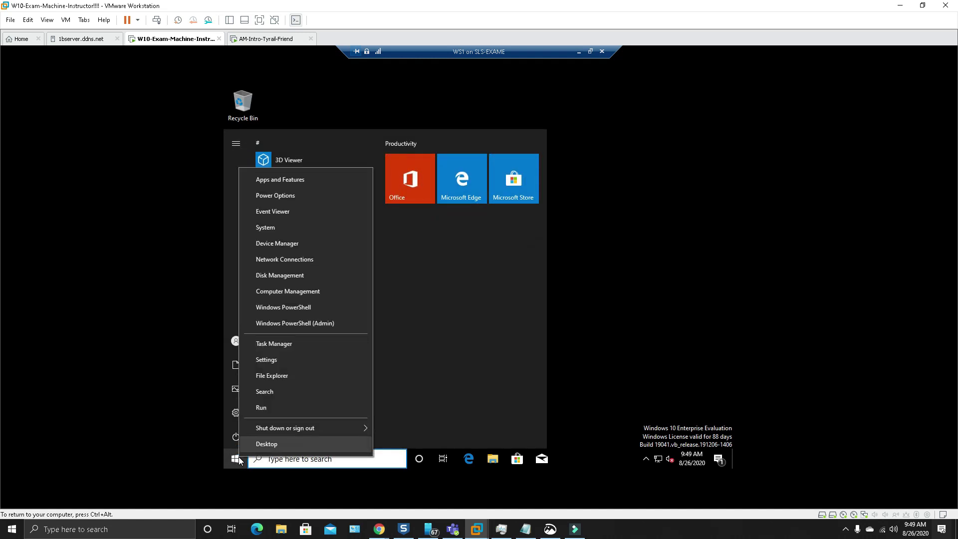
click(313, 297)
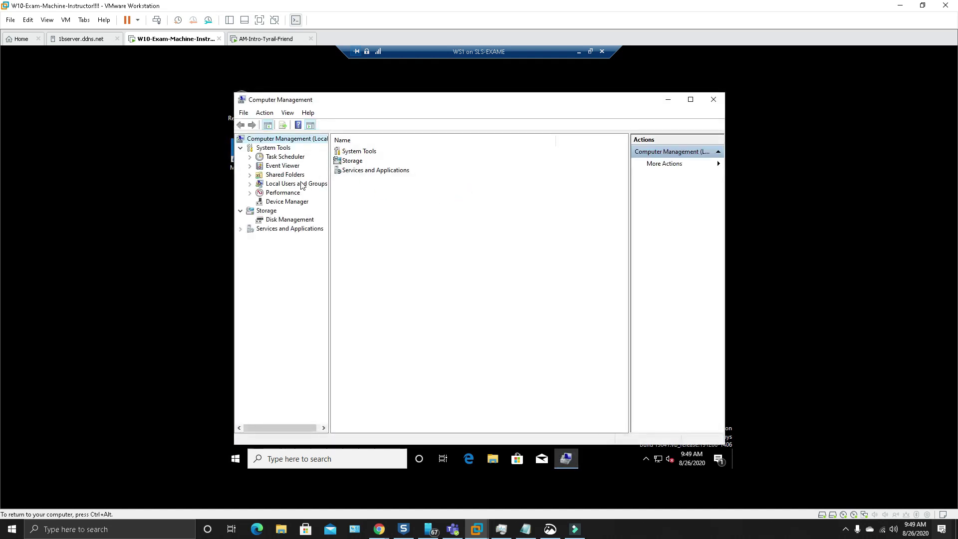
click(288, 184)
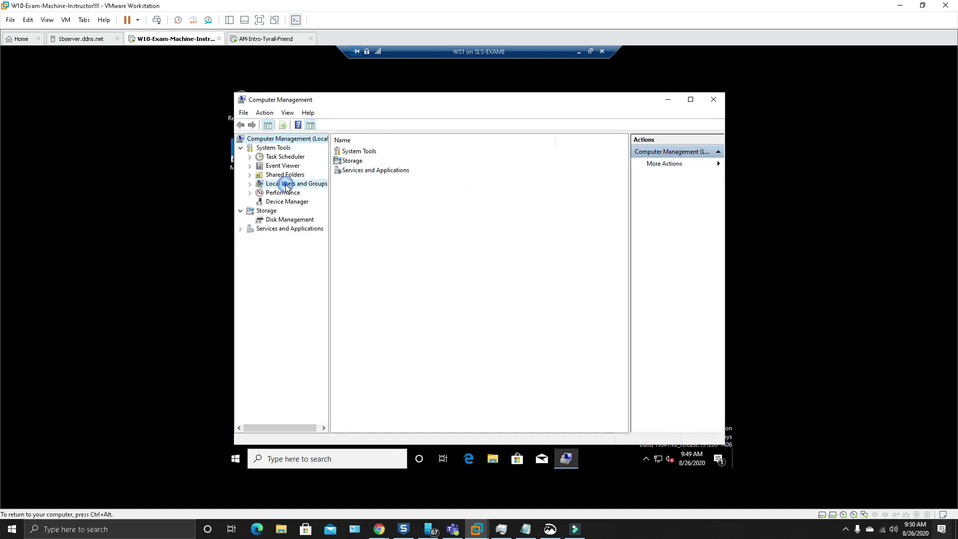
double_click(352, 151)
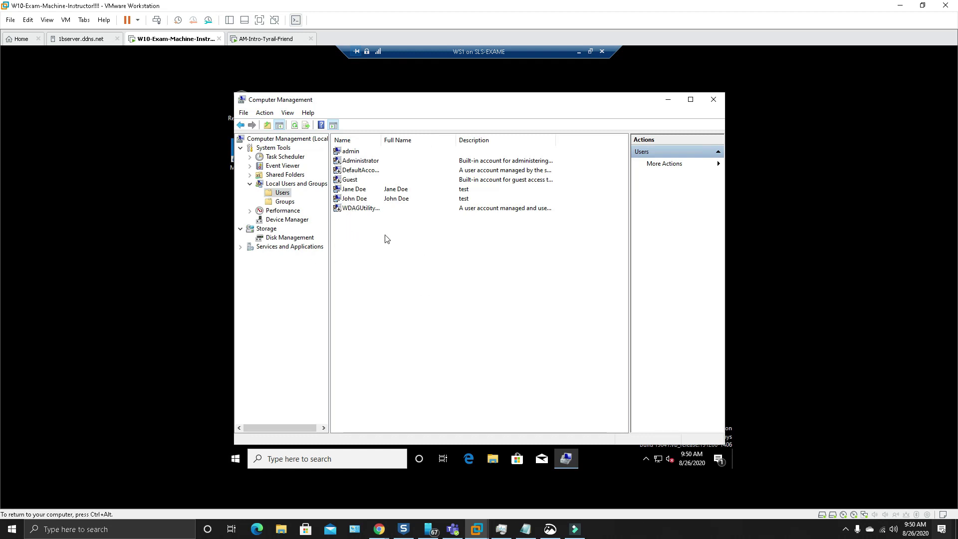
Step: Rename the local admin account to admin1
click(352, 151)
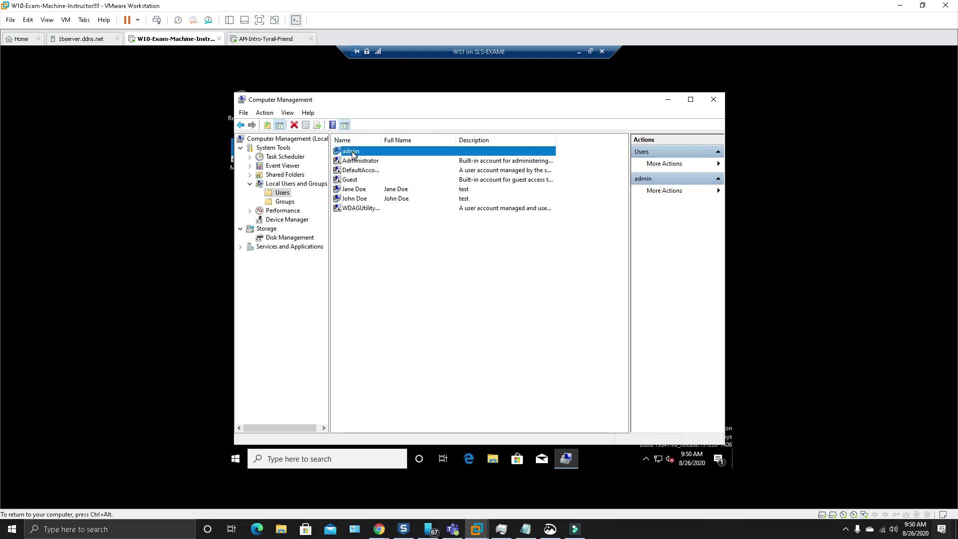
right_click(353, 155)
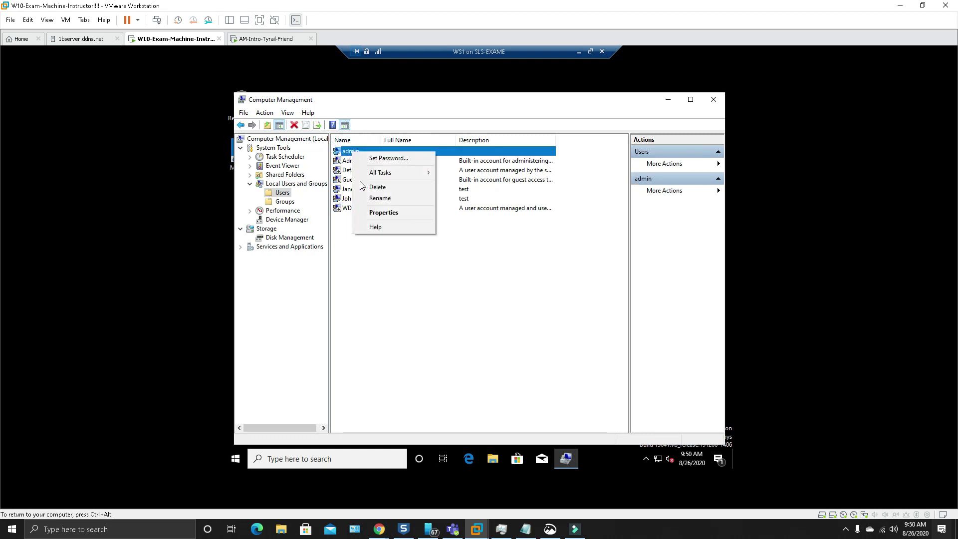
click(389, 197)
text(admin)
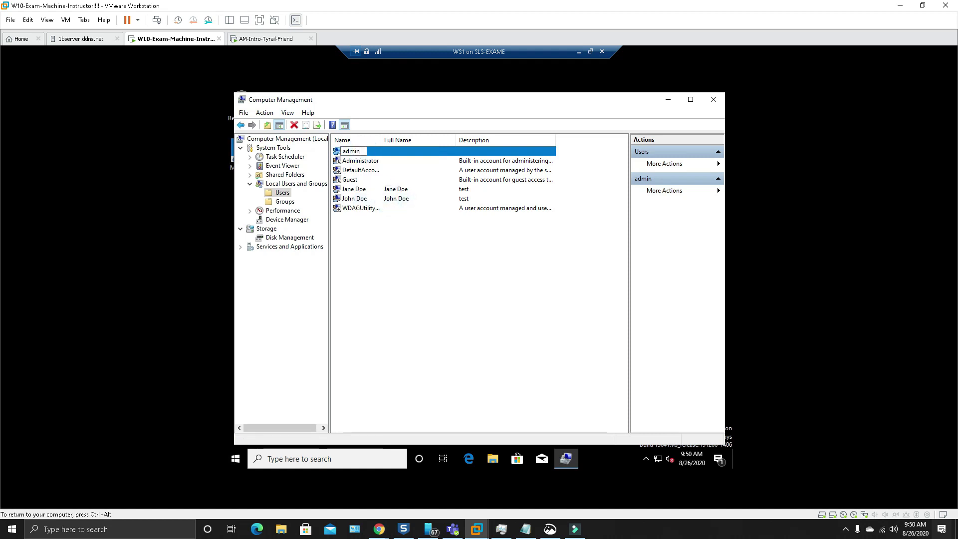
text(1)
key(Return)
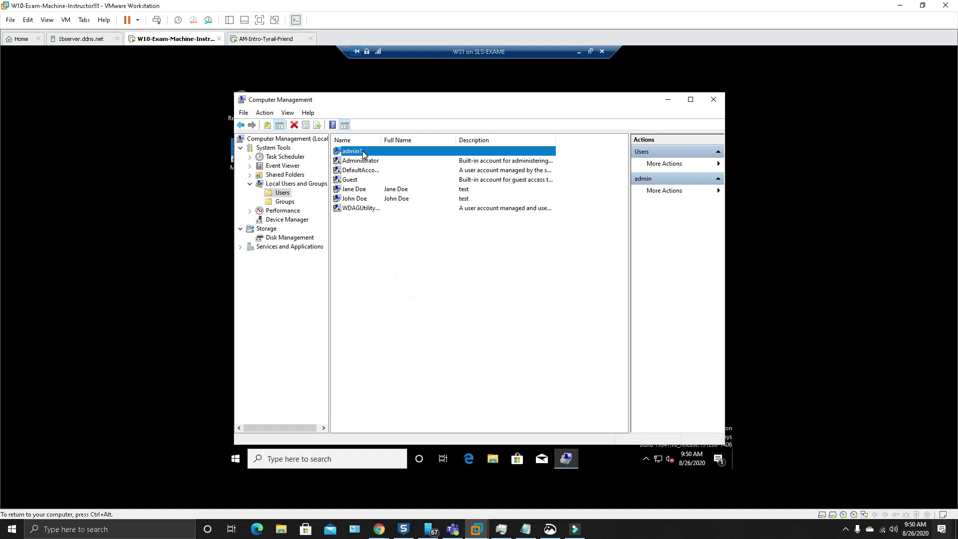
Step: Check admin1's Member Of groups and Profile settings in its Properties
right_click(363, 154)
click(397, 213)
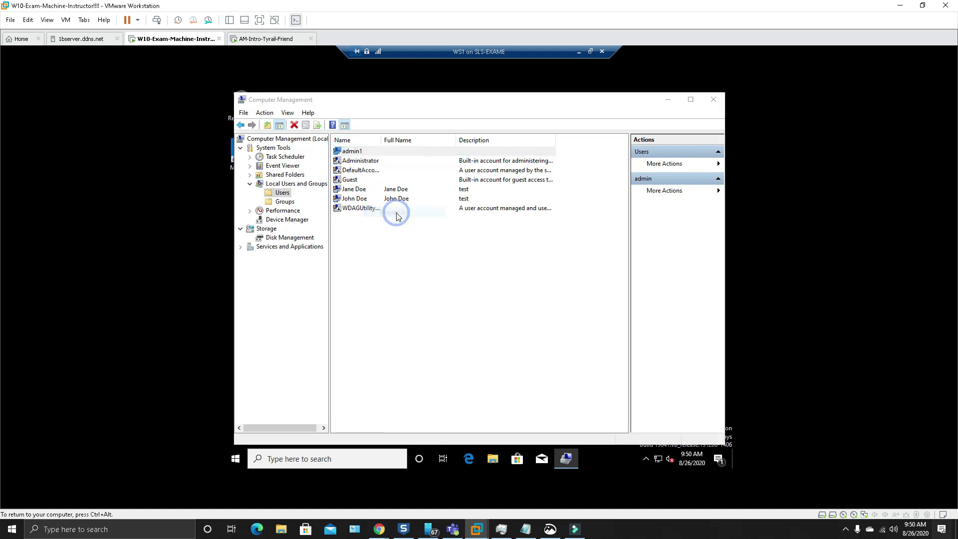
click(428, 178)
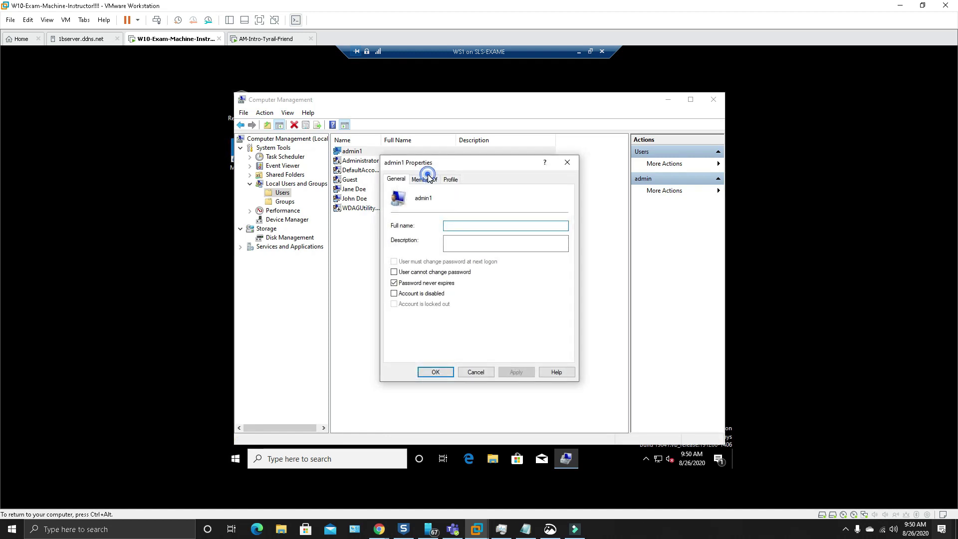
click(427, 181)
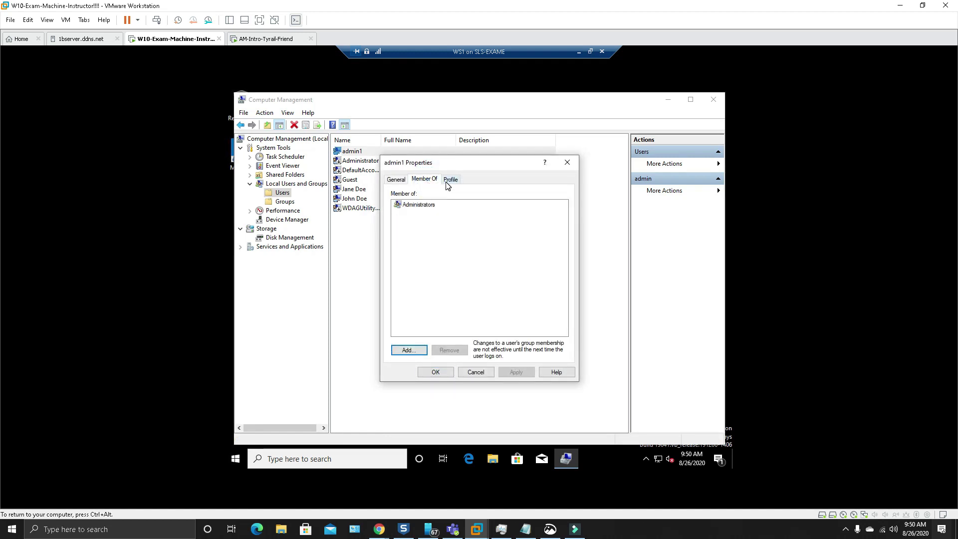
click(449, 180)
click(573, 165)
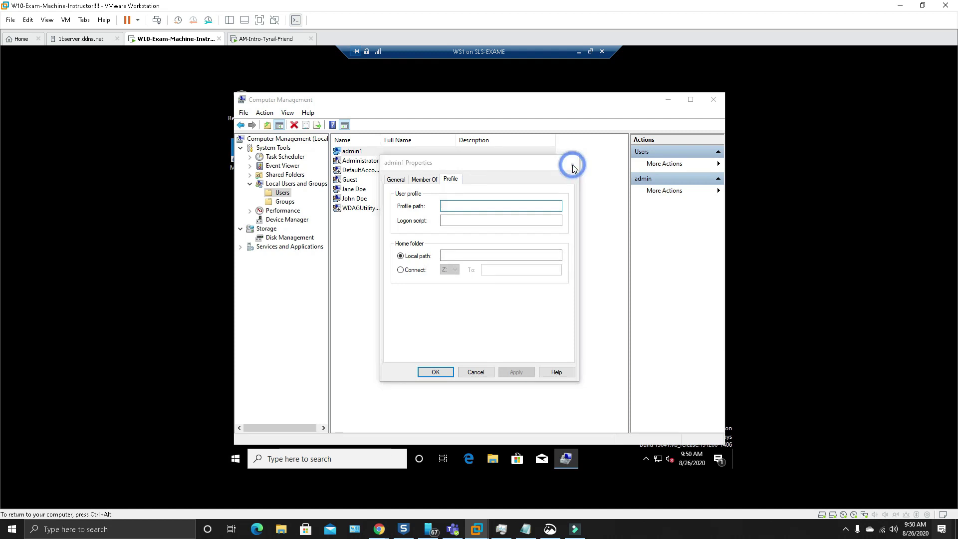
Step: Review admin1's properties once more, then close them and Computer Management
right_click(354, 152)
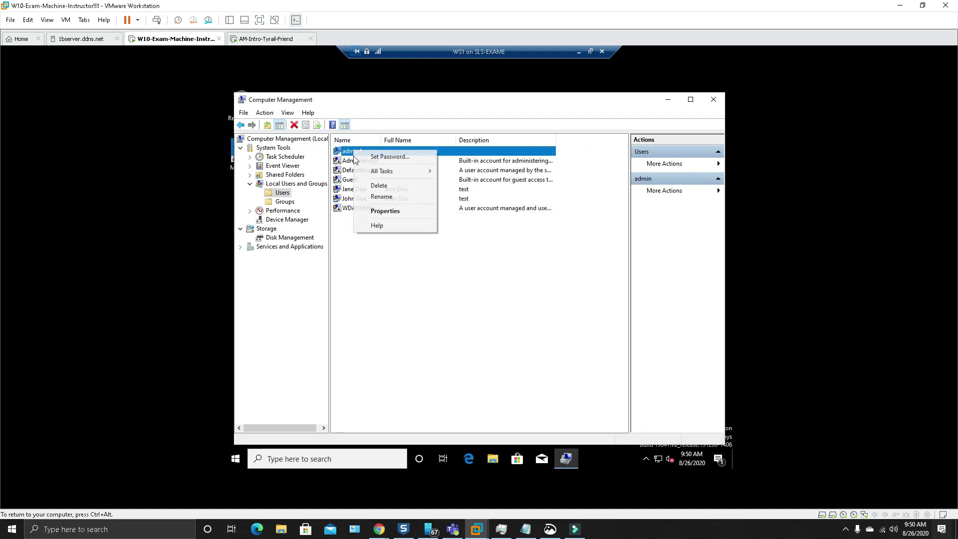
click(385, 211)
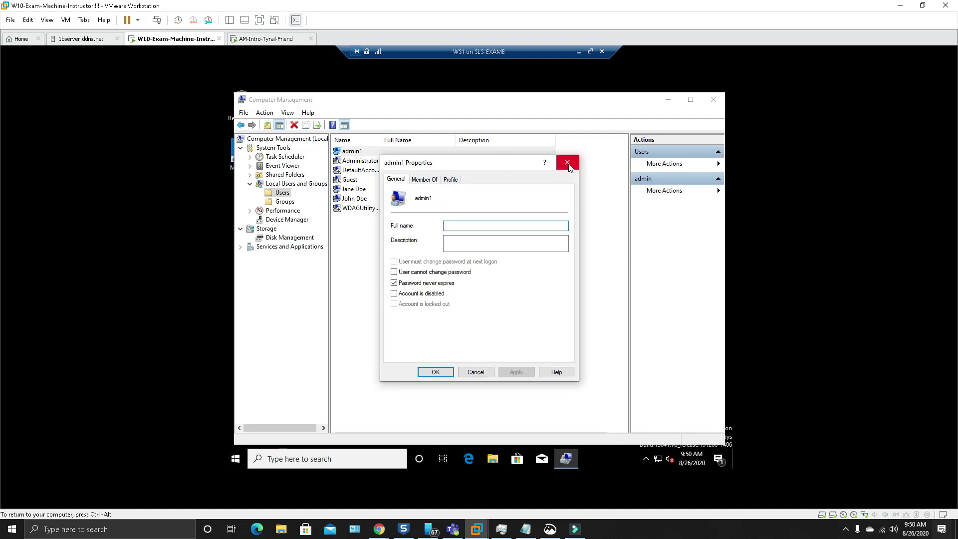
click(568, 163)
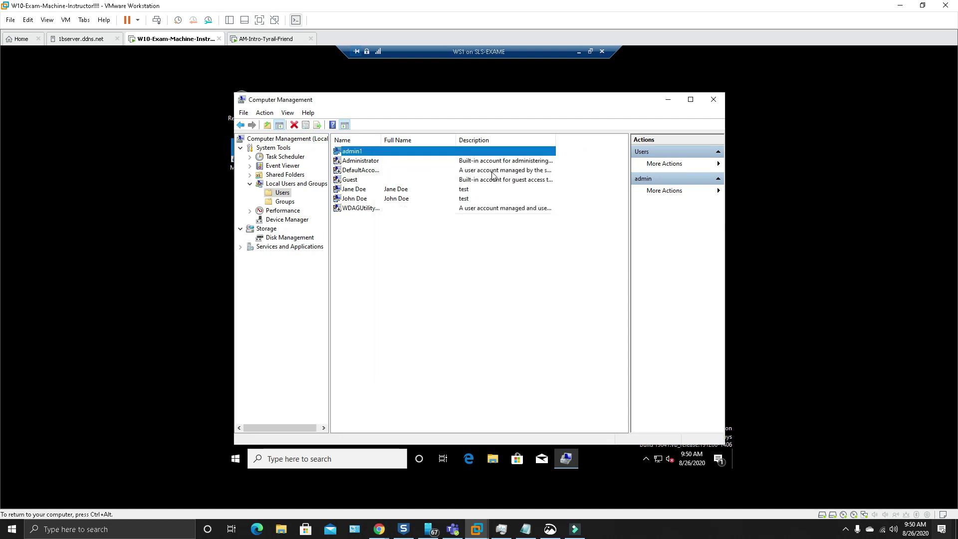
click(713, 103)
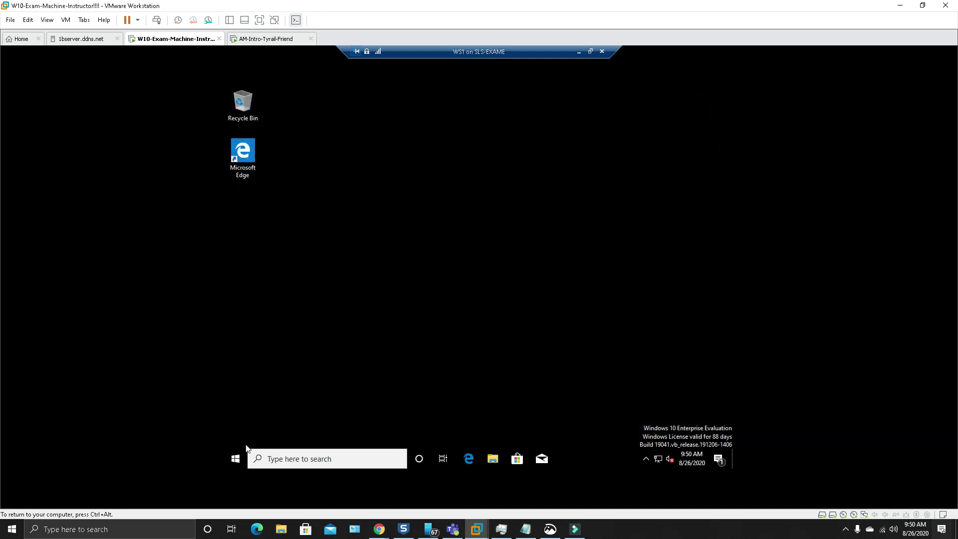
Step: Sign out of WS1 through the Start menu's account options
right_click(235, 462)
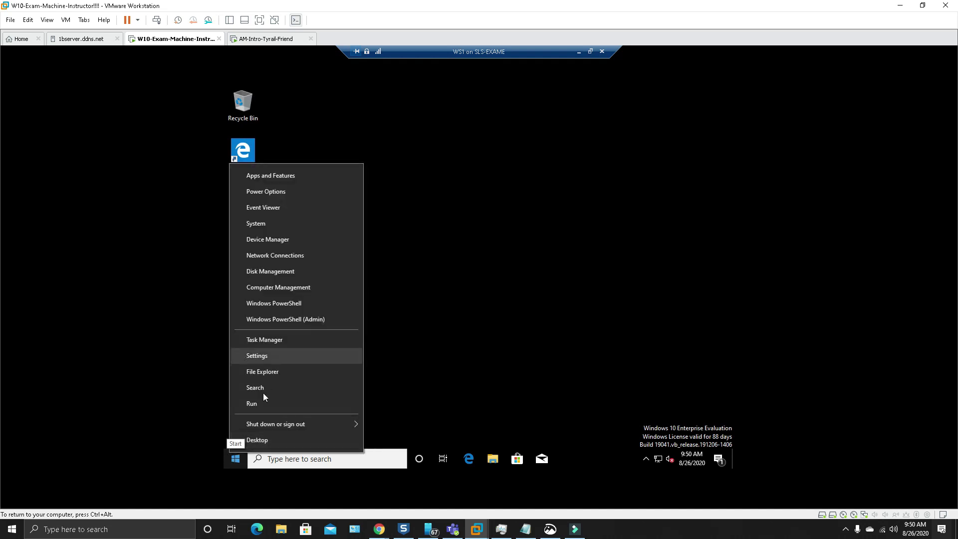
click(239, 458)
click(239, 458)
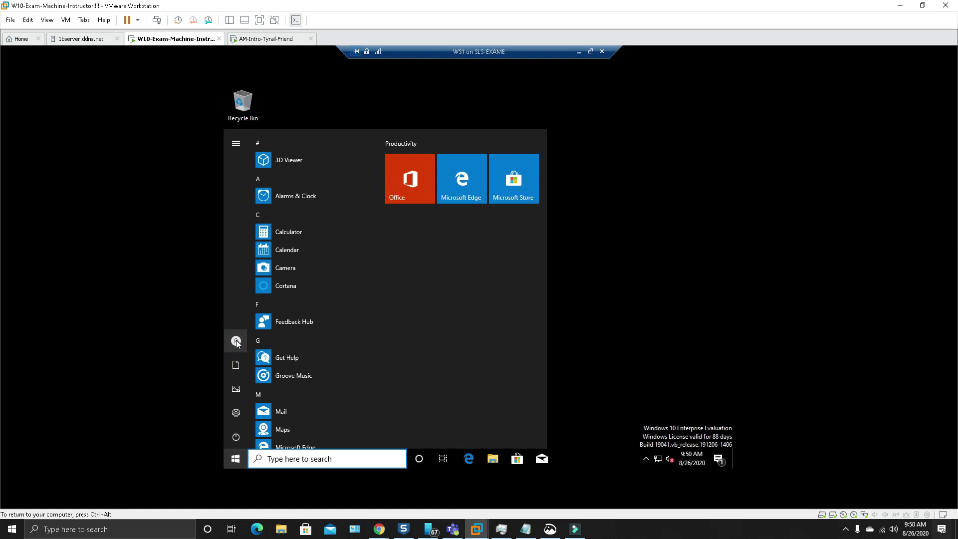
click(236, 341)
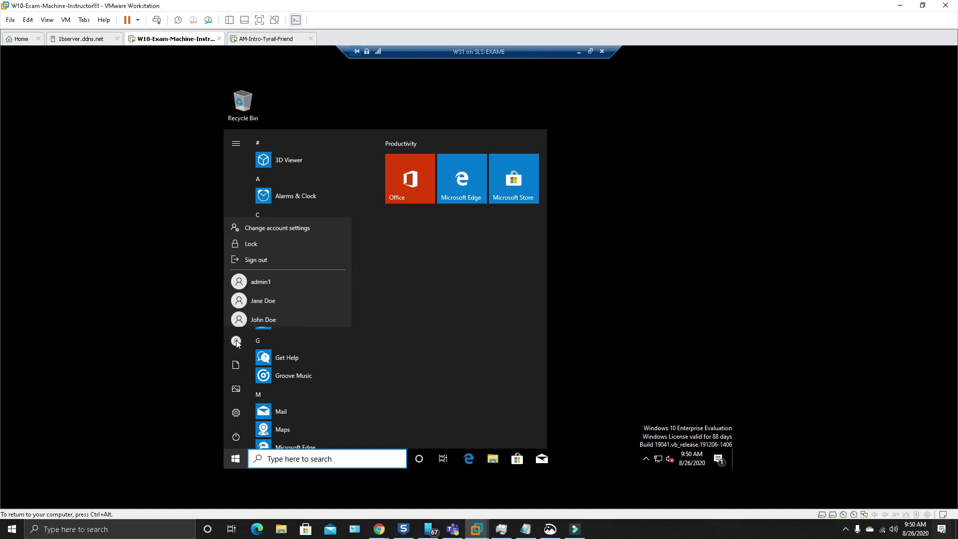
click(269, 258)
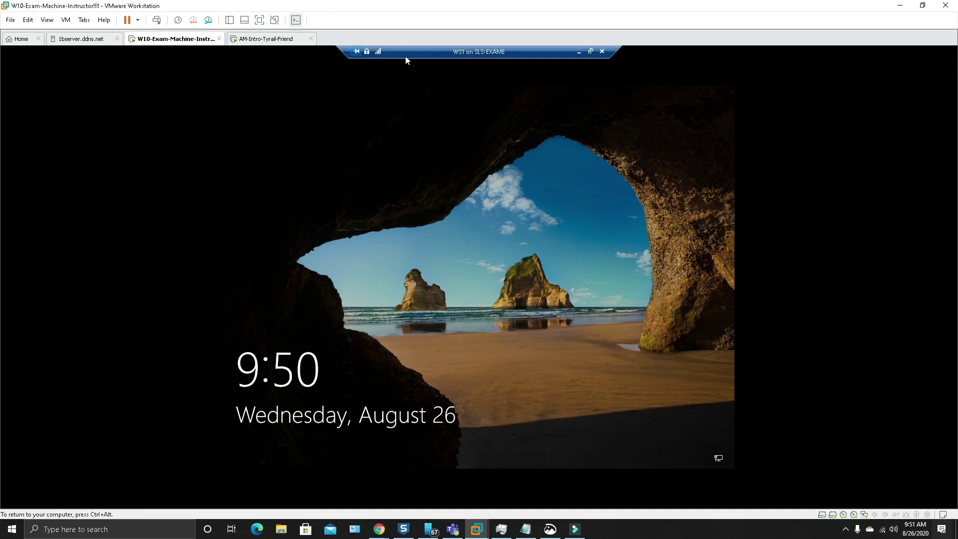
Step: Sign back into WS1 as admin1 by entering the account password
click(352, 342)
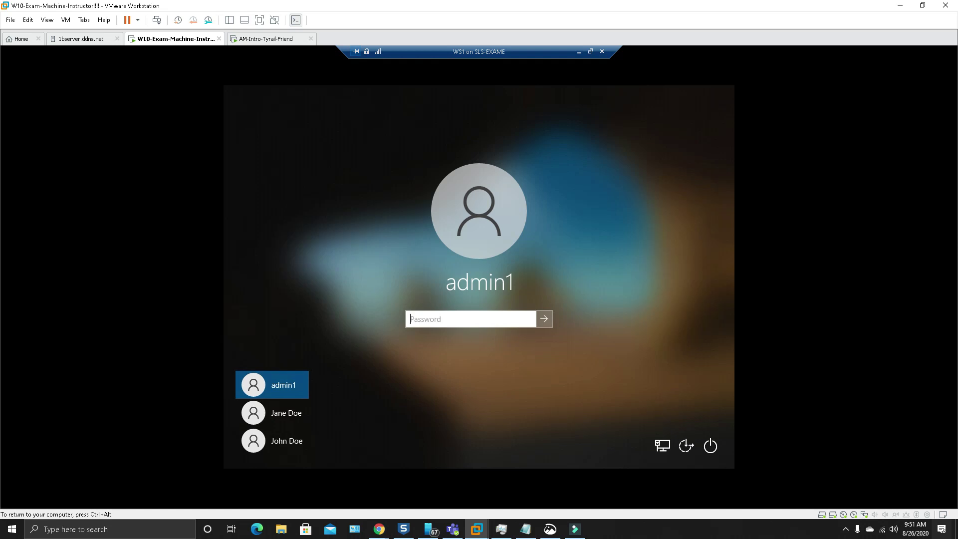
click(465, 318)
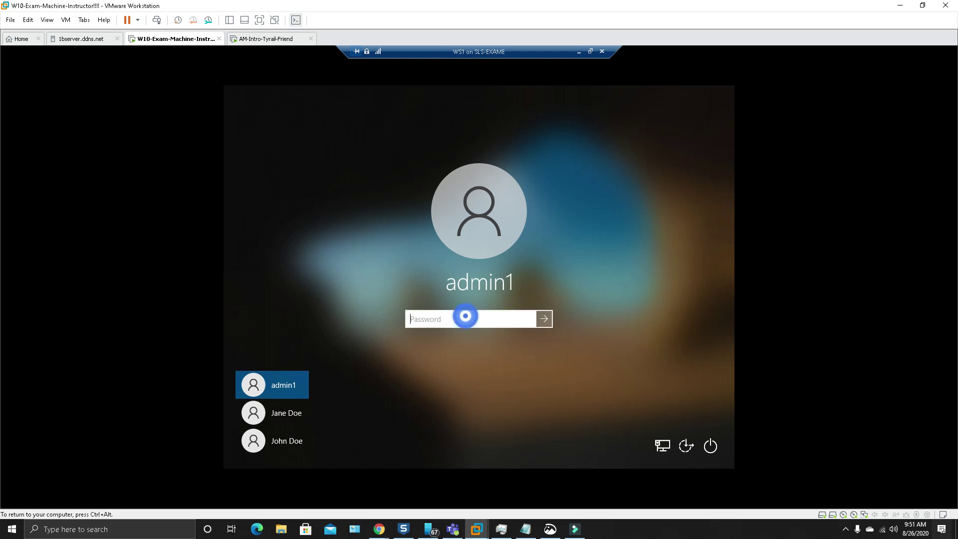
text(*********)
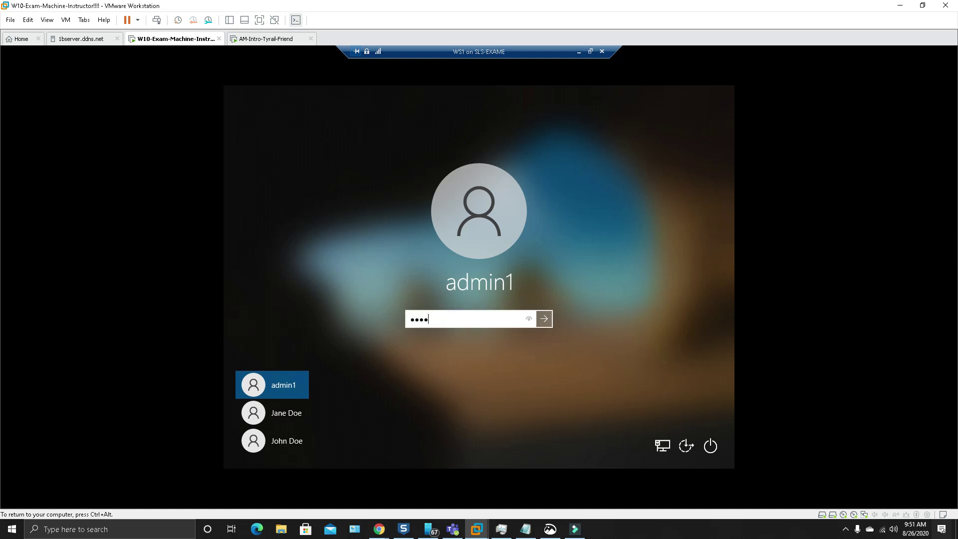
key(Return)
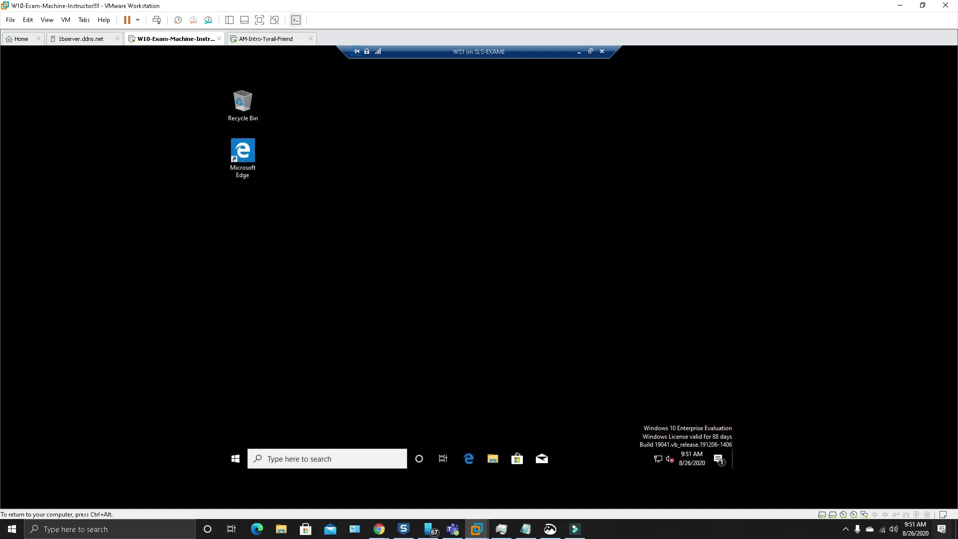
click(235, 152)
Step: Make the grey rock-cliff picture the WS1 wallpaper via Personalize, then close Settings
click(370, 398)
right_click(491, 338)
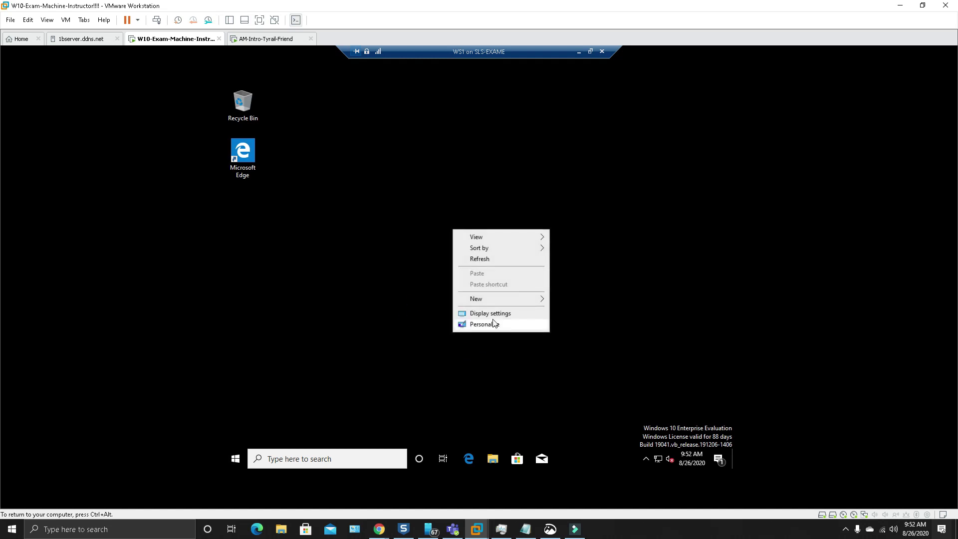
click(493, 326)
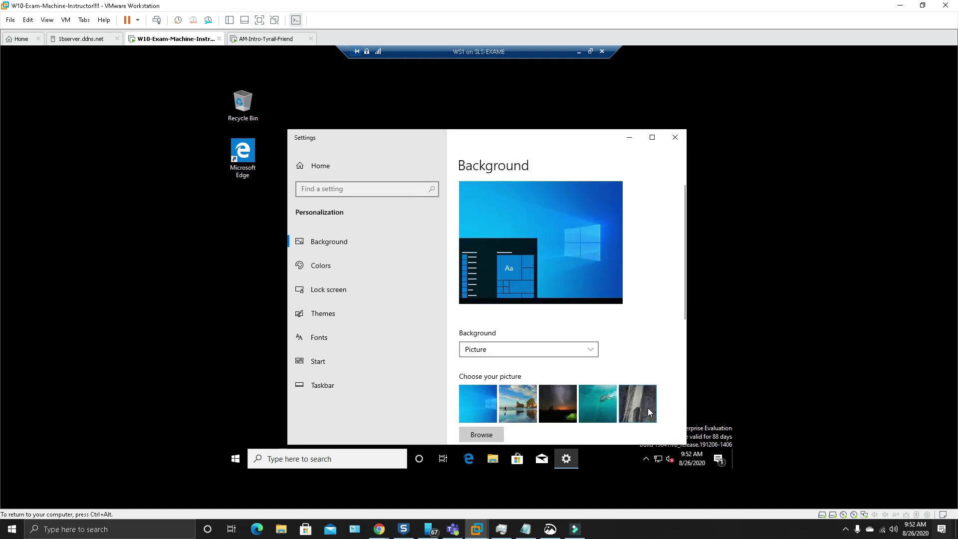
click(647, 403)
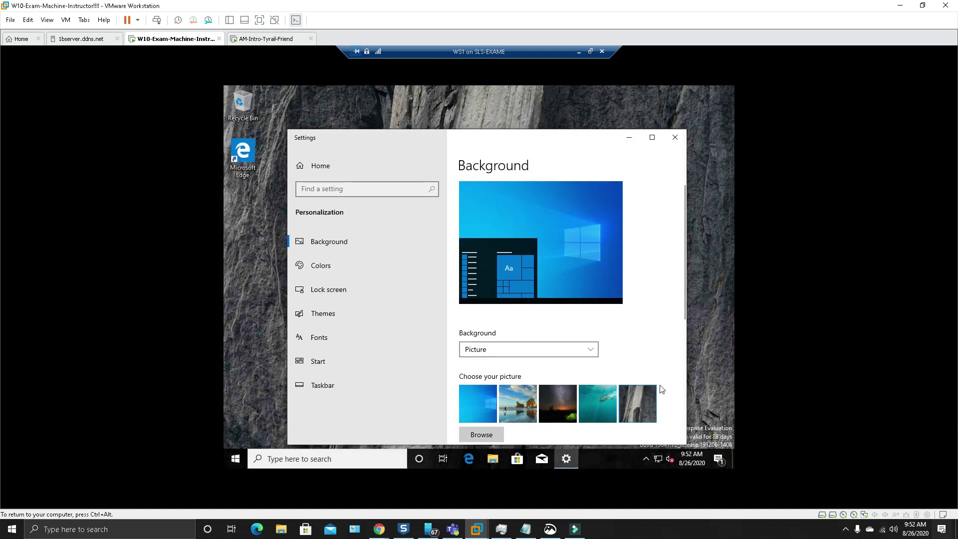
click(680, 142)
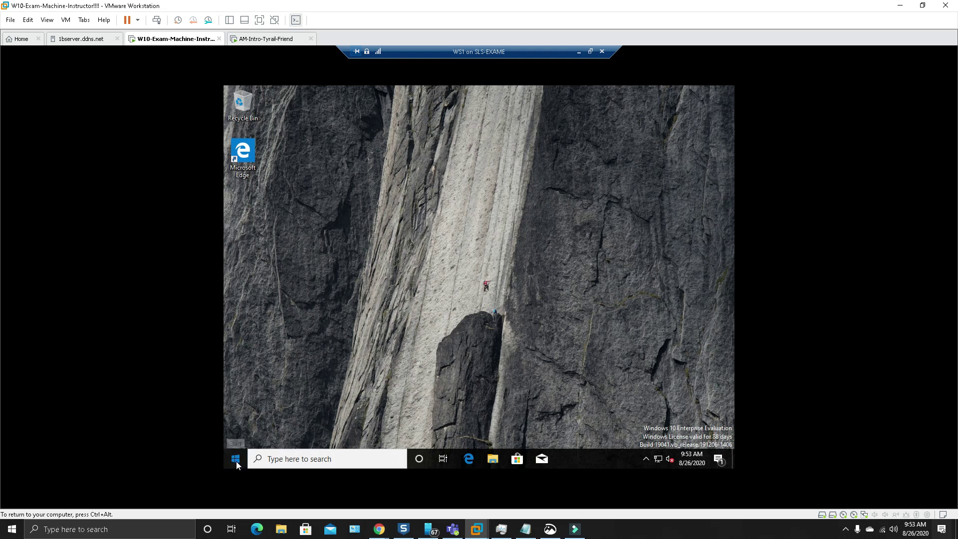
click(236, 461)
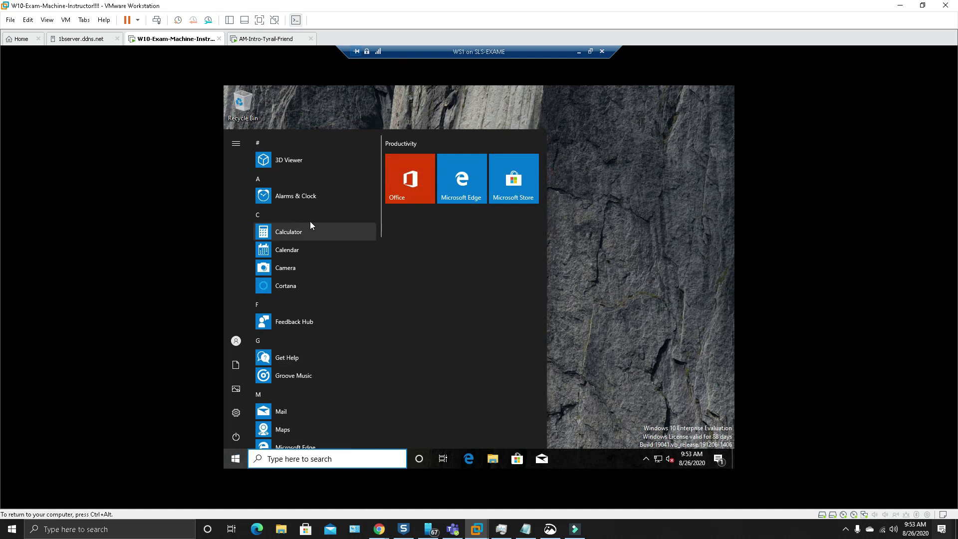
click(598, 237)
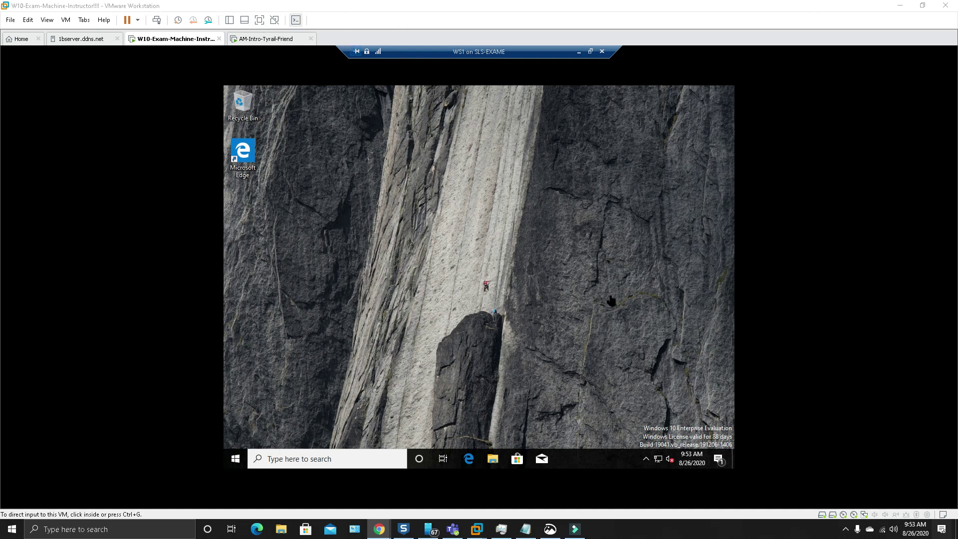
Step: Launch Notepad from search and paste the copied scanstate command into it
click(324, 462)
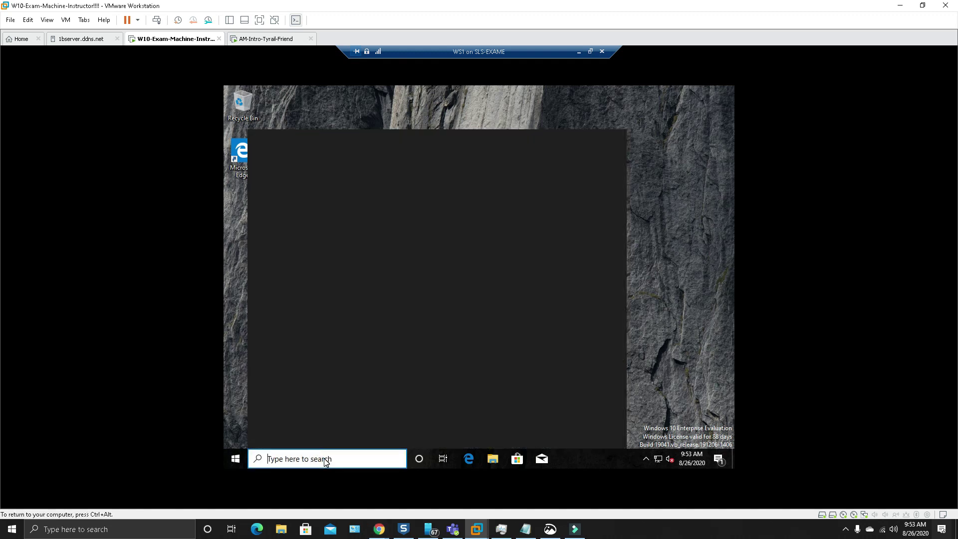
text(no)
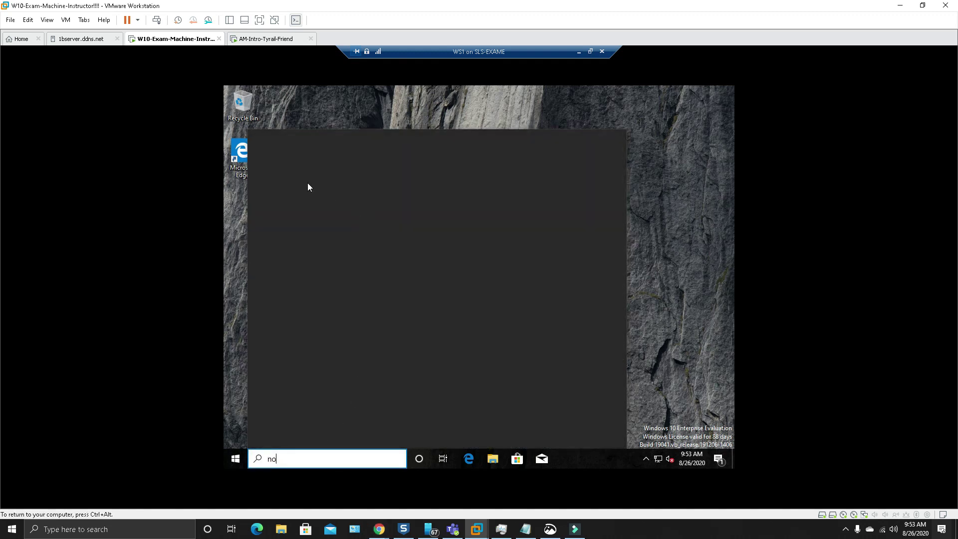
text(t)
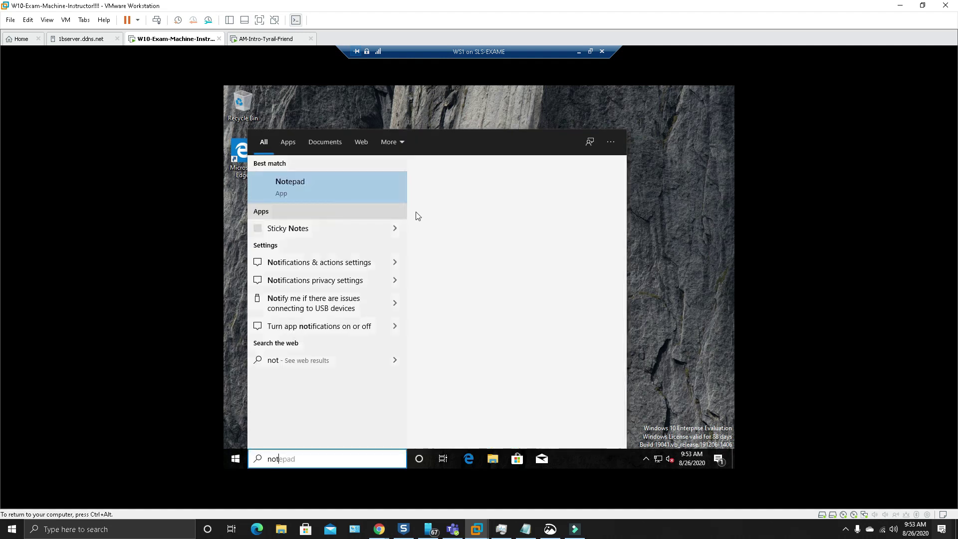
click(304, 183)
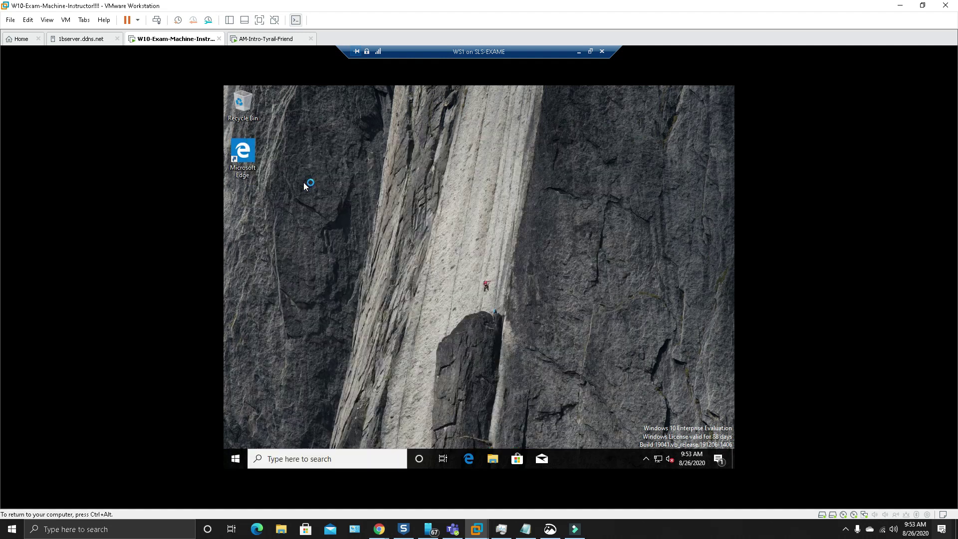
right_click(407, 156)
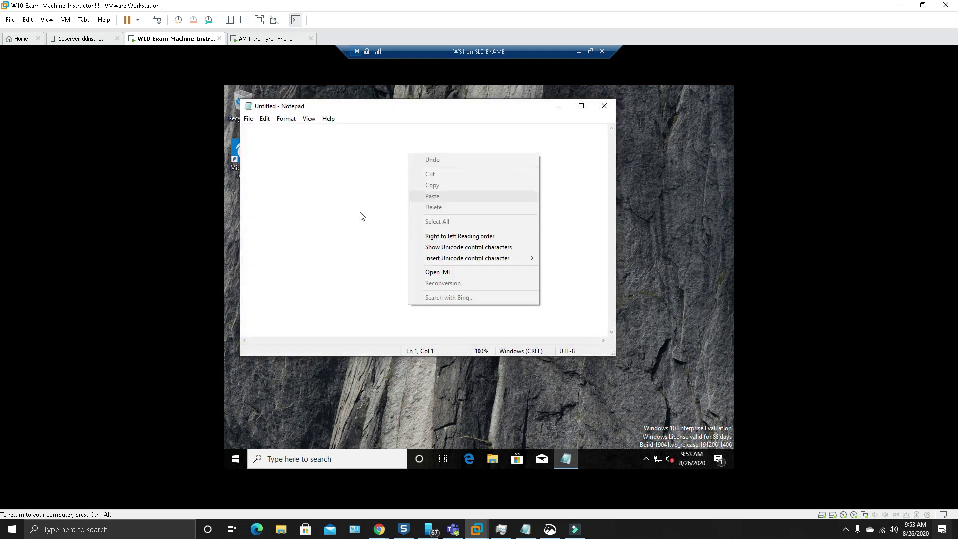
click(27, 20)
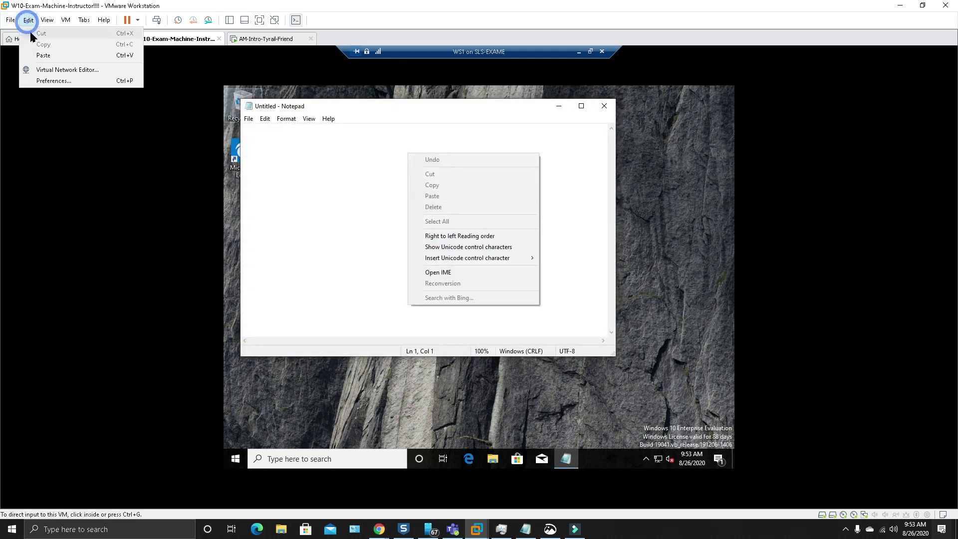
click(48, 58)
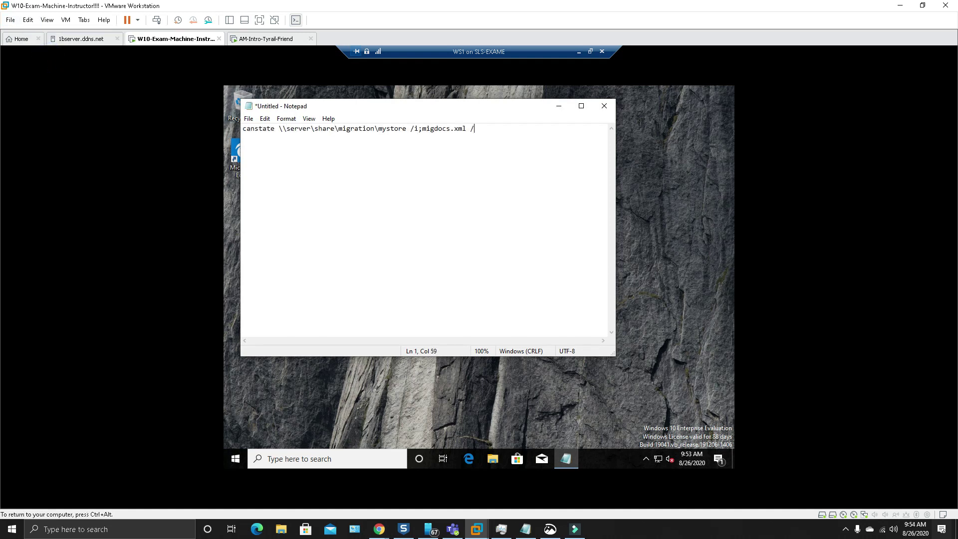
Step: Replace the semicolons after each /i with colons for migdocs.xml and migapp.xml
click(421, 129)
key(BackSpace)
text(:)
key(BackSpace)
text(:)
Step: Correct 'canstate' to 'scanstate' and reposition the Notepad window
click(251, 129)
text(zsa)
key(BackSpace)
key(BackSpace)
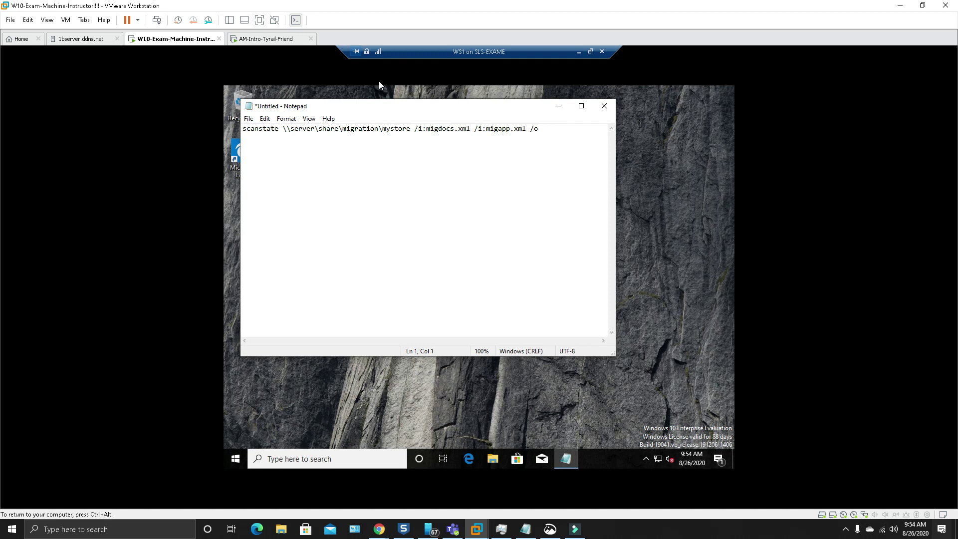
drag(349, 107, 448, 175)
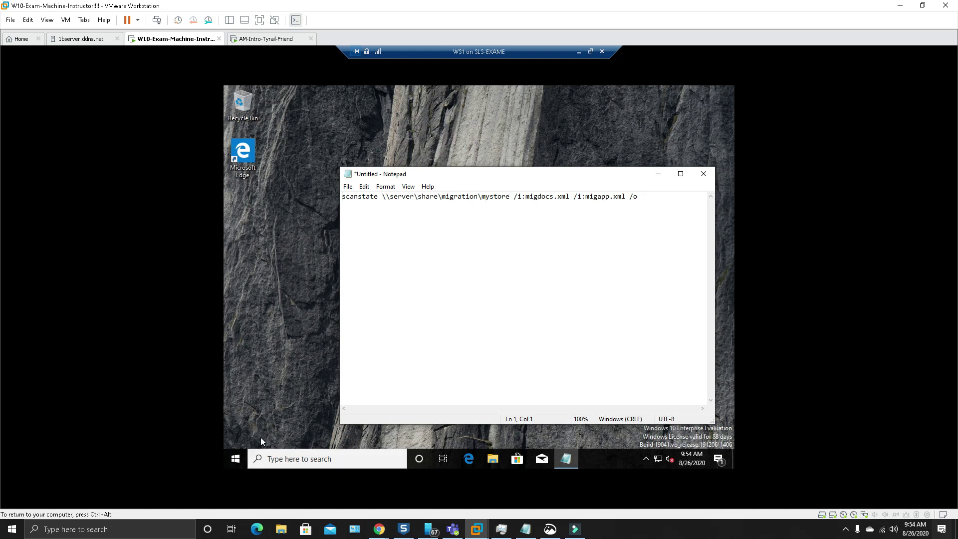
click(231, 466)
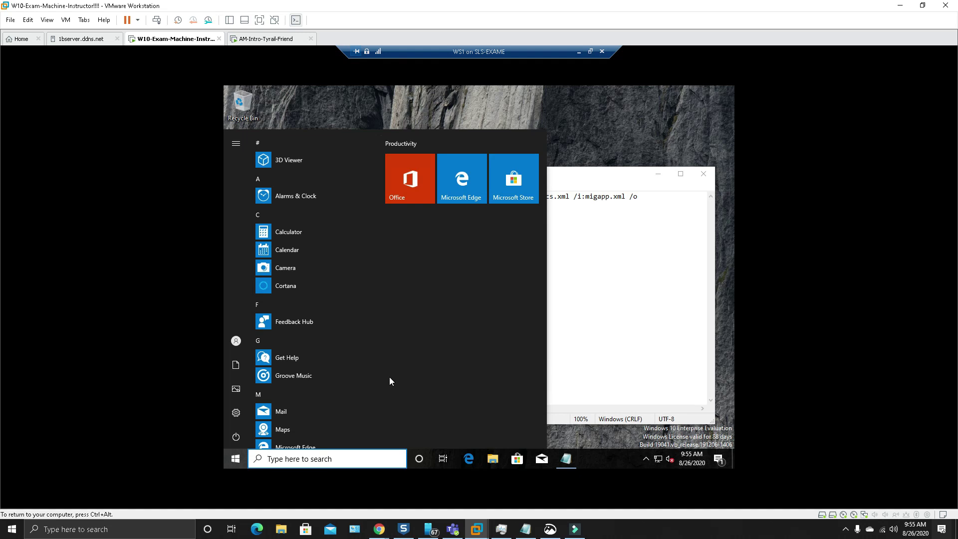
Step: Search for \\sls-ws2 and open that network location
text(\\)
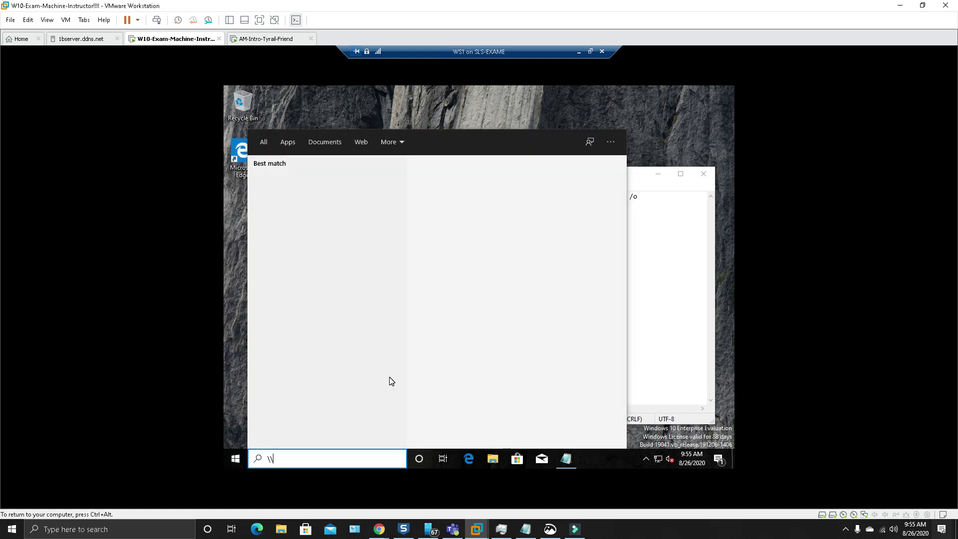
text(sls-ws2)
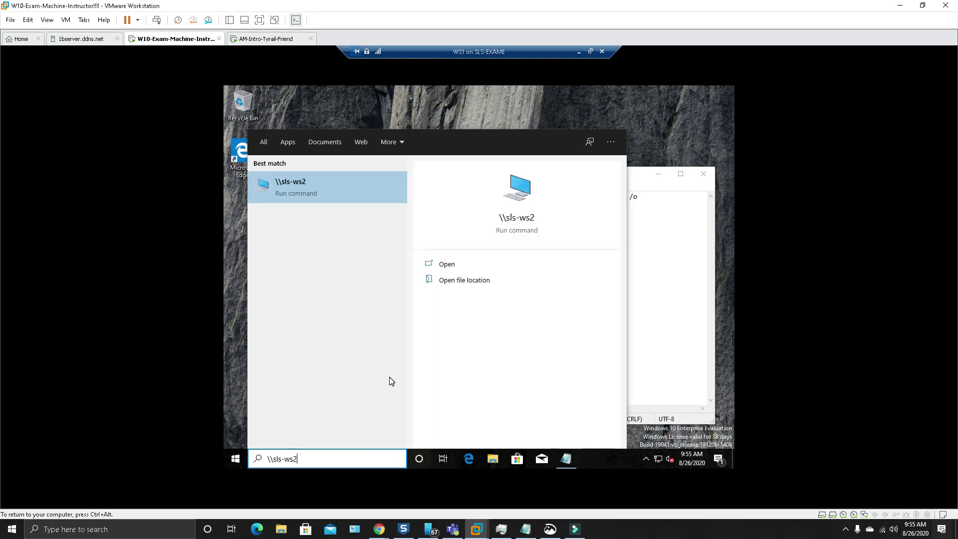
key(Return)
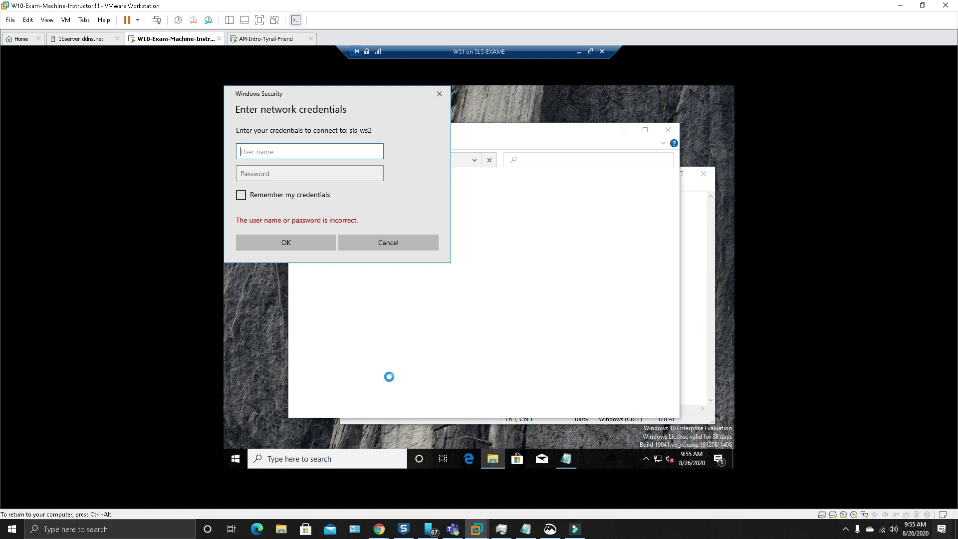
Step: Enter the admin user name and its password to connect to sls-ws2
text(admin)
key(Tab)
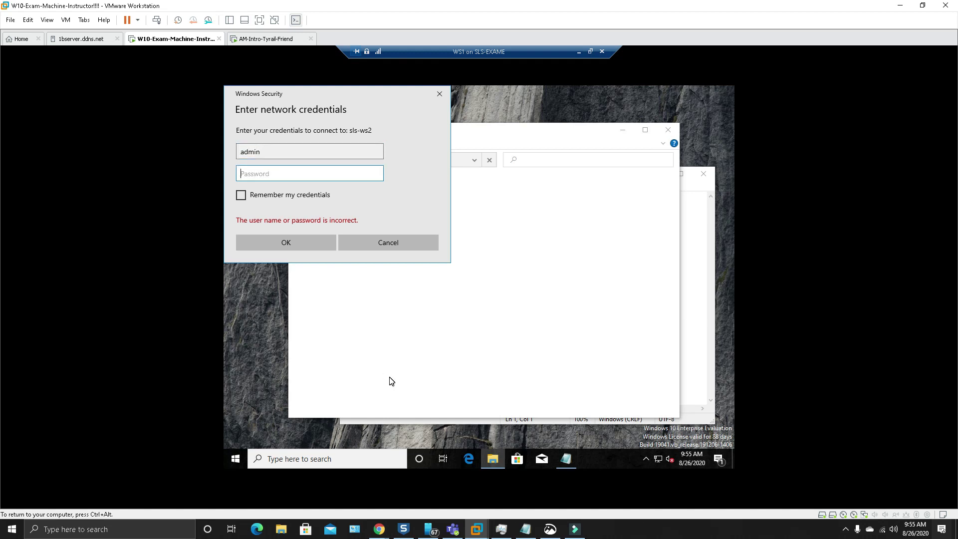
text(•••••••••)
key(Return)
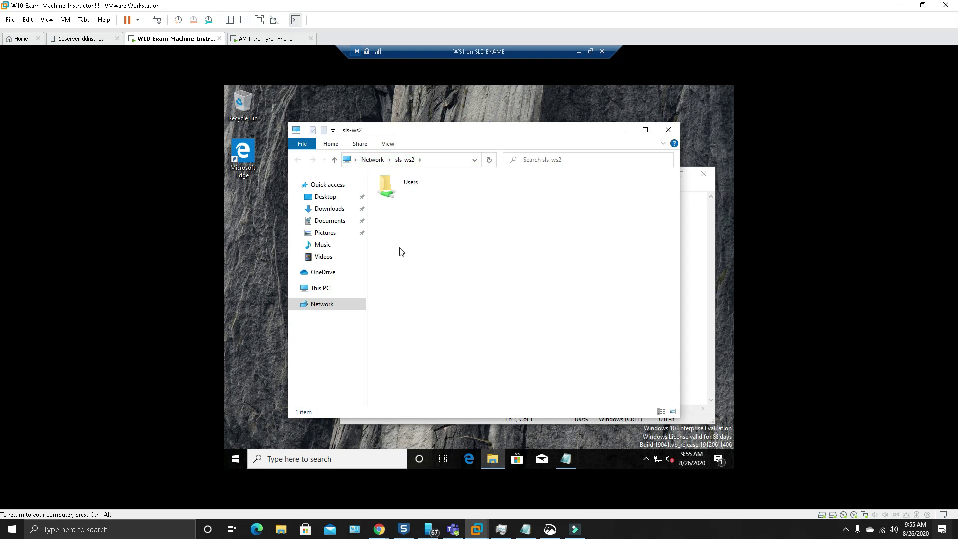
Step: Open the Users share, display the full \\sls-ws2\Users path, and place Explorer below Notepad
right_click(408, 159)
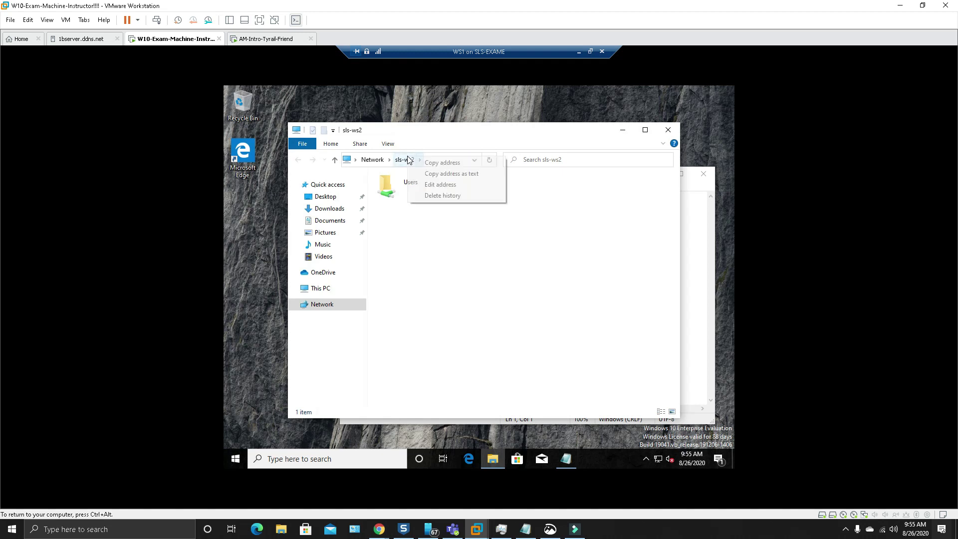
click(451, 186)
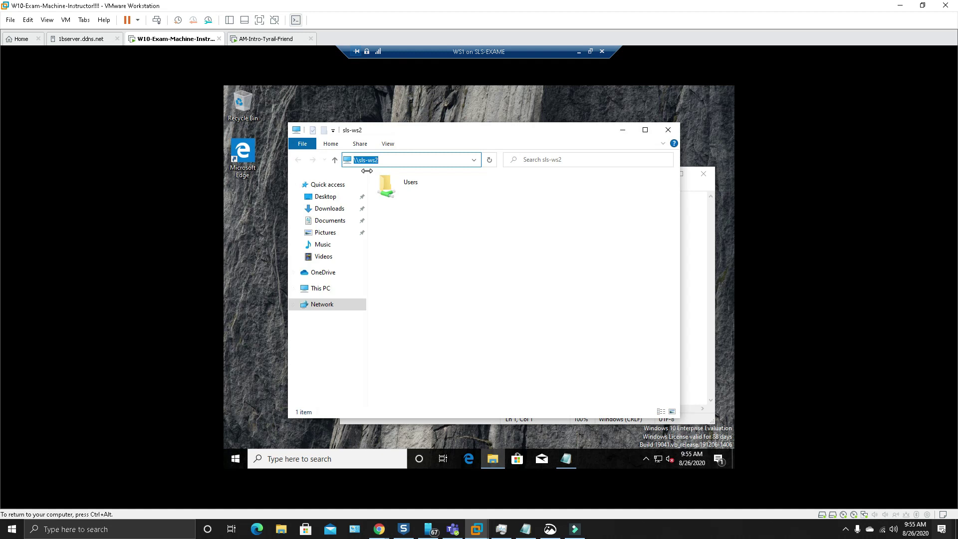
click(389, 187)
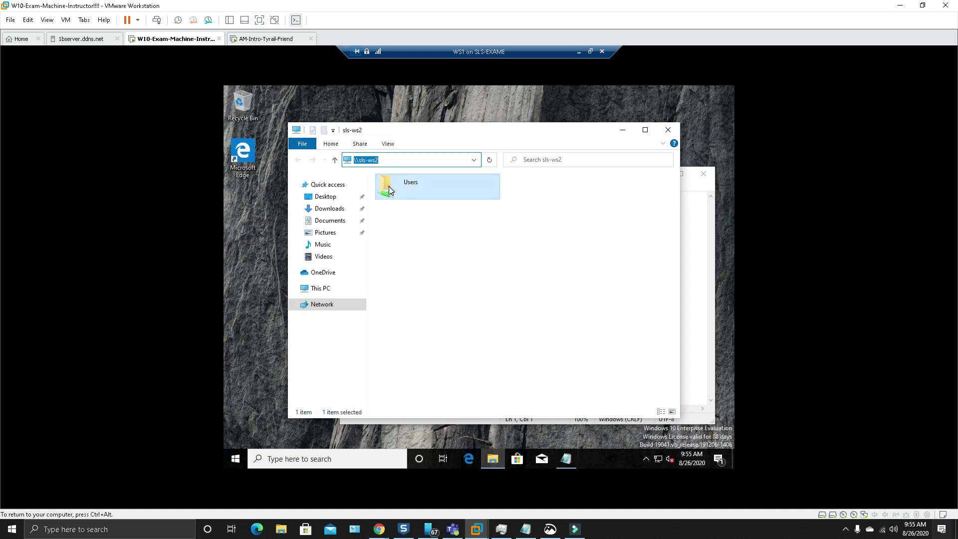
right_click(435, 158)
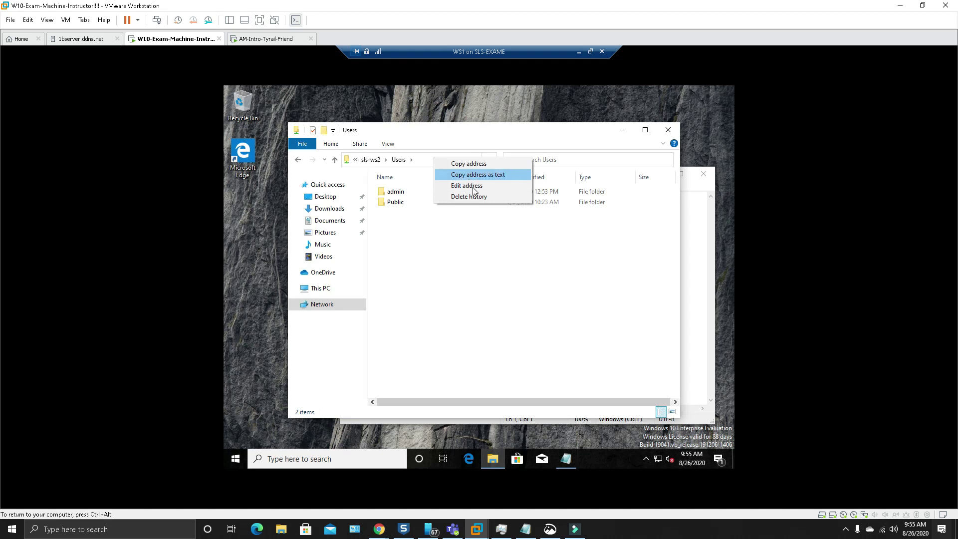
click(470, 186)
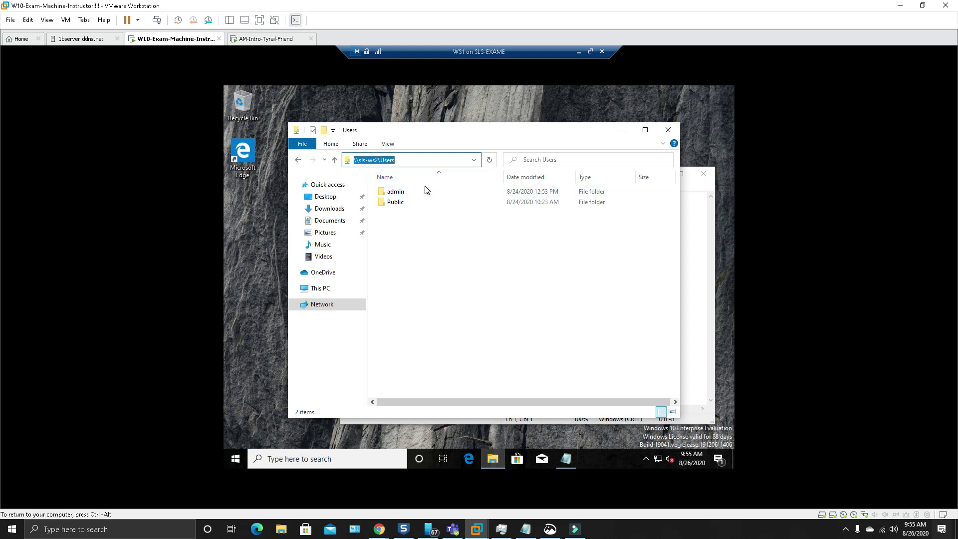
drag(424, 133, 465, 220)
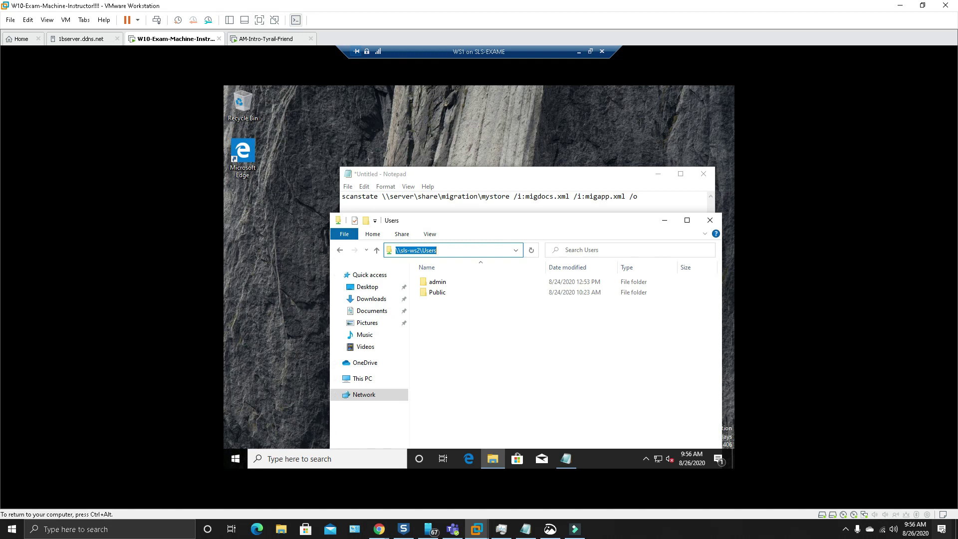
mouse_move(454, 220)
mouse_down()
mouse_move(413, 223)
mouse_move(421, 185)
mouse_move(448, 206)
mouse_move(447, 232)
mouse_up()
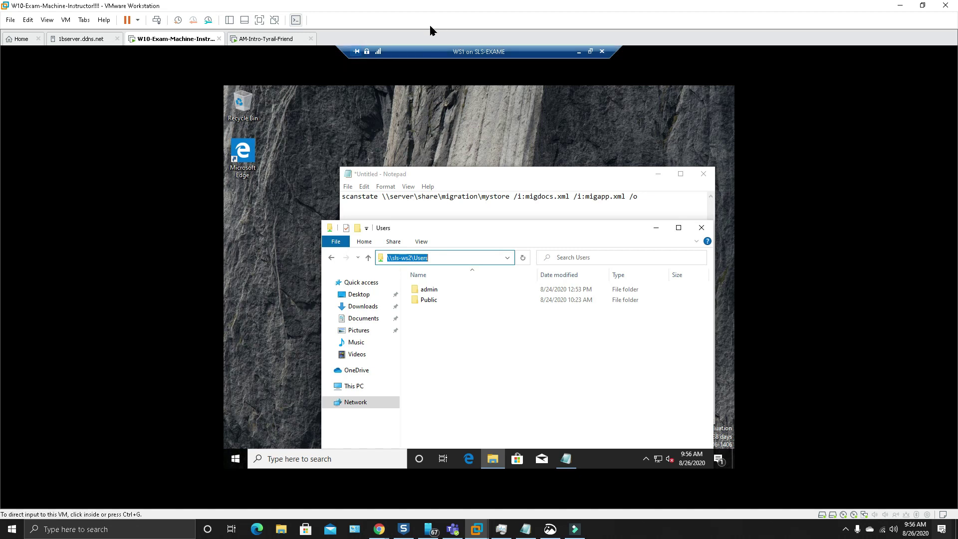
Step: Restore the VM window, bring up the WS2 virtual machine, and sign in with the admin password
click(591, 52)
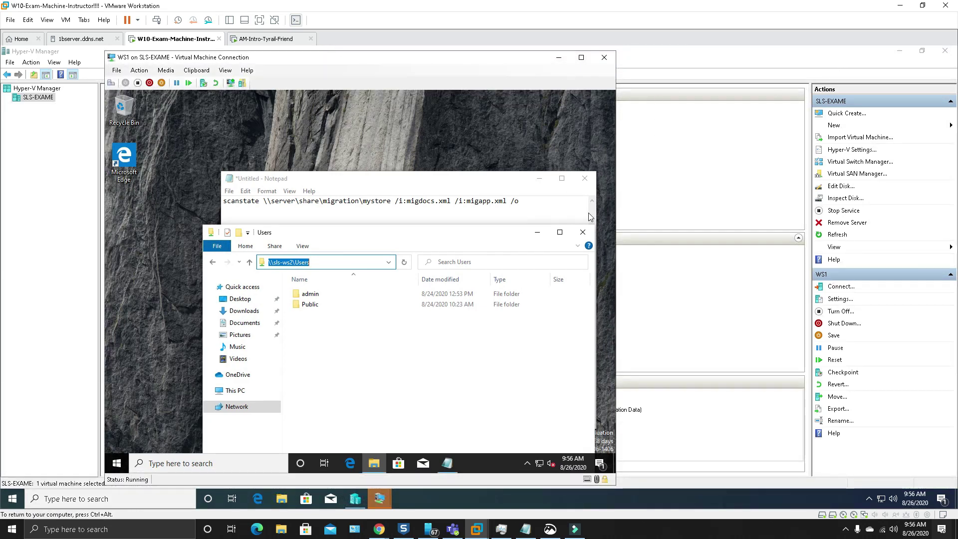
mouse_move(379, 501)
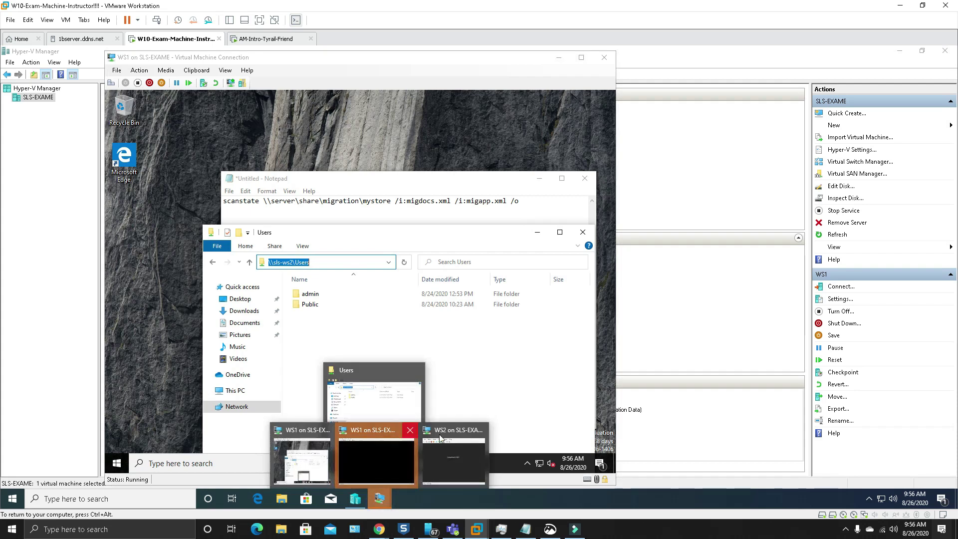
click(462, 445)
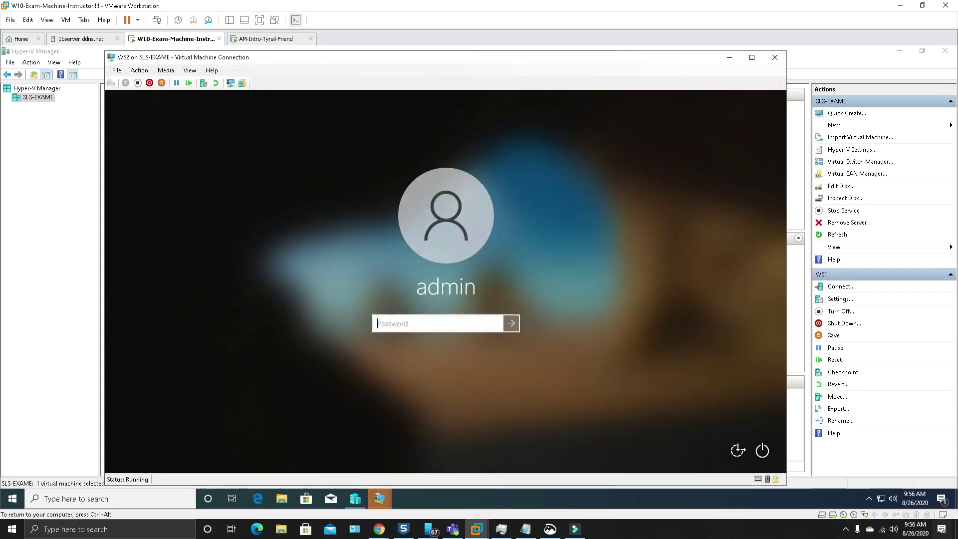
click(446, 320)
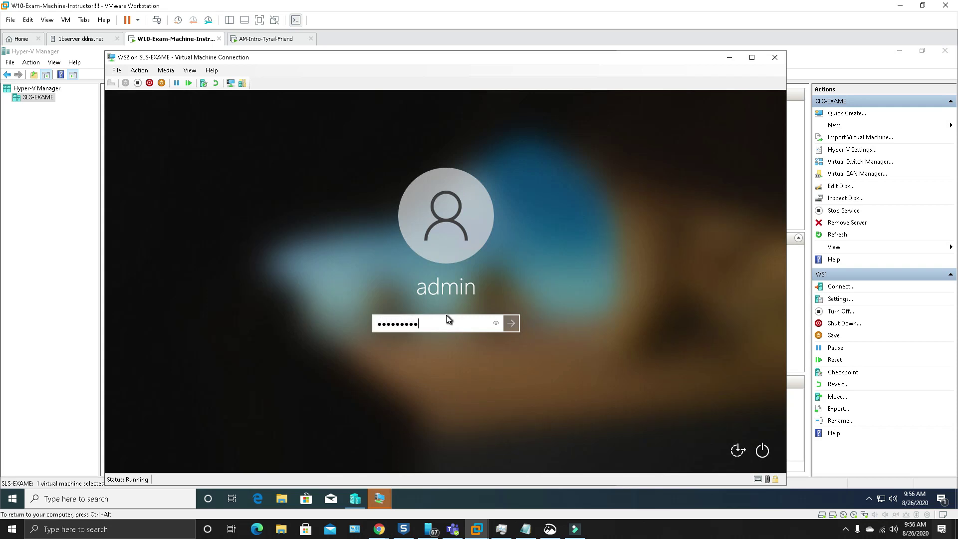
key(Return)
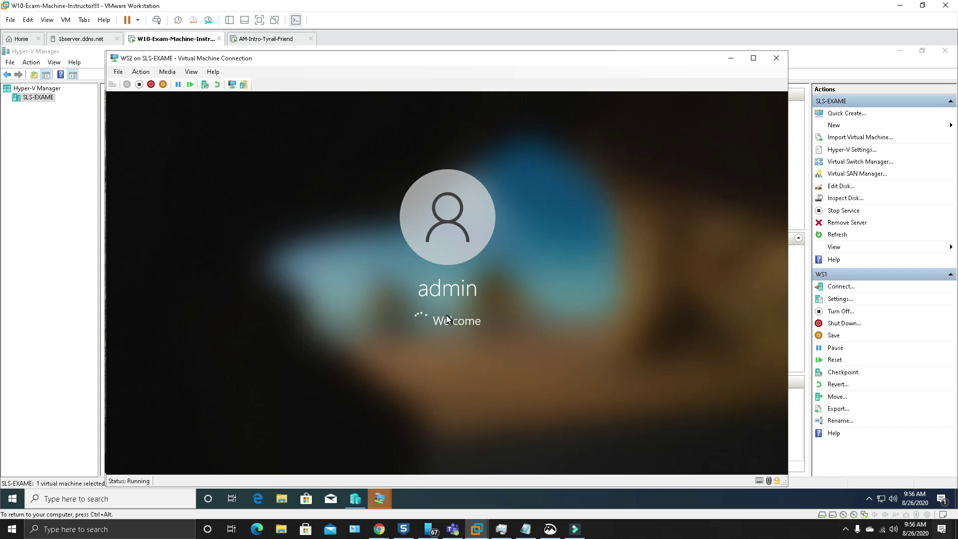
key(ctrl+alt)
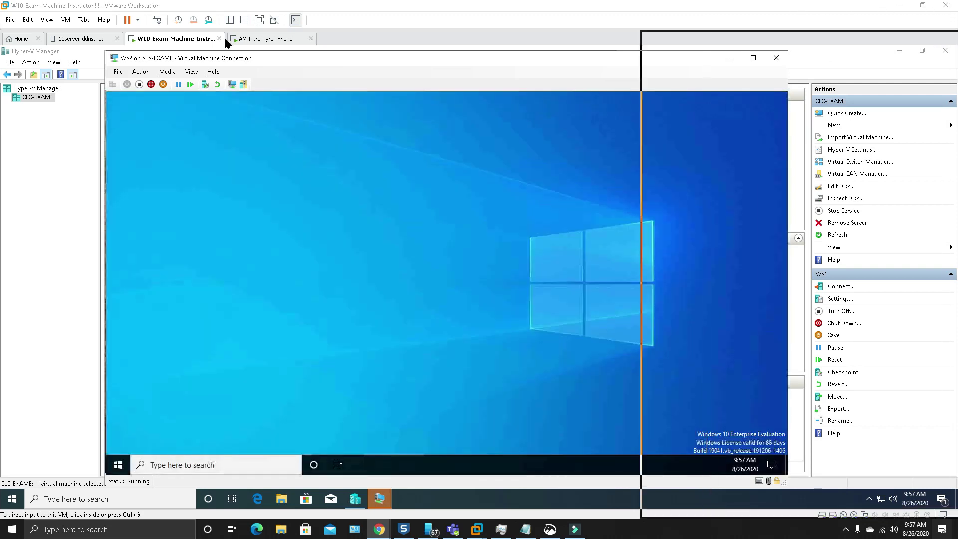
Step: Switch to the host Chrome window showing the Yosemite Falls hiking-trails page
key(alt+Tab)
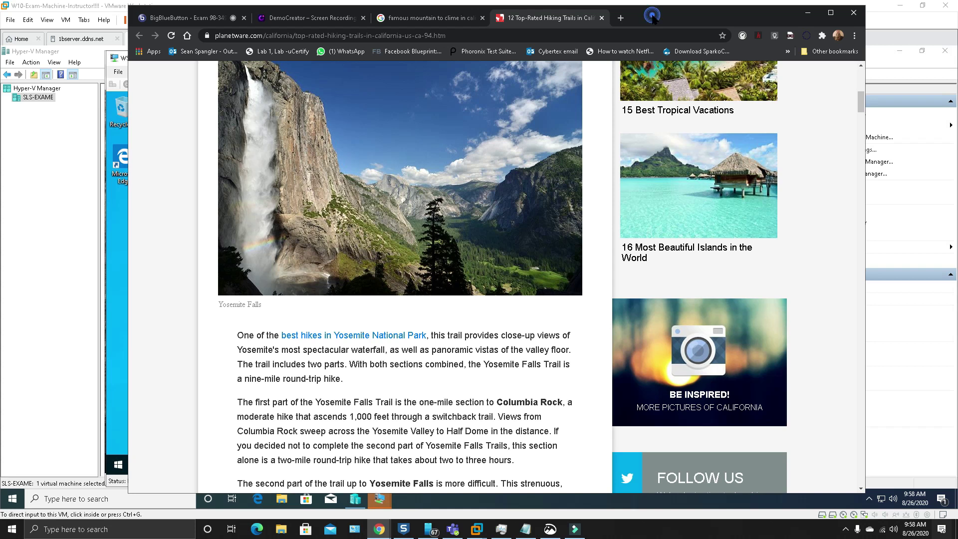
Step: Bring the VMware Workstation window back in front of Chrome using its tab strip
click(911, 33)
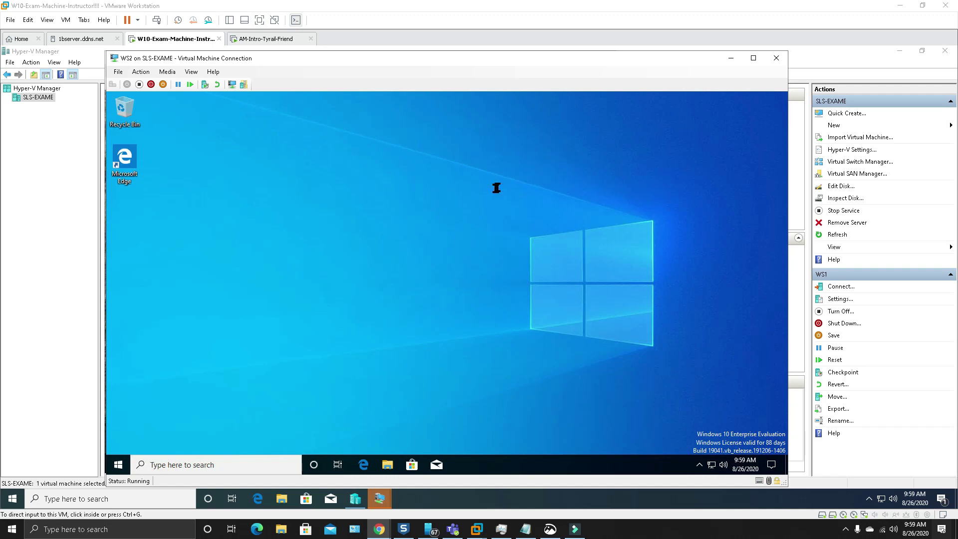
Step: Open File Explorer on WS2, close the extra window, and browse via This PC into Local Disk (C:)
click(352, 387)
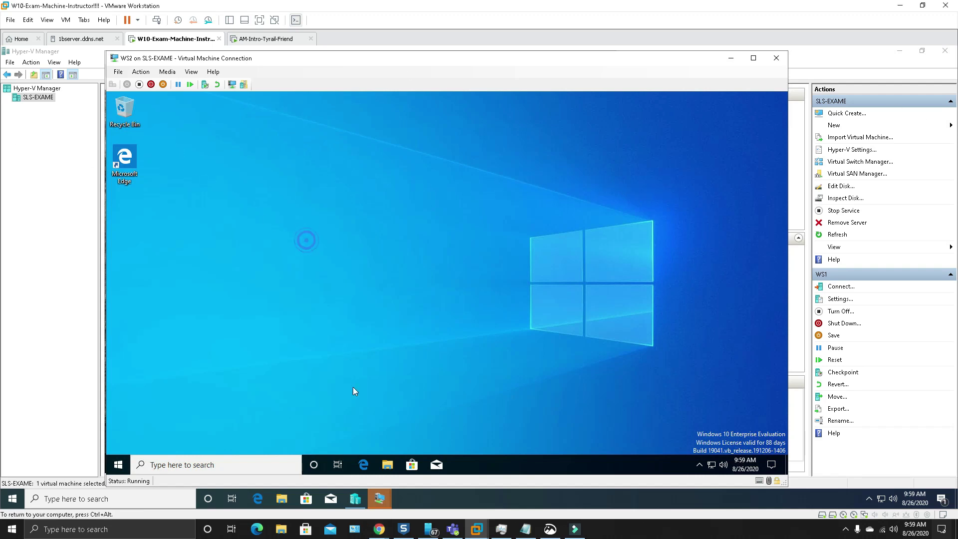
click(385, 464)
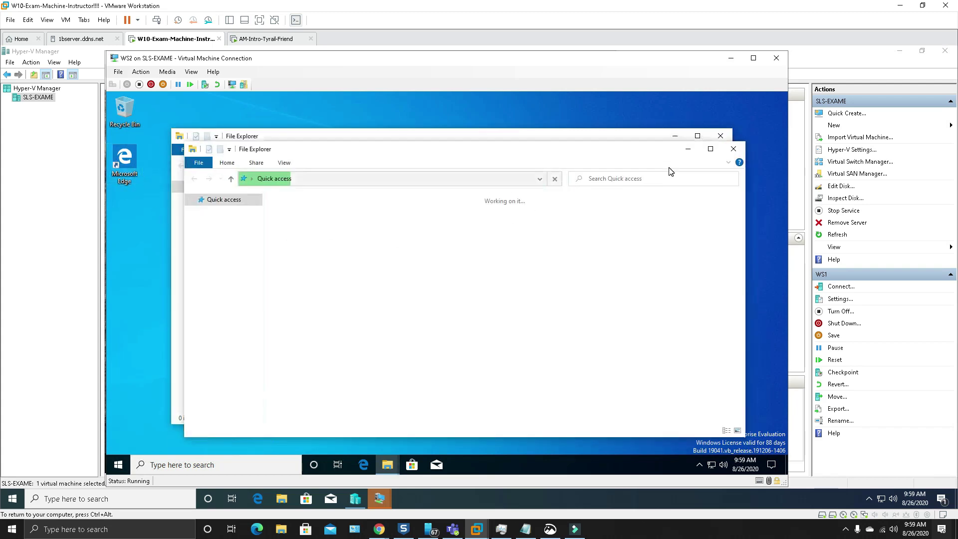
click(734, 150)
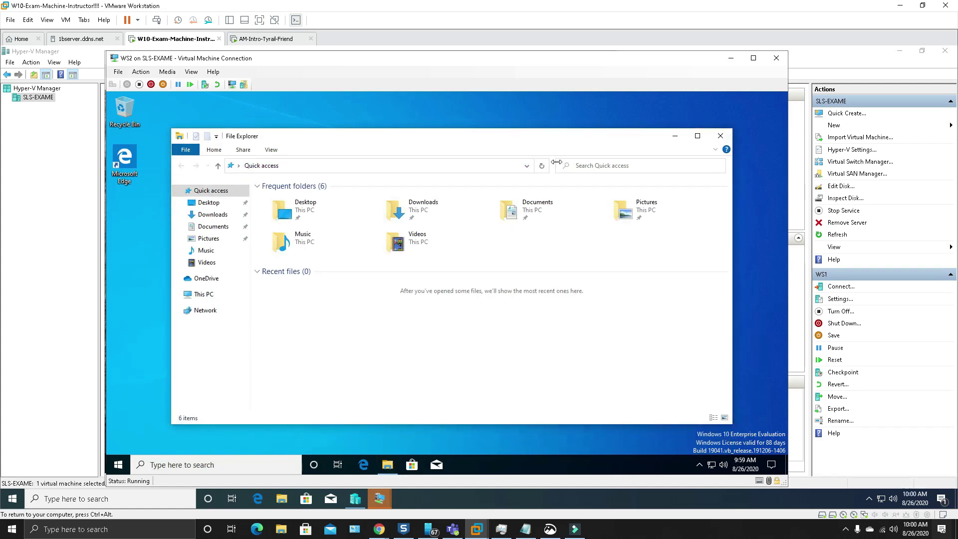
click(202, 298)
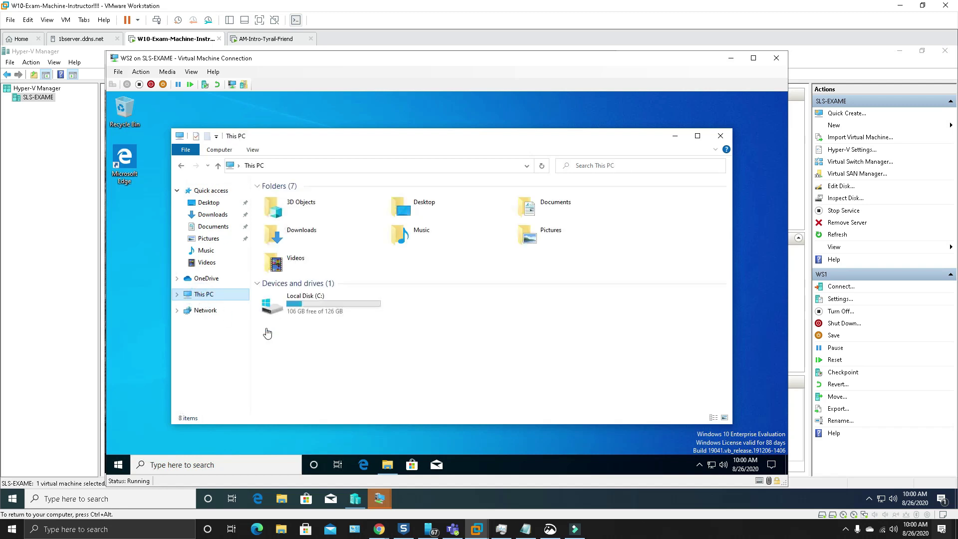
double_click(331, 303)
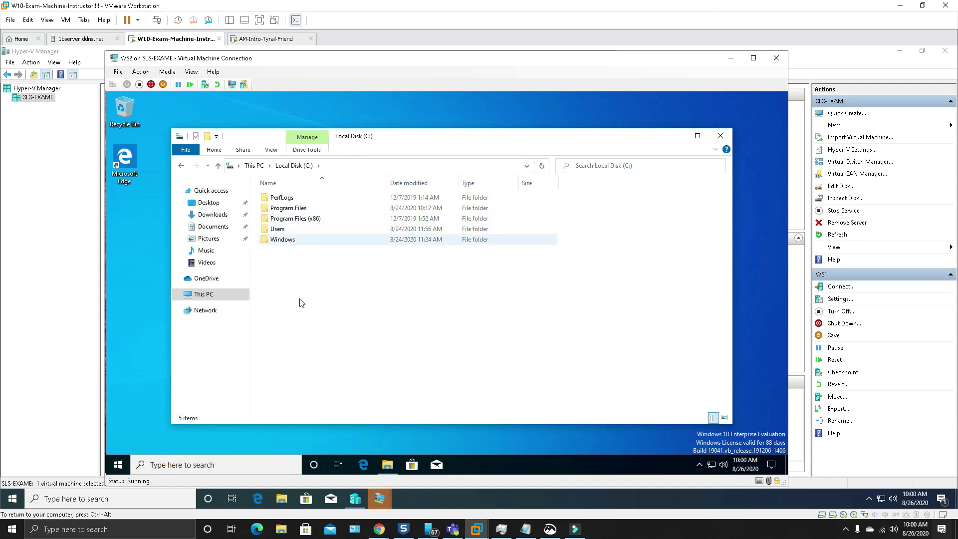
Step: Create a new folder named Share on the C: drive and open it
right_click(306, 303)
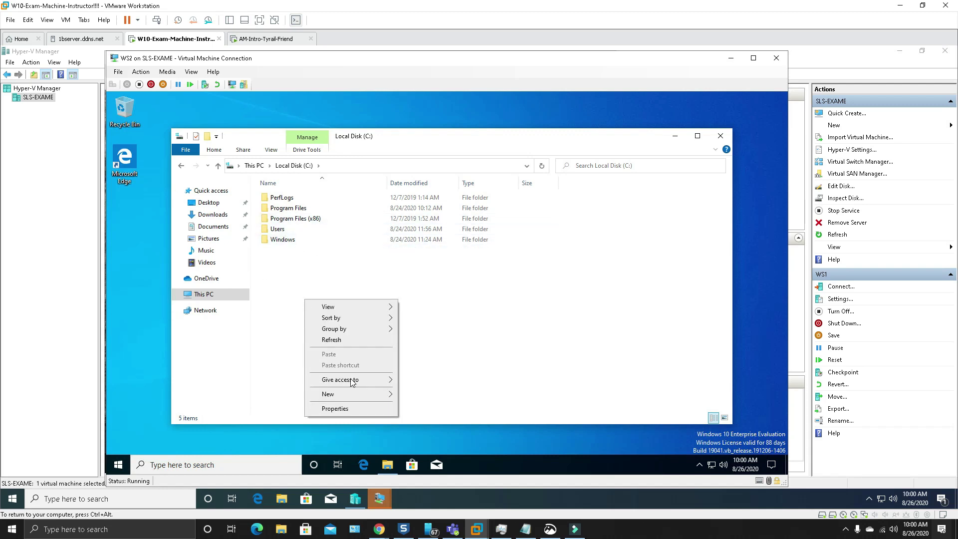
mouse_move(389, 399)
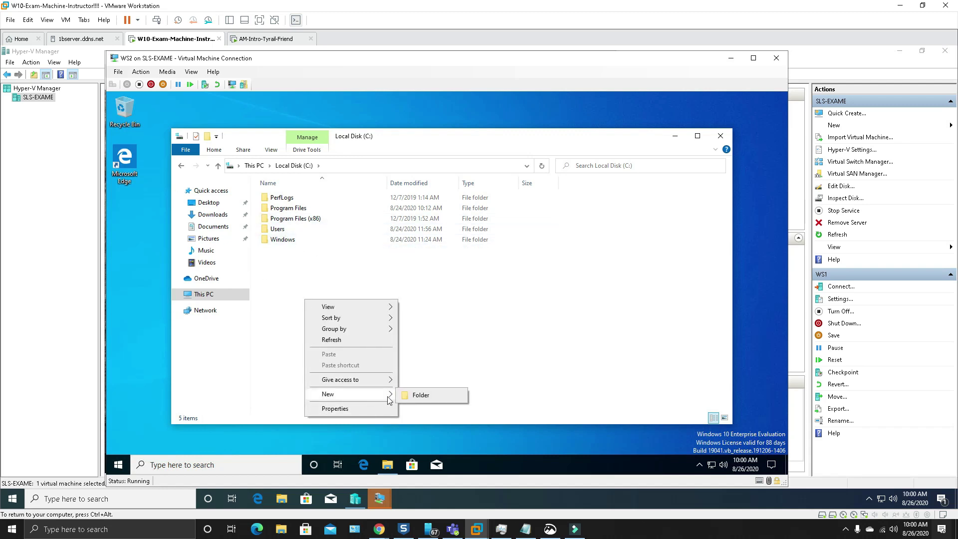
click(418, 395)
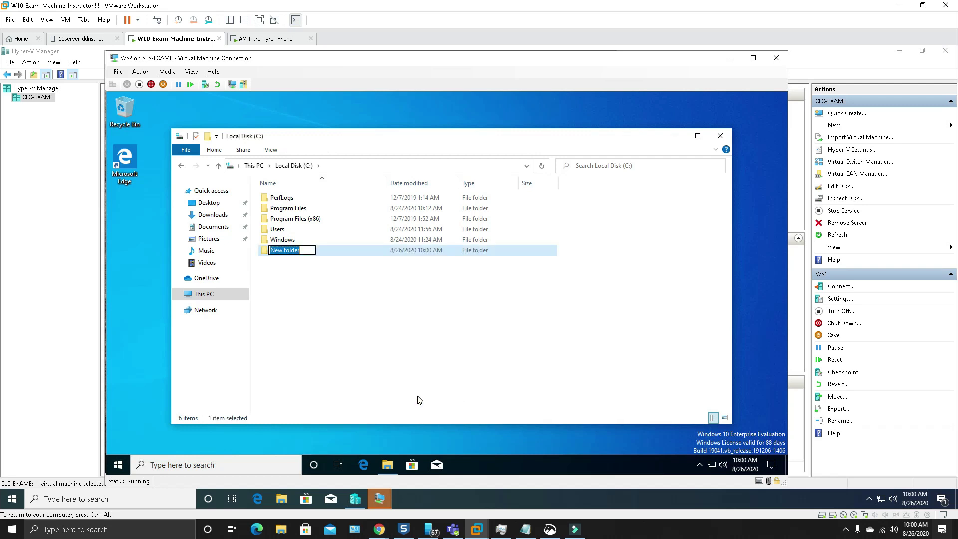
text(Sba)
text(hare)
key(BackSpace)
key(BackSpace)
key(BackSpace)
key(BackSpace)
text(hare)
click(315, 306)
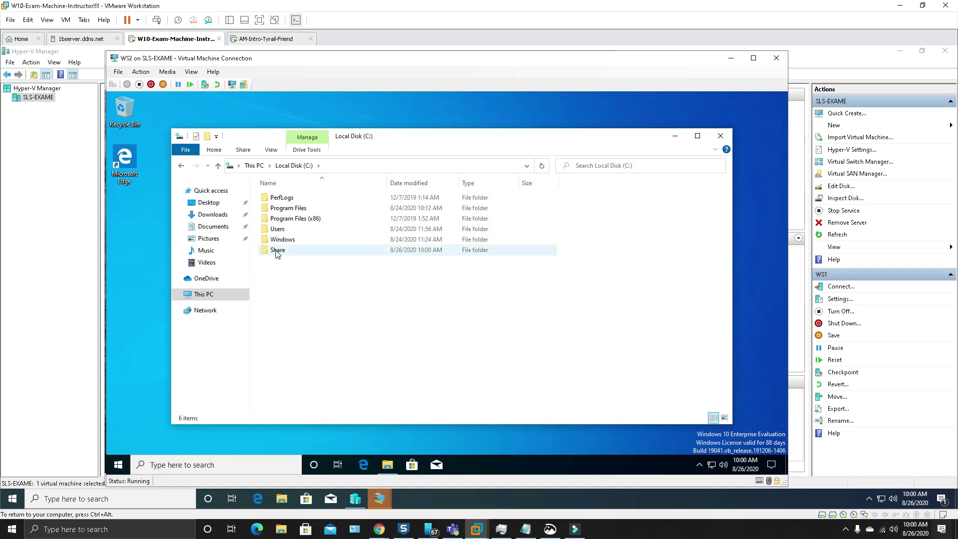
double_click(277, 250)
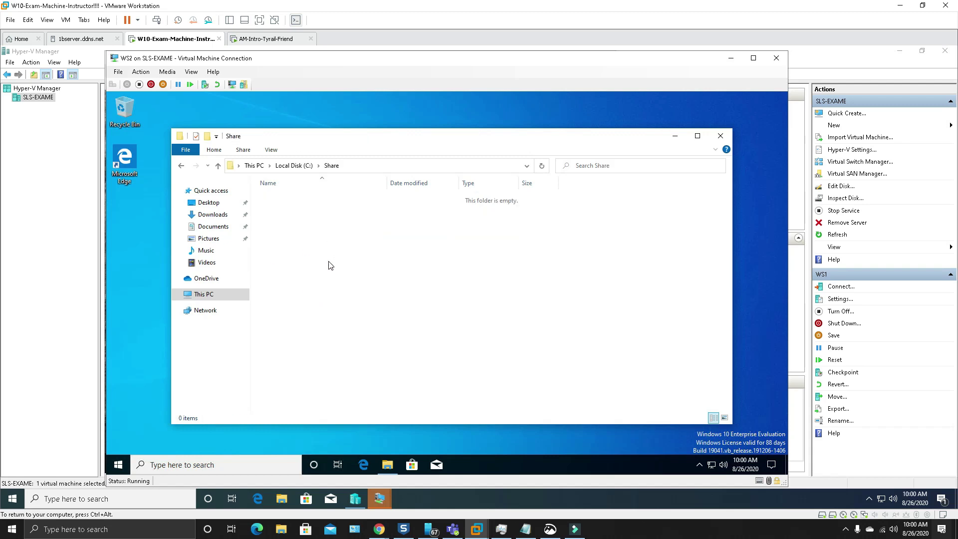
Step: Create a migration folder inside Share and open it
right_click(355, 286)
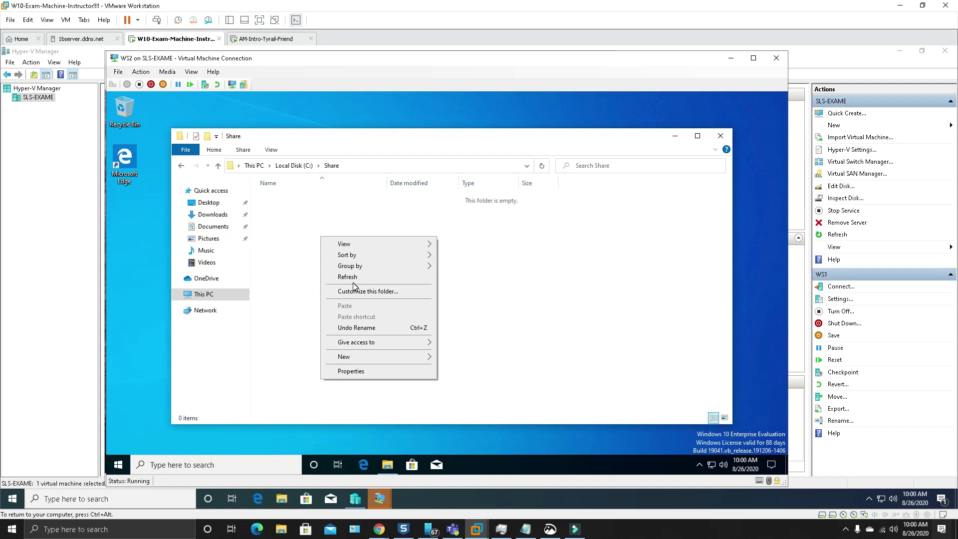
click(374, 356)
click(451, 358)
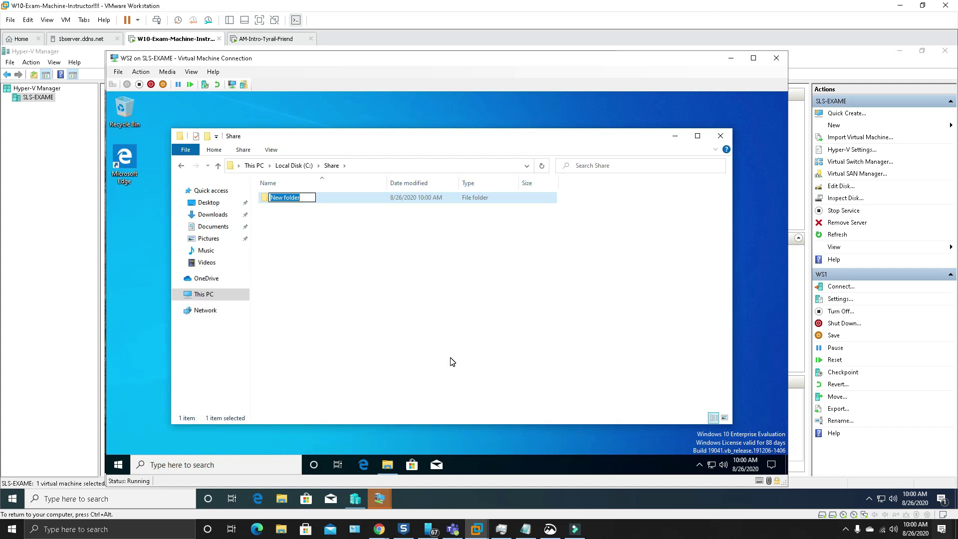
text(migration)
click(428, 277)
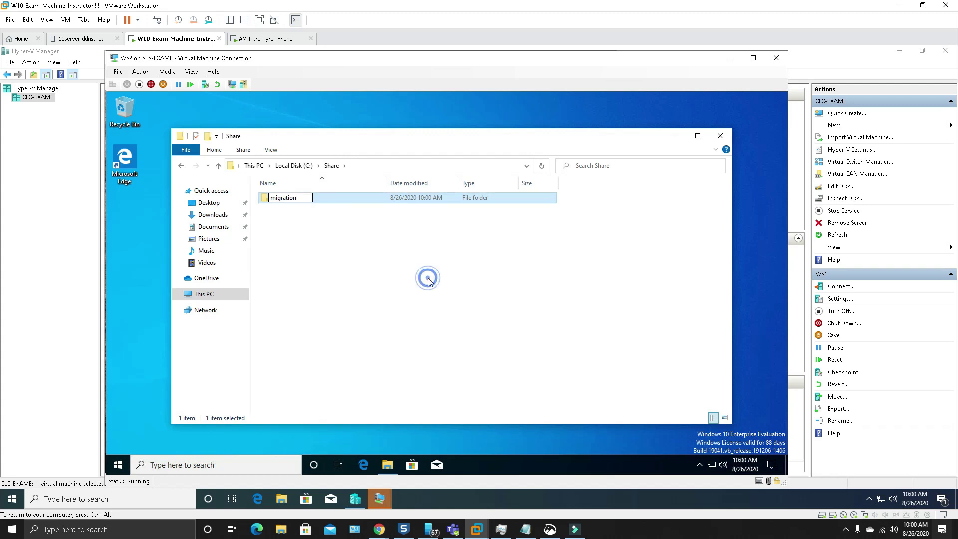
double_click(292, 203)
Step: Create a mystore folder inside migration
click(360, 281)
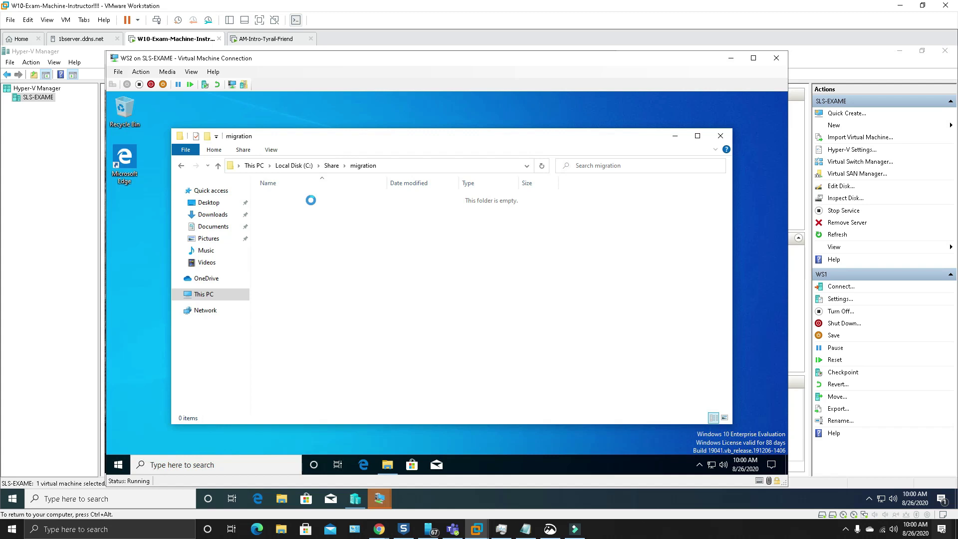
right_click(359, 277)
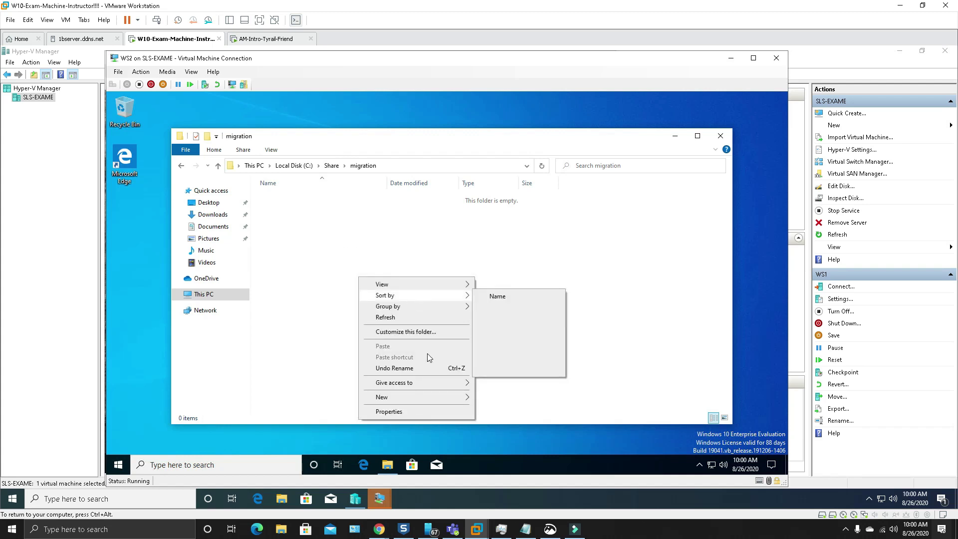
click(426, 399)
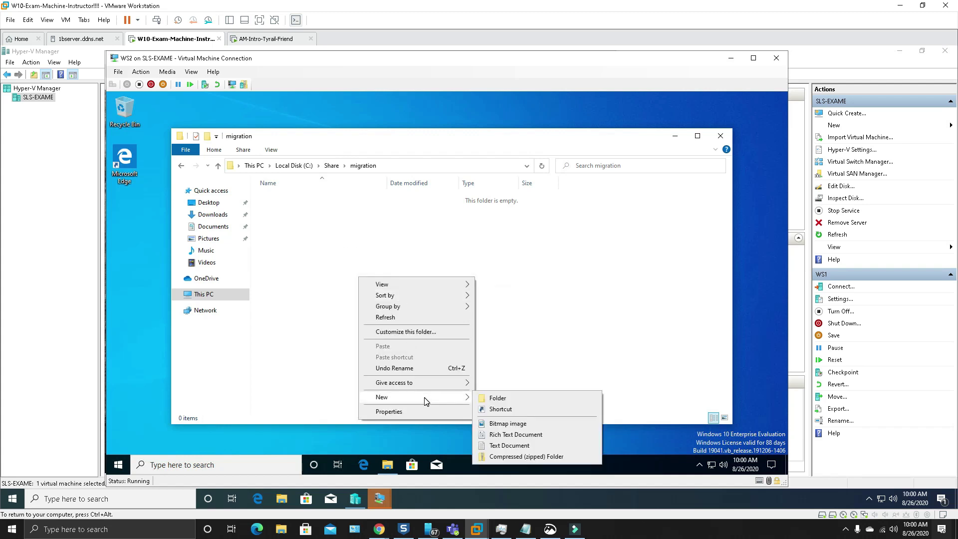
click(498, 398)
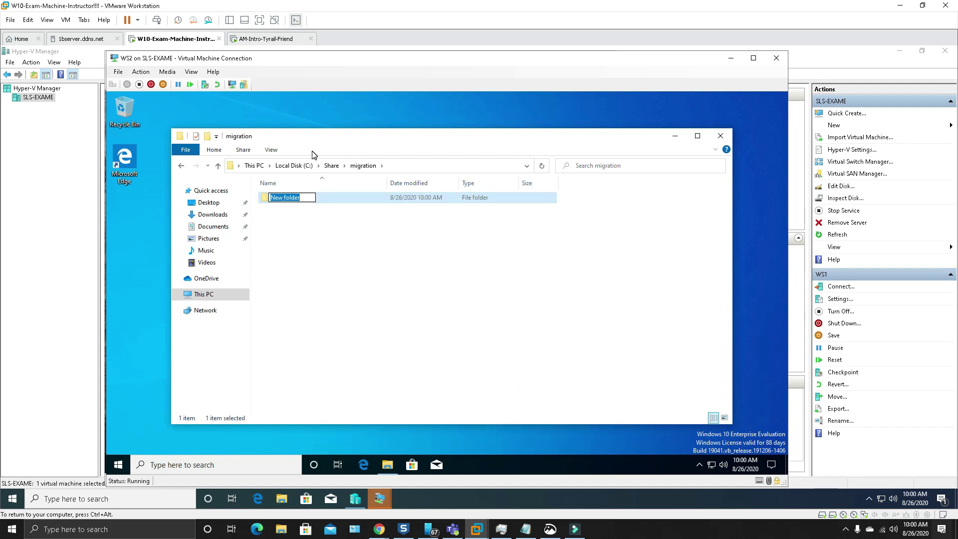
text(mystore)
click(372, 267)
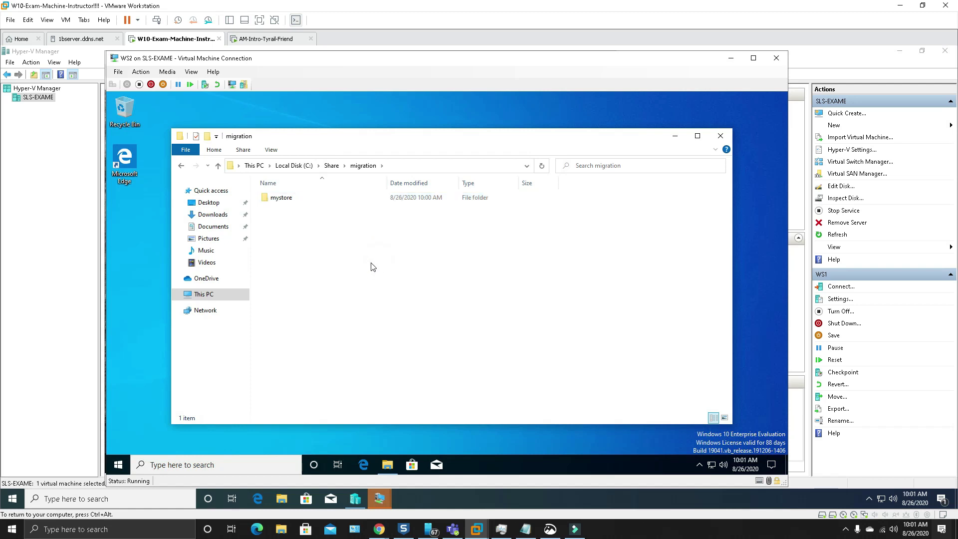
Step: Show the address as text C:\Share\migration, go back to C:, and open Share's Properties
right_click(420, 166)
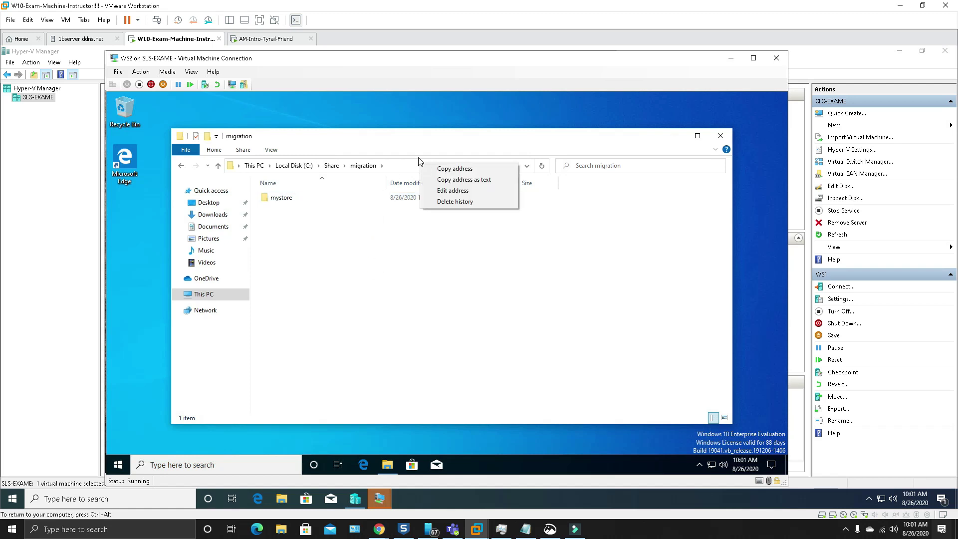
click(455, 190)
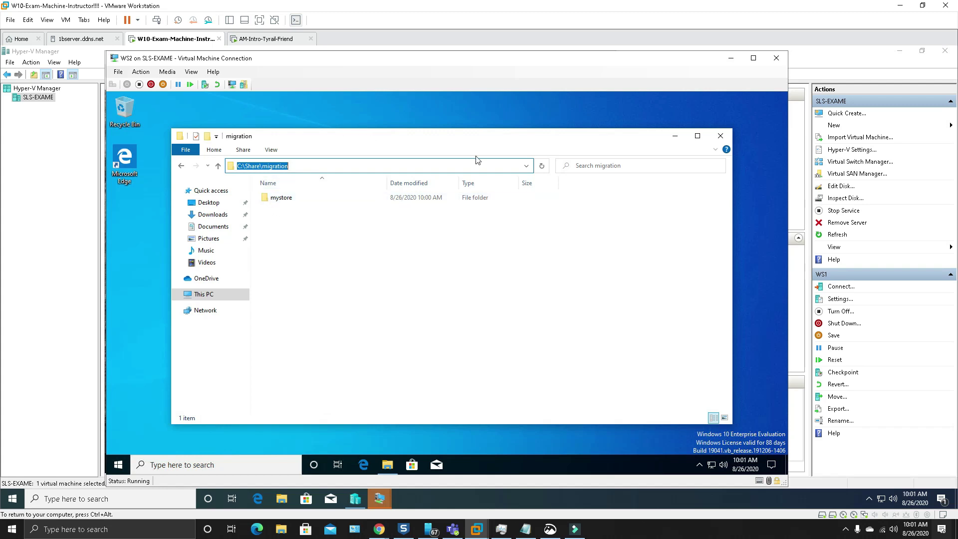
click(180, 166)
click(180, 166)
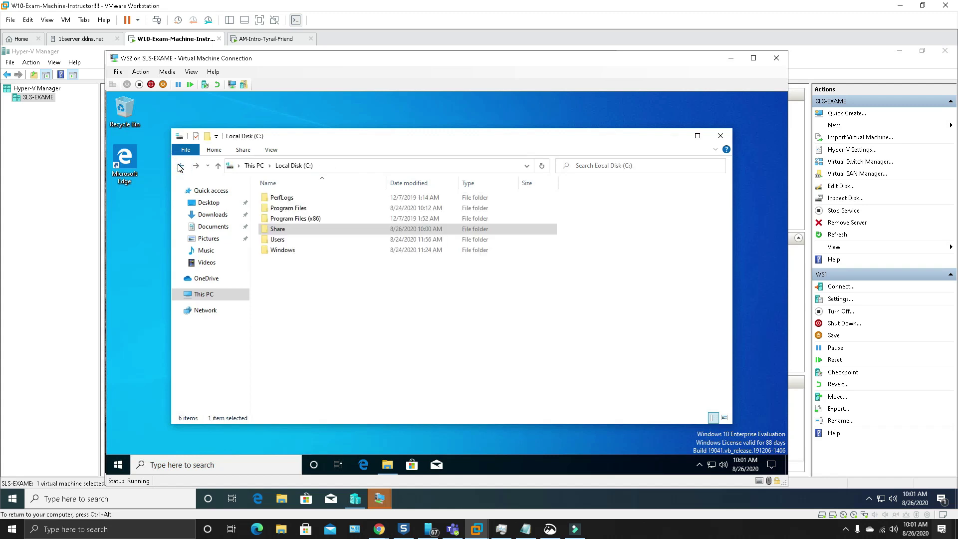
click(279, 229)
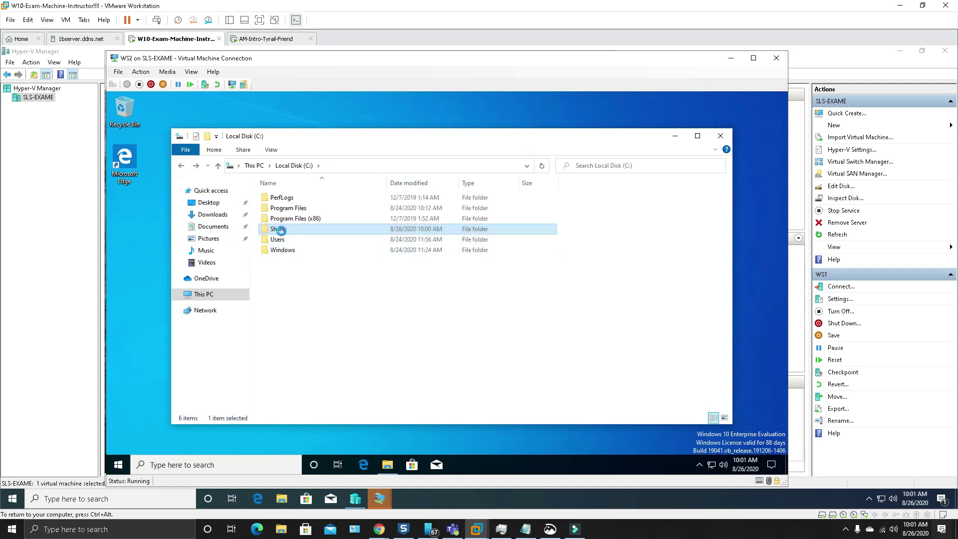
right_click(283, 231)
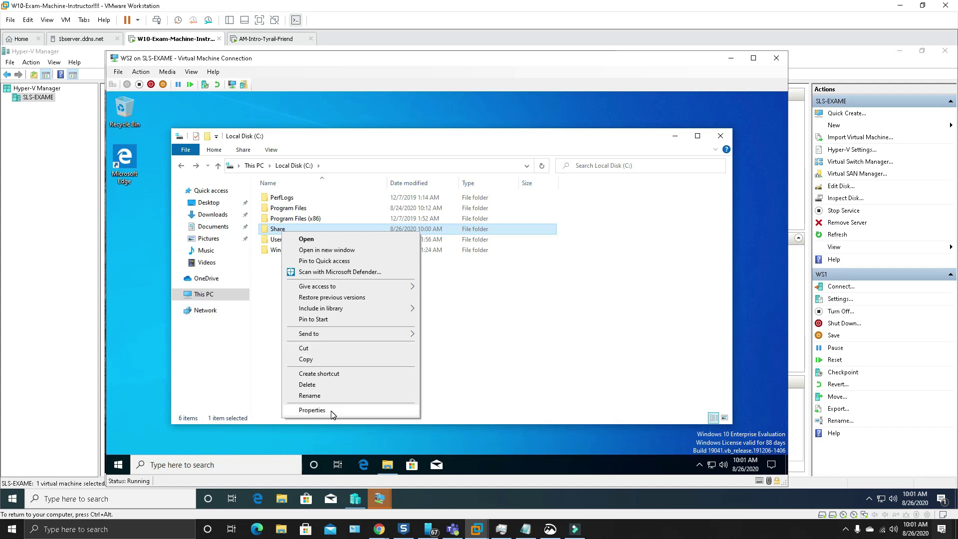
click(313, 411)
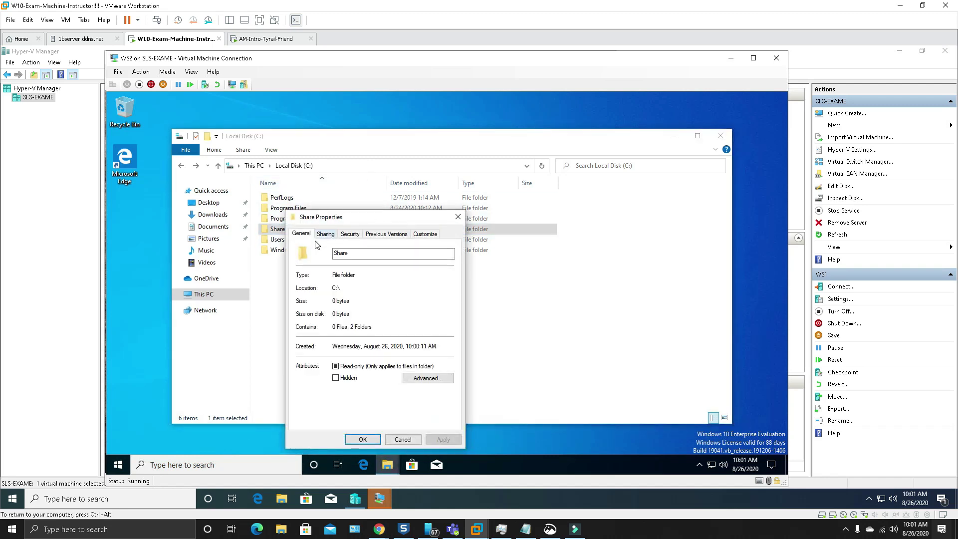
Step: From the Sharing tab, share C:\Share with Everyone at Read/Write, then close Properties
click(325, 233)
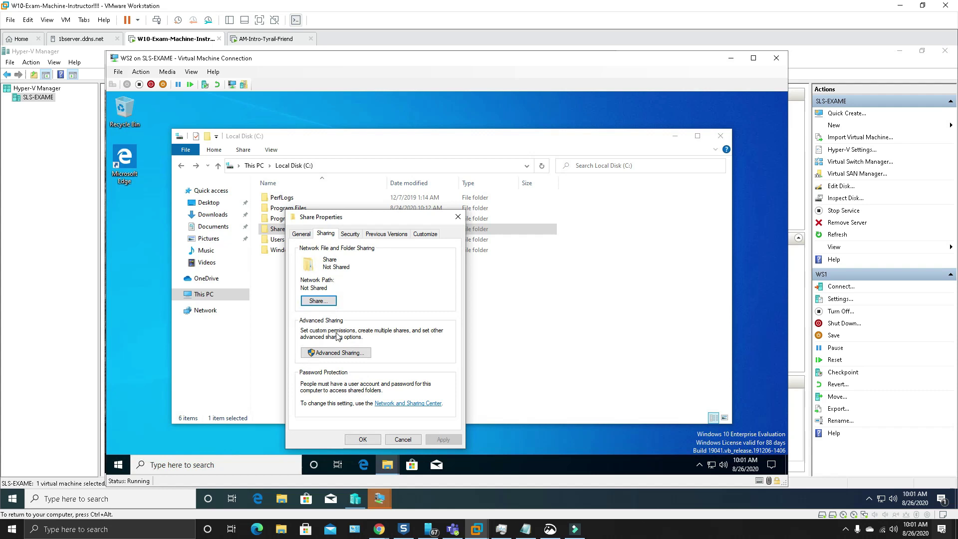
click(334, 357)
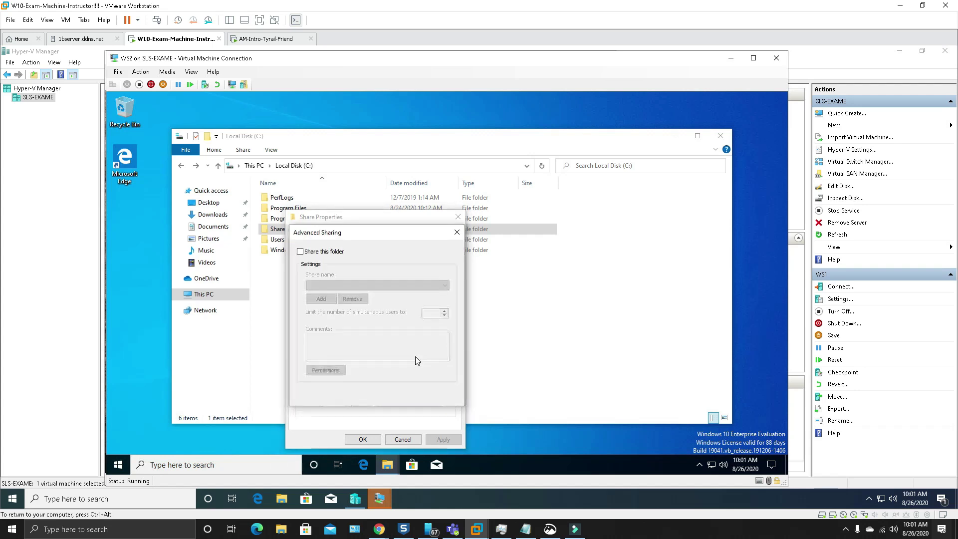
click(456, 232)
click(314, 300)
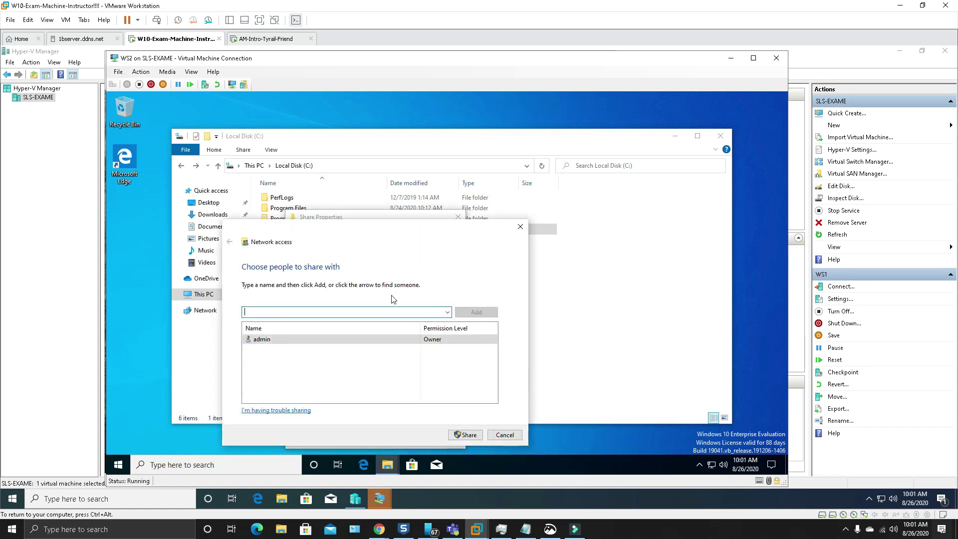
click(448, 312)
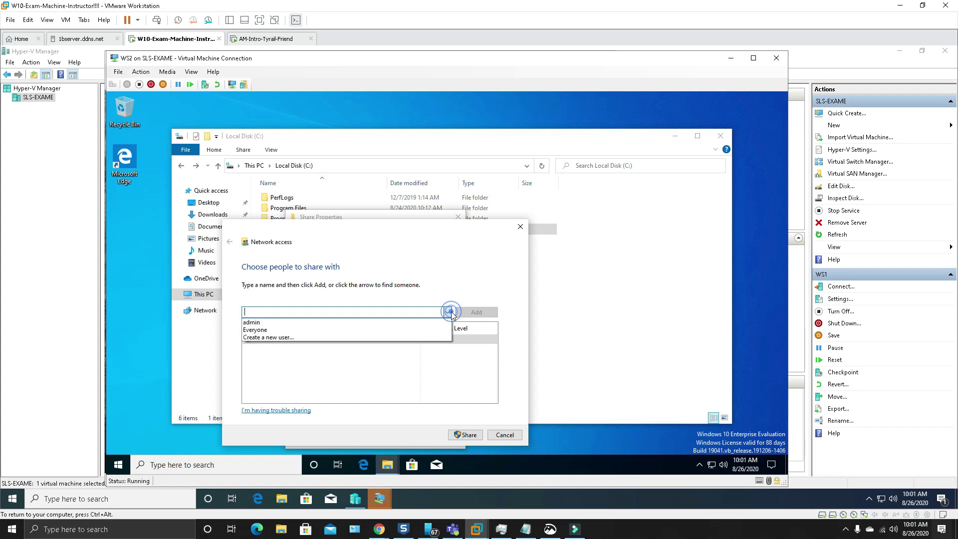
click(370, 331)
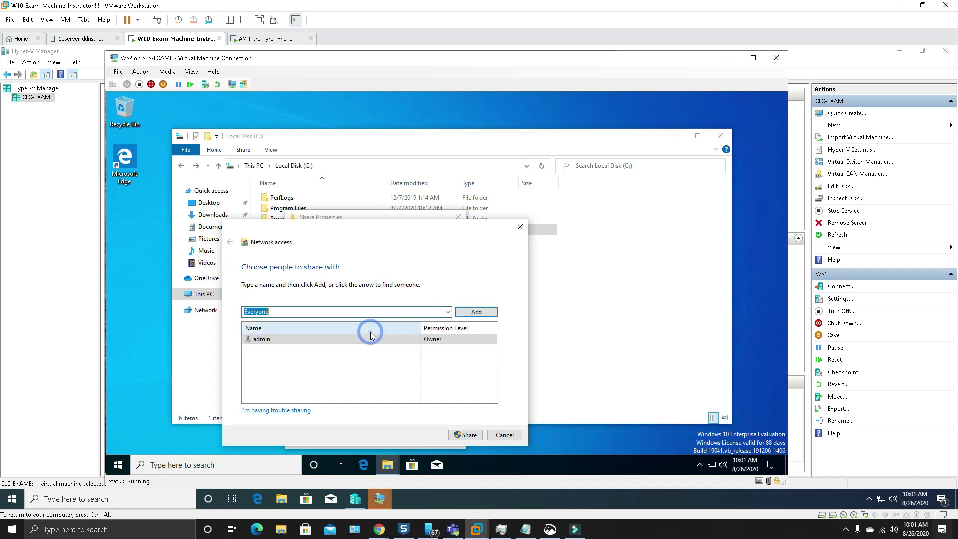
click(474, 313)
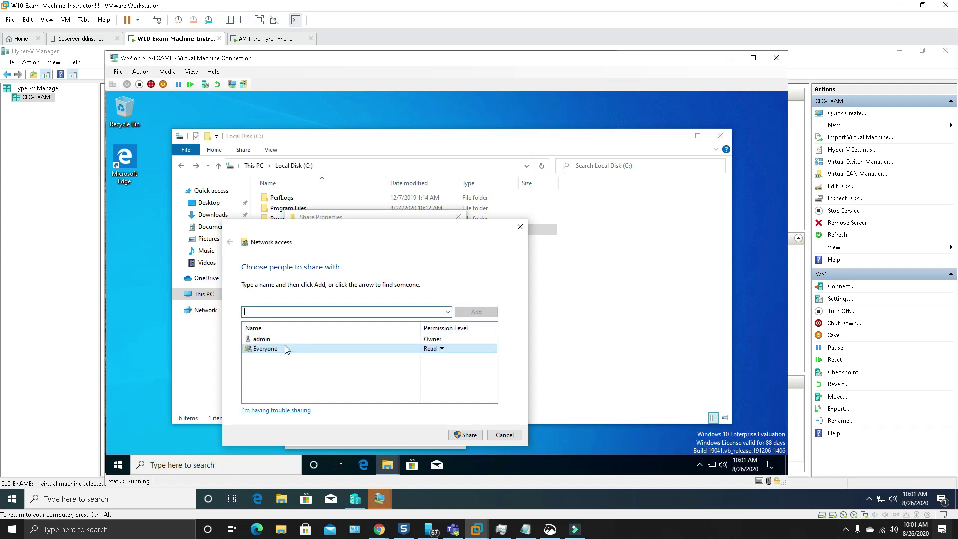
click(444, 350)
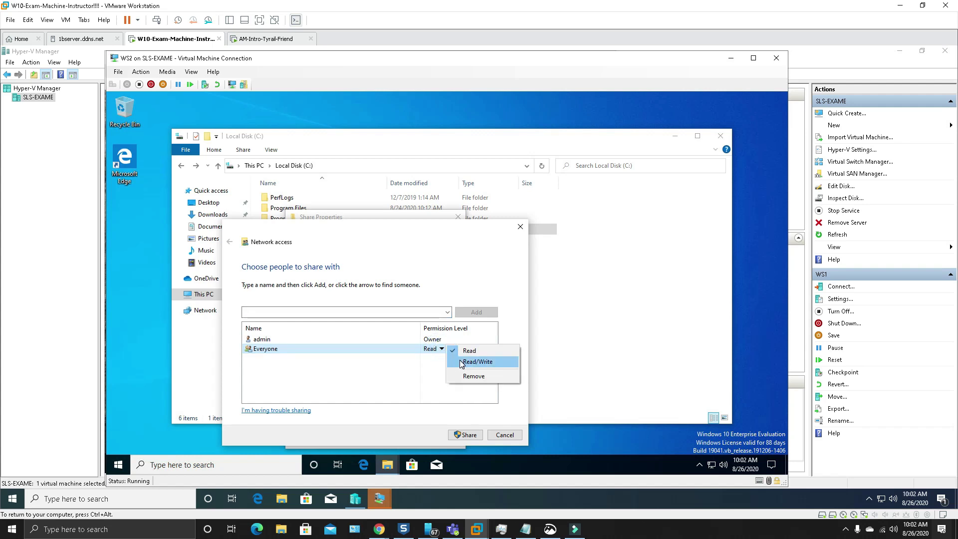
click(463, 362)
click(473, 435)
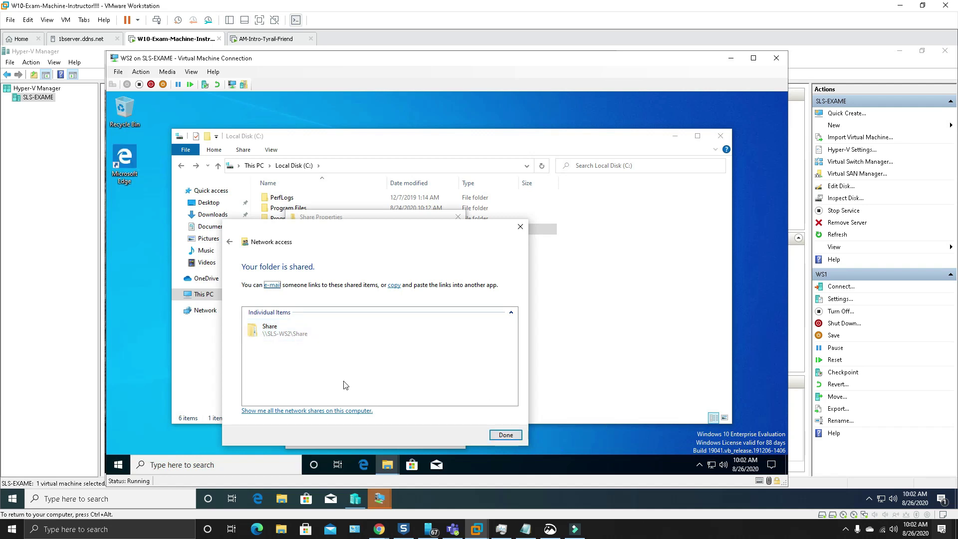
click(505, 436)
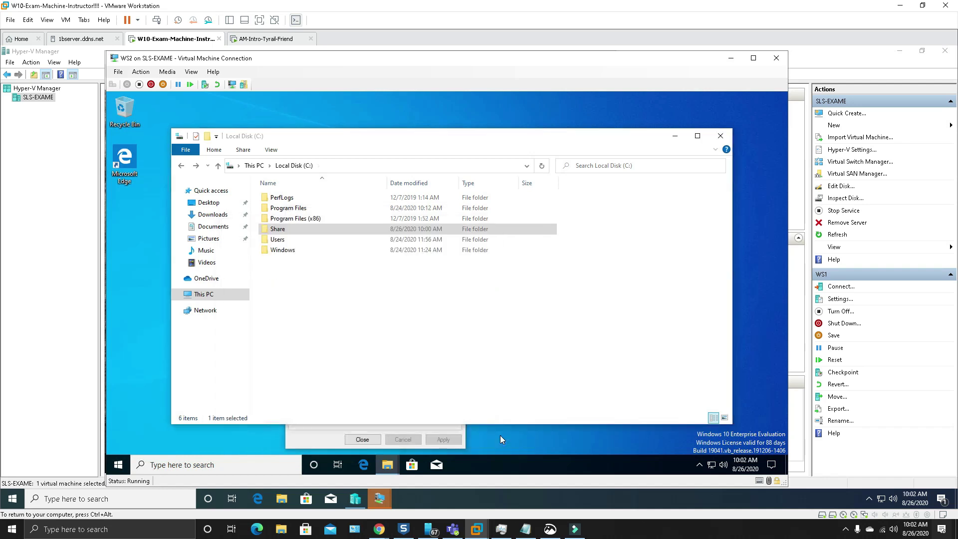
click(363, 438)
Step: Browse Network > SLS-WS2 > Share > migration and open the mystore folder
click(205, 310)
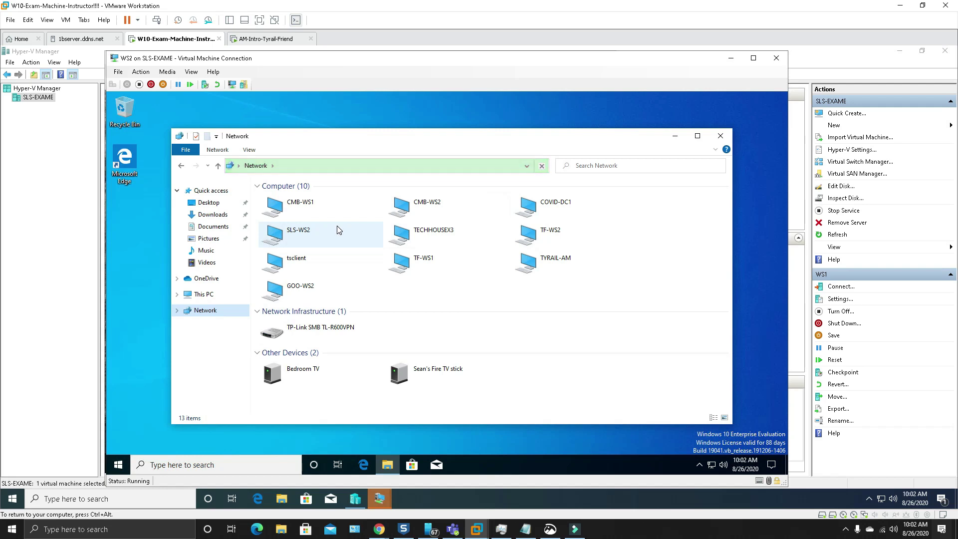
double_click(300, 230)
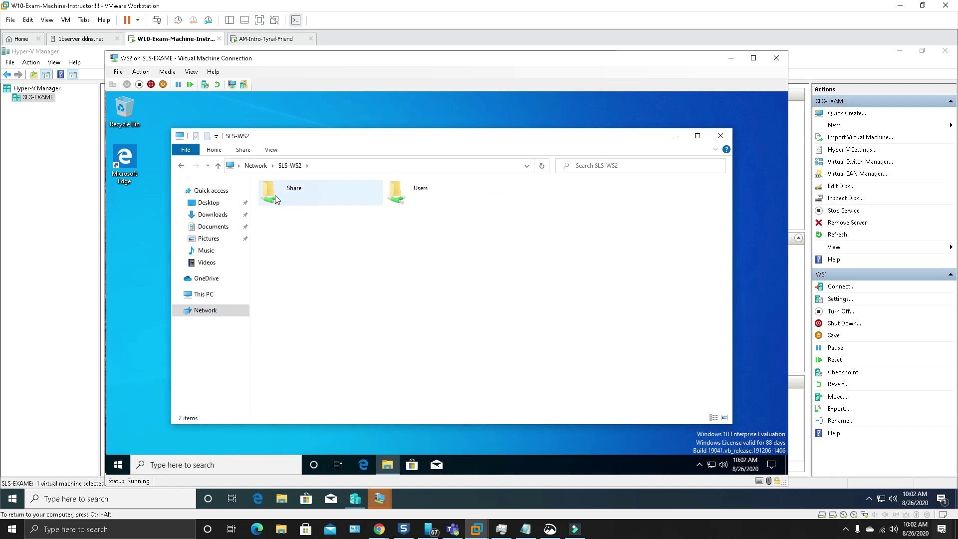
double_click(289, 193)
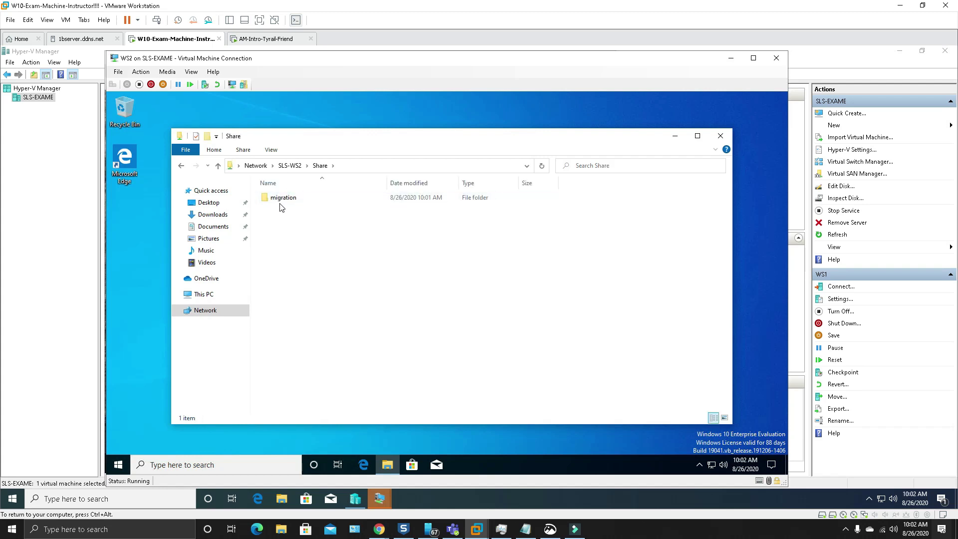
click(293, 200)
double_click(293, 200)
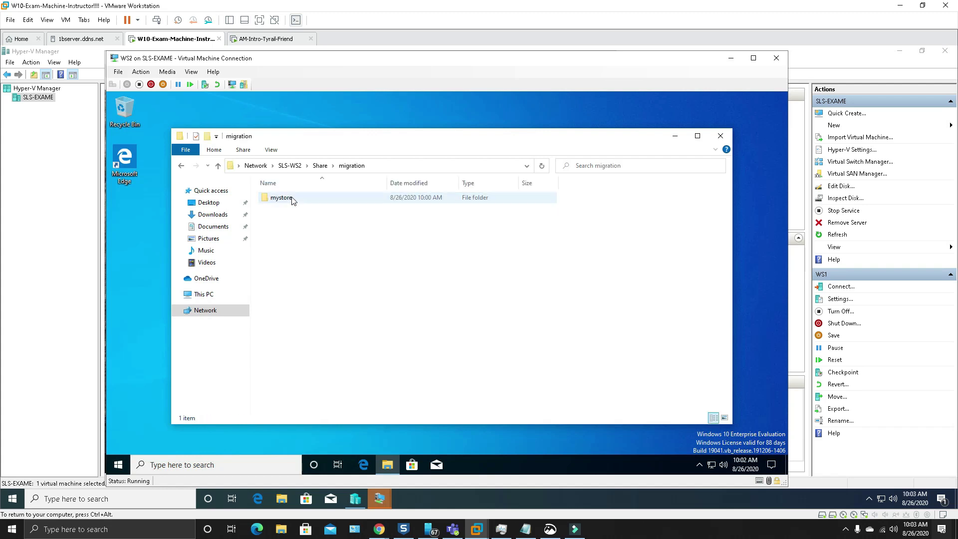
click(284, 199)
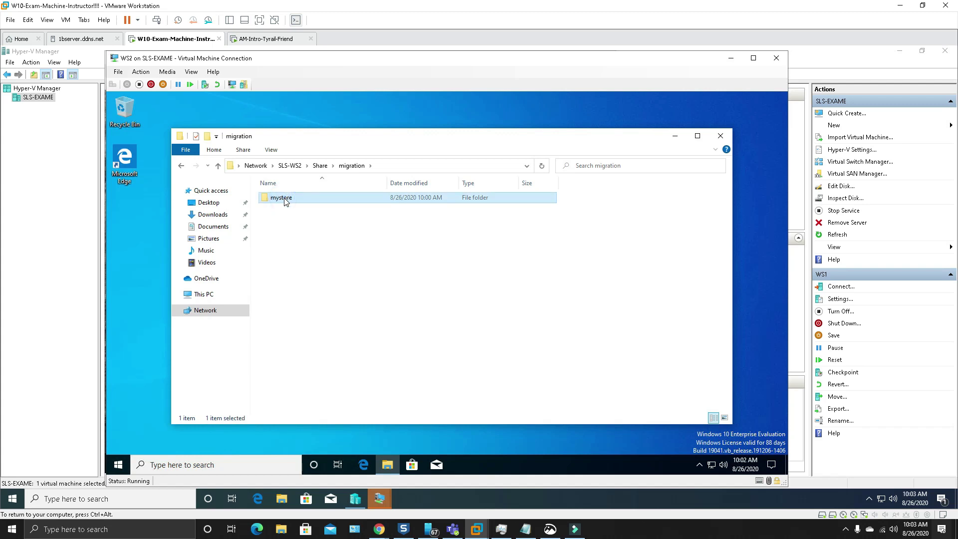
double_click(285, 200)
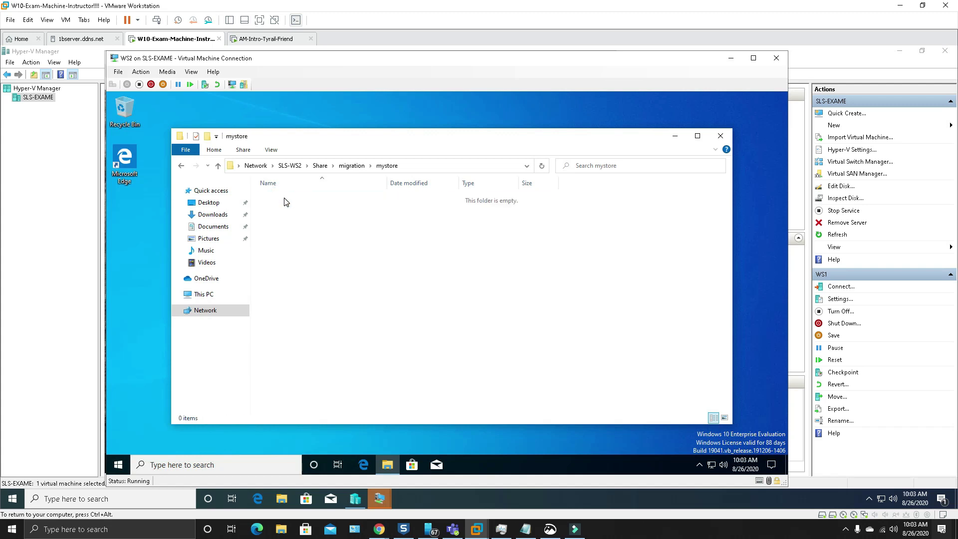
Step: Display the \\SLS-WS2\Share\migration\mystore path as text, then minimize the WS2 console
right_click(391, 166)
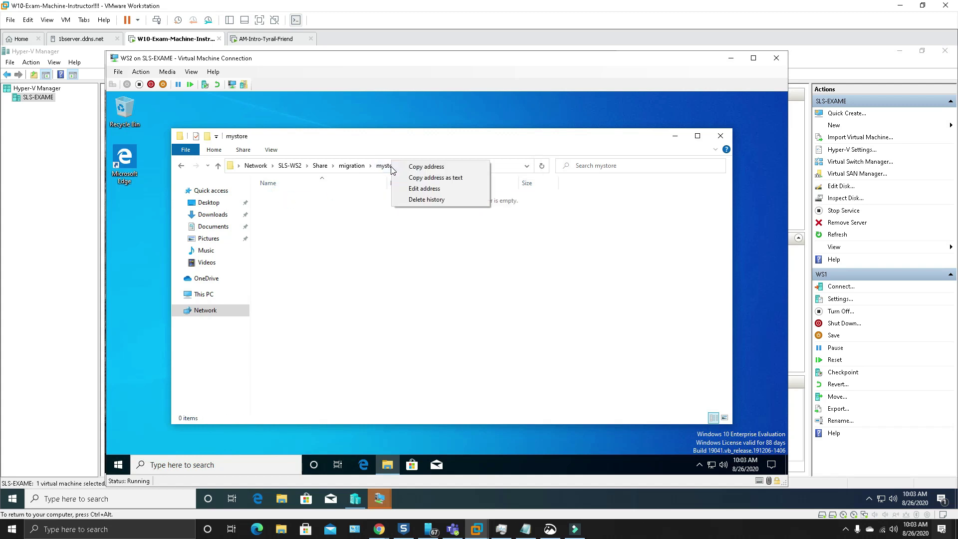
click(425, 188)
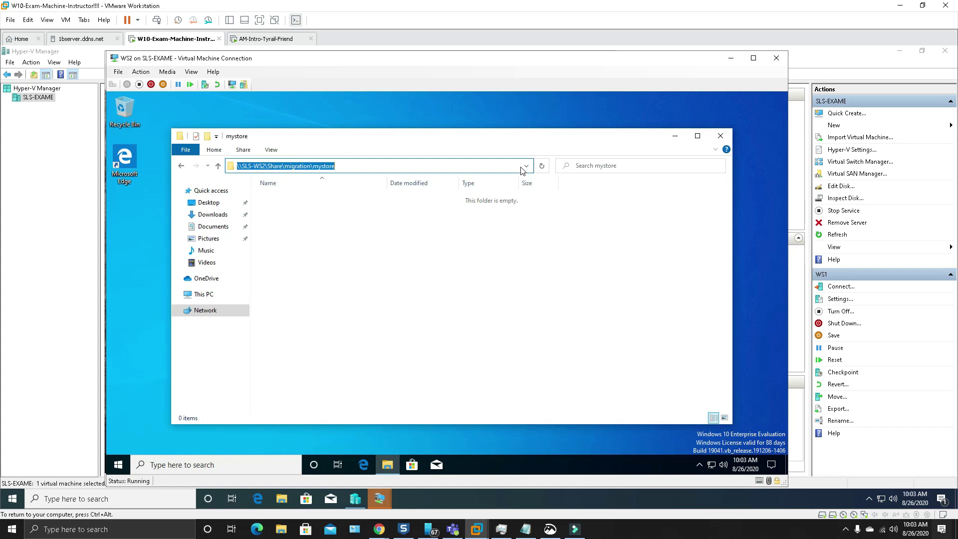
click(542, 165)
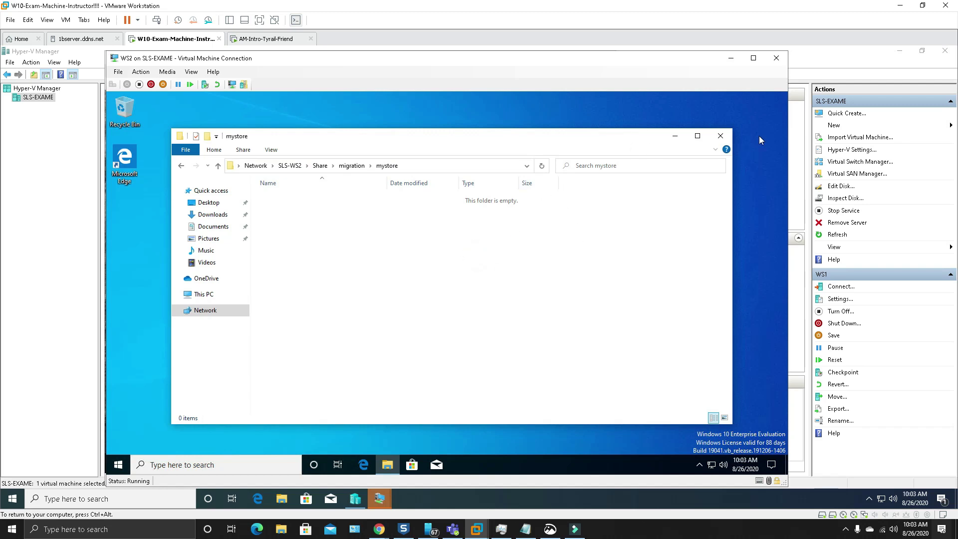
click(731, 61)
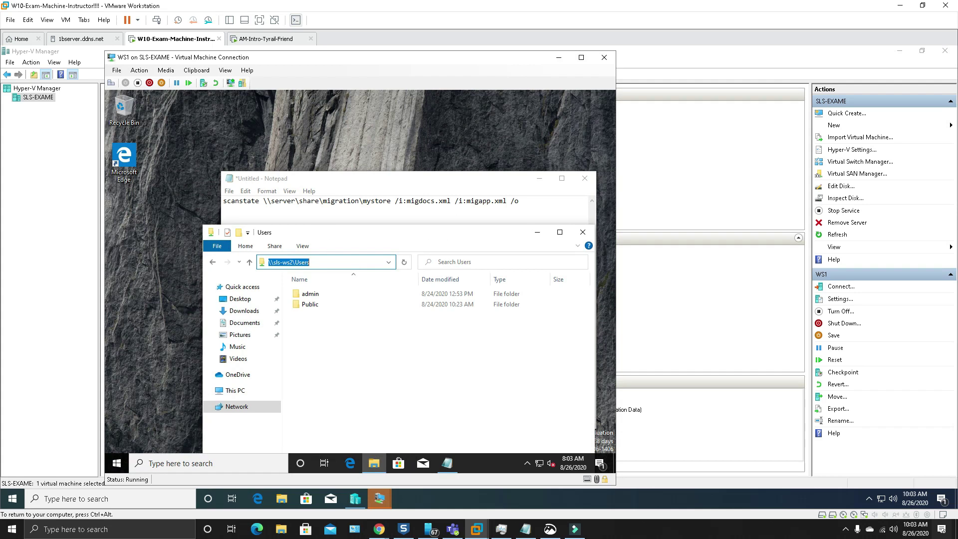
Step: On WS1, browse to sls-ws2 > Share > migration > mystore and copy its network path
click(213, 262)
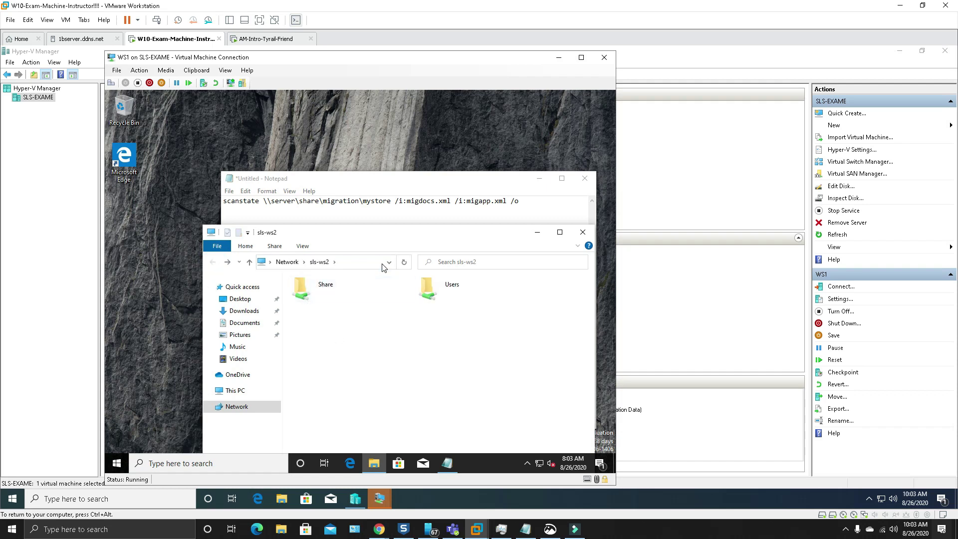
double_click(322, 282)
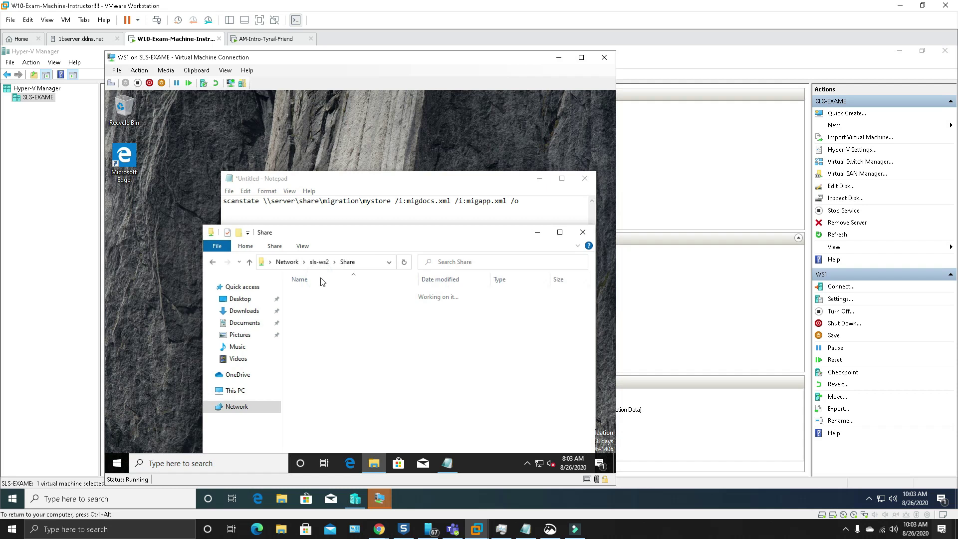
double_click(321, 298)
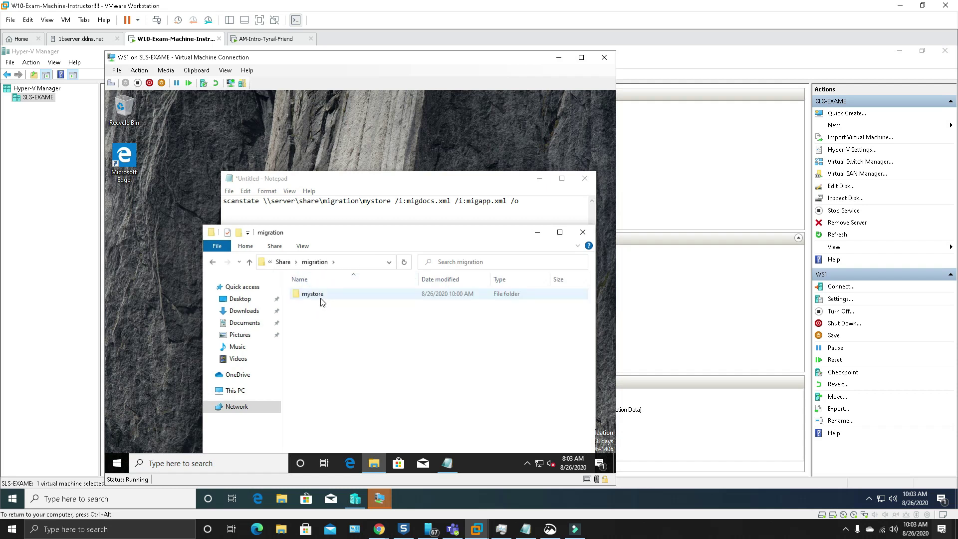
double_click(322, 297)
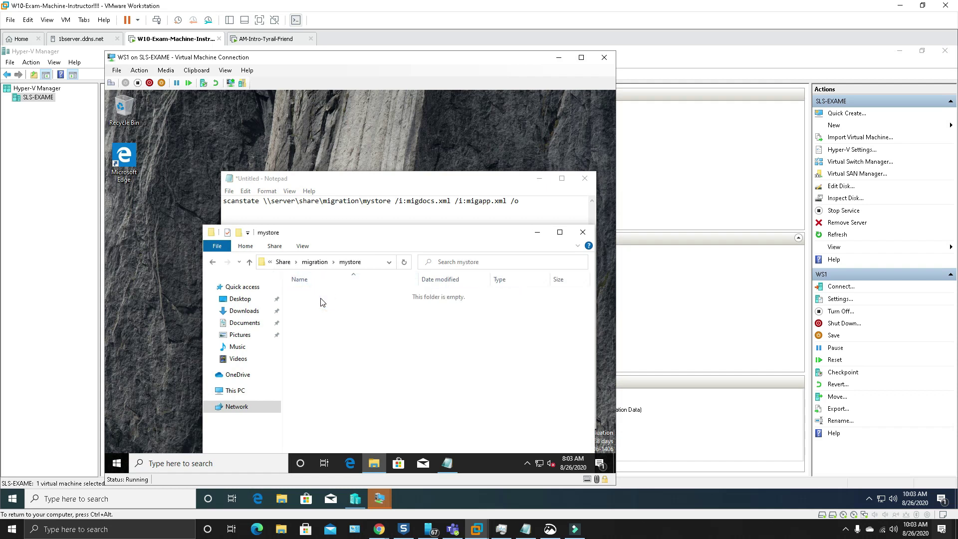
right_click(372, 263)
click(402, 290)
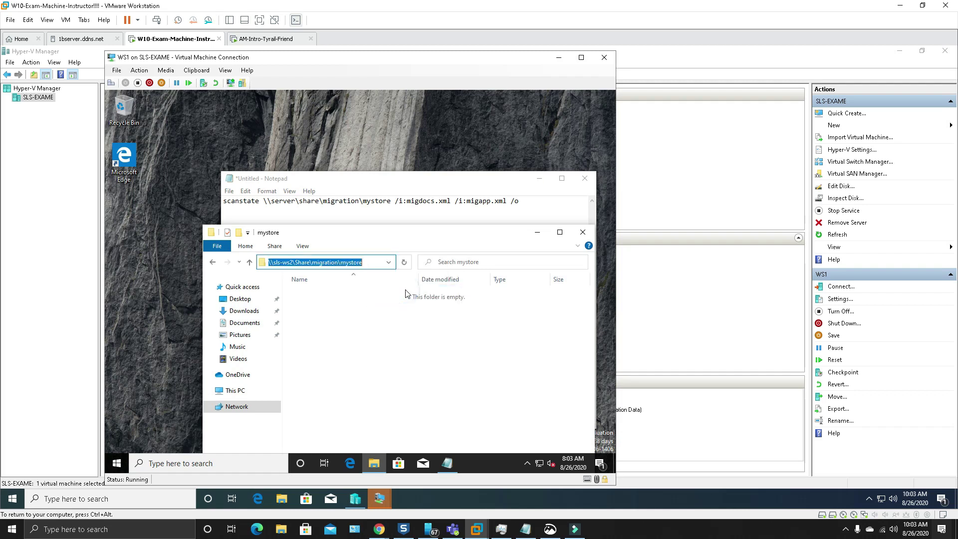
right_click(345, 262)
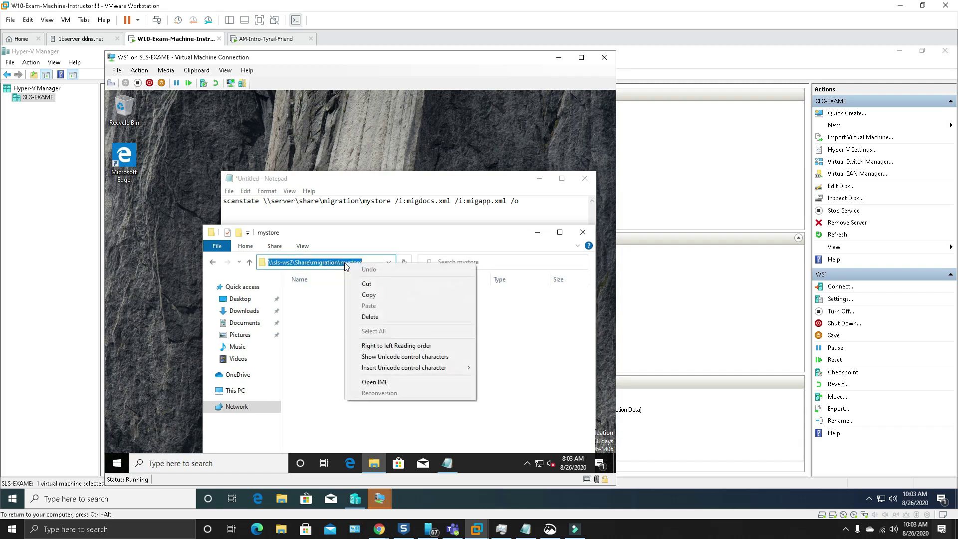
click(368, 296)
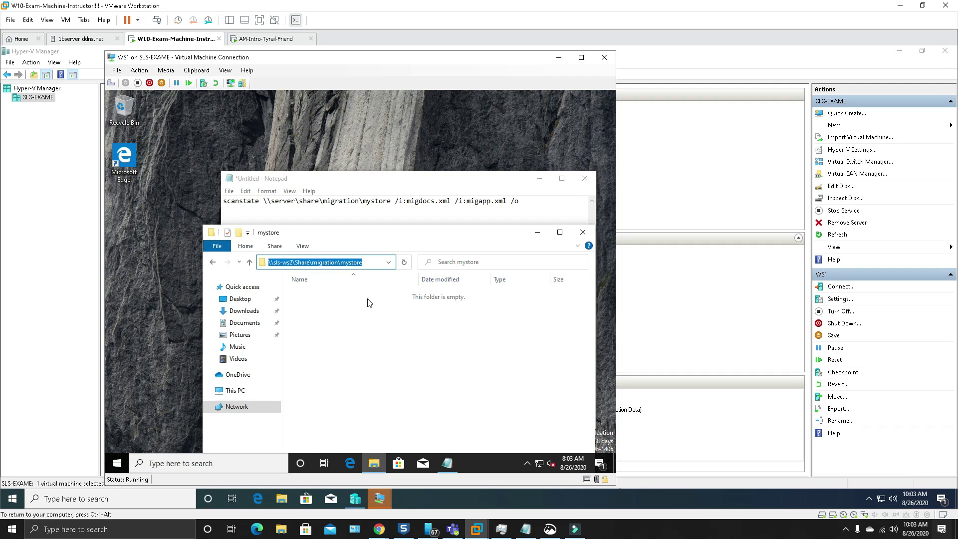
Step: Paste the copied path over \\server\share\migration\mystore in the Notepad scanstate command
click(447, 462)
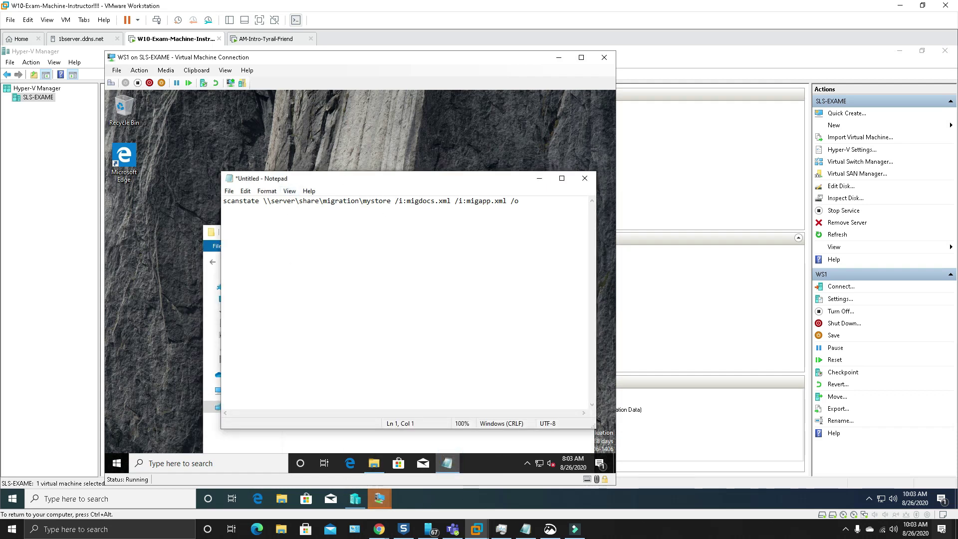
drag(392, 201, 264, 201)
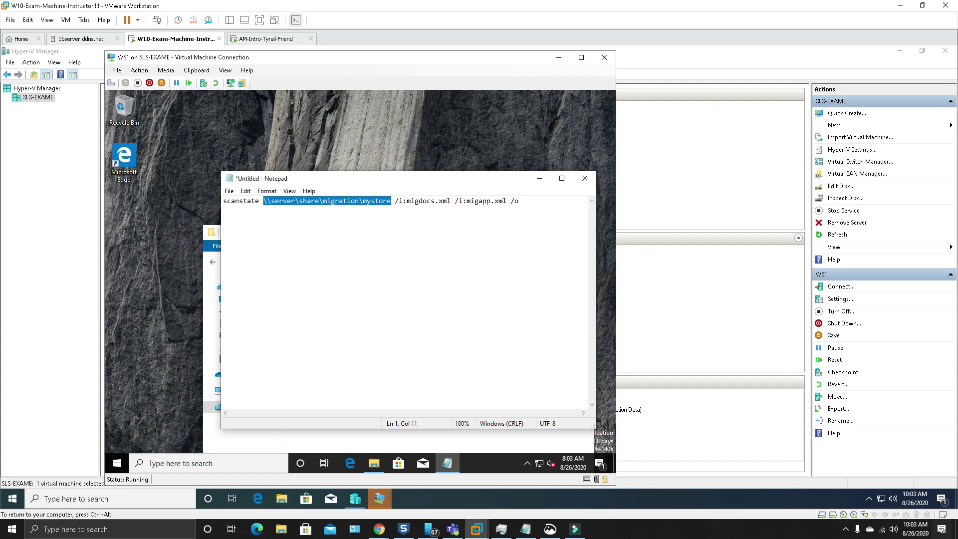
right_click(263, 201)
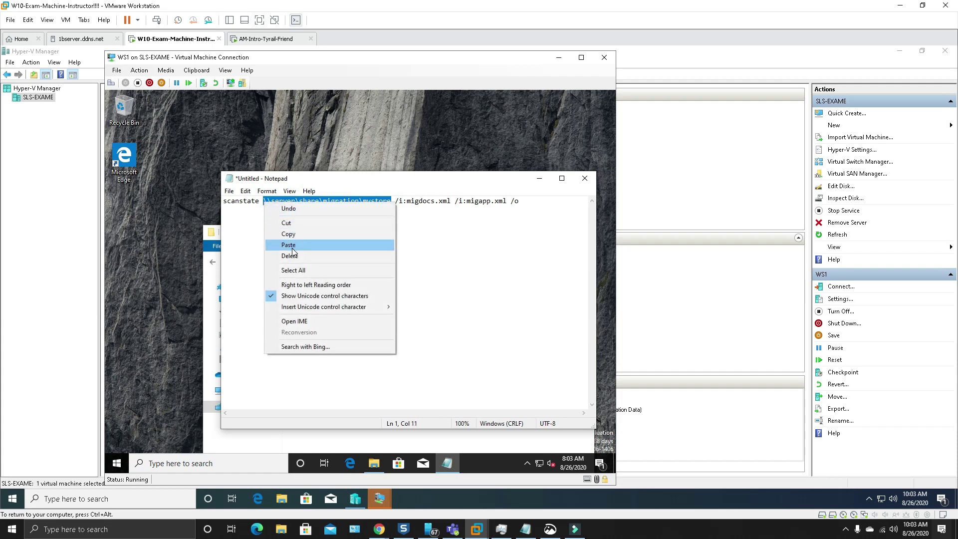
click(293, 245)
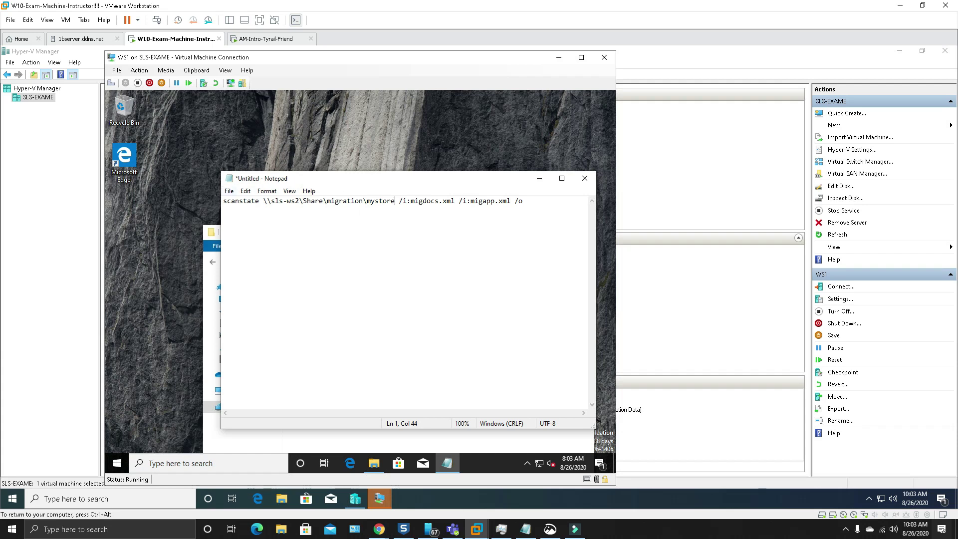
click(454, 201)
click(524, 200)
click(363, 201)
click(280, 201)
drag(523, 201, 224, 201)
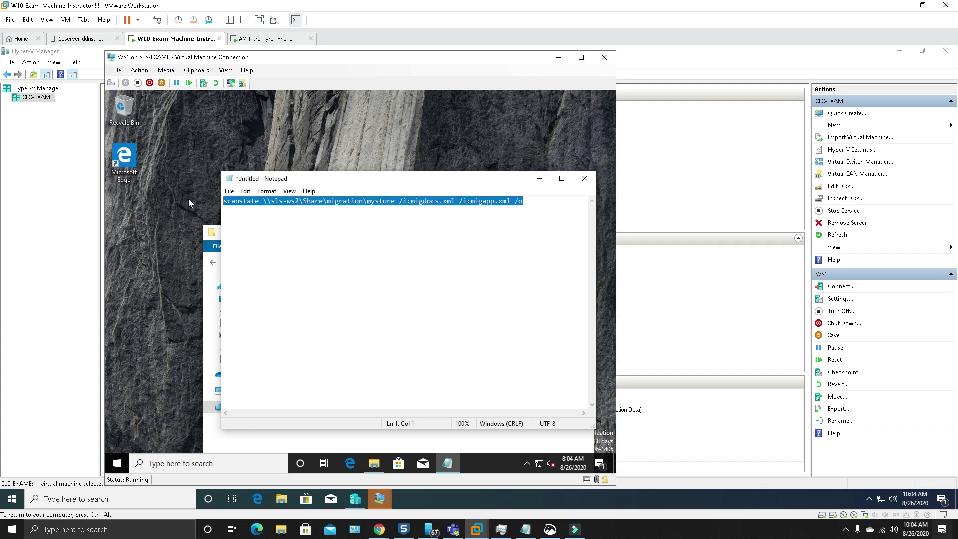
drag(306, 179, 259, 109)
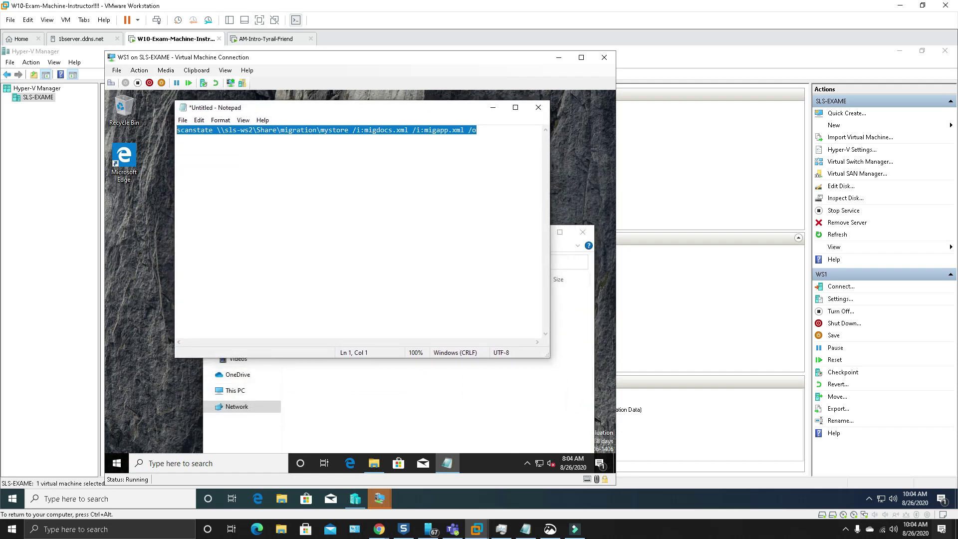
Step: Launch Windows PowerShell (Admin) from the Start button's context menu and approve the prompt
click(117, 465)
right_click(118, 465)
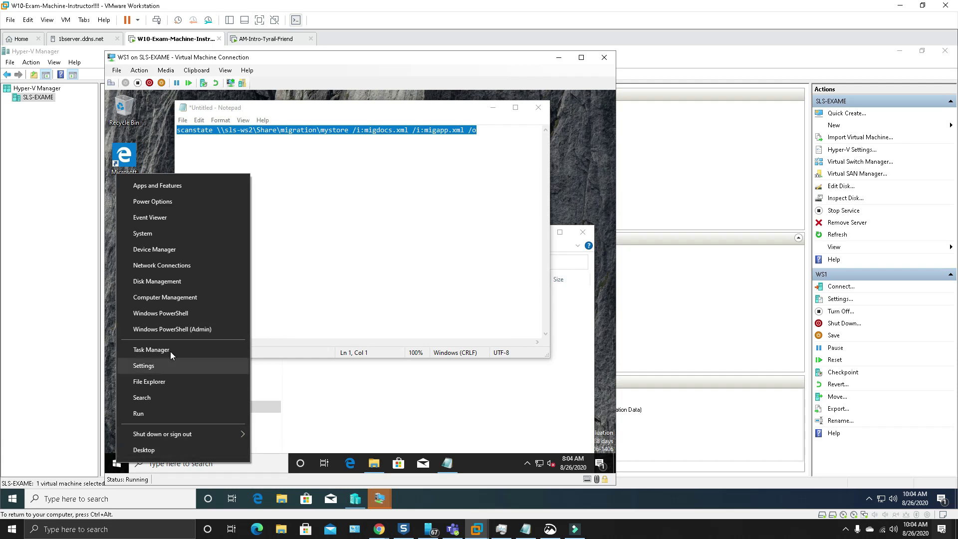
click(170, 330)
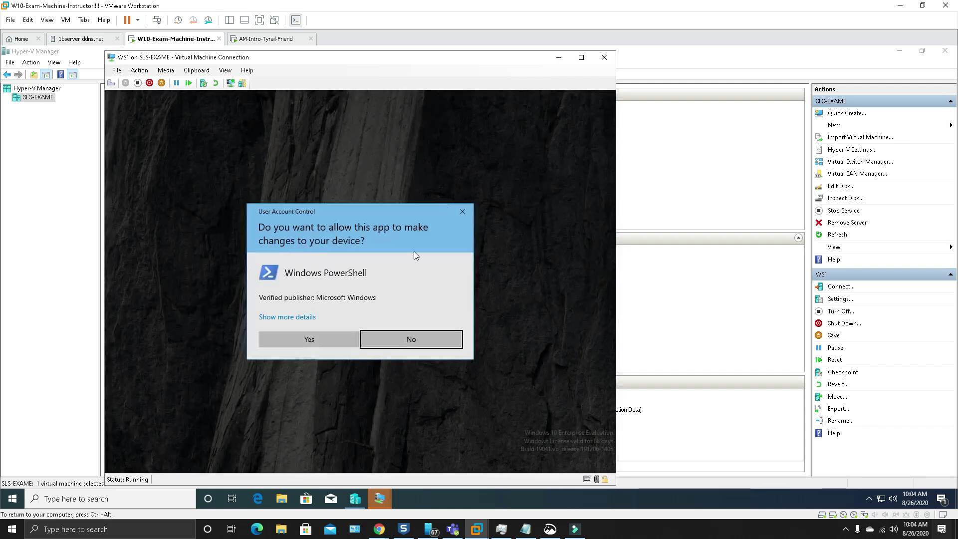
click(315, 340)
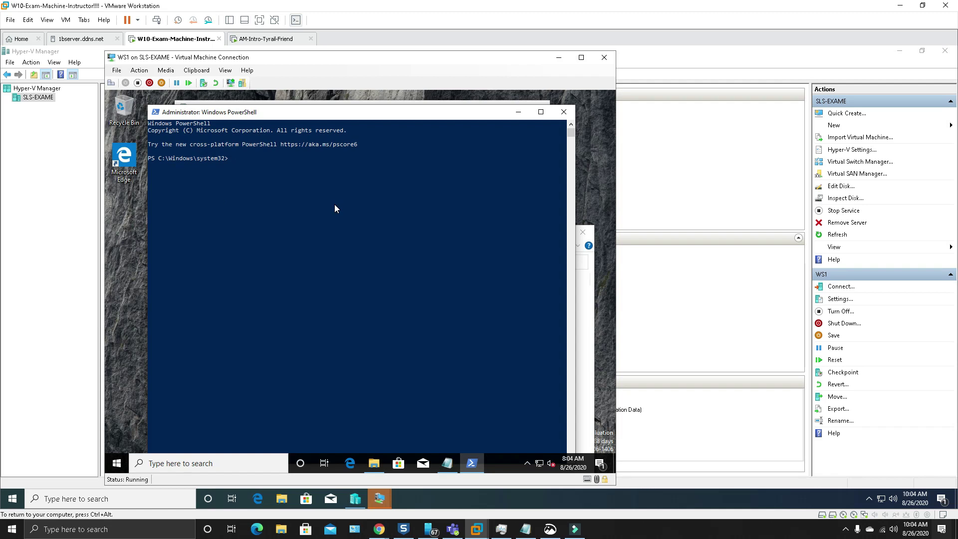
Step: Run cd\ and cmd, then type the scanstate command targeting \sls-ws2\Share\migration\mystore
text(cd\)
key(Return)
text(cmd)
key(Return)
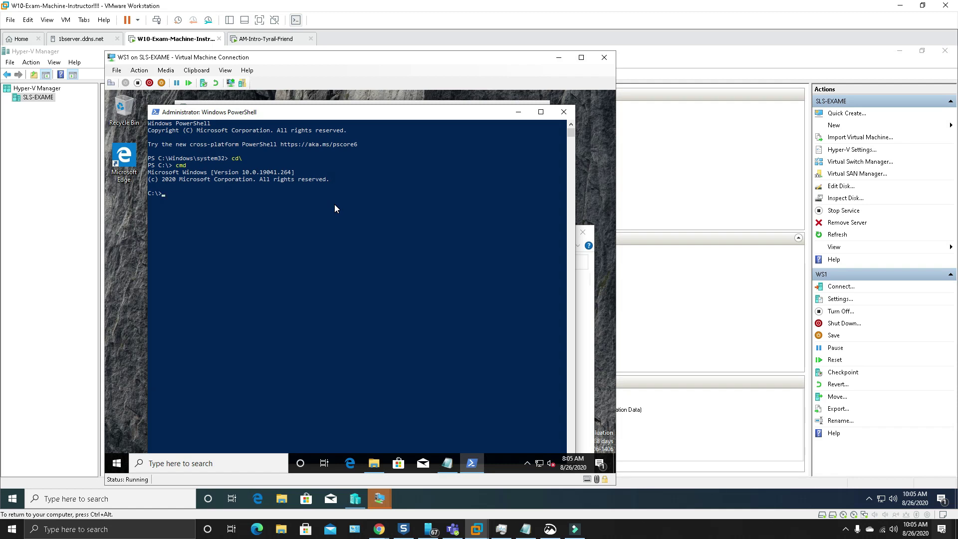
text(scanstate \sls-ws2\Share\migration\mystore /i:migdocs.xml /i:migapp.xml /o)
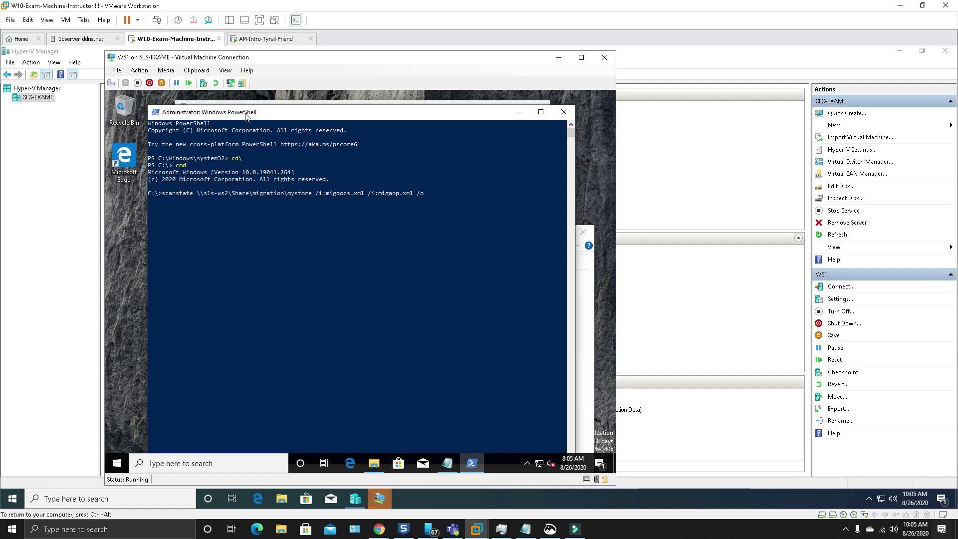
click(273, 45)
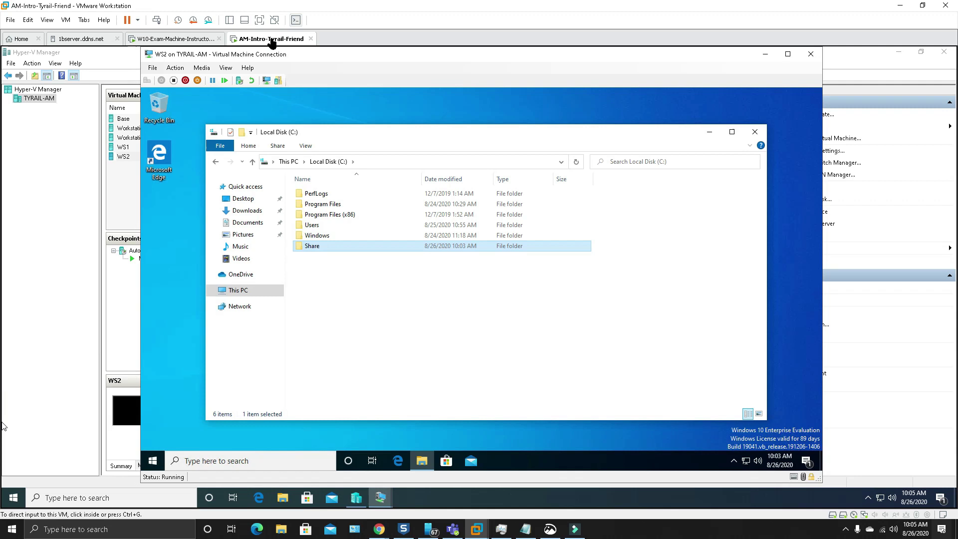
click(165, 39)
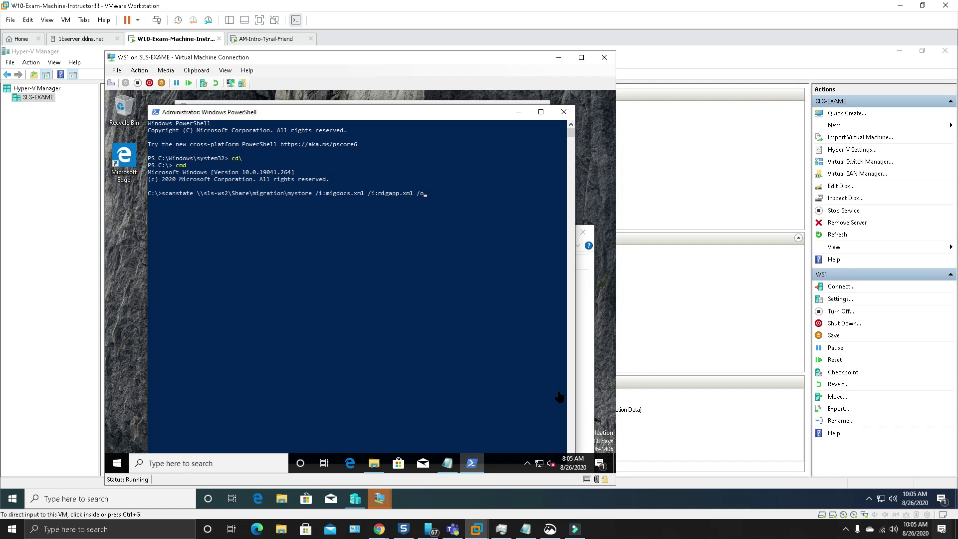
Step: Run scanstate, which fails as not recognized, then minimize PowerShell to reveal Notepad
click(498, 312)
key(Return)
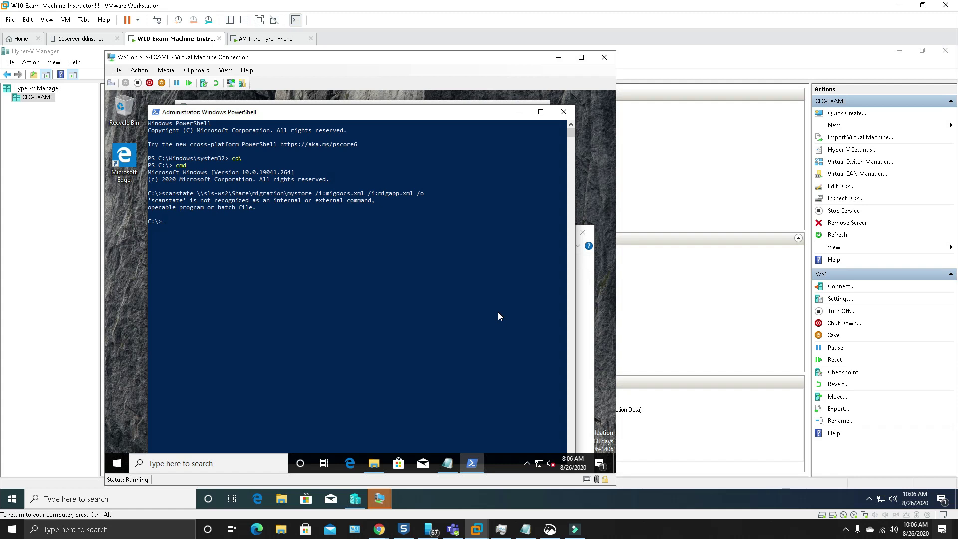
key(Tab)
key(Tab)
key(Tab)
key(Tab)
key(Tab)
key(Tab)
key(Tab)
key(Tab)
key(Tab)
key(Tab)
key(Tab)
key(Tab)
key(Tab)
key(Tab)
key(Tab)
key(Tab)
key(Tab)
key(Tab)
key(Tab)
key(Tab)
key(Tab)
key(Tab)
key(Tab)
key(Tab)
key(Tab)
key(Tab)
key(Tab)
key(Tab)
key(Tab)
key(Tab)
key(Tab)
key(Tab)
key(Tab)
key(Tab)
key(Tab)
key(Tab)
key(Tab)
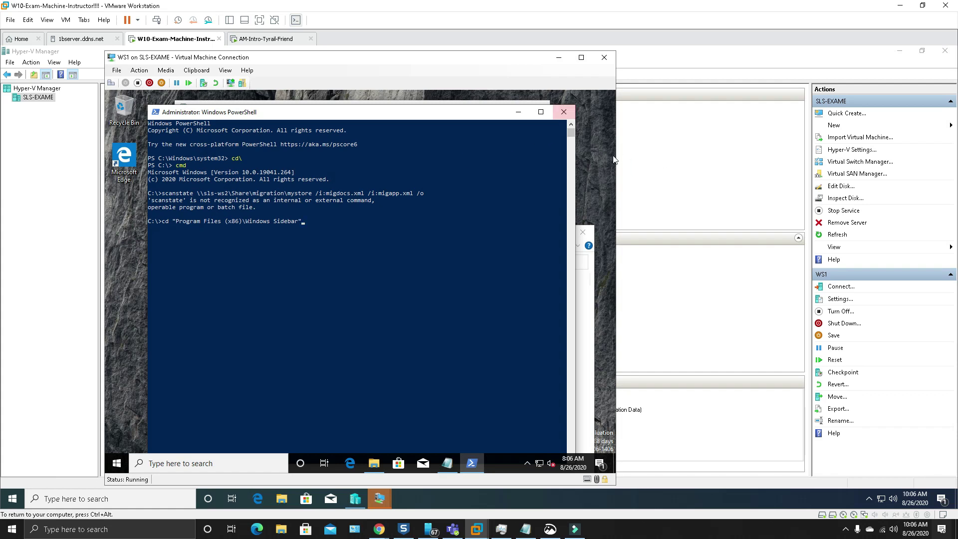
click(519, 111)
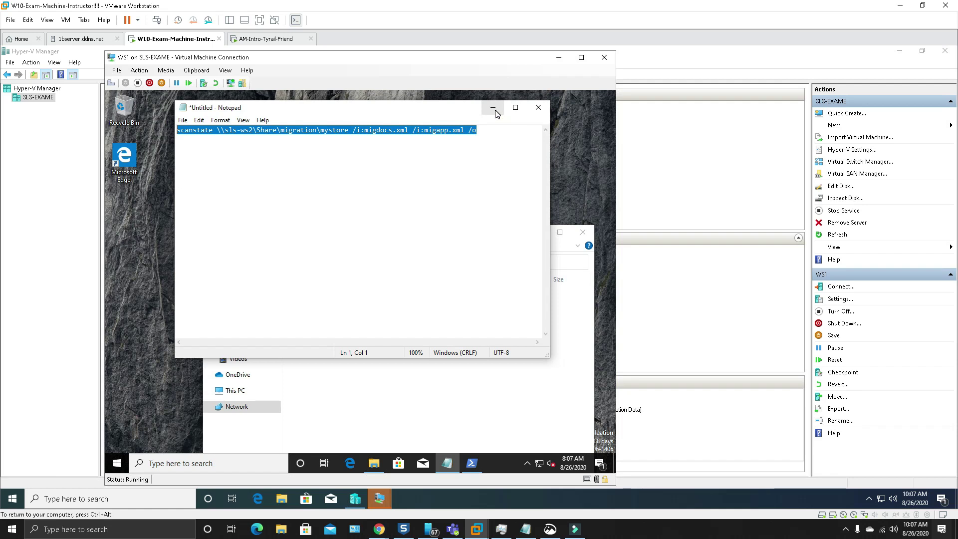
Step: Minimize Notepad and return to the mystore folder on the VM desktop
click(493, 108)
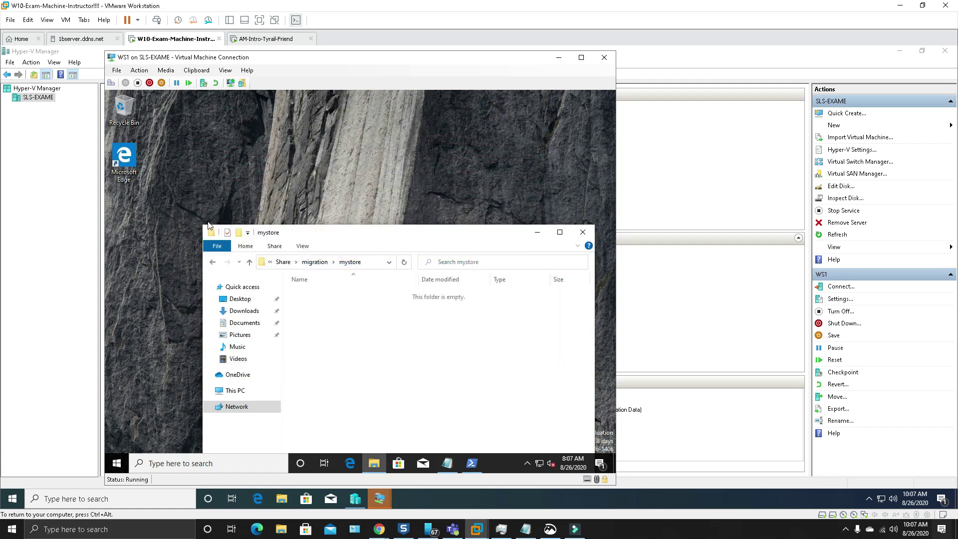
click(160, 379)
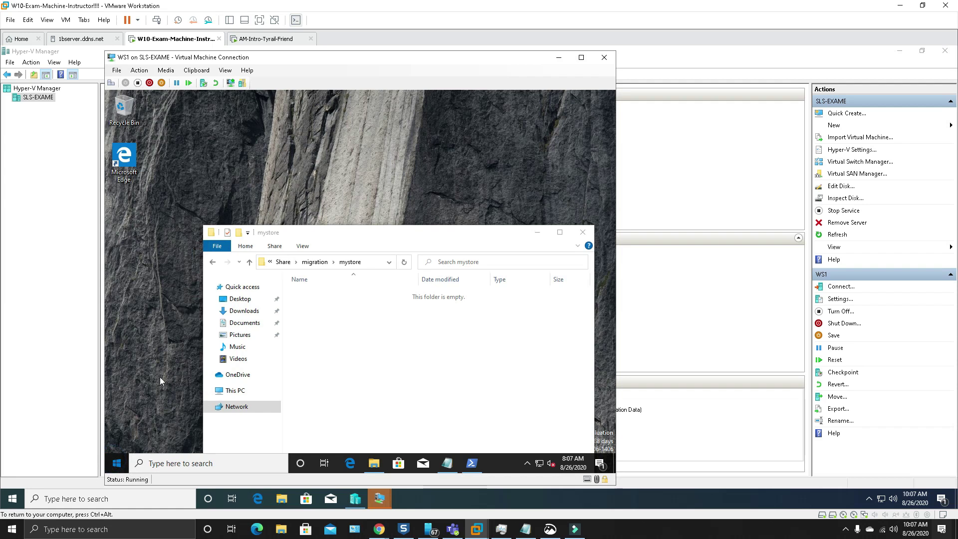
key(super)
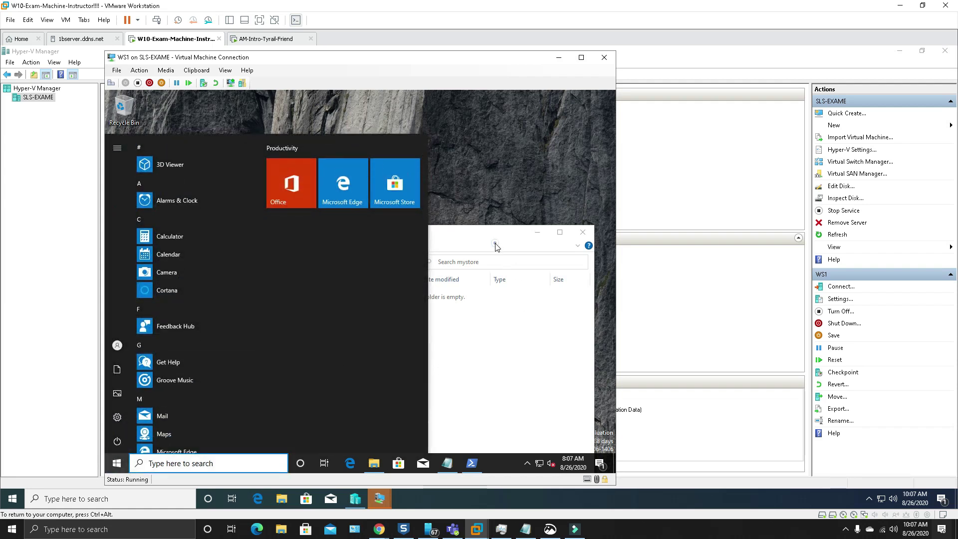
click(496, 247)
Step: Browse the network, try opening TECHHOUSEX3, and dismiss the 'Windows cannot access' error
click(230, 408)
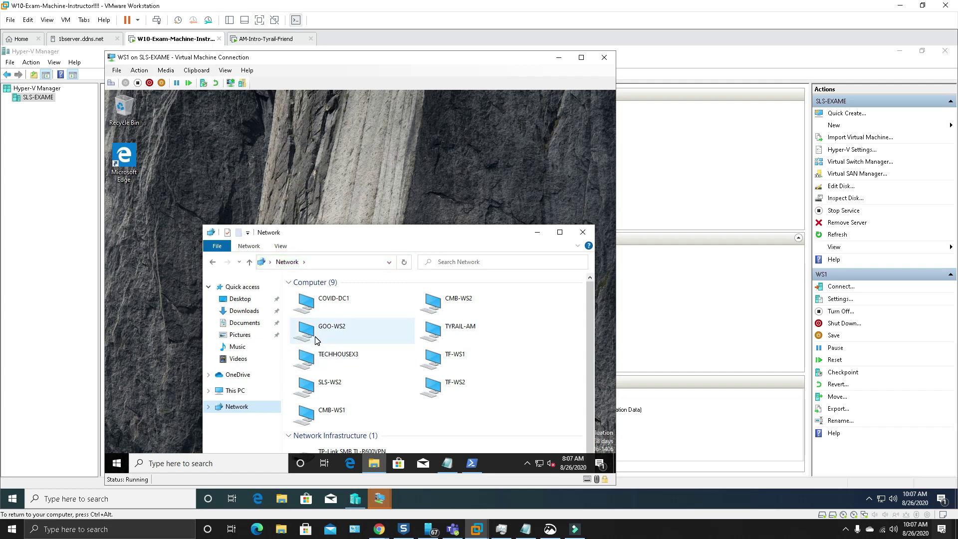
double_click(333, 355)
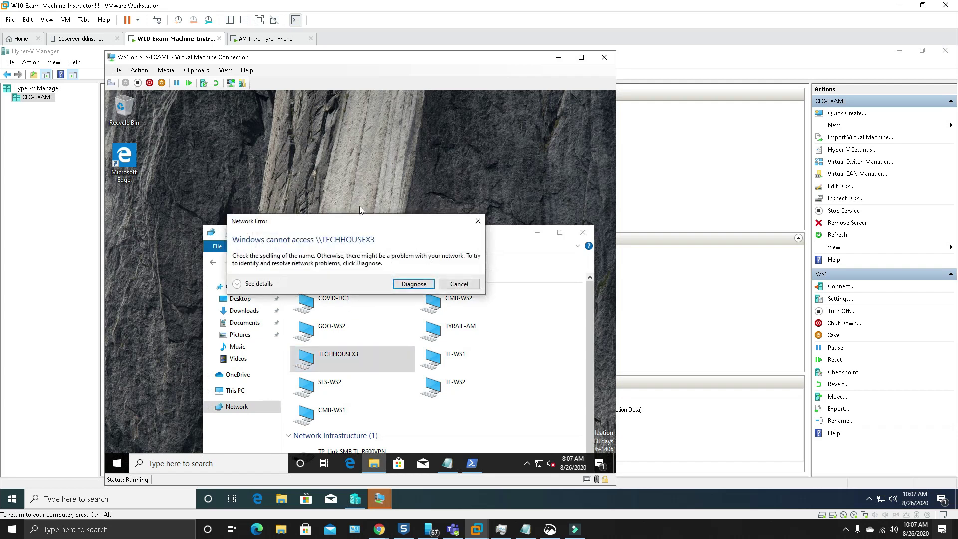
click(480, 224)
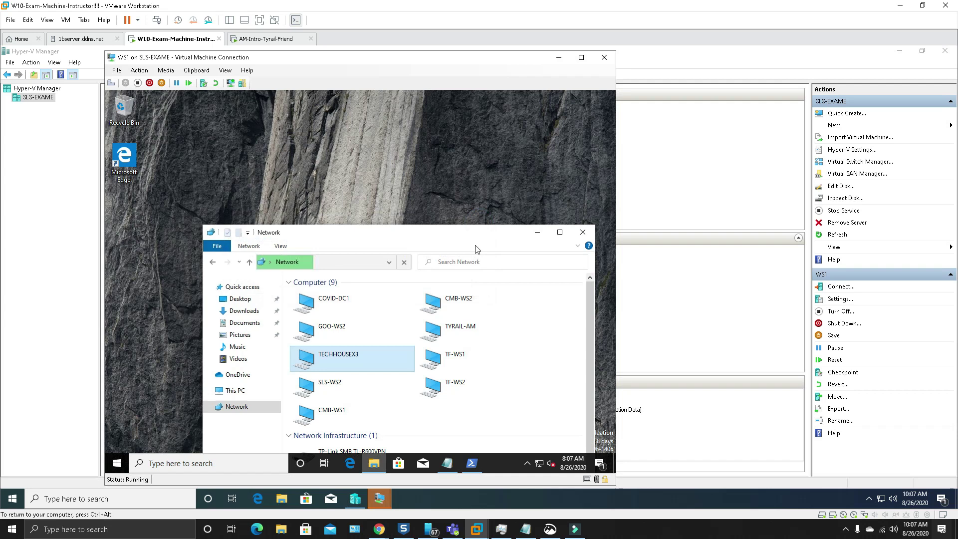
right_click(540, 466)
click(532, 455)
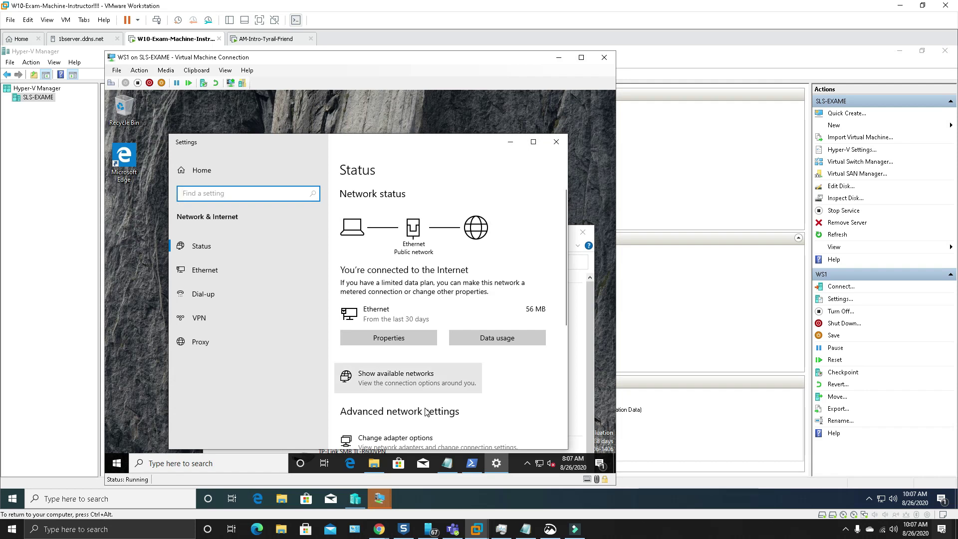
scroll(399, 374, down, 2)
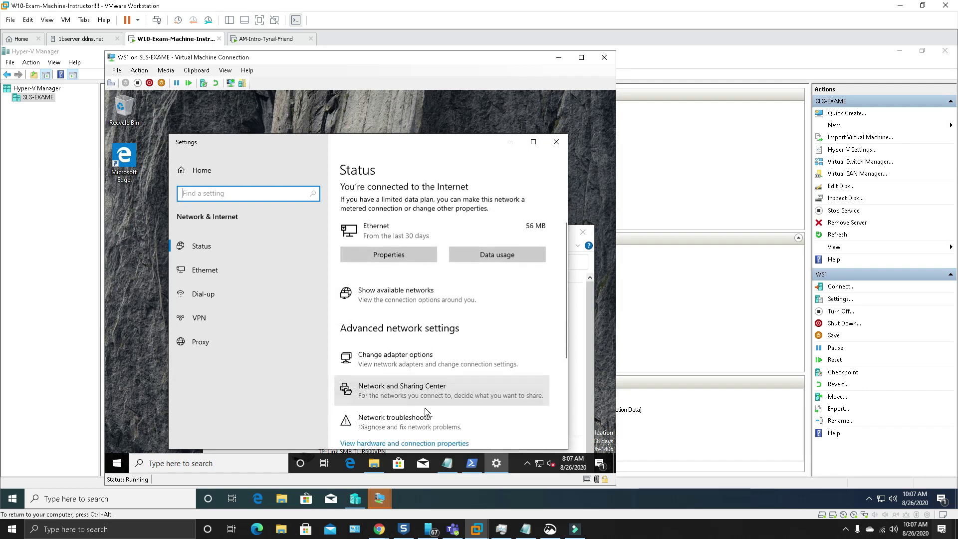
click(399, 376)
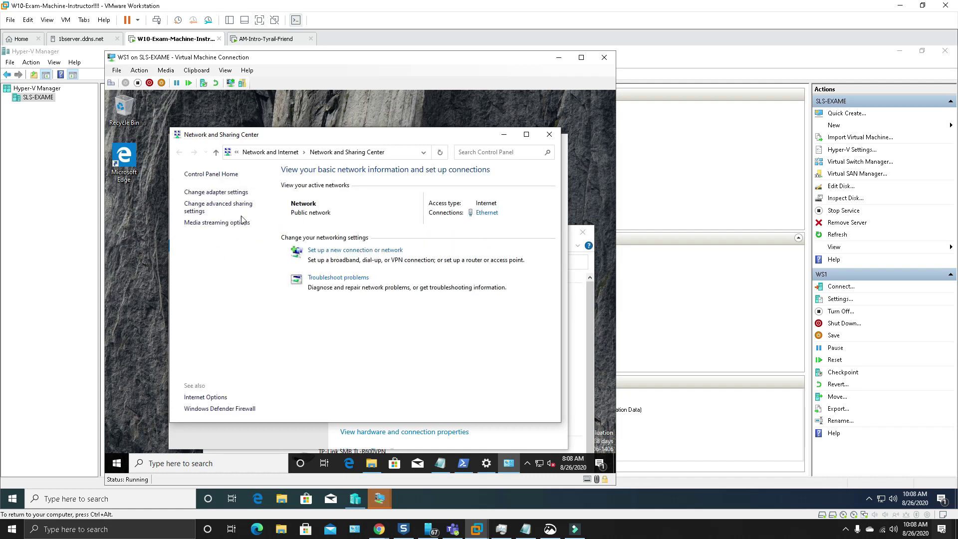
click(239, 212)
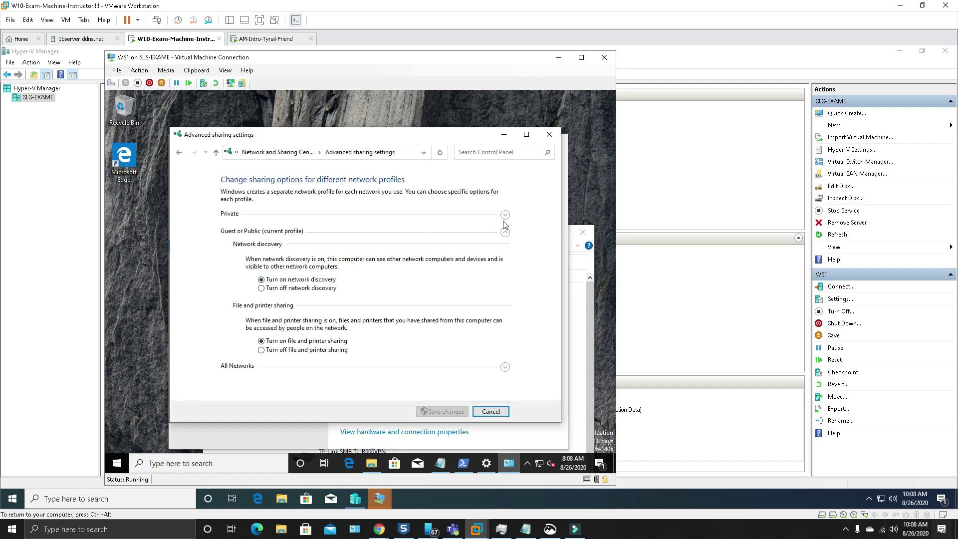
click(505, 216)
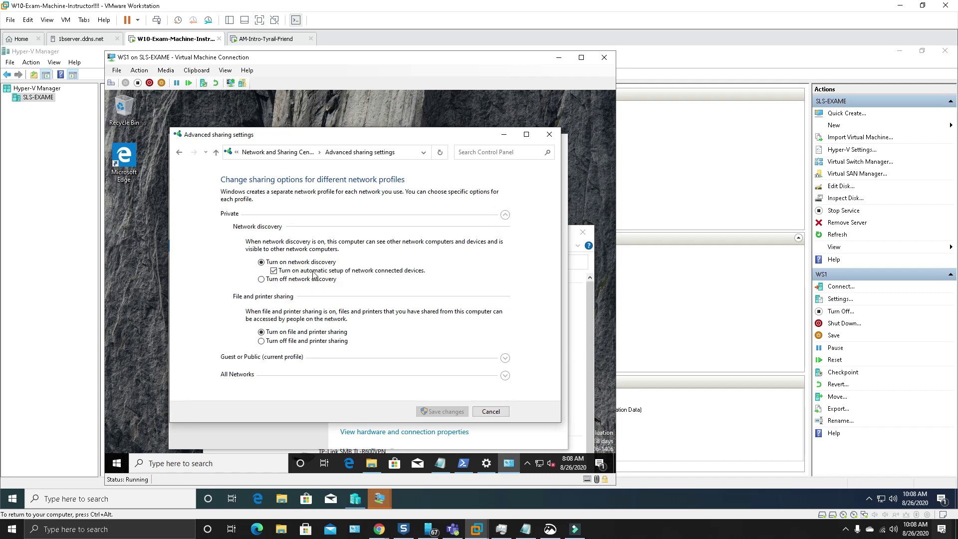
click(501, 377)
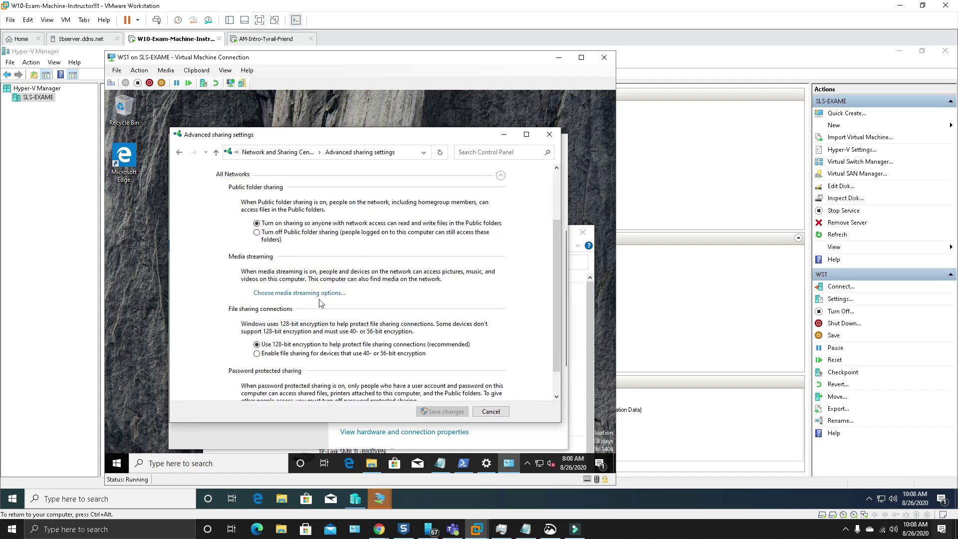
scroll(357, 315, down, 3)
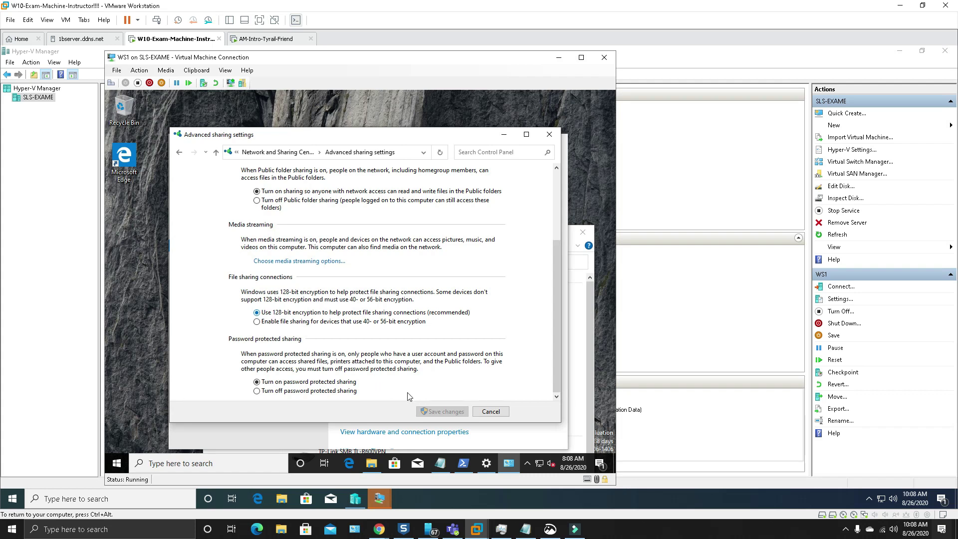
click(548, 135)
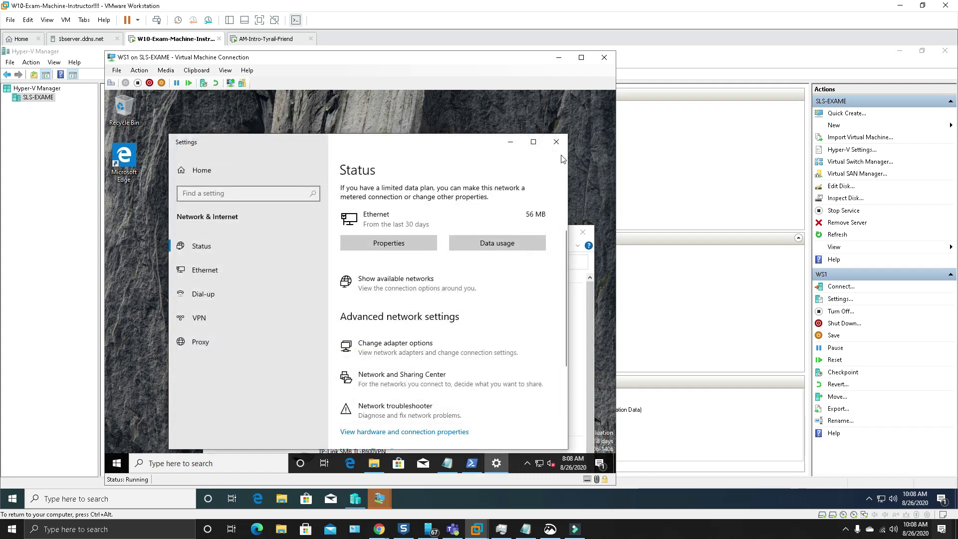
click(557, 142)
Step: Open TECHHOUSEX3 by signing in as Student with the account password, remembering the credentials
double_click(328, 355)
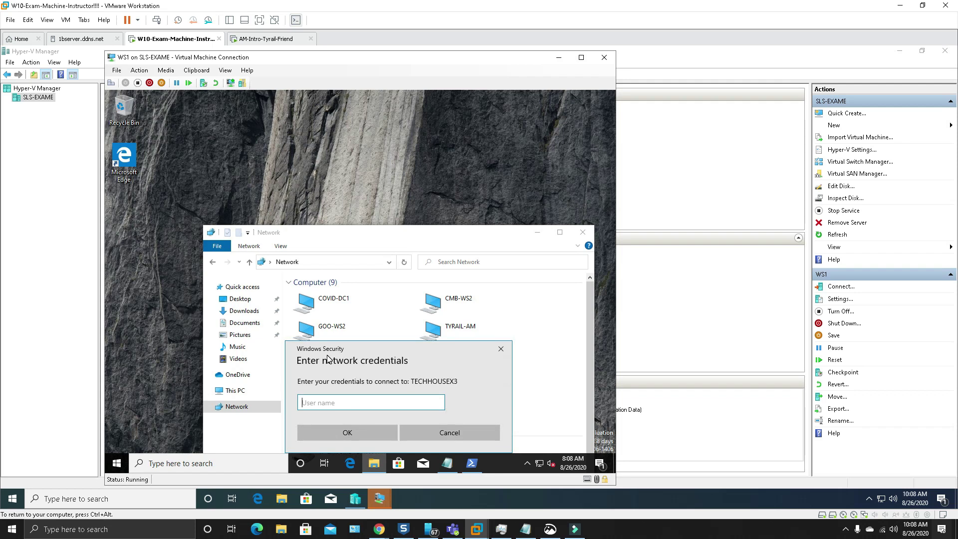
drag(374, 352, 328, 160)
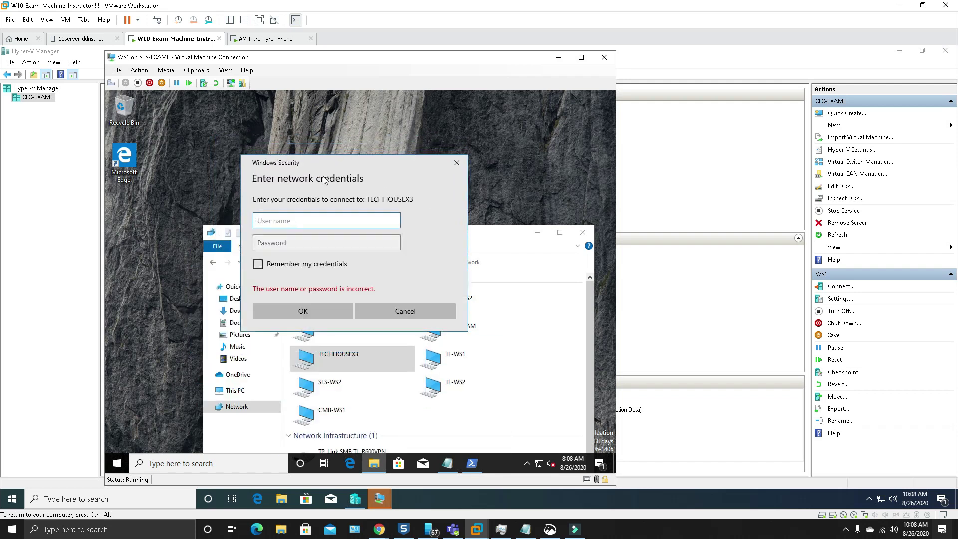
click(329, 219)
text(Student)
click(337, 241)
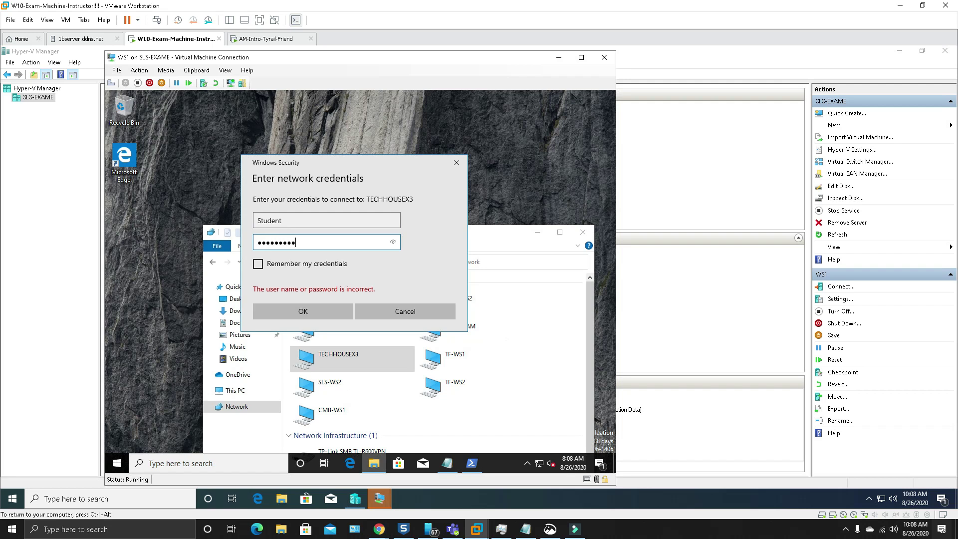
click(398, 241)
click(259, 264)
click(323, 312)
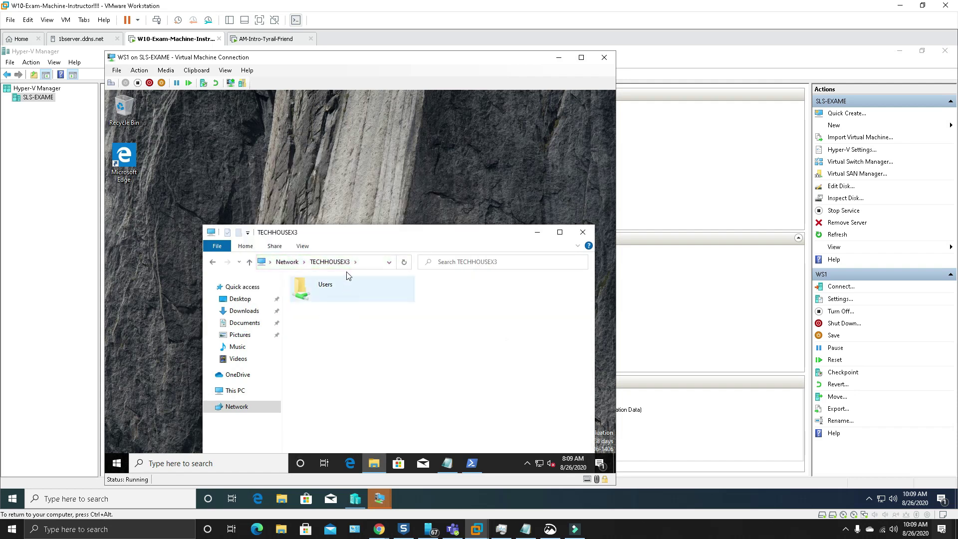
Step: Copy adksetup from Users\Public\Public Downloads\windows 10 iso on TECHHOUSEX3
double_click(327, 292)
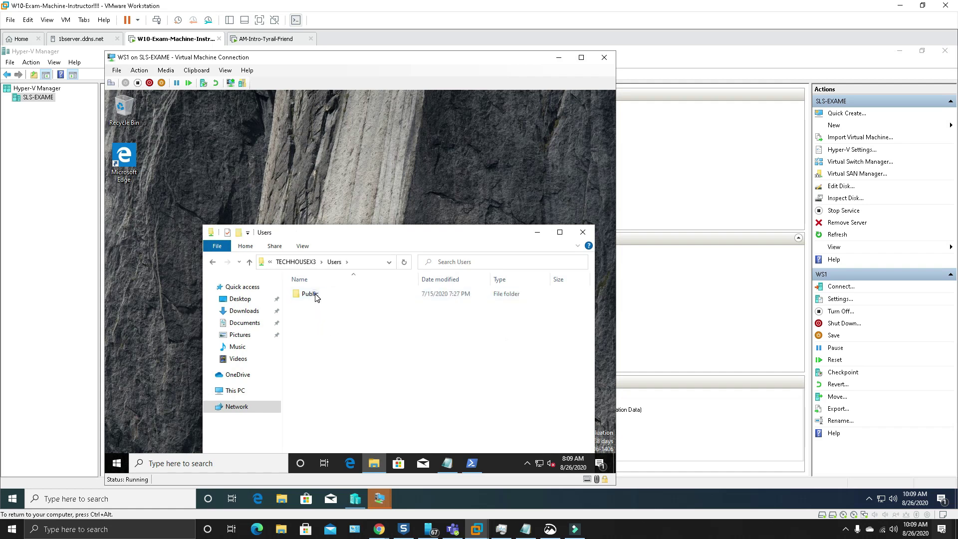
click(315, 295)
double_click(315, 295)
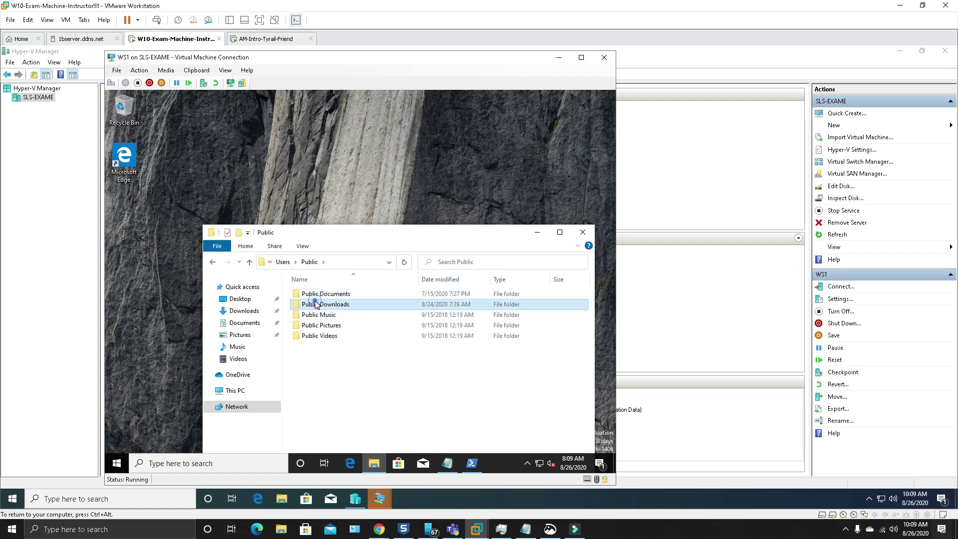
double_click(316, 304)
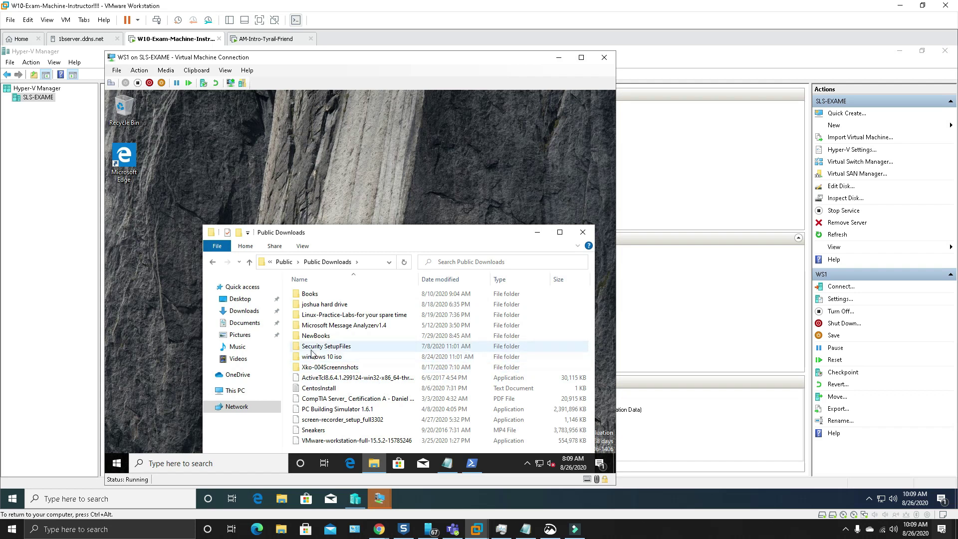
double_click(332, 357)
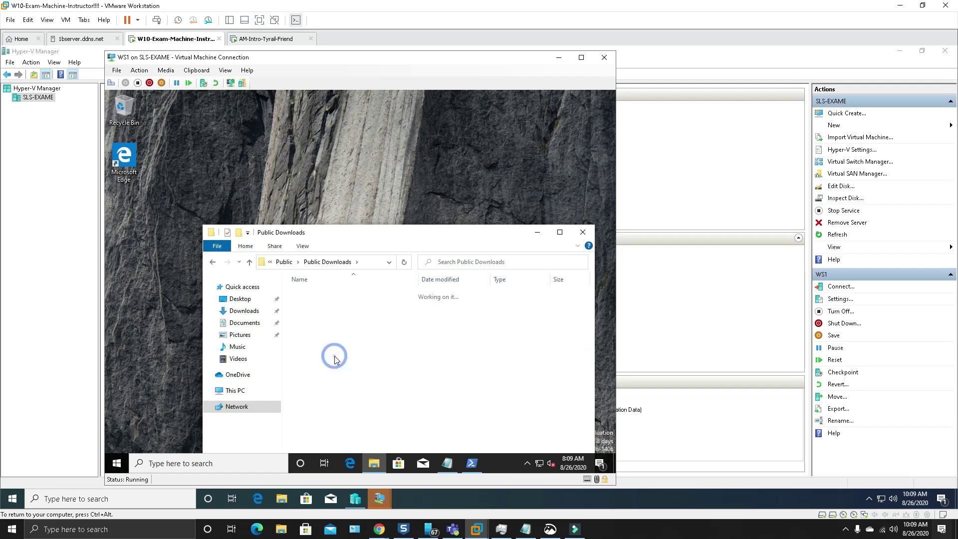
double_click(300, 305)
right_click(299, 306)
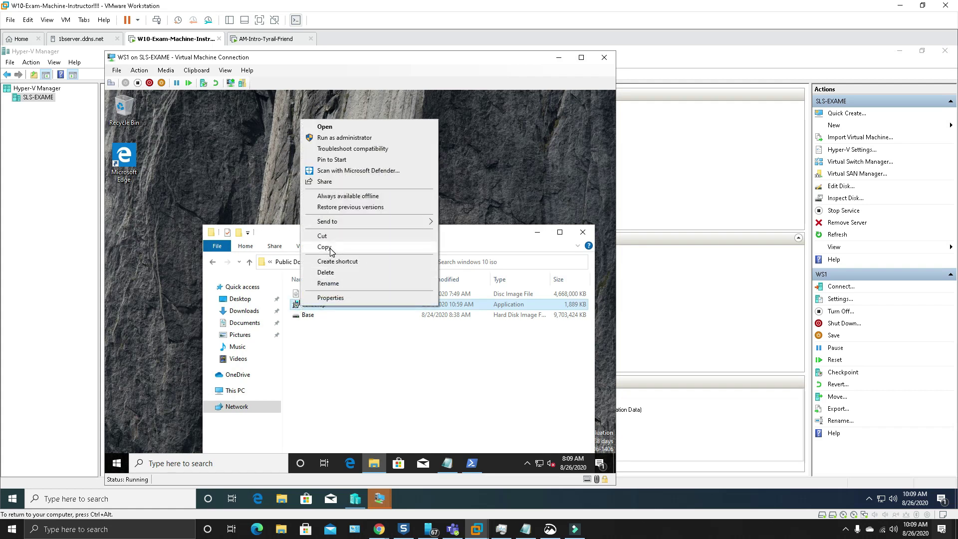
click(324, 247)
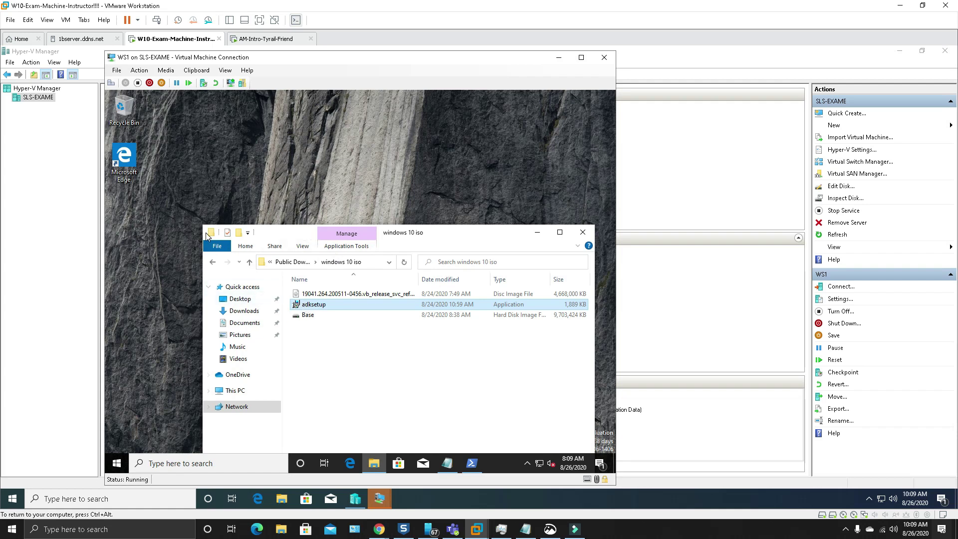
Step: Paste adksetup onto the WS1 desktop, close Explorer, and place it below the Edge icon
right_click(275, 121)
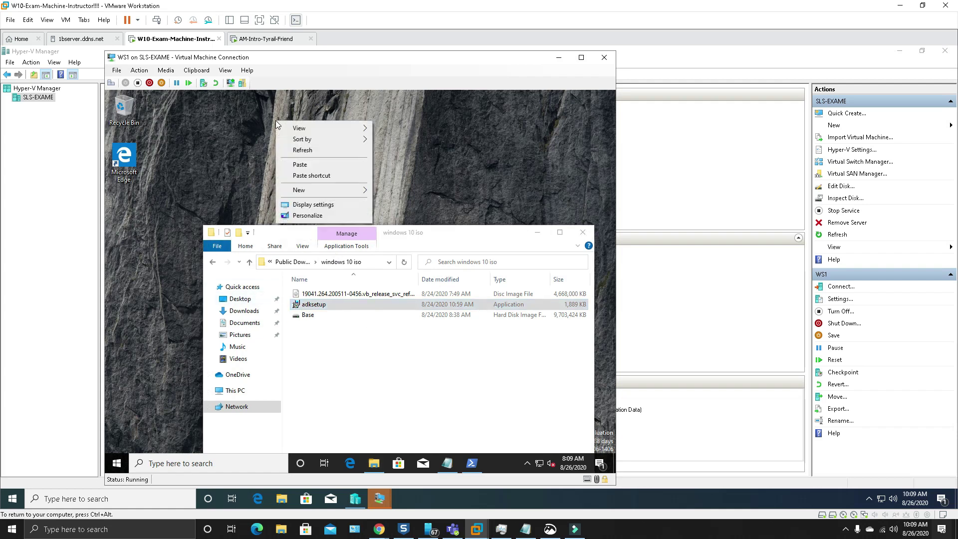
click(300, 165)
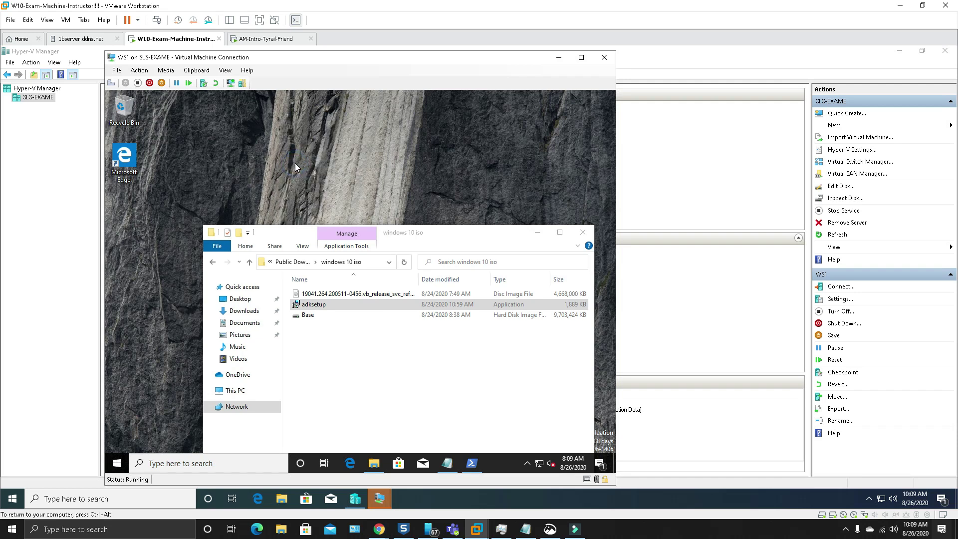
click(556, 309)
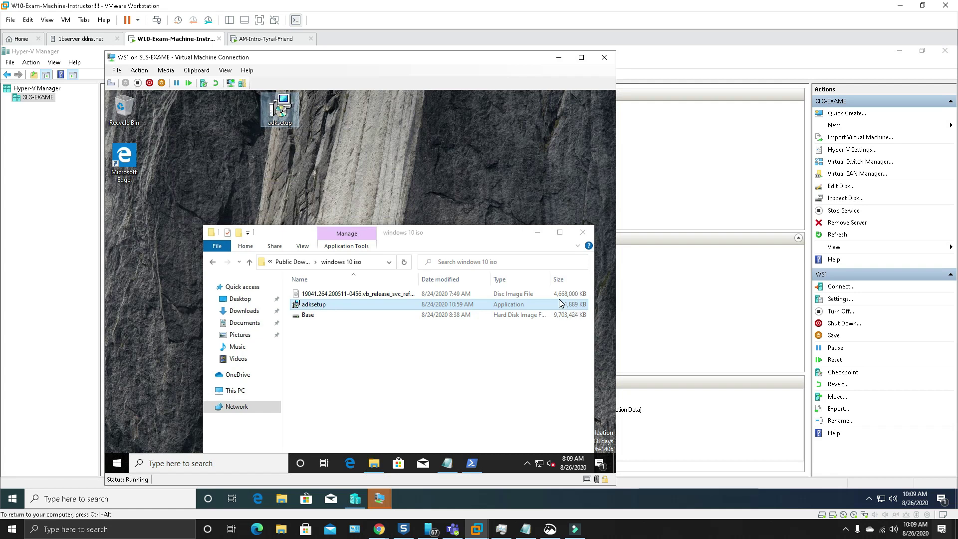
click(583, 233)
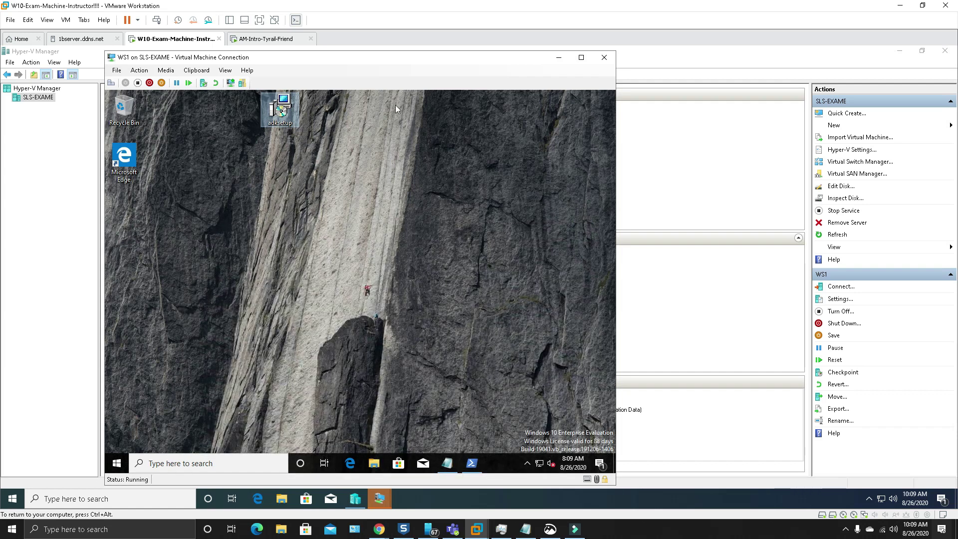
drag(204, 206, 121, 201)
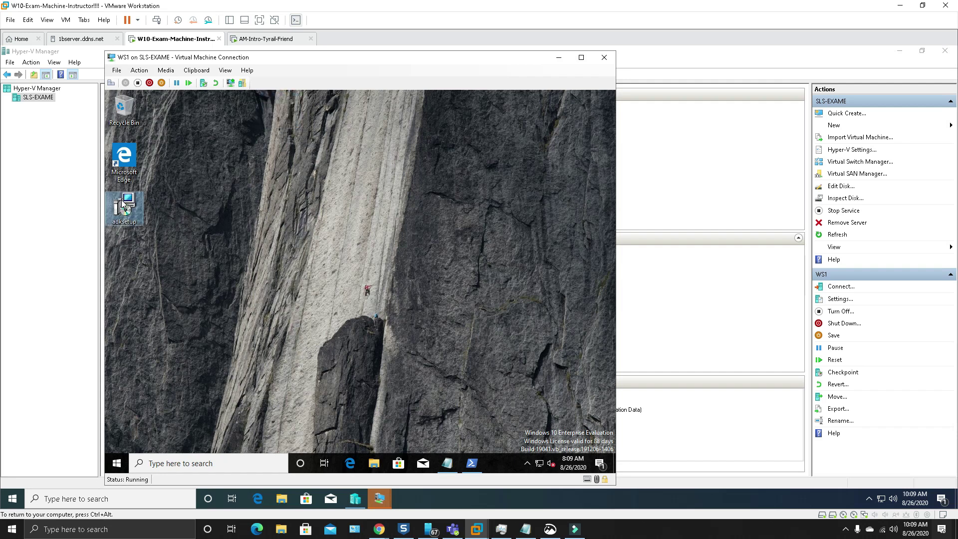
Step: Run adksetup as administrator, allow changes, and accept the default install location
right_click(122, 202)
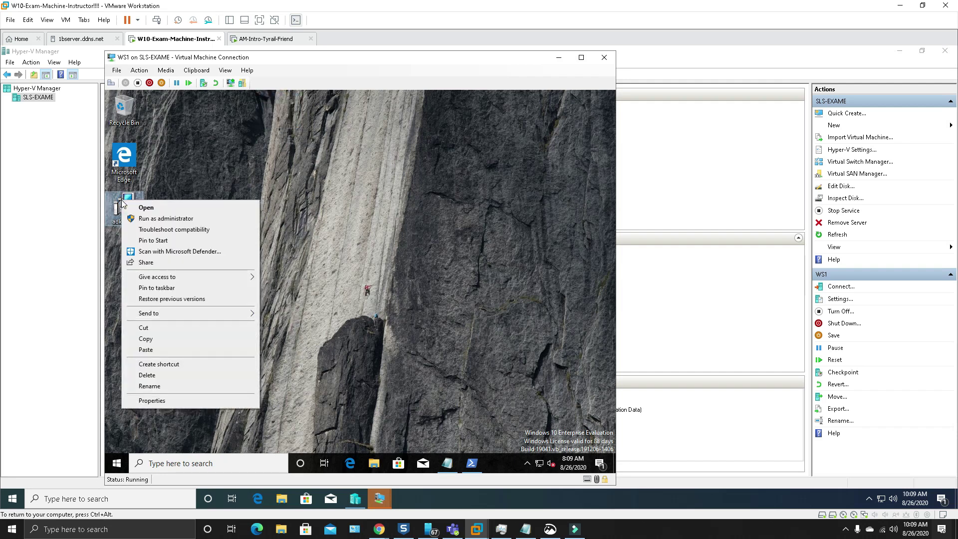
click(145, 219)
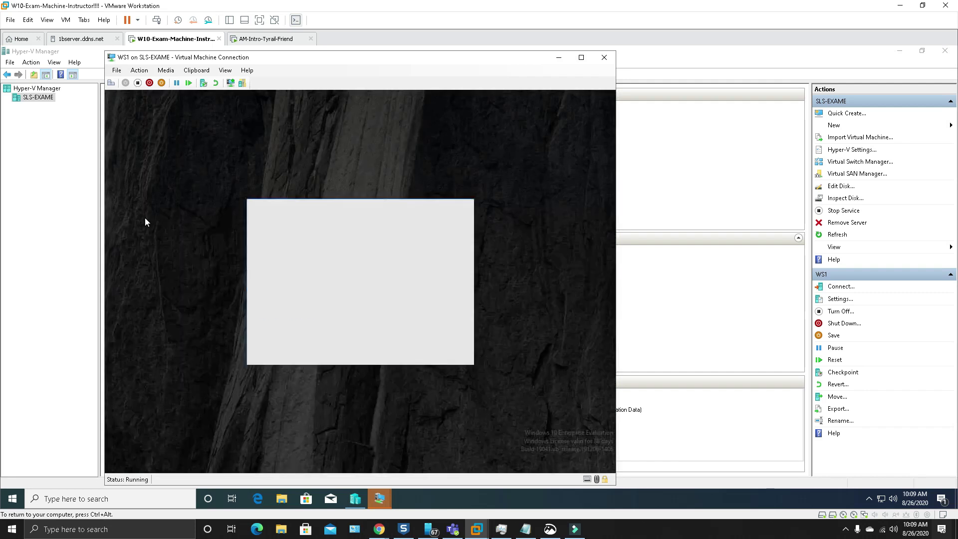
click(278, 344)
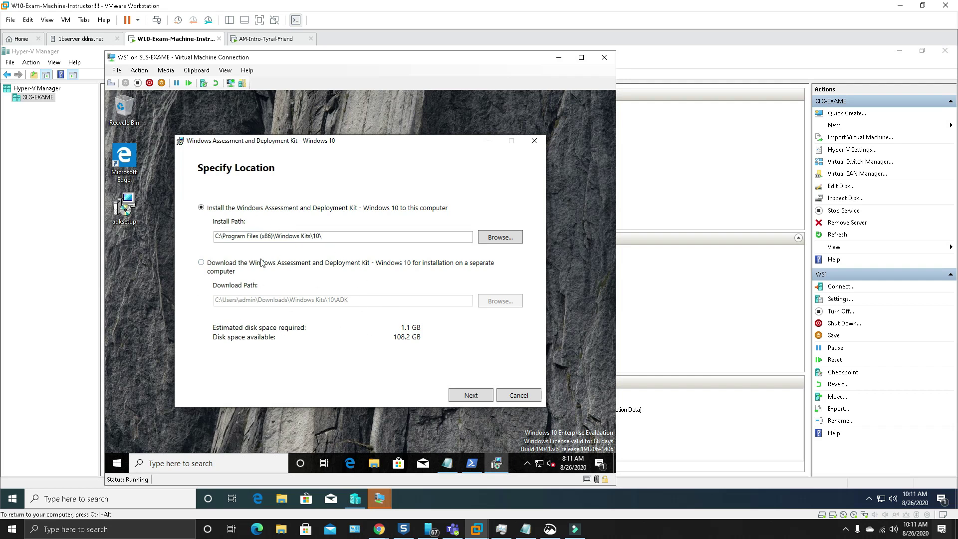
click(482, 398)
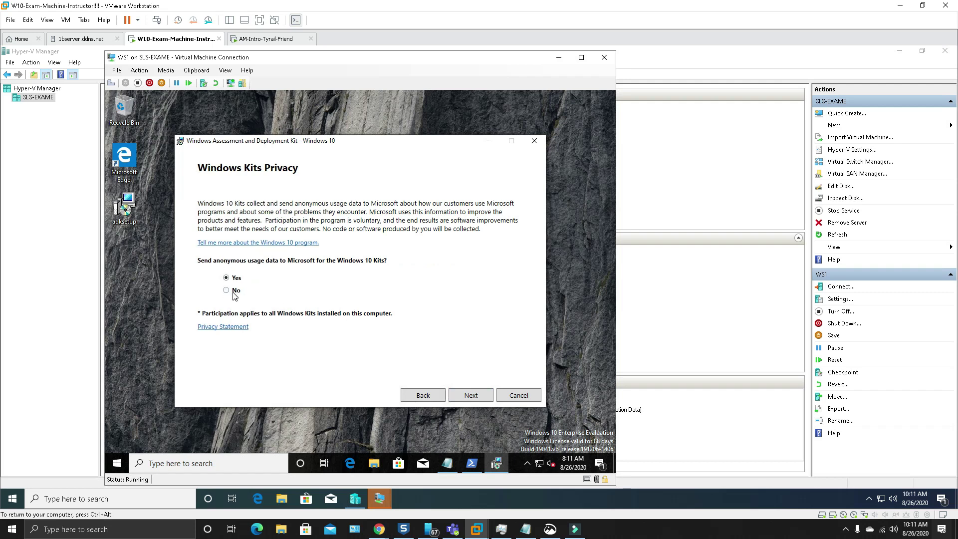
Step: Decline sending usage data to Microsoft and accept the ADK licence terms
click(226, 291)
click(474, 397)
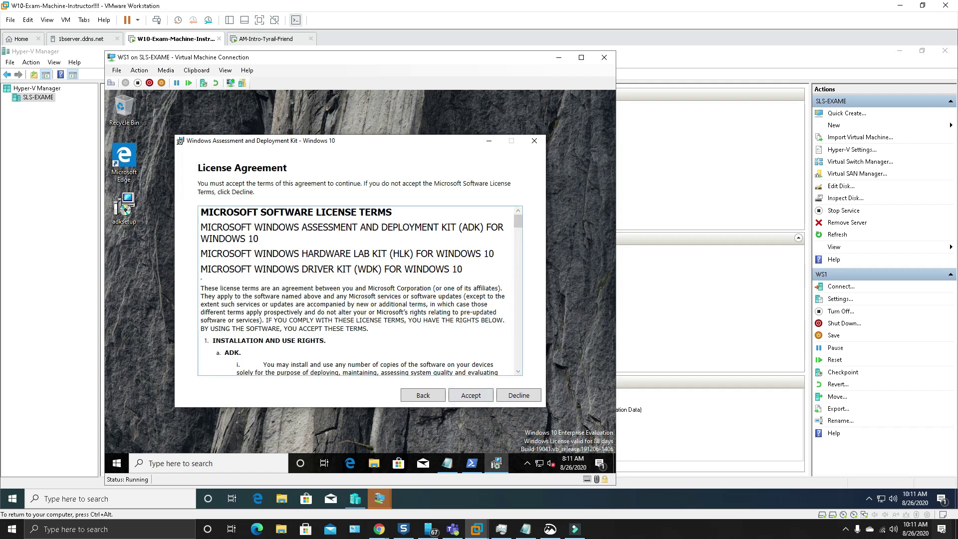
click(473, 396)
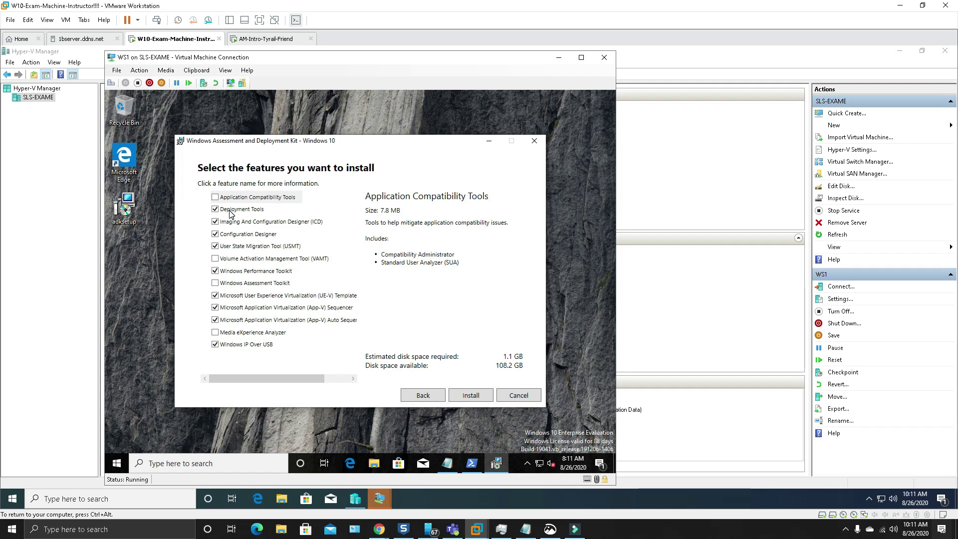
Step: Uncheck Deployment Tools, ICD, Performance Toolkit, UE-V, App-V and IP Over USB, keeping only USMT
click(216, 222)
click(216, 210)
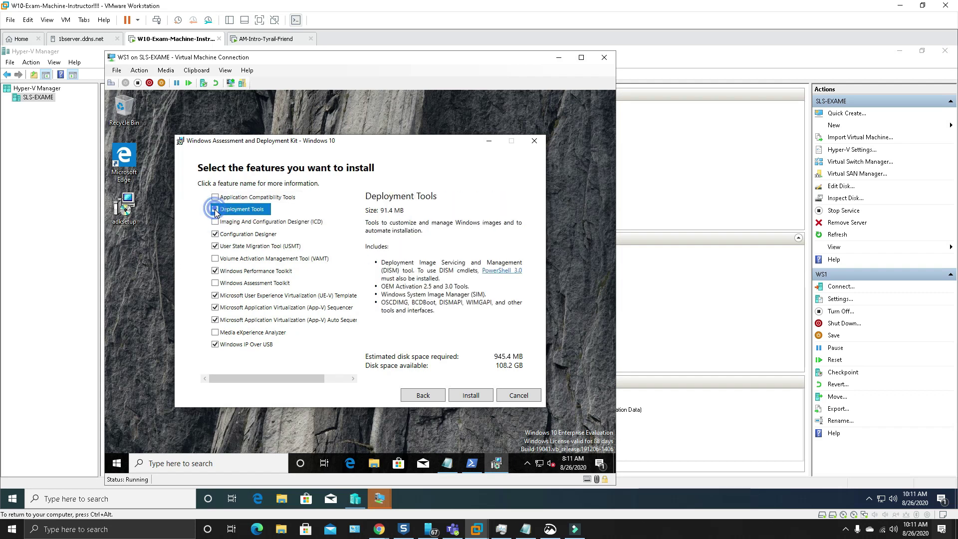
click(215, 235)
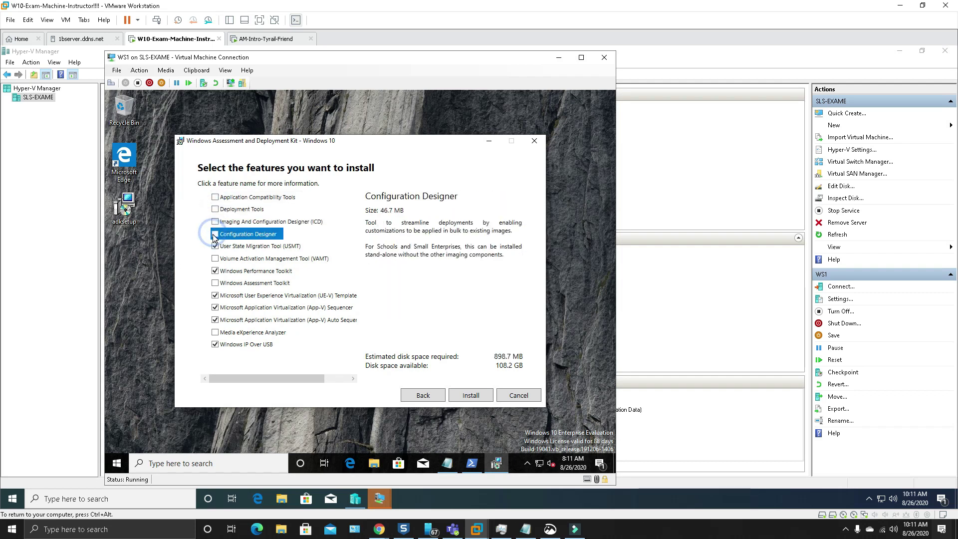
click(215, 271)
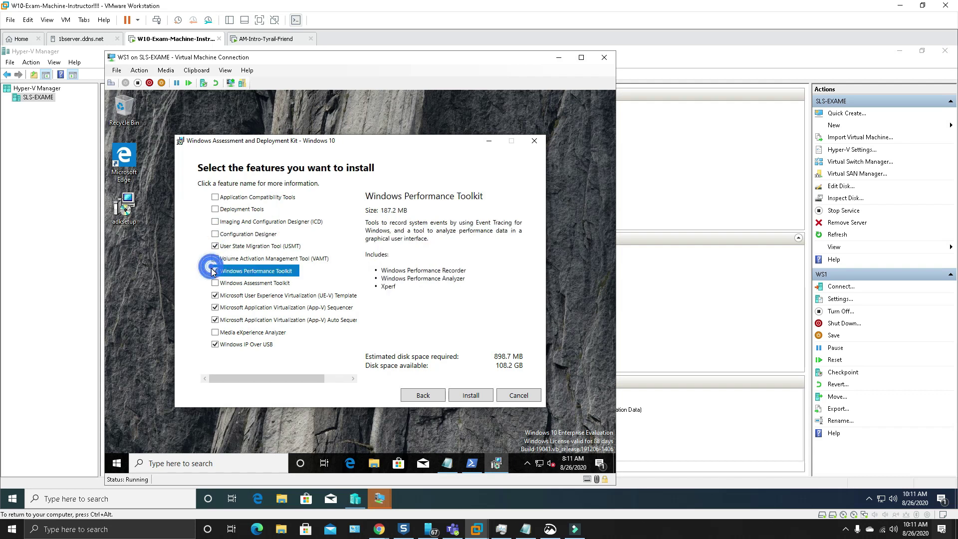
click(214, 296)
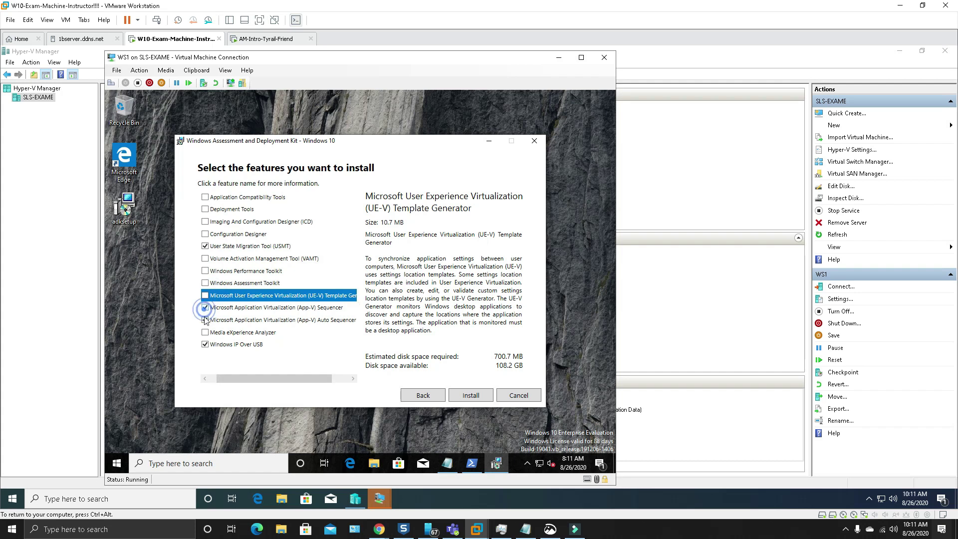
click(204, 308)
click(205, 320)
click(205, 345)
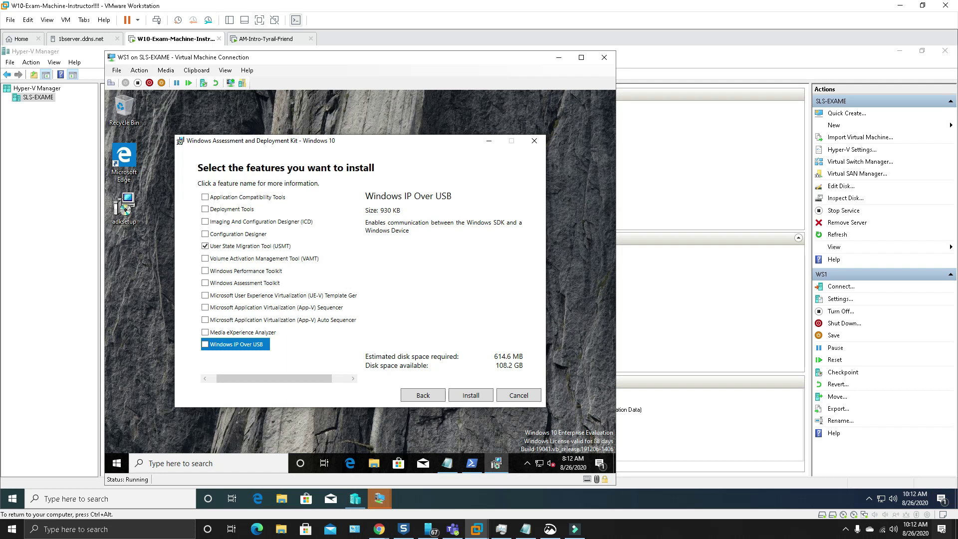
Step: Install the selected USMT feature and close the ADK installer once it finishes
click(481, 396)
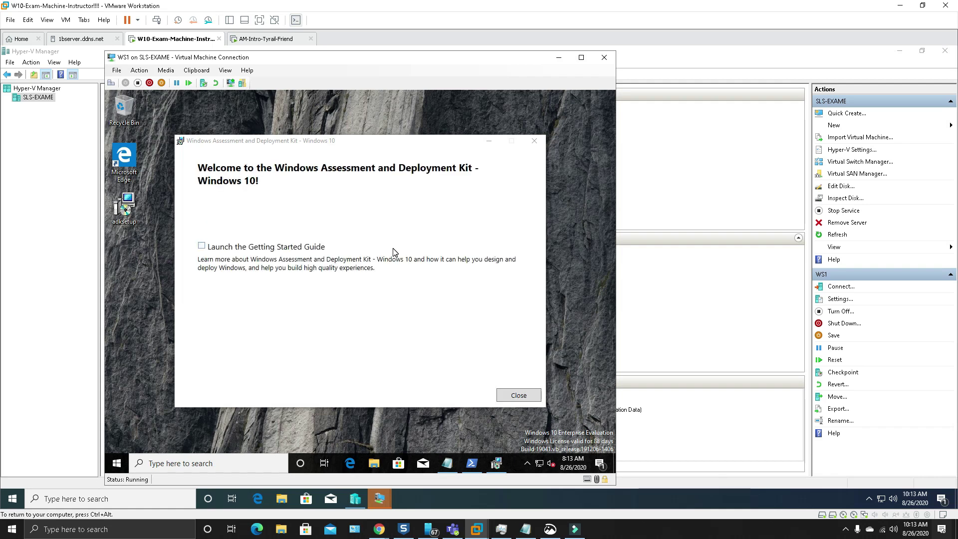
click(527, 398)
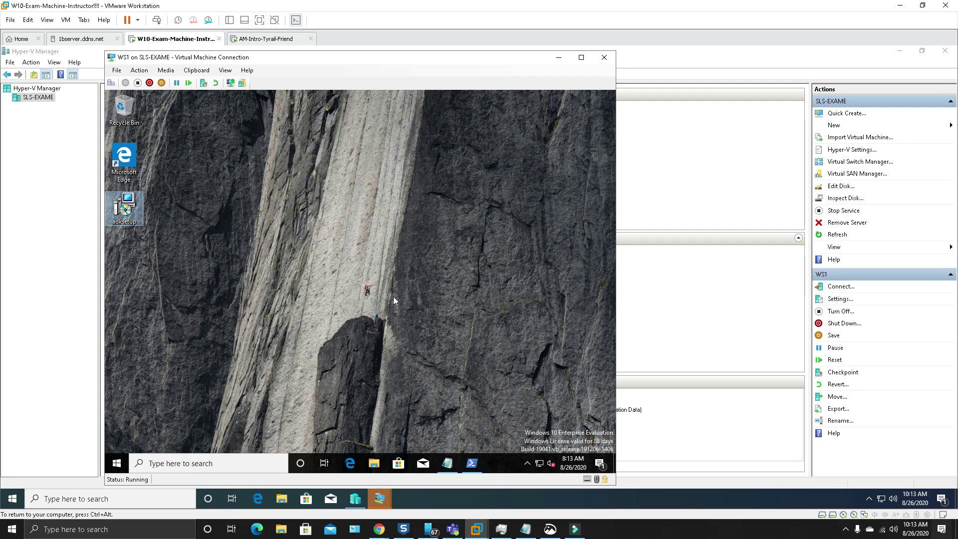
Step: Bring back the administrator PowerShell console and erase the unfinished cd path command
click(472, 463)
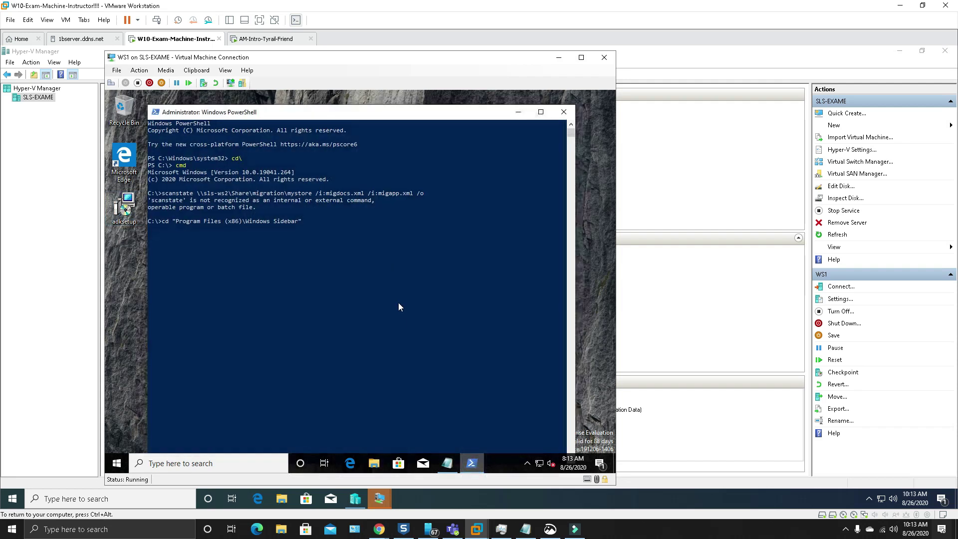
key(Tab)
key(Tab)
key(Tab)
key(Tab)
key(Tab)
key(Tab)
key(Tab)
key(Tab)
key(Tab)
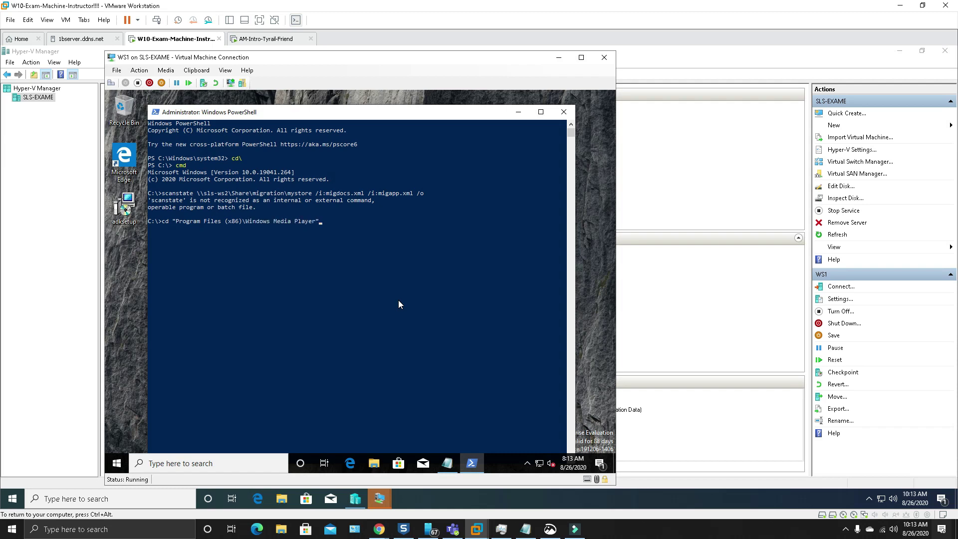
key(Tab)
key(Tab)
key(Tab)
key(Tab)
key(Tab)
key(Tab)
key(Tab)
key(Tab)
key(Tab)
key(Tab)
key(Tab)
key(Tab)
key(Tab)
key(Tab)
key(Tab)
key(BackSpace)
key(BackSpace)
key(BackSpace)
key(BackSpace)
key(BackSpace)
key(BackSpace)
key(BackSpace)
key(BackSpace)
key(BackSpace)
key(BackSpace)
key(BackSpace)
key(BackSpace)
key(BackSpace)
key(BackSpace)
key(BackSpace)
key(BackSpace)
key(BackSpace)
key(BackSpace)
key(BackSpace)
key(BackSpace)
Step: Return to the root of drive C with cd\ and clear the screen with cls
text(cd\)
key(Return)
text(cls)
key(Return)
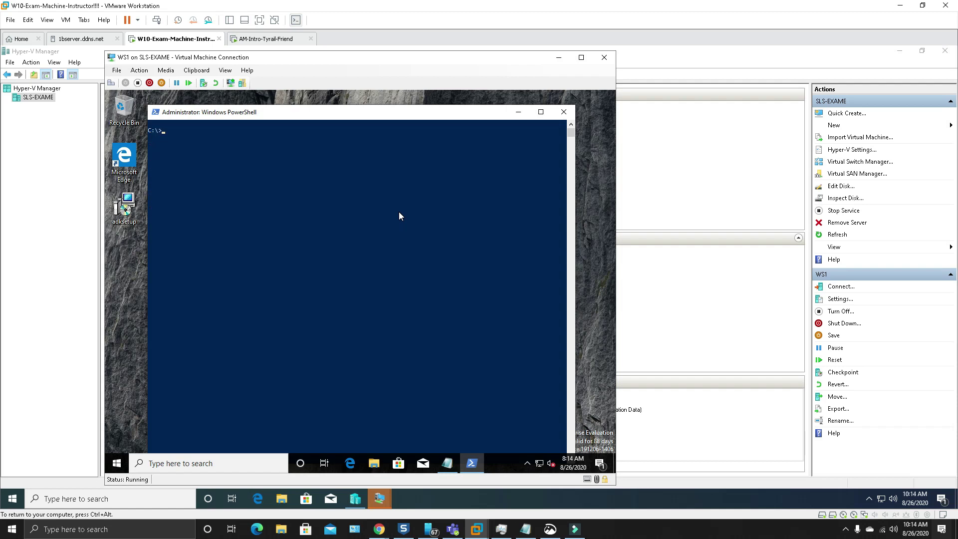
Step: Build the cd path to Program Files (x86)\Windows Kits\10\Assessment and Deployment Kit using Tab completion
text(cd)
text( "Program Files (x86)")
text(Win)
key(Tab)
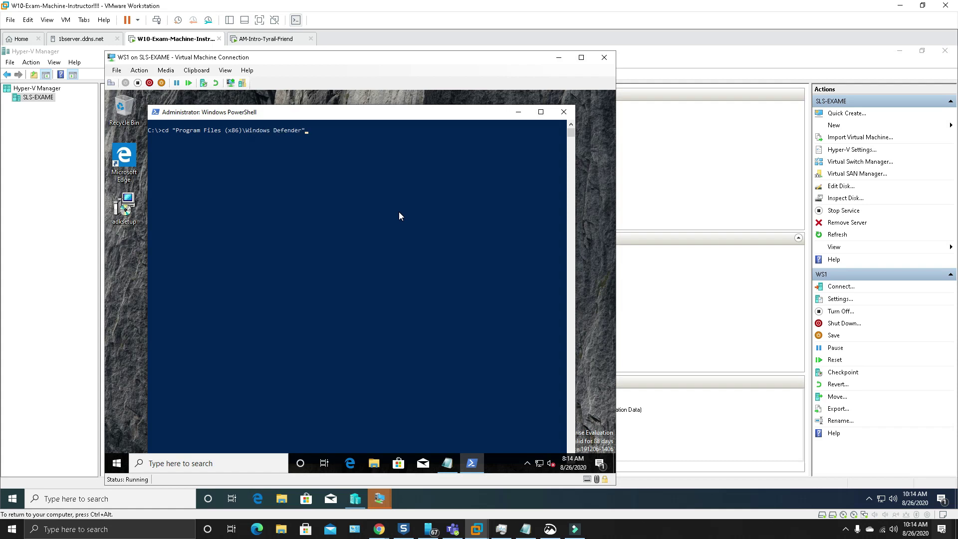
key(Tab)
text(1)
key(Tab)
text(\)
key(Tab)
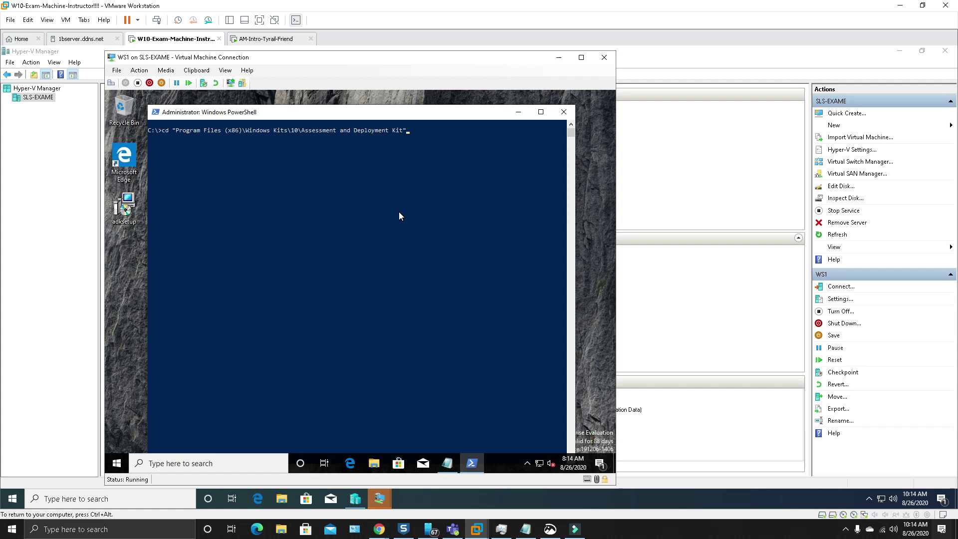
Step: Finish the path to User State Migration Tool\amd64, change into it, and list its files
text(\)
key(Tab)
key(Tab)
key(BackSpace)
key(BackSpace)
key(BackSpace)
key(BackSpace)
key(BackSpace)
key(BackSpace)
key(BackSpace)
key(BackSpace)
key(BackSpace)
key(BackSpace)
key(BackSpace)
key(BackSpace)
key(BackSpace)
key(BackSpace)
key(BackSpace)
key(BackSpace)
key(BackSpace)
key(BackSpace)
key(BackSpace)
key(BackSpace)
text(Us)
key(Tab)
key(Tab)
key(BackSpace)
key(BackSpace)
key(BackSpace)
key(BackSpace)
key(BackSpace)
key(BackSpace)
key(BackSpace)
key(BackSpace)
key(BackSpace)
key(BackSpace)
key(BackSpace)
key(BackSpace)
key(BackSpace)
key(BackSpace)
key(BackSpace)
text(Us)
key(Tab)
text(\a)
key(Tab)
key(Return)
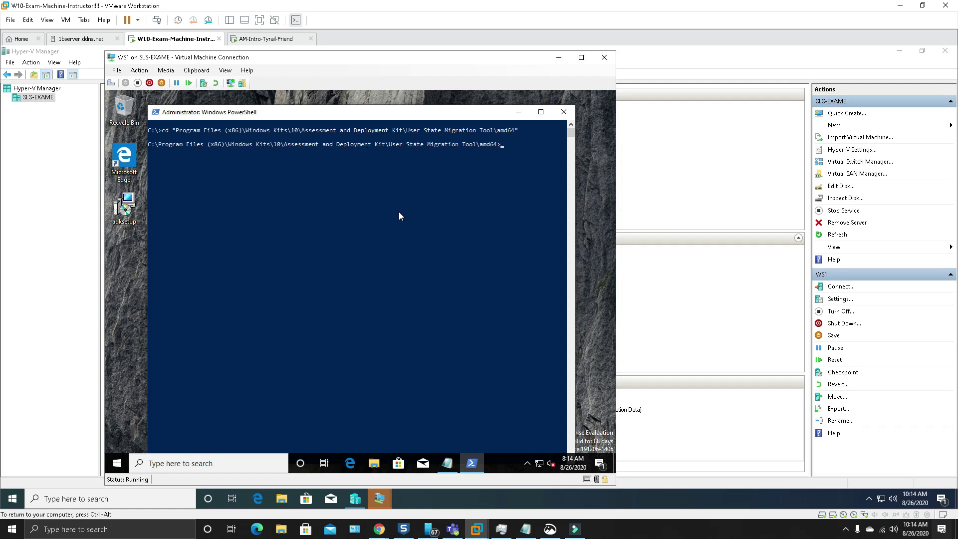
text(dir\)
key(Return)
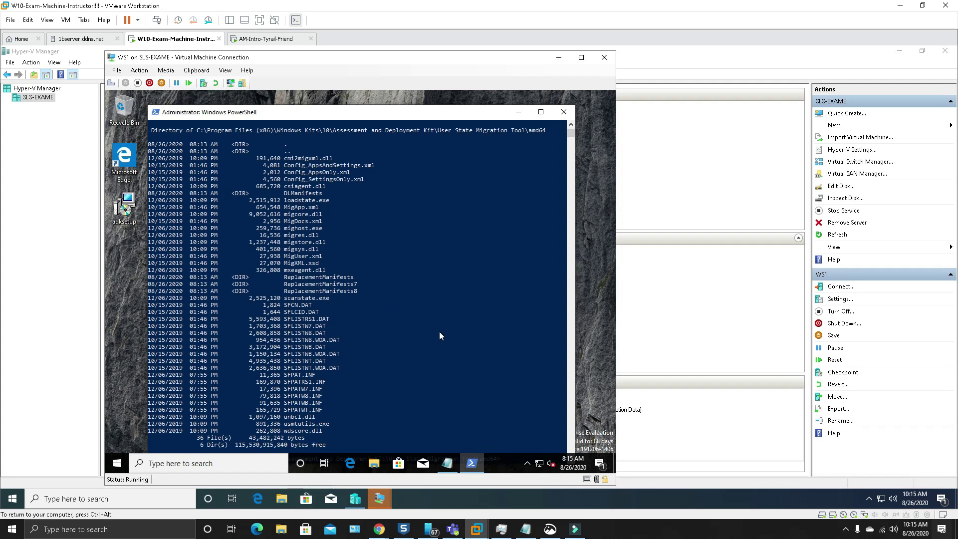
Step: Copy the scanstate command for \\sls-ws2\Share\migration\mystore from Notepad
scroll(400, 306, down, 3)
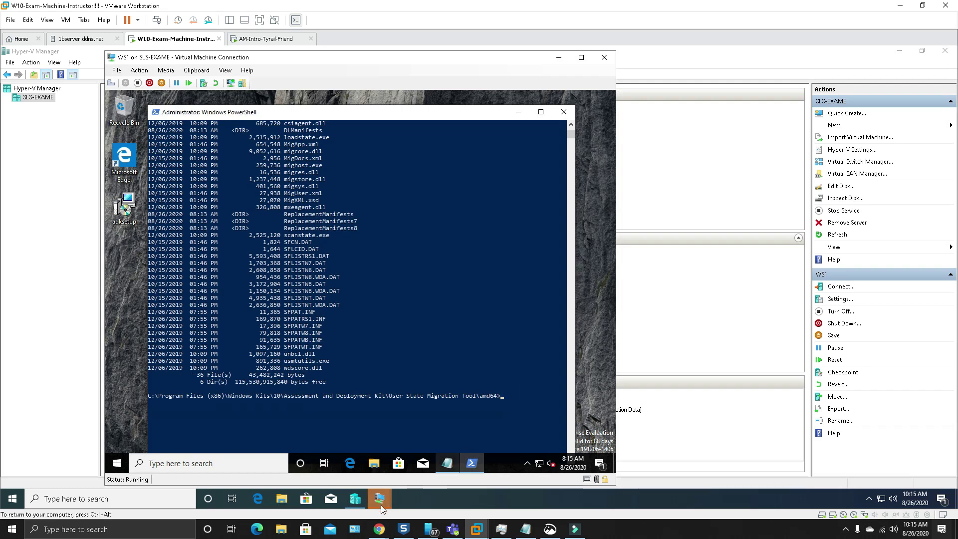
click(446, 465)
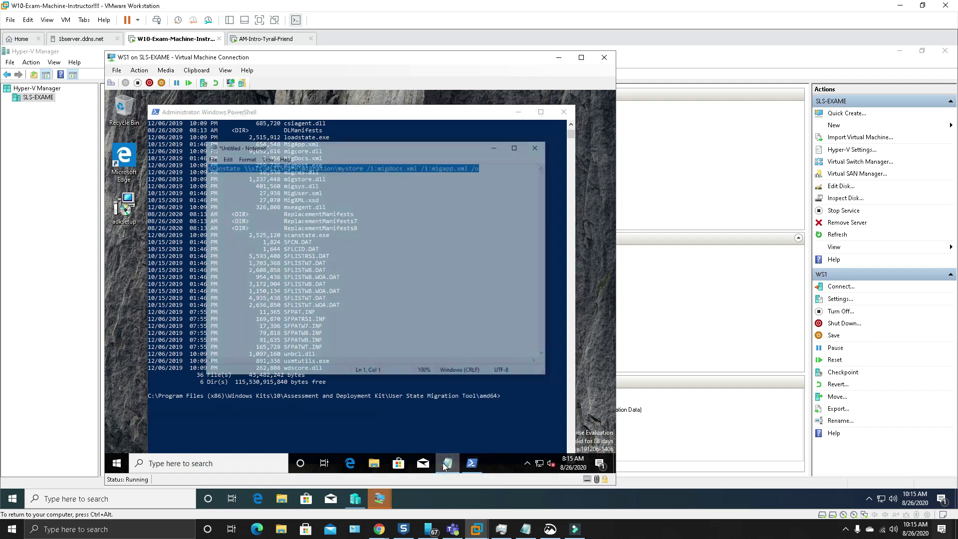
right_click(428, 132)
key(Escape)
right_click(428, 132)
click(449, 164)
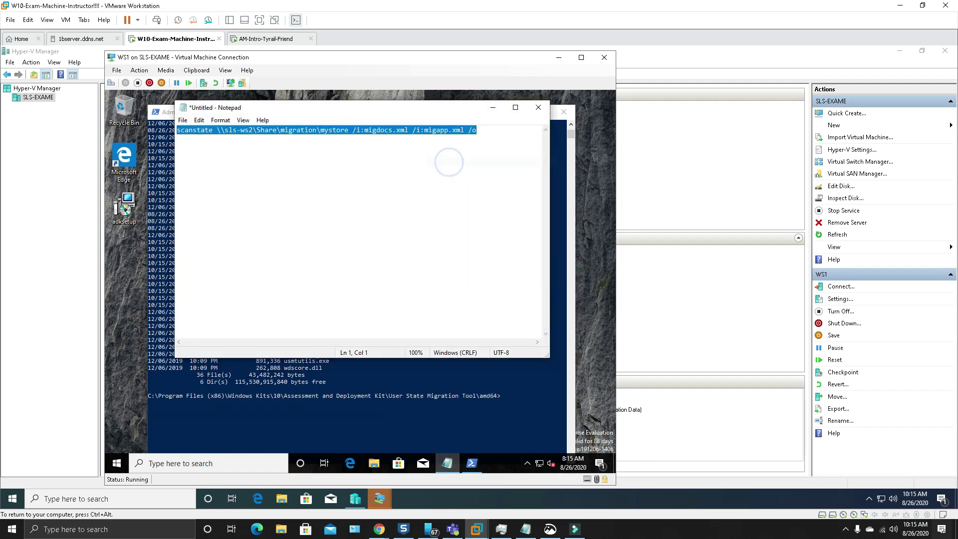
Step: Paste the scanstate command at the PowerShell amd64 prompt
click(541, 394)
right_click(514, 397)
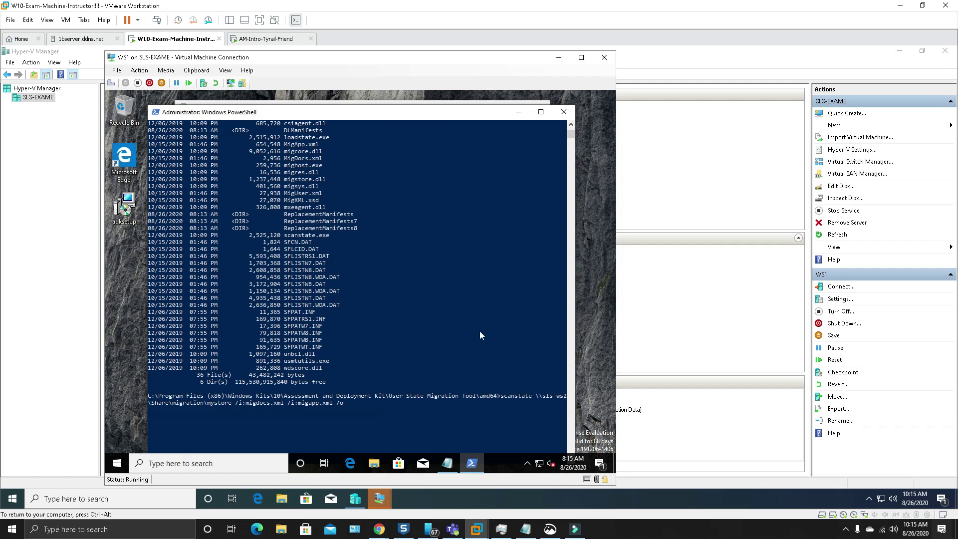
ctrl+scroll(481, 305, up, 2)
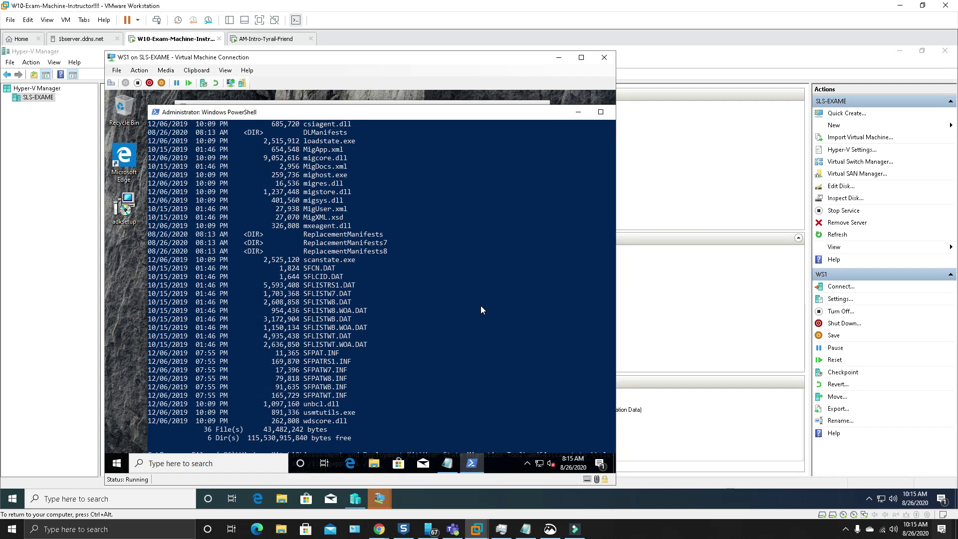
scroll(481, 305, down, 7)
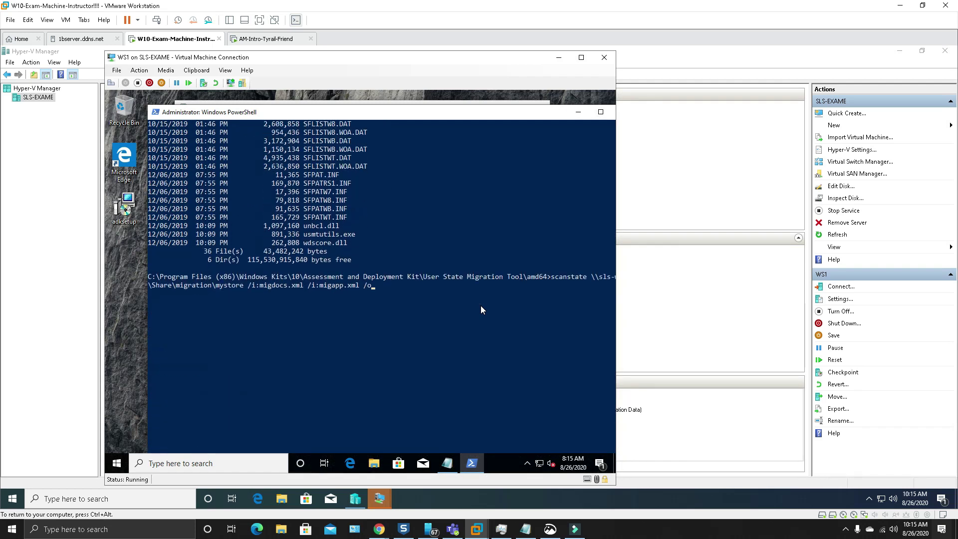
Step: Run scanstate, getting 'Invalid store path' with return code 27, and maximize the console
key(Return)
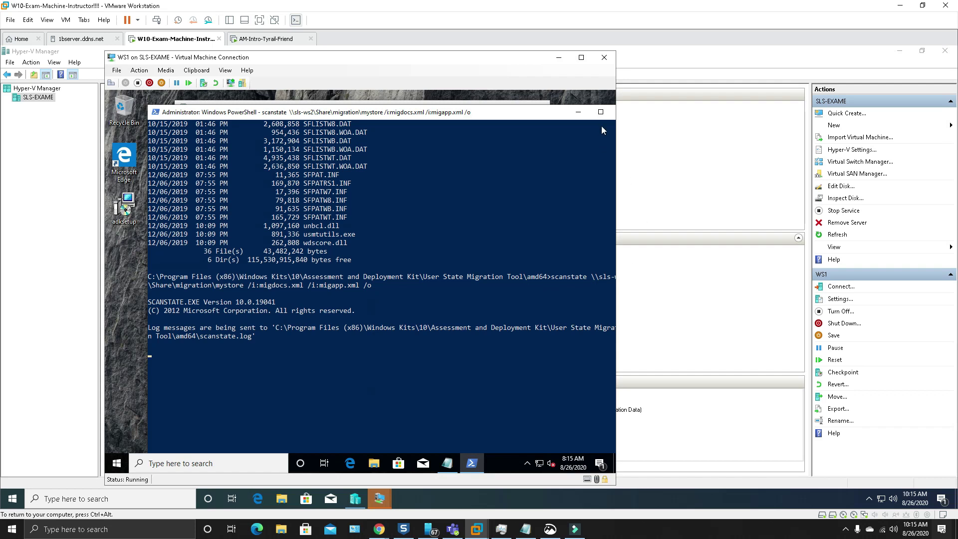
click(602, 112)
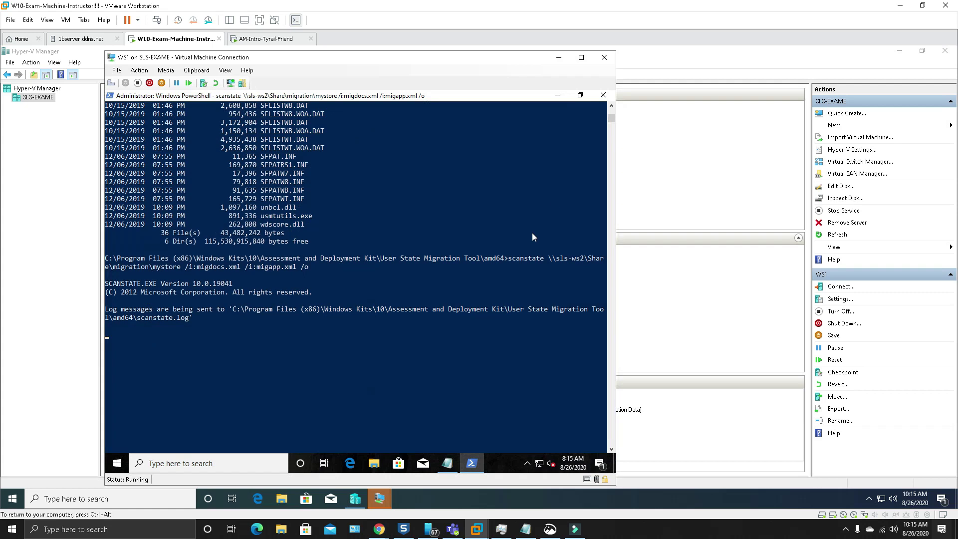
scroll(580, 304, down, 2)
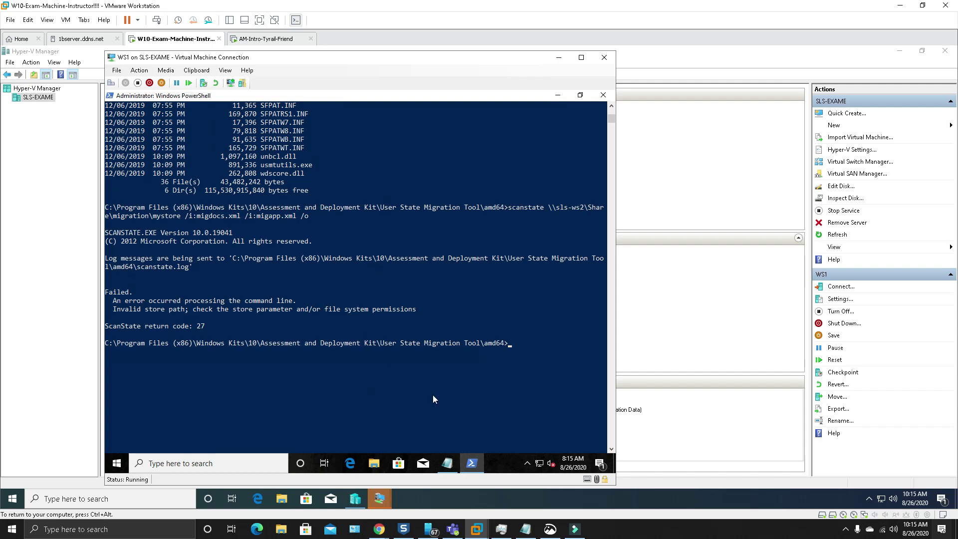
Step: Rerun the recalled scanstate command without /o; it fails again with return code 27
key(Up)
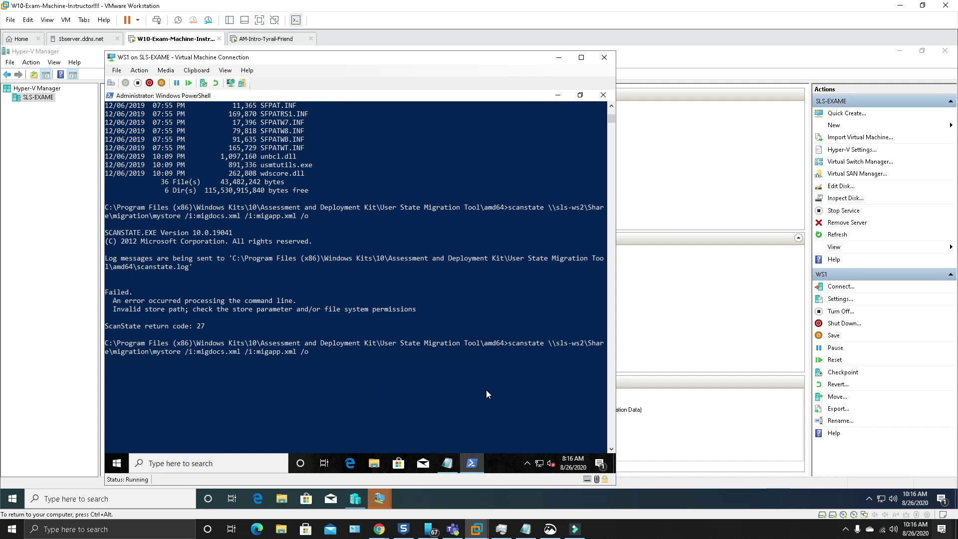
key(Left)
key(Left)
key(Left)
key(Left)
key(Left)
key(Left)
key(Left)
key(Left)
key(Left)
key(Left)
key(Left)
key(Right)
key(Right)
key(BackSpace)
key(BackSpace)
key(Return)
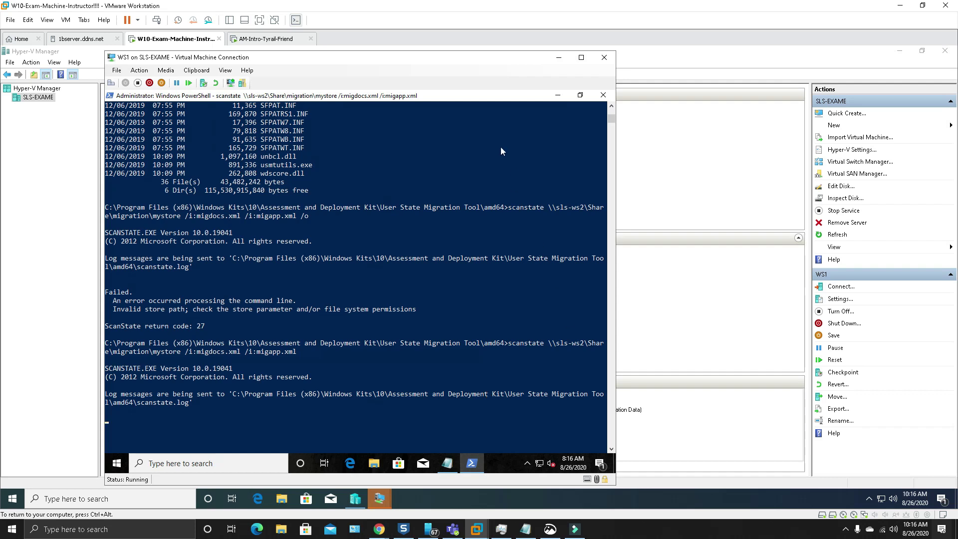
Step: Move the VM connection window right and restore the PowerShell console to a smaller window
drag(395, 60, 525, 62)
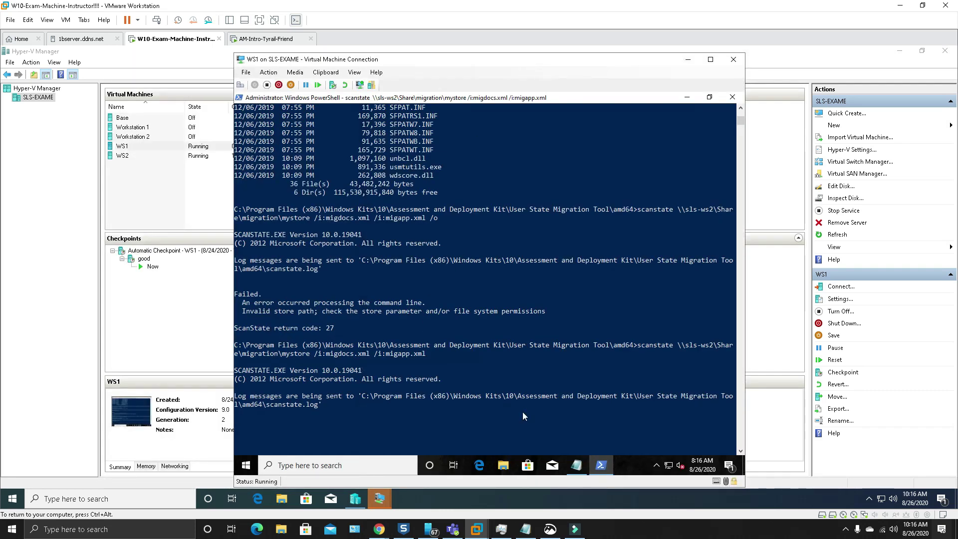
click(709, 97)
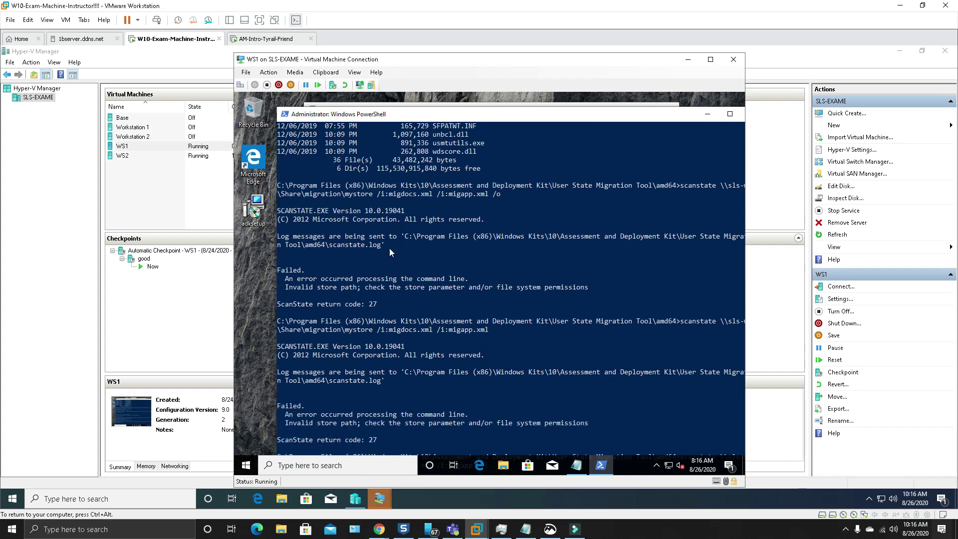
scroll(437, 260, down, 2)
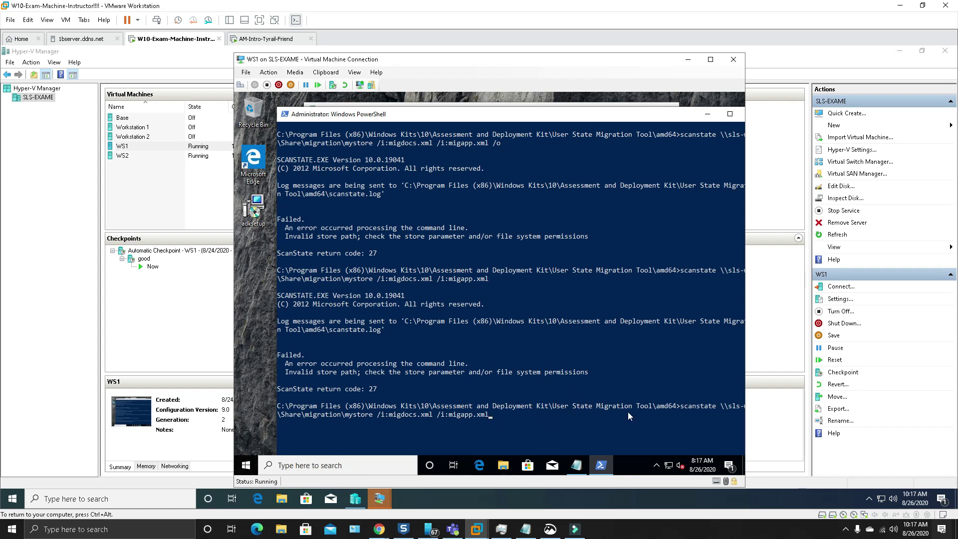
Step: Strip the /i options, run scanstate with only the store path, recall it, and move the console up
key(BackSpace)
key(BackSpace)
key(BackSpace)
key(BackSpace)
key(BackSpace)
key(BackSpace)
key(BackSpace)
key(BackSpace)
key(BackSpace)
key(BackSpace)
key(BackSpace)
key(BackSpace)
key(BackSpace)
key(BackSpace)
key(BackSpace)
key(BackSpace)
key(BackSpace)
key(BackSpace)
key(BackSpace)
key(BackSpace)
key(BackSpace)
key(BackSpace)
key(BackSpace)
key(BackSpace)
key(BackSpace)
key(BackSpace)
key(Return)
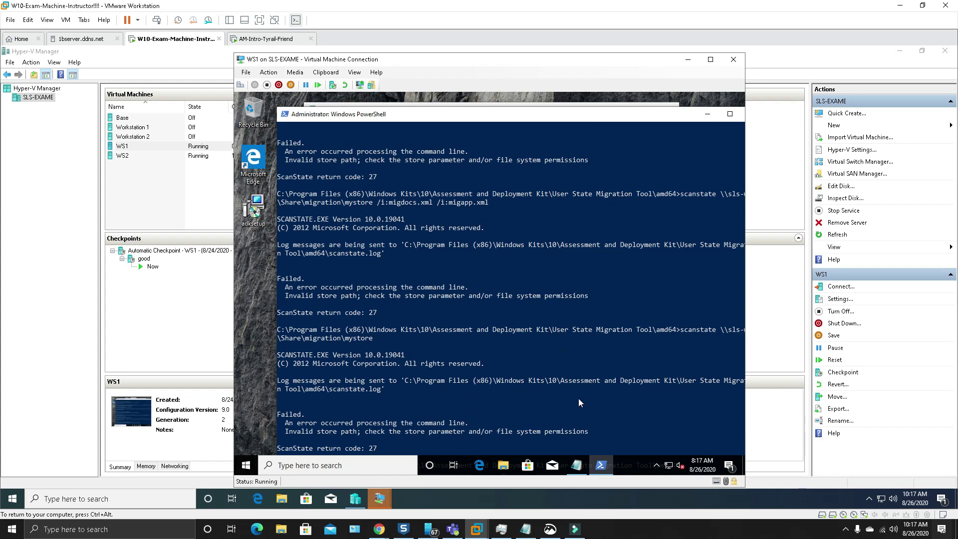
key(Up)
scroll(579, 398, down, 8)
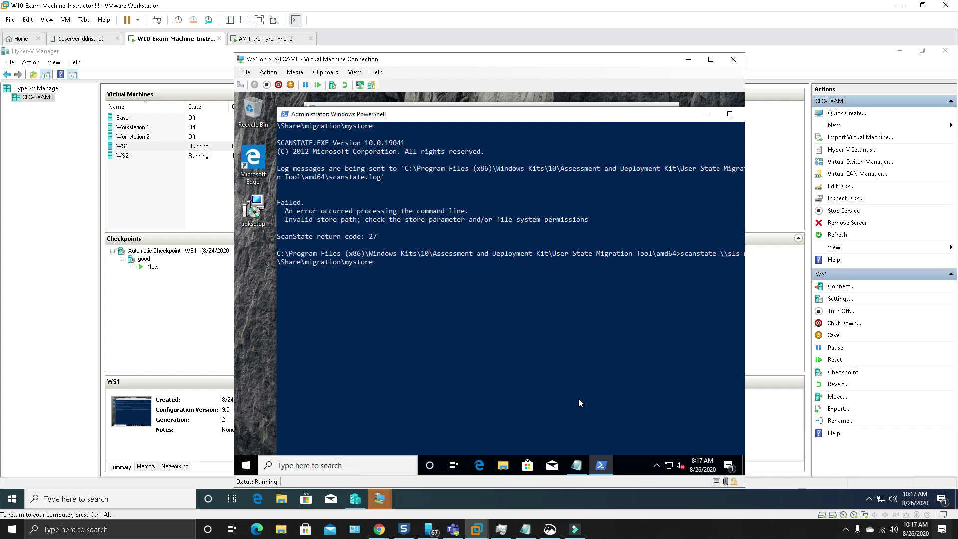
drag(542, 117, 513, 104)
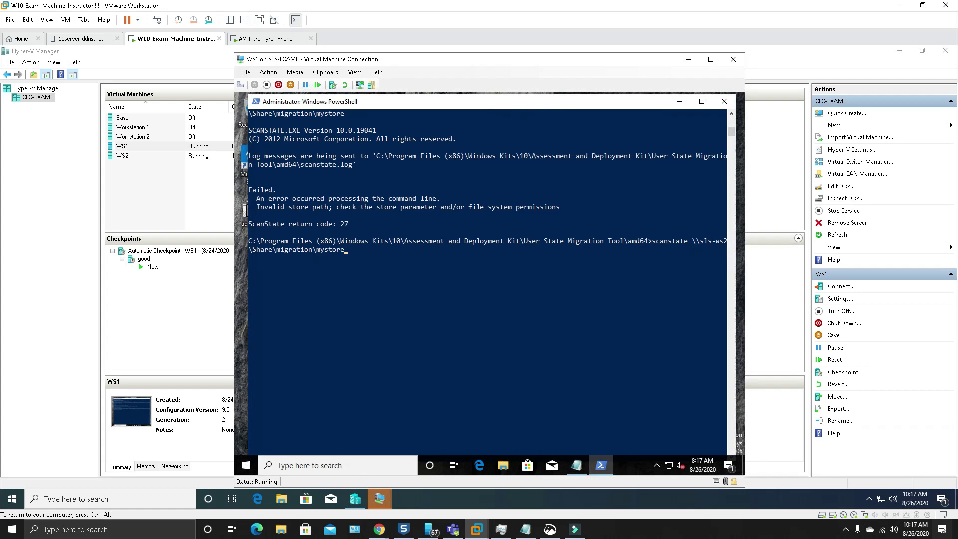
Step: Search Start for \\sls- to find the SLS-WS2 network location, then launch File Explorer
click(247, 465)
text(\\sls\)
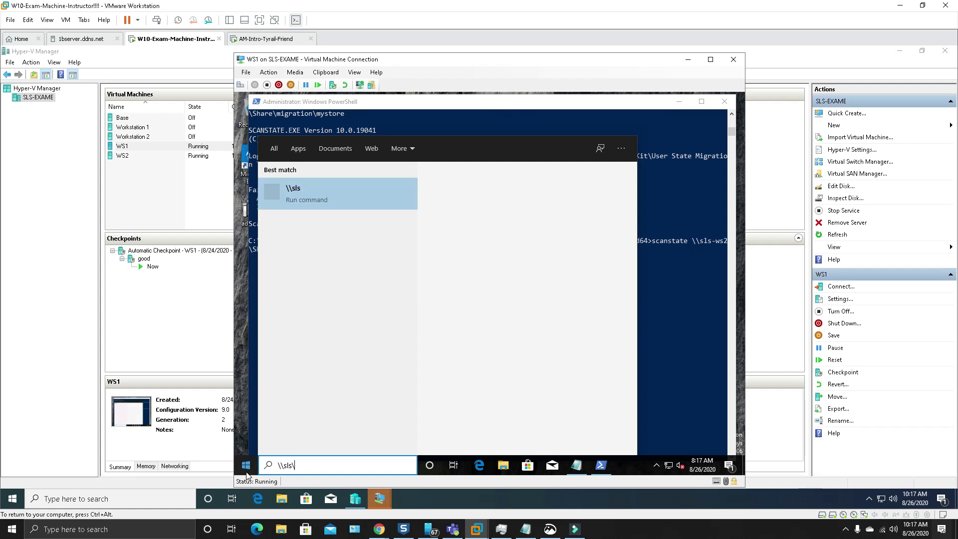
key(BackSpace)
text(-)
click(297, 235)
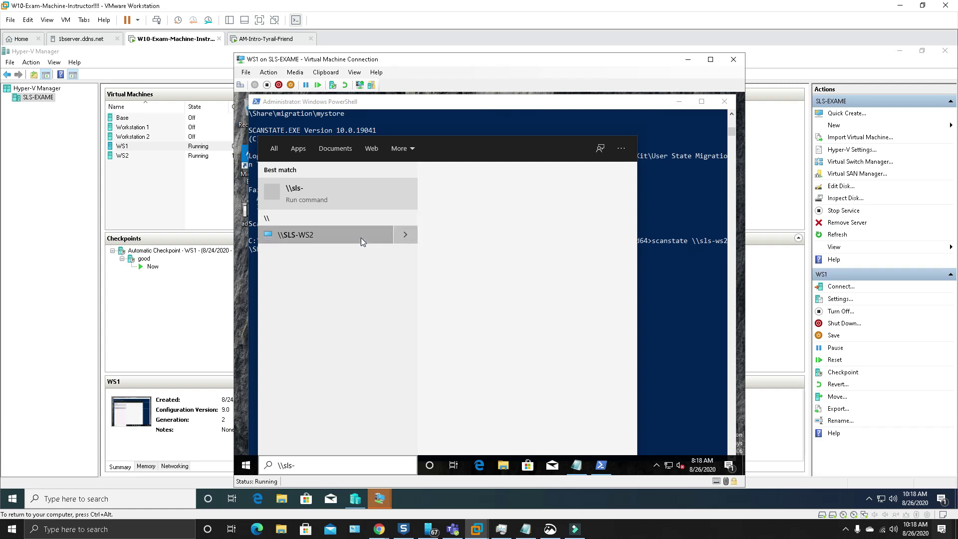
click(504, 467)
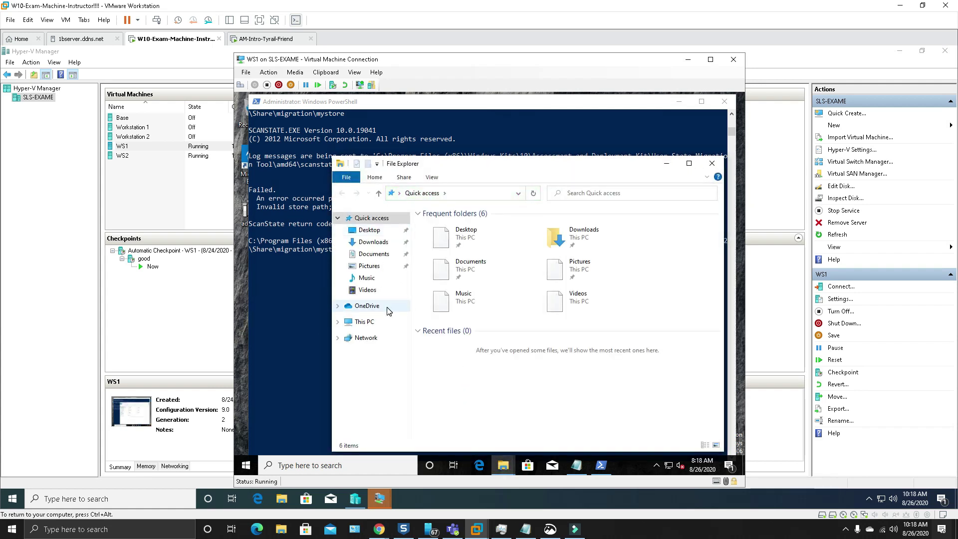
Step: Return to the WS1 session, list network computers in File Explorer, and minimize the WS2 VM window
click(257, 38)
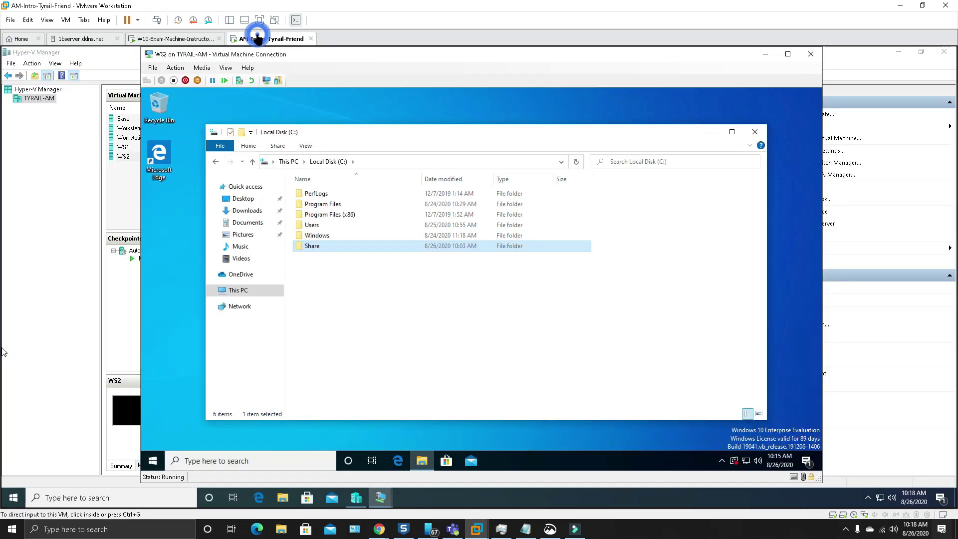
click(177, 38)
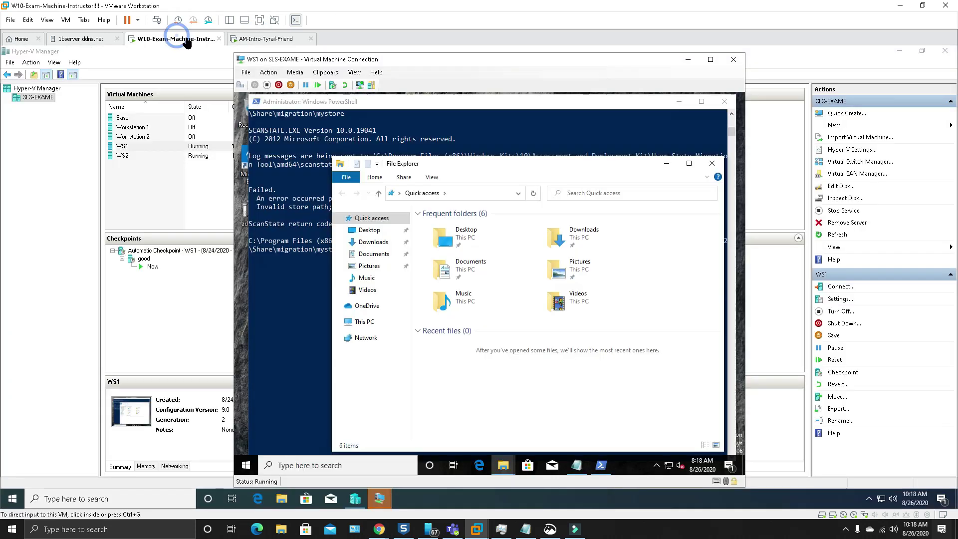
click(363, 340)
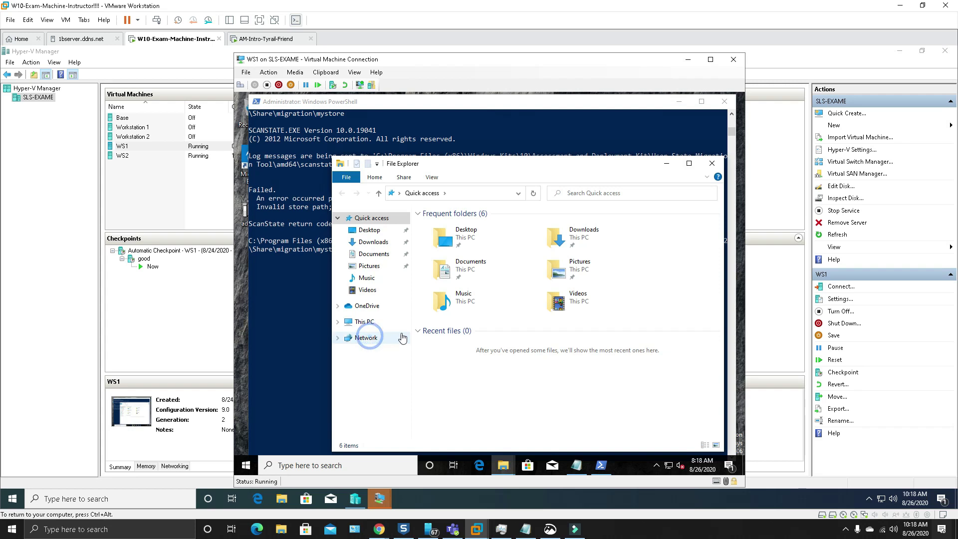
click(363, 339)
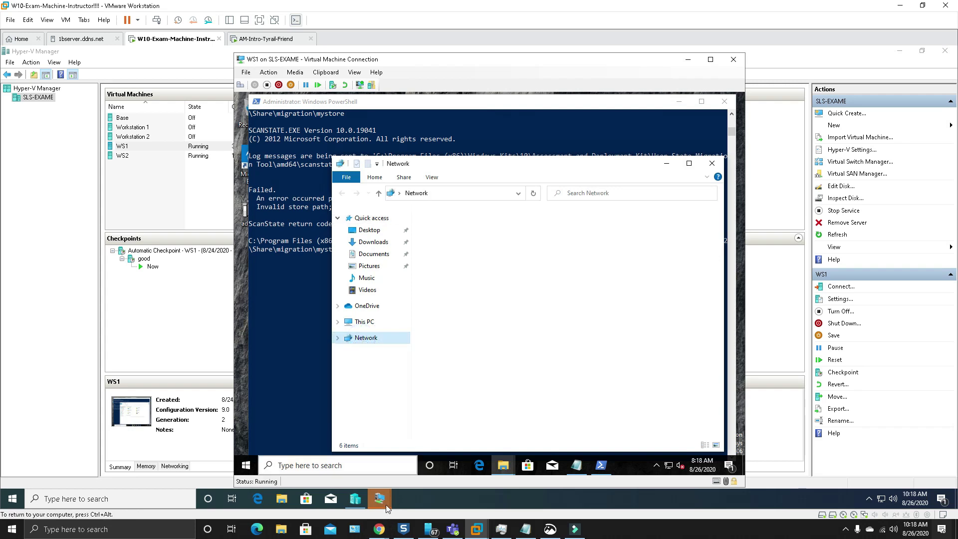
mouse_move(386, 500)
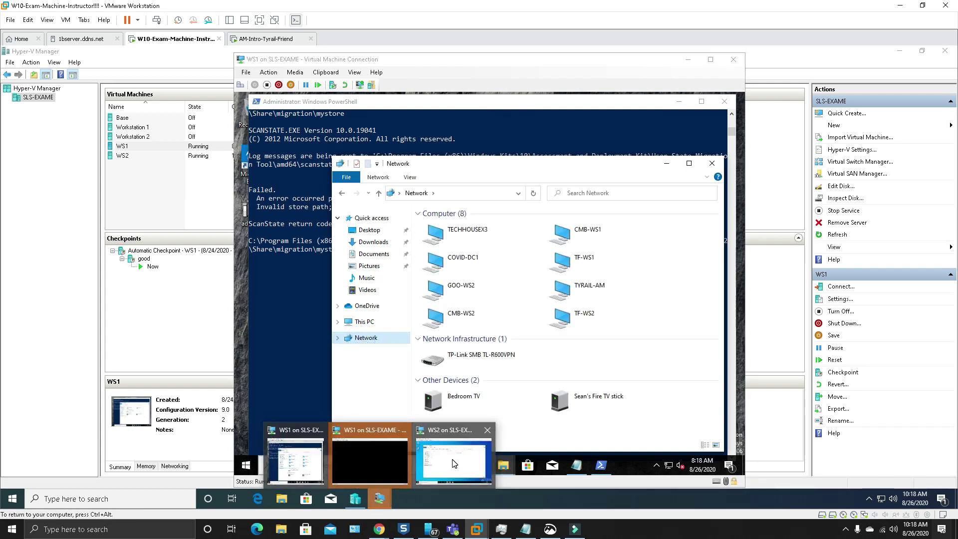
click(453, 463)
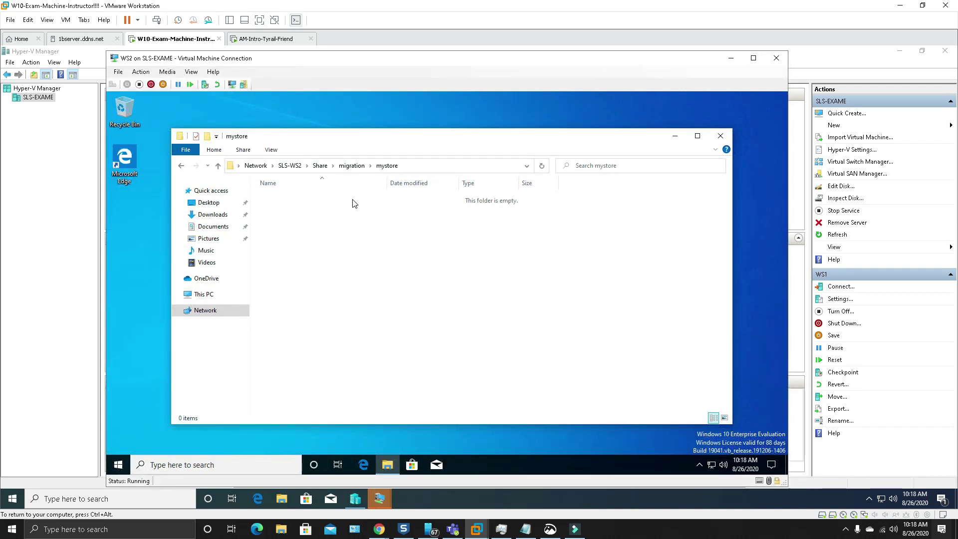
click(731, 58)
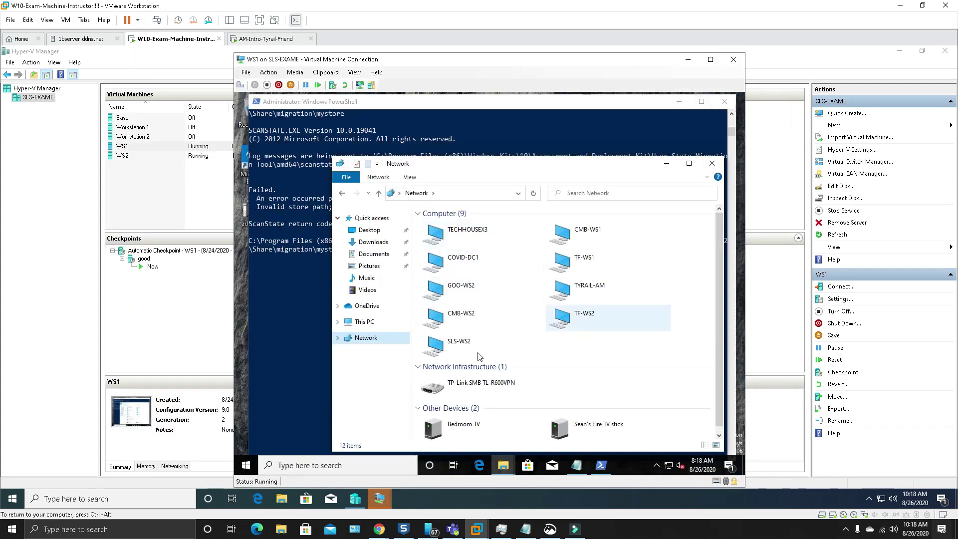
Step: Open SLS-WS2, then Share, migration and the empty mystore folder
double_click(455, 353)
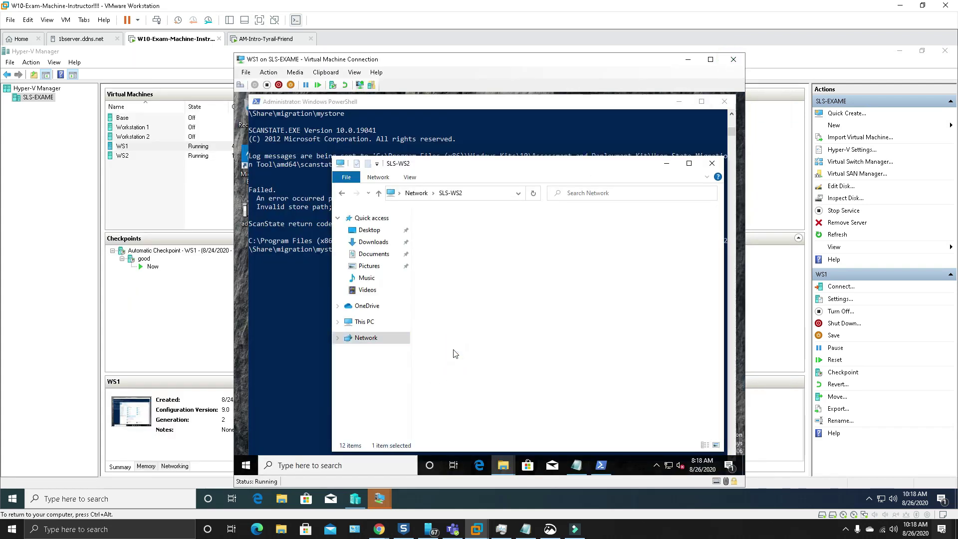
click(460, 217)
double_click(460, 218)
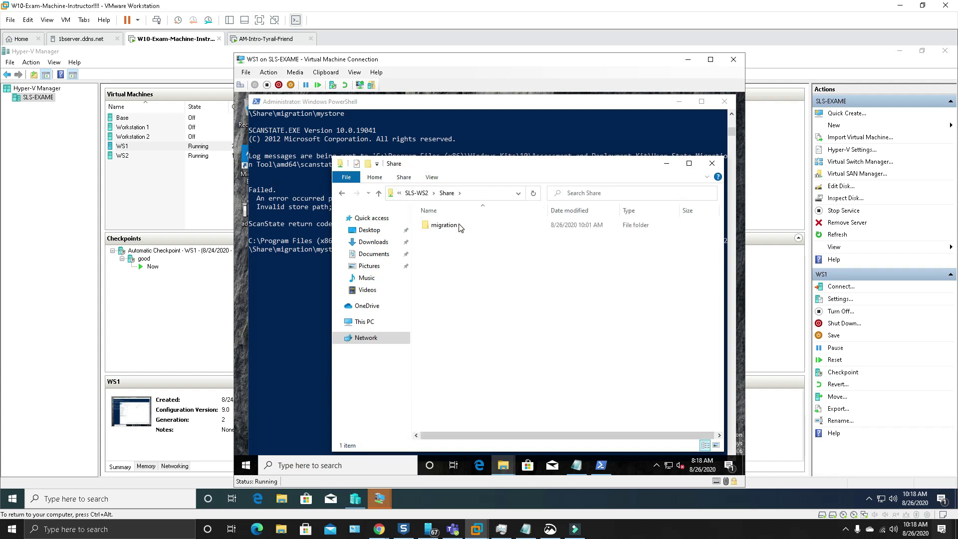
click(456, 225)
double_click(455, 225)
click(456, 226)
double_click(455, 226)
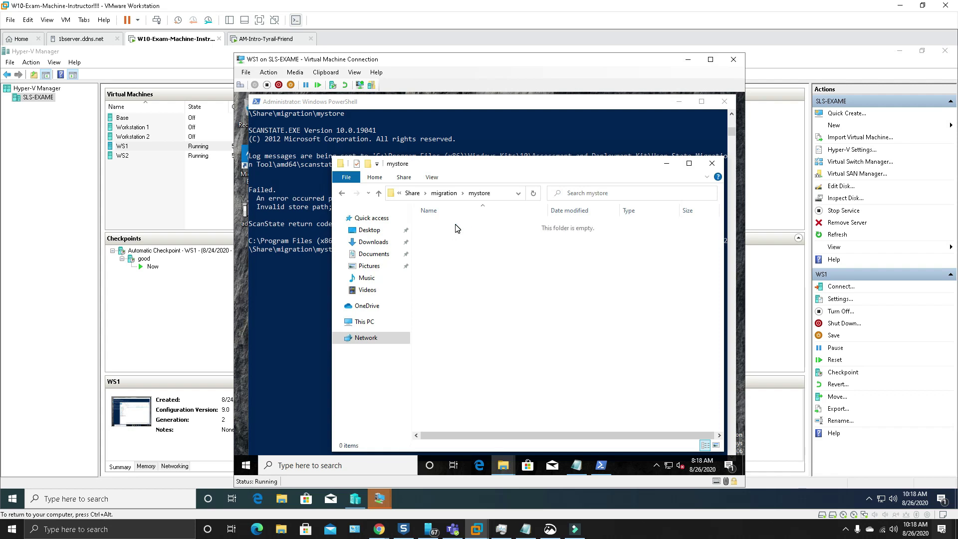
Step: Create a 'New folder' in mystore to test write access, then permanently delete it
right_click(478, 305)
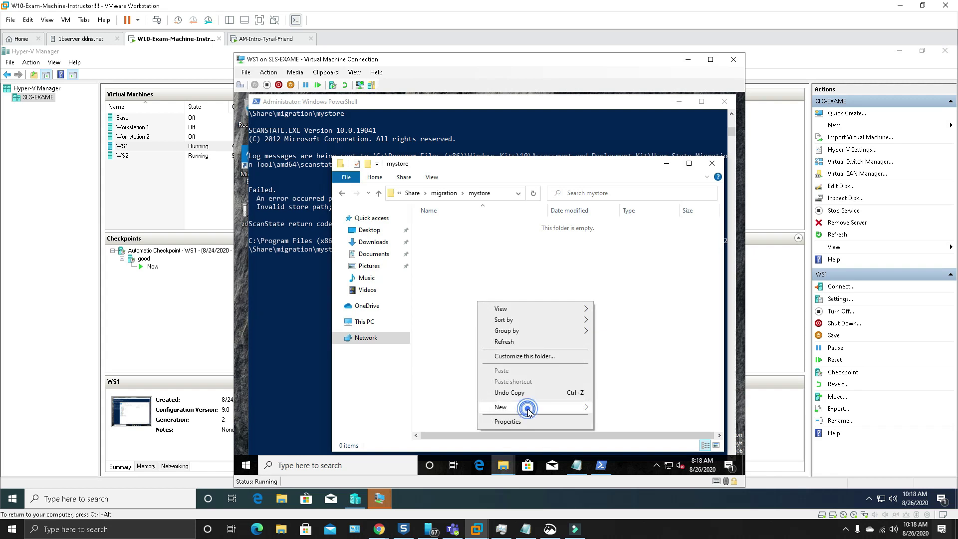
mouse_move(530, 413)
click(610, 408)
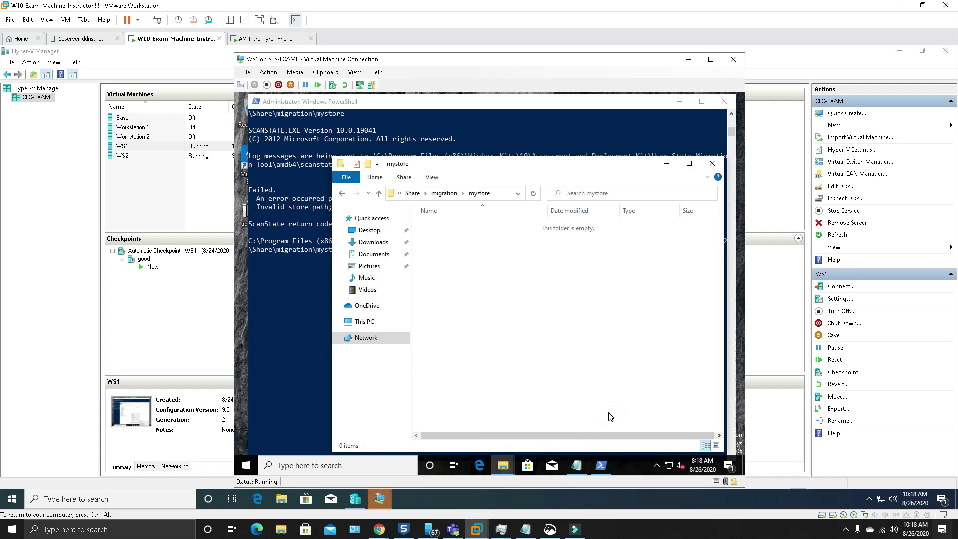
click(501, 337)
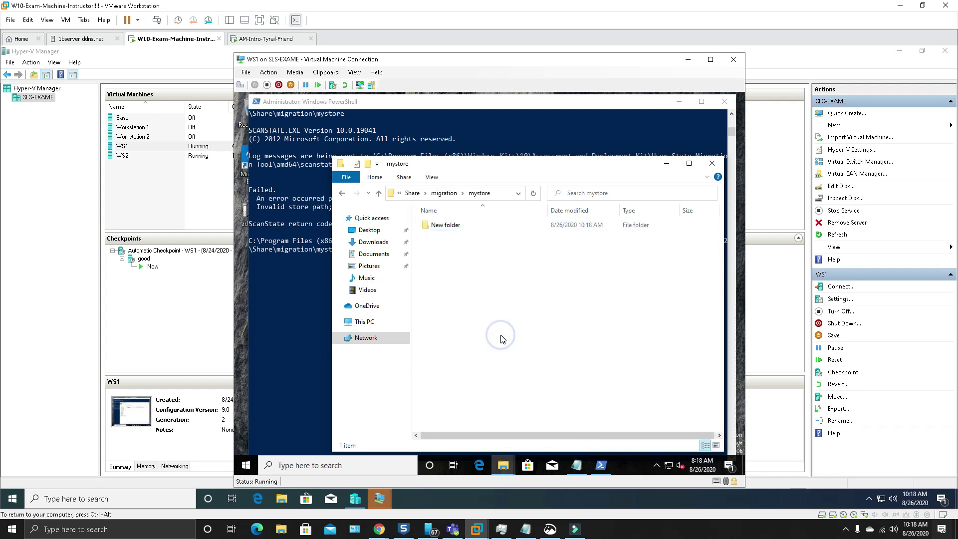
right_click(432, 227)
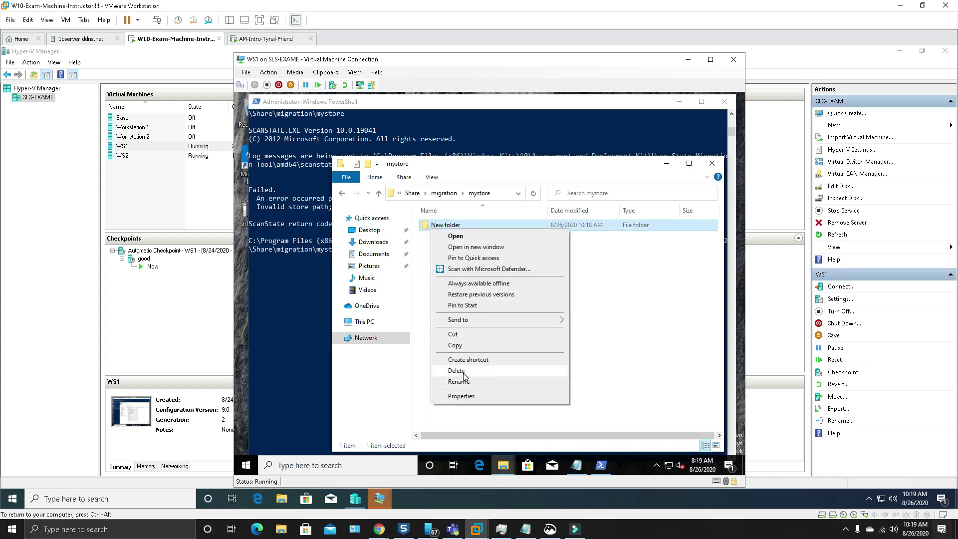
click(465, 372)
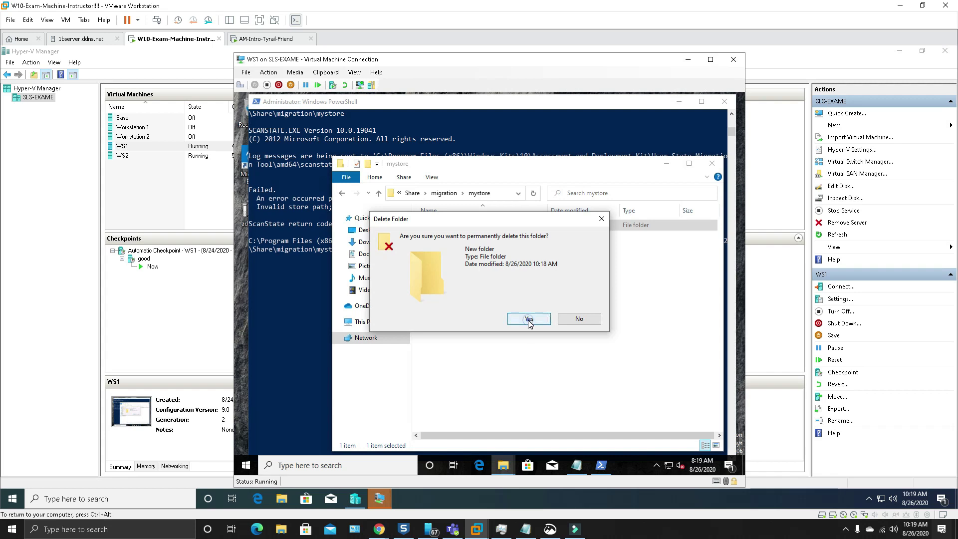
click(527, 319)
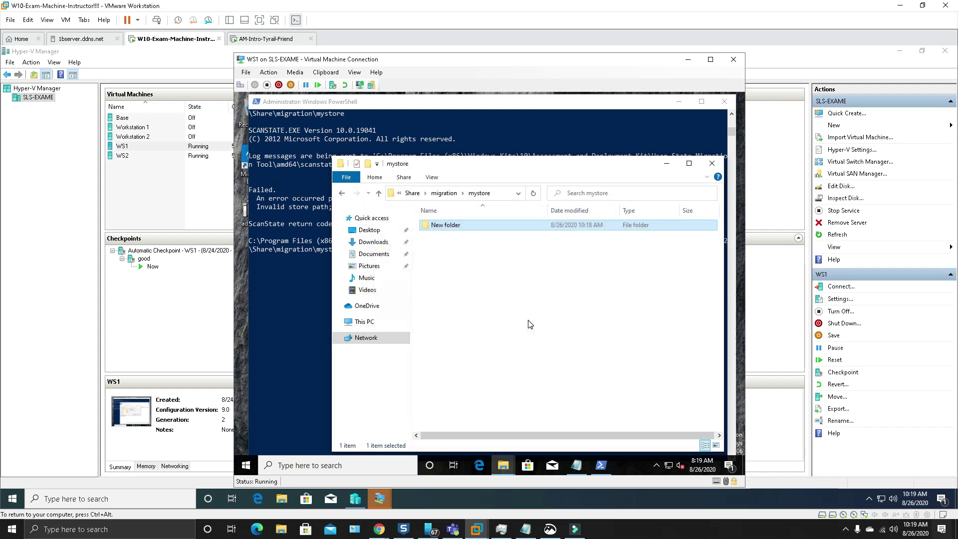
Step: Copy the \\SLS-WS2\Share\migration\mystore address path and close File Explorer
right_click(478, 198)
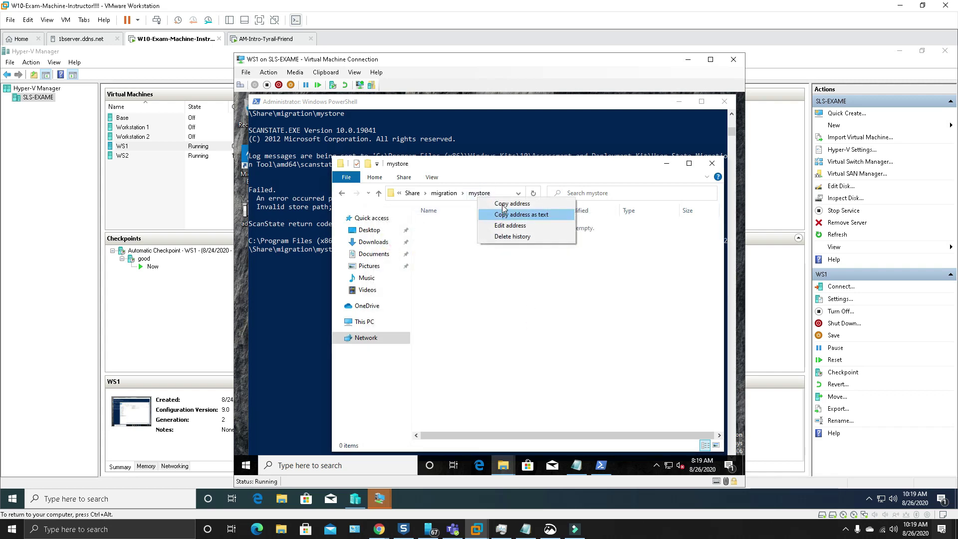
click(507, 226)
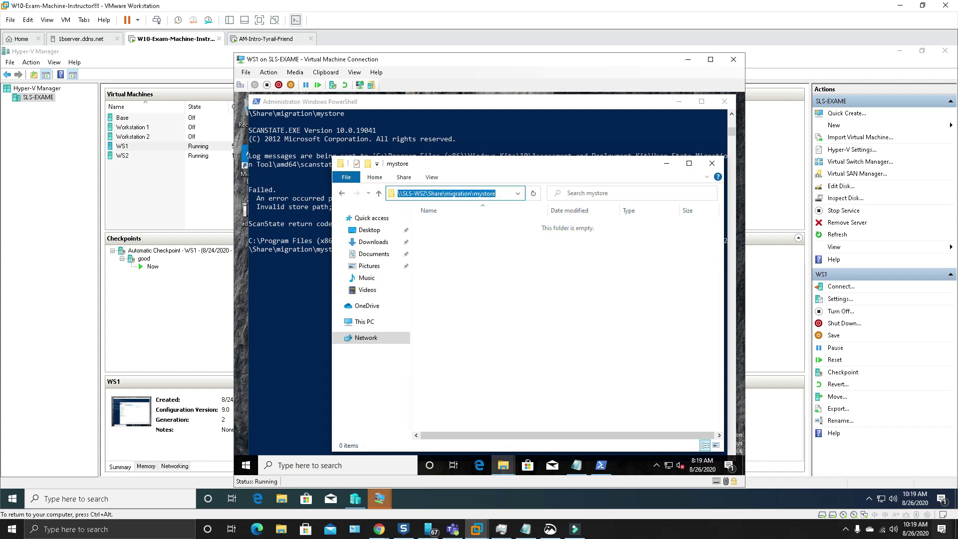
right_click(473, 195)
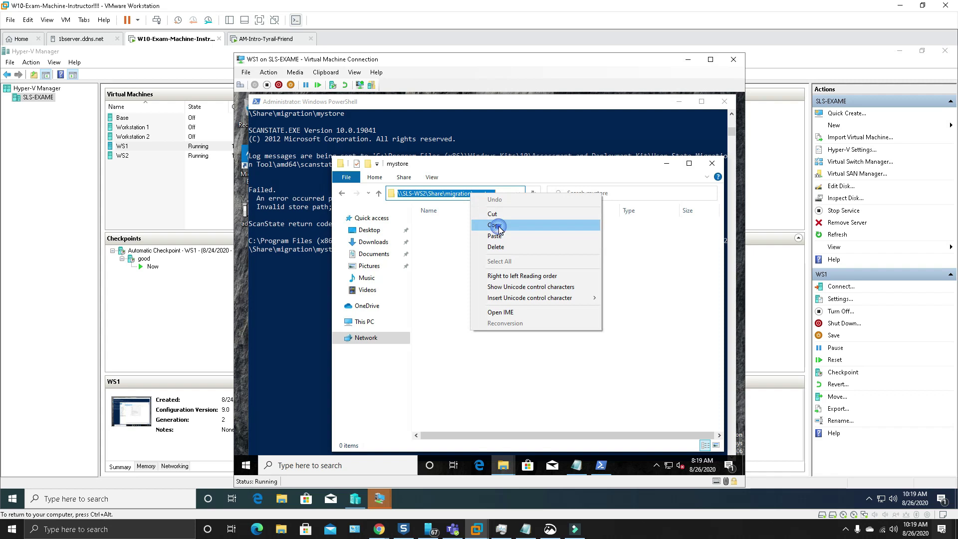
click(497, 225)
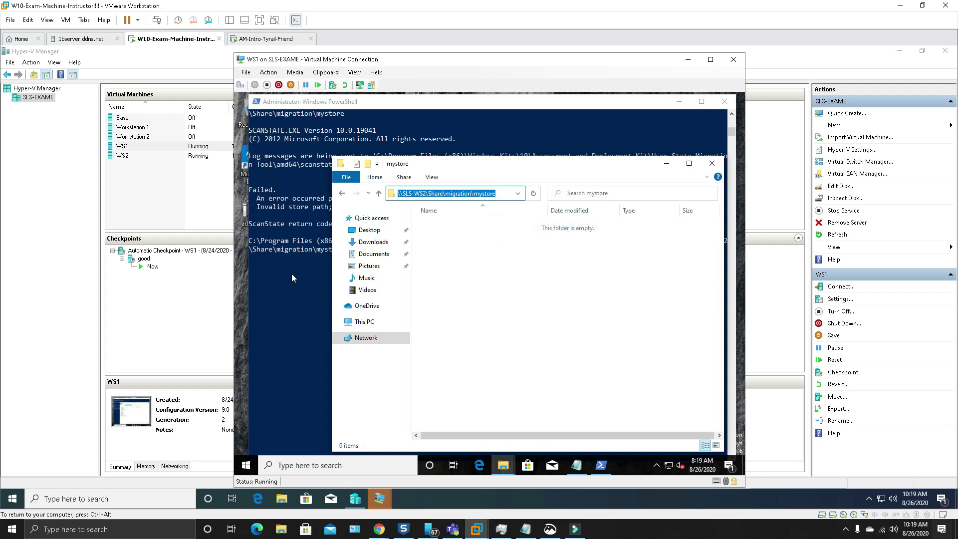
click(712, 164)
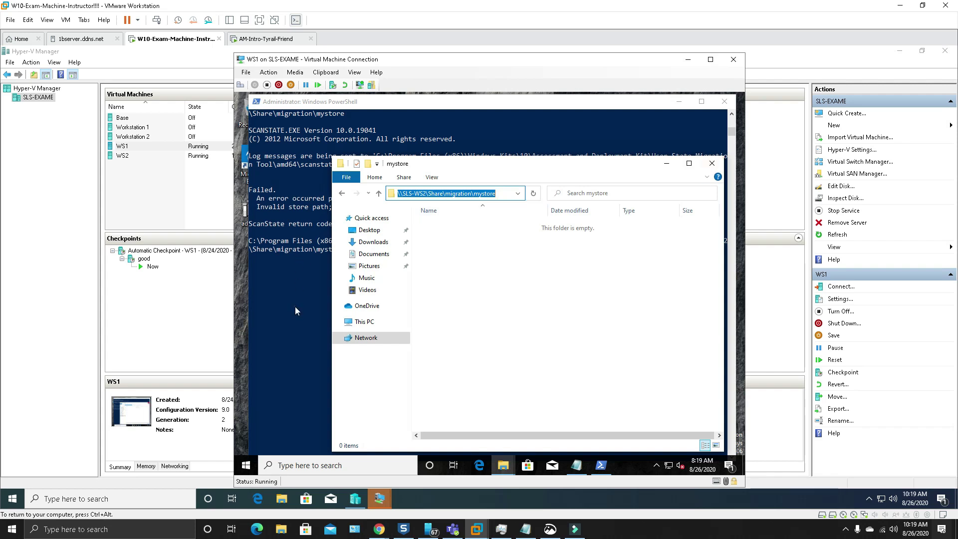
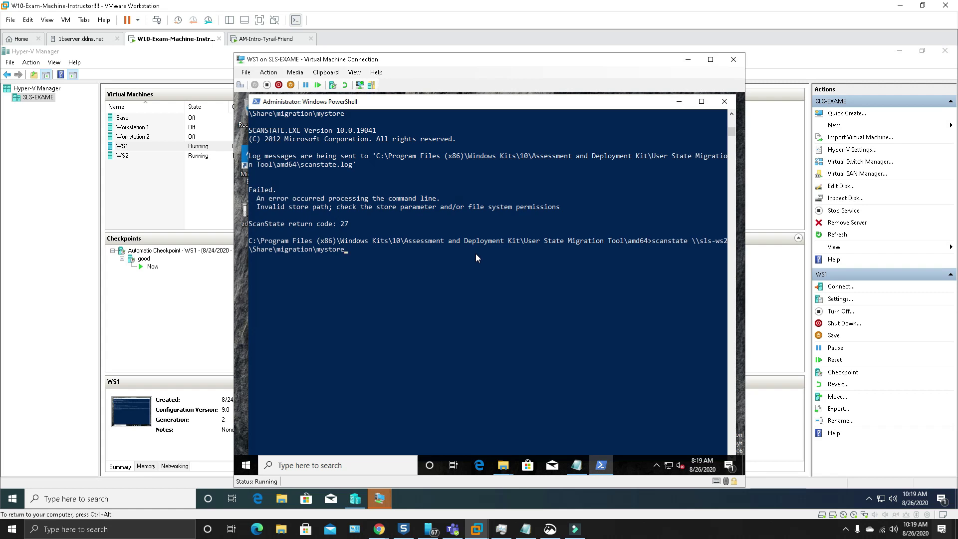
Step: Replace the store path with \\SLS-WS2\Share\migration\mystore and rerun scanstate
key(BackSpace)
key(BackSpace)
key(BackSpace)
key(BackSpace)
key(BackSpace)
key(BackSpace)
key(BackSpace)
key(BackSpace)
key(BackSpace)
key(BackSpace)
key(BackSpace)
key(BackSpace)
key(BackSpace)
key(BackSpace)
key(BackSpace)
key(BackSpace)
key(BackSpace)
key(BackSpace)
key(BackSpace)
key(BackSpace)
key(BackSpace)
key(BackSpace)
key(BackSpace)
key(BackSpace)
key(BackSpace)
key(BackSpace)
key(BackSpace)
key(BackSpace)
key(BackSpace)
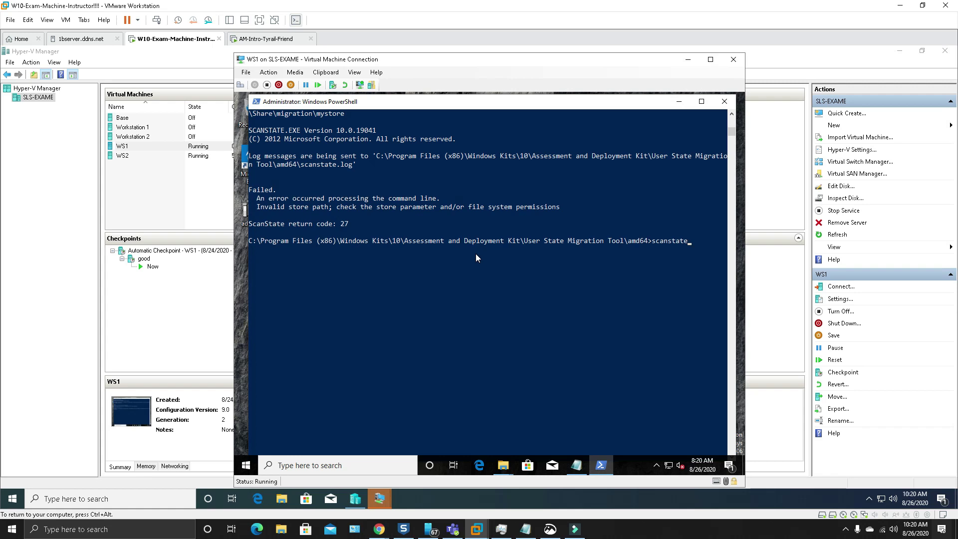
text(\\SLS-WS2\Share\migration\mystore)
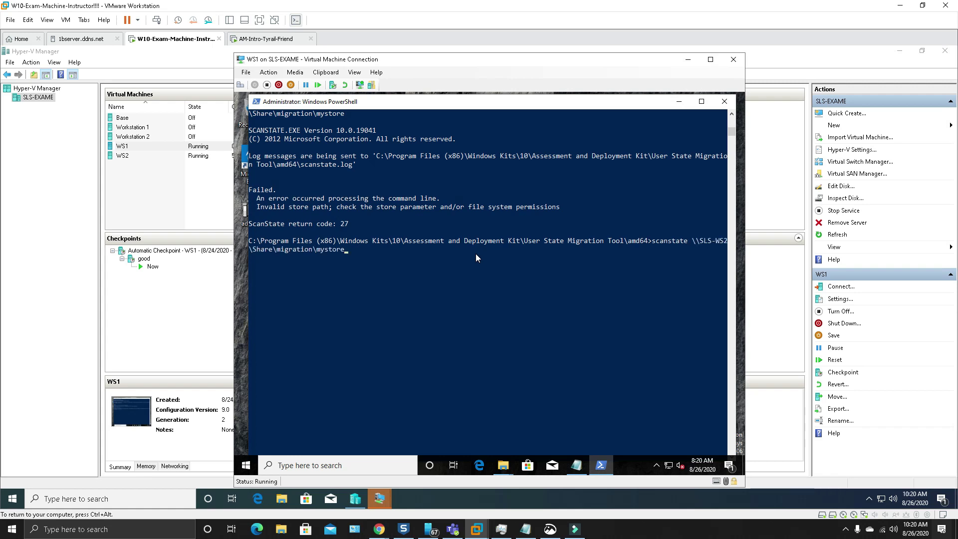
key(Return)
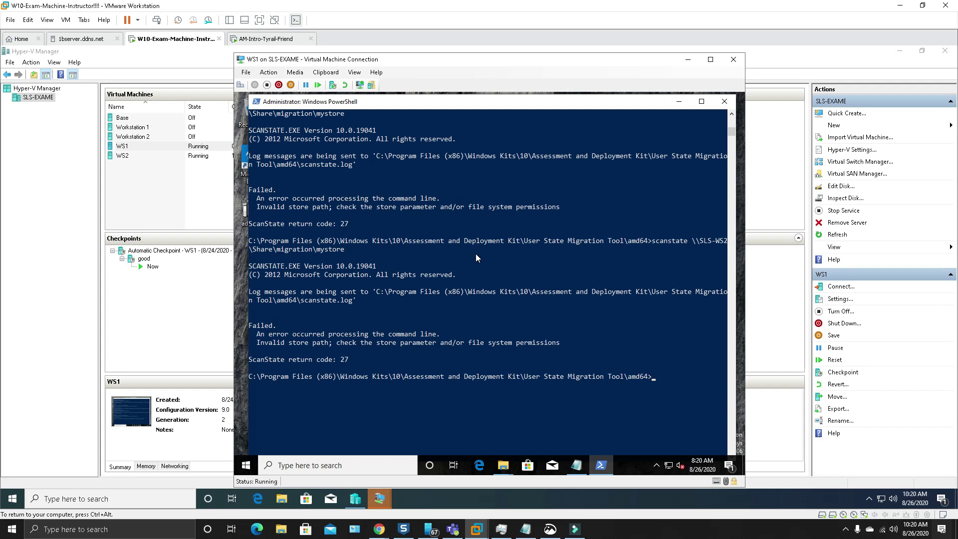
Step: Rerun the recalled command as .\scanstate; it fails with return code 27, invalid store path
key(Up)
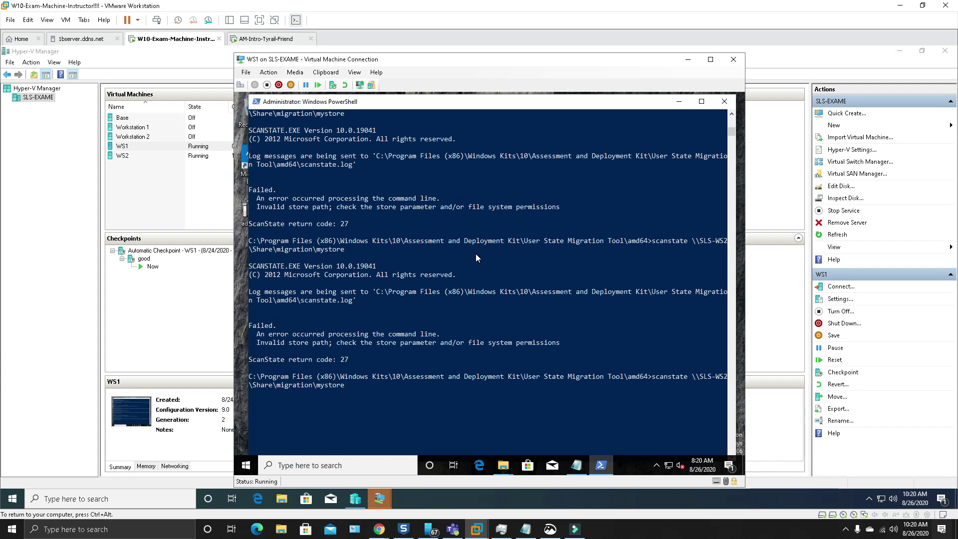
key(BackSpace)
text(.\)
key(Return)
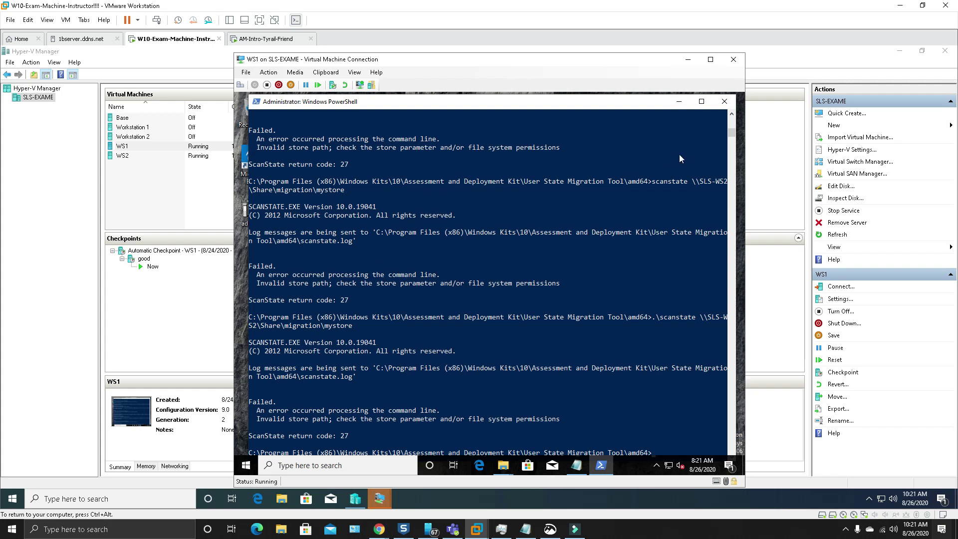
Step: Close the PowerShell window and the empty mystore folder window
click(724, 103)
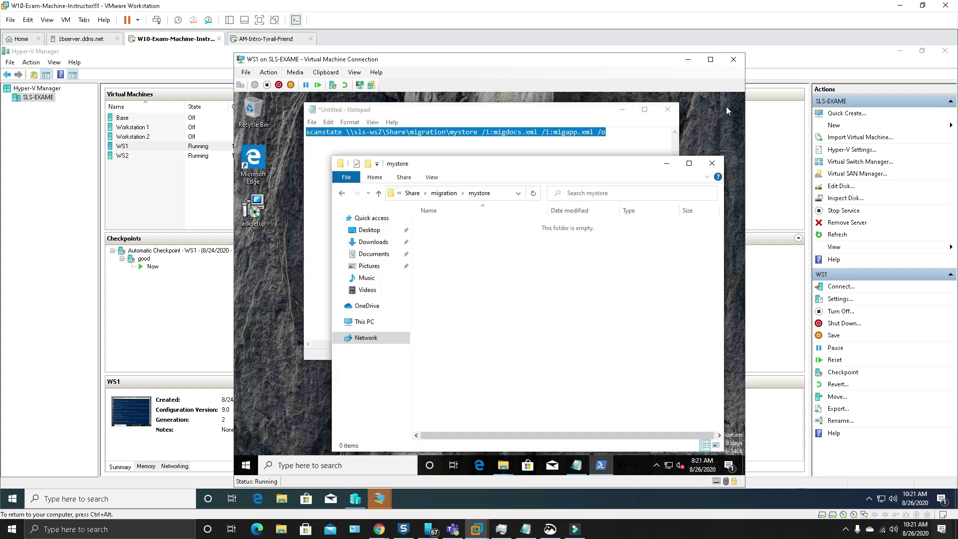
click(717, 168)
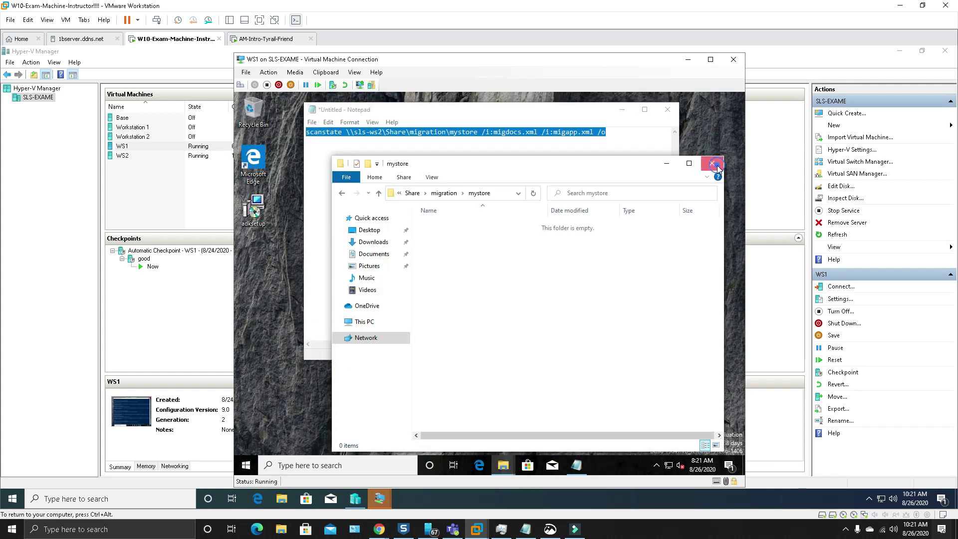
click(712, 166)
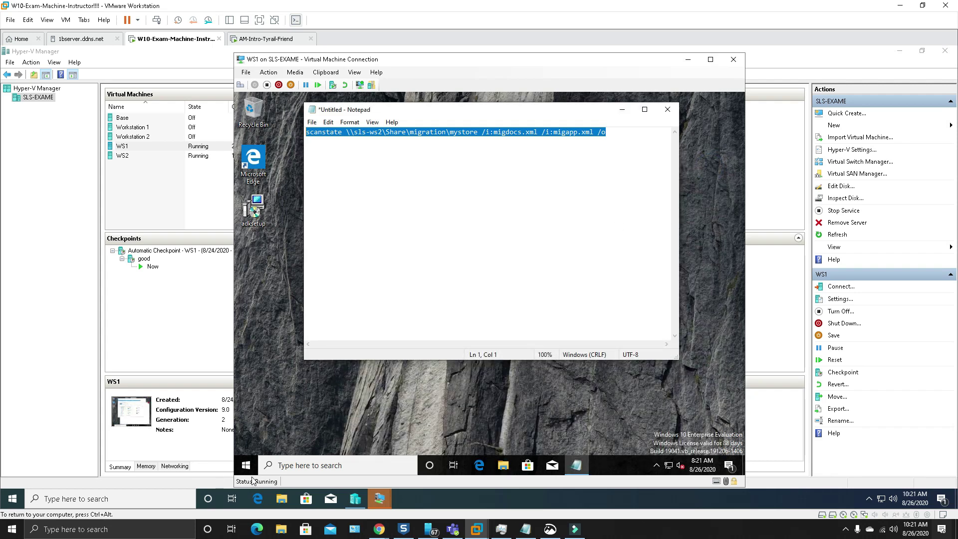
Step: Launch Command Prompt as administrator from a cmd search and approve the UAC prompt
click(252, 471)
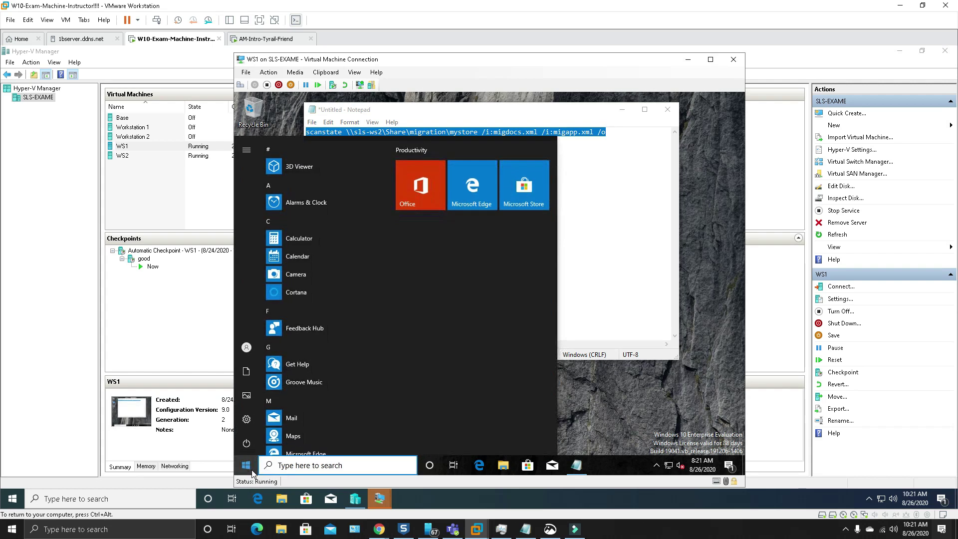
text(cmd)
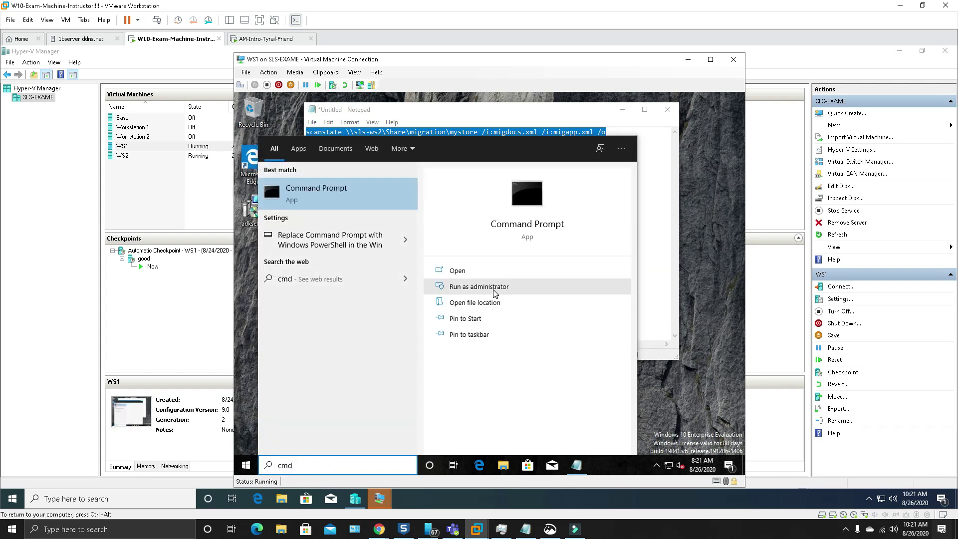
click(495, 288)
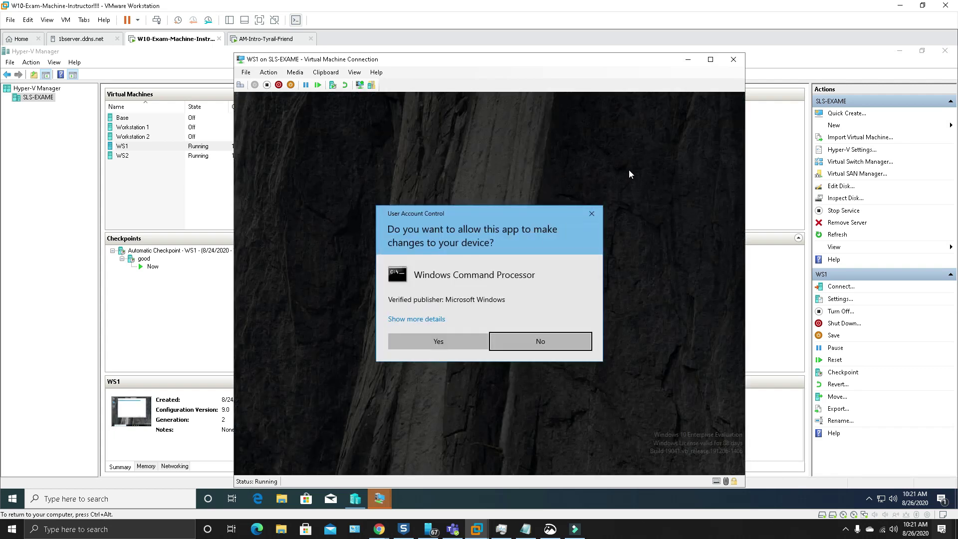
click(438, 343)
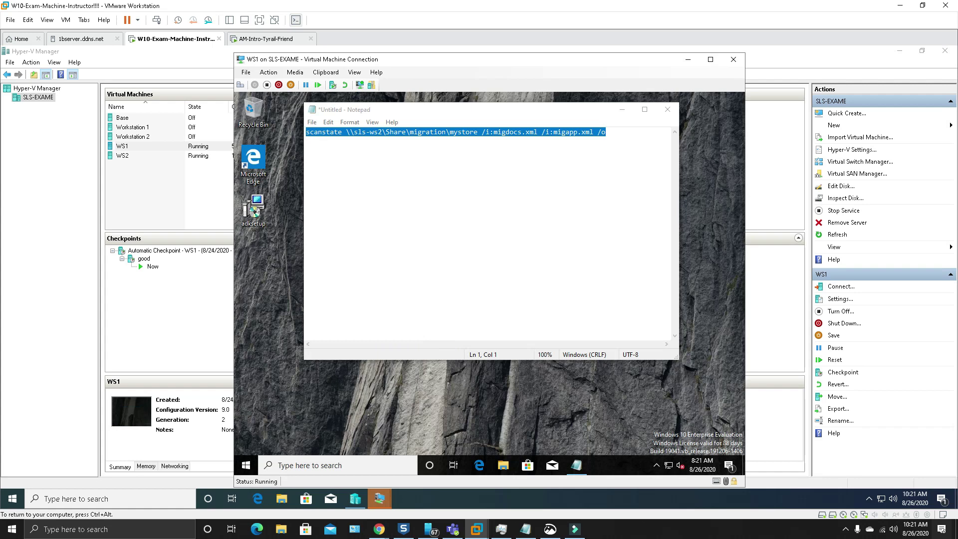
Step: Copy the saved scanstate command from Notepad and return to Command Prompt
right_click(491, 134)
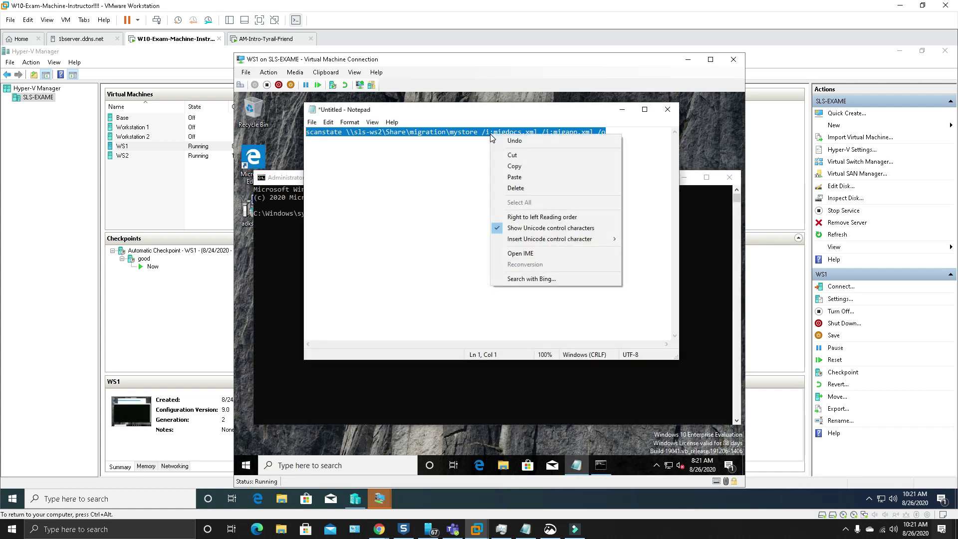
click(508, 166)
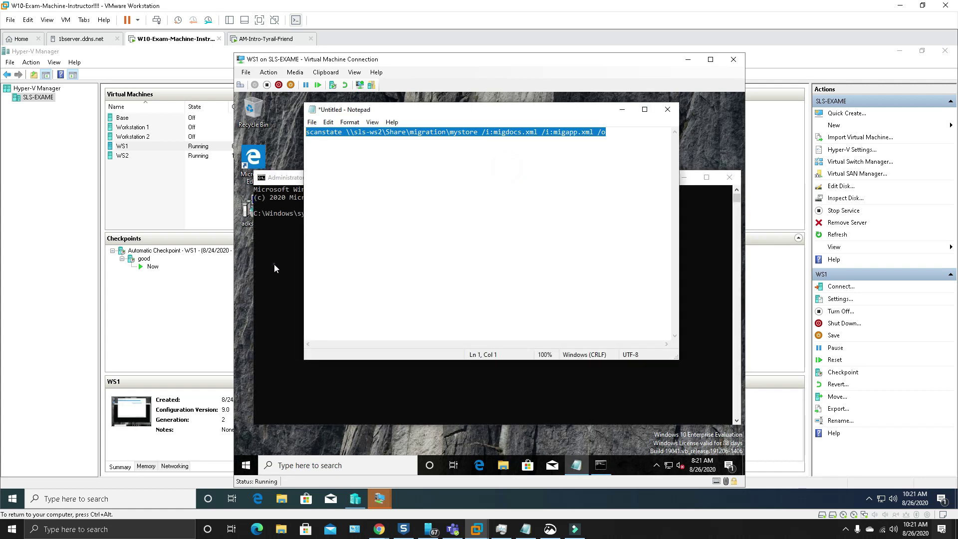
click(274, 265)
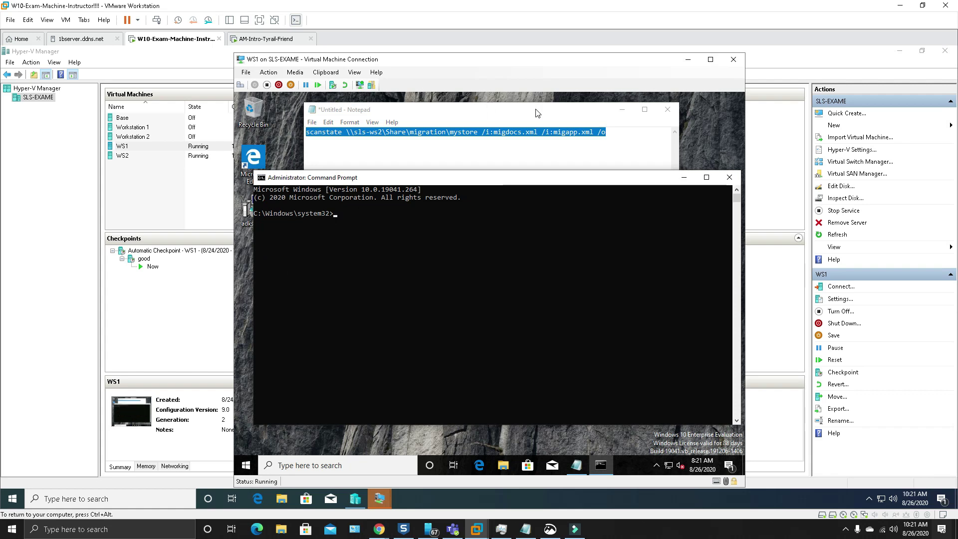
Step: From the root, build a cd path through Program Files (x86)\Windows Kits\10\Assessment and Deployment Kit
text(cd\)
text(cd p)
text(r)
key(Tab)
key(Tab)
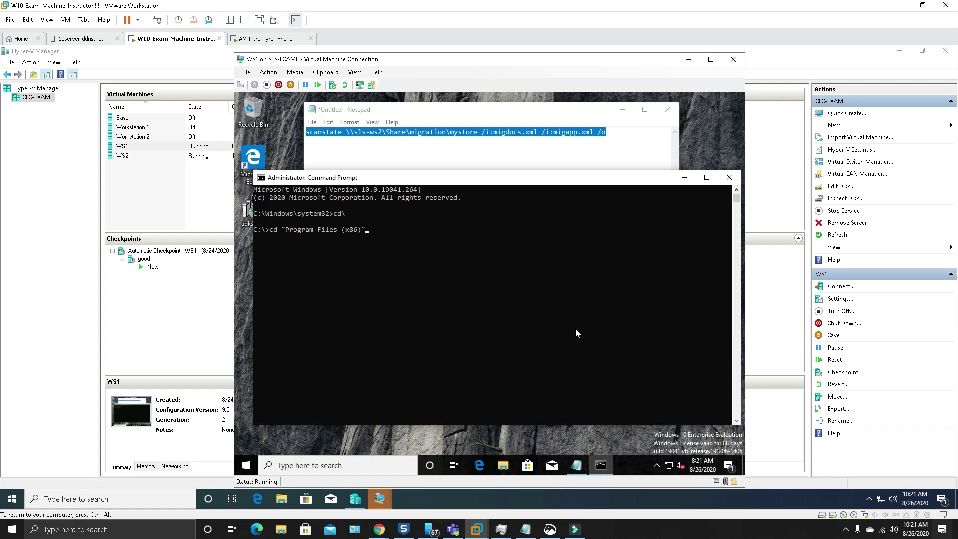
text(\)
key(Tab)
key(Tab)
key(Tab)
key(Tab)
text(\)
key(Tab)
text(\)
key(Tab)
key(Tab)
key(Tab)
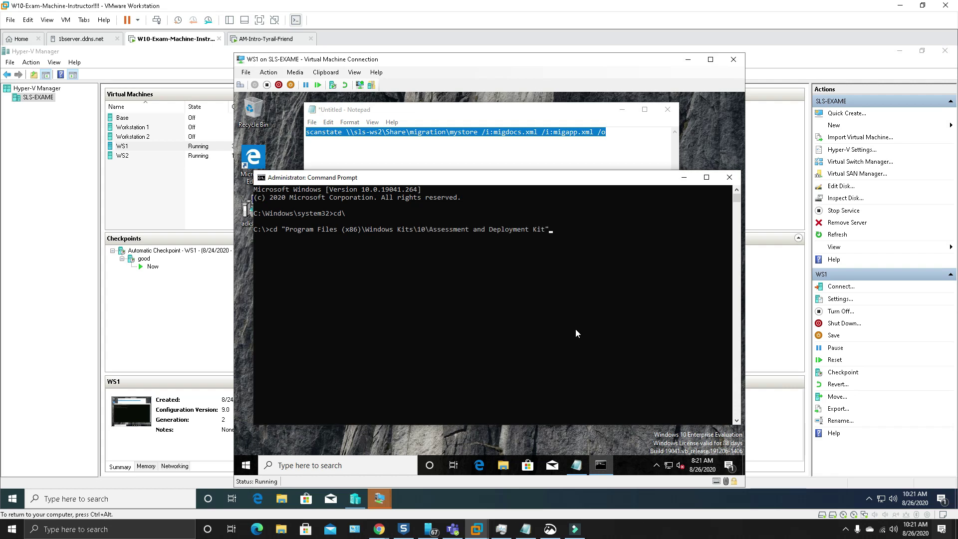
key(Tab)
key(Tab)
key(Tab)
Step: Complete the path with User State Migration Tool\amd64 and change into that folder
key(Tab)
key(Tab)
key(Tab)
key(Tab)
text(\)
key(Tab)
key(Tab)
key(Tab)
key(Tab)
key(Tab)
key(shift+Tab)
key(shift+Tab)
key(Tab)
key(Tab)
key(shift+Tab)
key(shift+Tab)
text(\)
key(Tab)
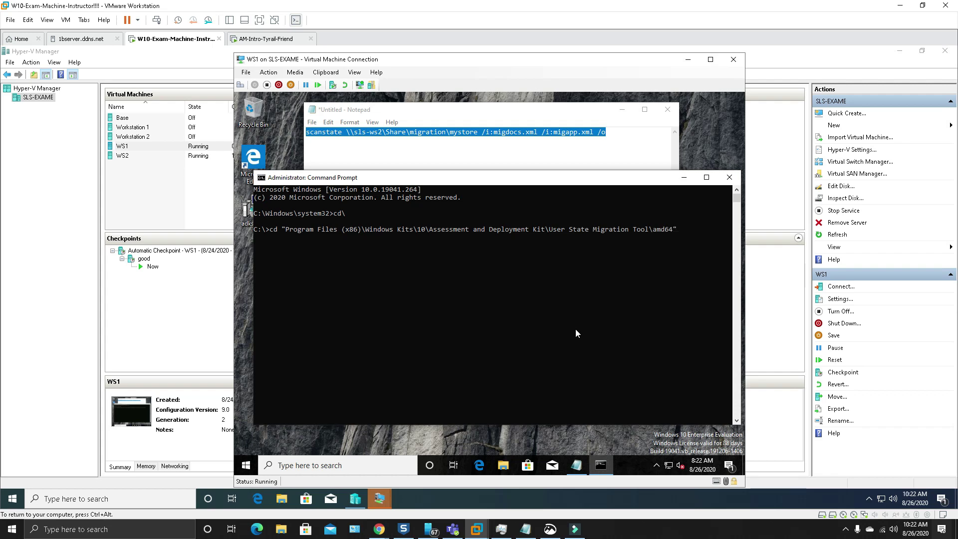
text(\)
key(Tab)
key(Tab)
key(Tab)
key(Tab)
key(BackSpace)
key(BackSpace)
key(BackSpace)
key(BackSpace)
key(BackSpace)
key(BackSpace)
key(BackSpace)
key(BackSpace)
key(BackSpace)
key(BackSpace)
key(BackSpace)
key(BackSpace)
key(BackSpace)
key(BackSpace)
key(BackSpace)
key(BackSpace)
key(BackSpace)
key(BackSpace)
key(BackSpace)
key(BackSpace)
key(BackSpace)
text(")
key(Return)
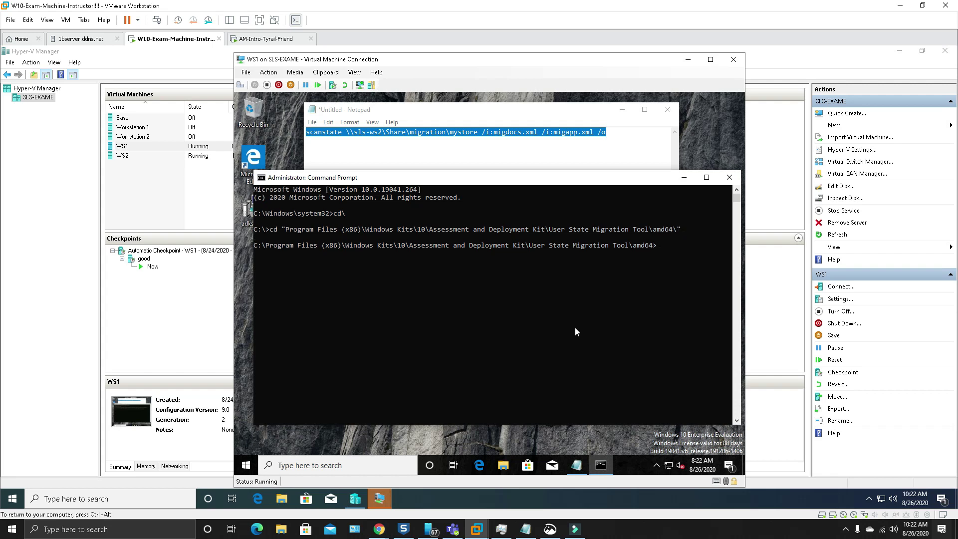
Step: Run scanstate \\sls-ws2\Share\migration\mystore /i:migdocs.xml /i:migapp.xml /o, then re-paste and edit it after code 27
right_click(690, 244)
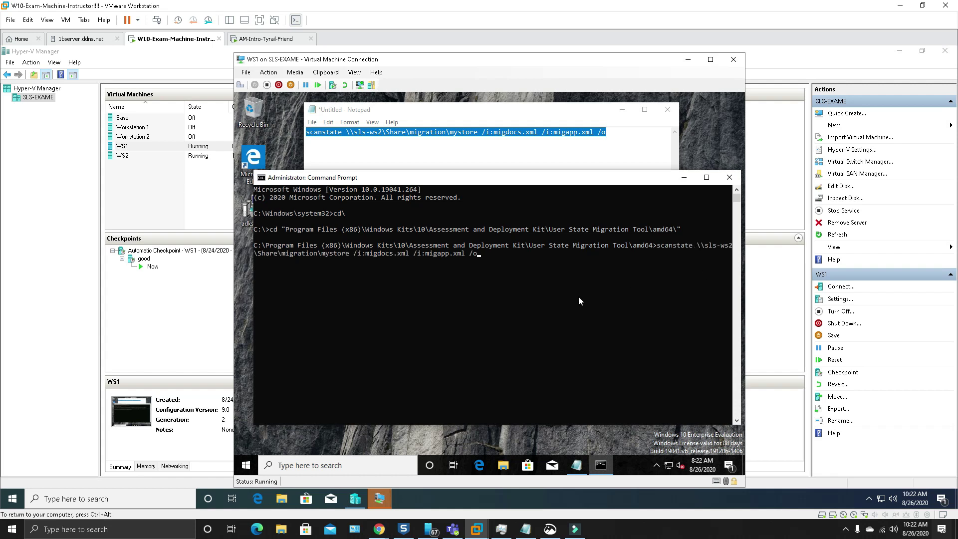
key(Return)
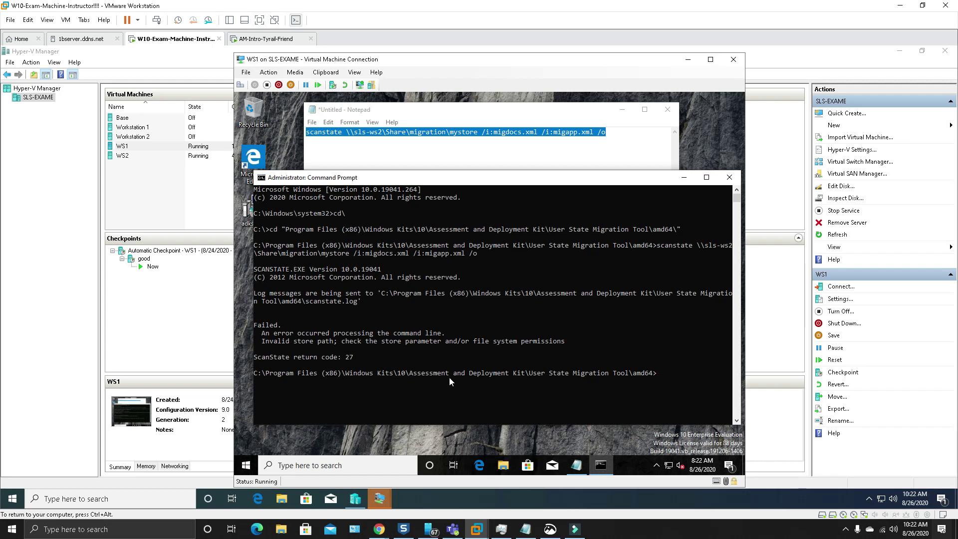
right_click(536, 373)
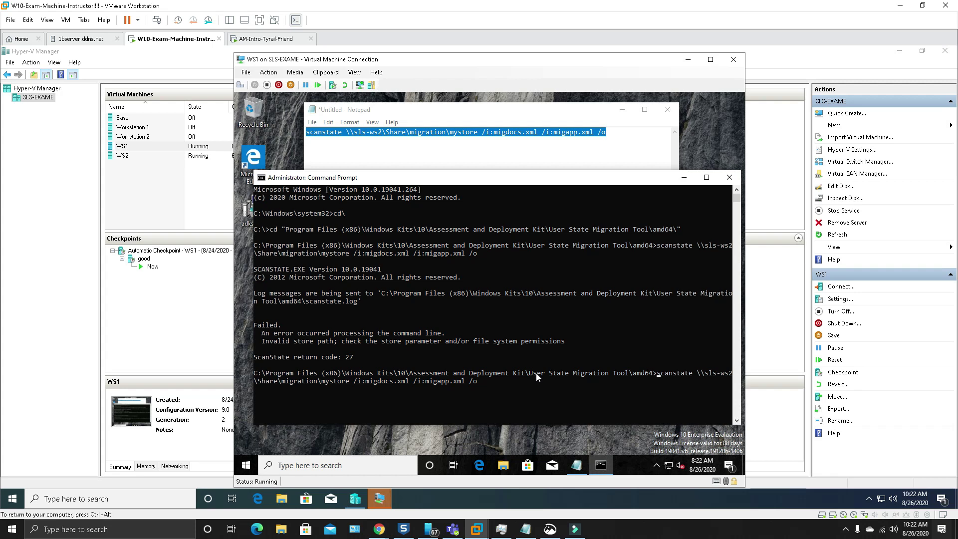
key(Home)
key(BackSpace)
key(BackSpace)
key(BackSpace)
key(BackSpace)
key(BackSpace)
key(BackSpace)
key(BackSpace)
key(BackSpace)
key(BackSpace)
key(BackSpace)
key(BackSpace)
key(BackSpace)
key(BackSpace)
key(BackSpace)
key(BackSpace)
key(BackSpace)
key(BackSpace)
key(BackSpace)
key(BackSpace)
key(BackSpace)
key(BackSpace)
key(BackSpace)
key(BackSpace)
key(BackSpace)
key(BackSpace)
key(BackSpace)
key(BackSpace)
key(BackSpace)
key(BackSpace)
key(BackSpace)
key(BackSpace)
key(BackSpace)
key(BackSpace)
key(BackSpace)
key(BackSpace)
key(BackSpace)
key(BackSpace)
key(BackSpace)
key(BackSpace)
key(BackSpace)
key(BackSpace)
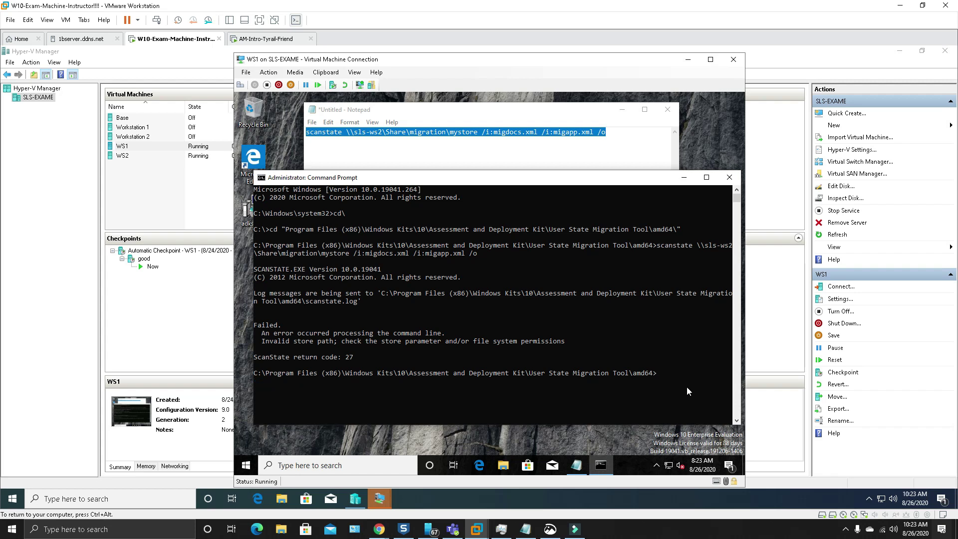
Step: Copy the amd64 prompt path from the console and close Command Prompt
drag(657, 373, 254, 373)
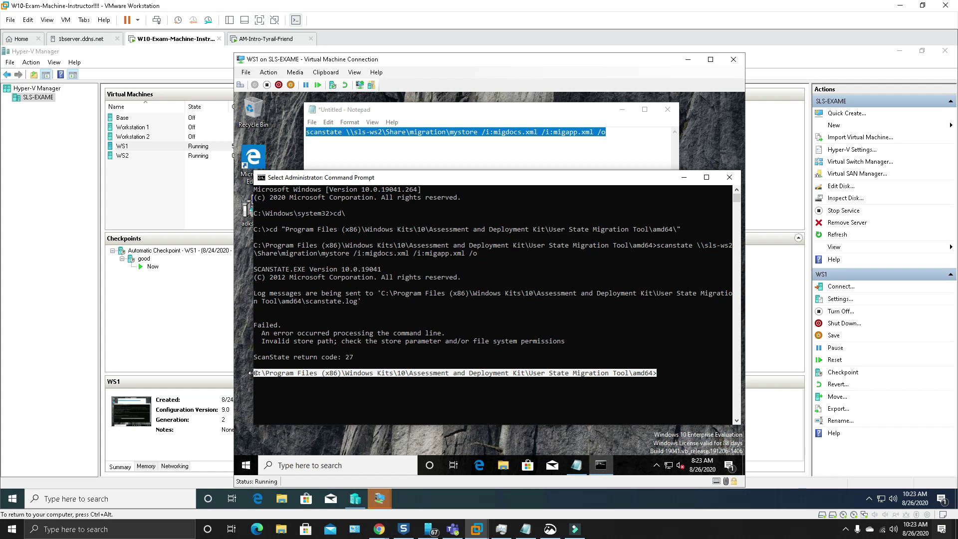
right_click(264, 371)
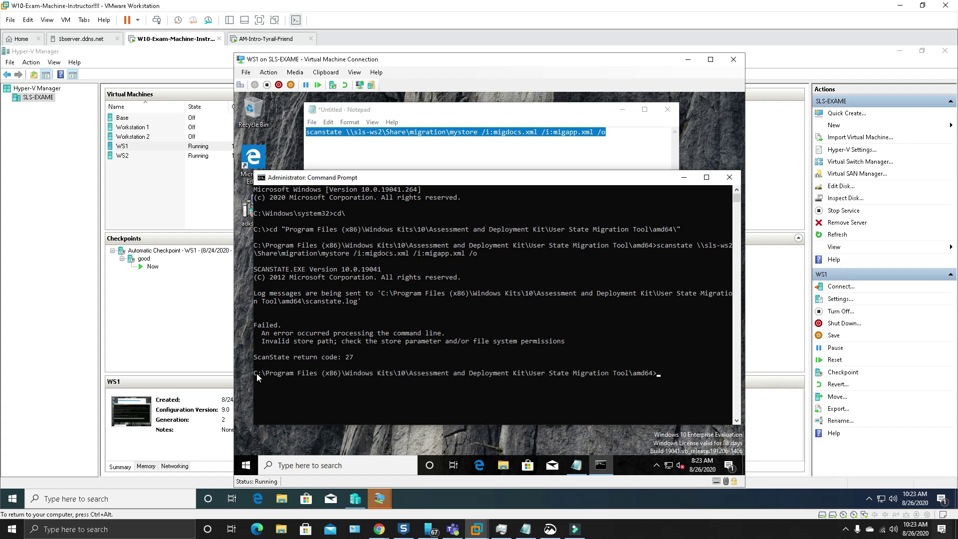
drag(255, 374, 652, 381)
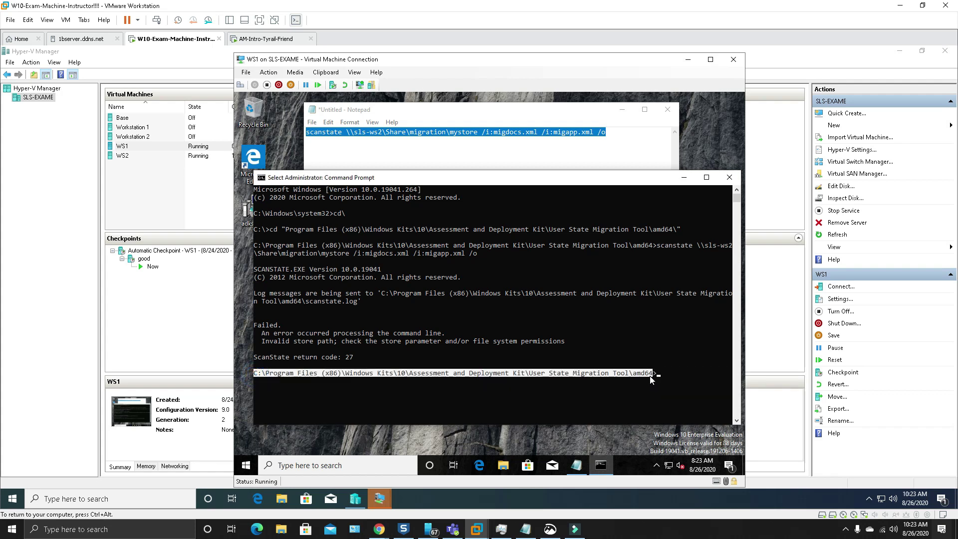
right_click(652, 375)
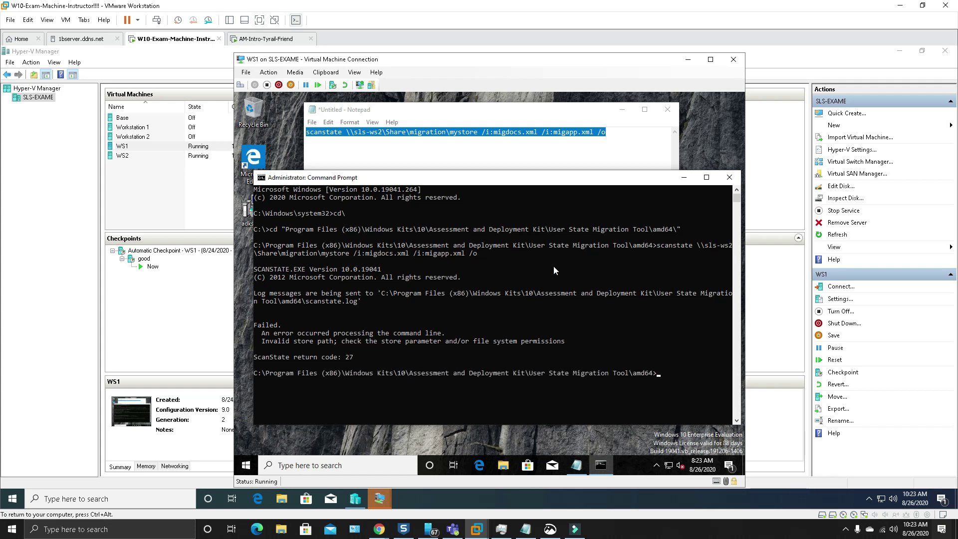
click(730, 177)
Step: Launch Windows PowerShell as administrator and approve the permission prompt
click(254, 468)
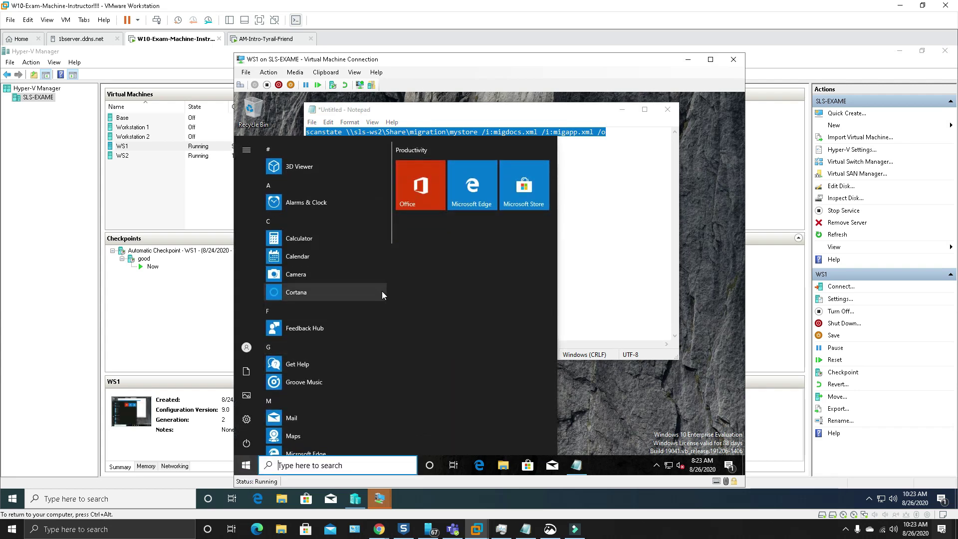
text(po)
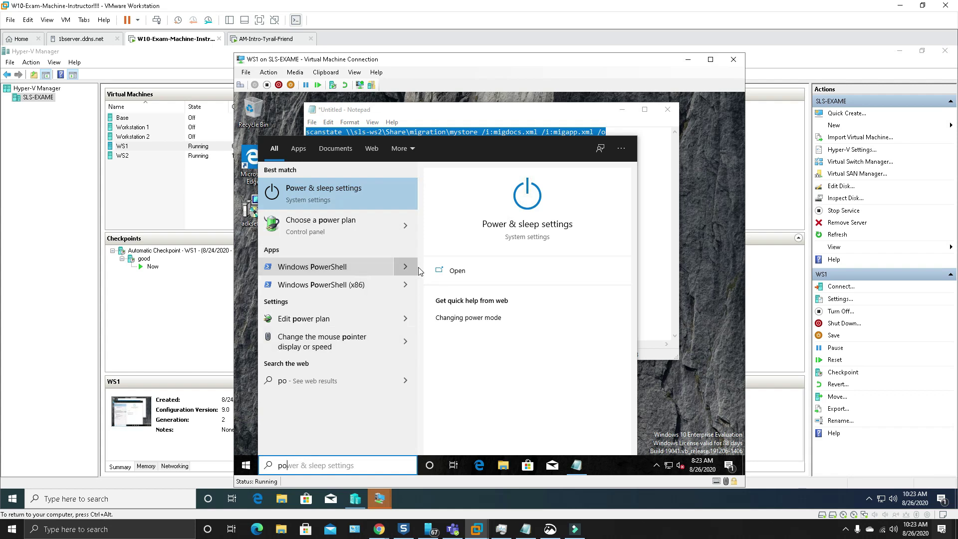
click(408, 267)
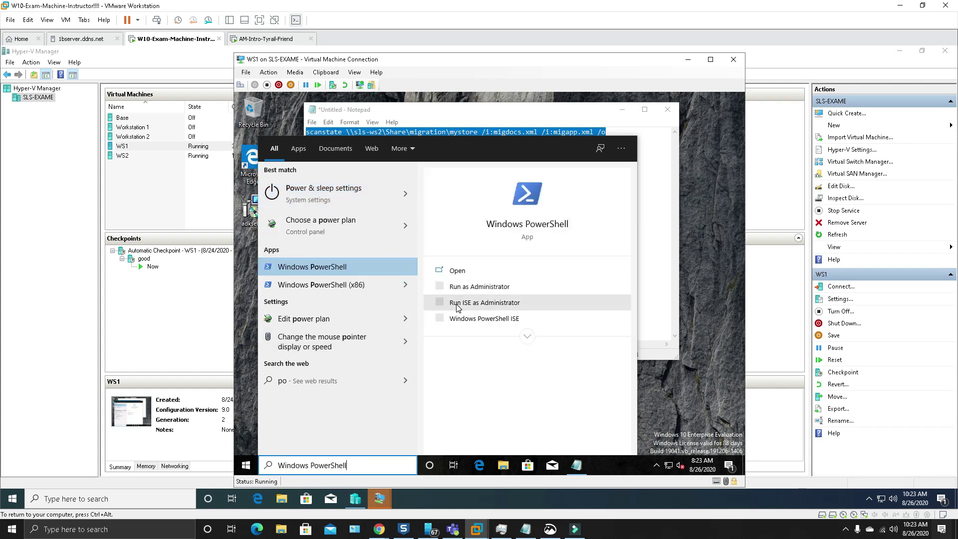
click(479, 288)
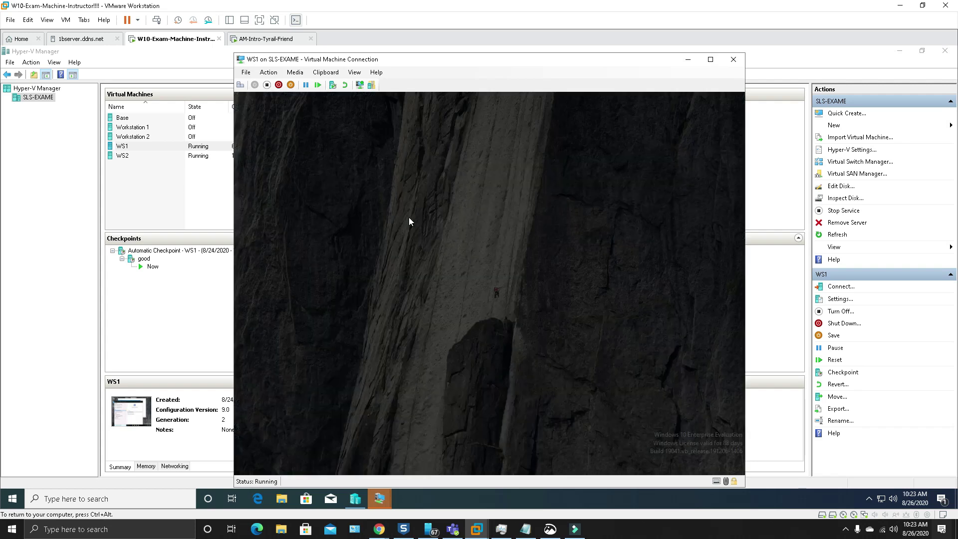
click(434, 341)
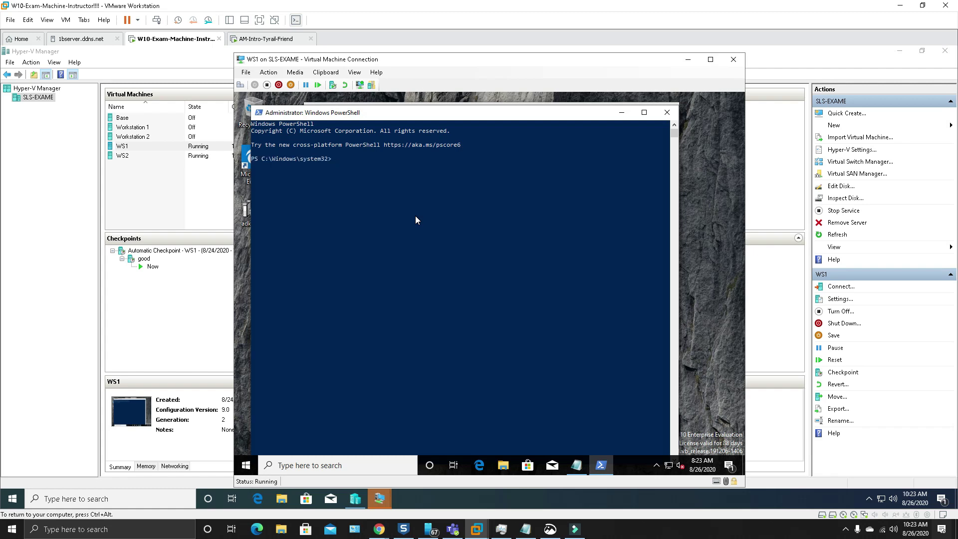
Step: Paste and run the cd command into the User State Migration Tool\amd64 folder
key(ctrl+v)
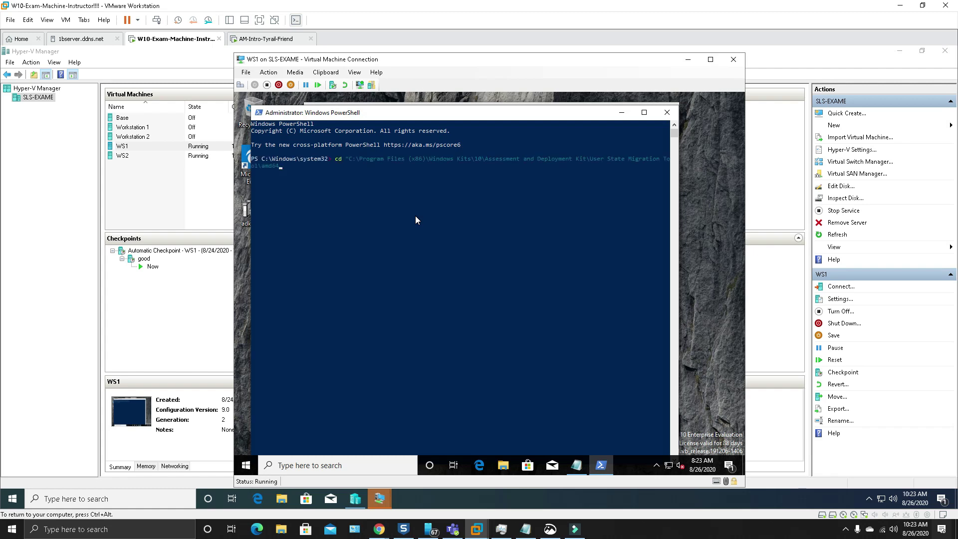
text(")
key(Return)
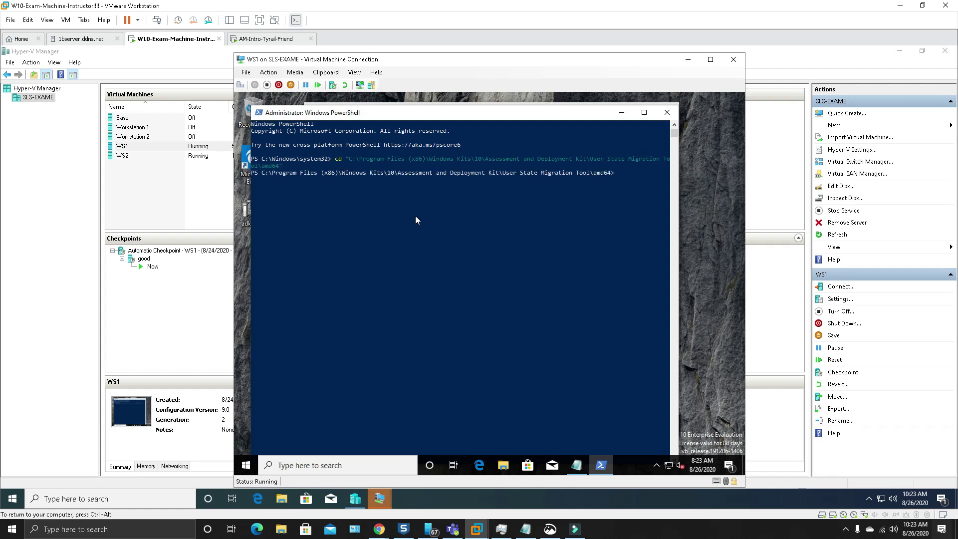
Step: Copy the scanstate command from Notepad
click(583, 466)
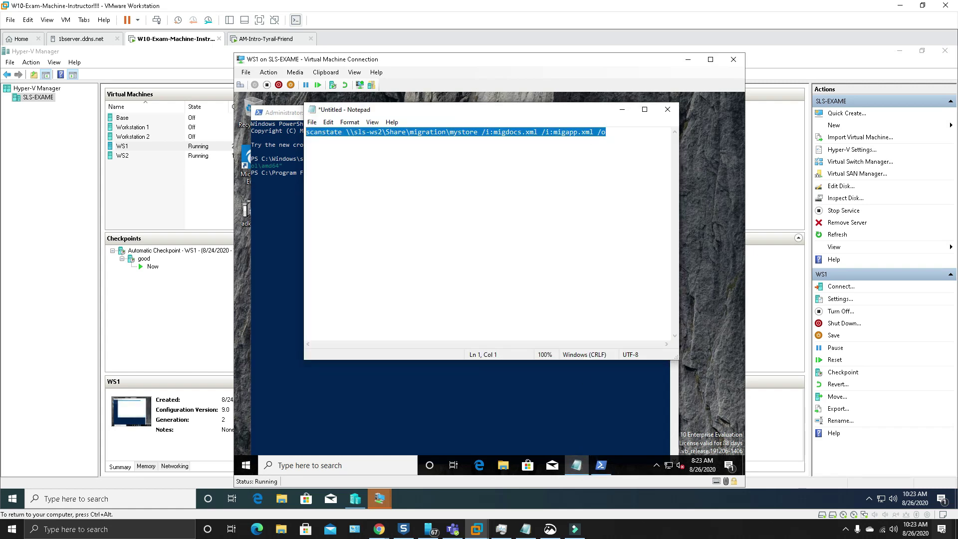
right_click(587, 136)
click(618, 169)
Step: Paste the scanstate command into PowerShell and run it as .\scanstate, failing with code 27
click(284, 206)
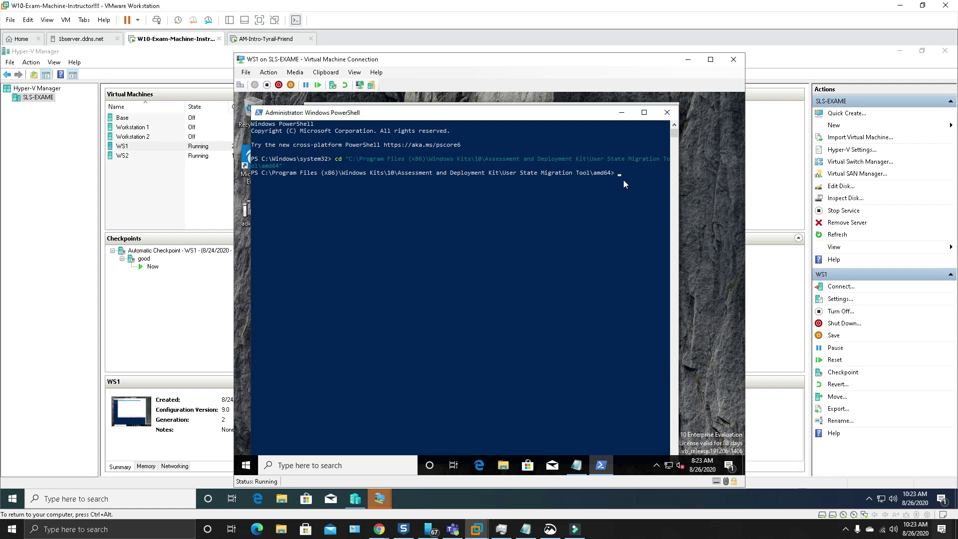
right_click(624, 180)
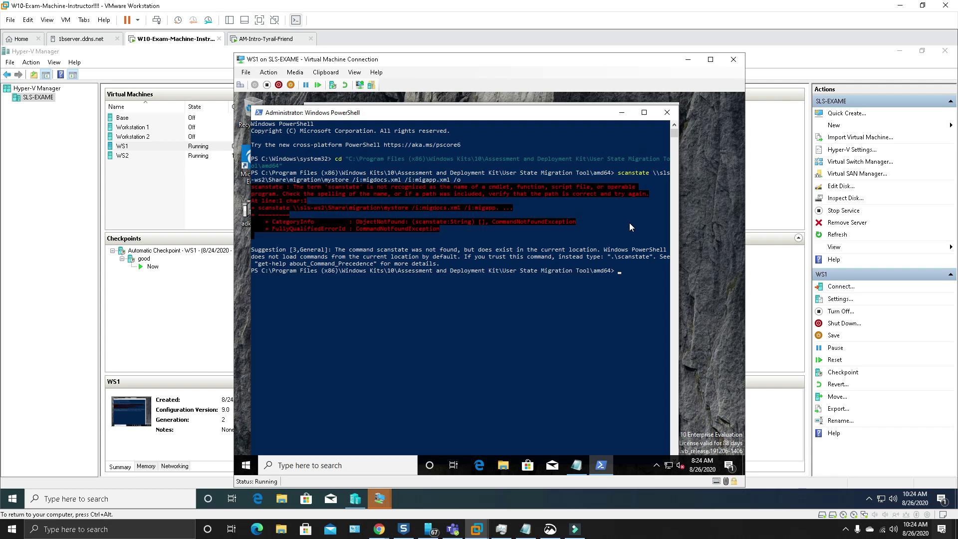
text(\)
key(ctrl+v)
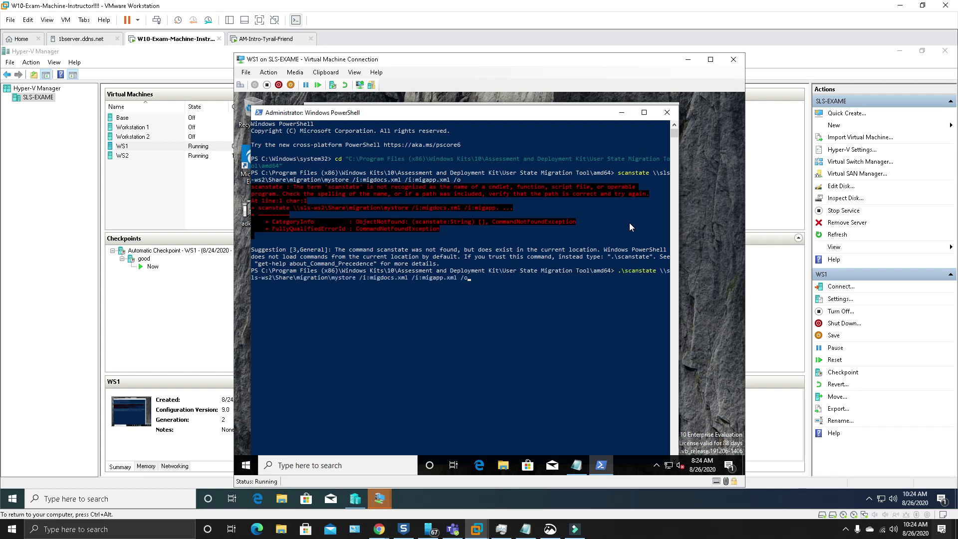
key(Return)
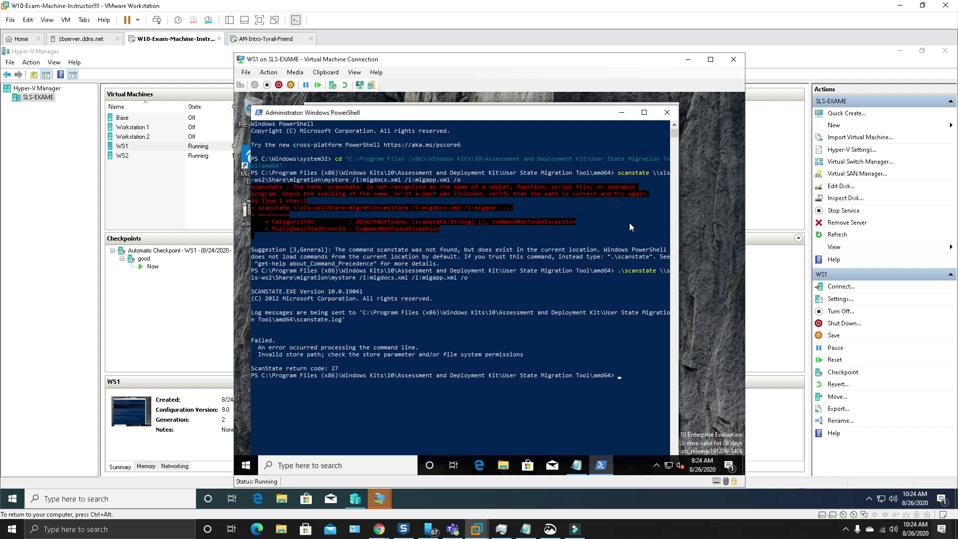
Step: Rerun the command with /lac in place of /o, which fails with code 11
key(Up)
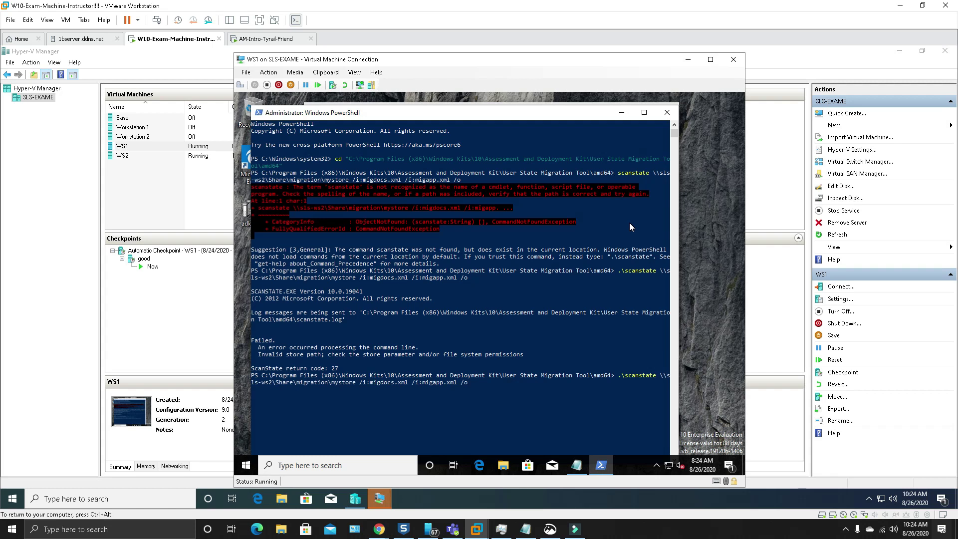
key(BackSpace)
text(lac)
key(Return)
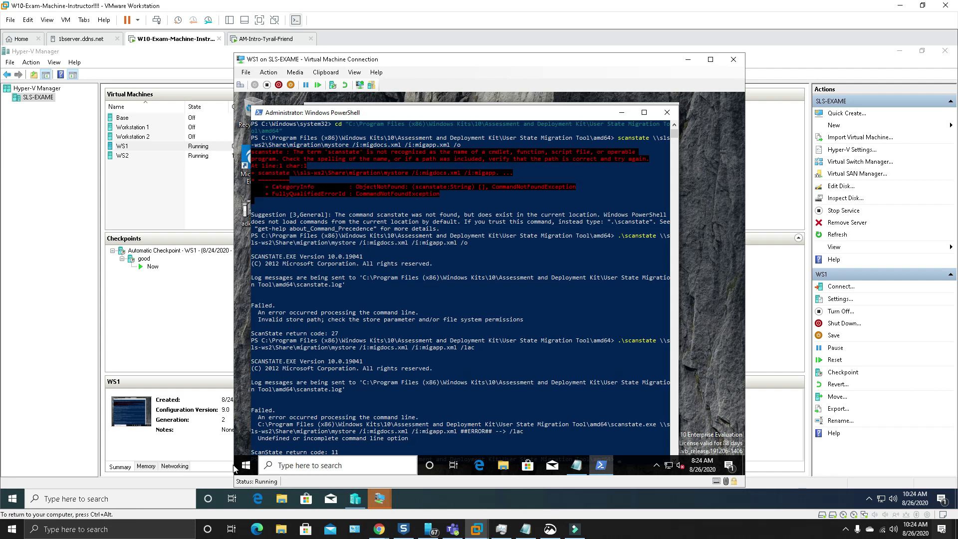
Step: Restart WS1 from its power-user menu
right_click(249, 468)
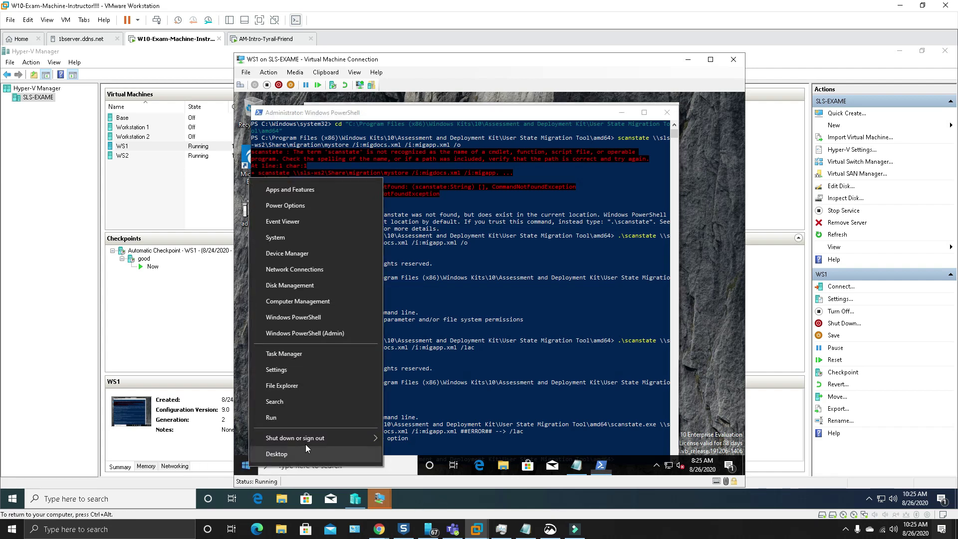
mouse_move(305, 443)
click(417, 432)
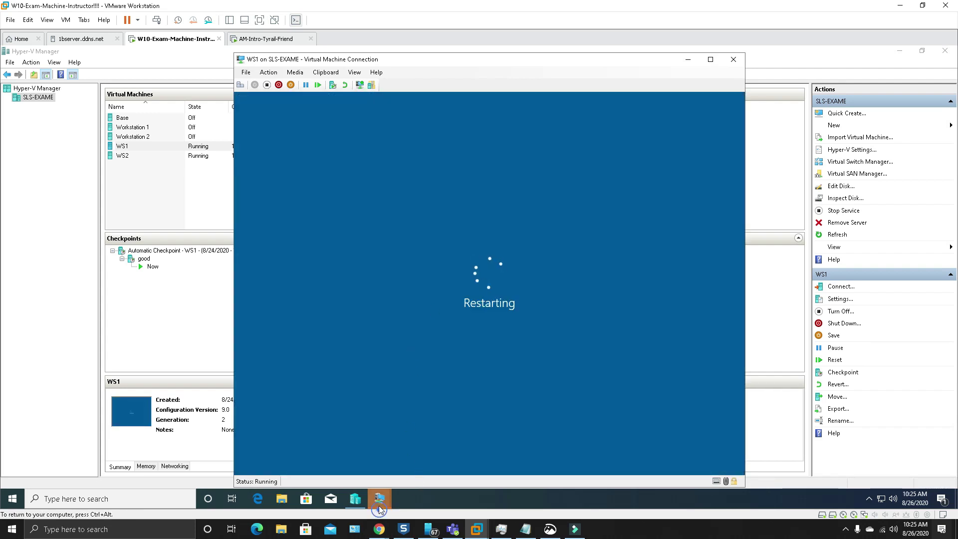
Step: On WS2, close the mystore folder window and restart with updates
mouse_move(379, 505)
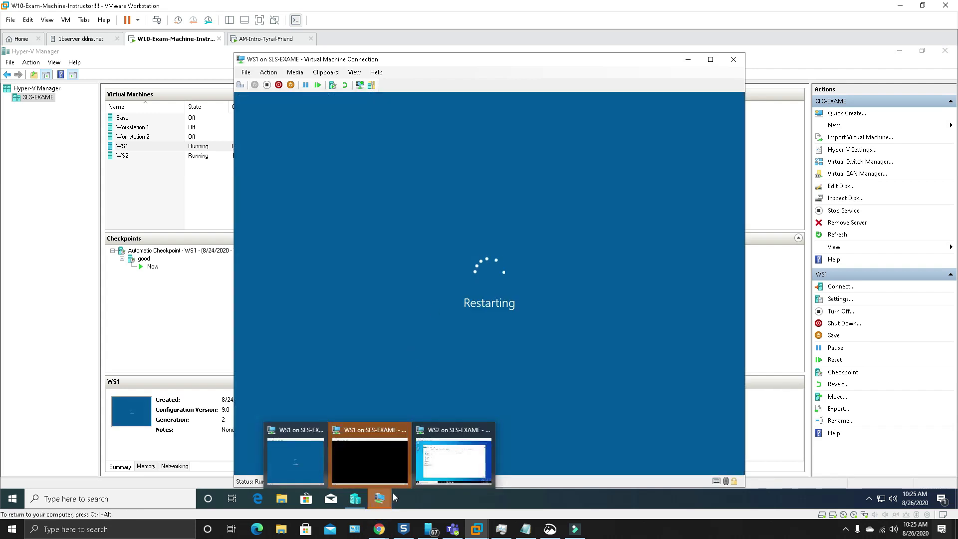
click(461, 471)
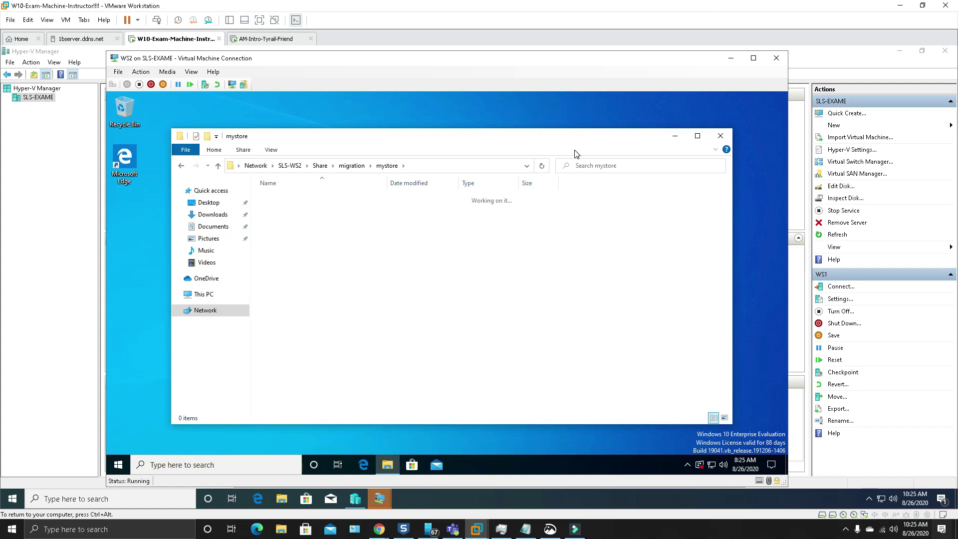
click(720, 135)
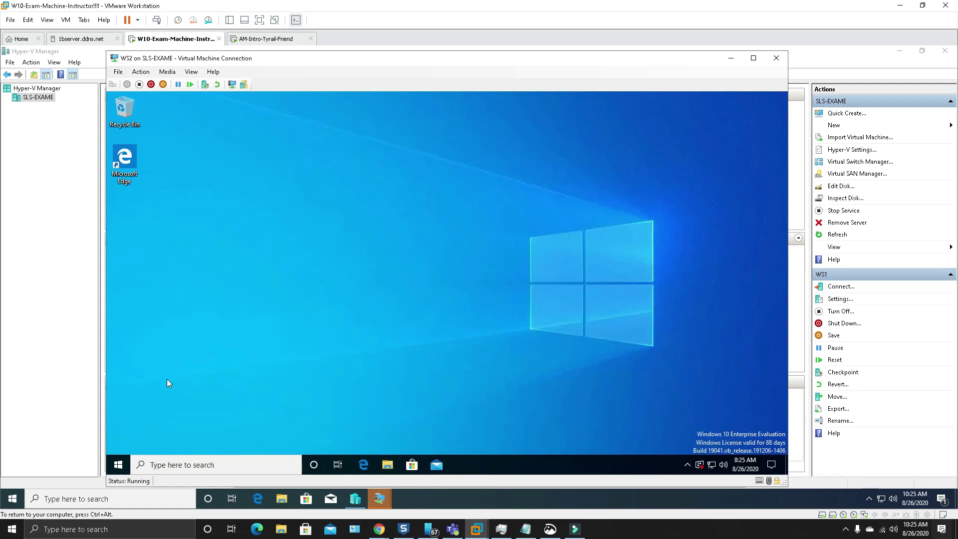
right_click(115, 468)
mouse_move(196, 438)
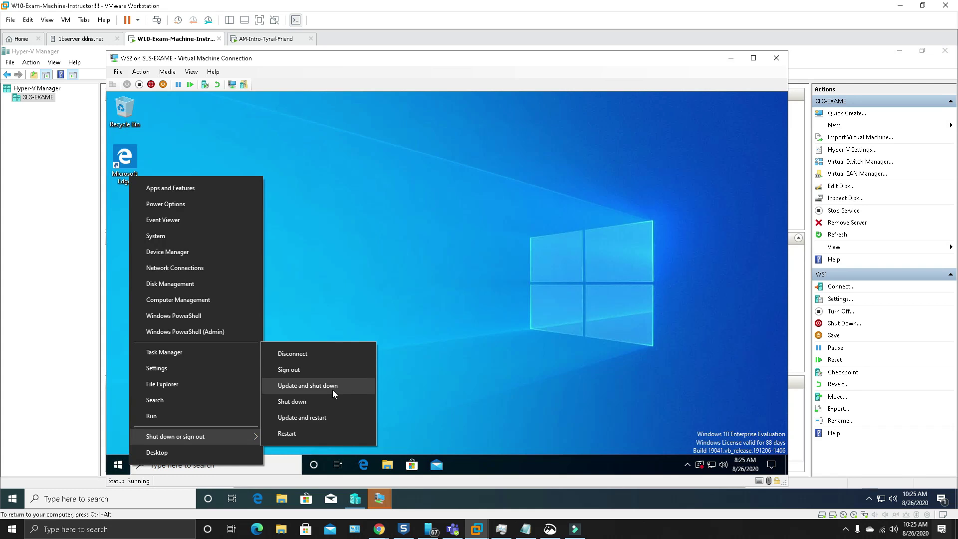
click(332, 423)
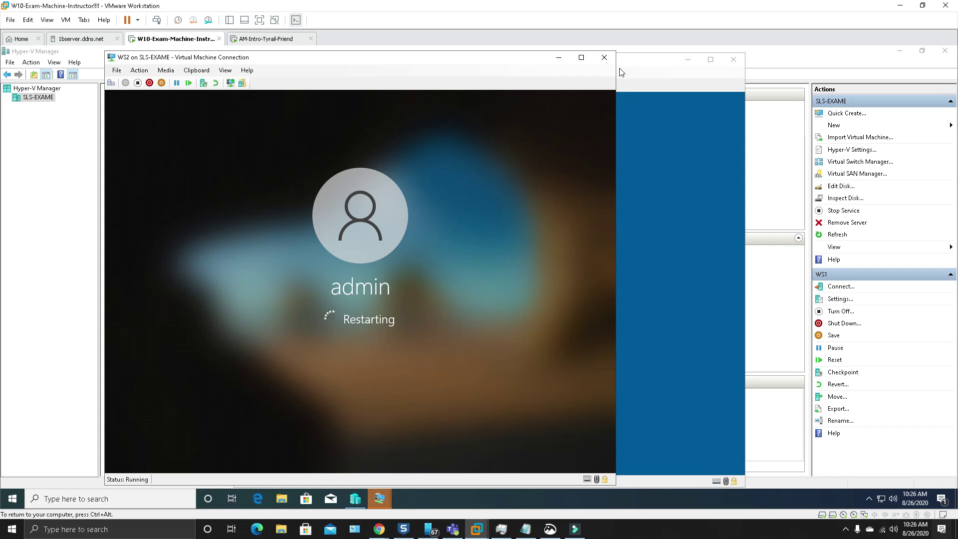
Step: Dismiss WS1's lock screen and sign in as admin1 with the account password
click(644, 59)
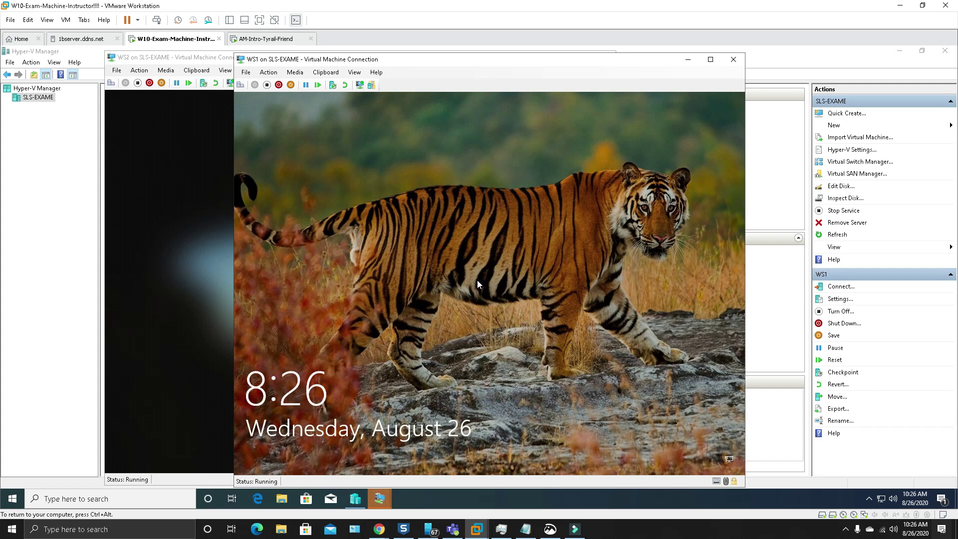
click(415, 418)
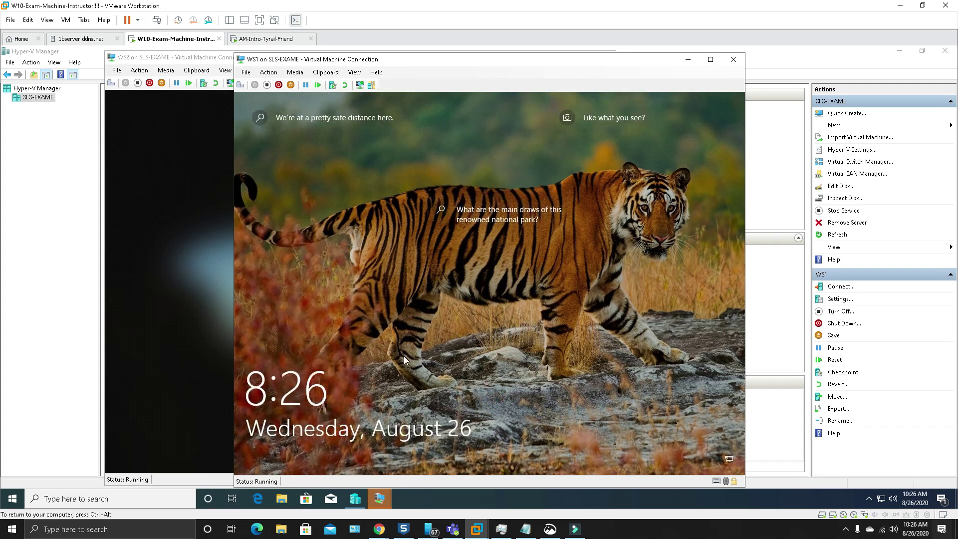
click(409, 439)
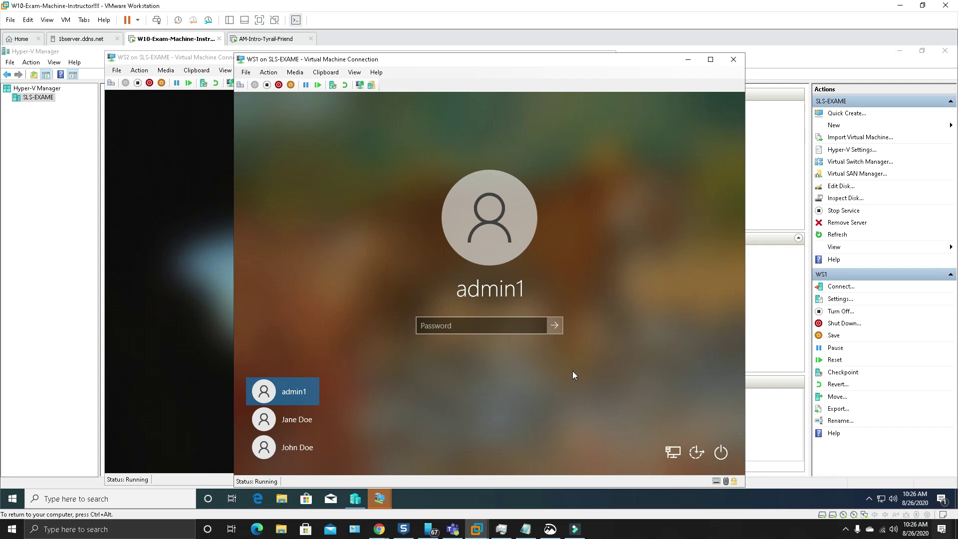
click(460, 325)
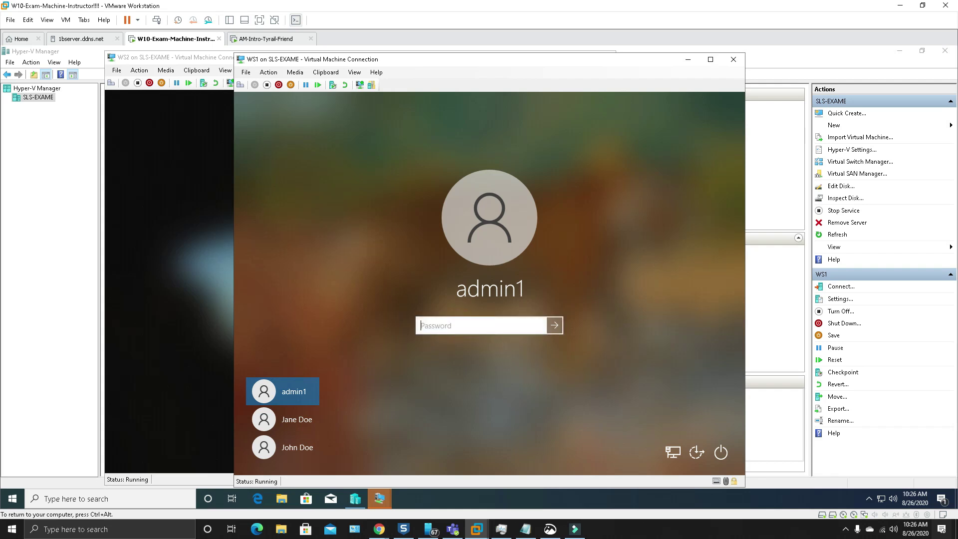
key(Return)
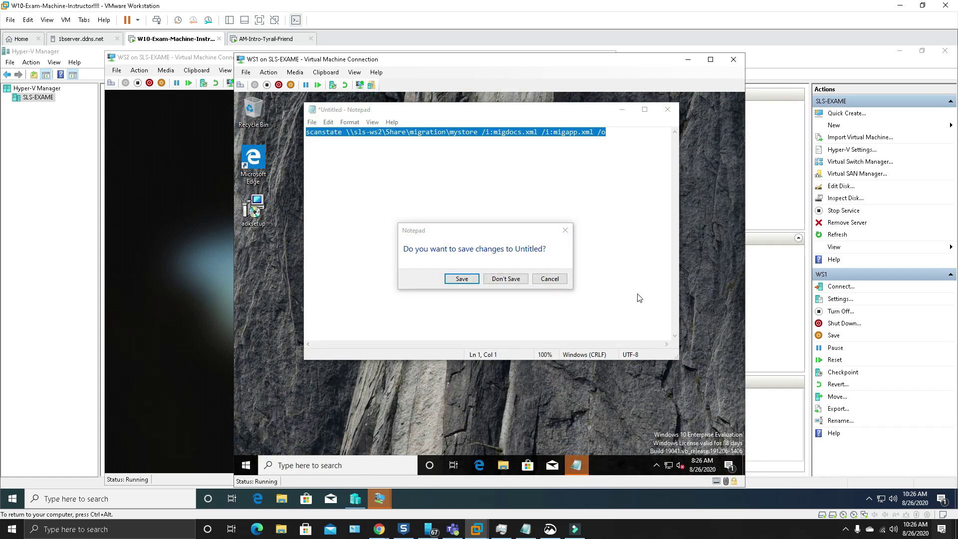
Step: Save the unsaved Notepad note as yes and close Notepad
click(460, 279)
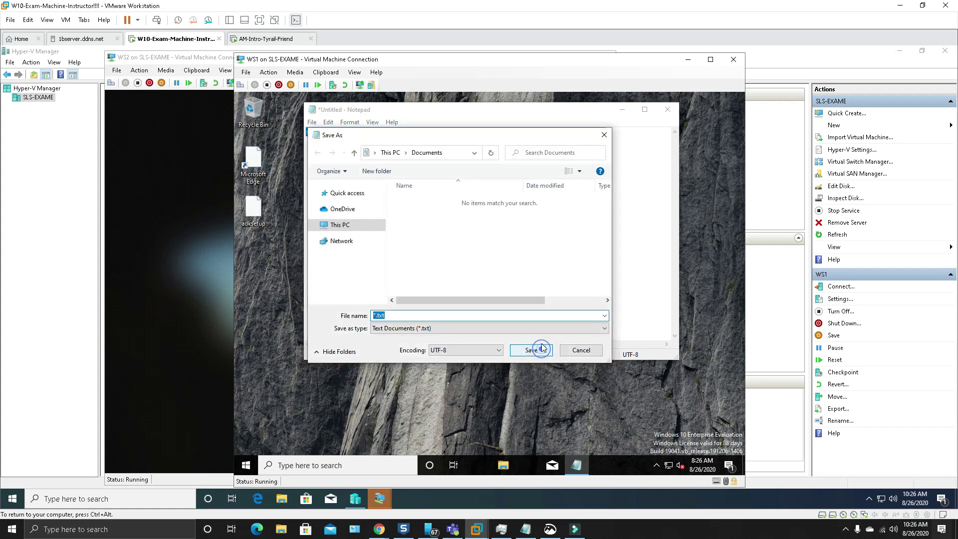
click(540, 352)
click(539, 353)
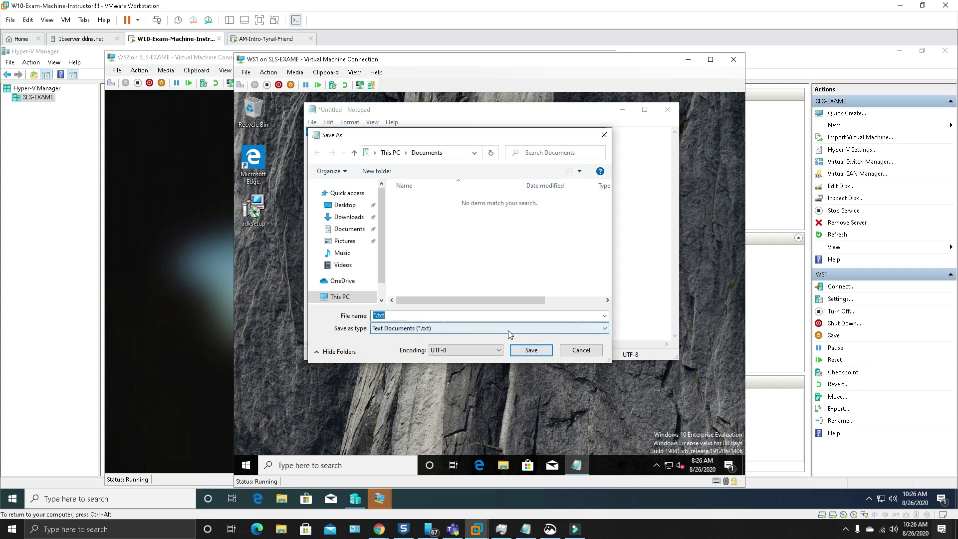
text(yes)
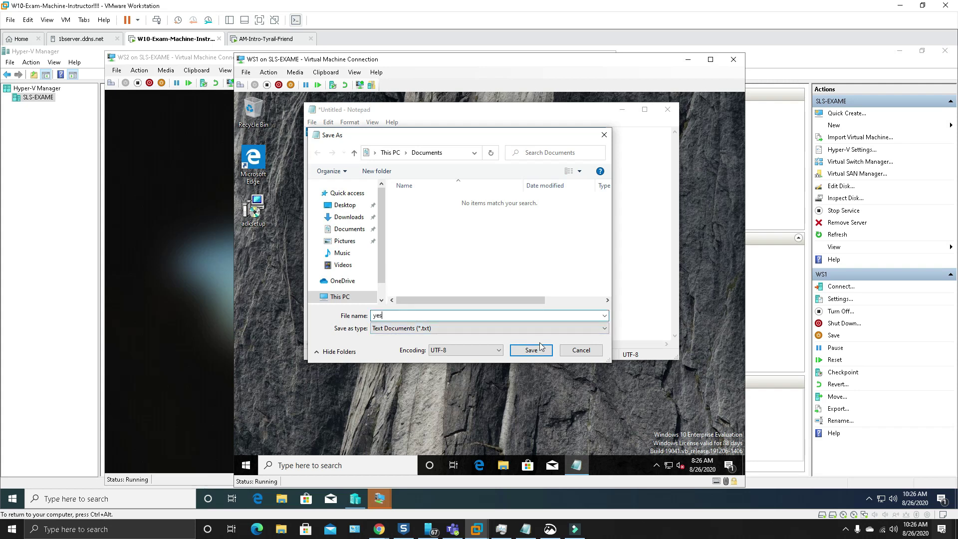
click(537, 351)
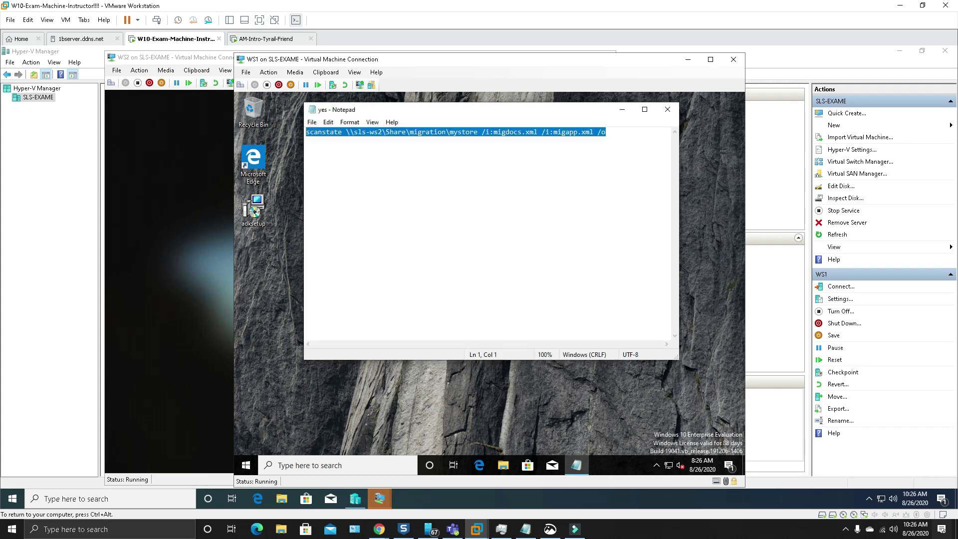
click(667, 109)
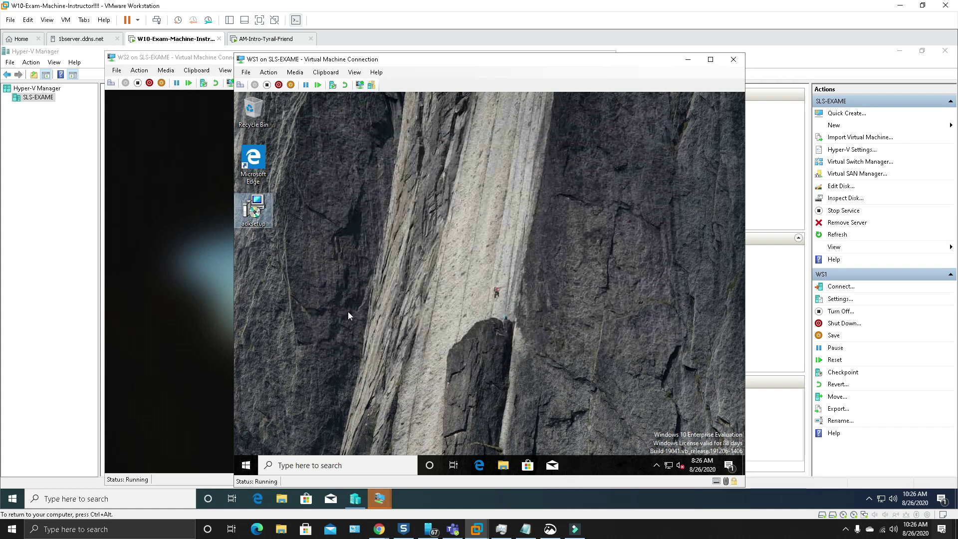
Step: Restart WS1 through the Start quick-link power menu
right_click(246, 465)
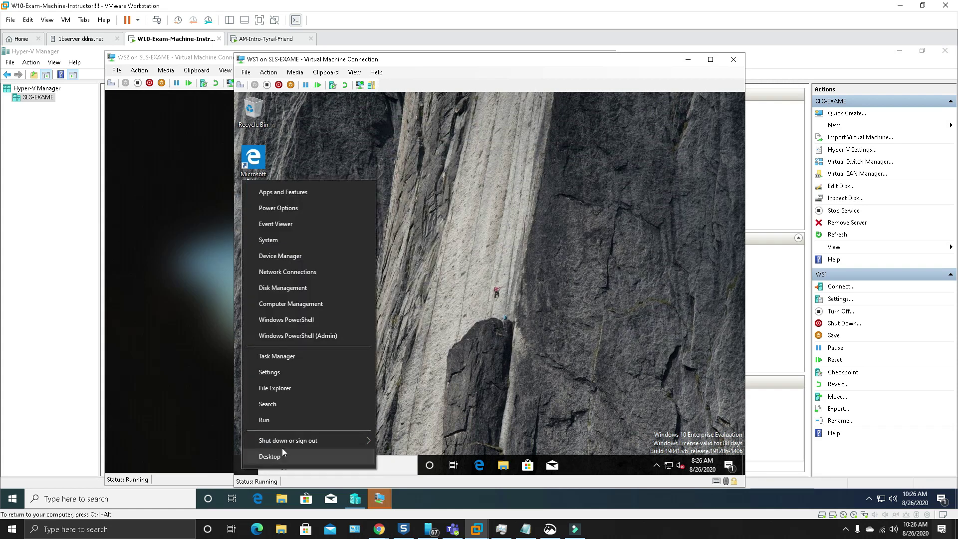
mouse_move(295, 441)
click(393, 438)
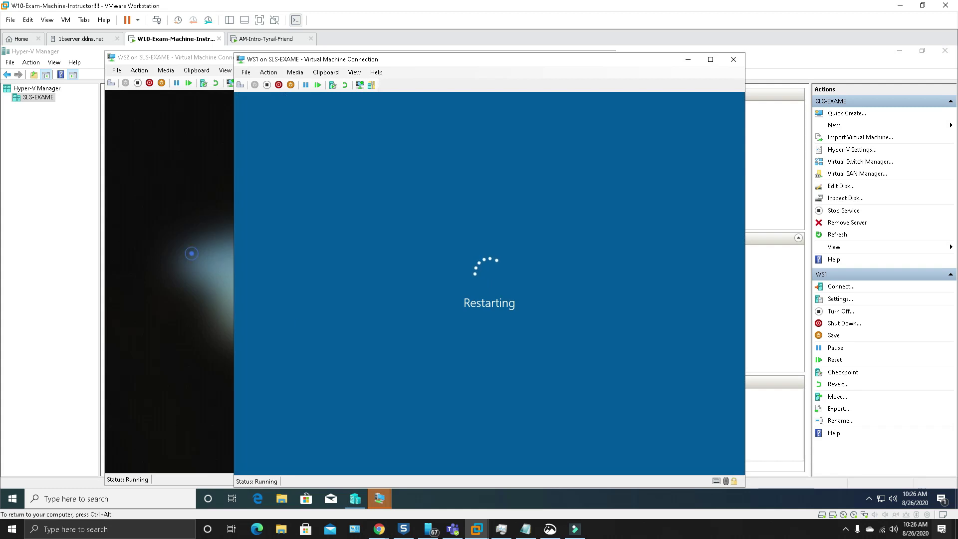
Step: Switch between the WS2 and WS1 windows while WS1 restarts, returning input to the VM
click(192, 270)
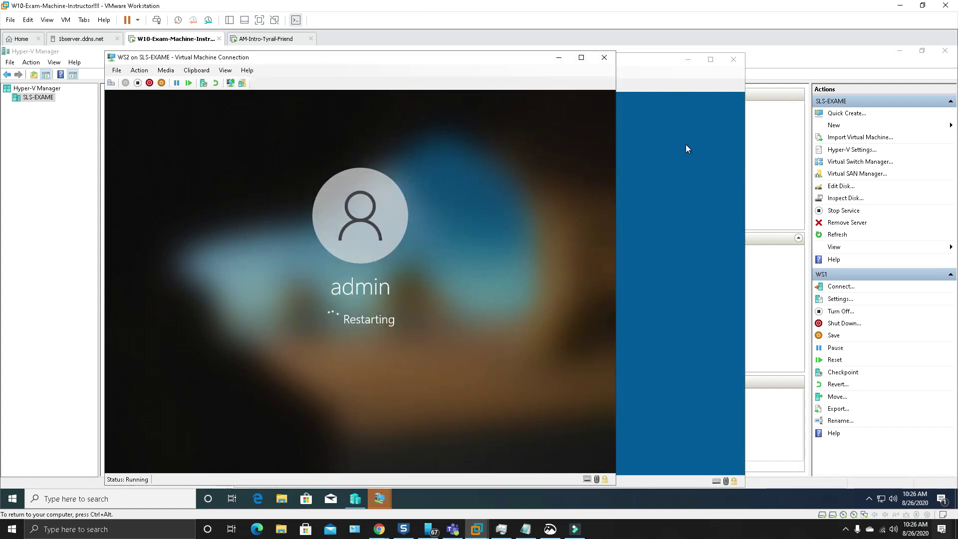
click(687, 147)
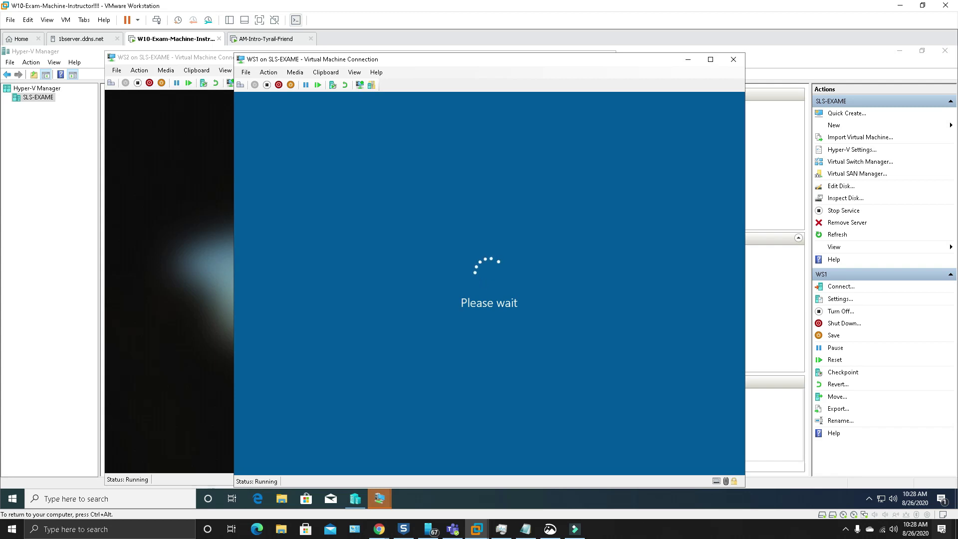
key(ctrl+alt)
key(ctrl+g)
click(213, 59)
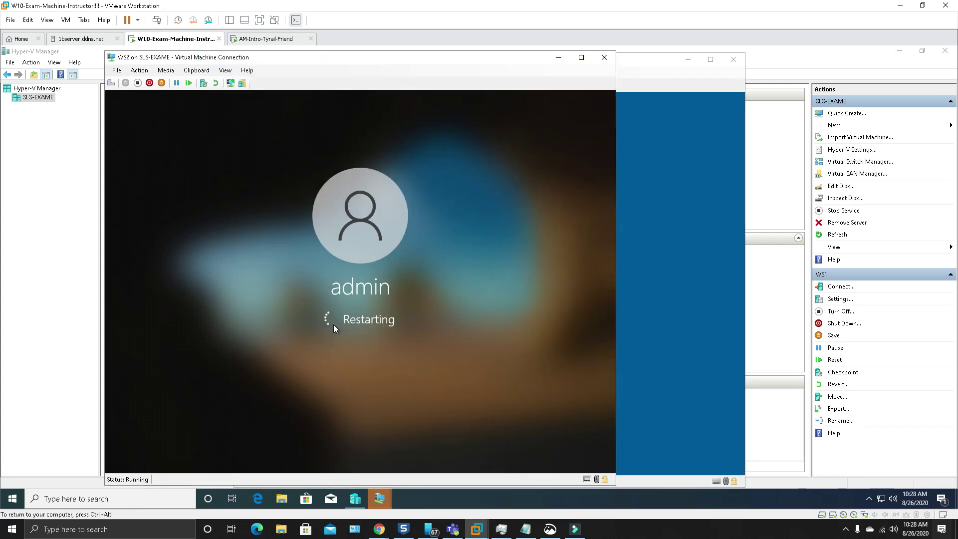
click(652, 330)
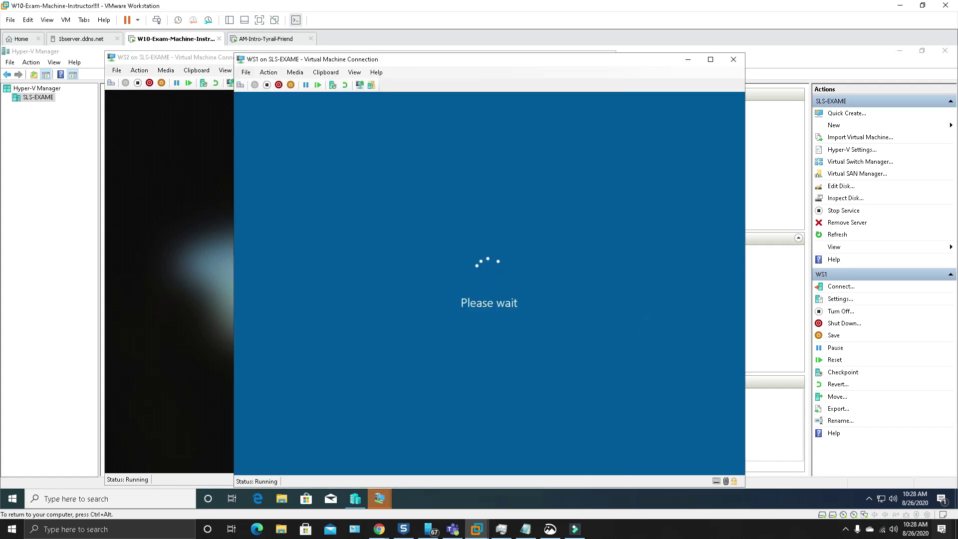
Step: Arrange WS2's window on the left and WS1's on the right
drag(468, 67, 669, 63)
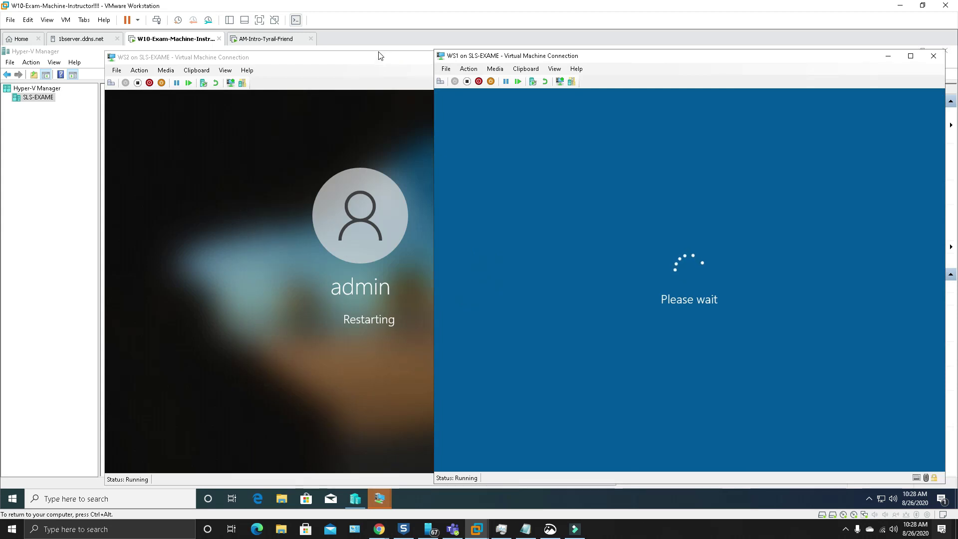
drag(372, 60, 169, 58)
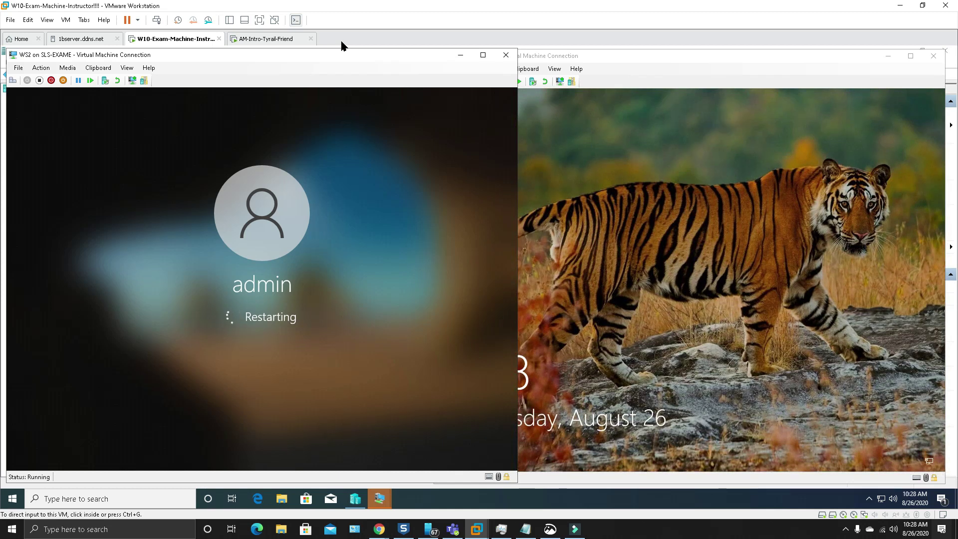
click(342, 45)
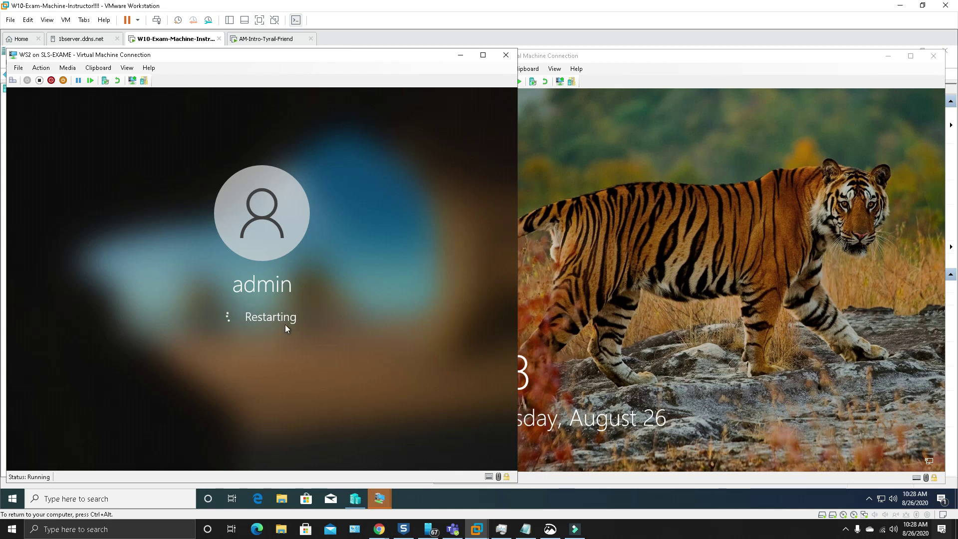
Step: Sign WS1 in as admin1 and launch Windows PowerShell (Admin) from the quick-link menu
click(605, 274)
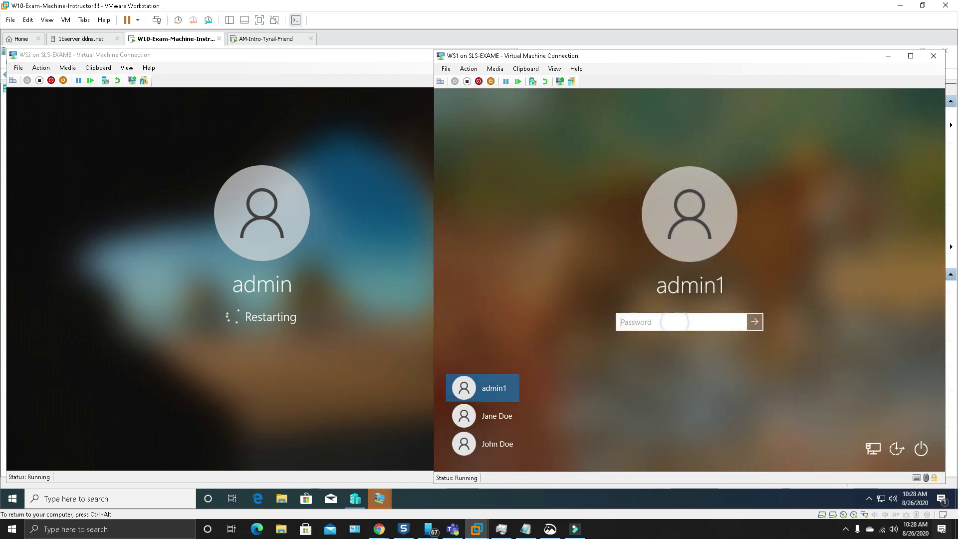
text(••••••••••)
key(Return)
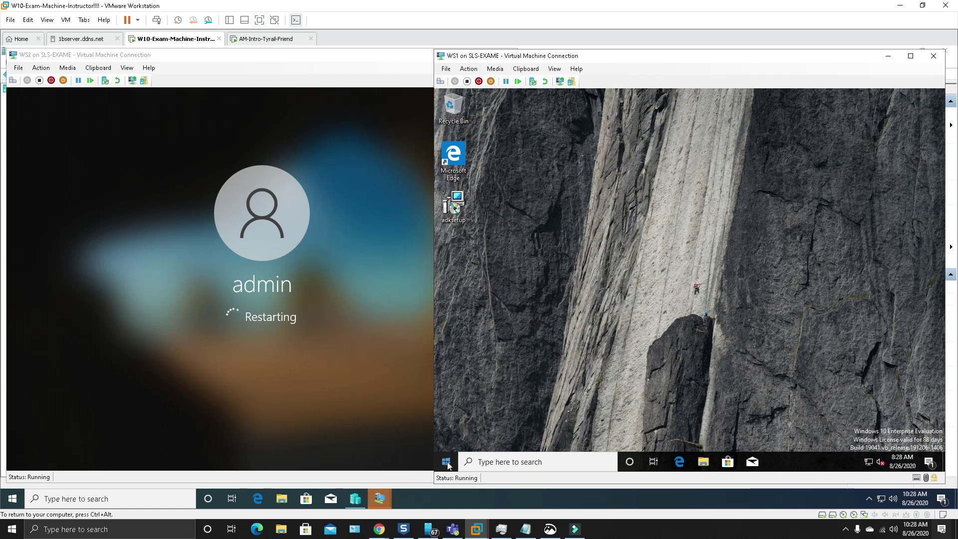
right_click(448, 464)
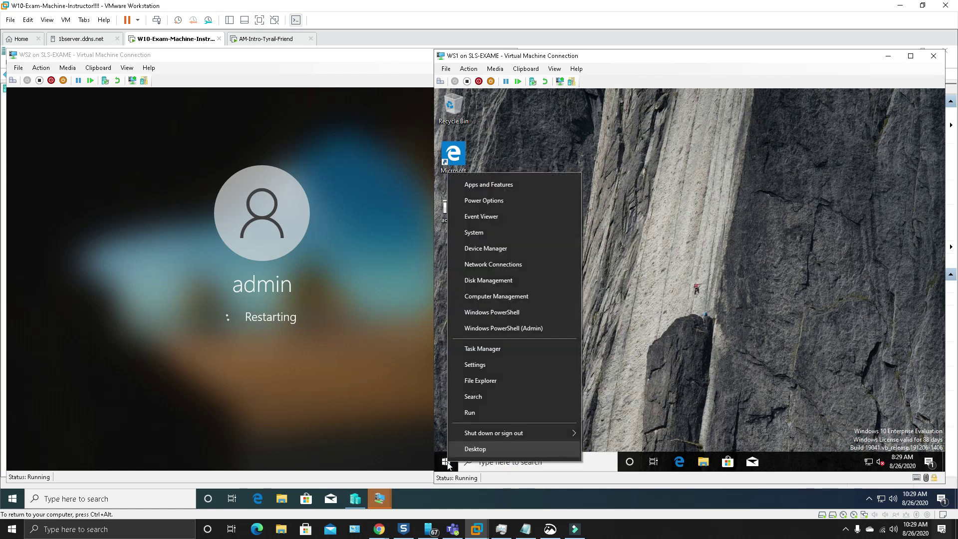
click(508, 328)
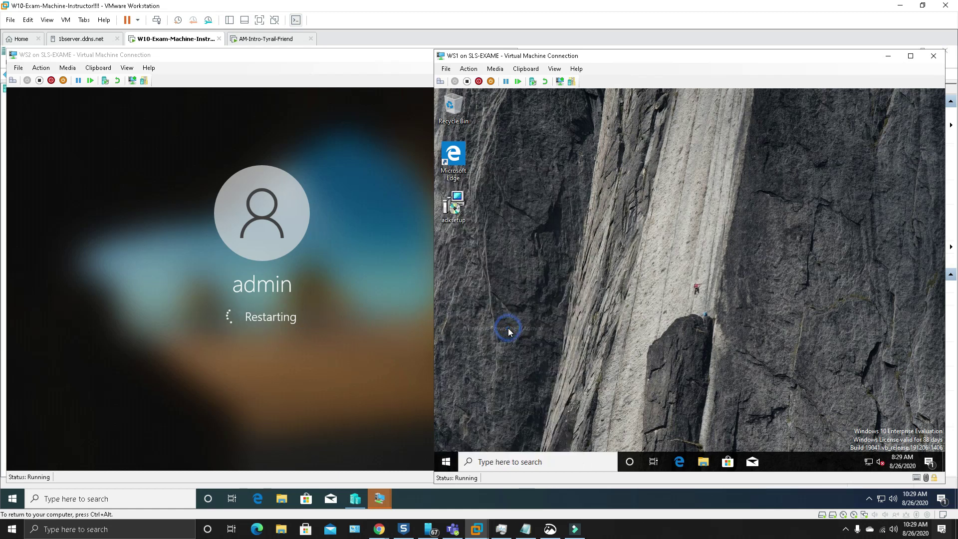
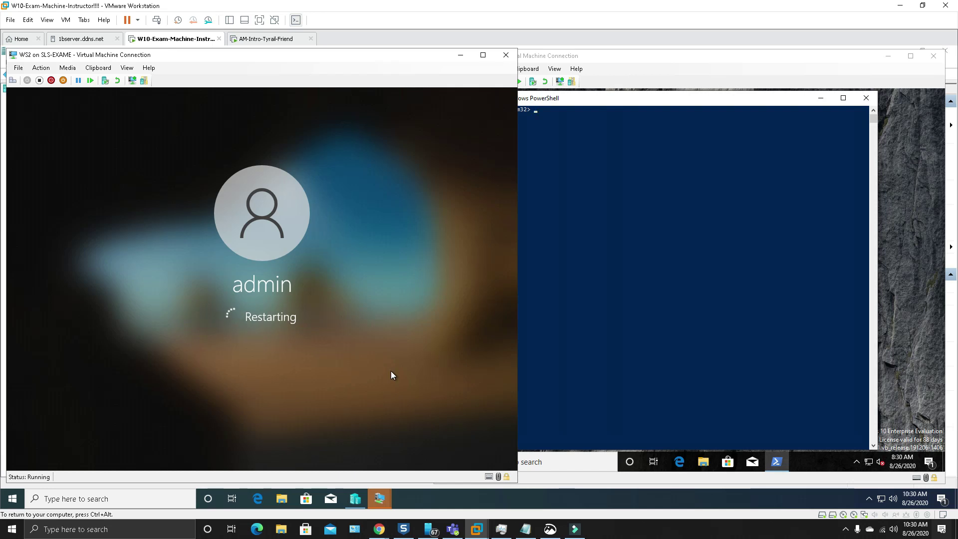
Step: Shut down WS1 from Power > Shut down in its own Start menu
click(622, 56)
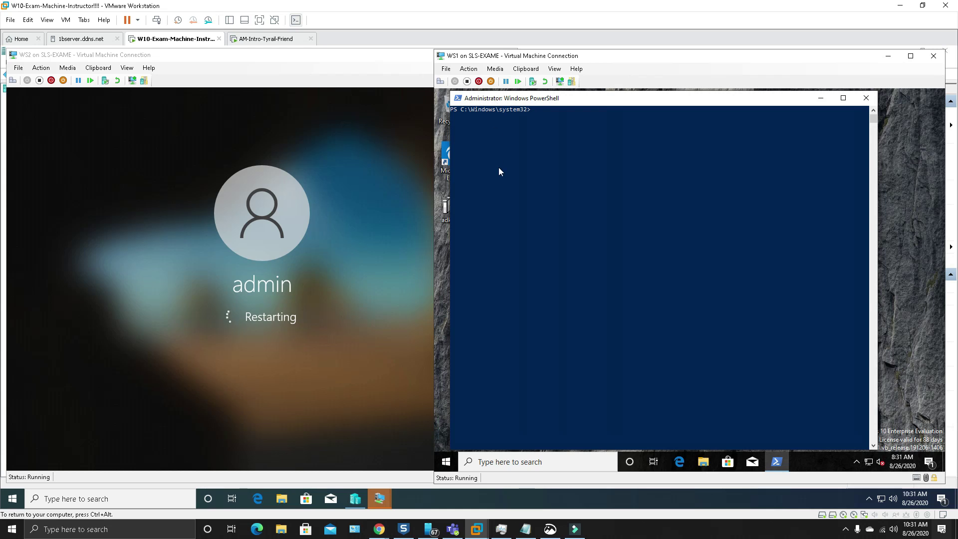
click(446, 461)
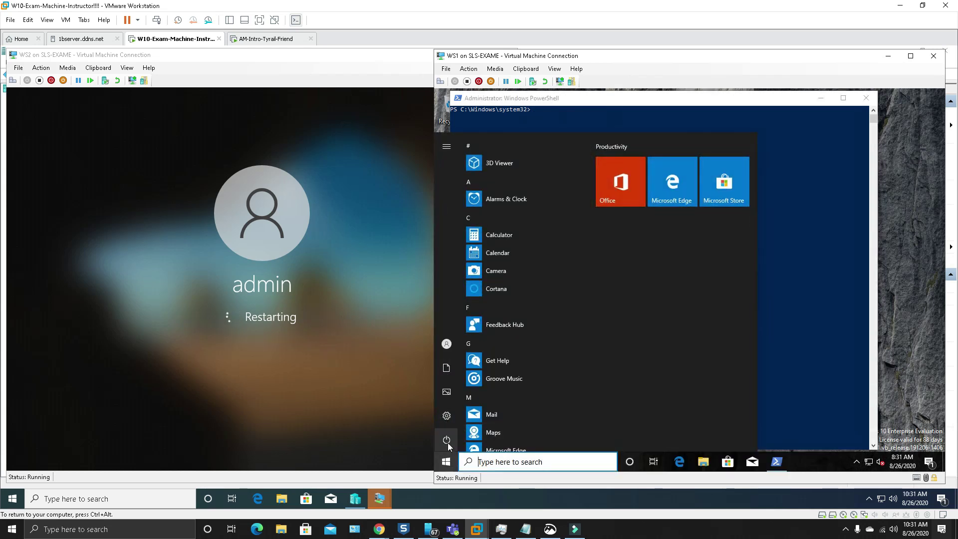
click(472, 441)
click(480, 439)
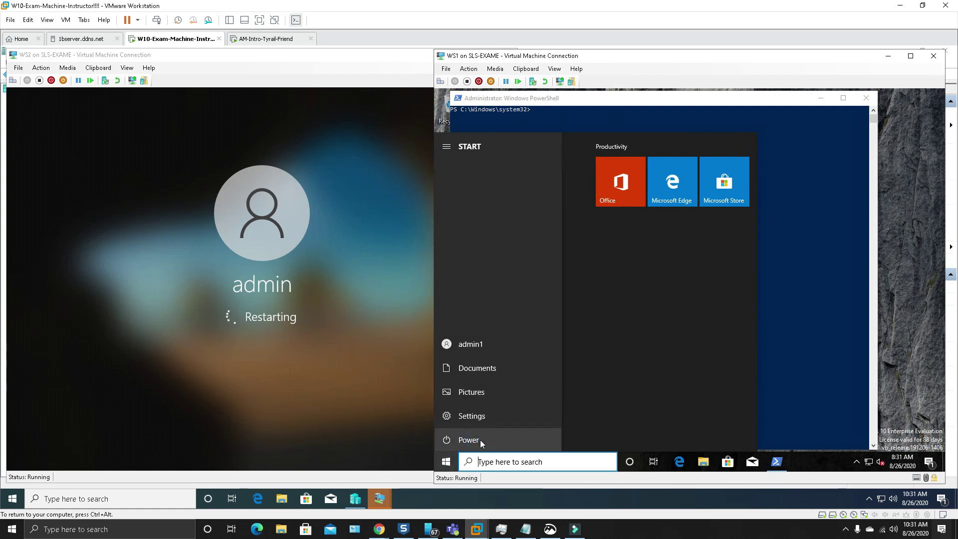
click(486, 400)
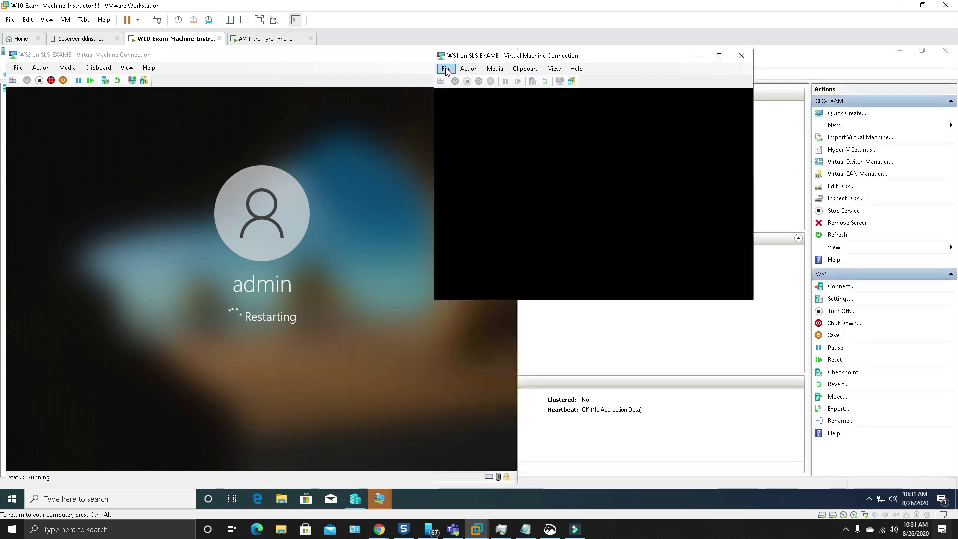
Step: Create and apply a Private-type virtual switch named 'Private Virtual Switch' in Virtual Switch Manager
click(446, 70)
click(466, 82)
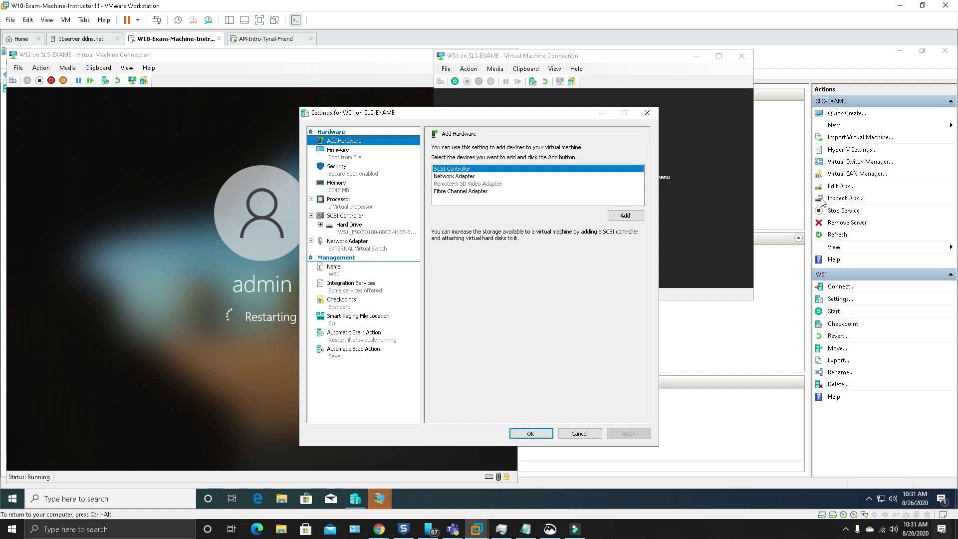
click(849, 162)
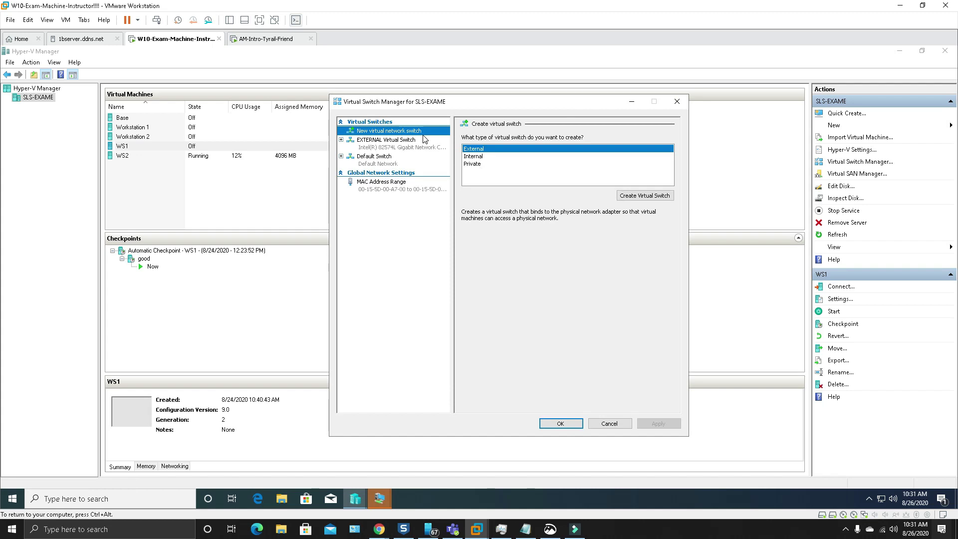
click(481, 164)
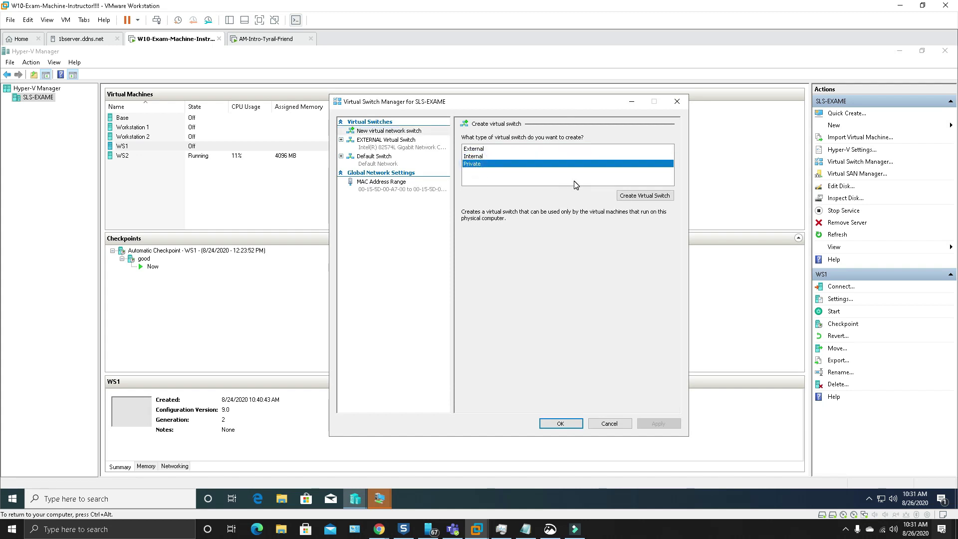
click(644, 198)
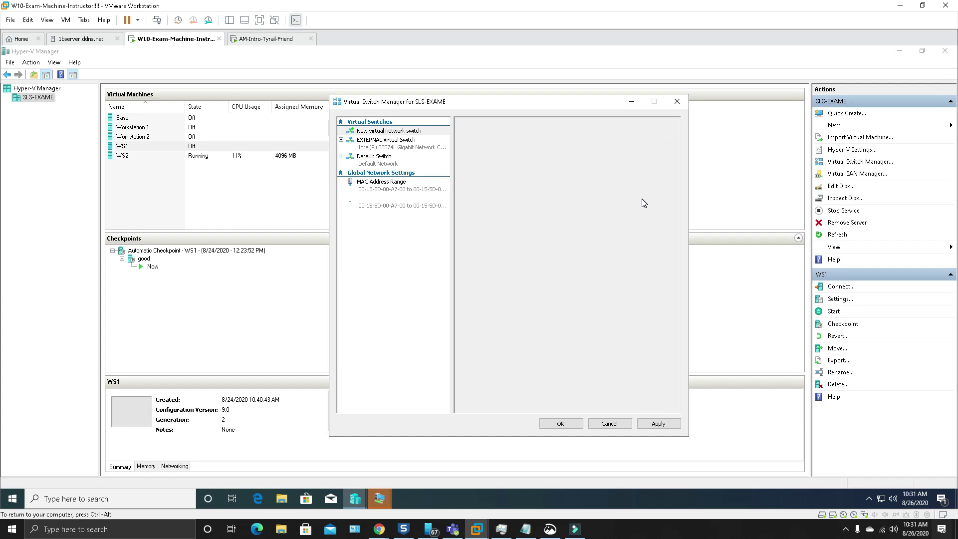
double_click(468, 148)
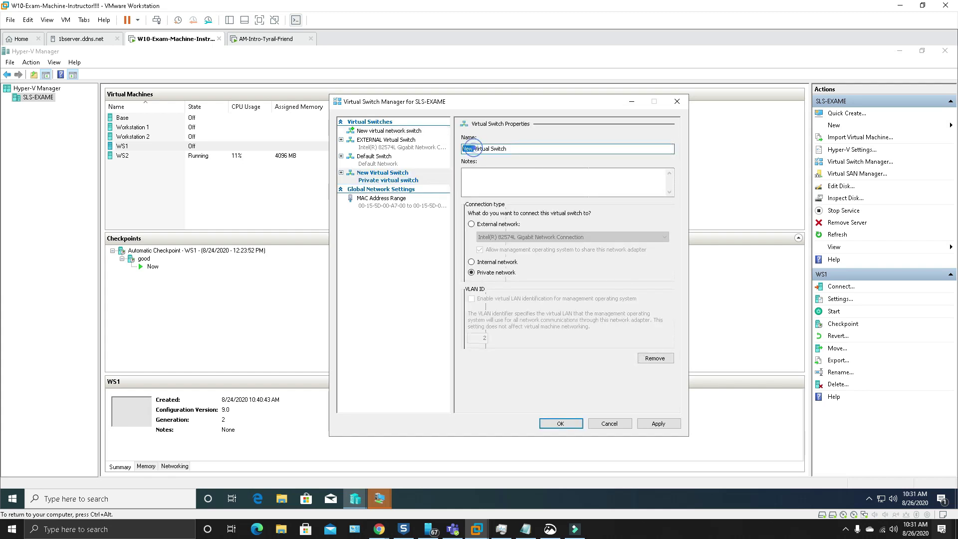
text(Private)
click(668, 425)
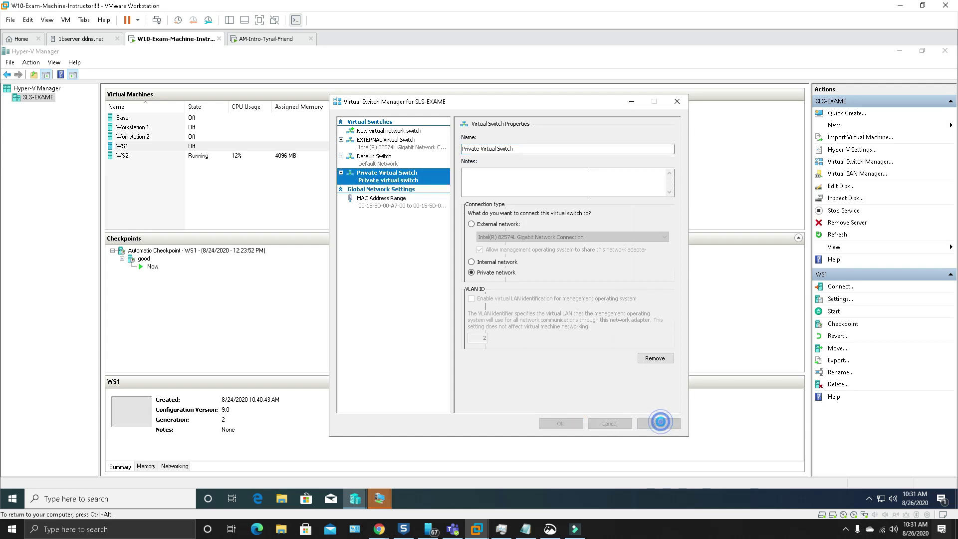
click(566, 423)
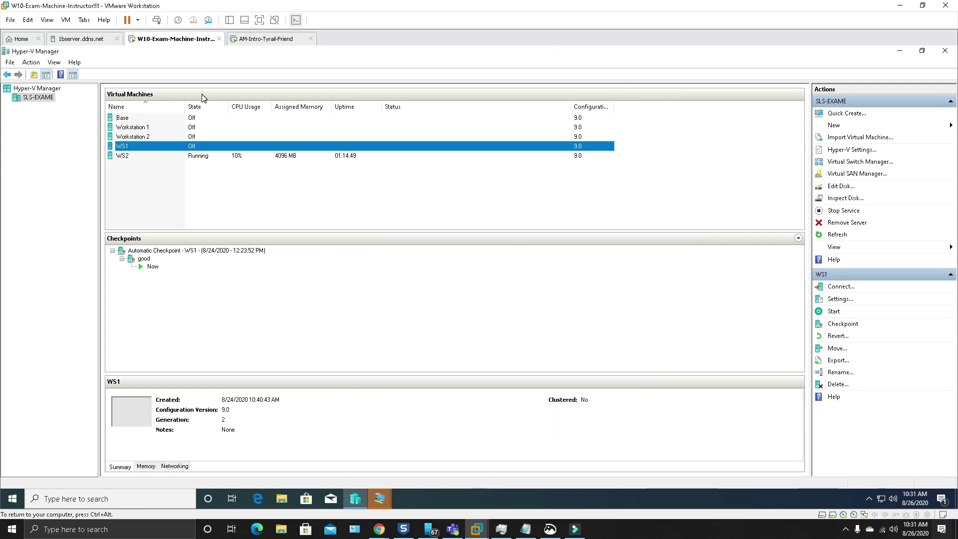
Step: Open WS1's Settings from its context menu and close them without changes
click(184, 156)
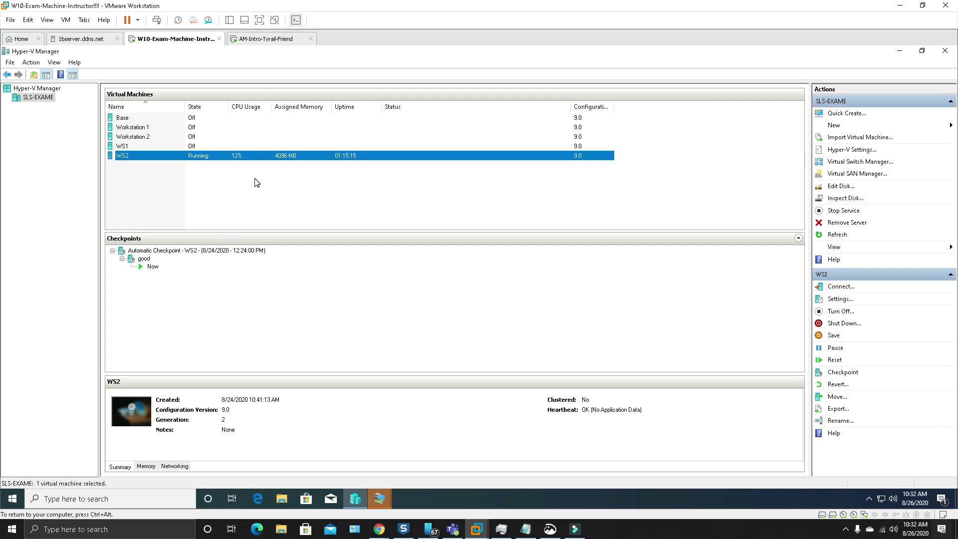
right_click(154, 147)
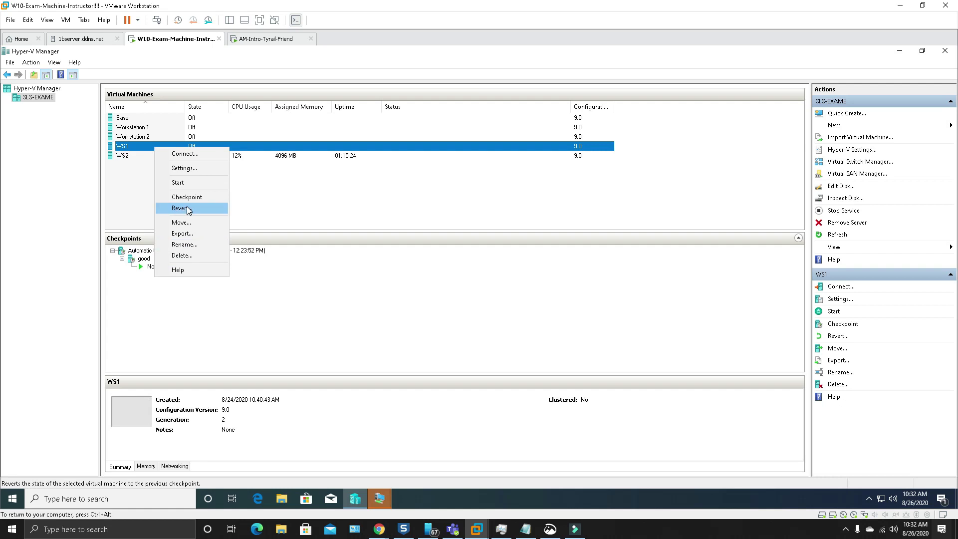
click(190, 173)
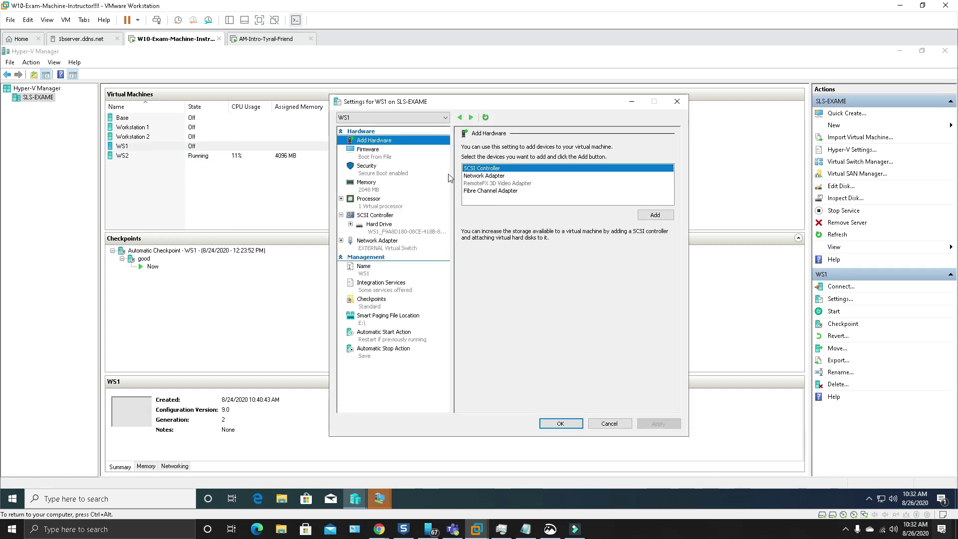
click(676, 101)
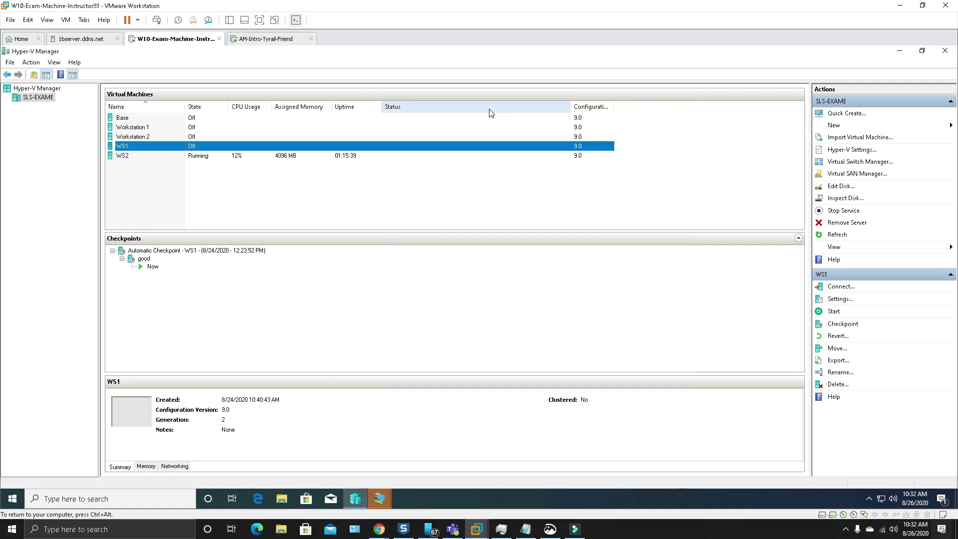
Step: Dismiss the WS1 reconnect prompt and bring the WS2 connection window forward from the taskbar
mouse_move(372, 512)
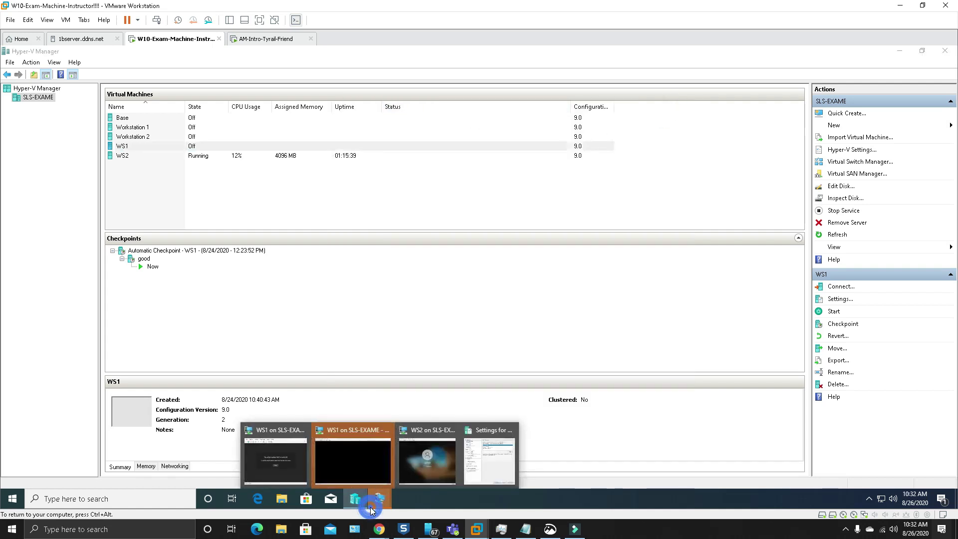
click(351, 468)
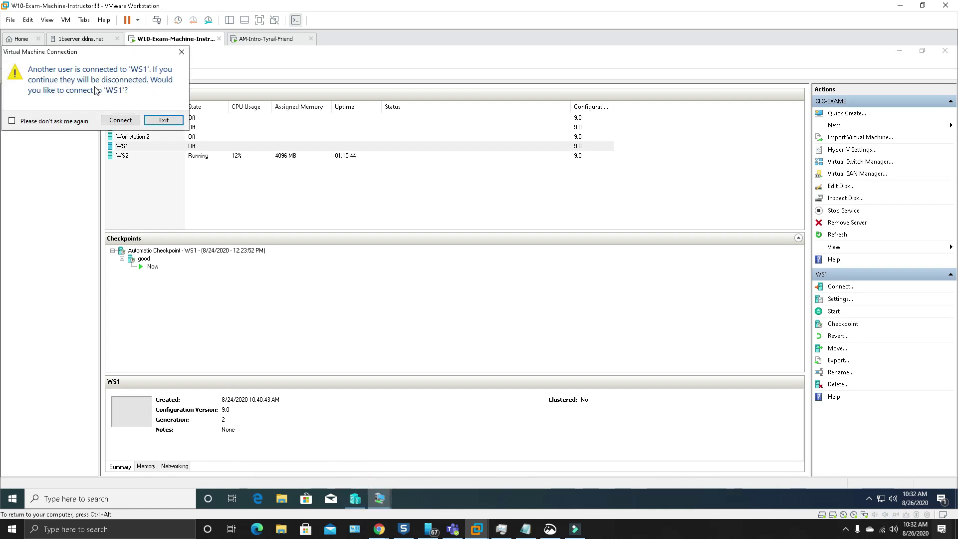
click(123, 120)
click(162, 120)
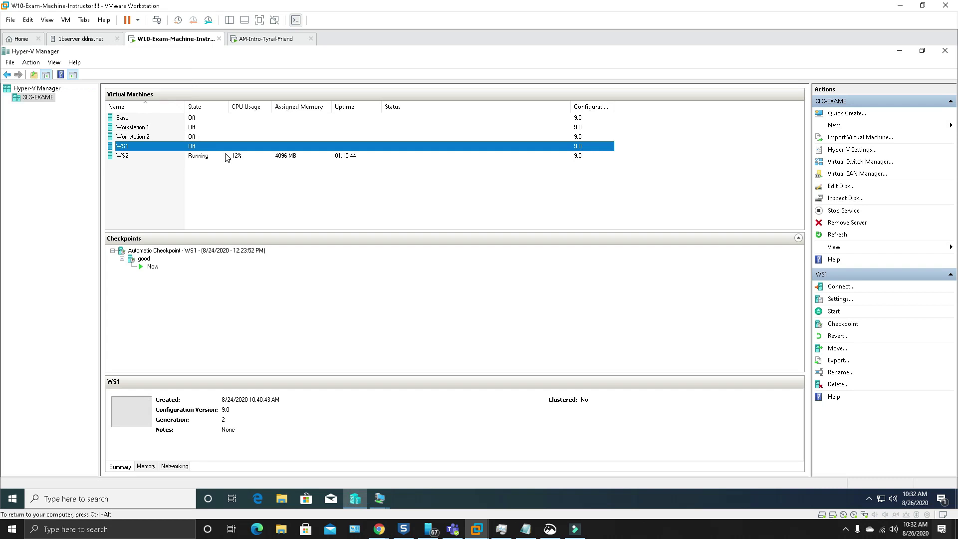
click(379, 498)
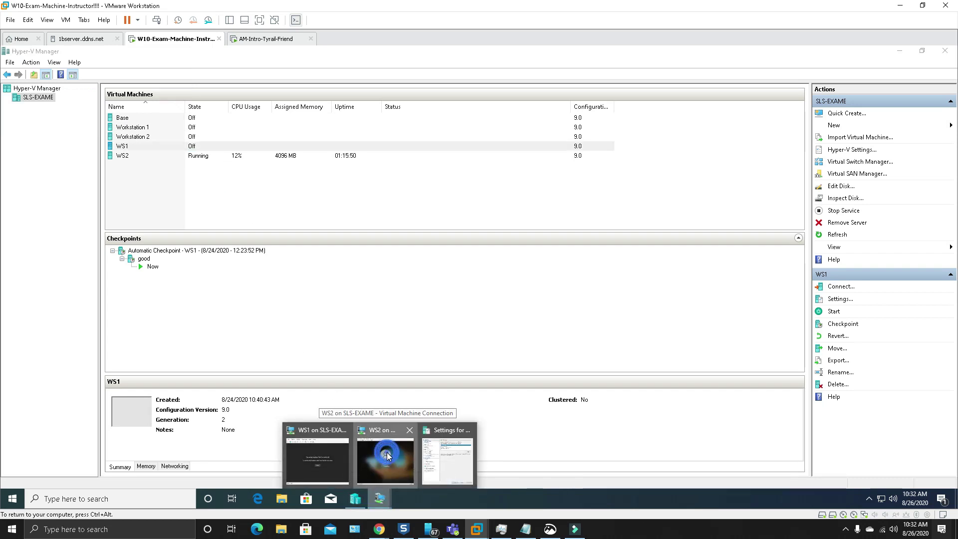
click(388, 452)
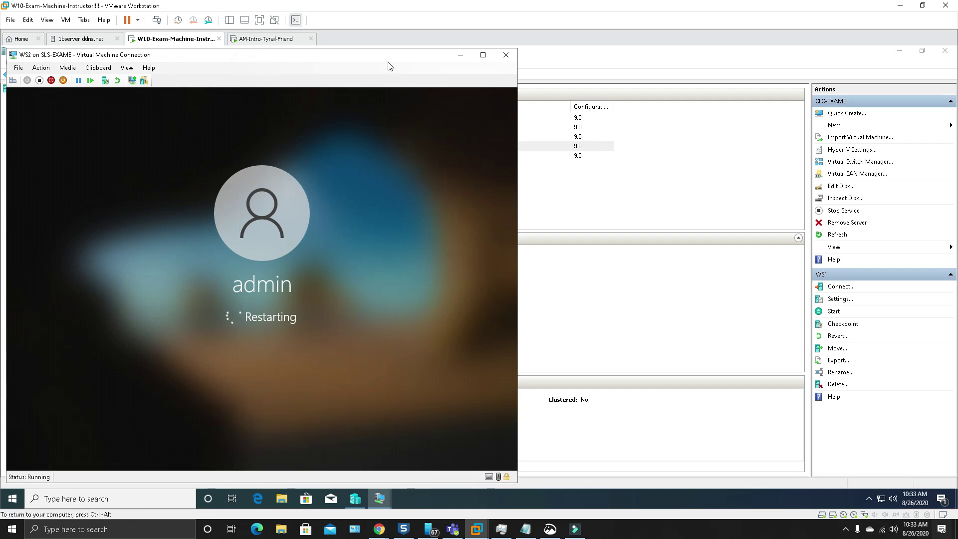
Step: Move the WS2 window aside, then reset WS2 via Action > Reset and confirm
drag(378, 57, 810, 51)
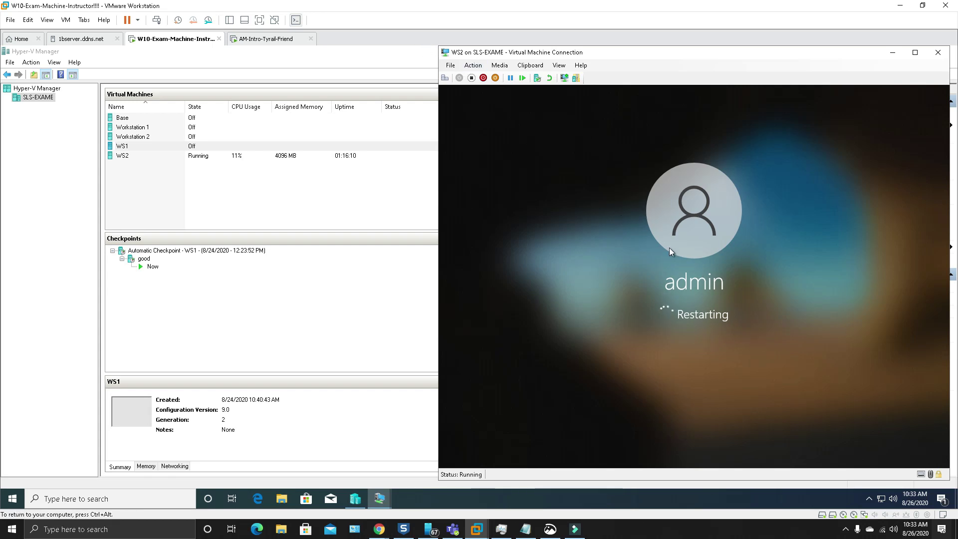
click(479, 66)
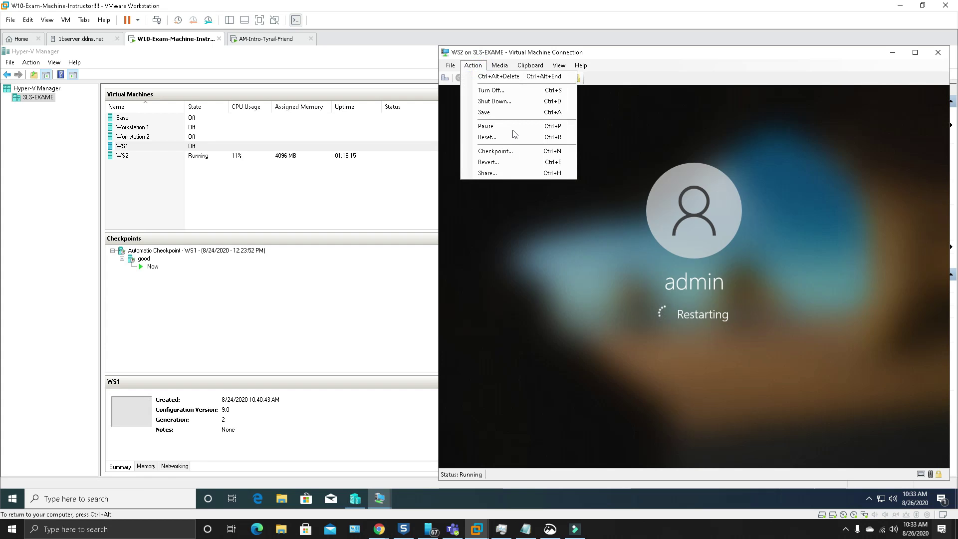
click(504, 140)
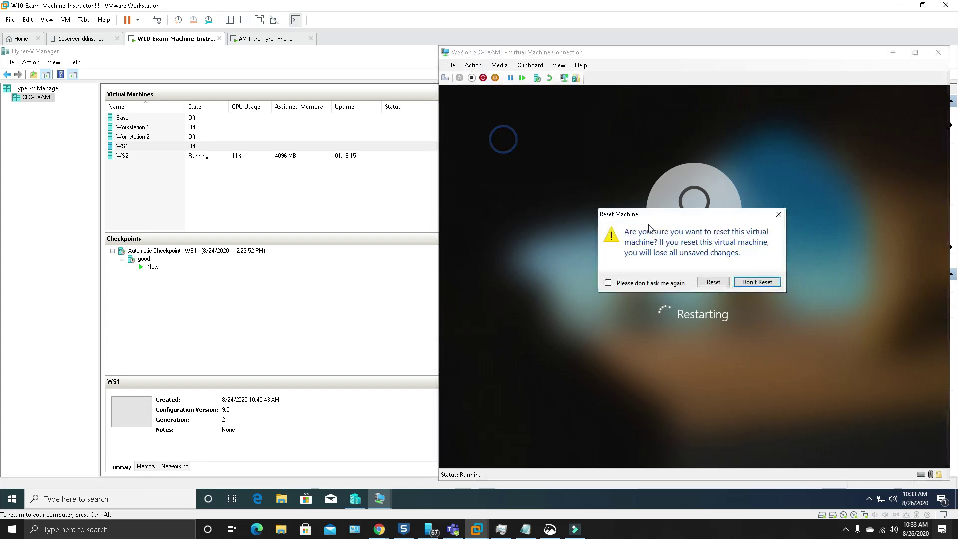
click(761, 282)
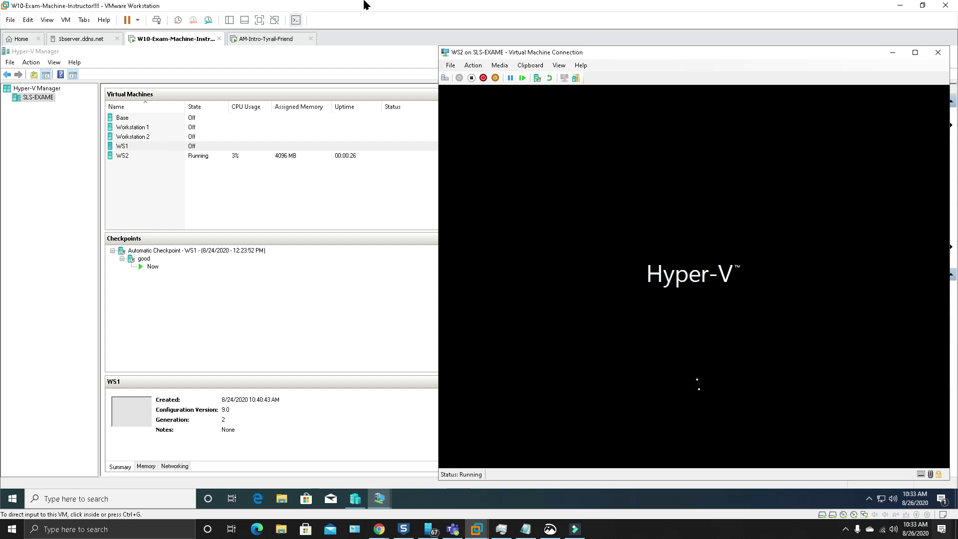
Step: Check the other lab machine's tab, then return to the W10-Exam-Machine-Instructor tab
click(259, 39)
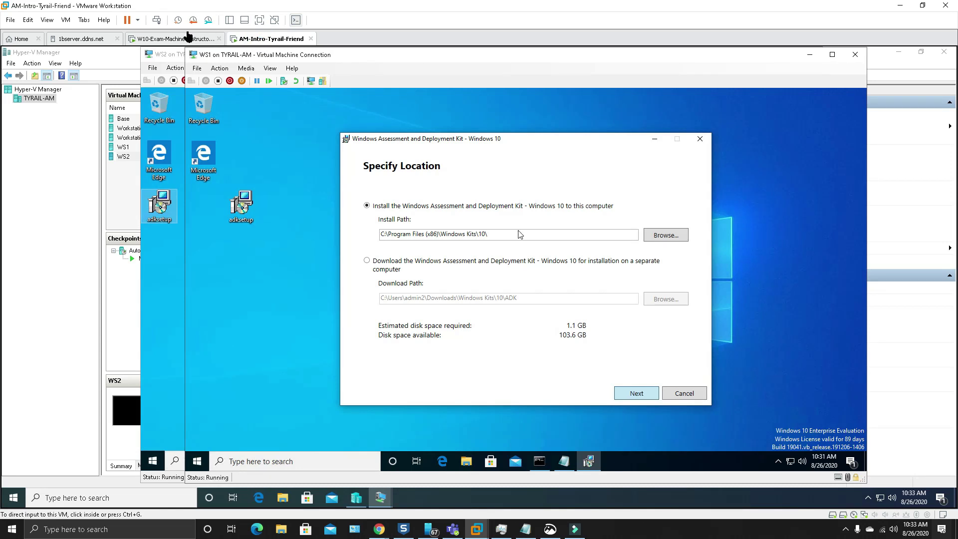
click(165, 39)
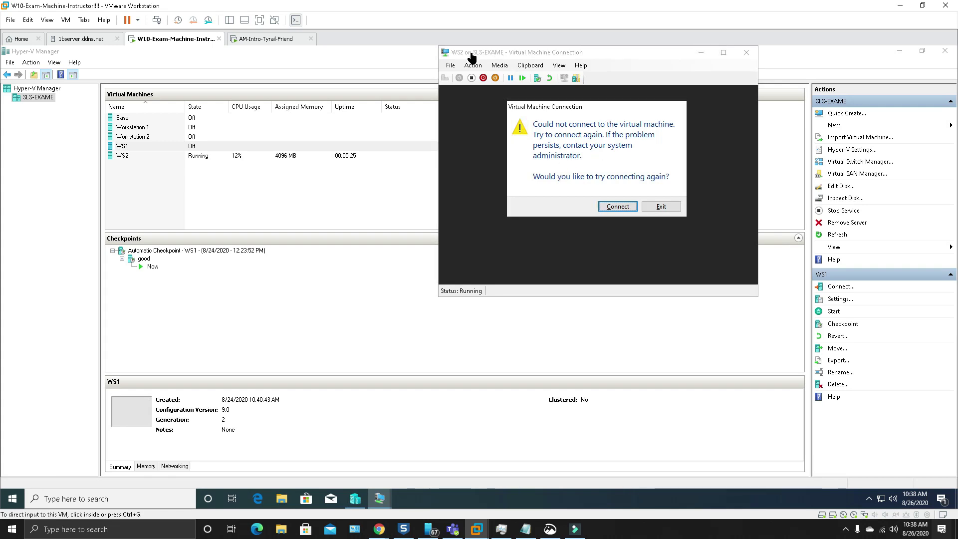
Step: Reconnect to WS2 from the connection-error prompt and shift its window slightly left
click(620, 207)
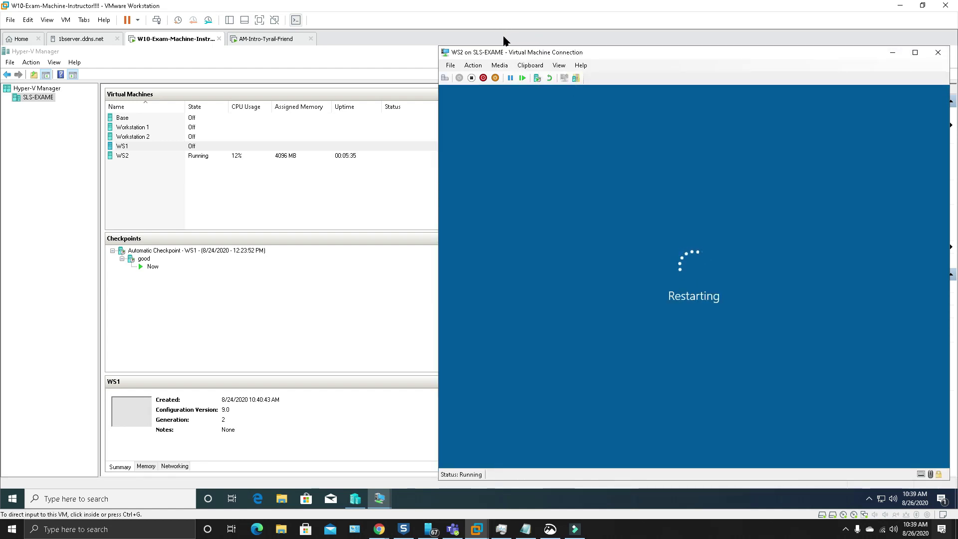
drag(675, 54, 650, 53)
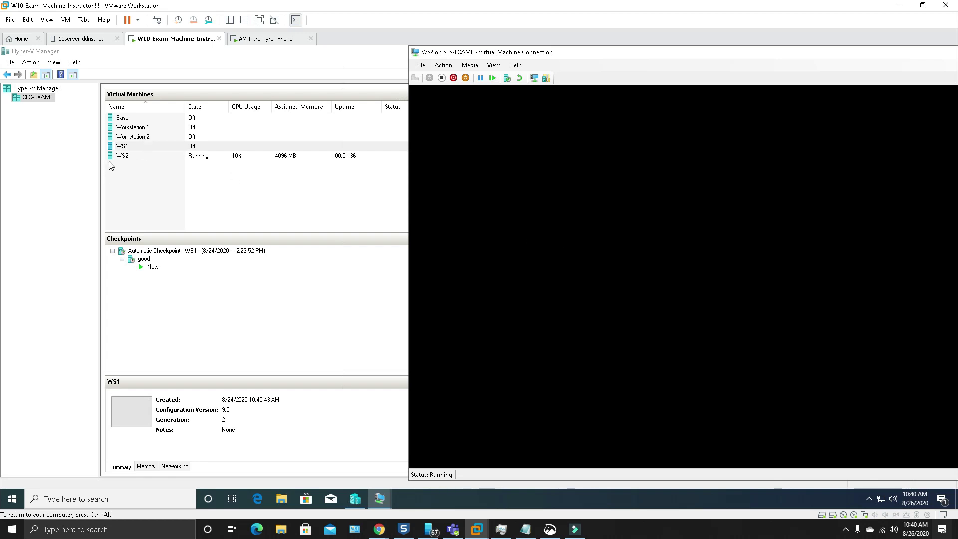
Step: Start WS1 from its context menu in Hyper-V Manager, leaving WS2's menu untouched
right_click(131, 146)
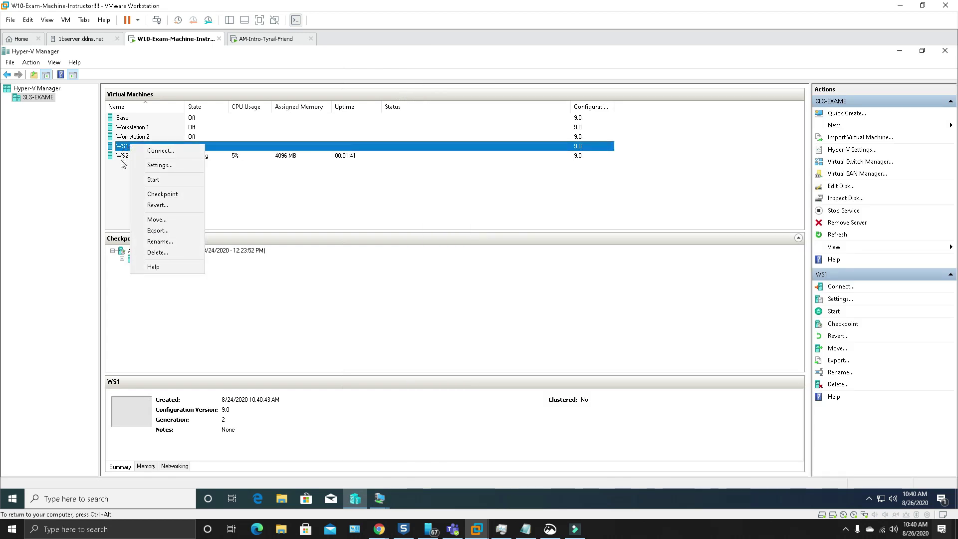
click(123, 157)
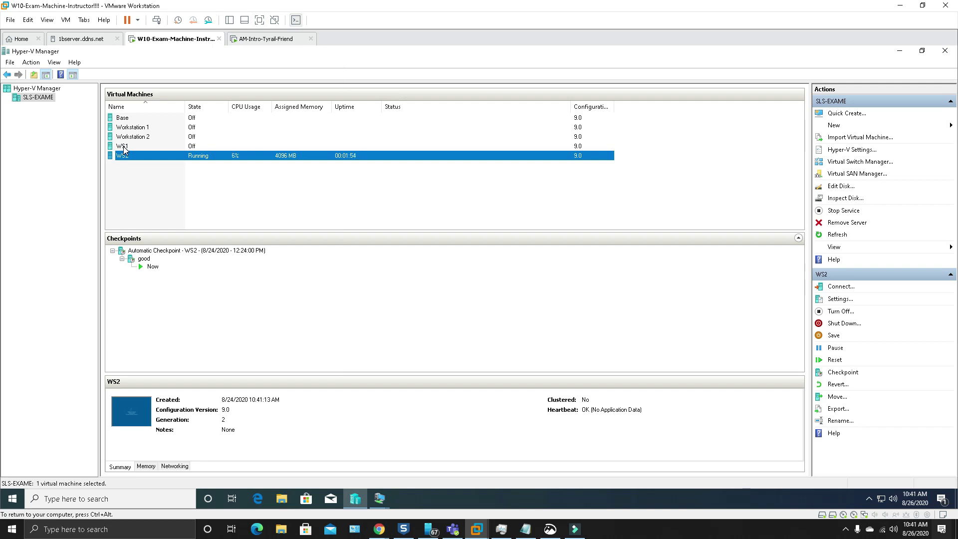
click(124, 147)
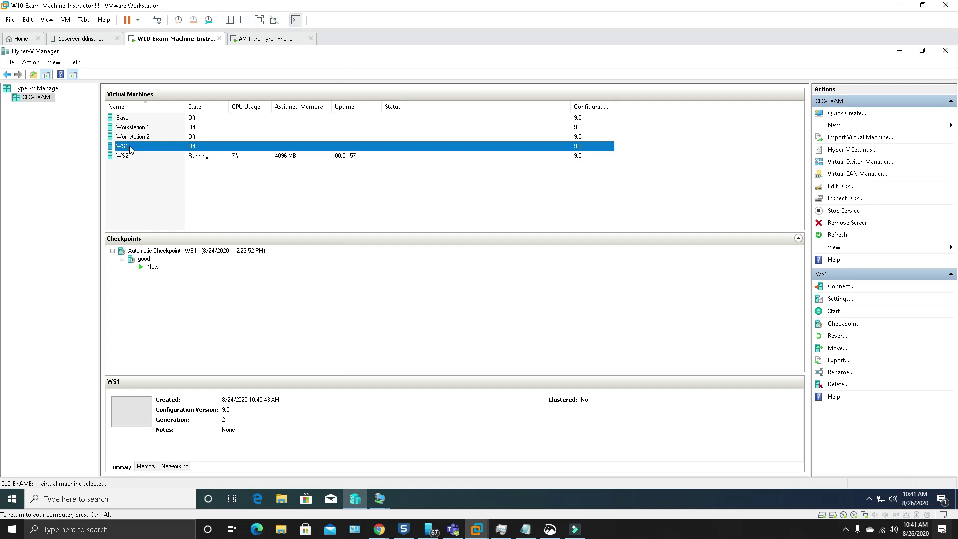
right_click(130, 149)
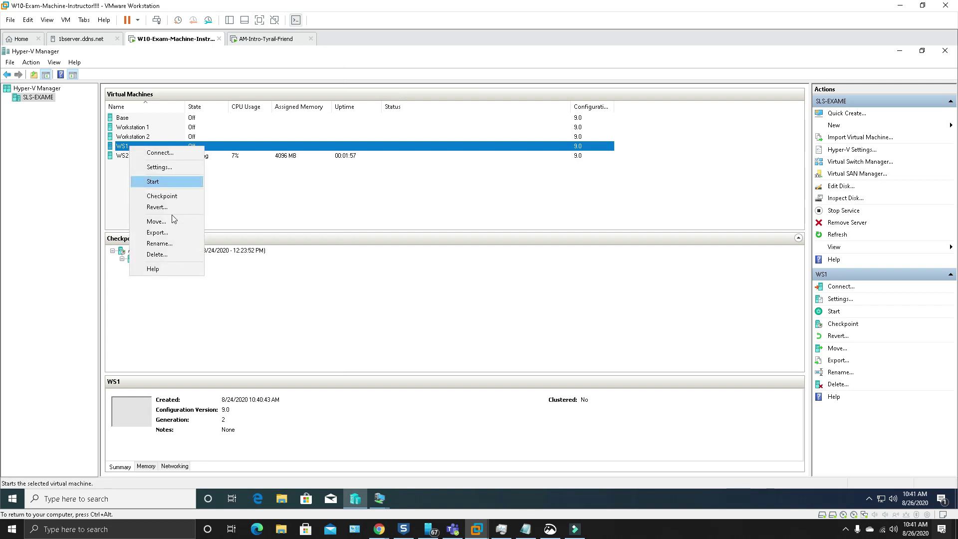
click(160, 183)
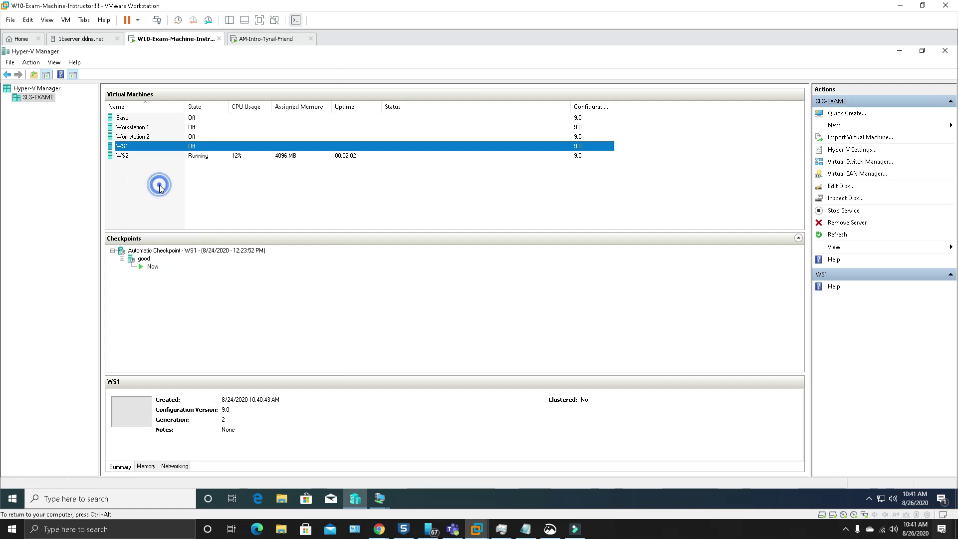
right_click(190, 160)
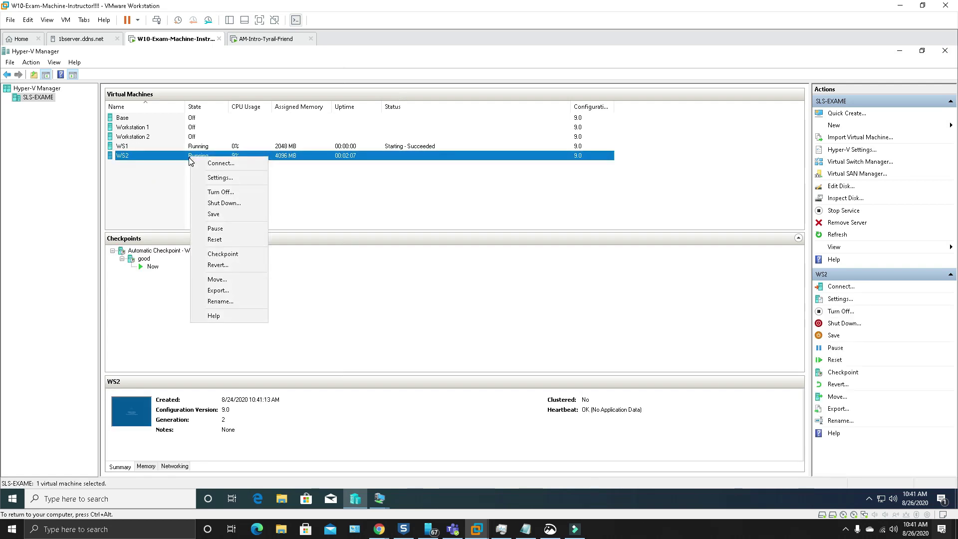
click(165, 161)
click(382, 501)
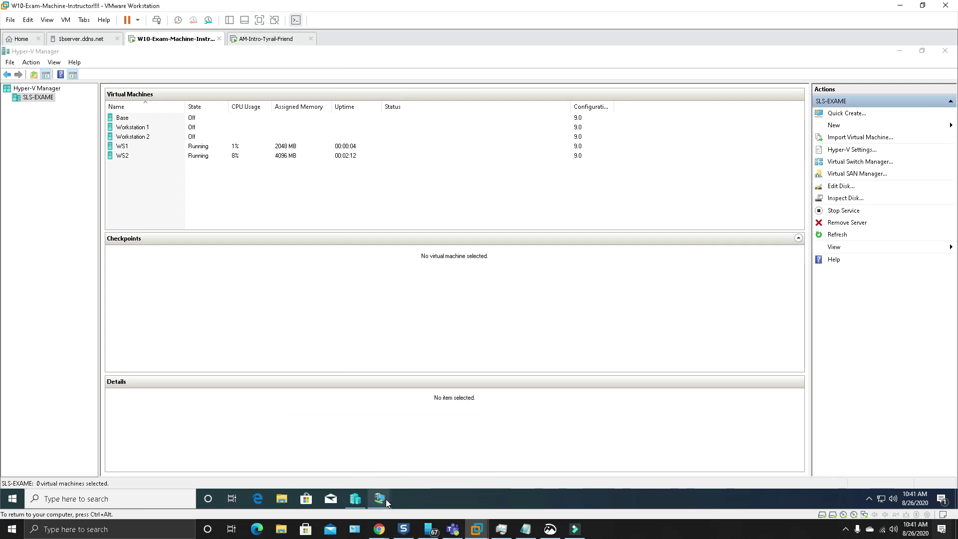
Step: Switch to the WS2 connection window and wait for its Windows sign-in screen
mouse_move(385, 499)
click(389, 461)
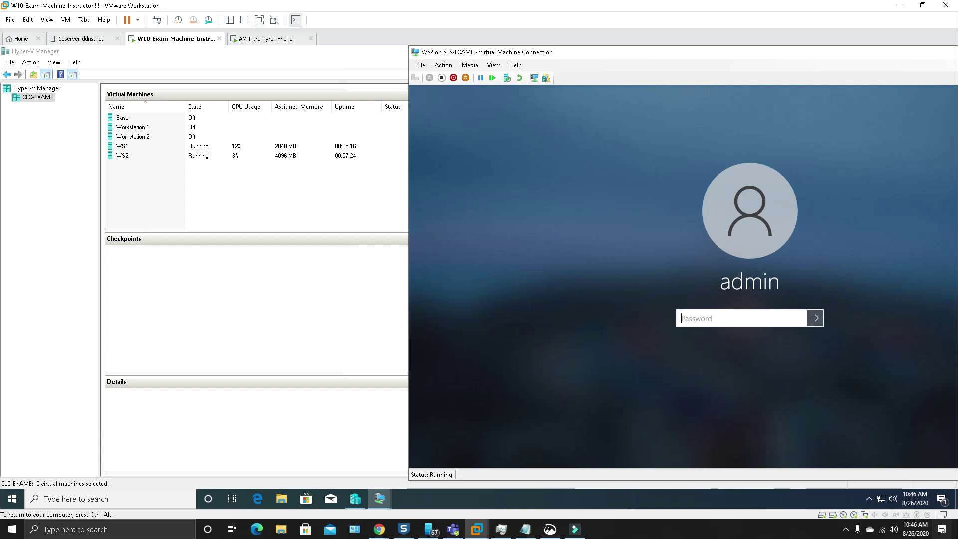
Step: Sign WS2 in with its password, then switch to WS1's connection window
text(•••••••••)
key(Return)
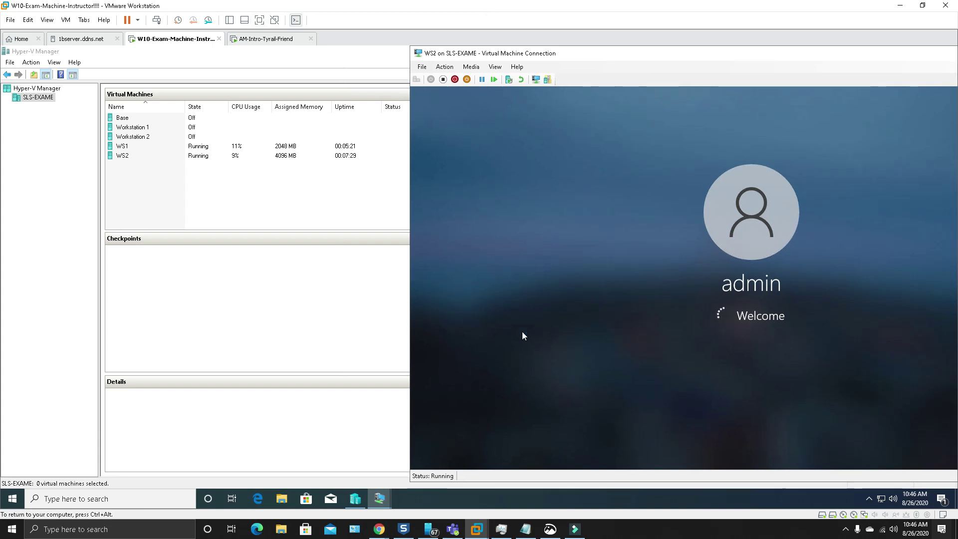
click(380, 499)
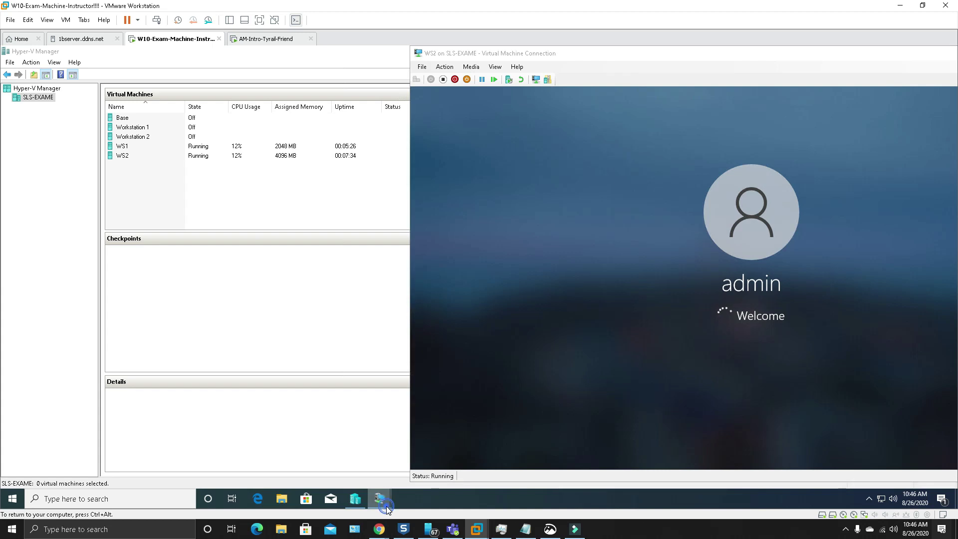
click(309, 461)
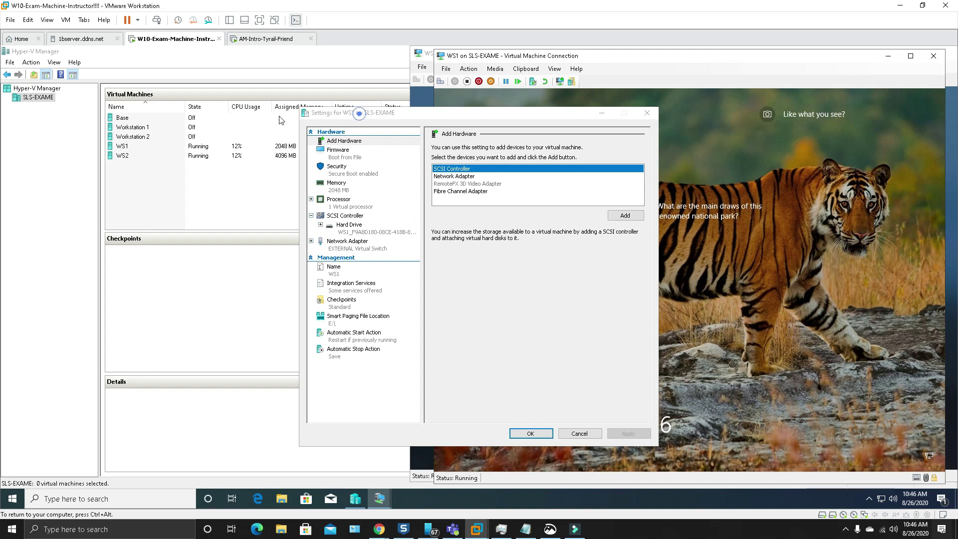
Step: Close WS1's Settings without changes and place the WS1 console on the left
drag(367, 112, 293, 115)
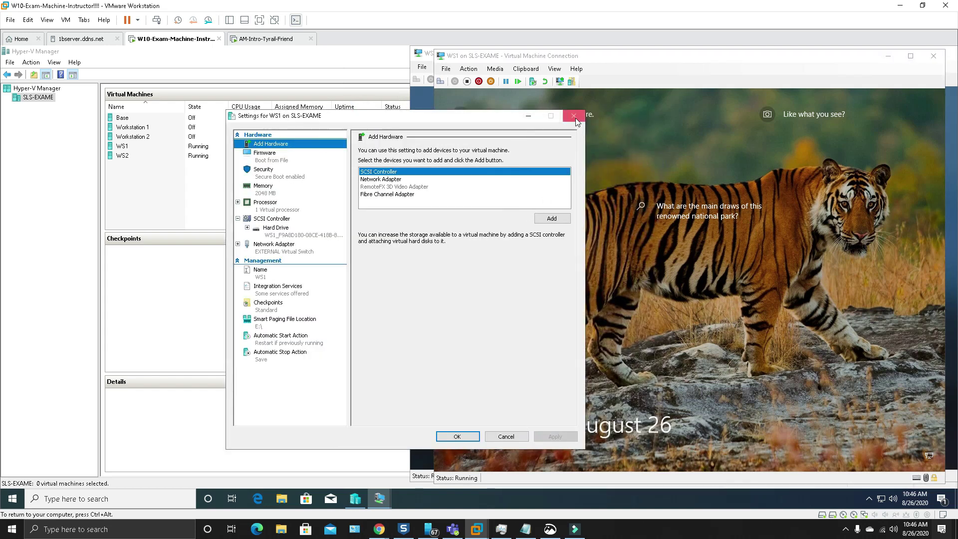
click(575, 118)
drag(618, 60, 227, 69)
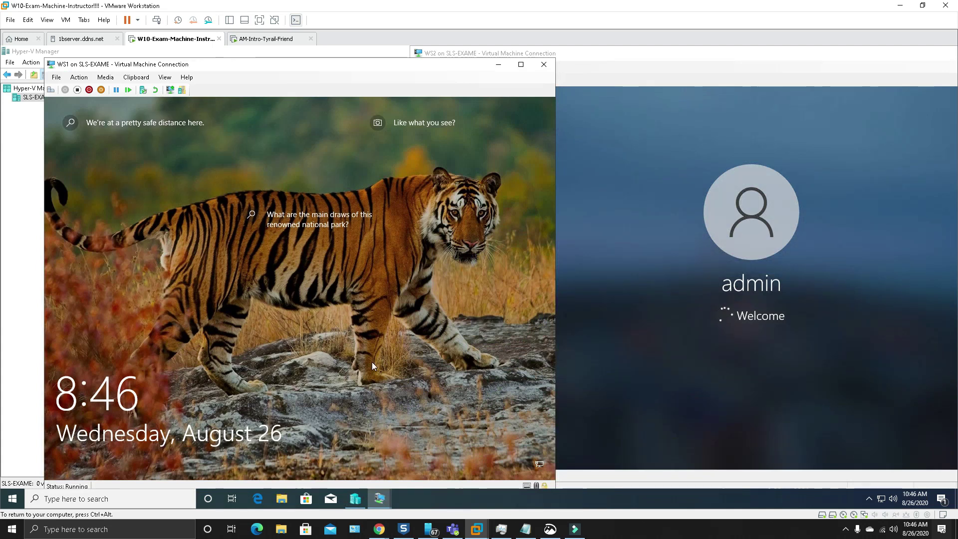
Step: Dismiss WS1's lock screen and sign in as admin1 with the account password
click(388, 388)
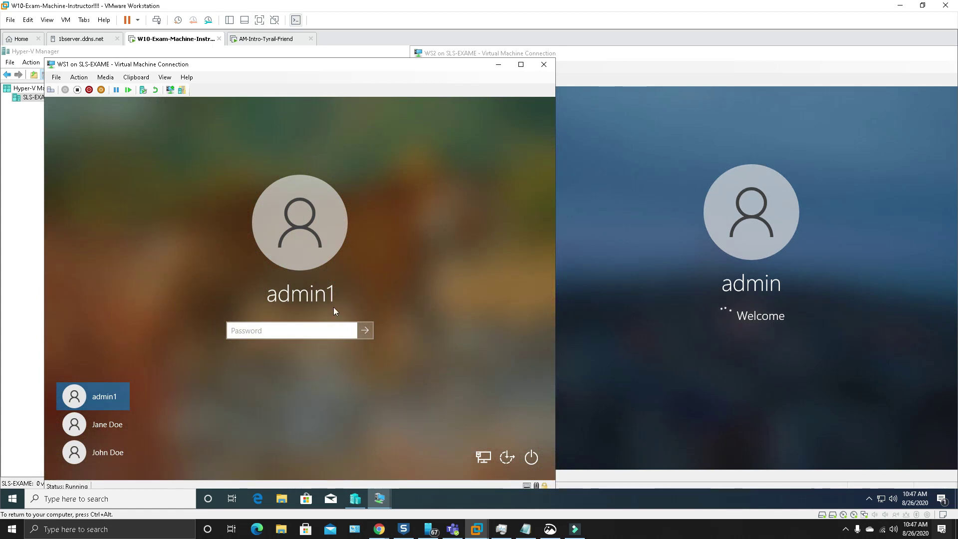
click(314, 331)
text(•••••••••)
key(Return)
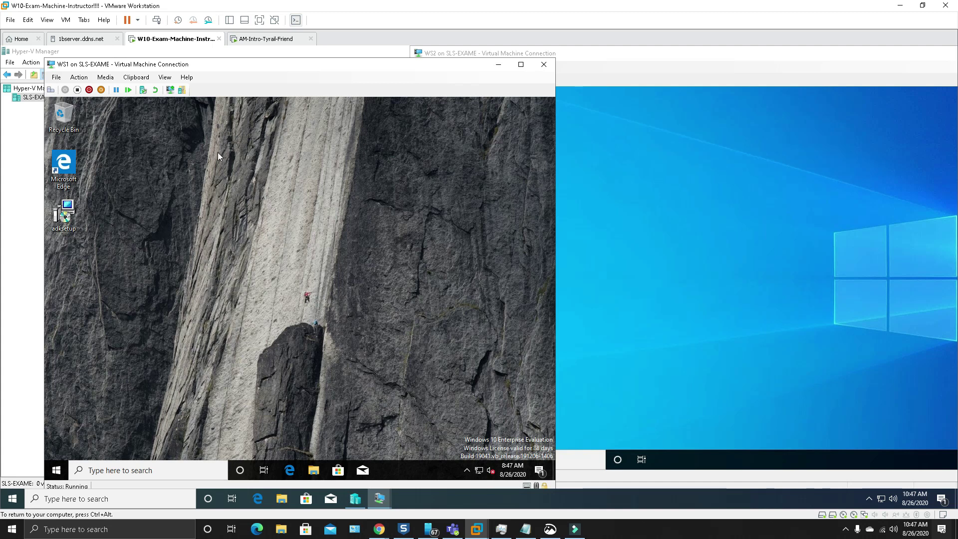
Step: On WS1, browse File Explorer's Network view and open SLS-WS2, bringing up its credentials prompt
drag(439, 65, 448, 54)
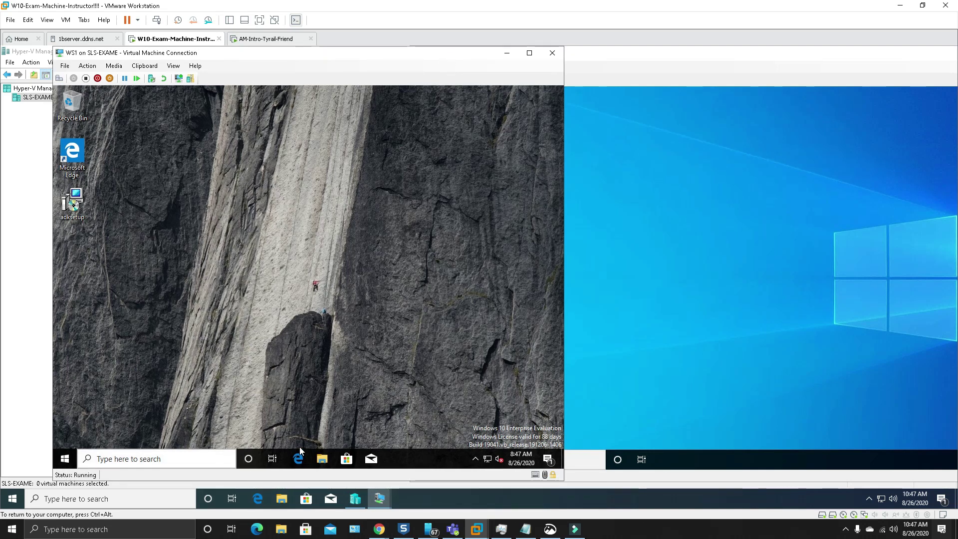
click(321, 464)
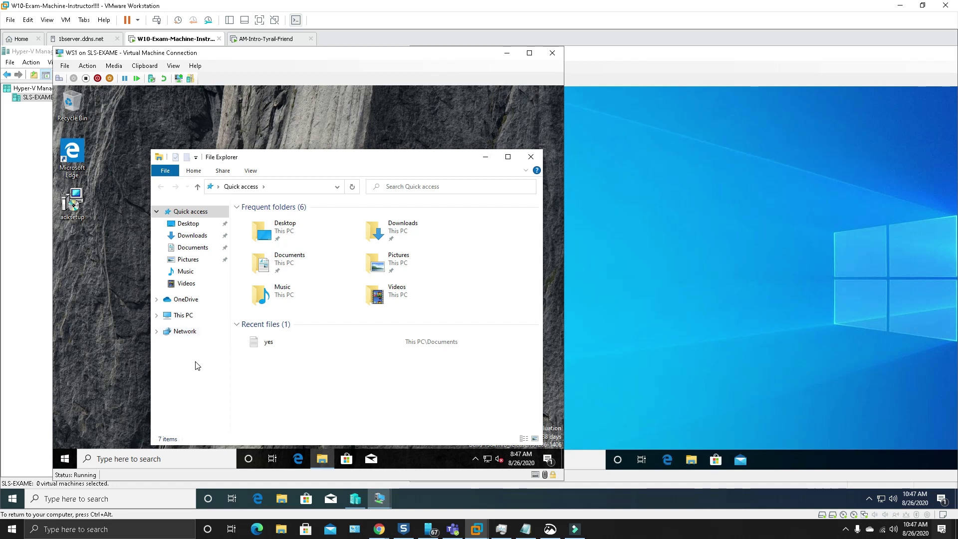
click(168, 333)
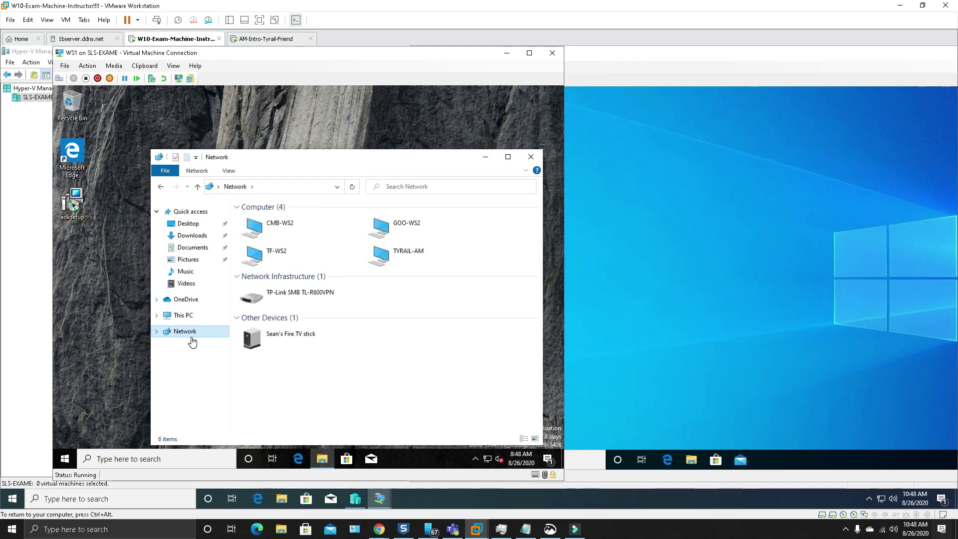
click(266, 281)
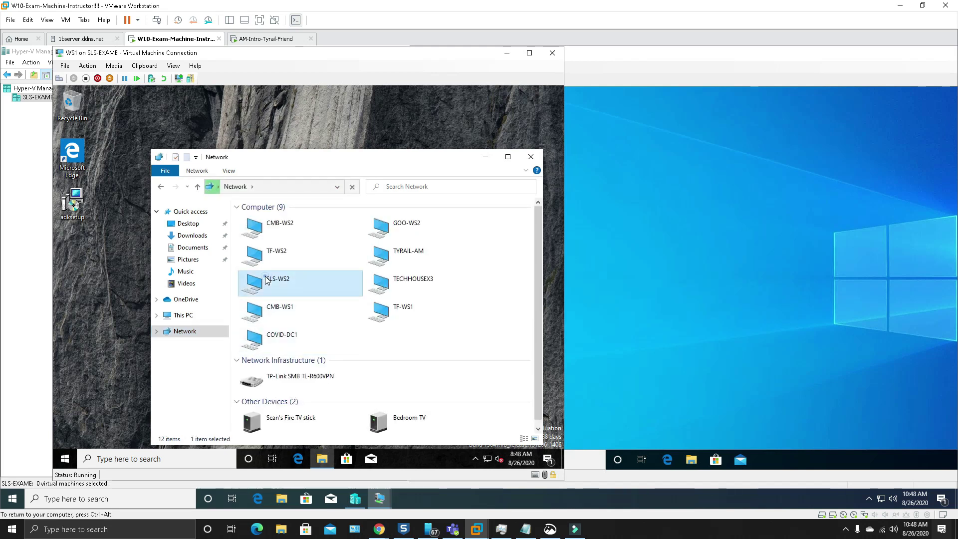
double_click(265, 278)
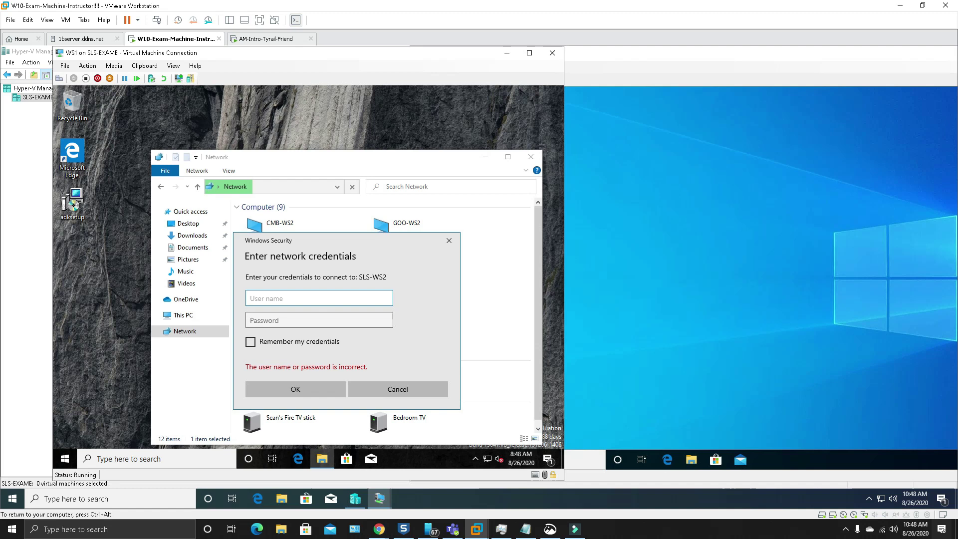
Step: Sign in to SLS-WS2 with the admin user name and password, with credentials remembered
click(252, 342)
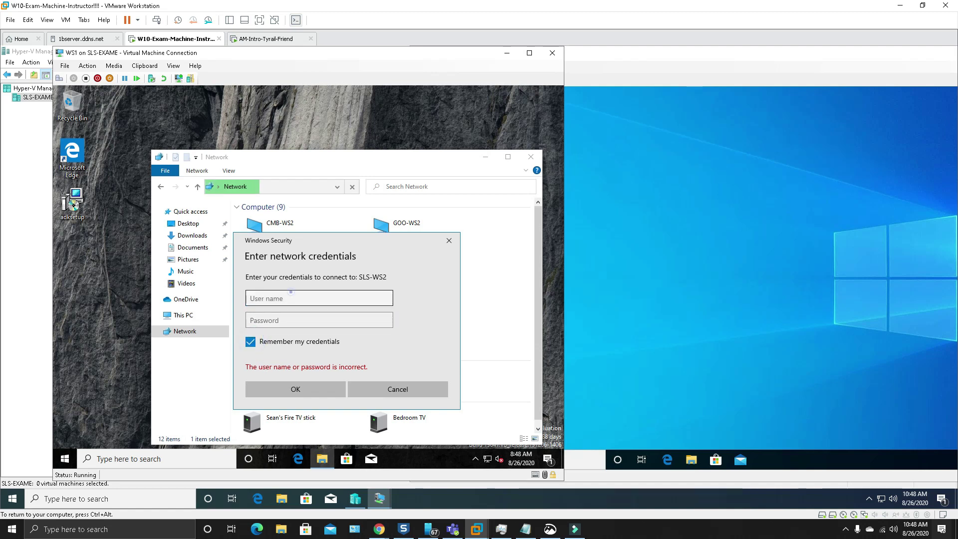
text(S)
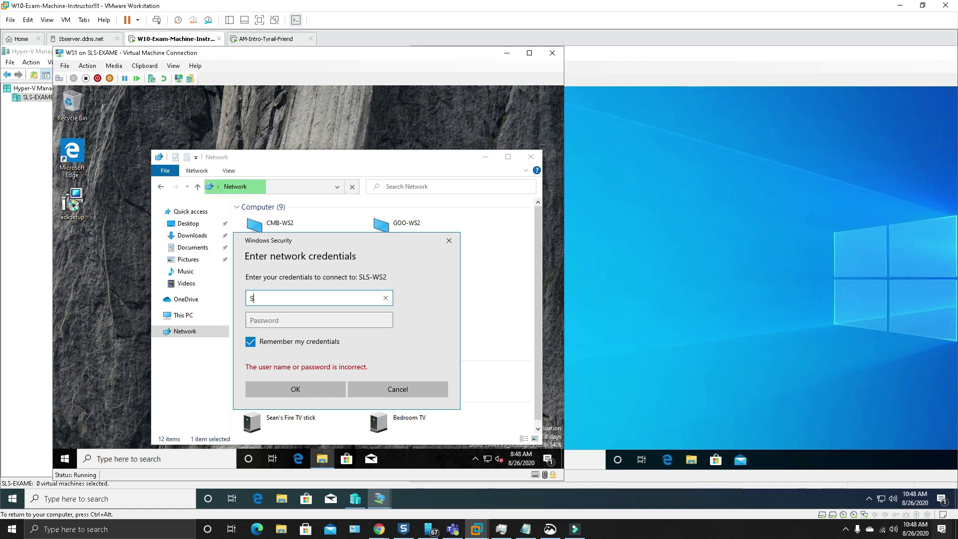
key(BackSpace)
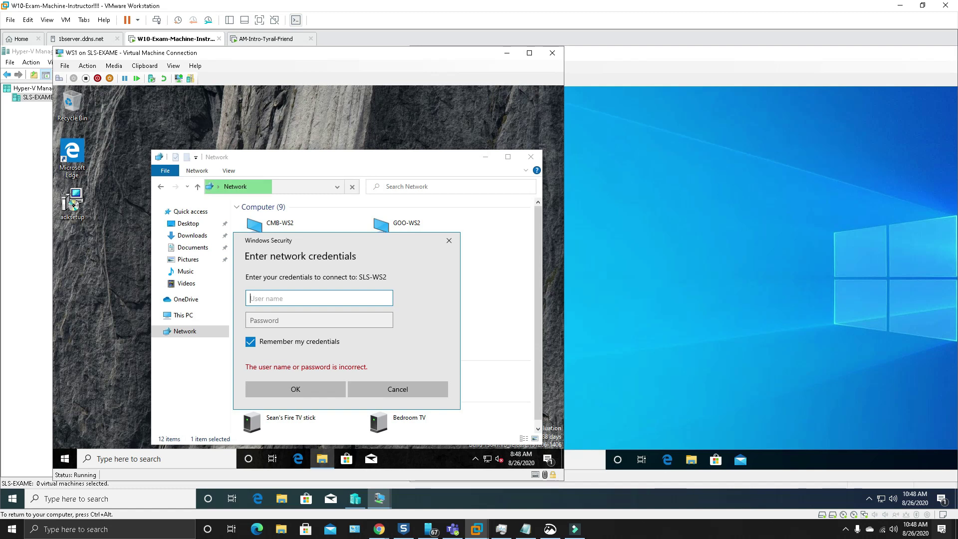
text(admin)
click(282, 323)
text(*****)
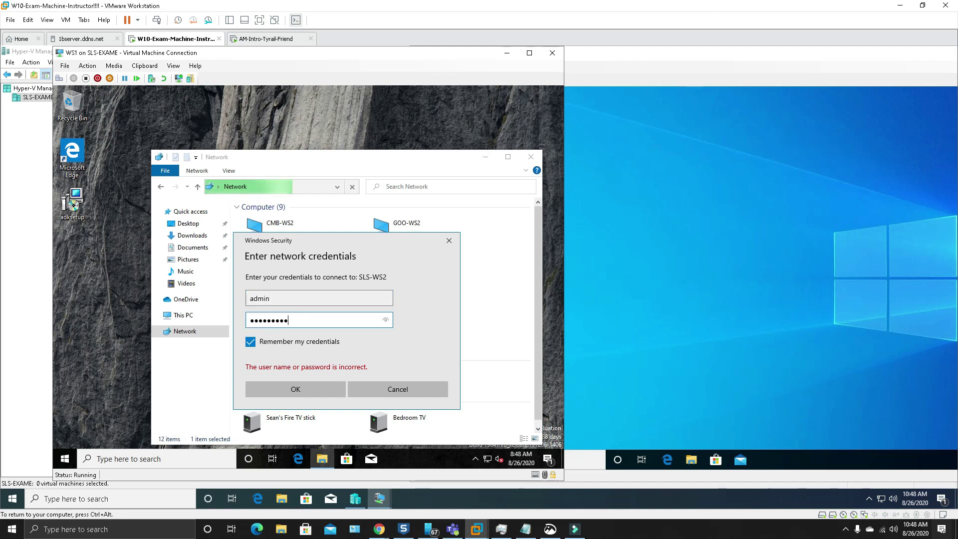
click(285, 390)
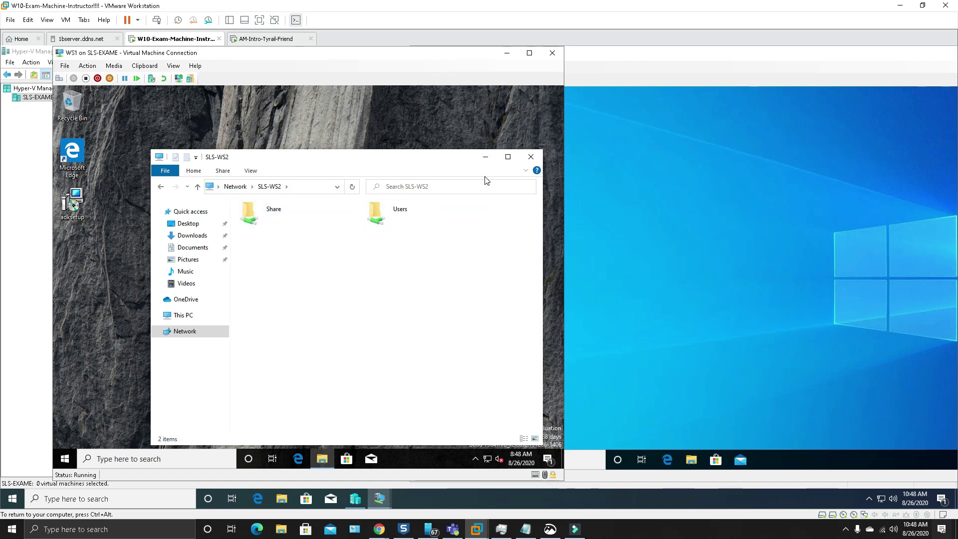
Step: Open the Share\migration\mystore folder on SLS-WS2
double_click(247, 210)
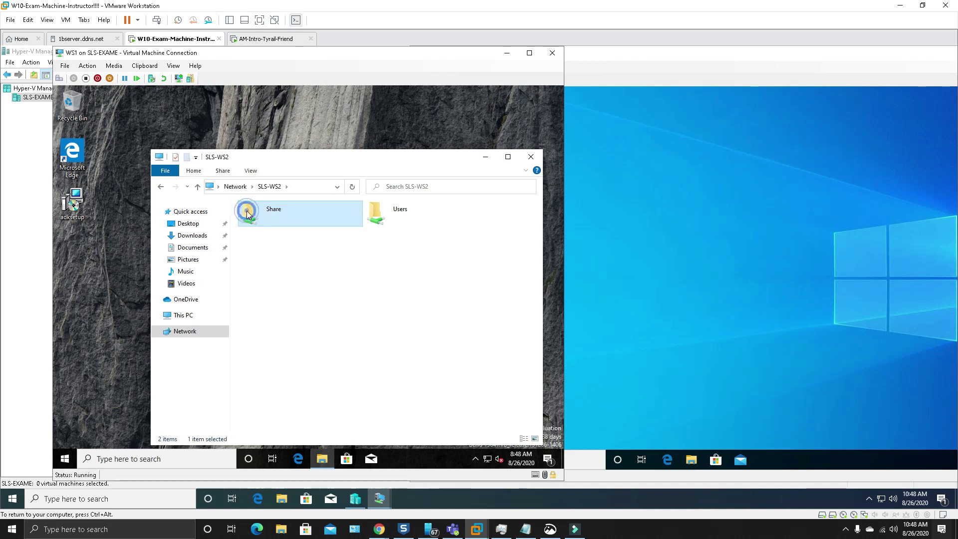
double_click(259, 221)
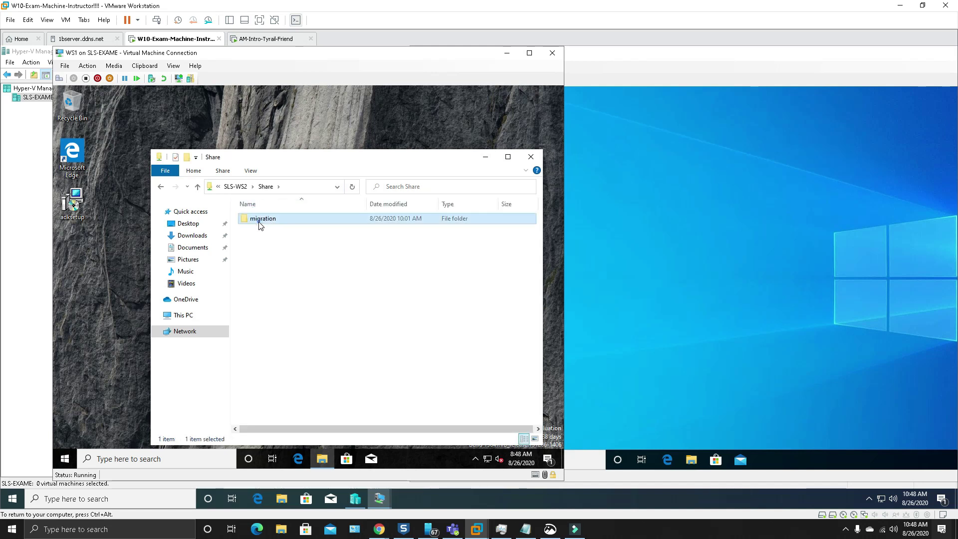
double_click(259, 223)
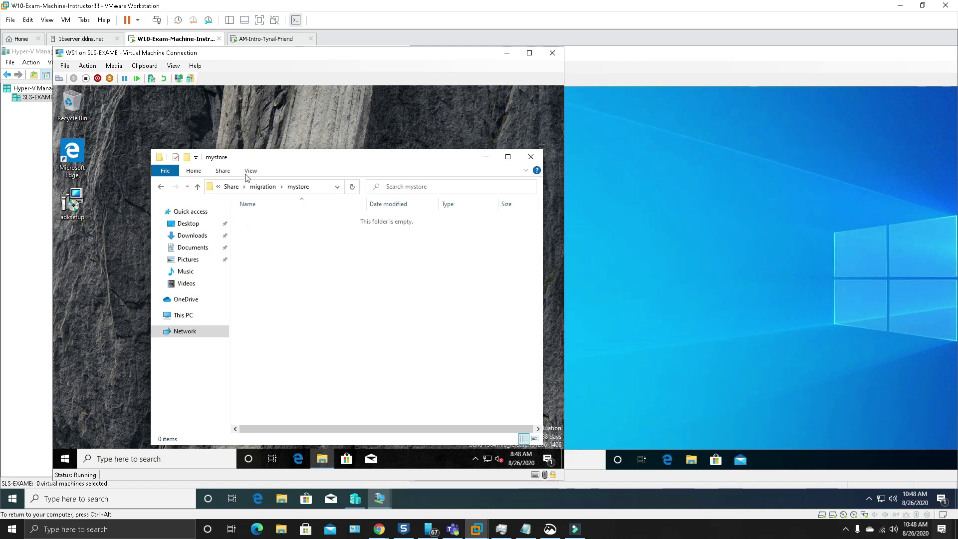
Step: Move the mystore Explorer window aside and minimize it to WS1's taskbar
drag(264, 163, 209, 117)
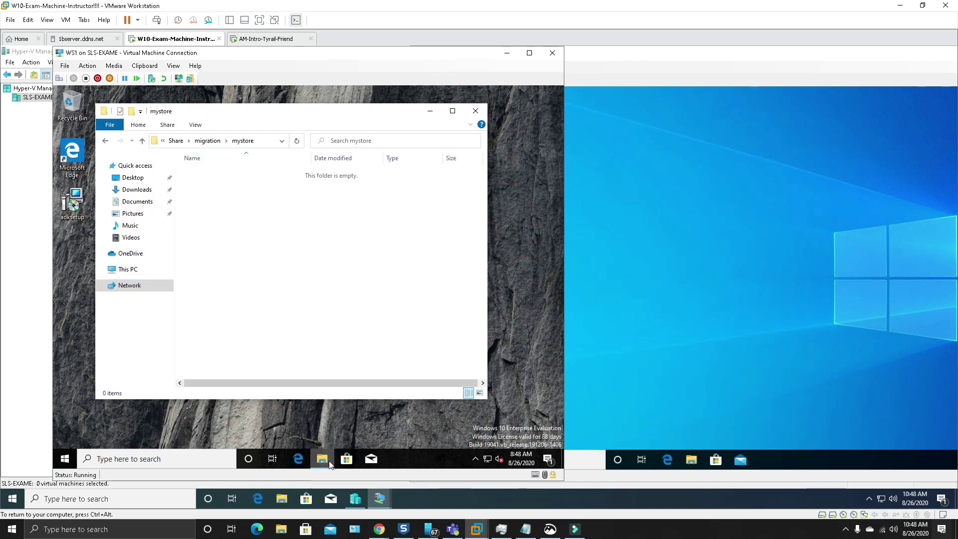
mouse_move(329, 465)
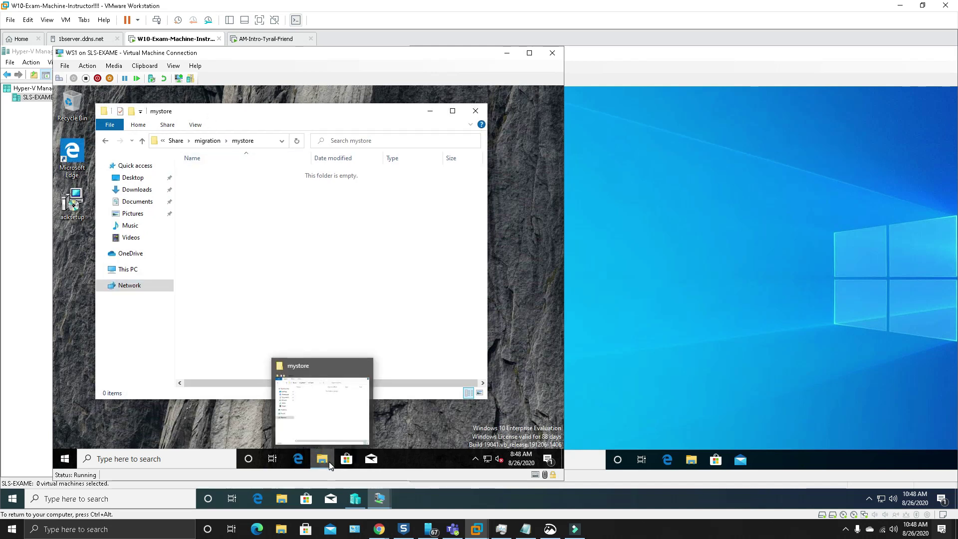
click(329, 466)
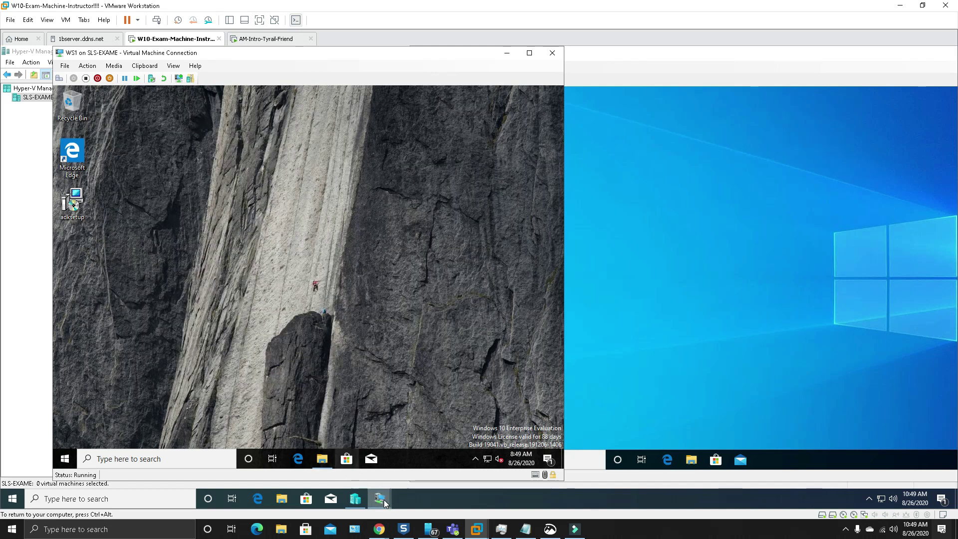
Step: Bring WS1 forward, search Start for cmd, and run Command Prompt as administrator
mouse_move(380, 499)
click(406, 463)
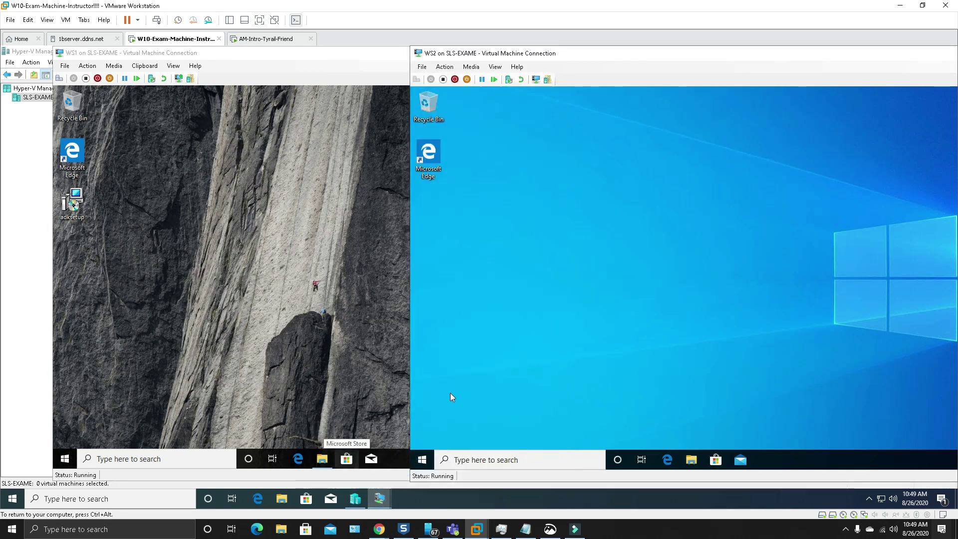
click(309, 244)
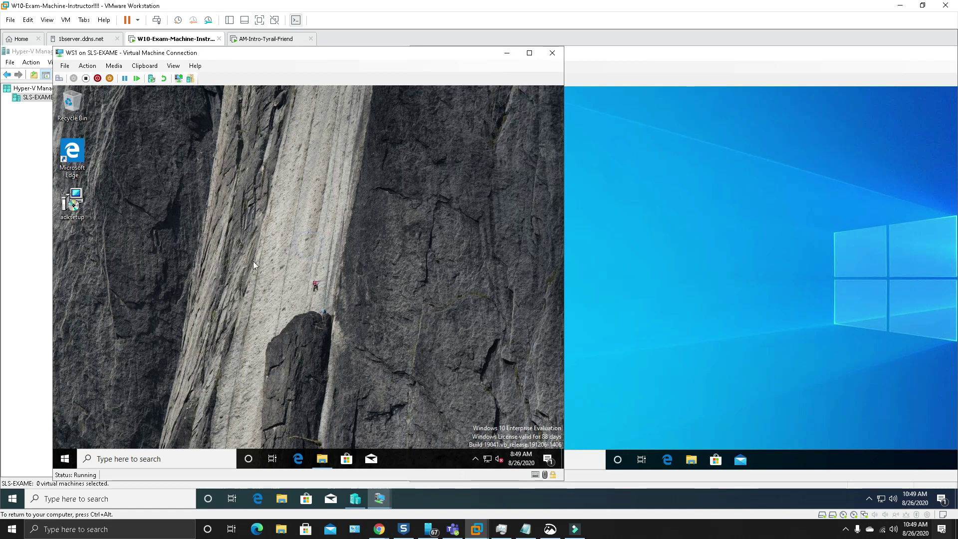
click(71, 458)
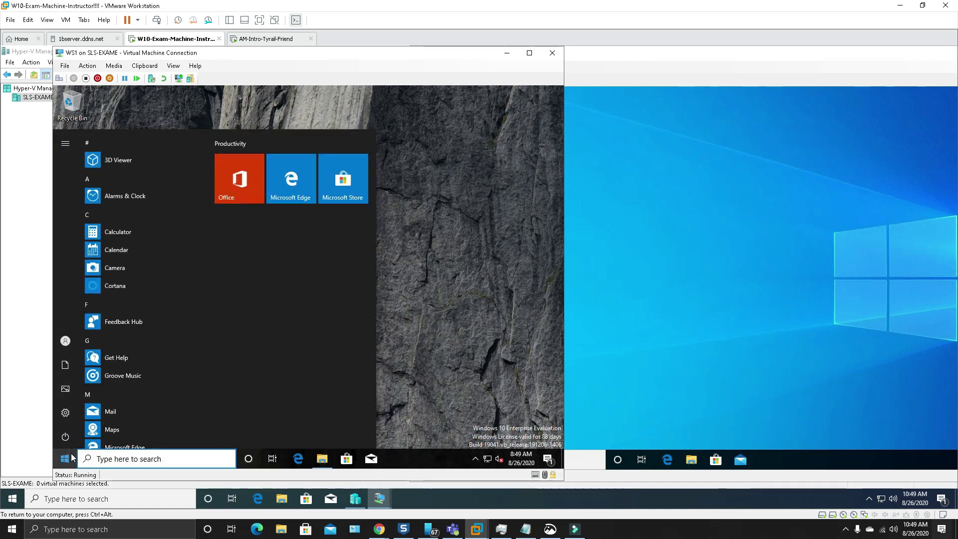
text(cmd)
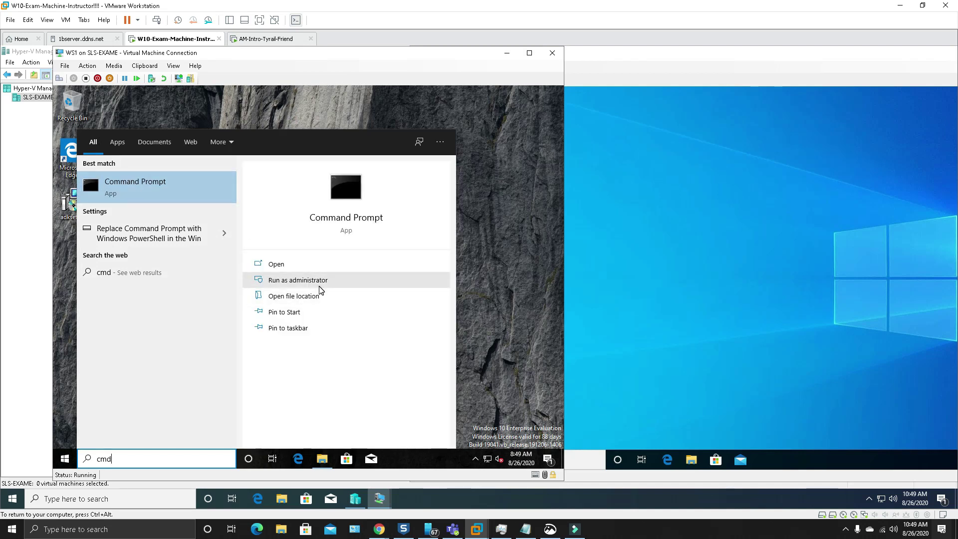
click(320, 281)
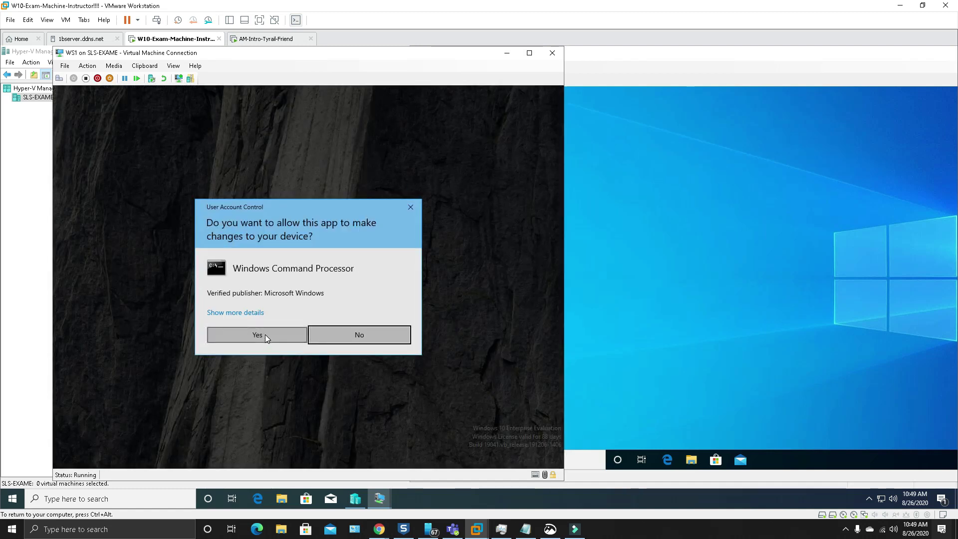
Step: Approve the UAC prompt and build a cd command reaching C:\Program Files (x86)
click(265, 334)
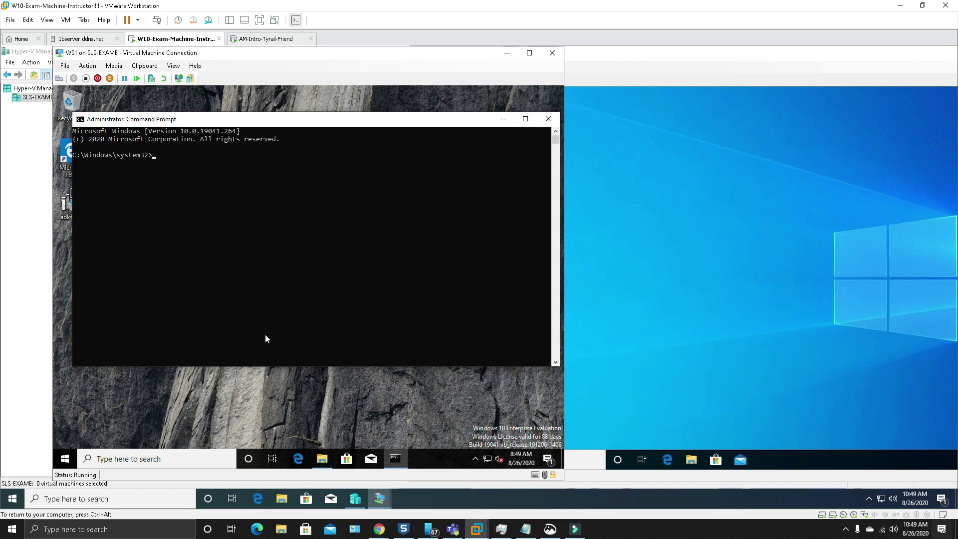
text(cd\  C:\>ccv)
key(BackSpace)
key(BackSpace)
key(BackSpace)
text(cd "Program Files"1)
key(BackSpace)
key(BackSpace)
text(\)
key(Tab)
key(Tab)
key(Tab)
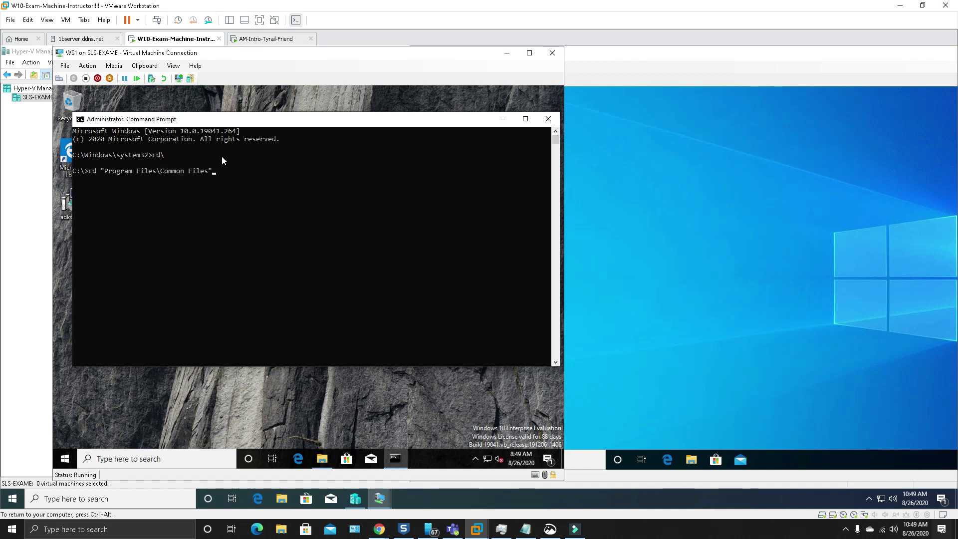
key(Tab)
key(Tab)
key(Tab)
key(Tab)
key(Tab)
key(Tab)
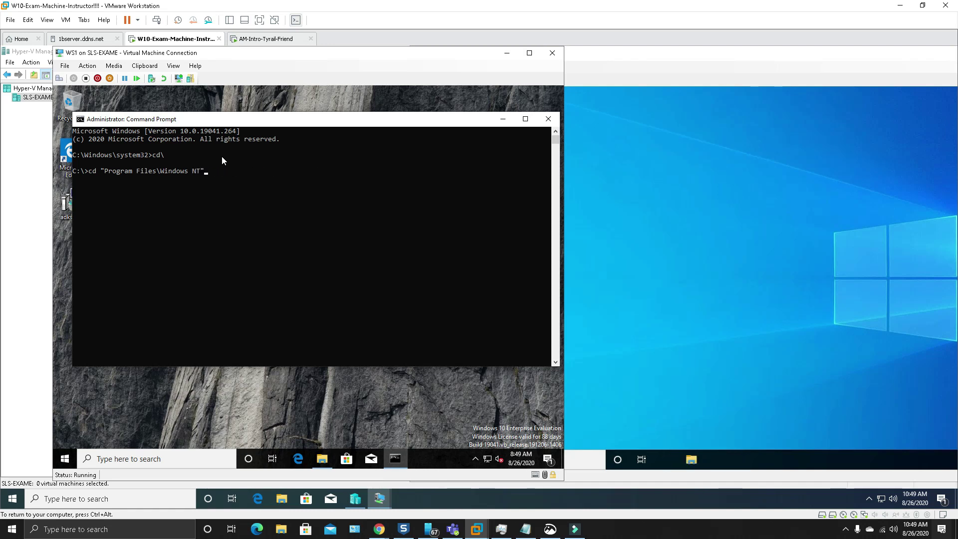
key(Tab)
key(Tab)
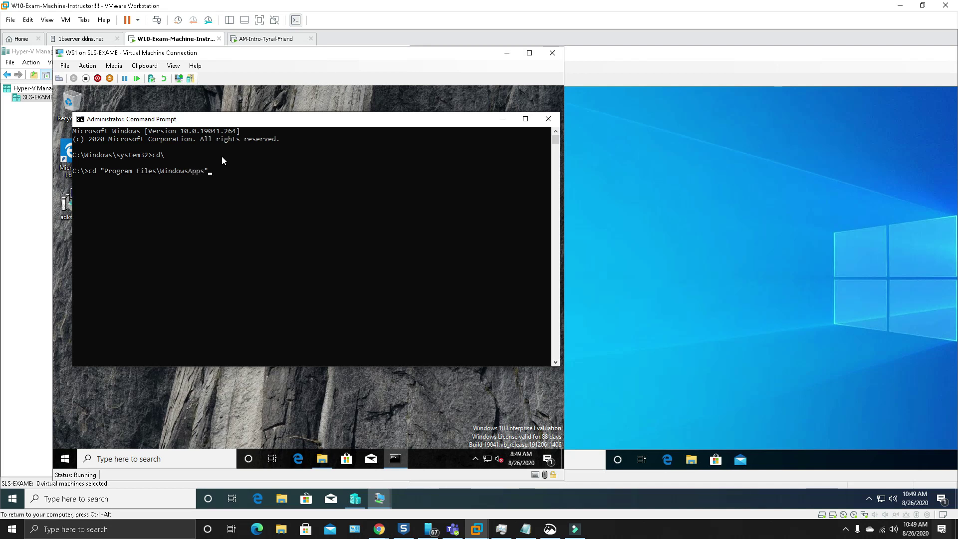
key(Tab)
key(Tab)
key(BackSpace)
key(BackSpace)
key(BackSpace)
key(BackSpace)
key(BackSpace)
key(BackSpace)
key(BackSpace)
key(BackSpace)
key(BackSpace)
key(BackSpace)
key(BackSpace)
key(BackSpace)
key(Tab)
Step: Extend the path through Windows Kits\10\Assessment and Deployment Kit\User State Migration Tool\amd64 and enter it
text(\)
key(Tab)
key(Tab)
key(Tab)
key(Tab)
text(\)
key(Tab)
key(Tab)
key(shift+Tab)
key(Tab)
key(shift+Tab)
key(Tab)
key(shift+Tab)
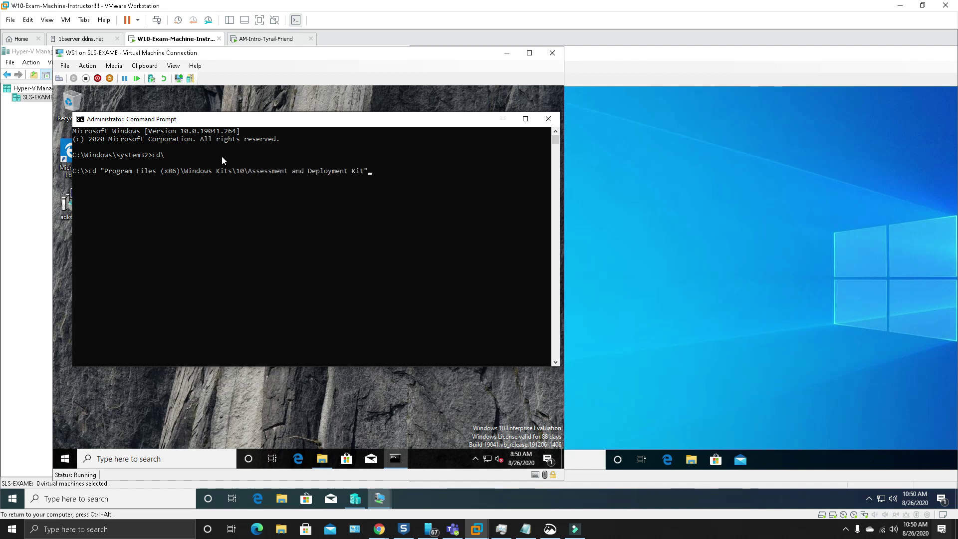
text(\)
key(Tab)
key(Tab)
key(Tab)
key(Tab)
key(Tab)
key(Tab)
key(Tab)
key(Tab)
key(shift+Tab)
key(shift+Tab)
key(shift+Tab)
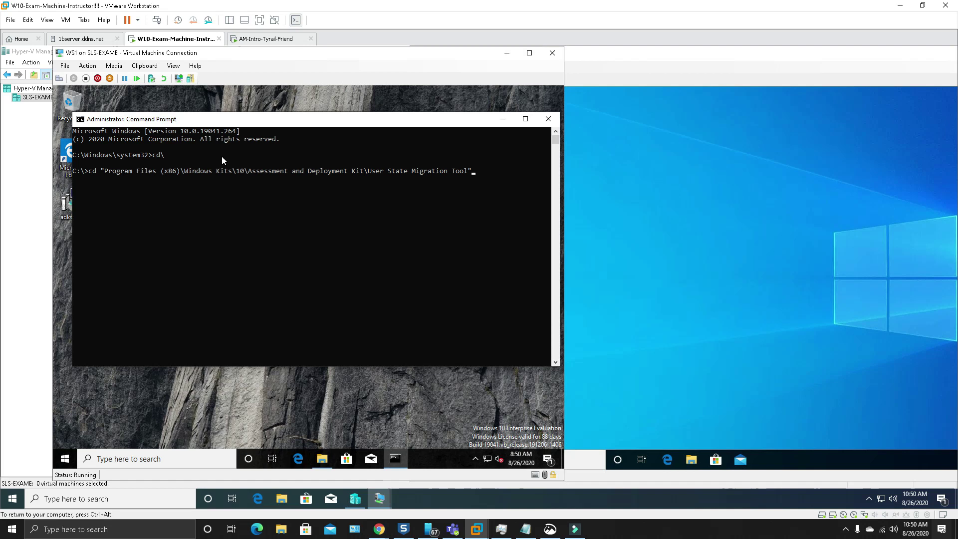
text(a)
key(Tab)
key(Return)
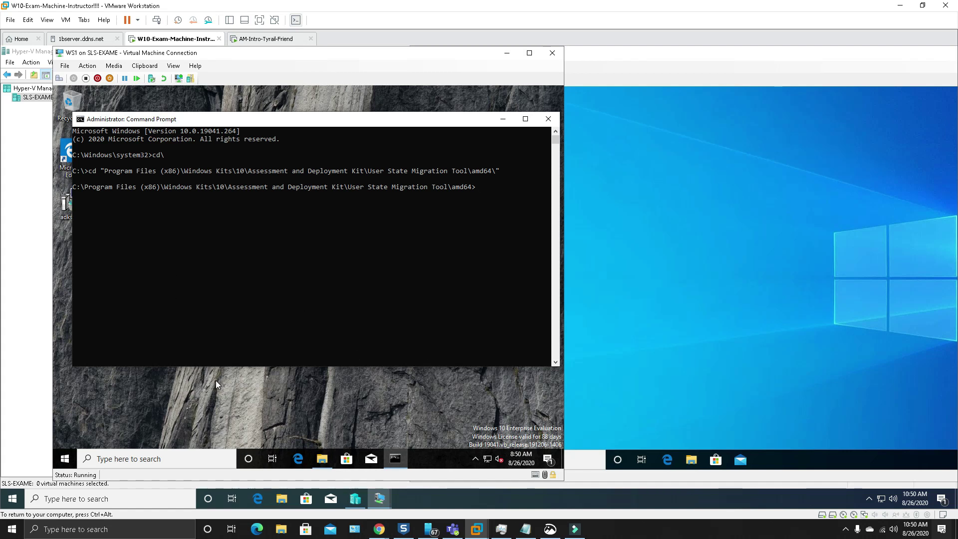
Step: Copy the scanstate line from Documents\yes.txt and paste it into WS1's Command Prompt
click(321, 460)
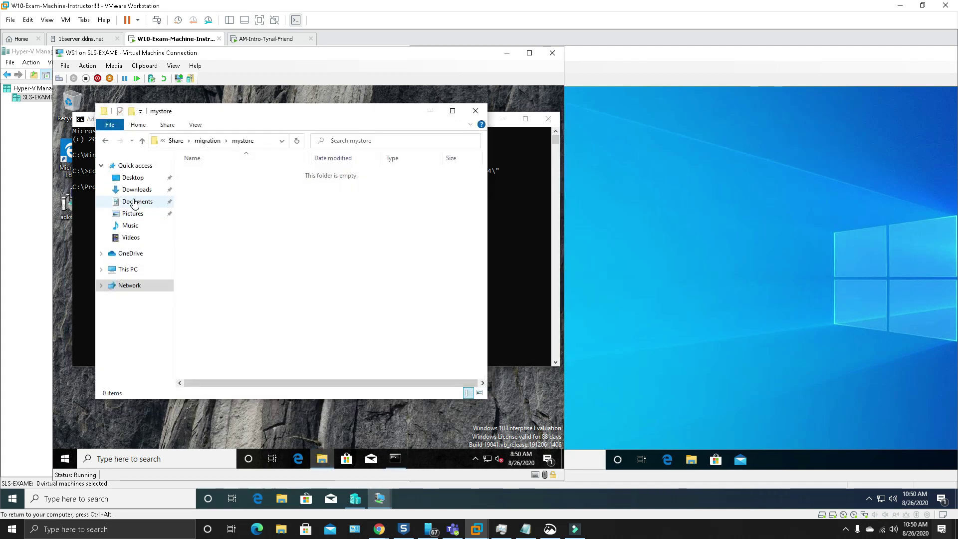
click(134, 203)
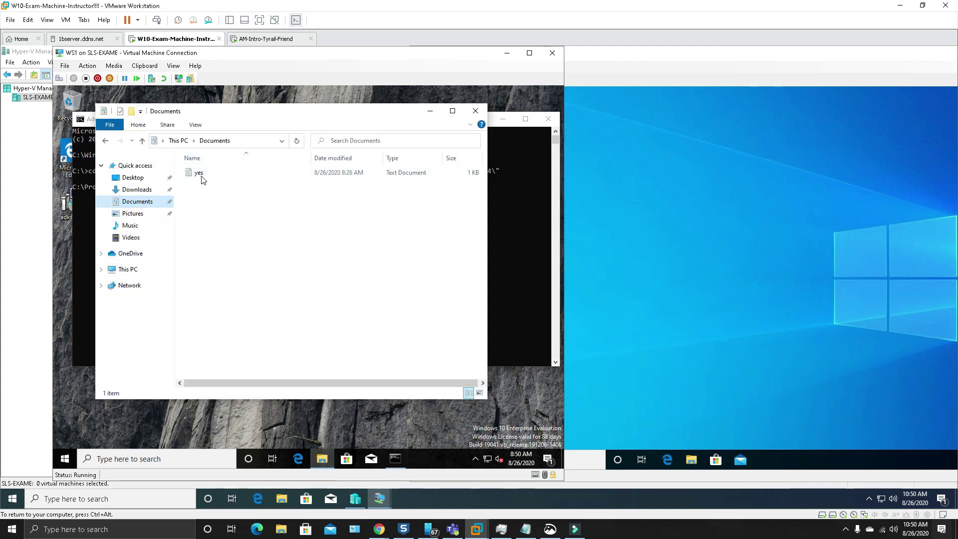
double_click(200, 173)
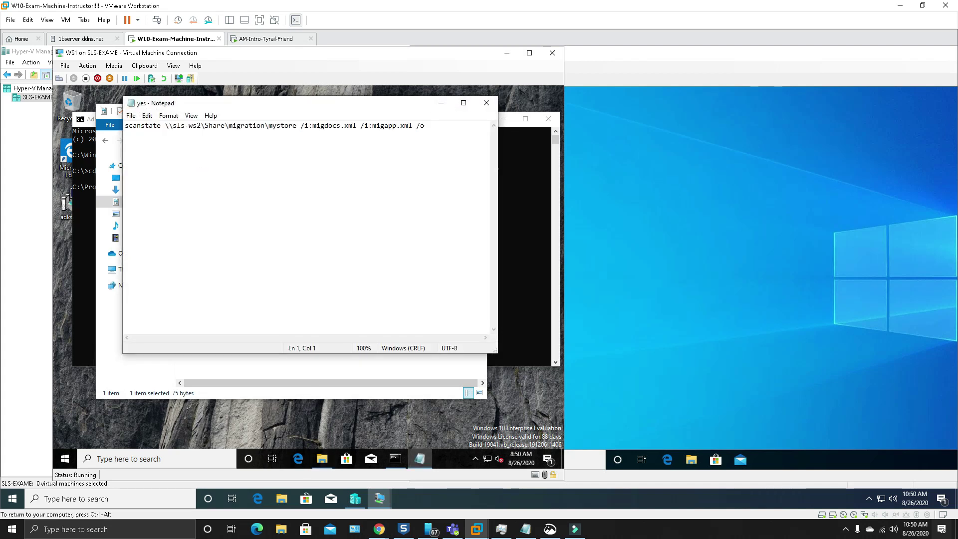
drag(429, 126, 69, 124)
key(super+c)
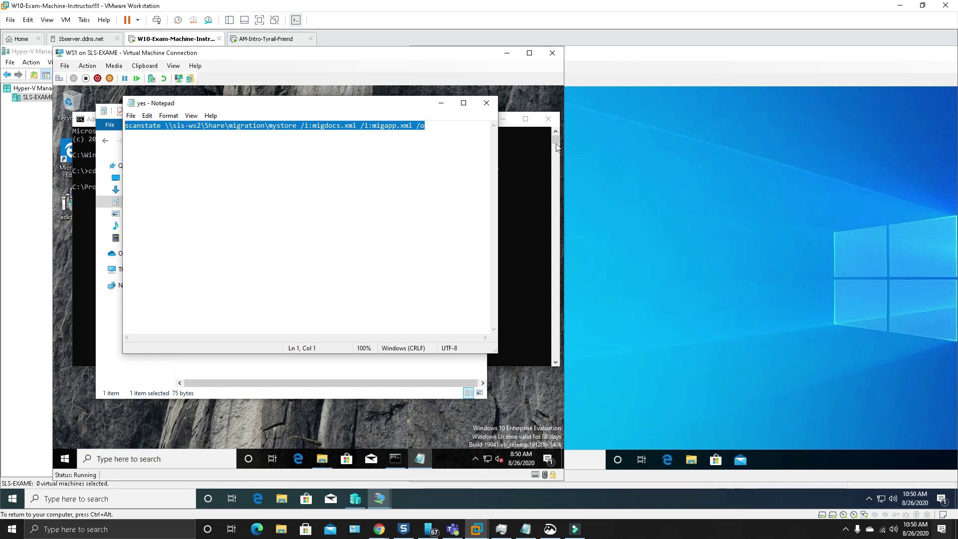
click(528, 183)
right_click(488, 188)
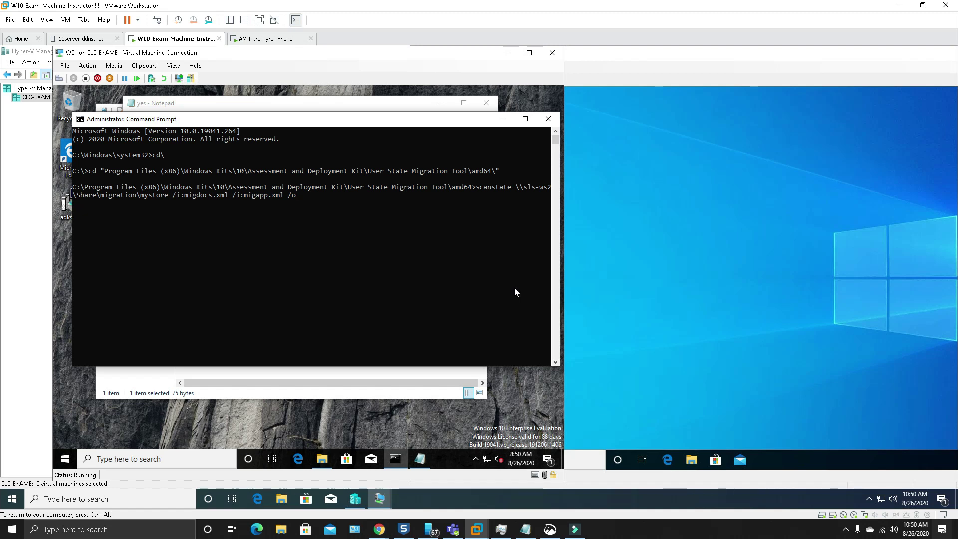
Step: Run scanstate to \\sls-ws2\Share\migration\mystore, wait for return code 0, then minimize the prompt
key(Return)
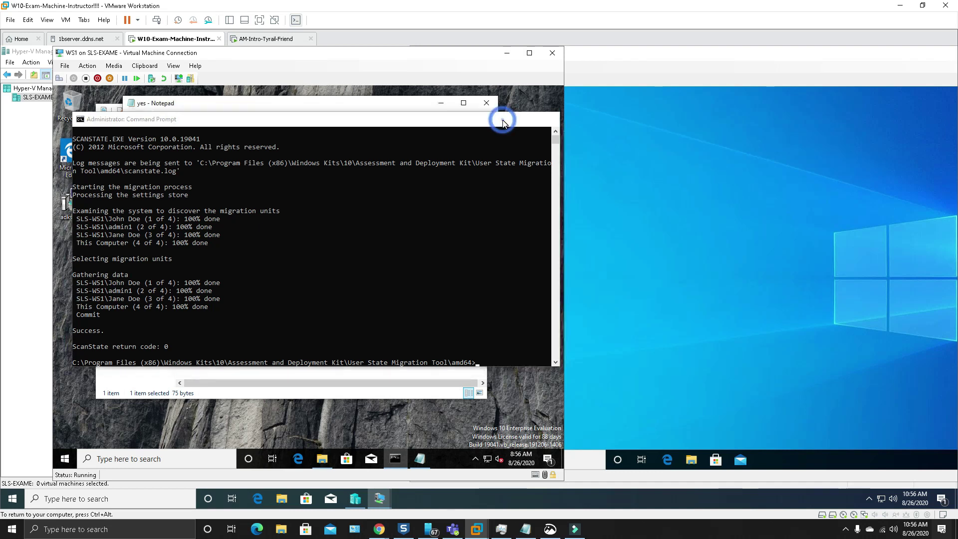
click(503, 120)
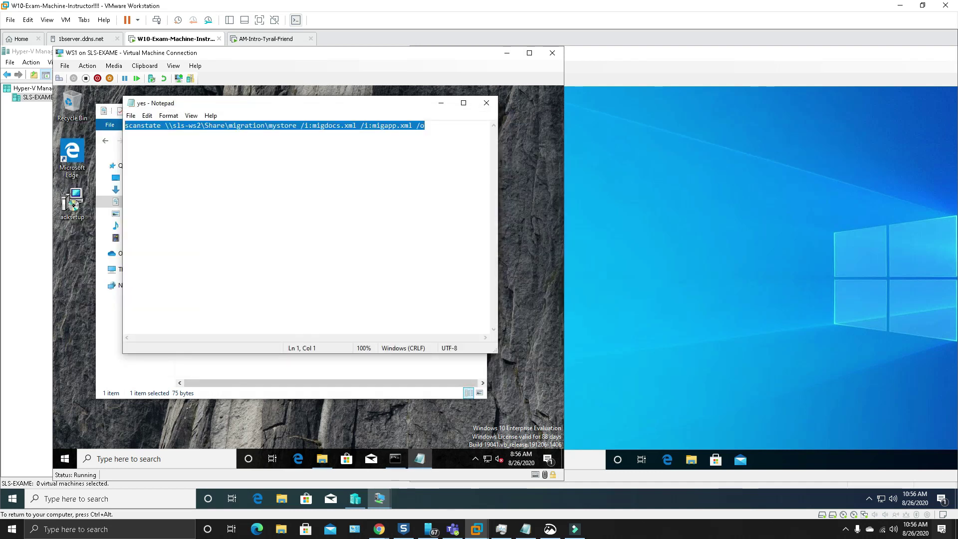
Step: Replace 'scan' with 'load' at the start of the Notepad command line
click(180, 200)
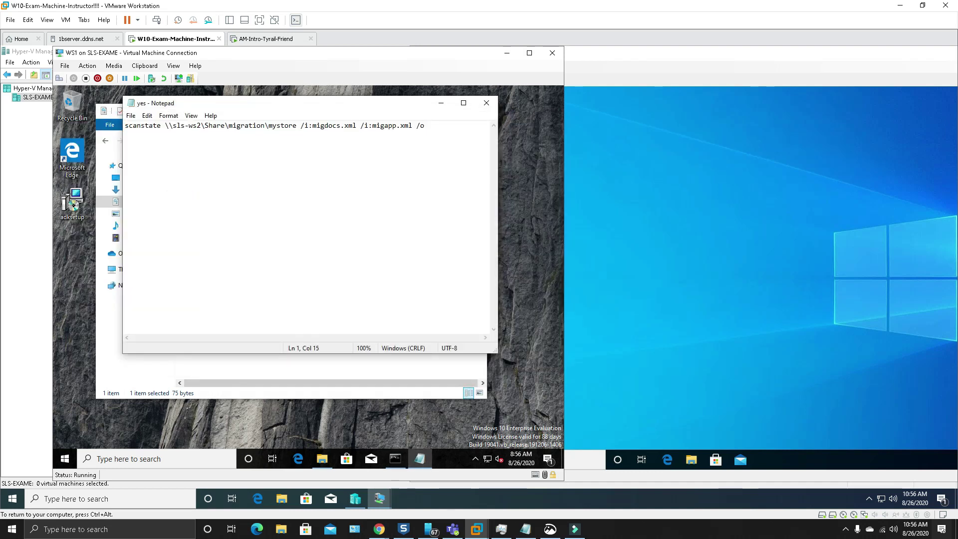
drag(126, 125, 141, 125)
key(Delete)
text(load)
Step: Remove the leftover pasted scanstate text so the loadstate line ends with /o
key(ctrl+alt)
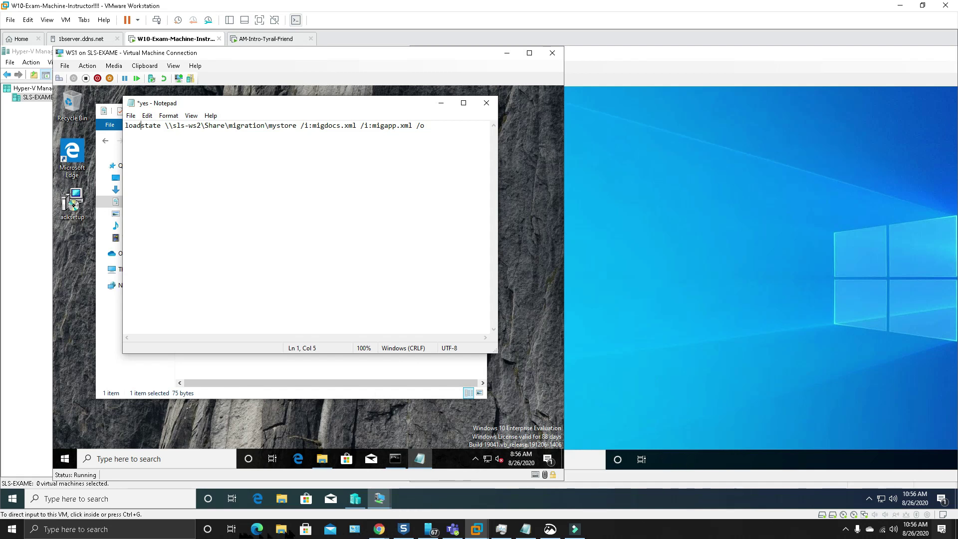
click(242, 535)
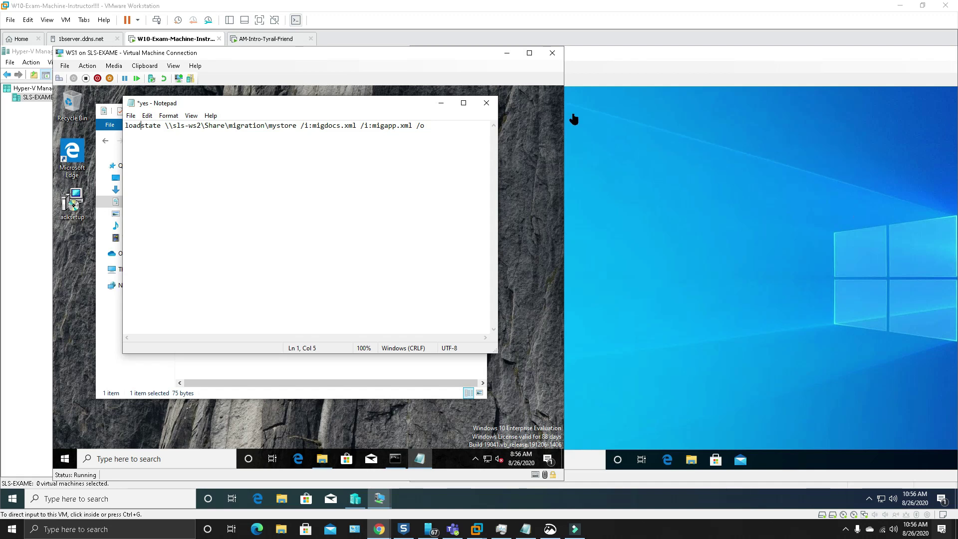
click(464, 149)
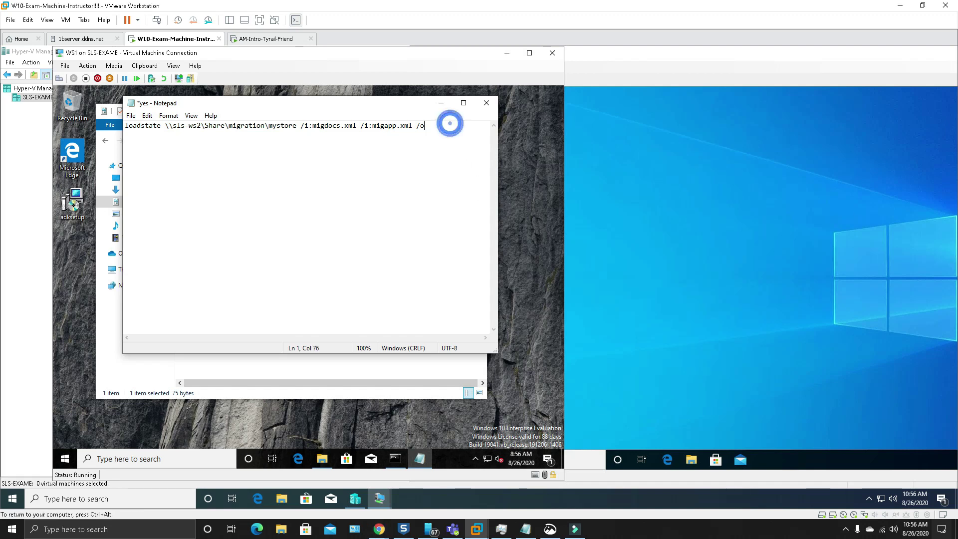
key(ctrl+v)
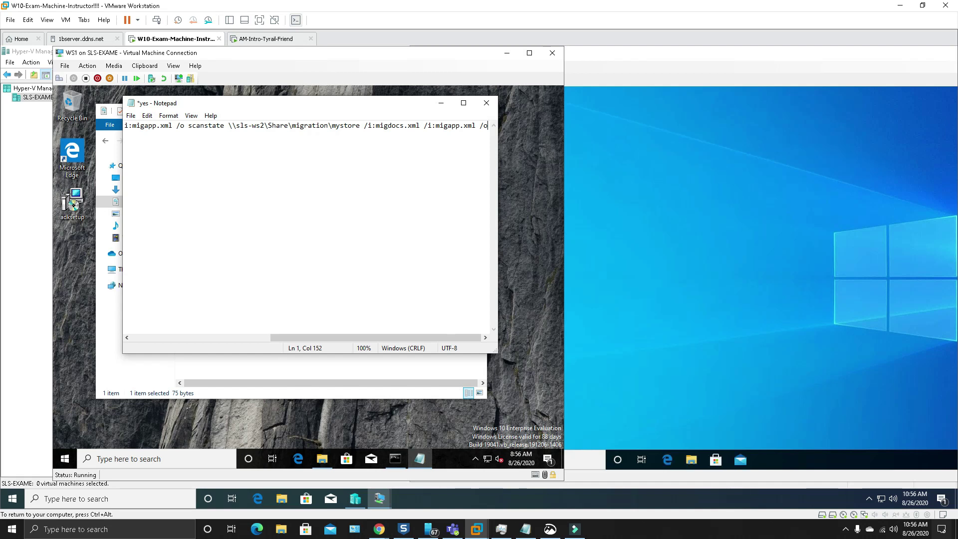
drag(355, 337, 123, 333)
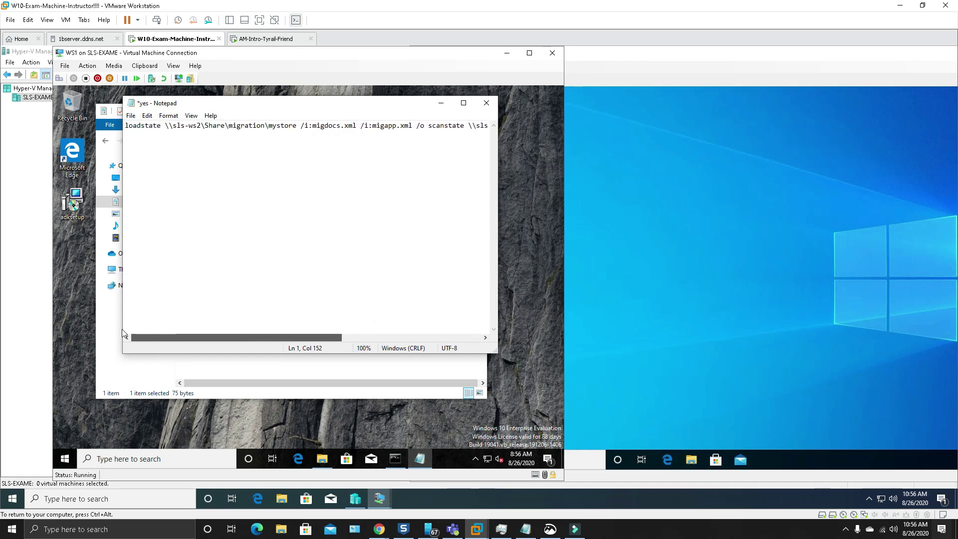
key(ctrl+z)
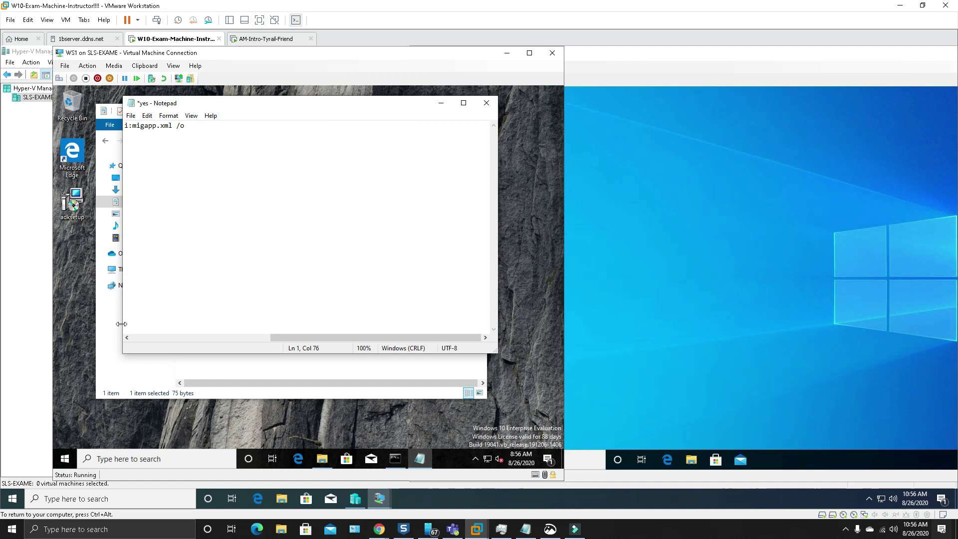
drag(288, 335, 161, 335)
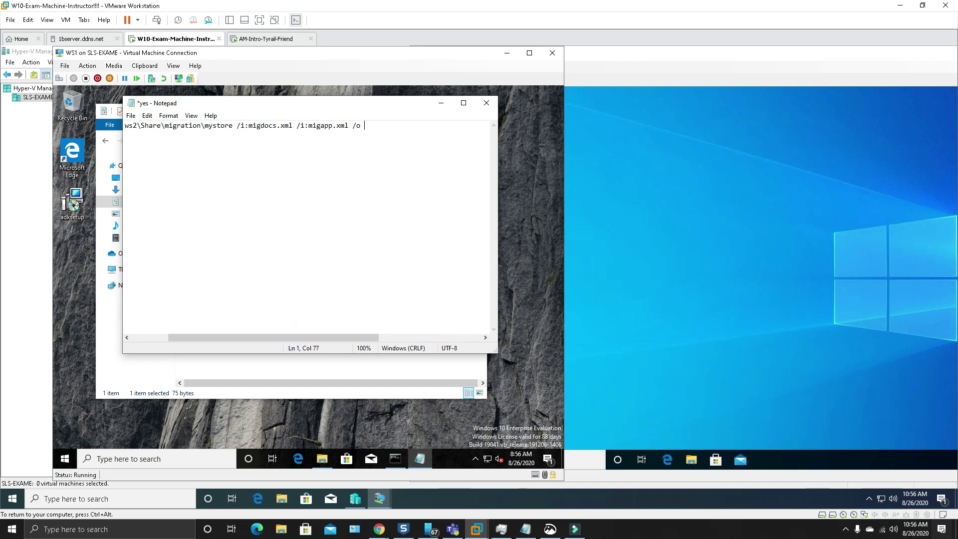
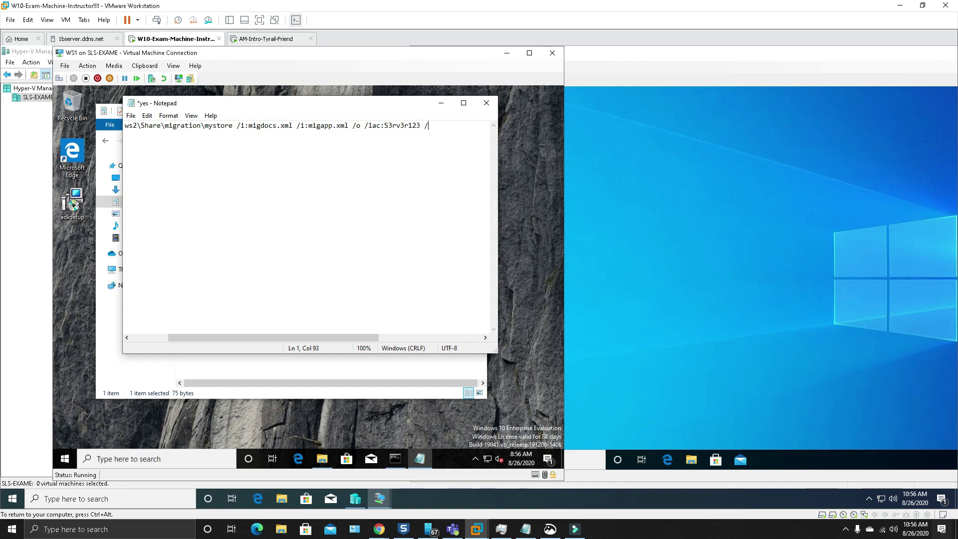
Step: Append /lac: with the local-account password and /lae after /o, then review the line
key(BackSpace)
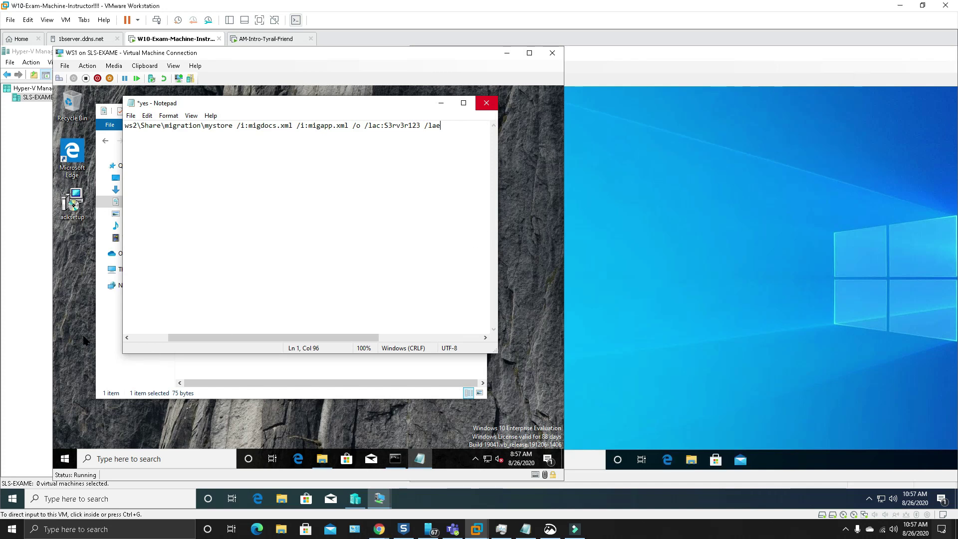
drag(329, 338, 208, 333)
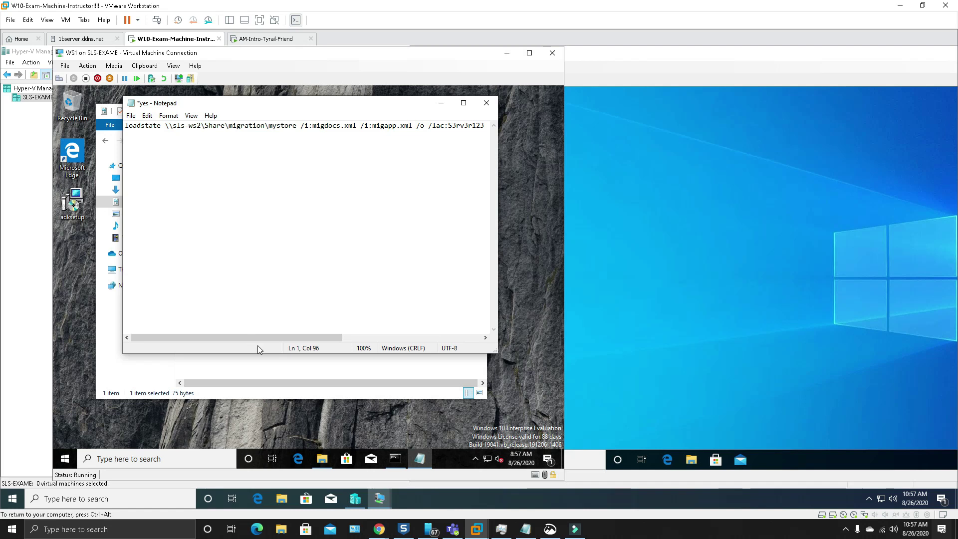
drag(256, 337, 161, 335)
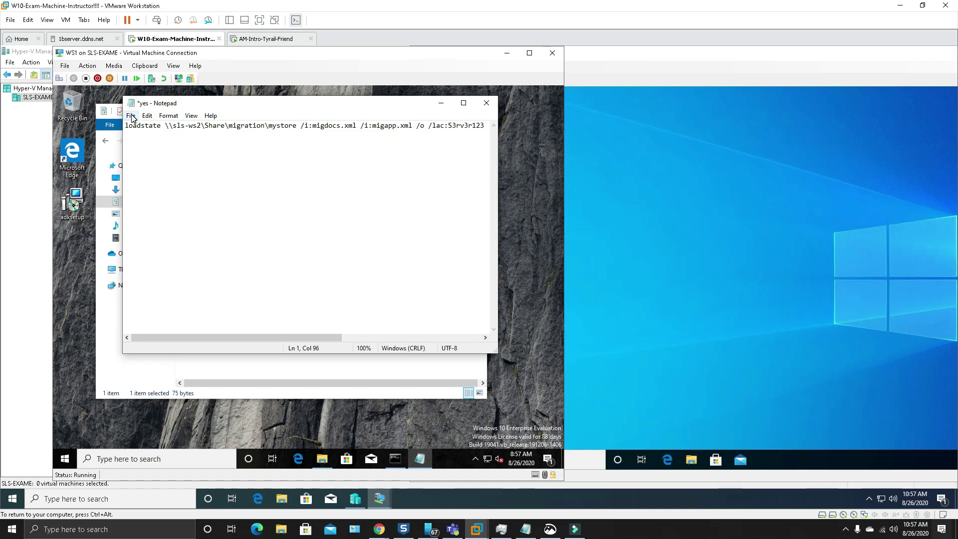
Step: Start Notepad's Save As and browse the network, dismissing a credentials prompt
click(132, 117)
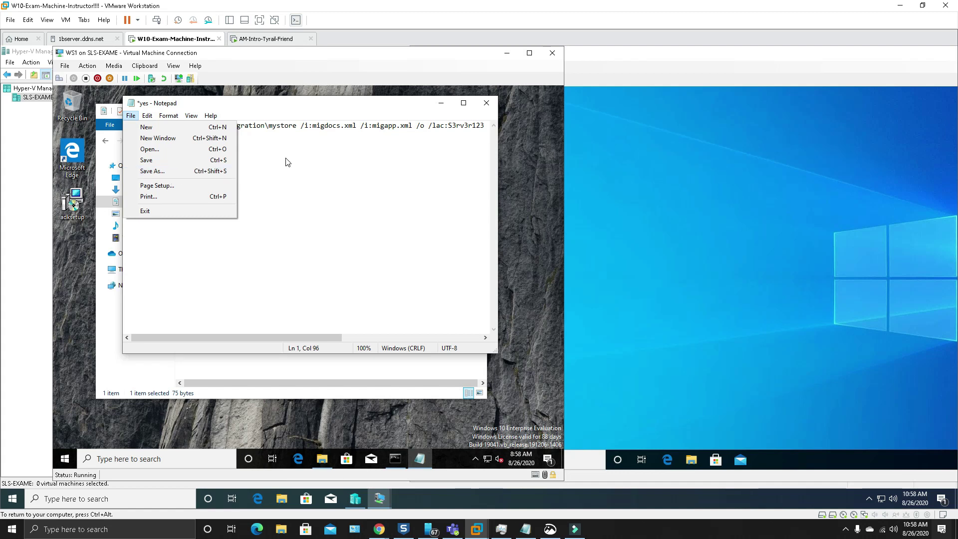
click(165, 175)
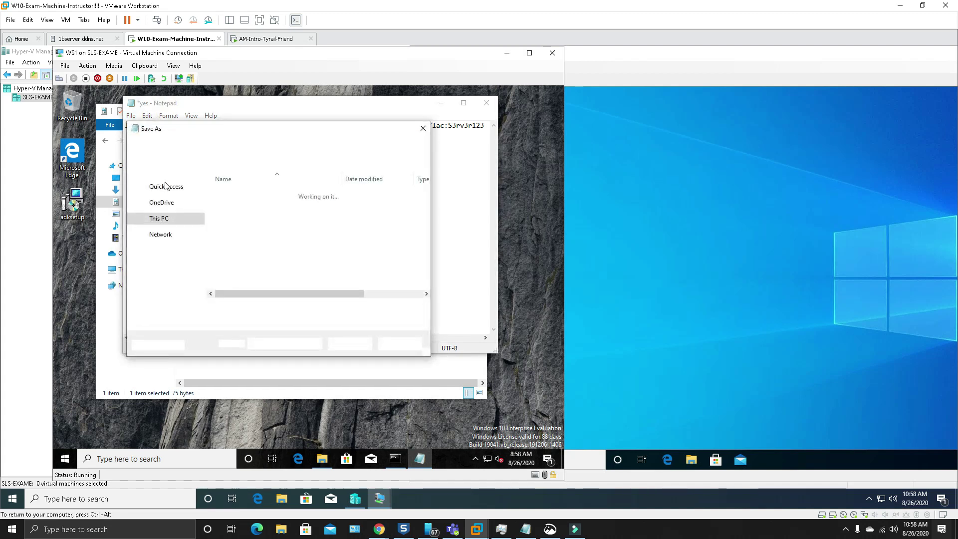
click(160, 235)
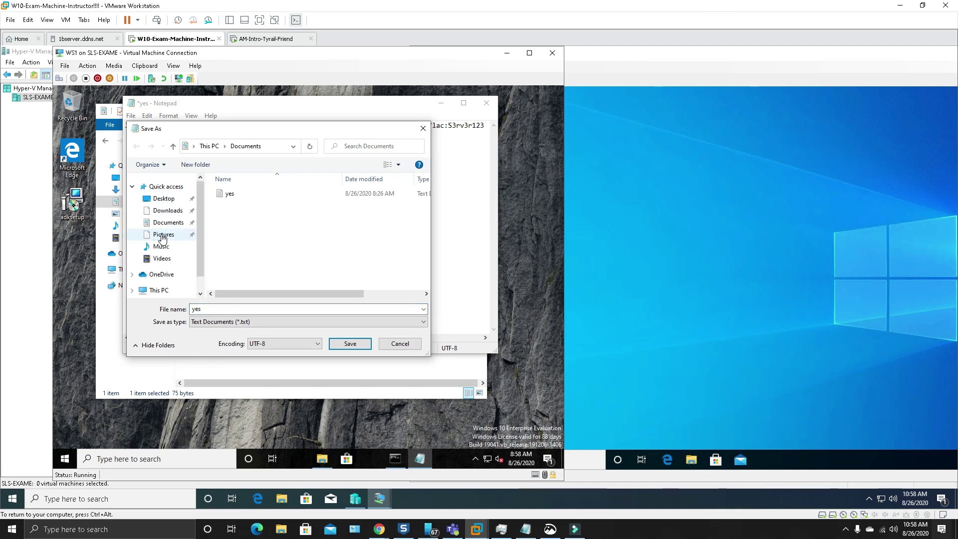
click(199, 265)
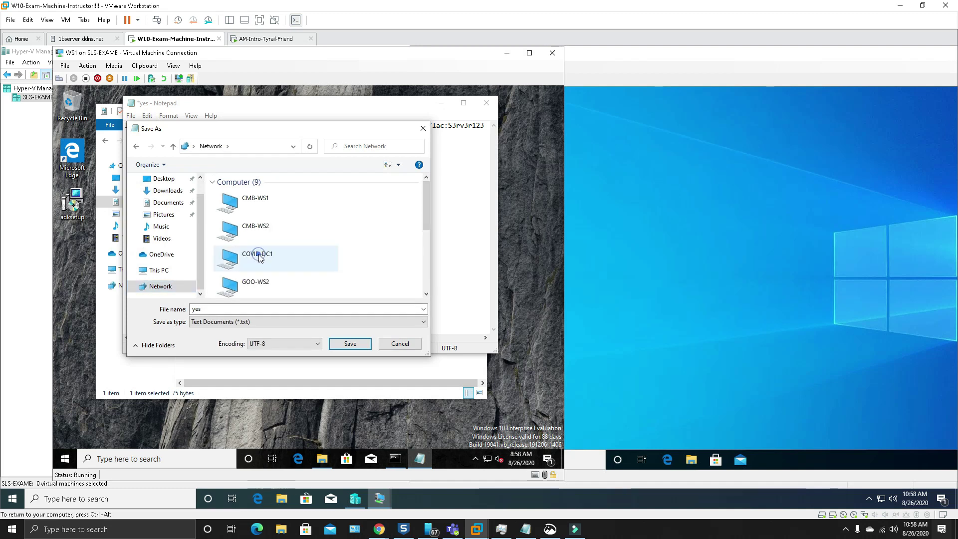
click(259, 256)
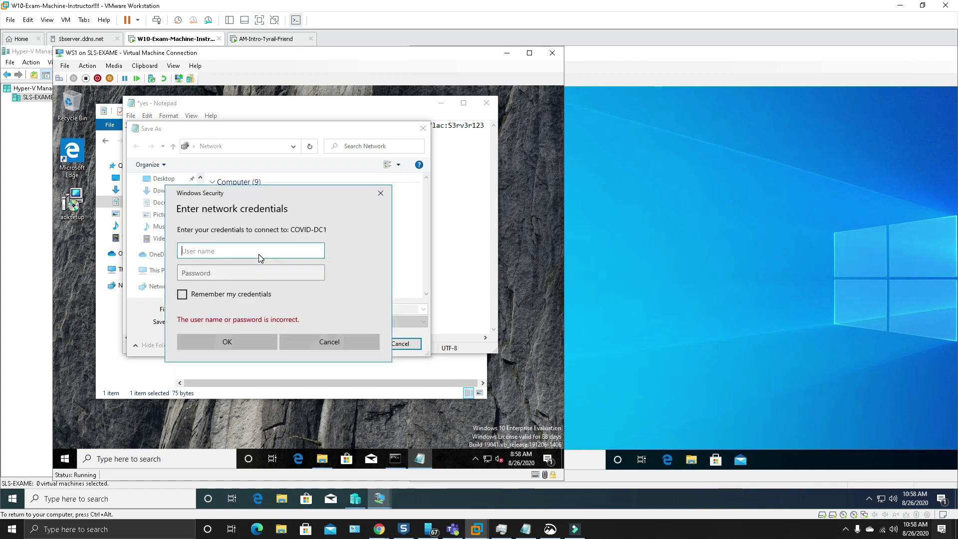
click(379, 194)
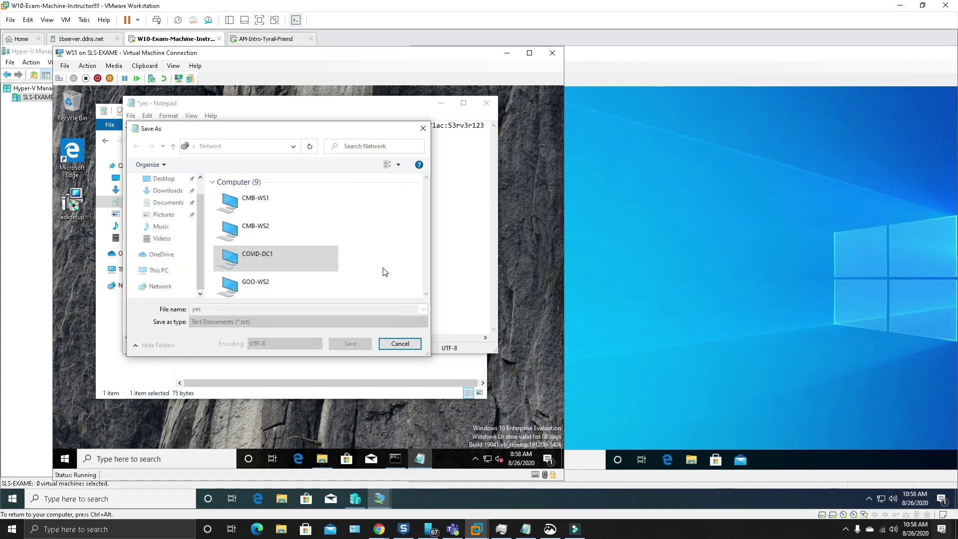
Step: Open SLS-WS2's Share folder and begin a new file name starting 'lo'
drag(427, 221, 429, 253)
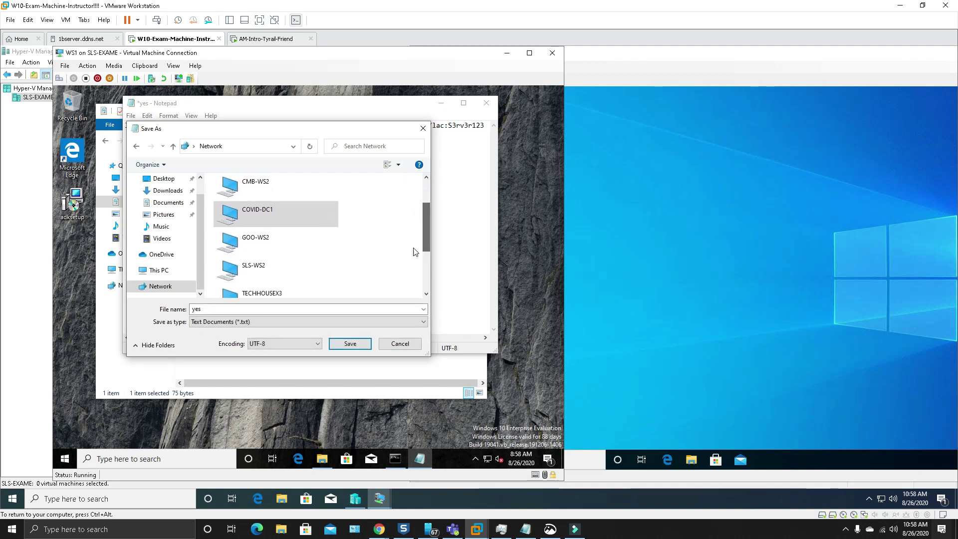
double_click(262, 276)
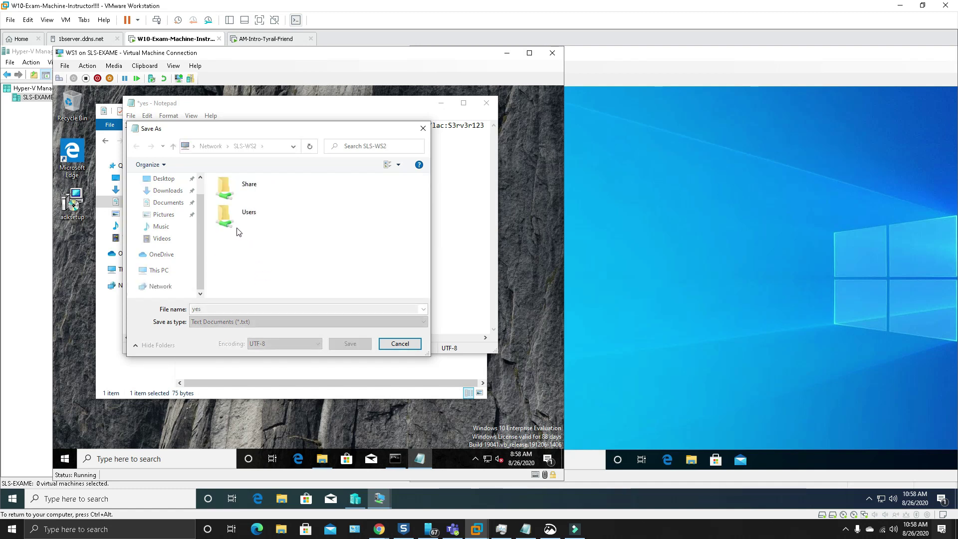
click(225, 187)
click(254, 186)
click(253, 187)
double_click(254, 187)
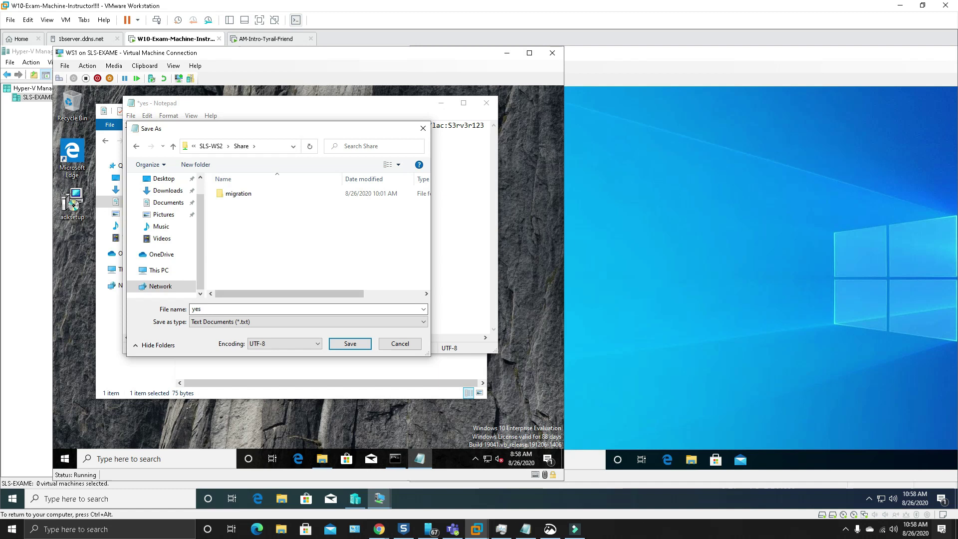
double_click(199, 309)
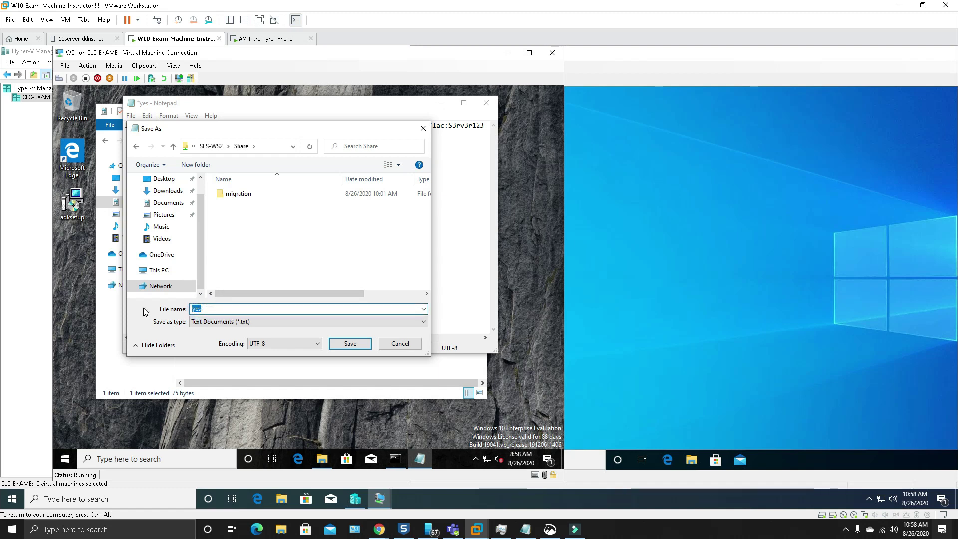
text(locadstate)
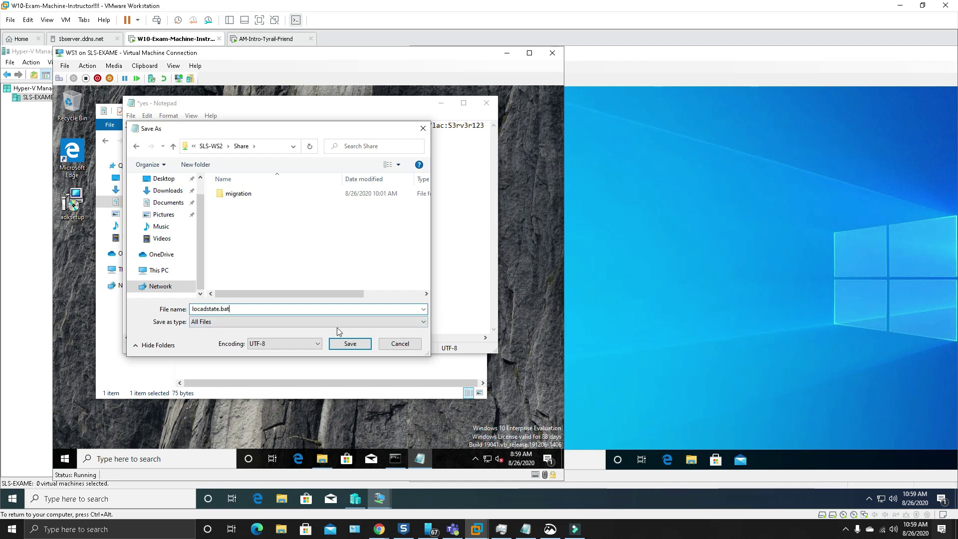
Step: Save the file as locadstate.bat (All Files type) into SLS-WS2's Share folder
click(352, 343)
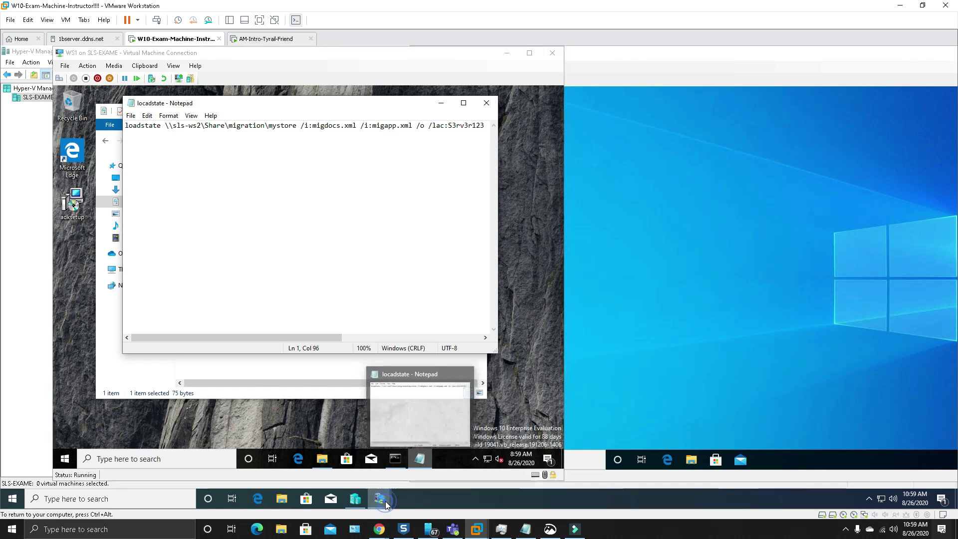
Step: On WS2, open File Explorer at the C:\Share folder
mouse_move(385, 501)
click(403, 453)
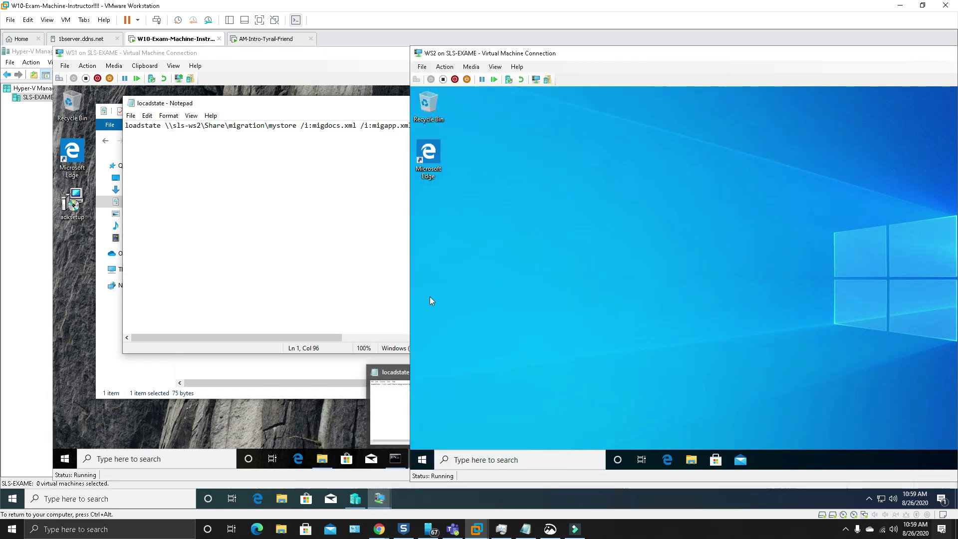
click(686, 453)
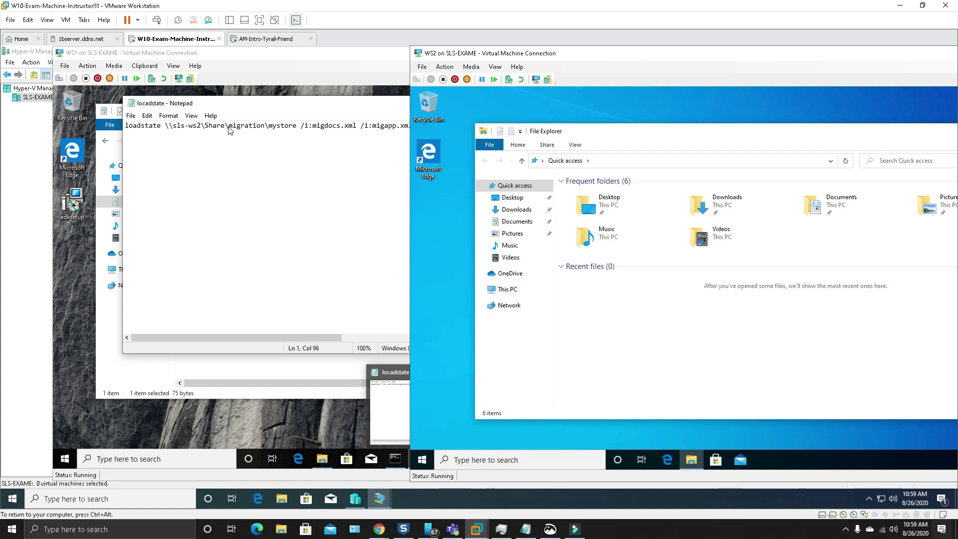
click(499, 293)
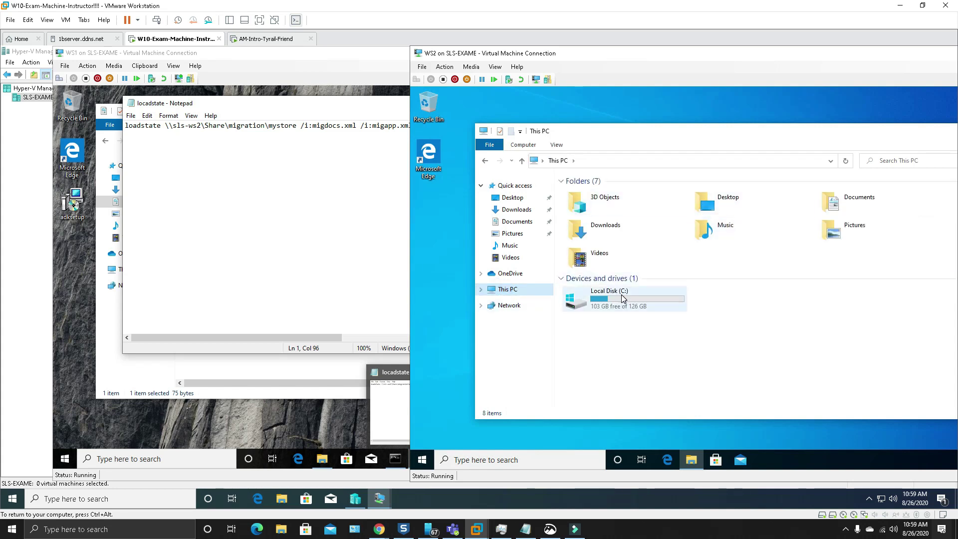
click(622, 296)
double_click(621, 295)
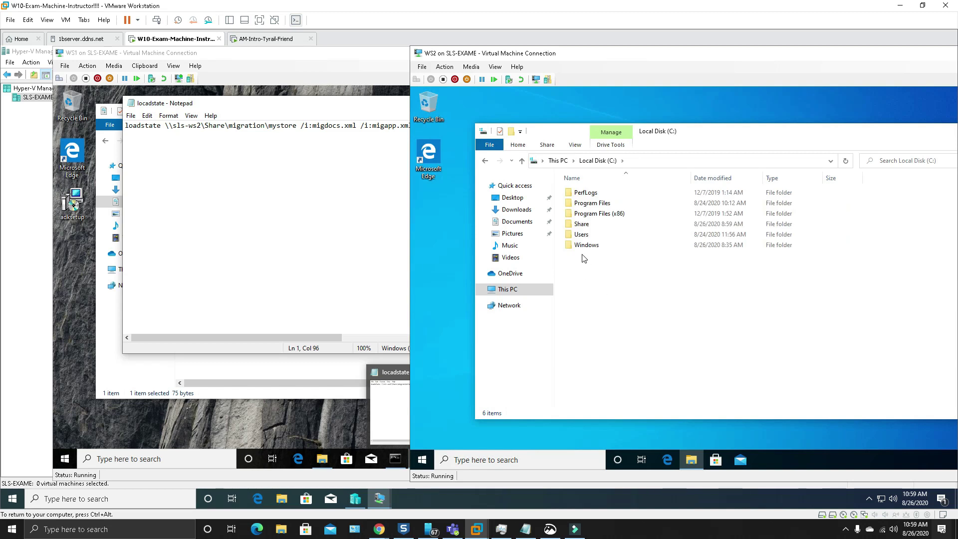
double_click(583, 225)
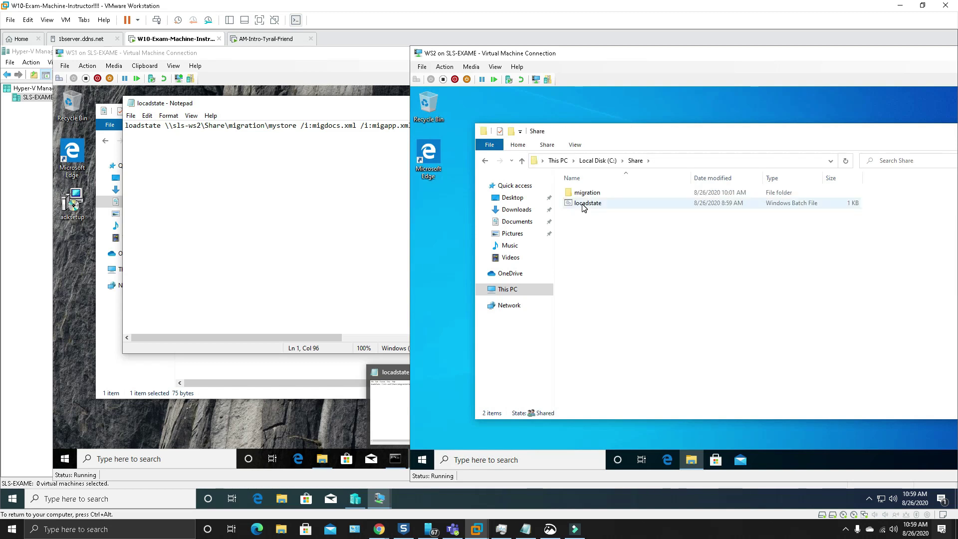
Step: Run the locadstate batch file as administrator, approving the permission prompt
double_click(583, 205)
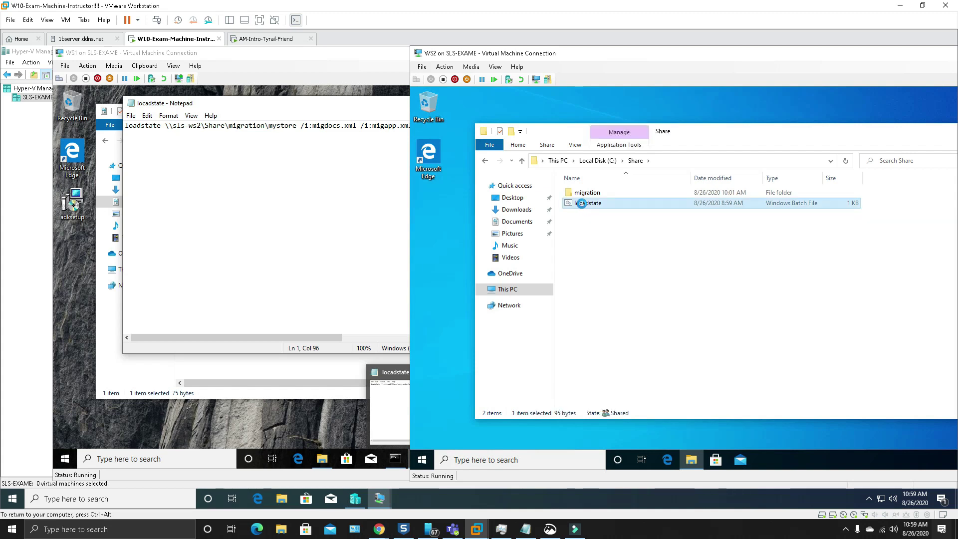
right_click(582, 204)
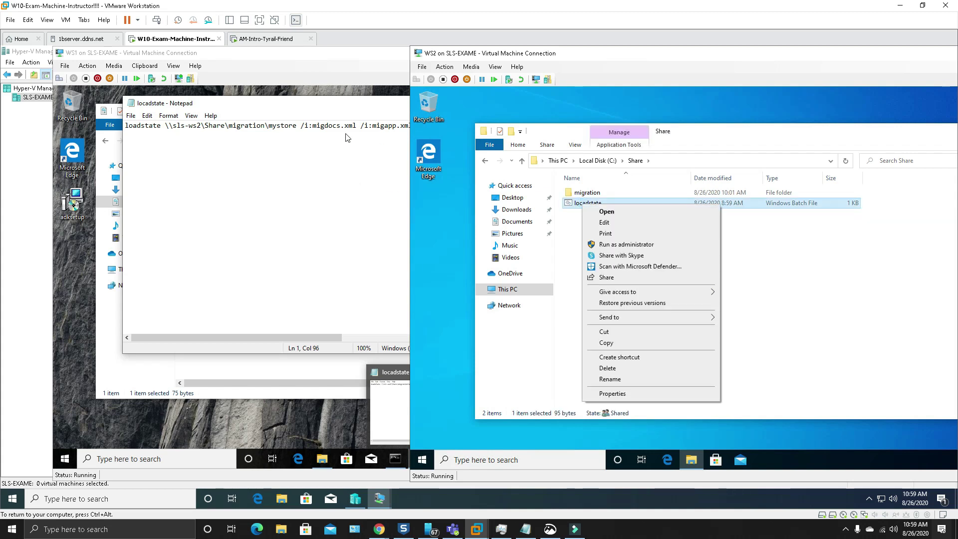
click(623, 245)
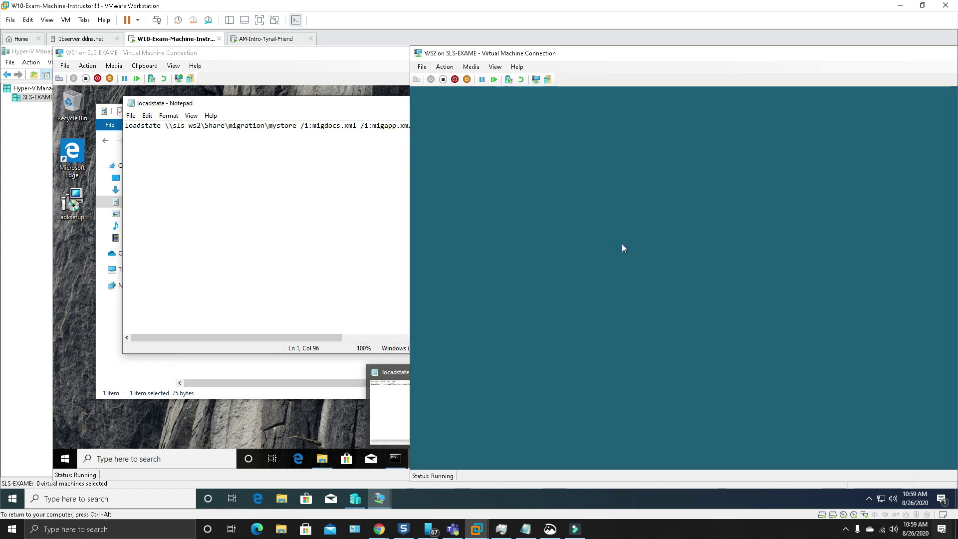
click(719, 336)
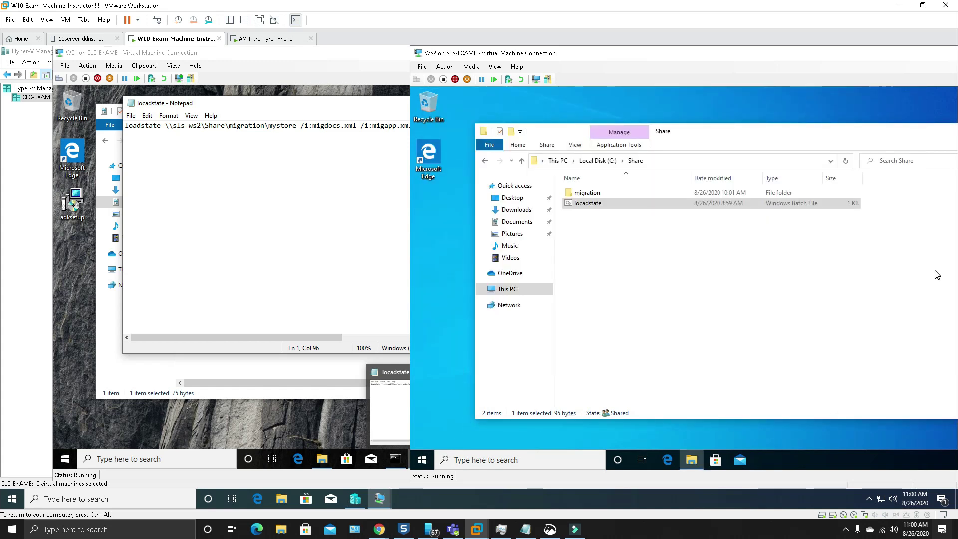
Step: Open an item from WS2's power-user menu, then return to the WS1 Notepad command
right_click(421, 462)
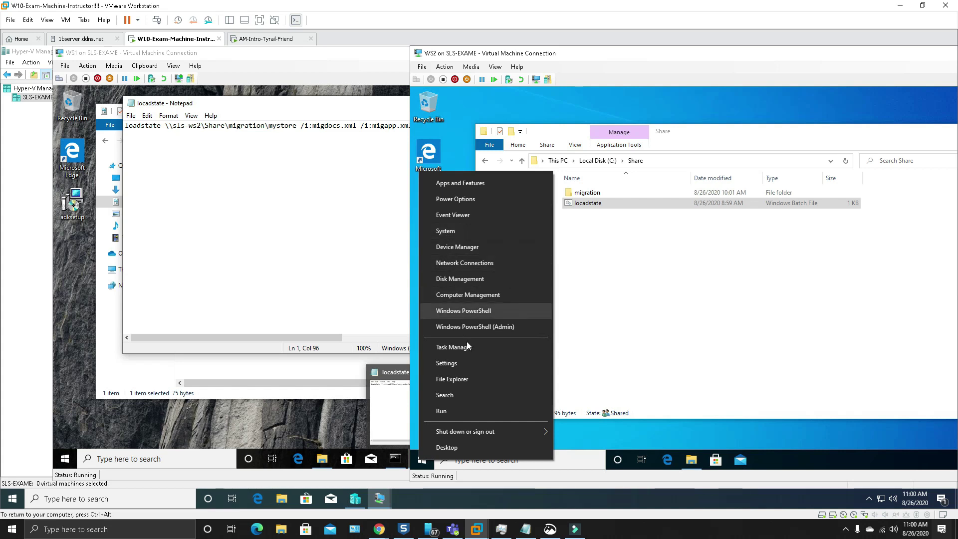
click(495, 380)
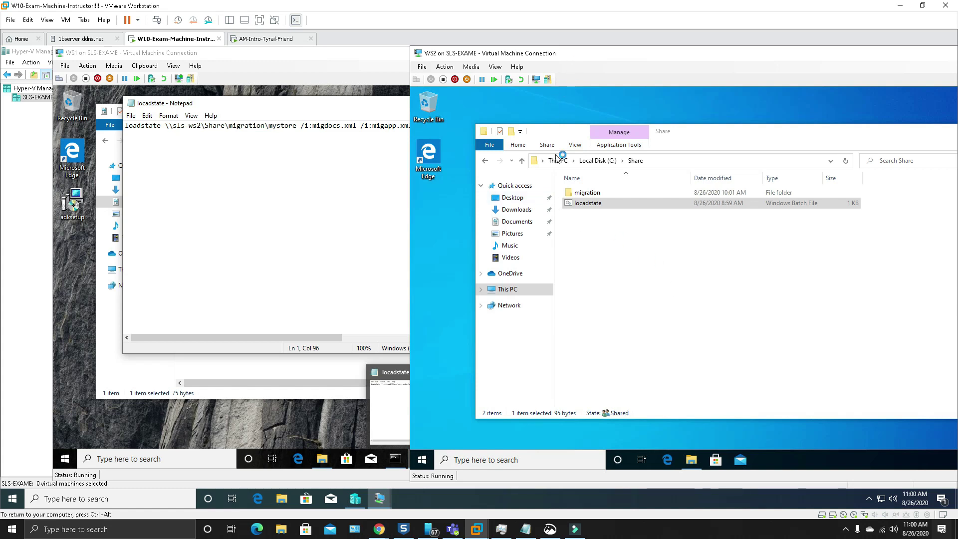
click(331, 199)
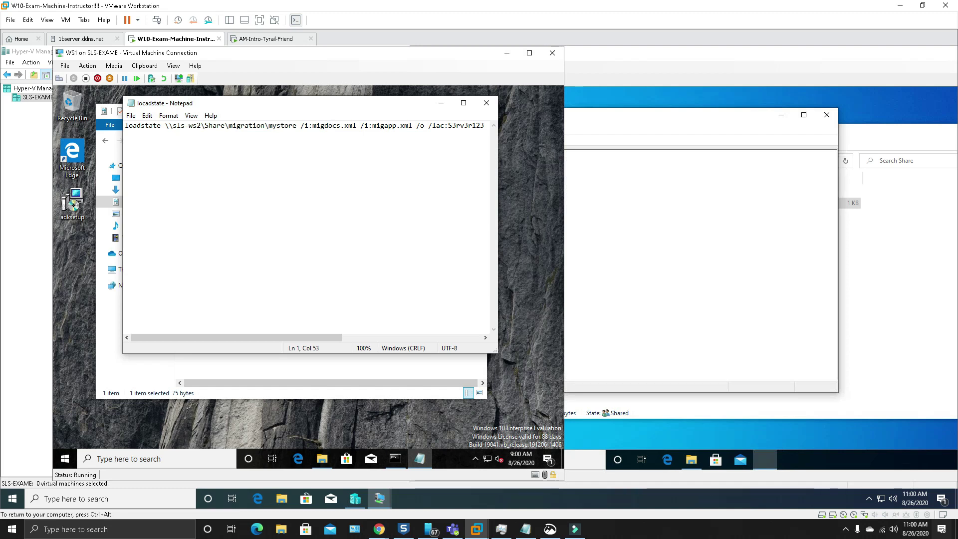
Step: Delete the misplaced middle /o and the extra space so the command ends with /lae /o
click(424, 125)
key(BackSpace)
key(BackSpace)
key(BackSpace)
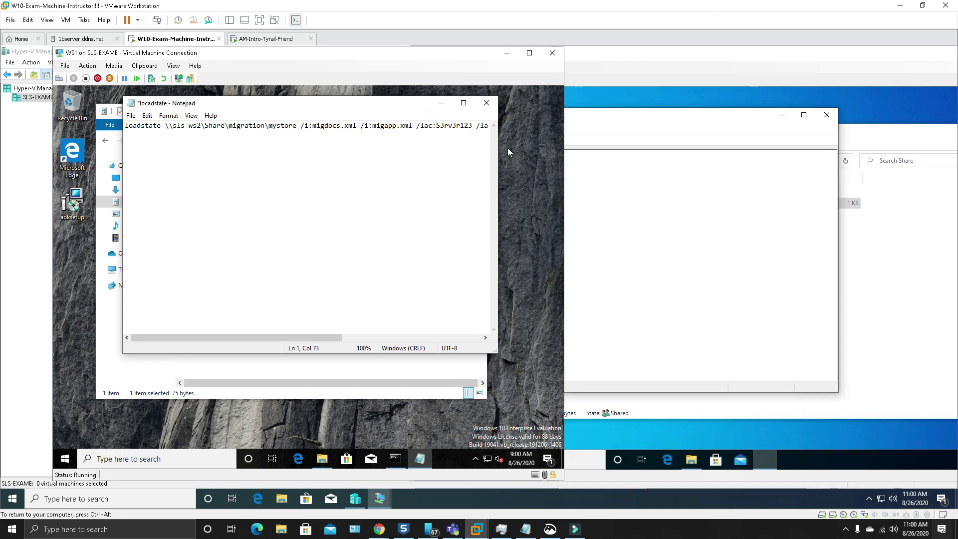
key(BackSpace)
key(End)
text(e)
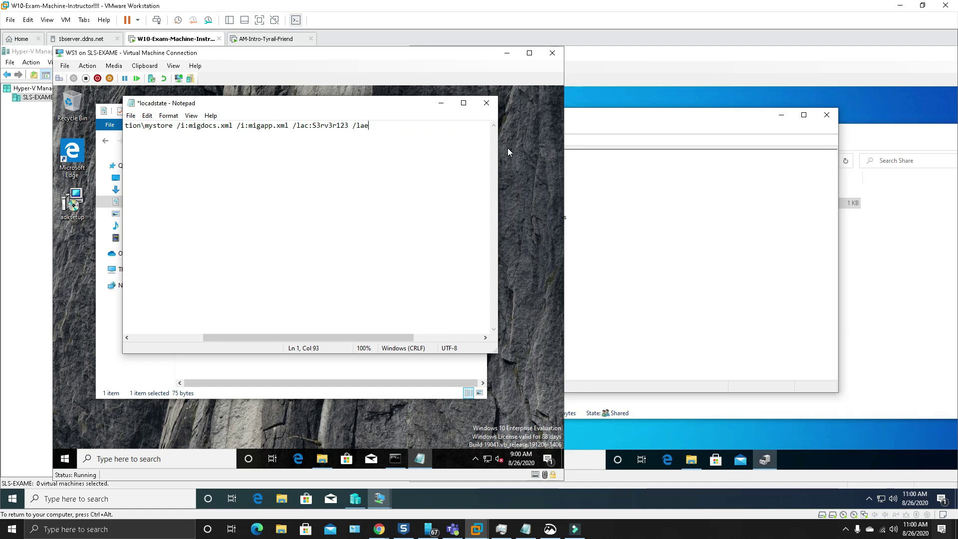
text( /o)
Step: Save the edited locadstate batch file
click(131, 116)
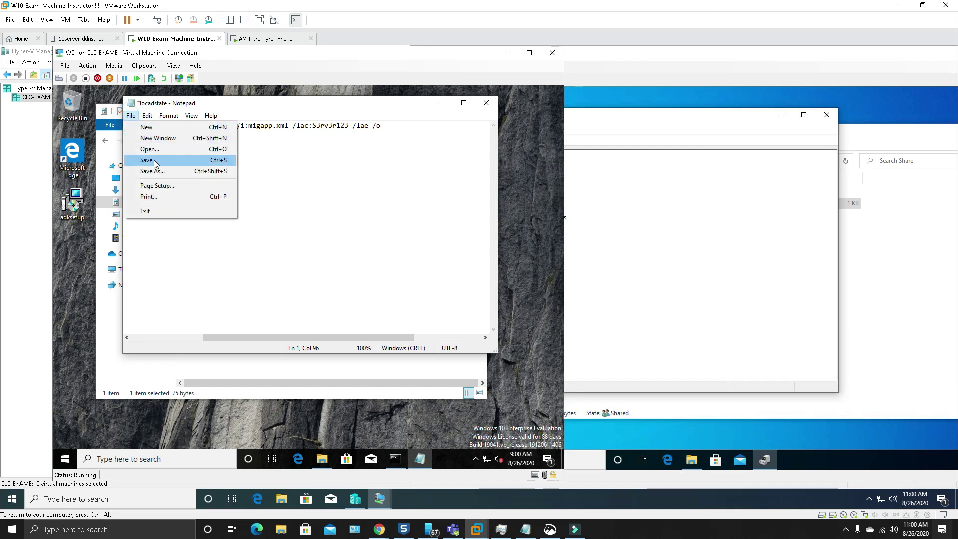
click(155, 161)
click(732, 192)
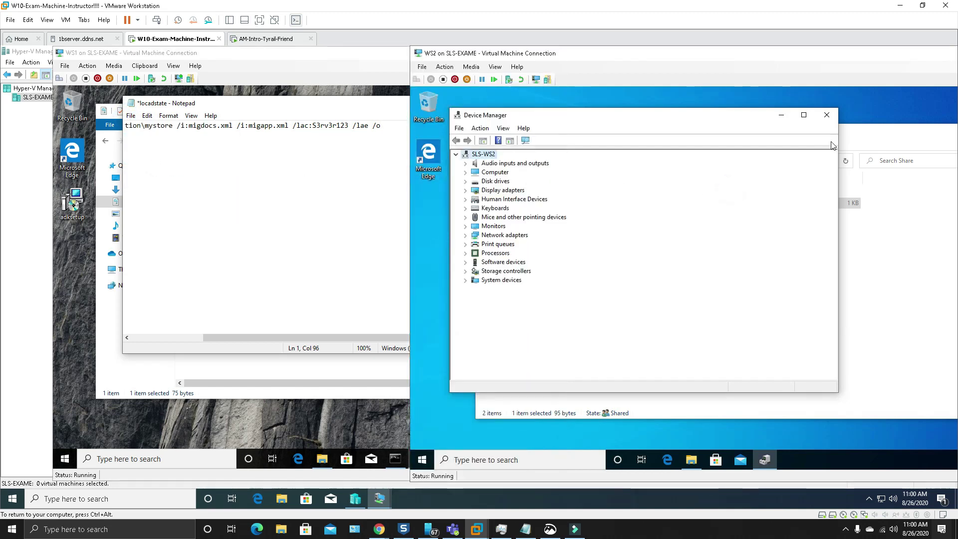
Step: Close Device Manager and run locadstate on WS2 as administrator again
click(827, 115)
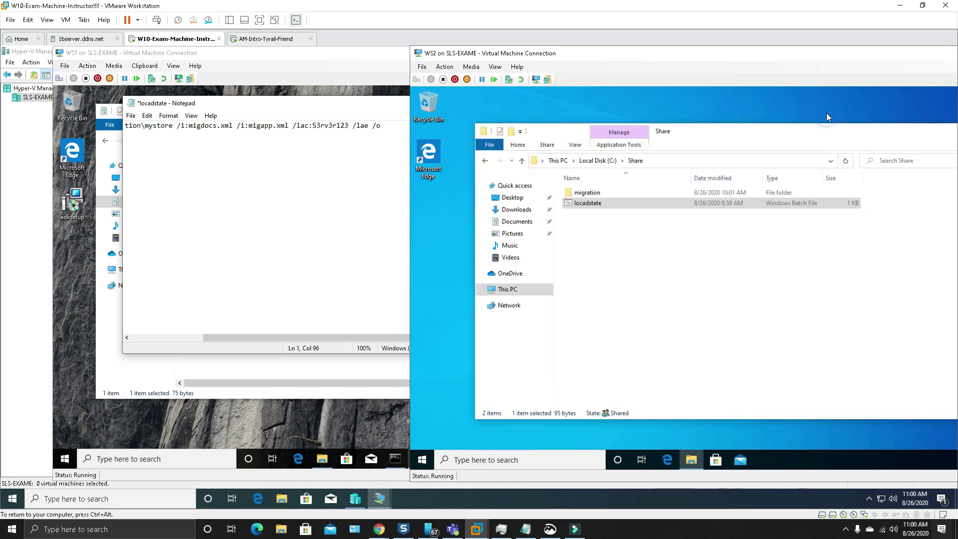
click(600, 204)
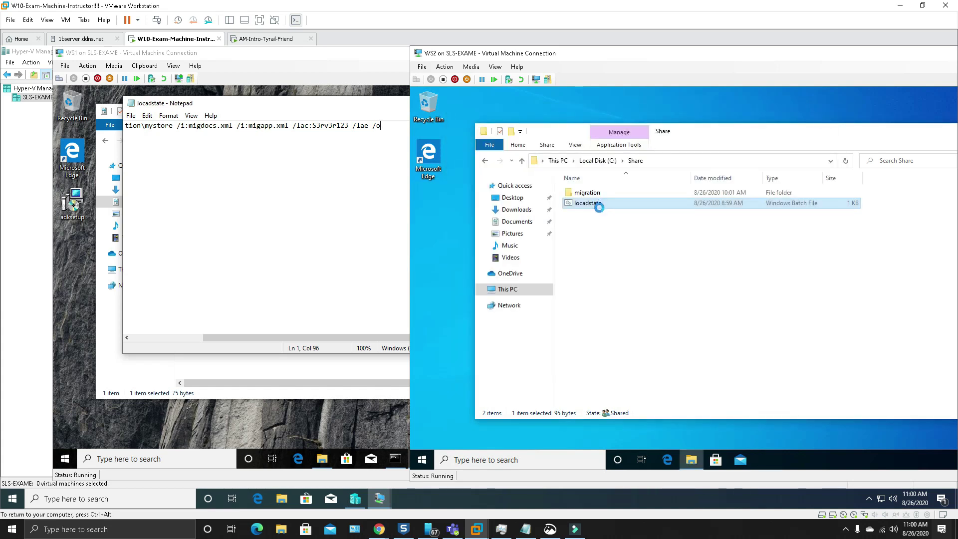
right_click(600, 205)
click(626, 245)
click(691, 334)
key(Return)
Step: Open locadstate in Notepad and select the entire loadstate command line
right_click(595, 207)
click(613, 223)
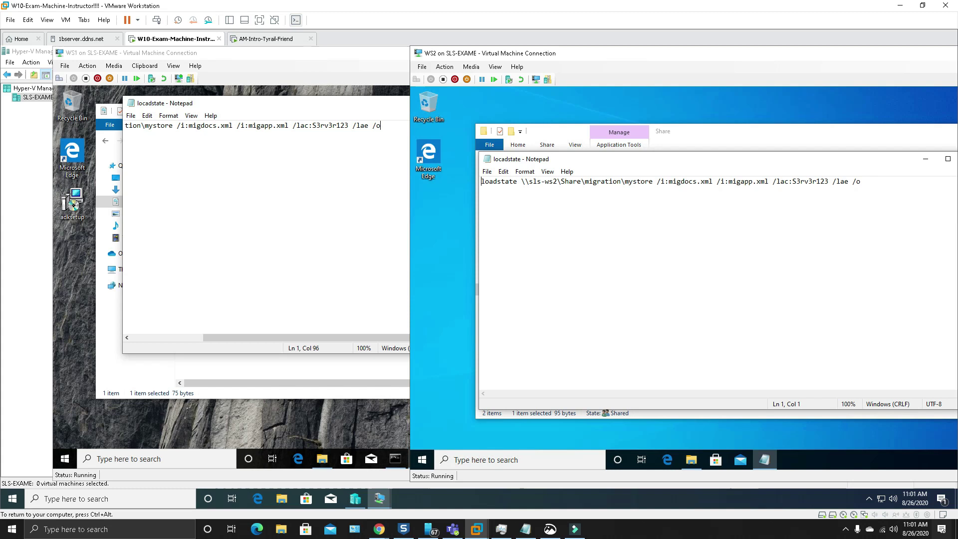
drag(862, 181, 366, 178)
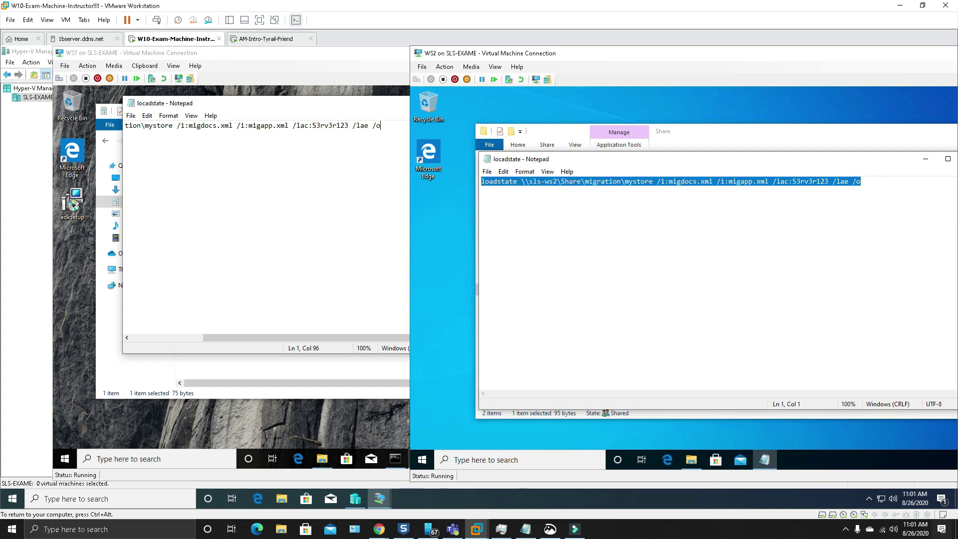
Step: Launch an administrator Command Prompt on WS2, then switch back to the C:\Share listing
click(423, 460)
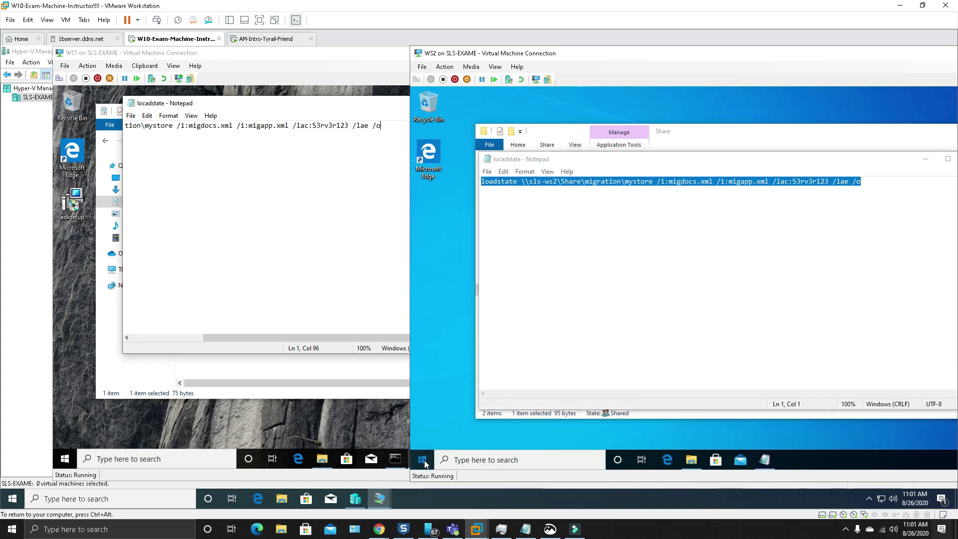
text(cmd)
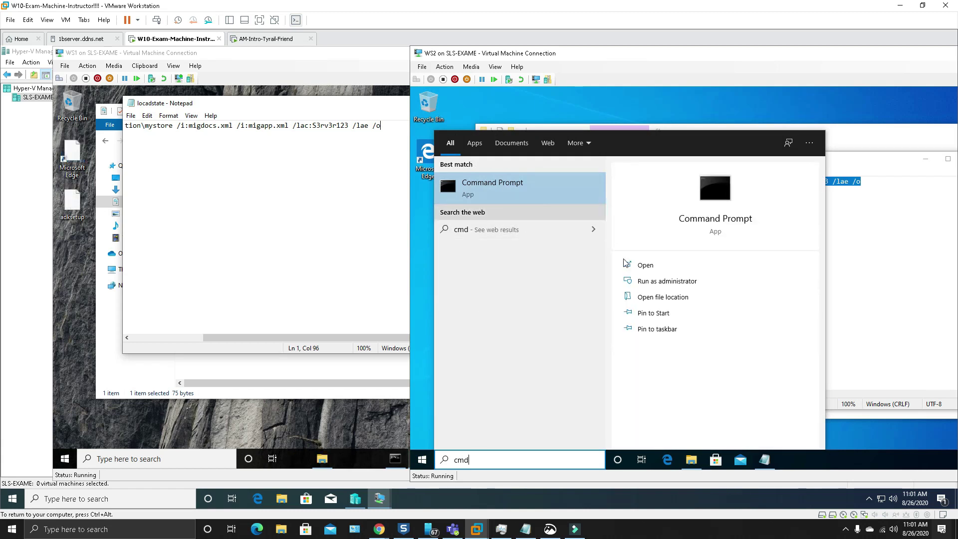
click(652, 283)
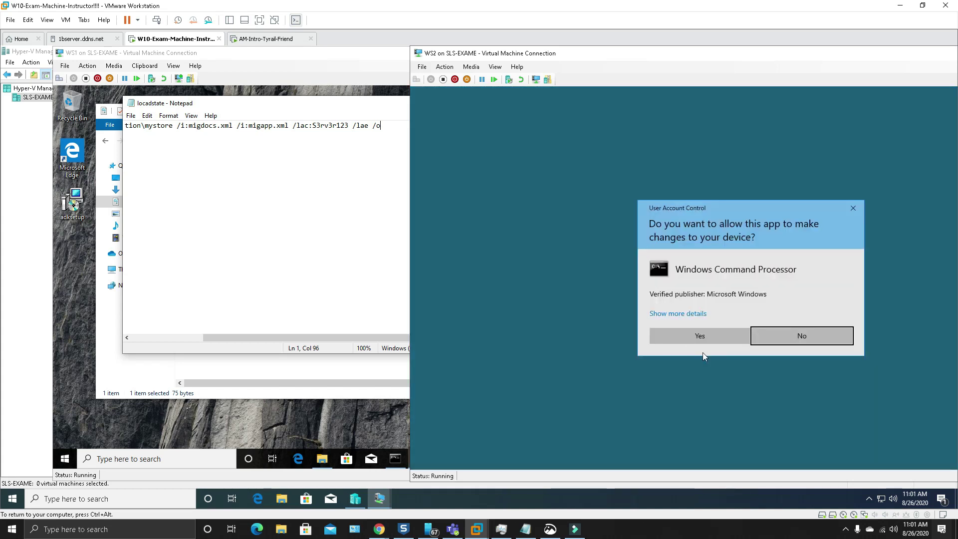
click(703, 338)
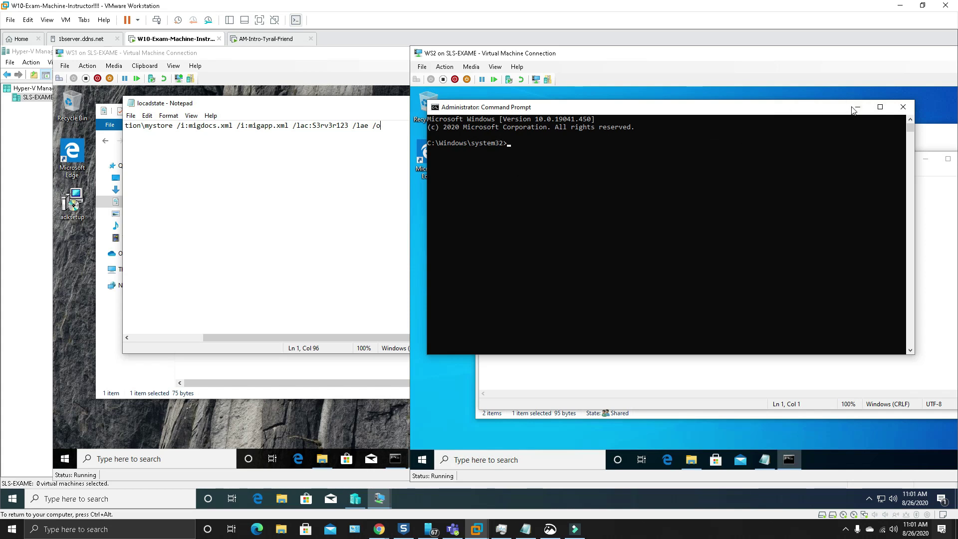
click(858, 106)
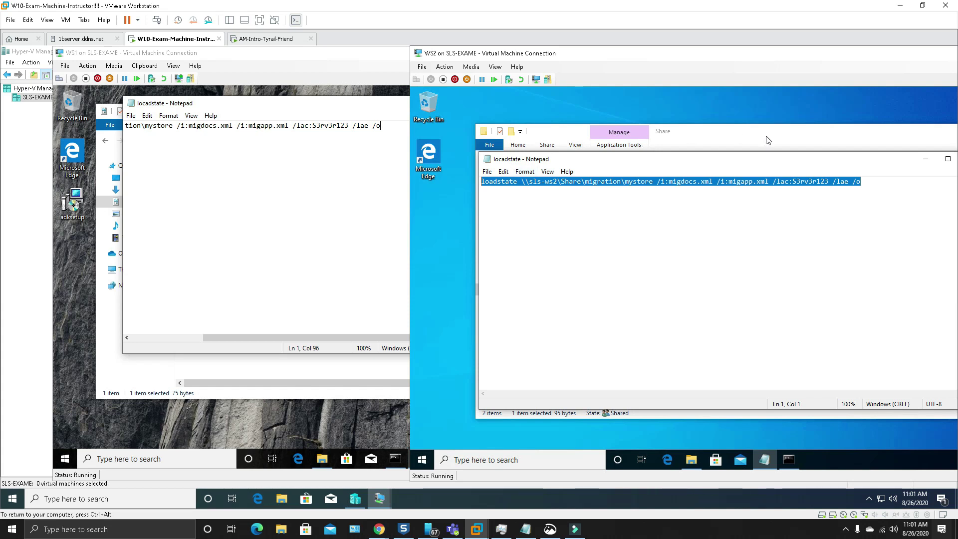
drag(801, 159, 808, 181)
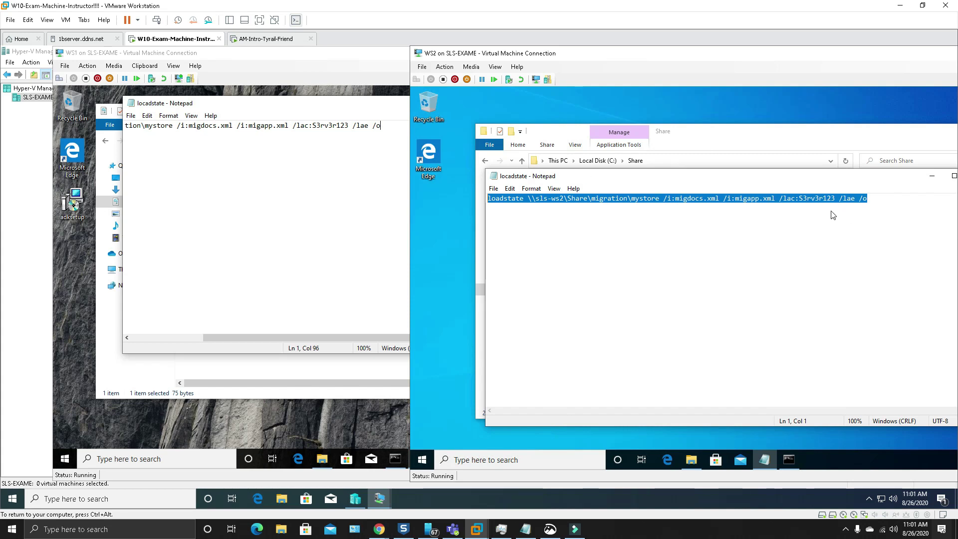
key(alt+Tab)
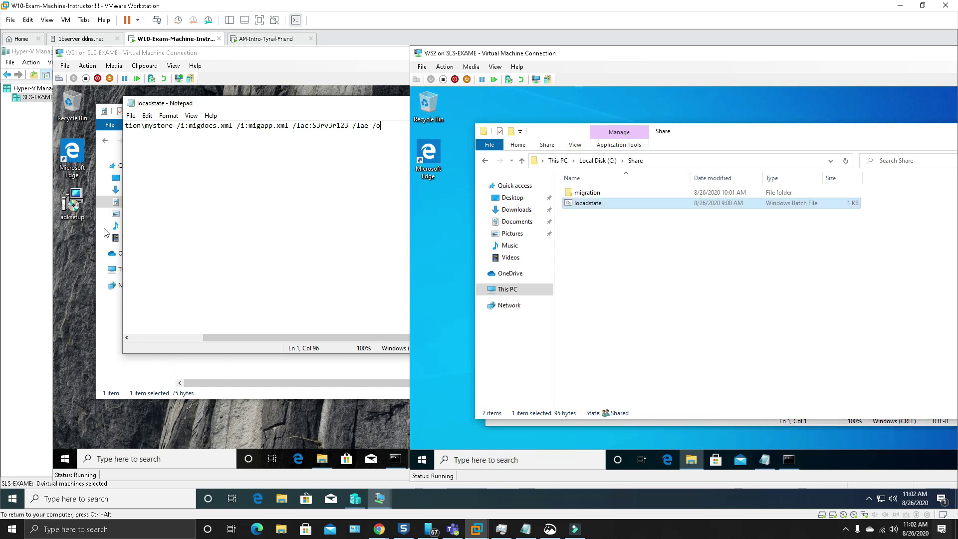
Step: Reposition the WS2 connection window and minimize its Share folder and script windows
key(super+Up)
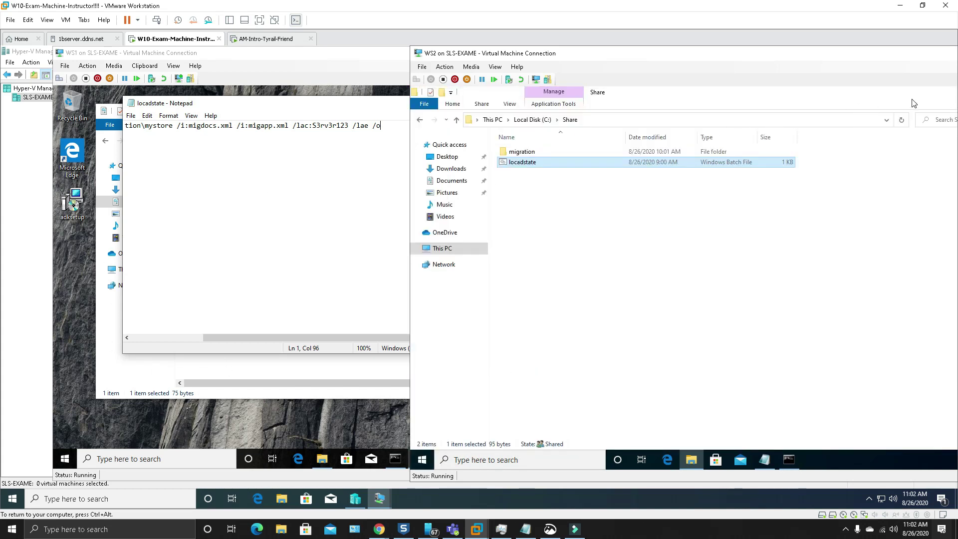
drag(794, 61, 618, 73)
click(859, 105)
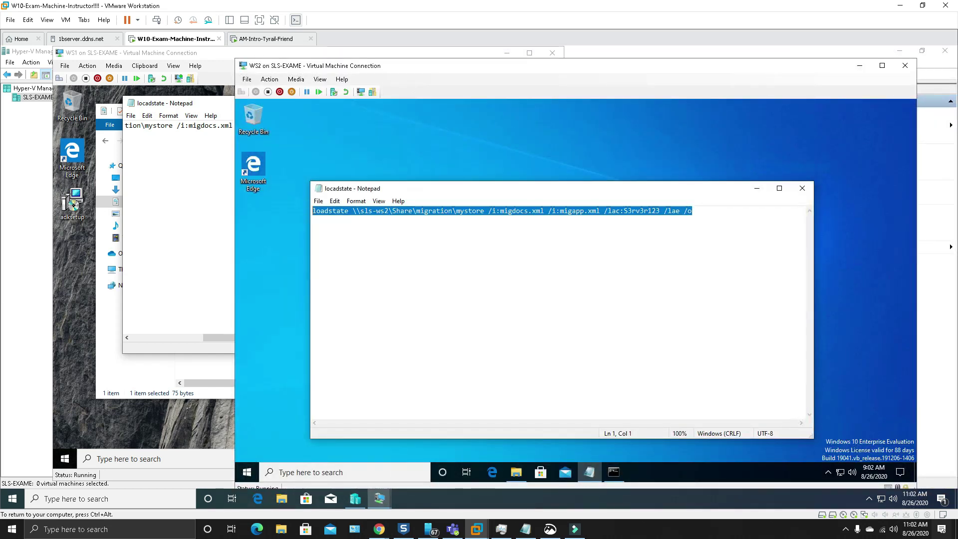
click(756, 189)
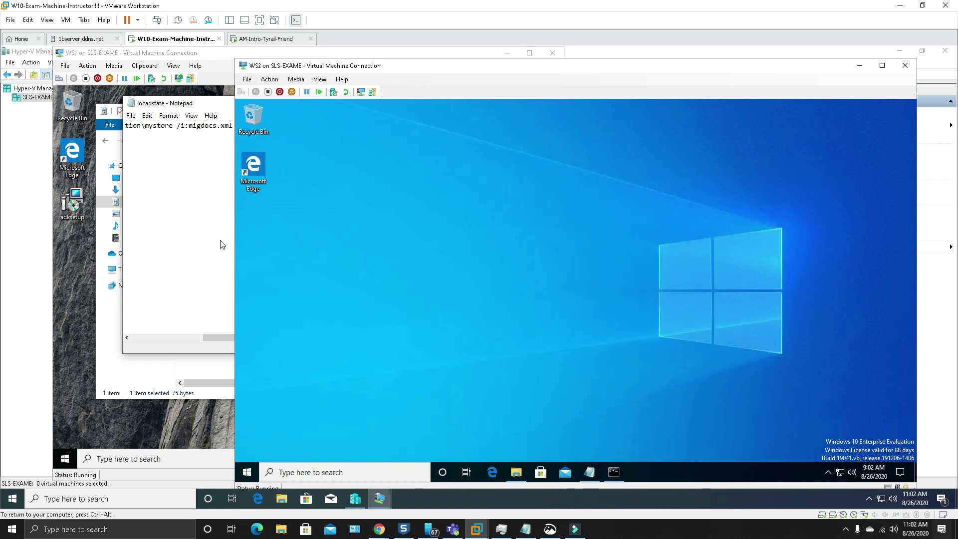
click(320, 79)
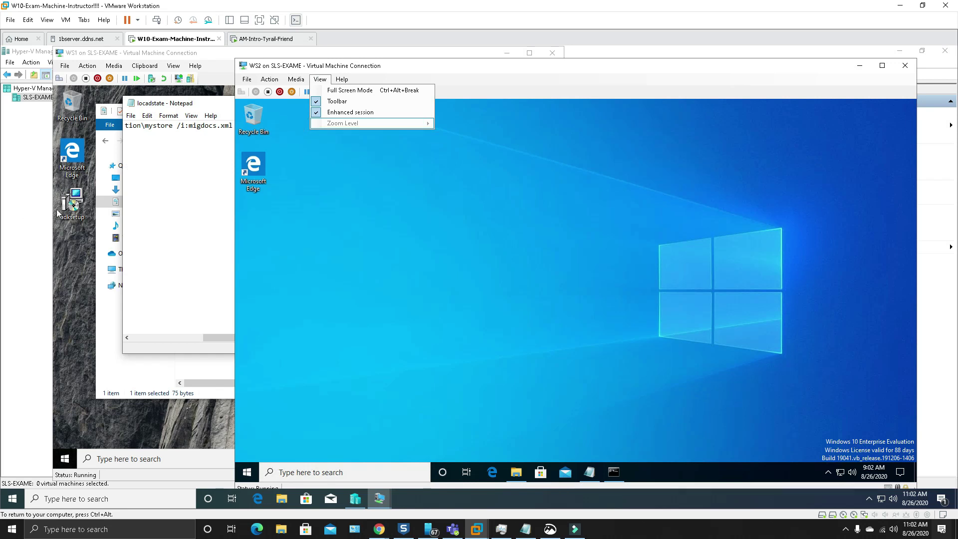
Step: Copy the adksetup installer on WS1
click(73, 202)
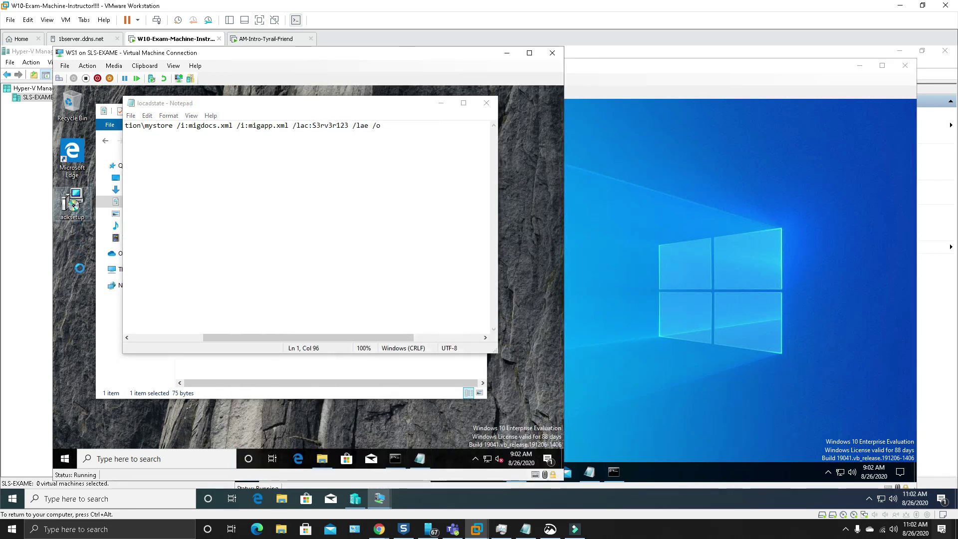
right_click(72, 203)
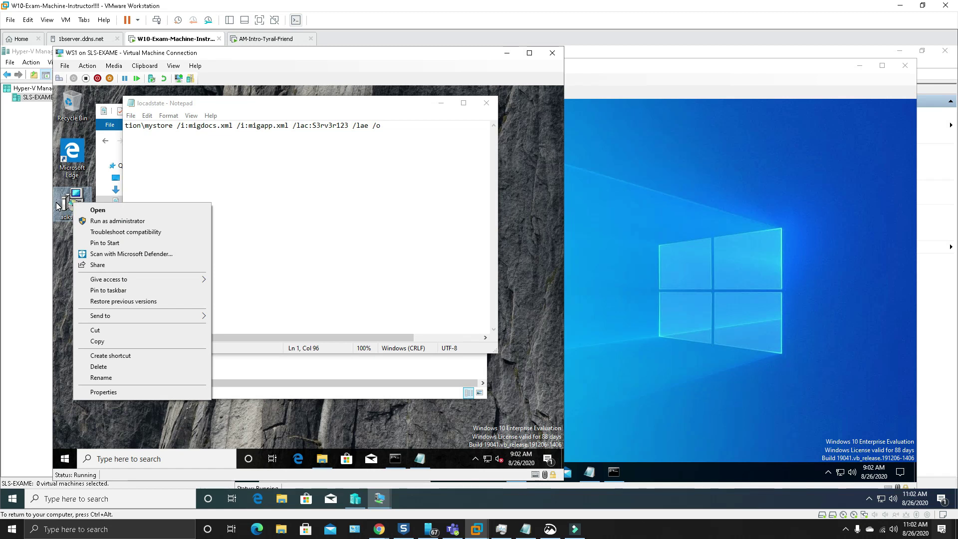
click(102, 344)
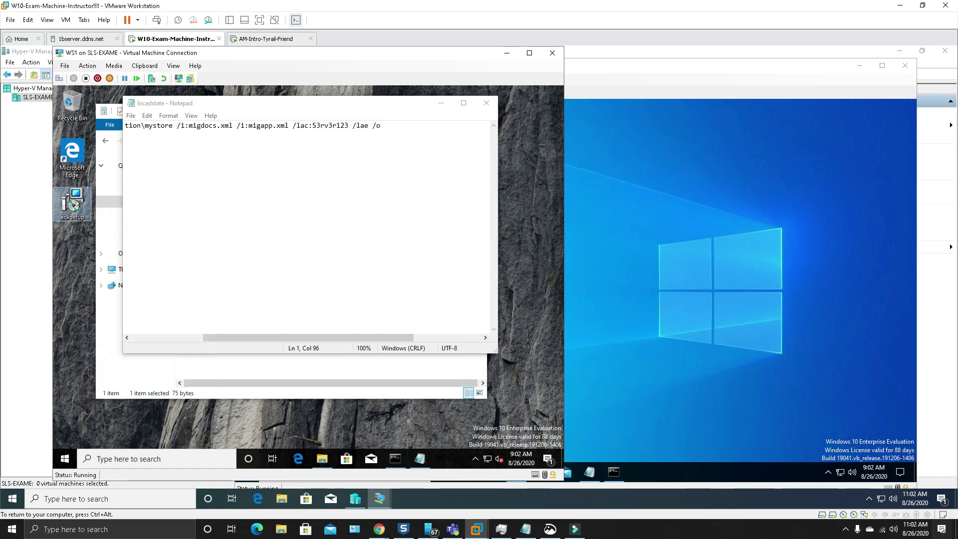
Step: Reconnect WS1 in an enhanced session and minimize Hyper-V Manager, reaching the sign-in screen
click(173, 65)
click(189, 104)
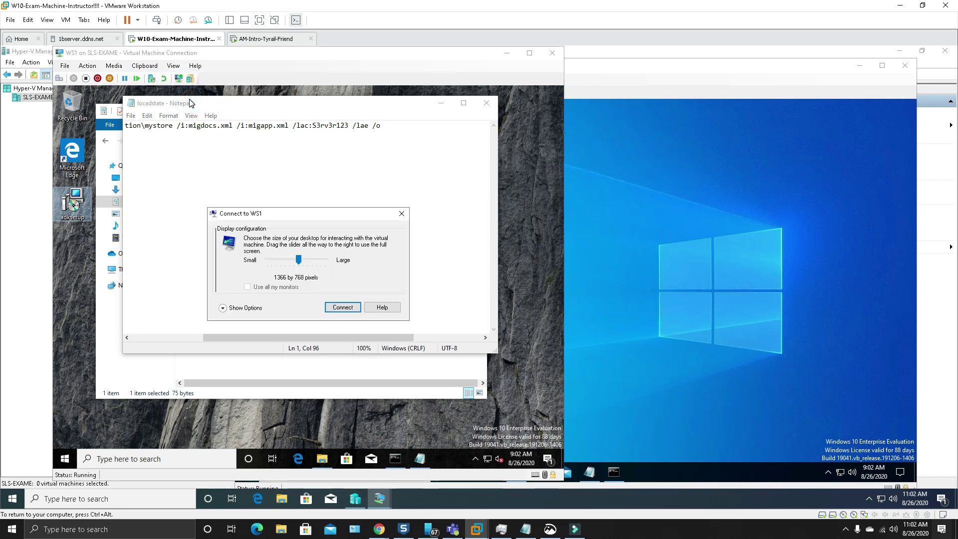
click(341, 308)
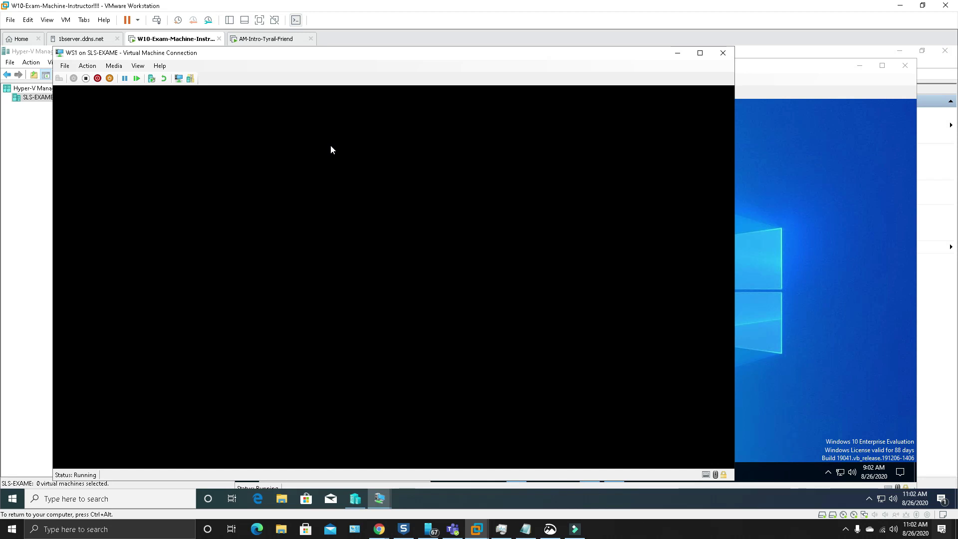
click(178, 54)
drag(178, 54, 315, 69)
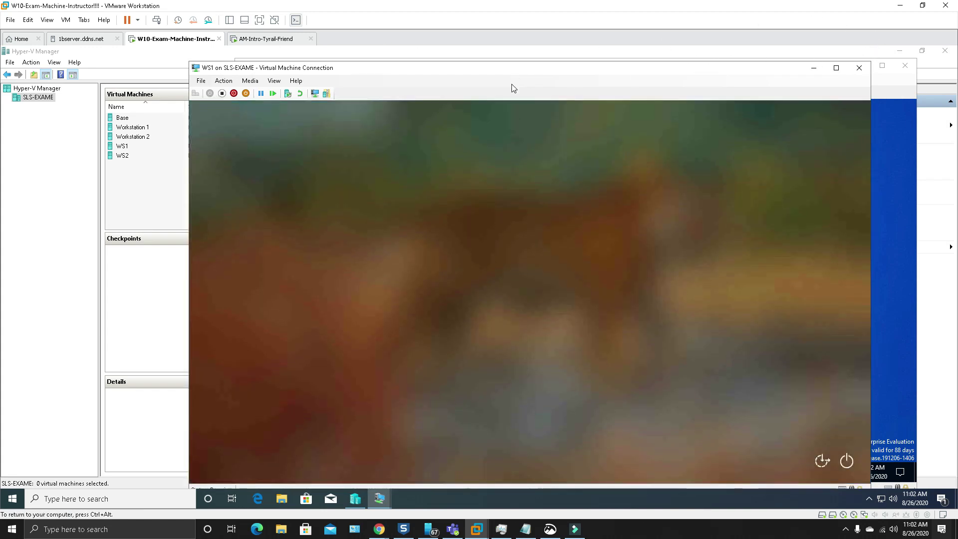
click(900, 51)
click(900, 50)
click(369, 117)
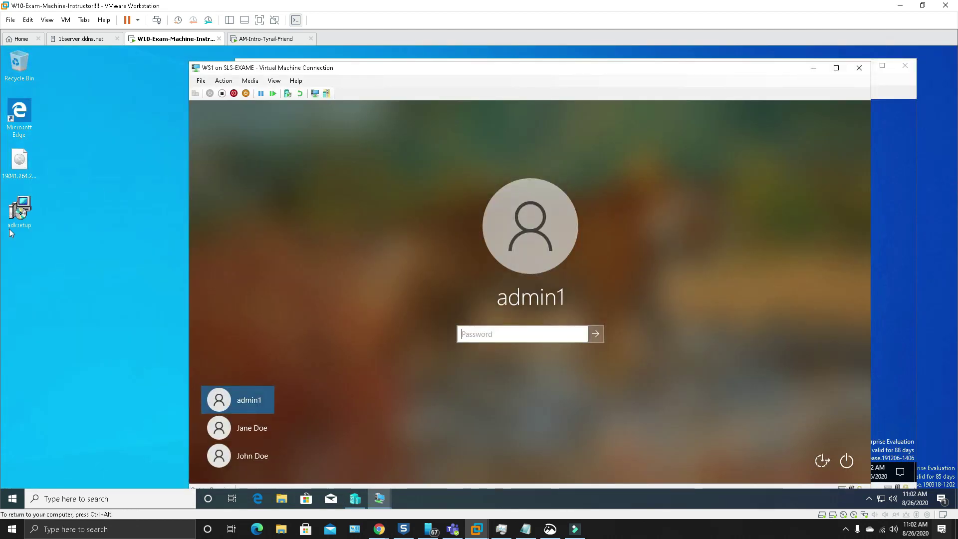
Step: Paste the adksetup installer onto WS2's desktop below the Edge icon
right_click(23, 212)
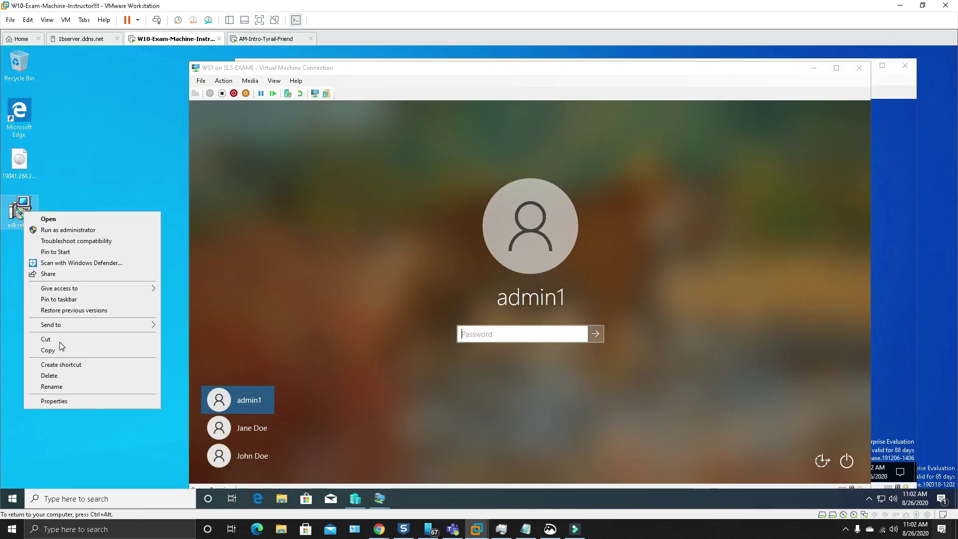
key(Escape)
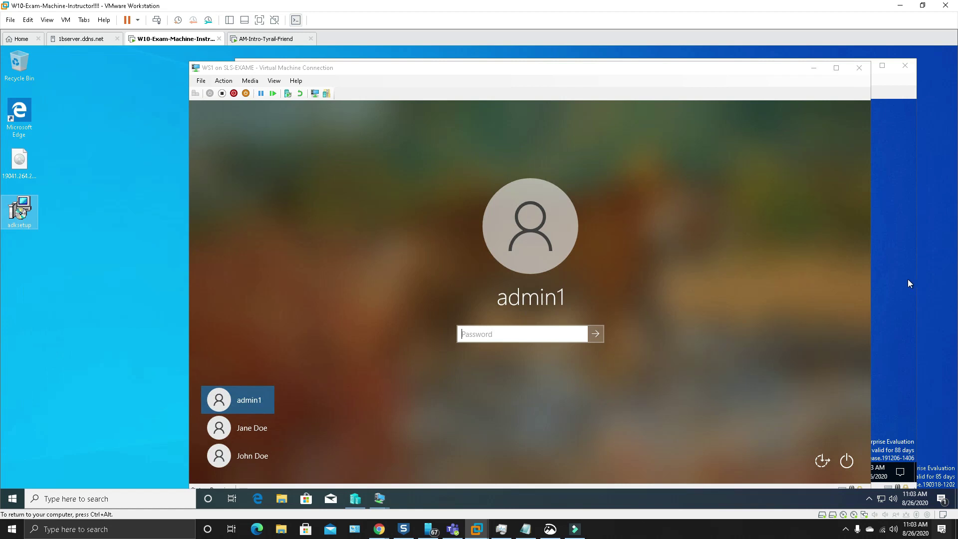
click(908, 280)
right_click(432, 278)
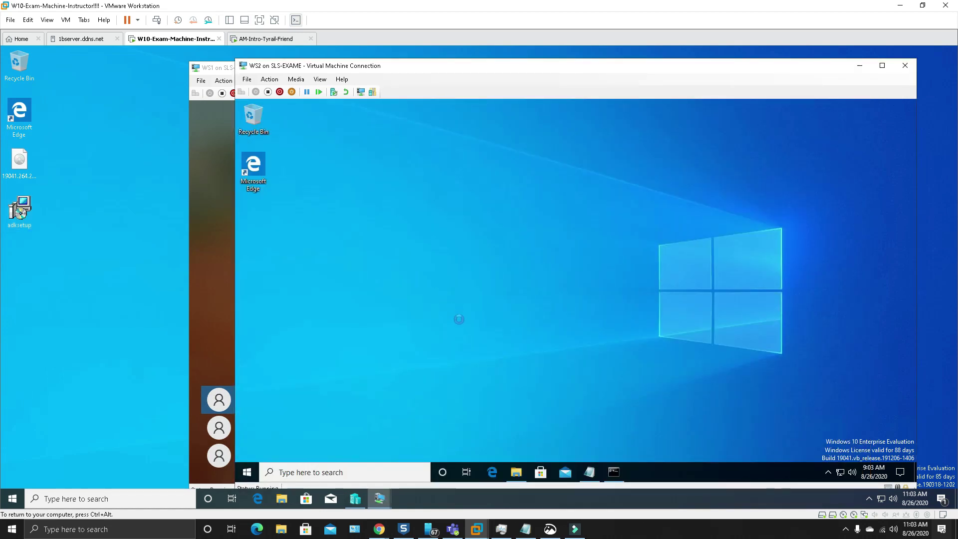
click(469, 323)
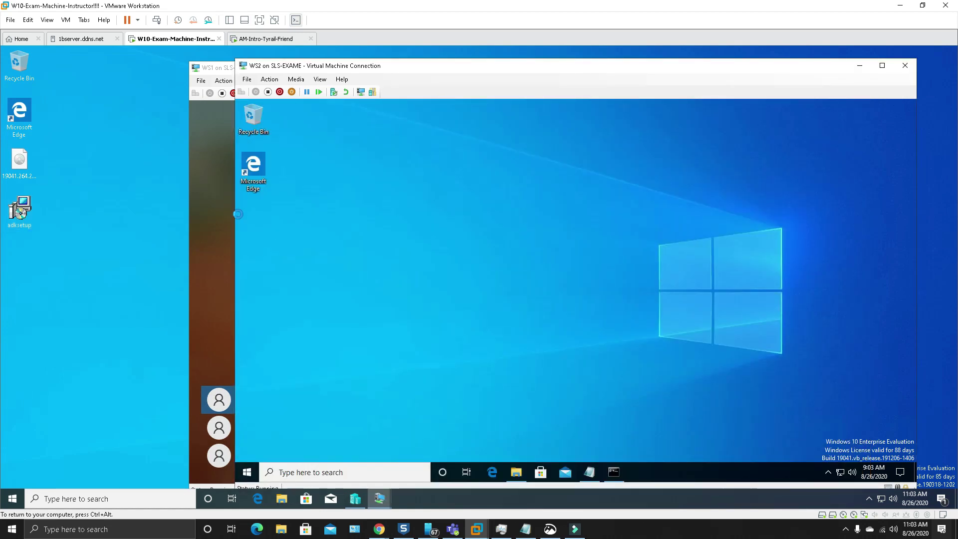
drag(438, 314, 255, 218)
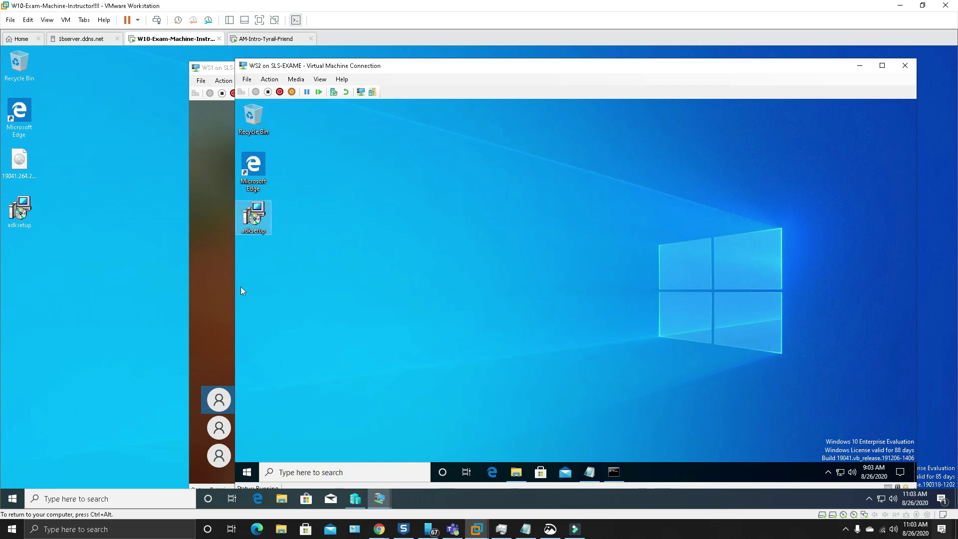
Step: Run adksetup on WS2 as administrator, allowing it to make changes
double_click(255, 220)
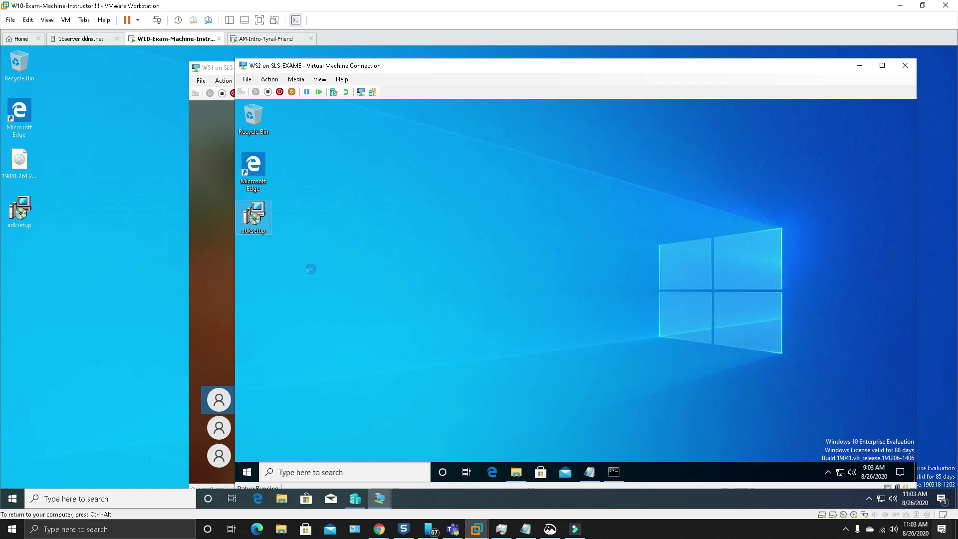
right_click(257, 220)
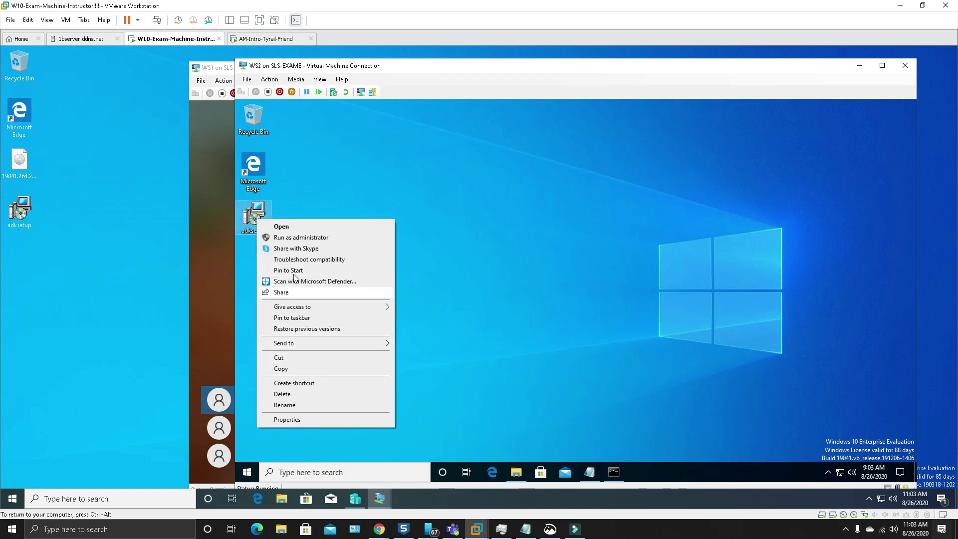
click(273, 239)
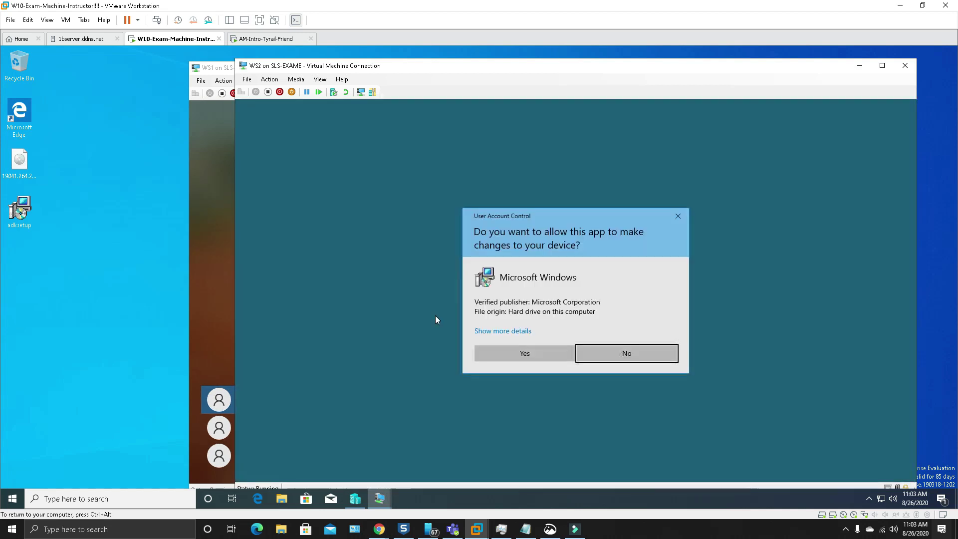
click(543, 348)
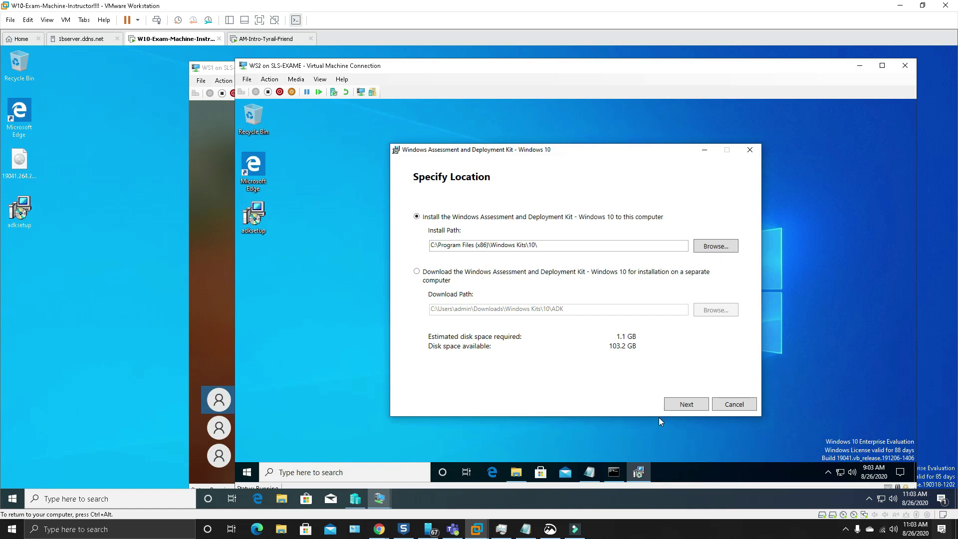
Step: Keep the default install location, decline usage data, and accept the ADK licence
click(695, 406)
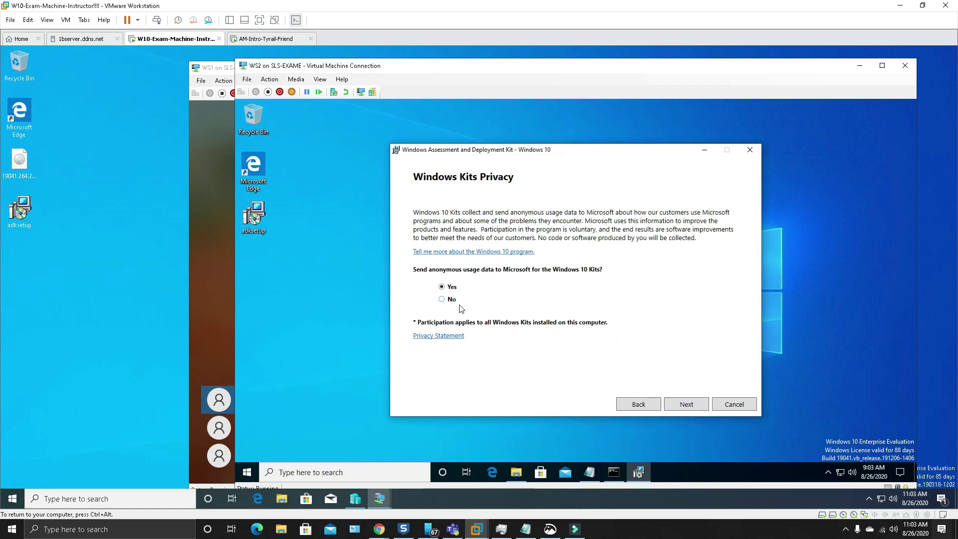
click(442, 300)
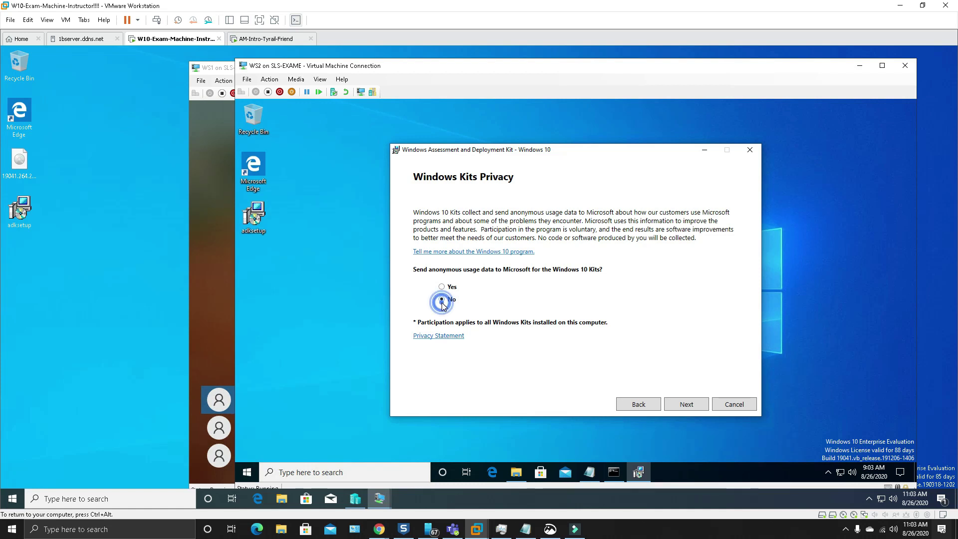
click(697, 404)
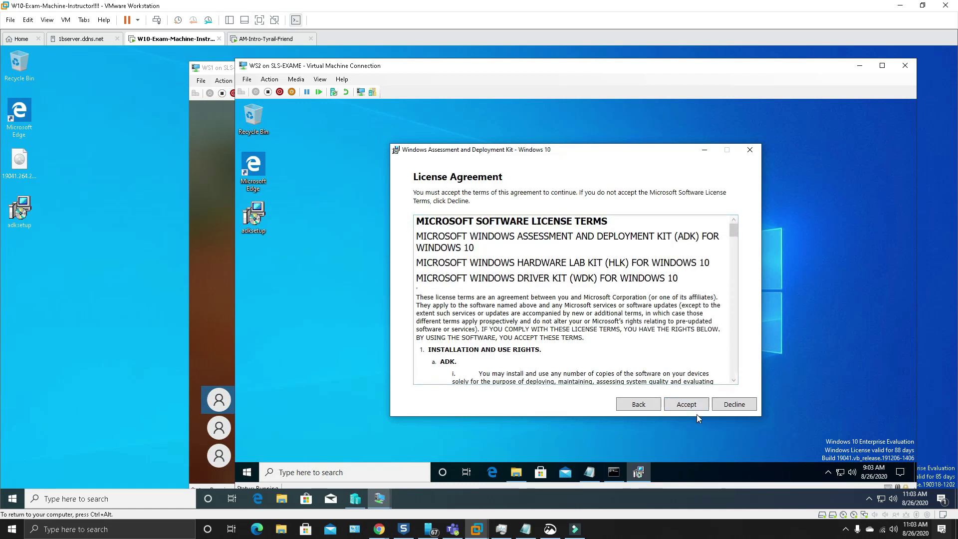
click(693, 405)
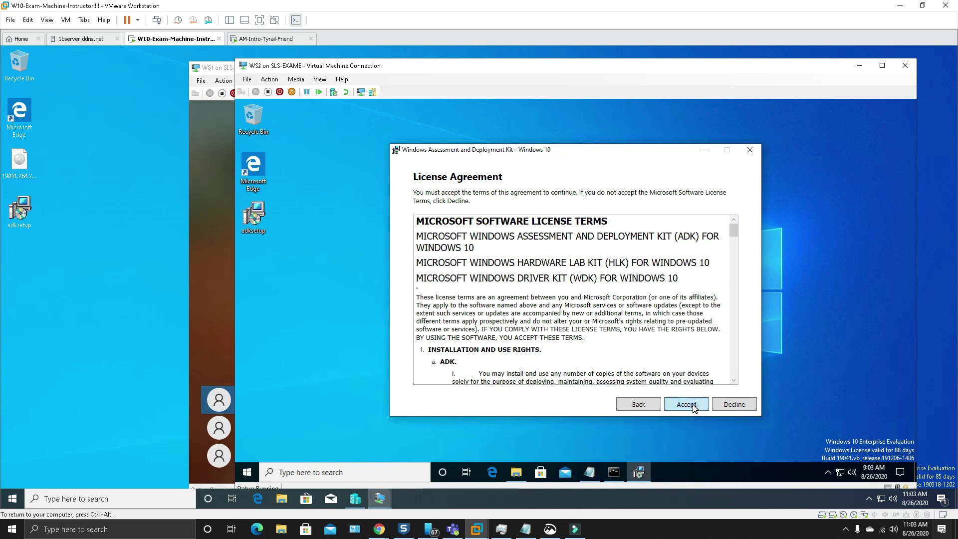
Step: Clear every ADK feature except User State Migration Tool and start the installation
click(432, 218)
click(431, 231)
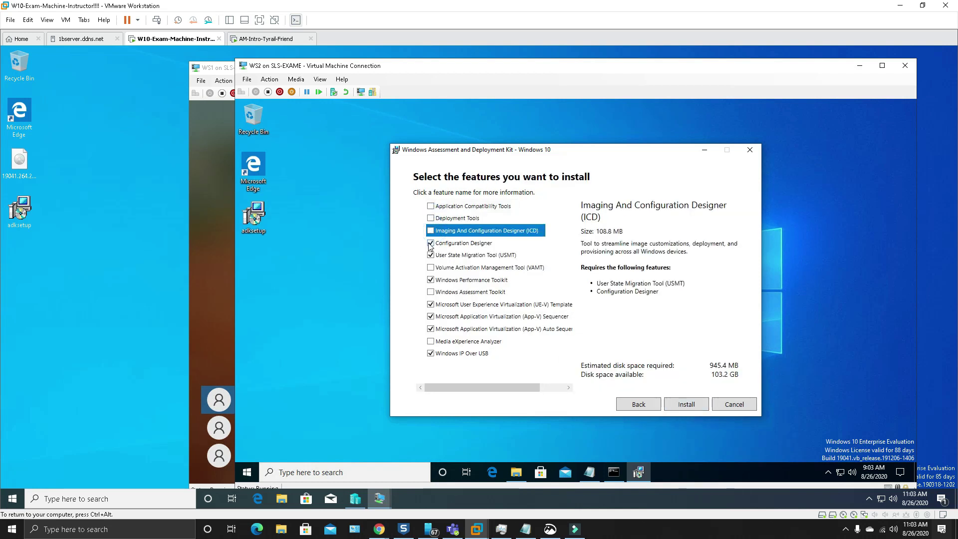
click(432, 243)
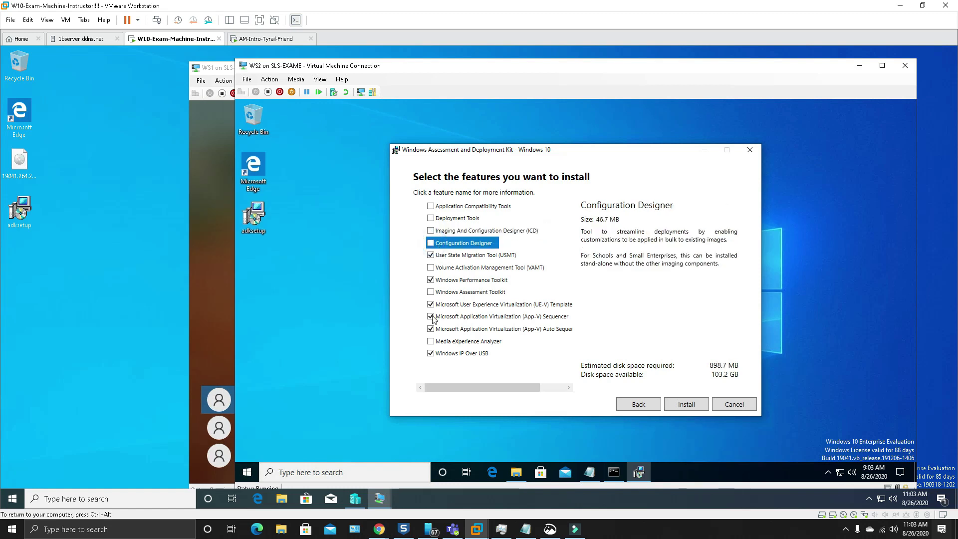
click(432, 280)
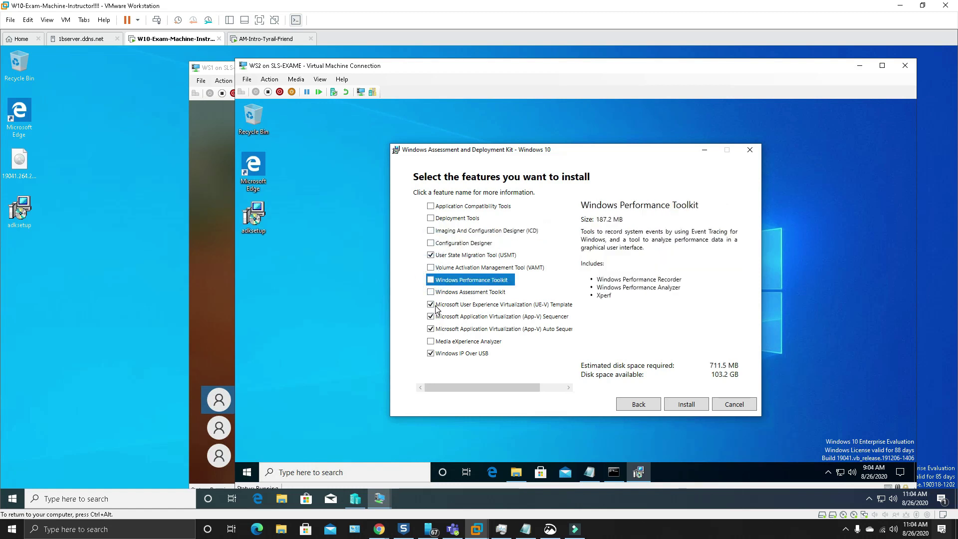
click(430, 304)
click(421, 305)
click(428, 317)
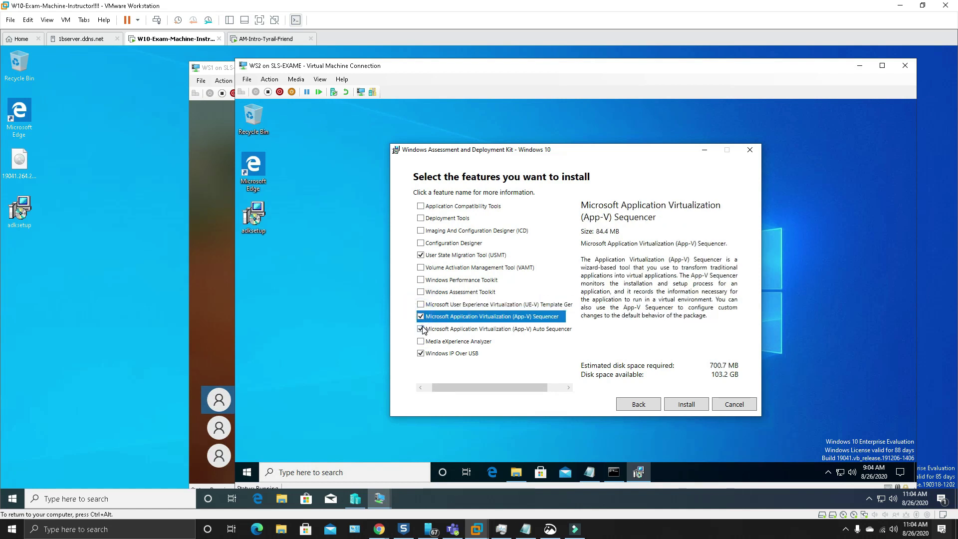
click(421, 329)
click(422, 317)
click(421, 353)
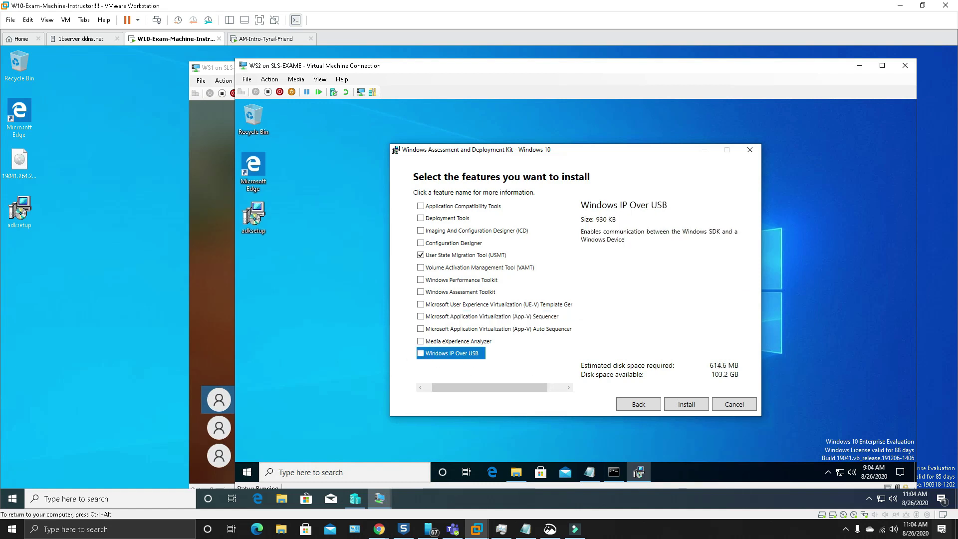
click(686, 409)
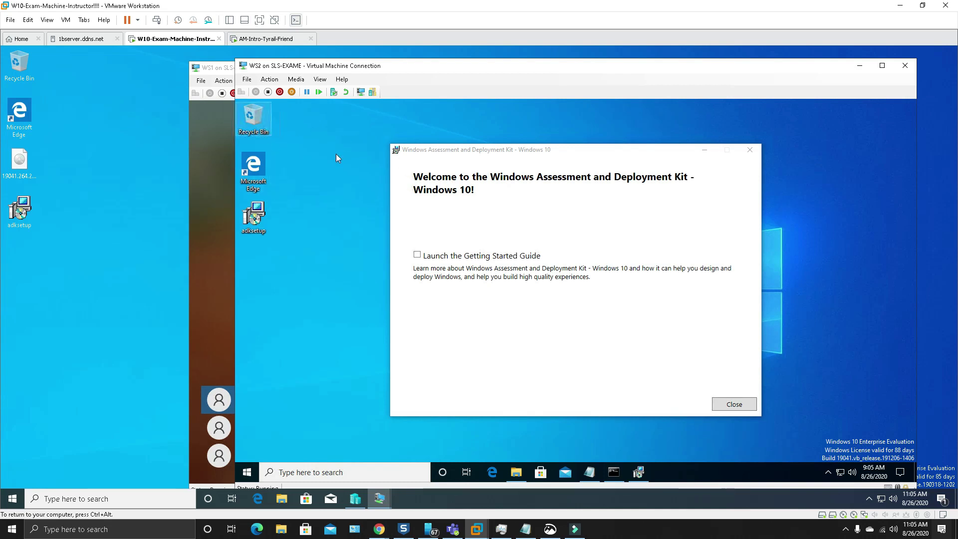
Step: Once the Windows ADK install completes, close its Welcome completion window
click(735, 404)
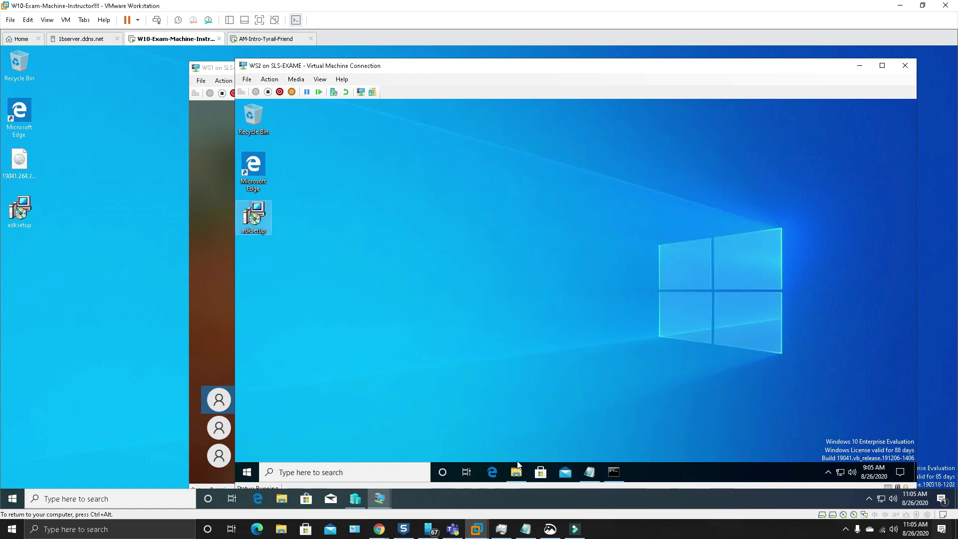
Step: In WS2's File Explorer, copy the locadstate batch file from C:\Share
click(514, 478)
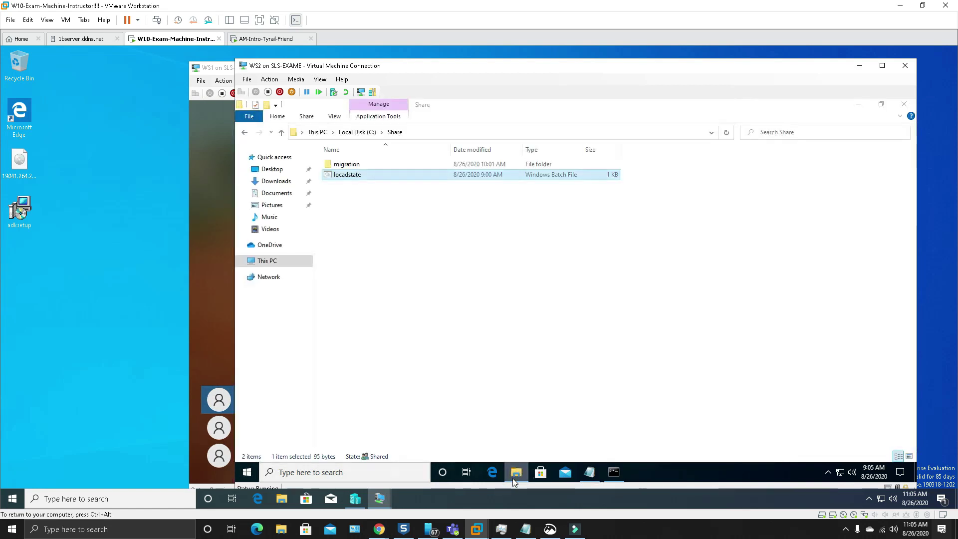
double_click(349, 175)
key(shift+F10)
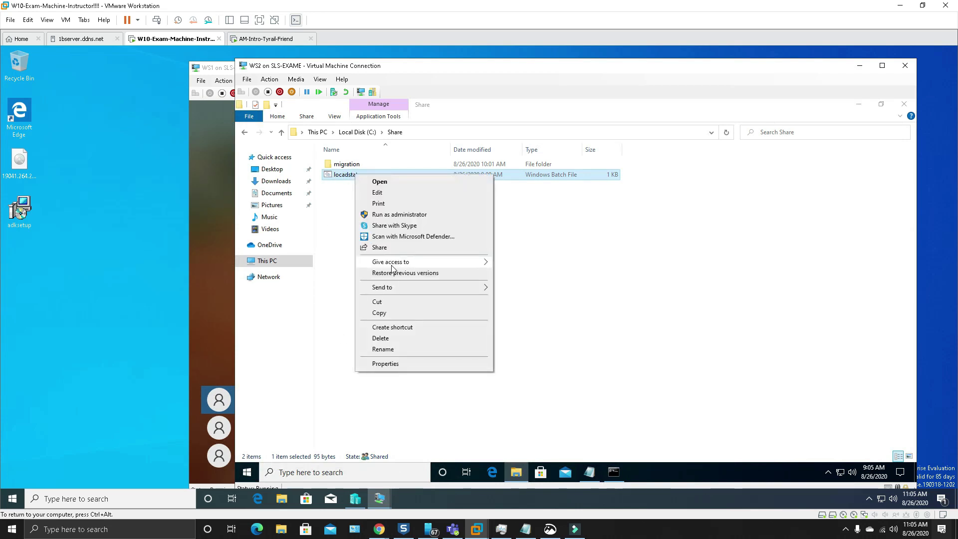
click(400, 315)
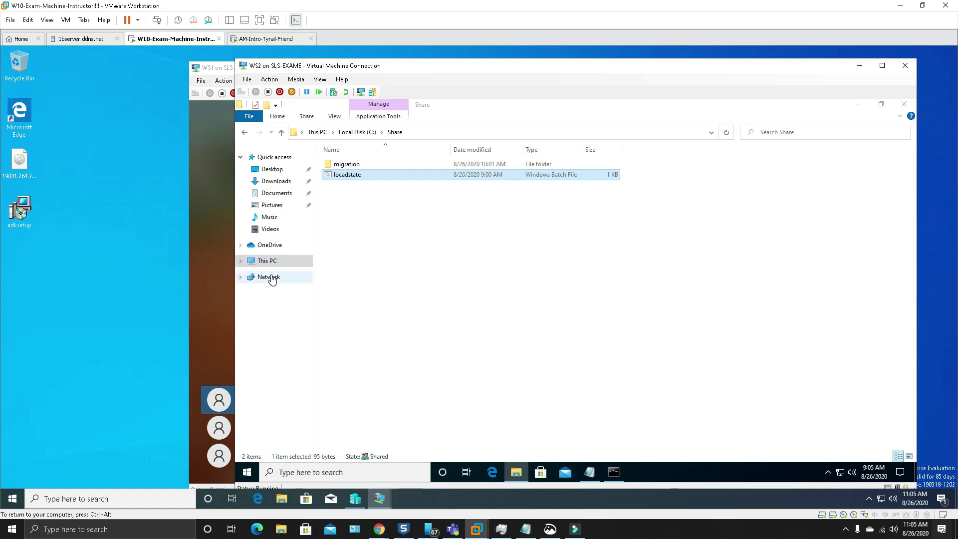
Step: Browse to C:\Program Files (x86)\Windows Kits\10\Assessment and Deployment Kit\User State Migration Tool\amd64
click(276, 262)
double_click(377, 237)
double_click(377, 185)
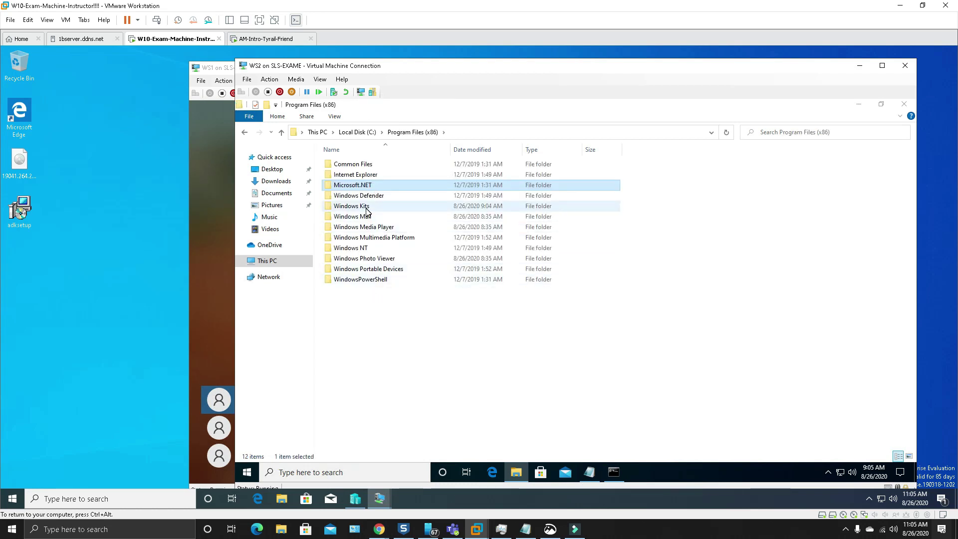
double_click(365, 206)
double_click(333, 164)
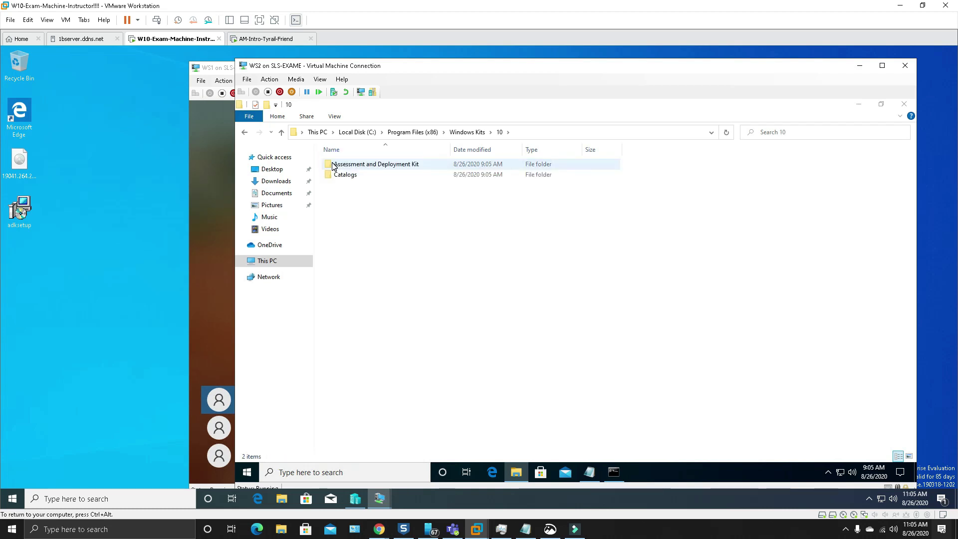
double_click(361, 166)
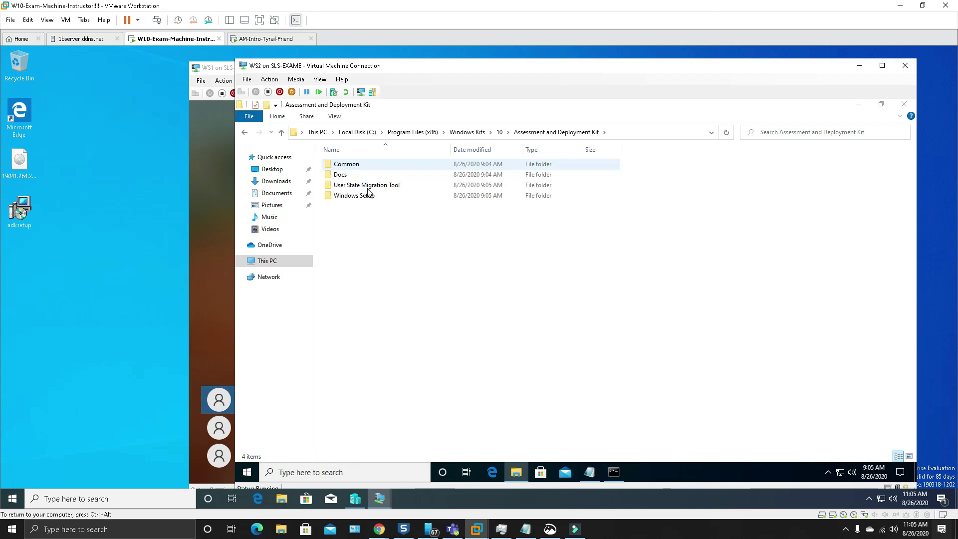
double_click(363, 186)
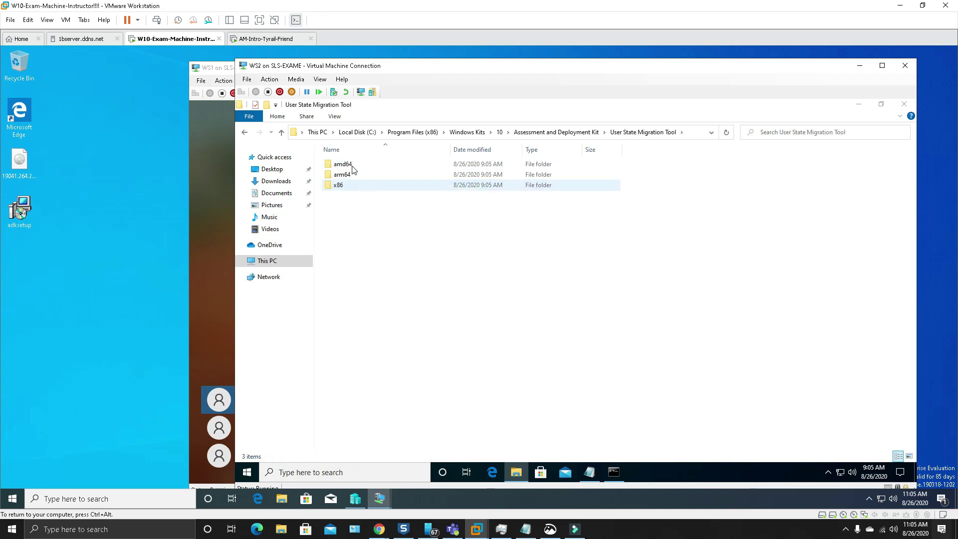
click(353, 166)
double_click(353, 166)
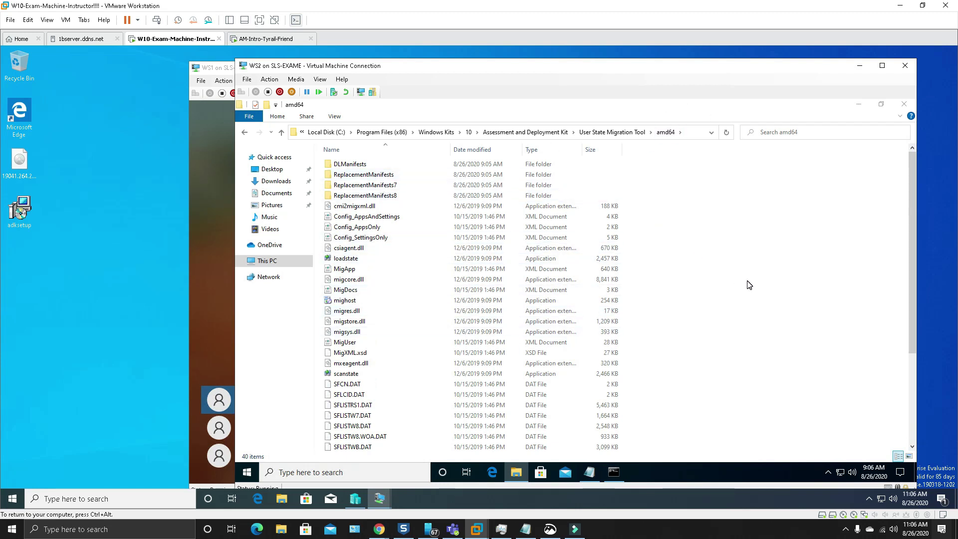
Step: Paste locadstate into the amd64 folder, granting administrator permission
scroll(747, 285, down, 4)
right_click(732, 410)
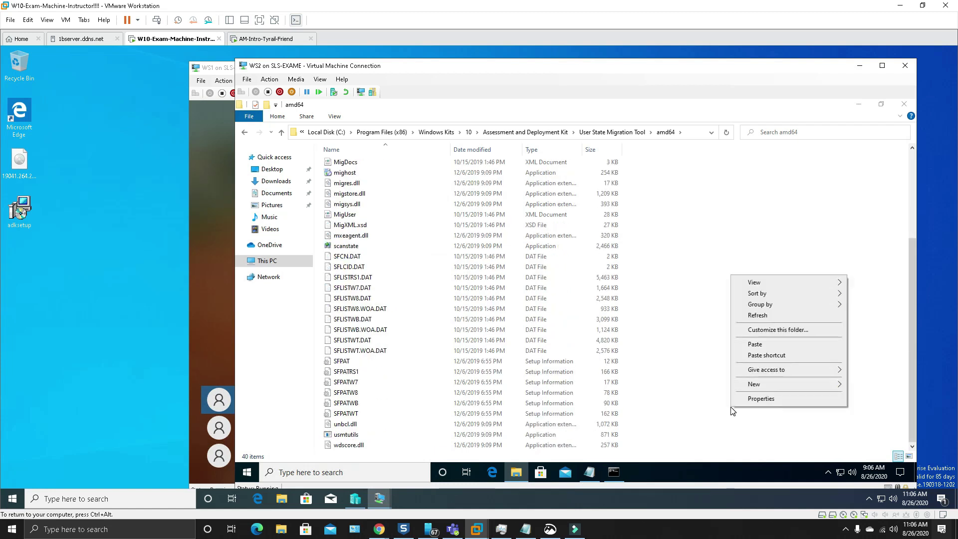
click(755, 344)
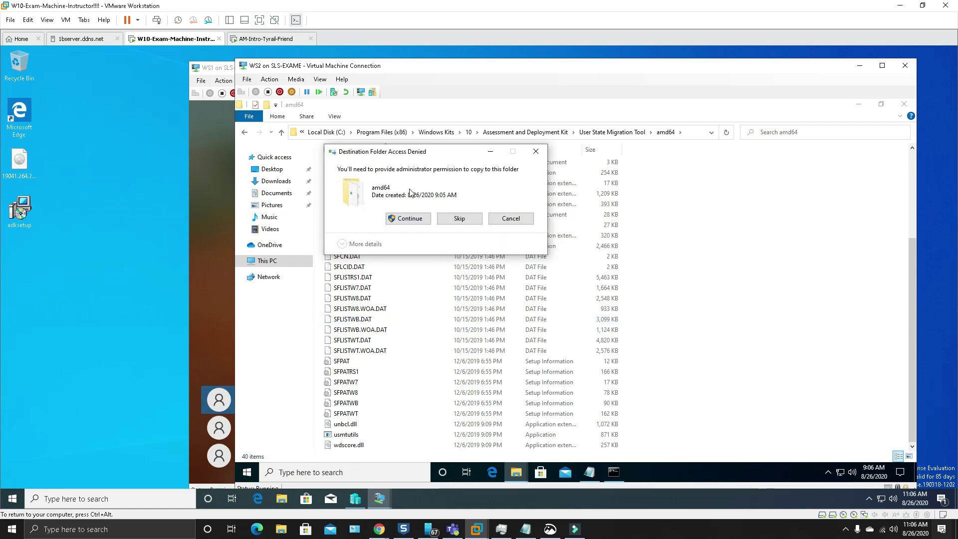
click(410, 218)
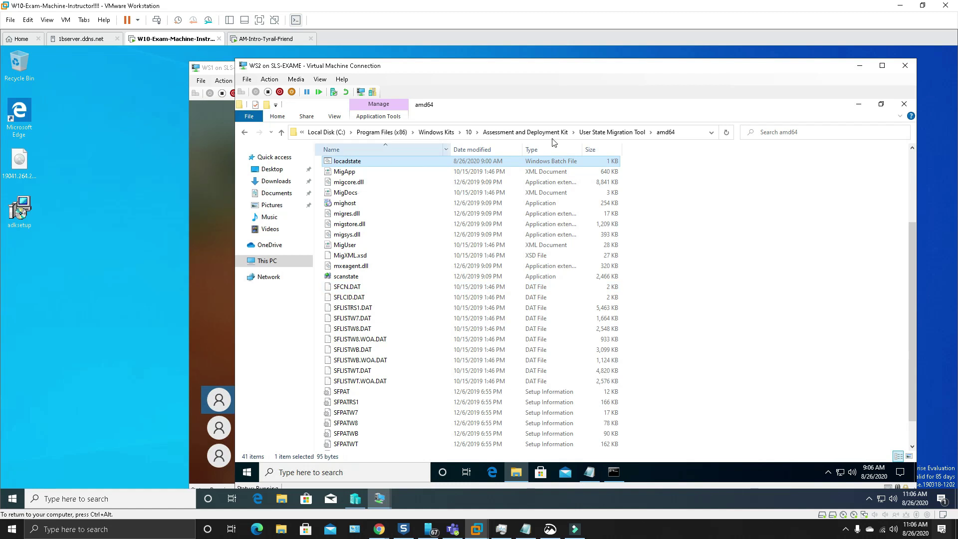
Step: Copy the amd64 folder path from the address bar
right_click(671, 137)
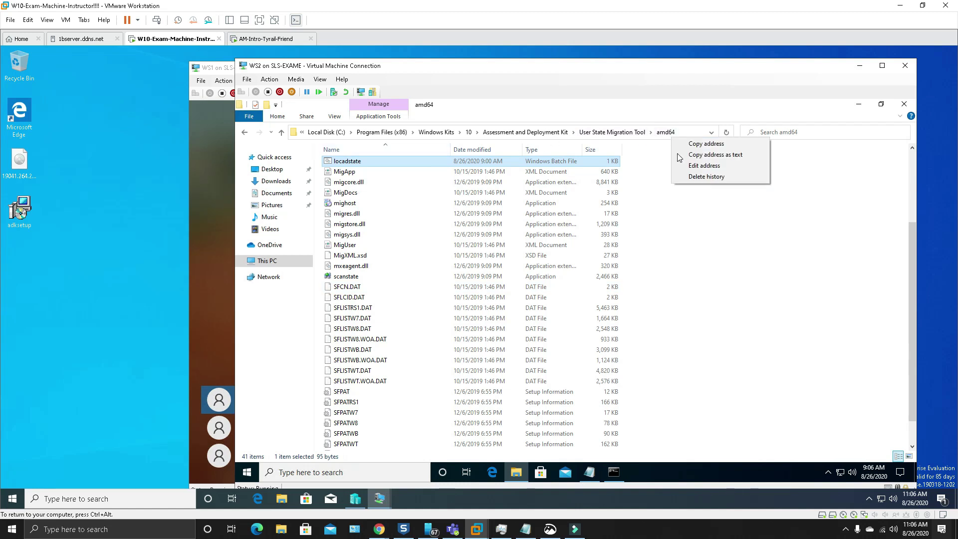
click(703, 166)
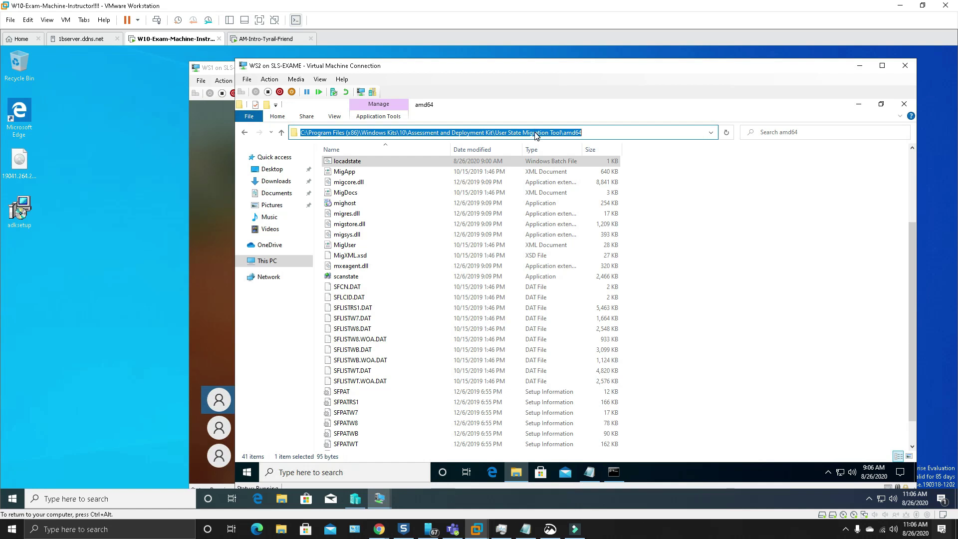
right_click(534, 132)
click(562, 169)
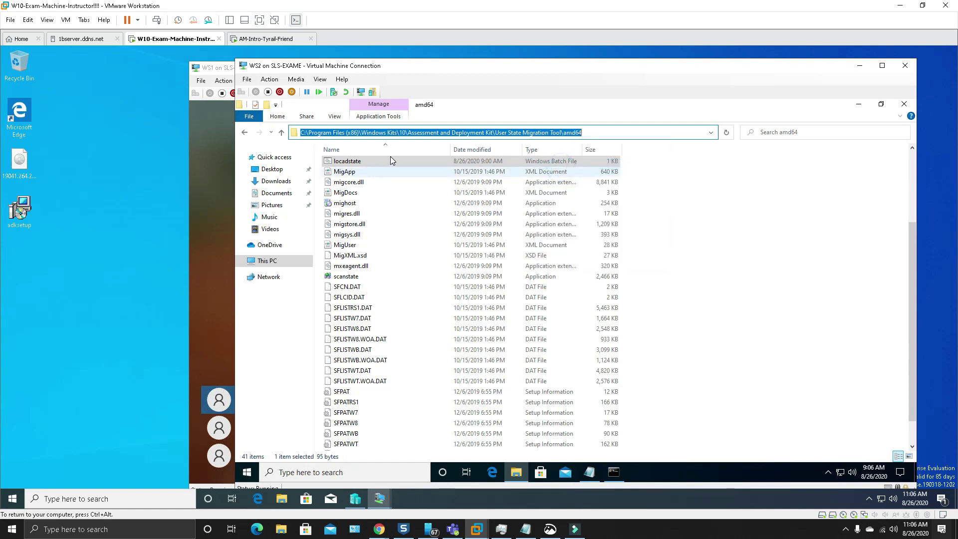
Step: Open locadstate in Notepad and insert an empty line above the command
click(356, 164)
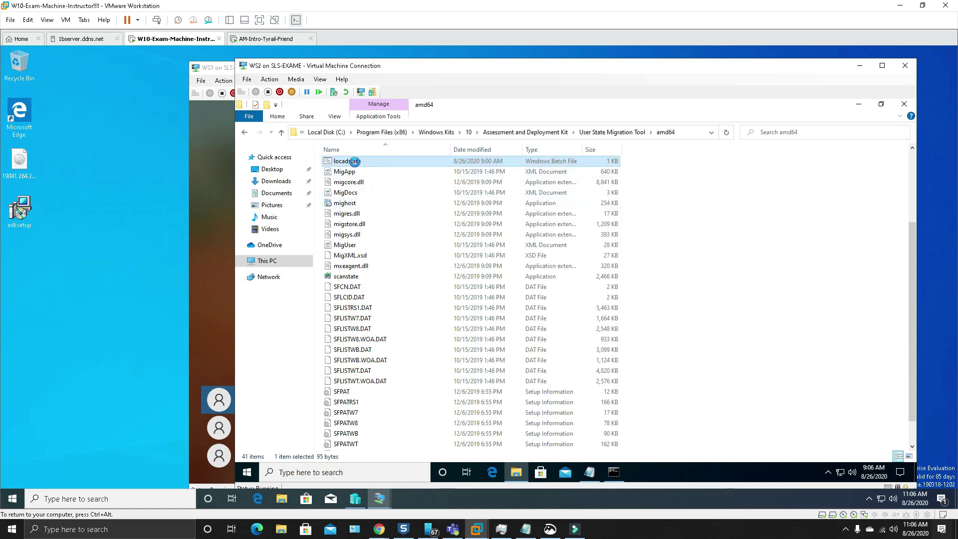
right_click(355, 164)
click(380, 181)
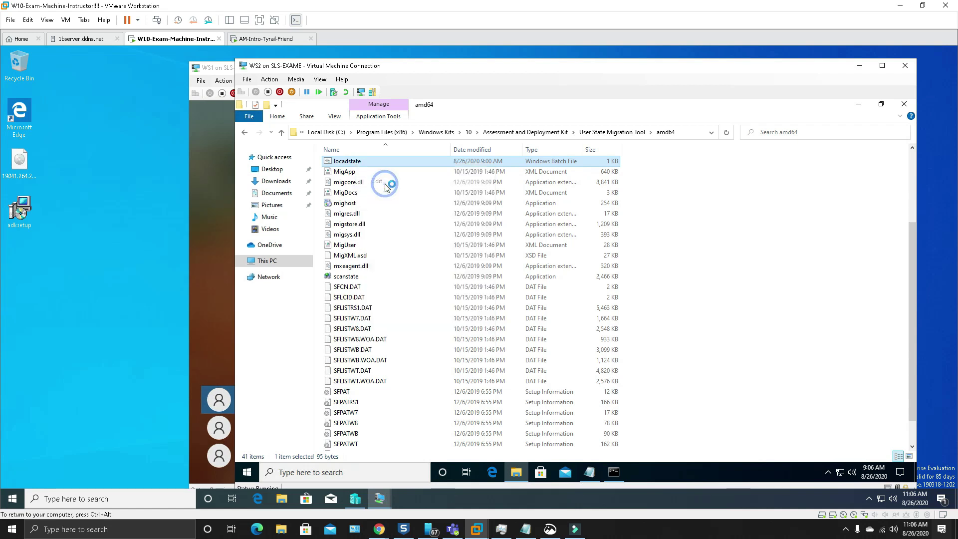
click(294, 180)
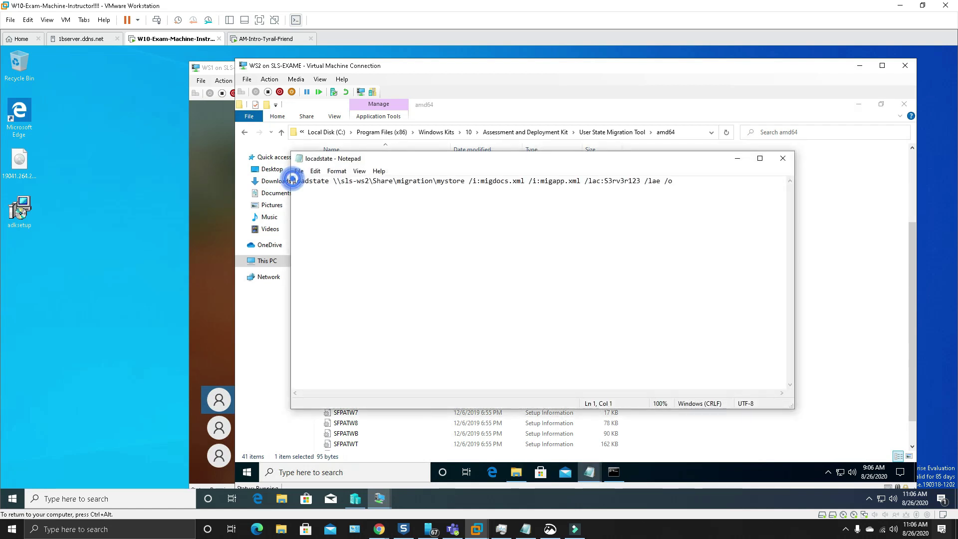
key(Return)
Step: Add a new first line in the batch file: cd followed by the pasted USMT amd64 folder path
key(Up)
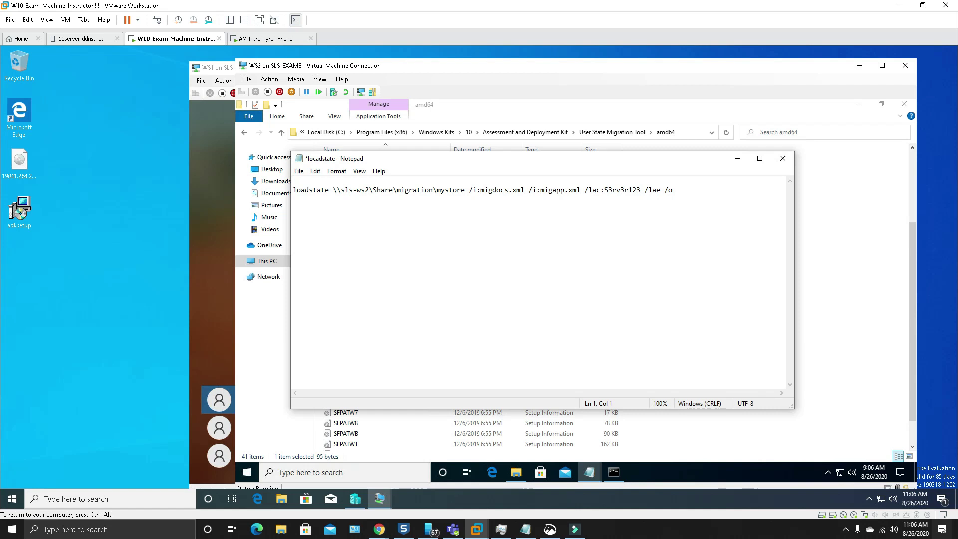
text(cd)
key(ctrl+v)
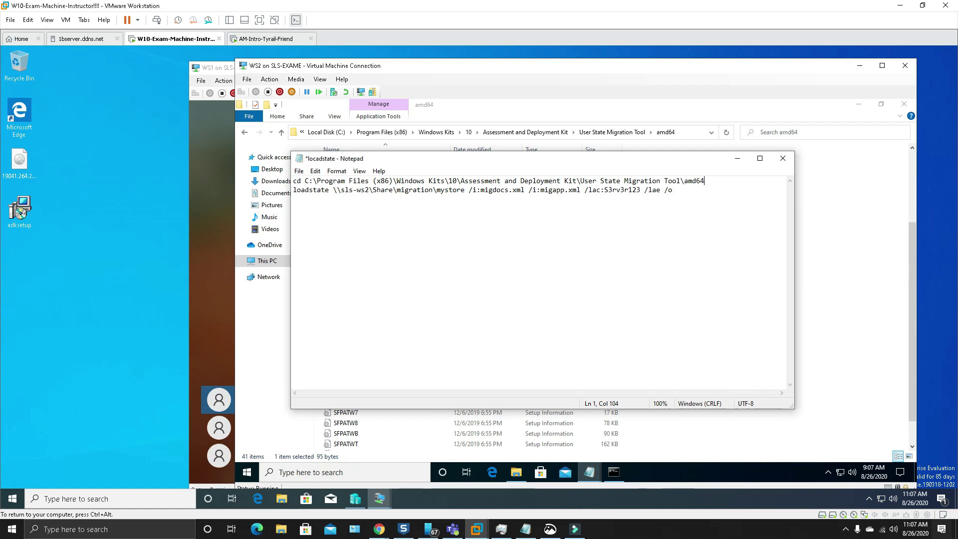
click(301, 181)
double_click(301, 181)
Step: Insert a double quote just before C: in the cd line's amd64 path
click(349, 181)
key(Left)
text(")
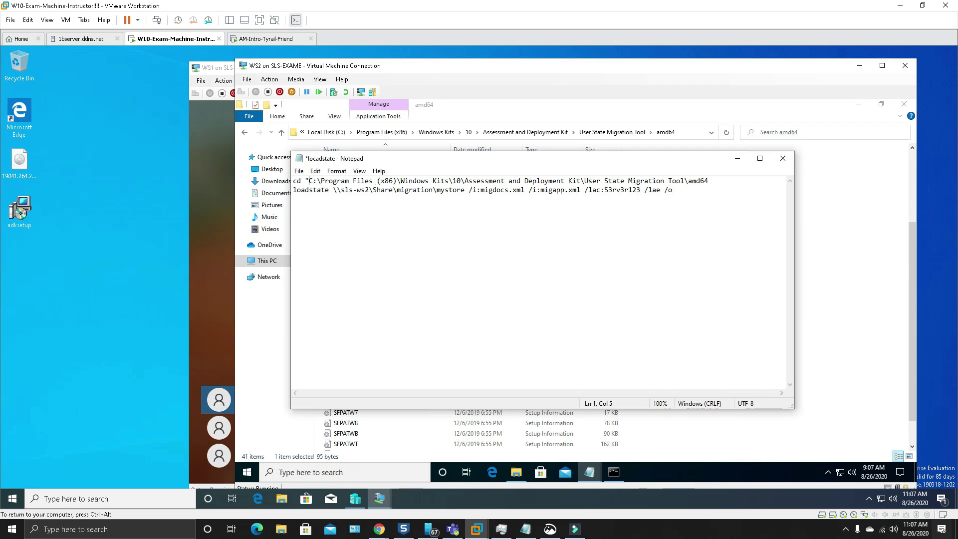
text(")
click(299, 171)
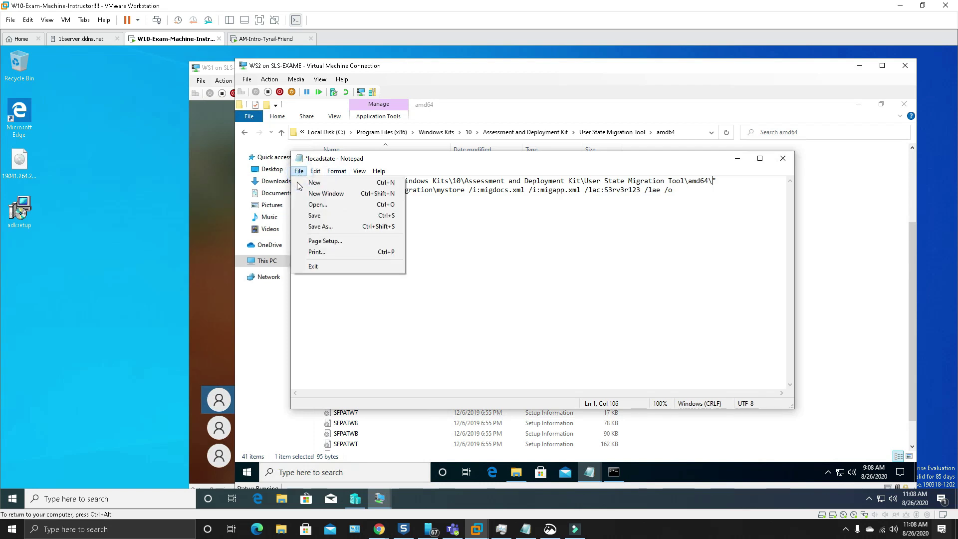
click(315, 215)
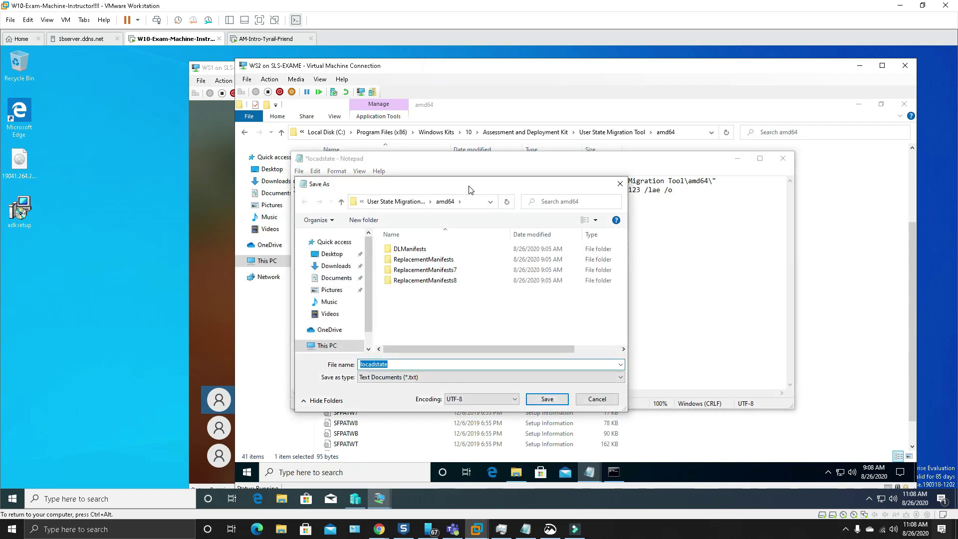
click(619, 185)
click(298, 172)
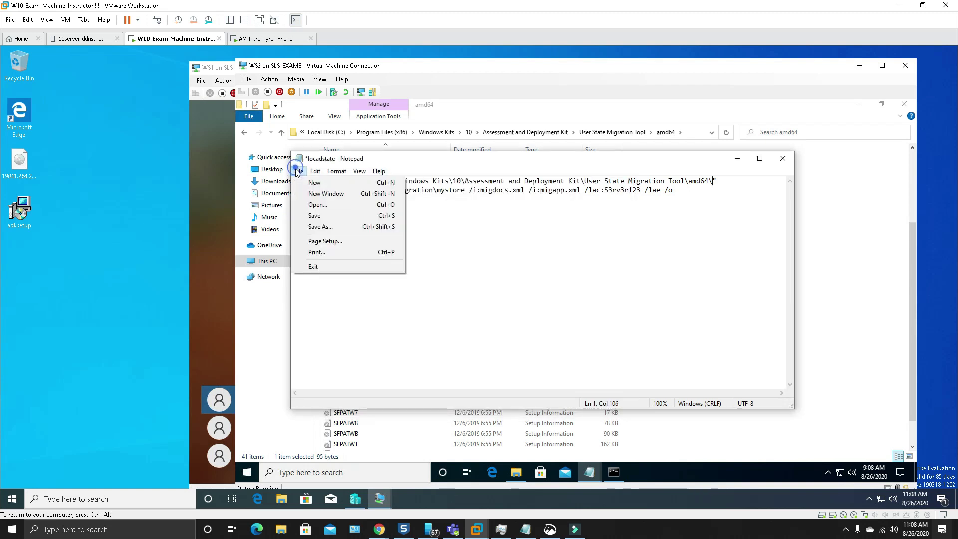
click(319, 218)
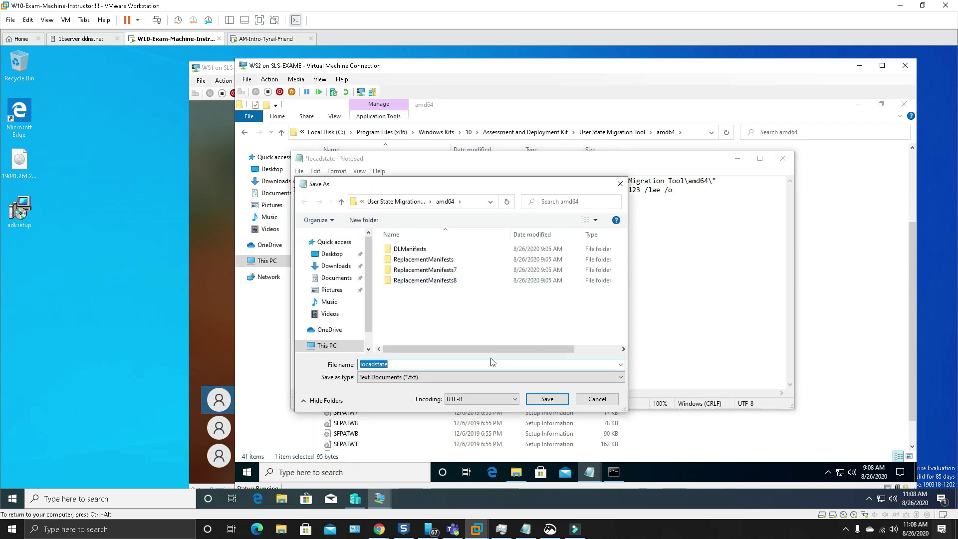
click(474, 382)
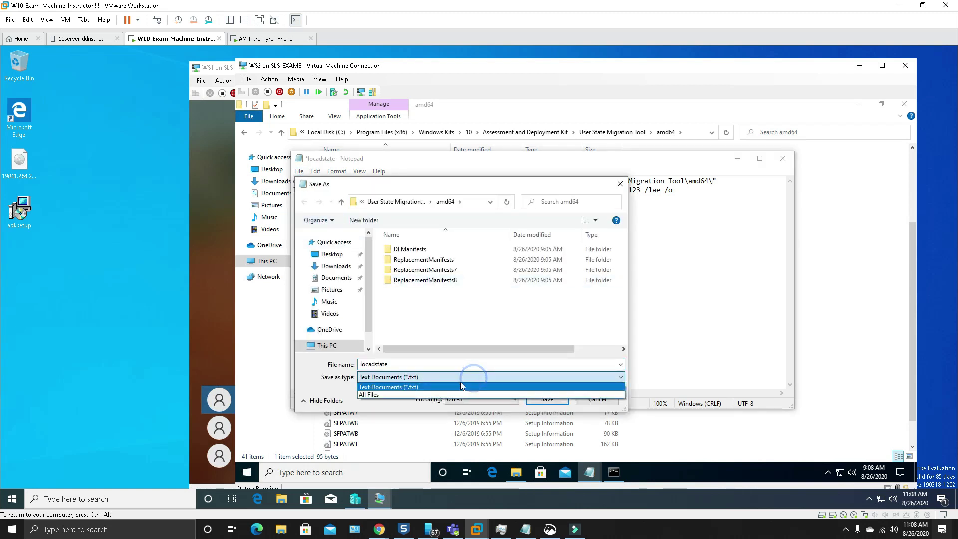
click(429, 390)
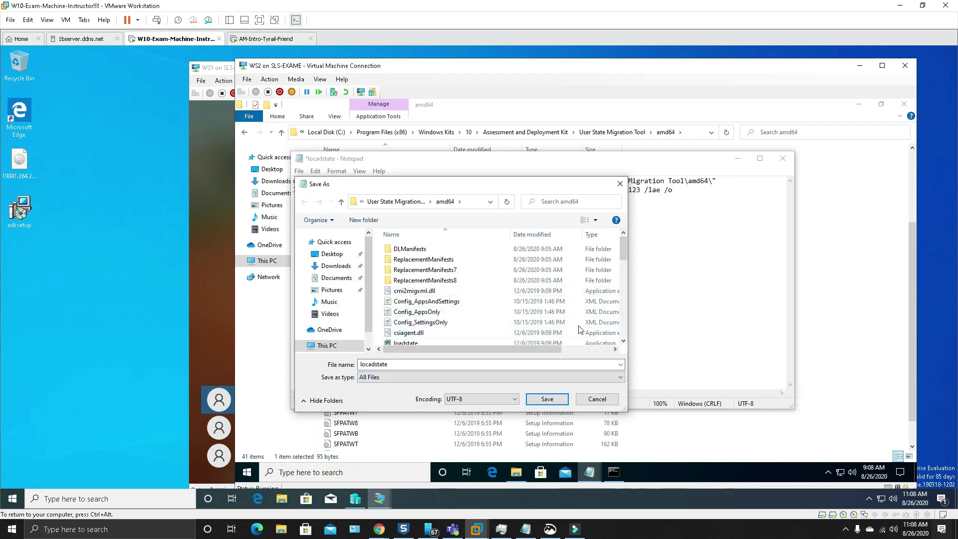
scroll(581, 329, down, 3)
click(407, 298)
key(l)
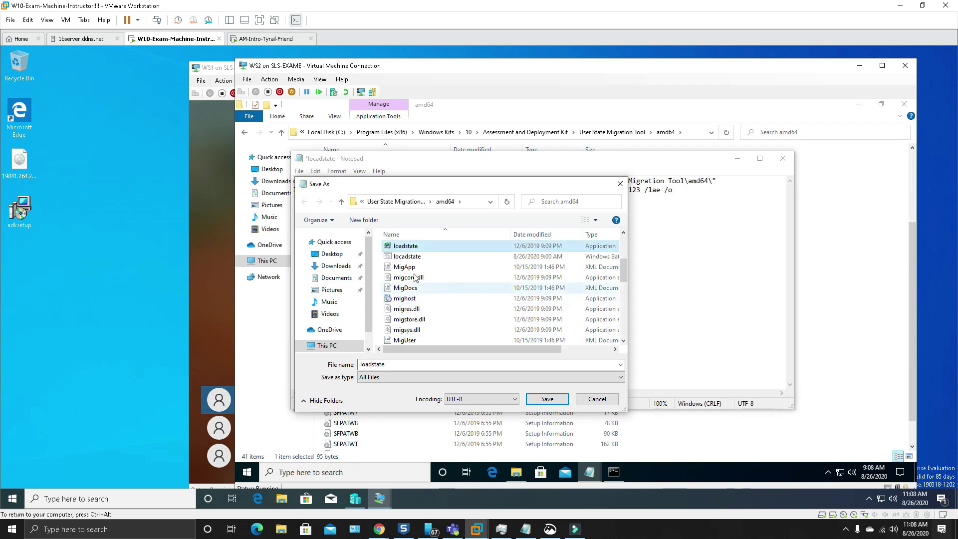
click(416, 257)
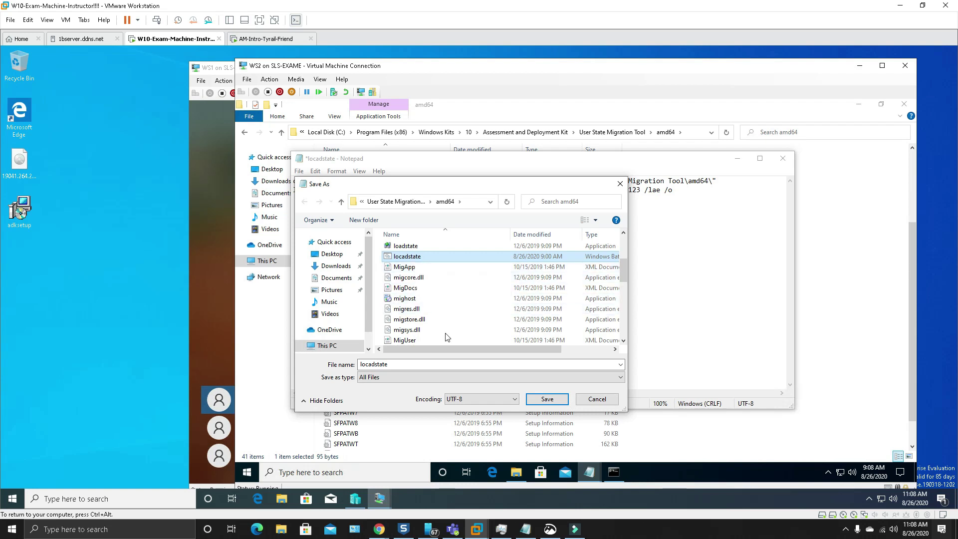
click(559, 405)
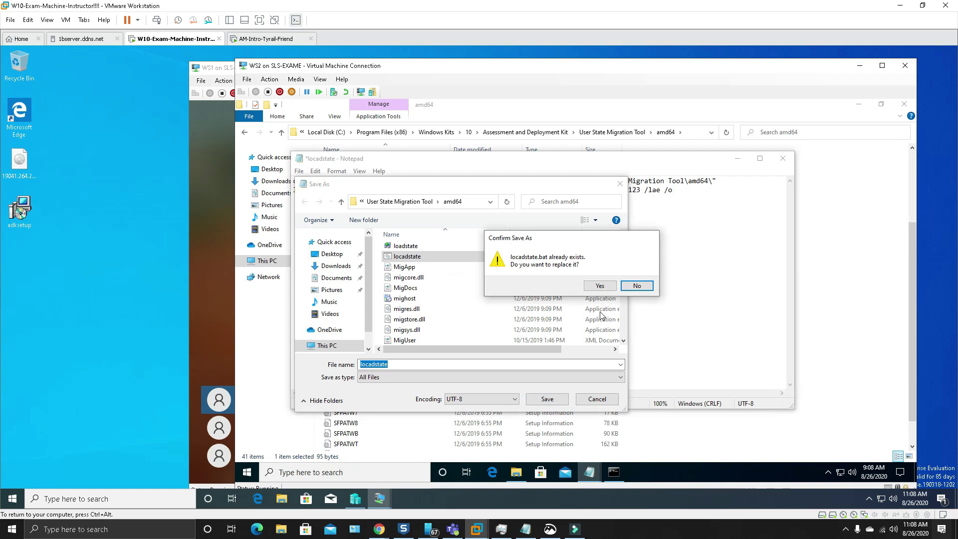
click(600, 289)
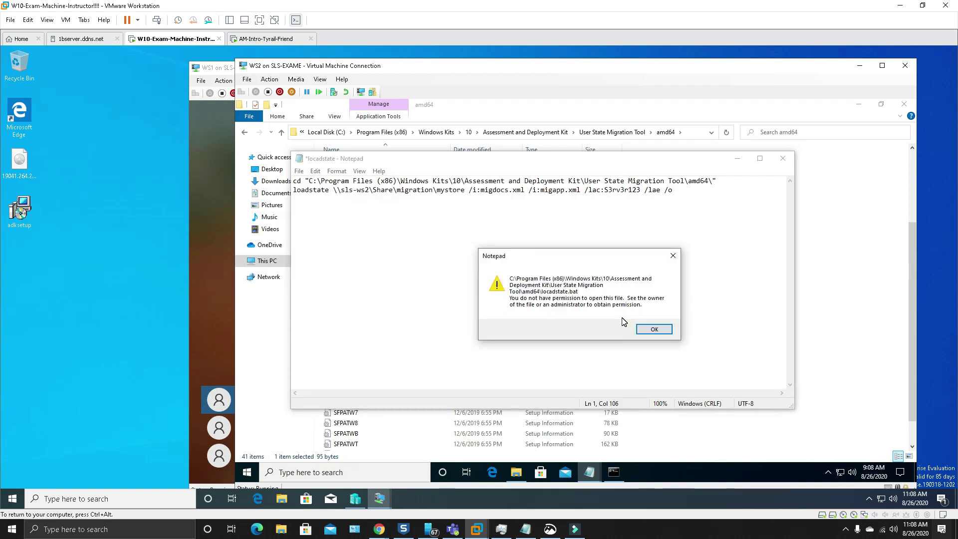
click(658, 330)
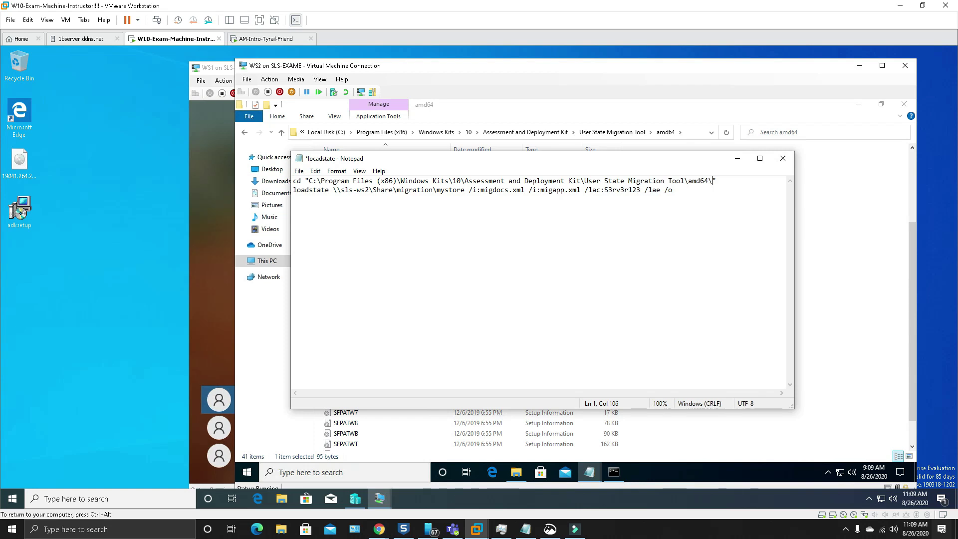
Step: Save the script to the Desktop as locdstate.bat with the All Files type
click(299, 171)
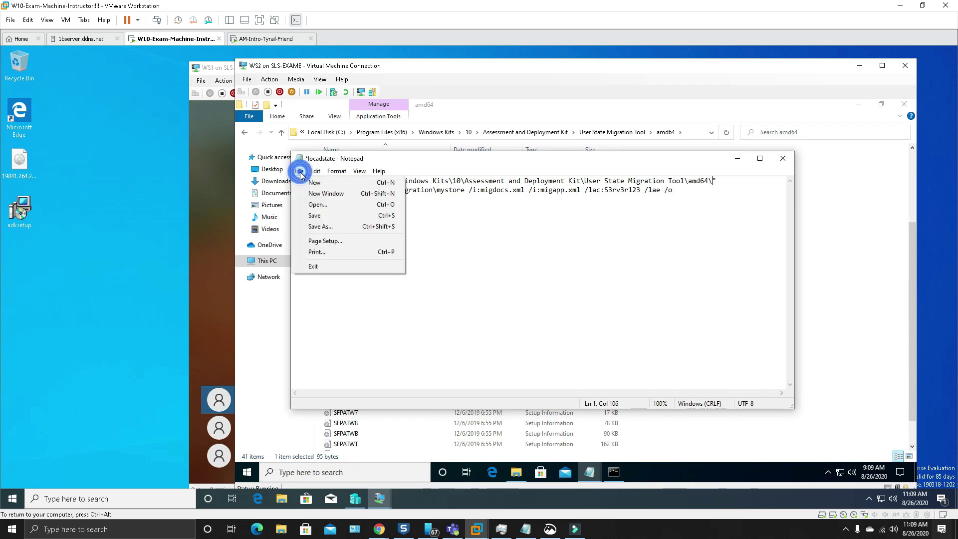
click(322, 227)
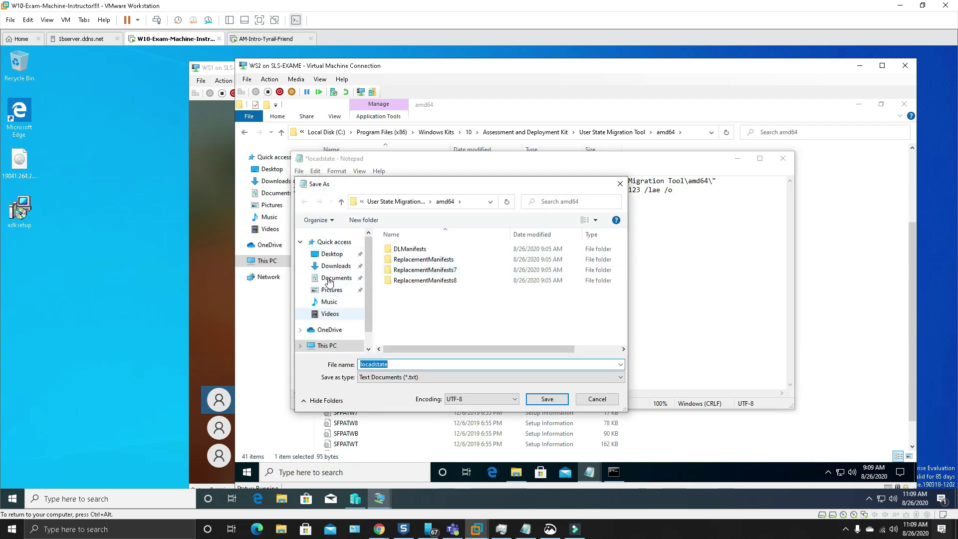
click(335, 254)
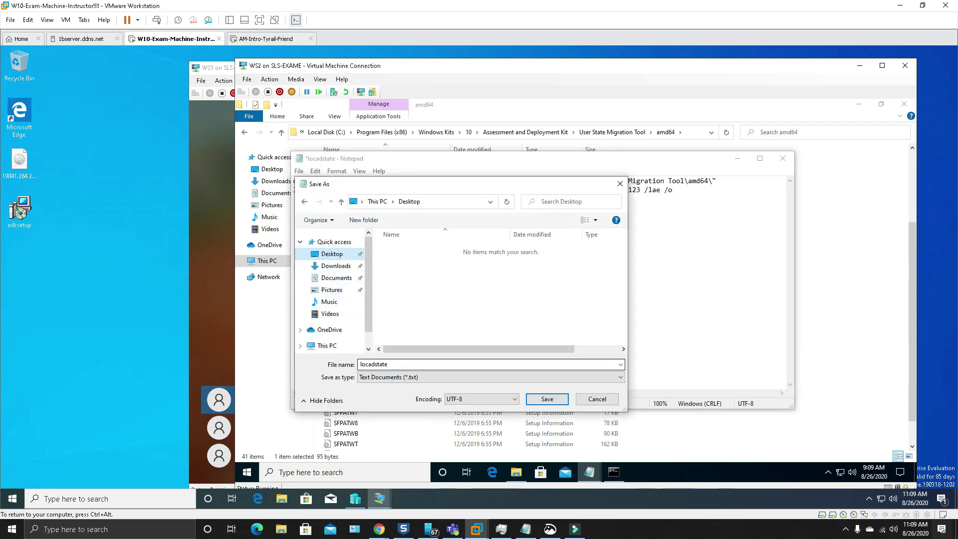
click(441, 378)
click(383, 395)
click(371, 364)
key(BackSpace)
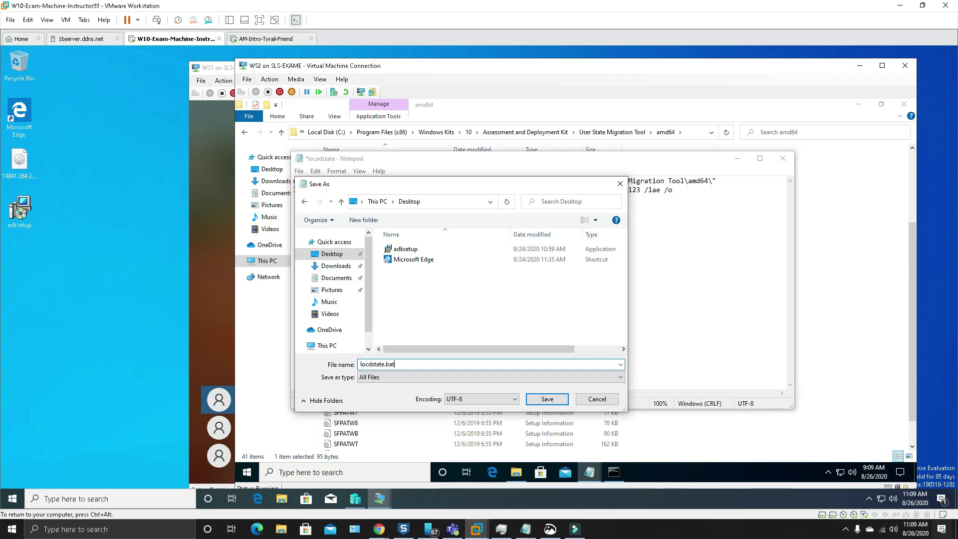
key(Return)
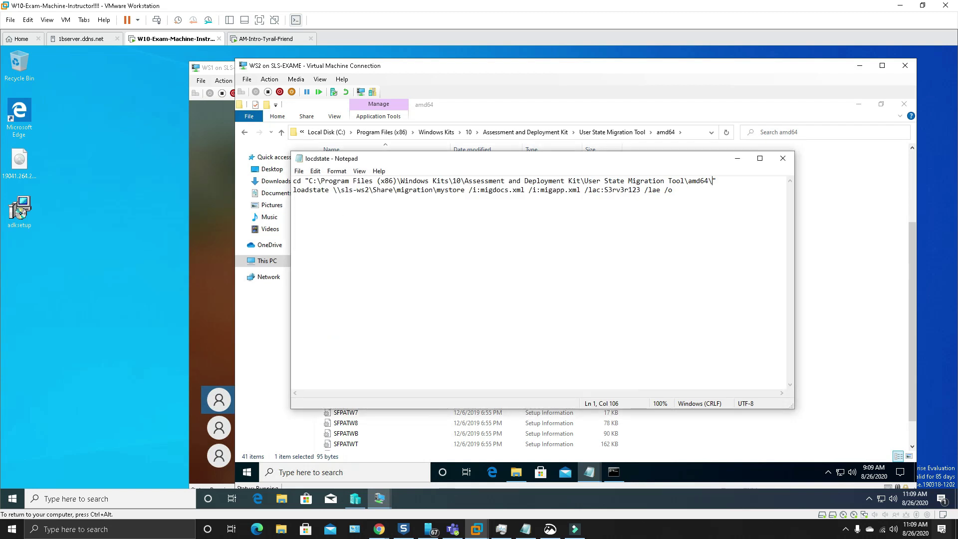
Step: Refresh the desktop and the amd64 listing, then open the Desktop folder in File Explorer
right_click(84, 235)
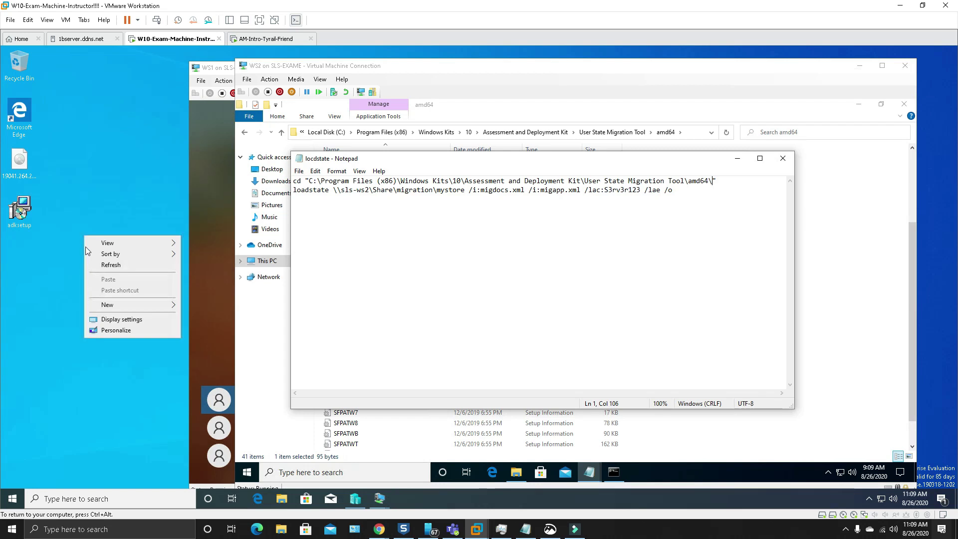
click(108, 268)
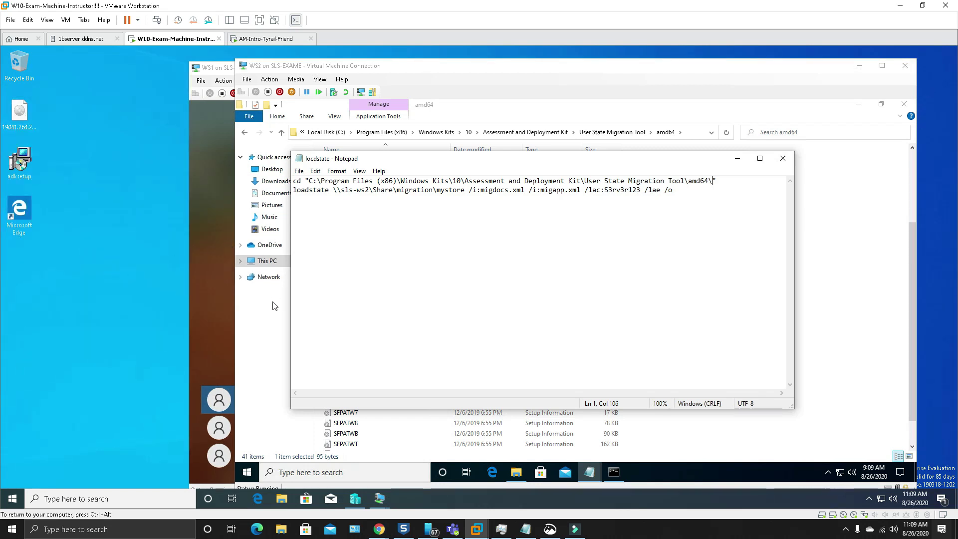
click(263, 326)
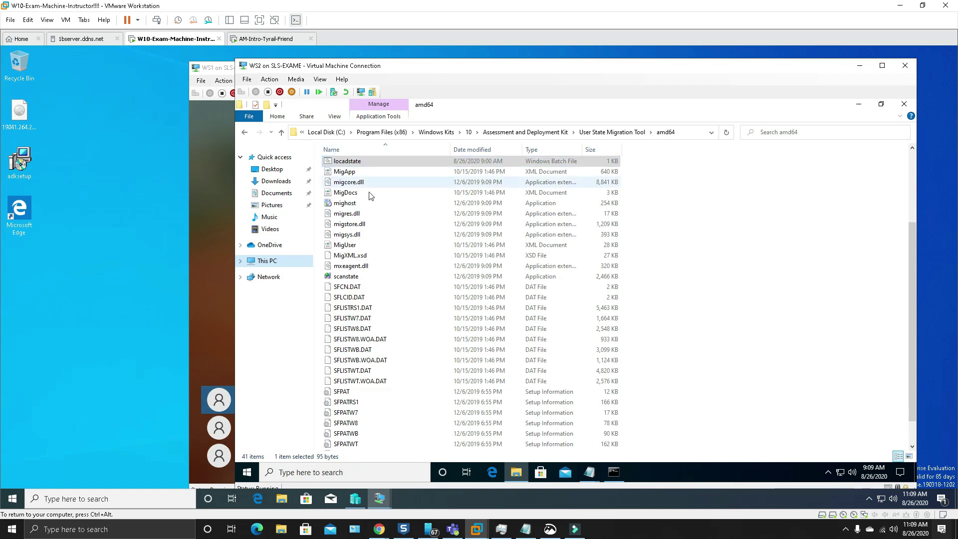
click(360, 310)
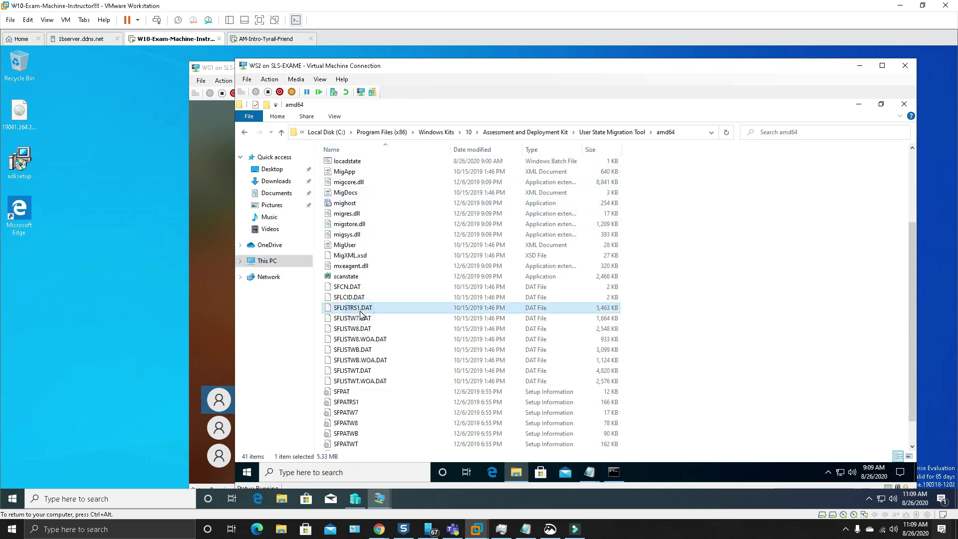
key(ctrl+v)
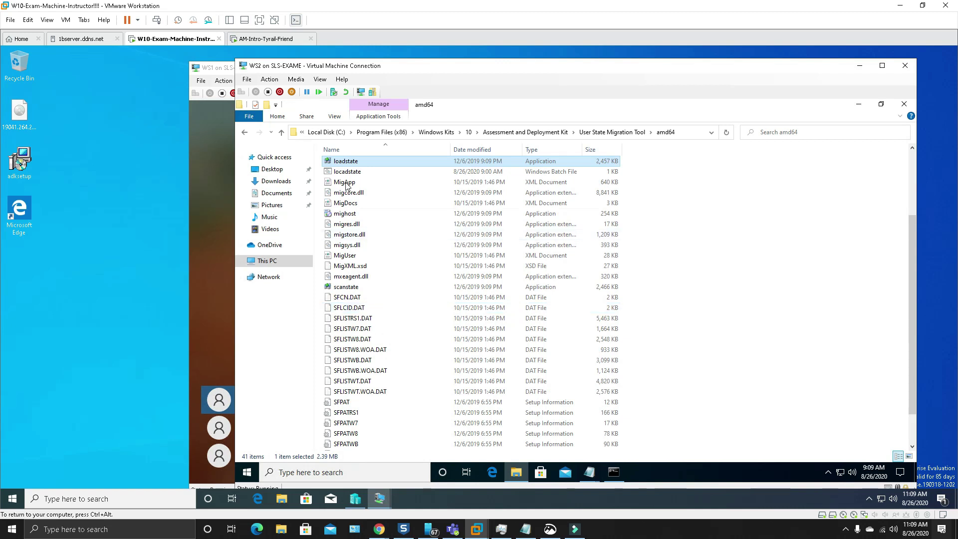
click(346, 173)
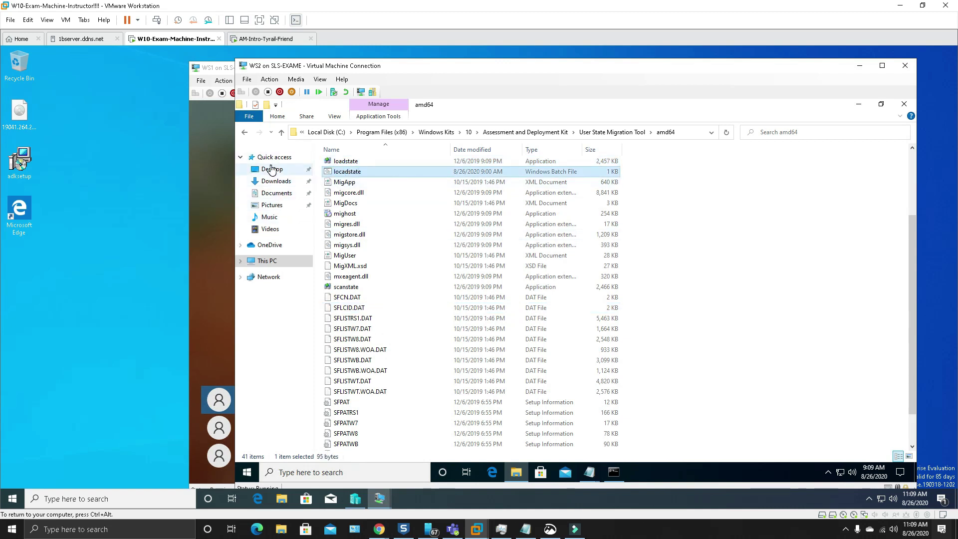
click(272, 170)
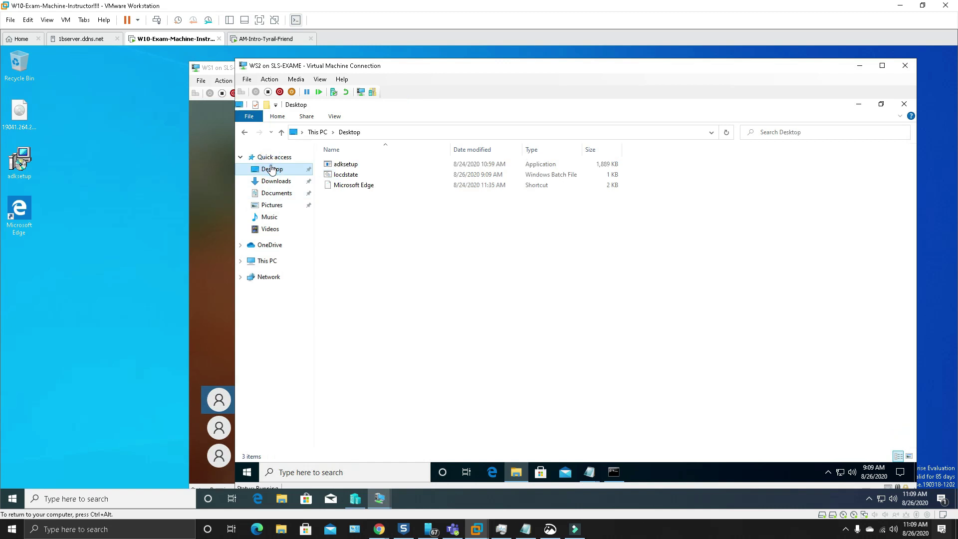
Step: Run locdstate.bat as administrator, approving the UAC prompt
right_click(342, 177)
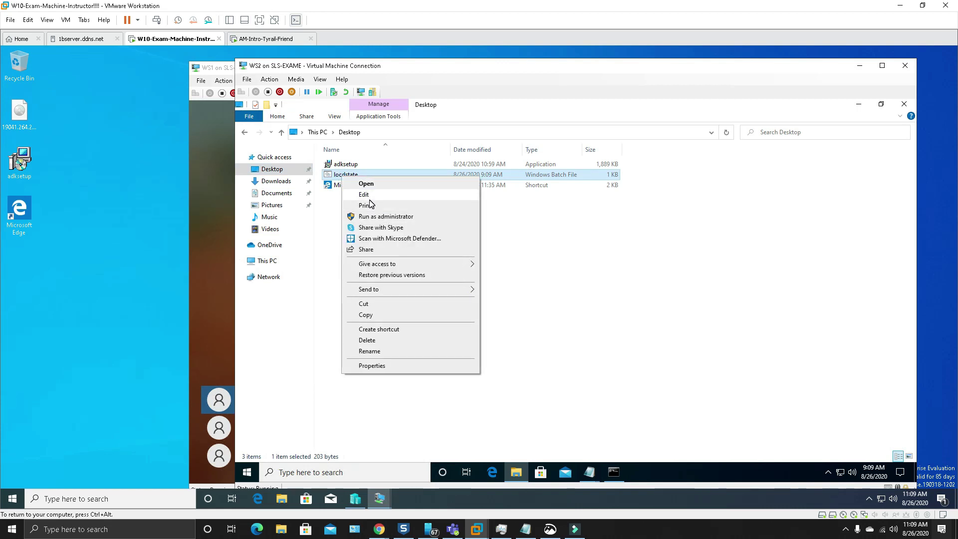
click(374, 218)
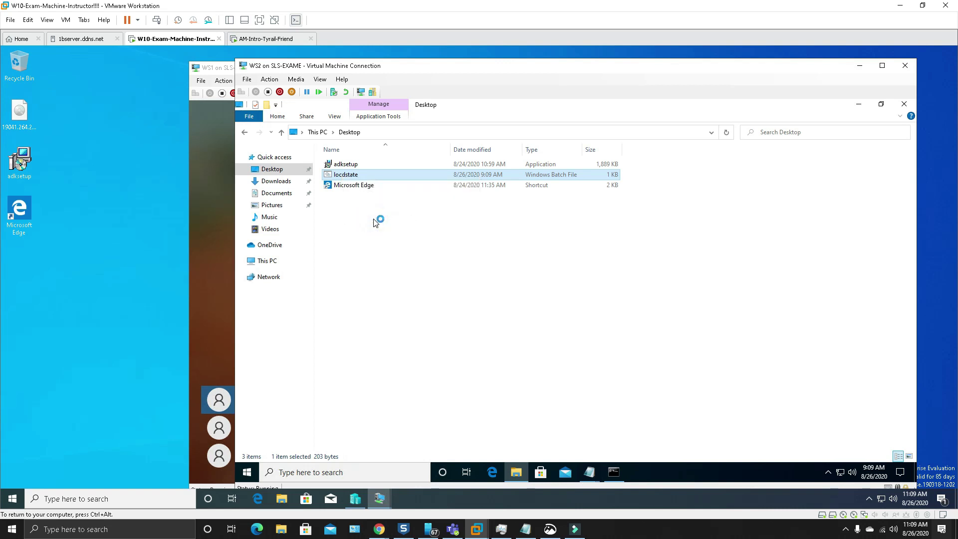
click(508, 348)
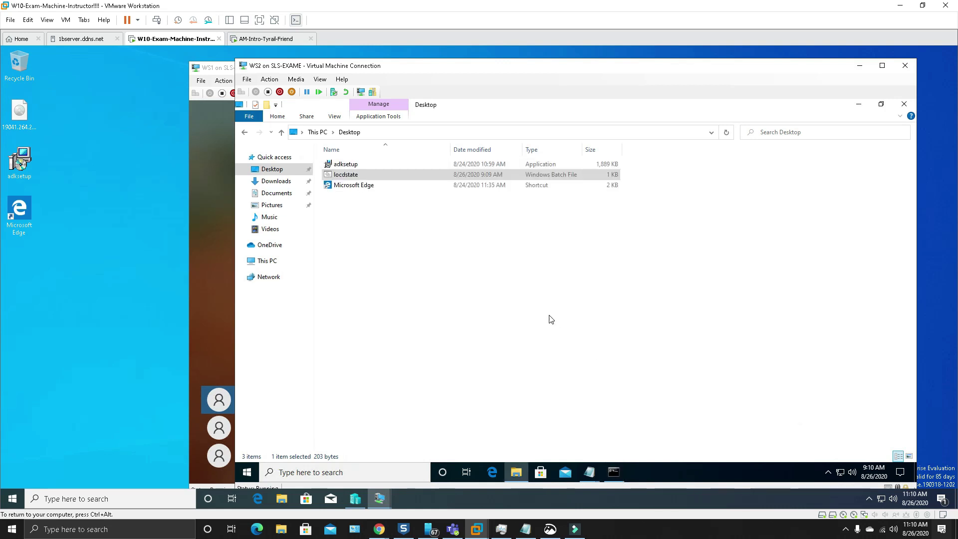
Step: Edit locdstate.bat to replace the cd path's double quotes with single quotes, and save it
click(370, 178)
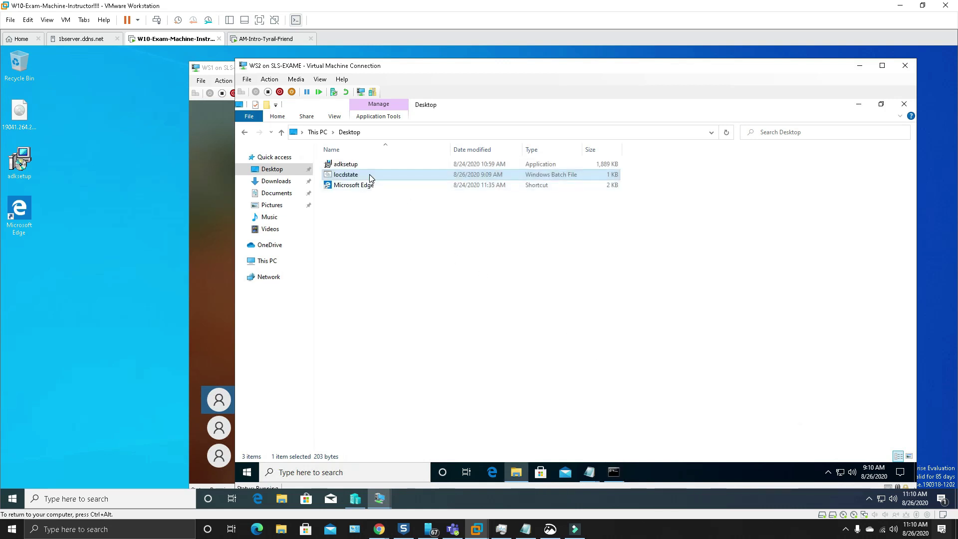
right_click(371, 178)
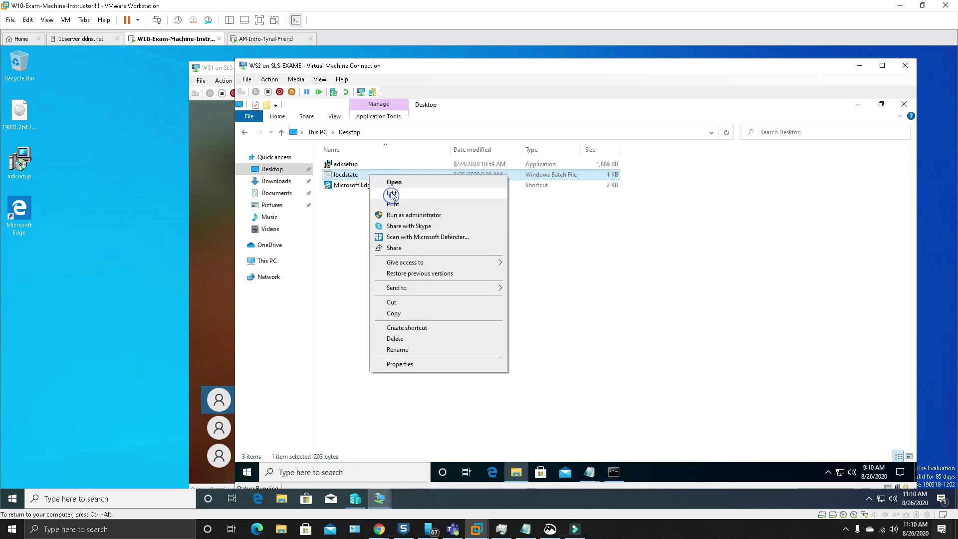
click(391, 197)
click(750, 206)
key(BackSpace)
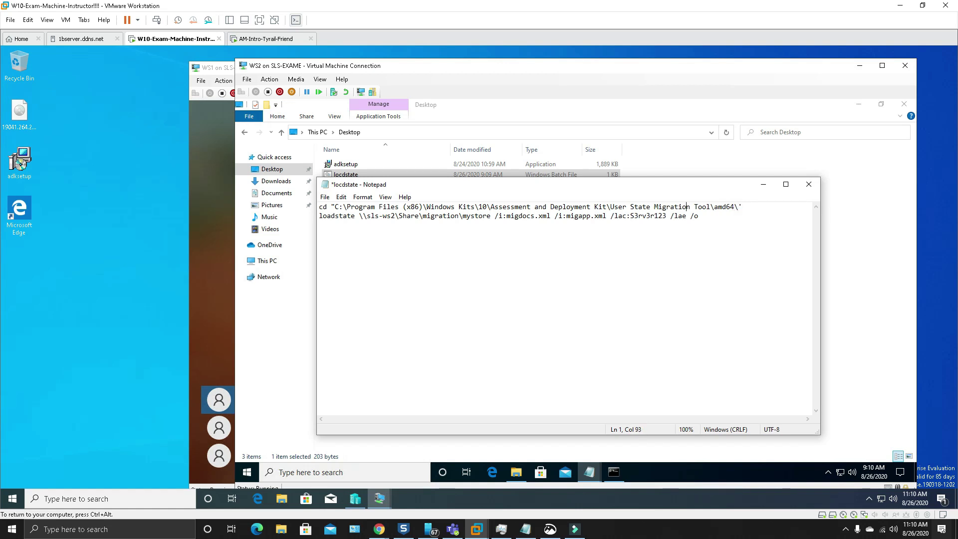
click(590, 207)
key(BackSpace)
text(')
click(324, 198)
click(344, 243)
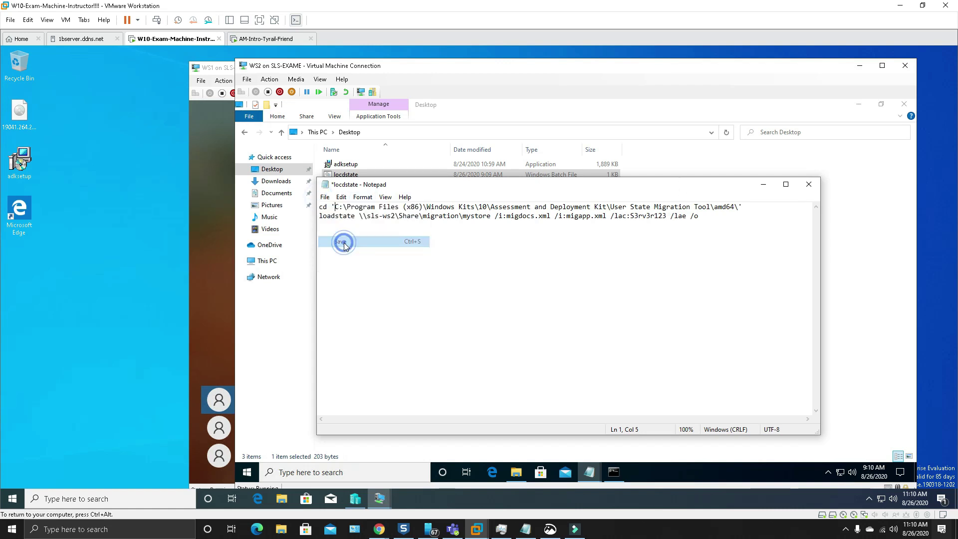
Step: Run locdstate.bat as administrator again, approving the UAC prompt
click(361, 174)
right_click(363, 175)
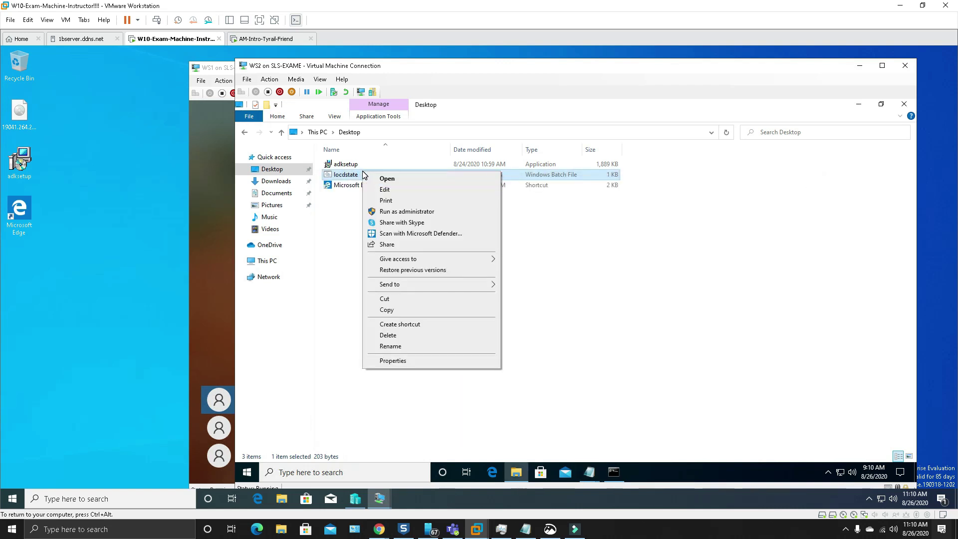
click(394, 214)
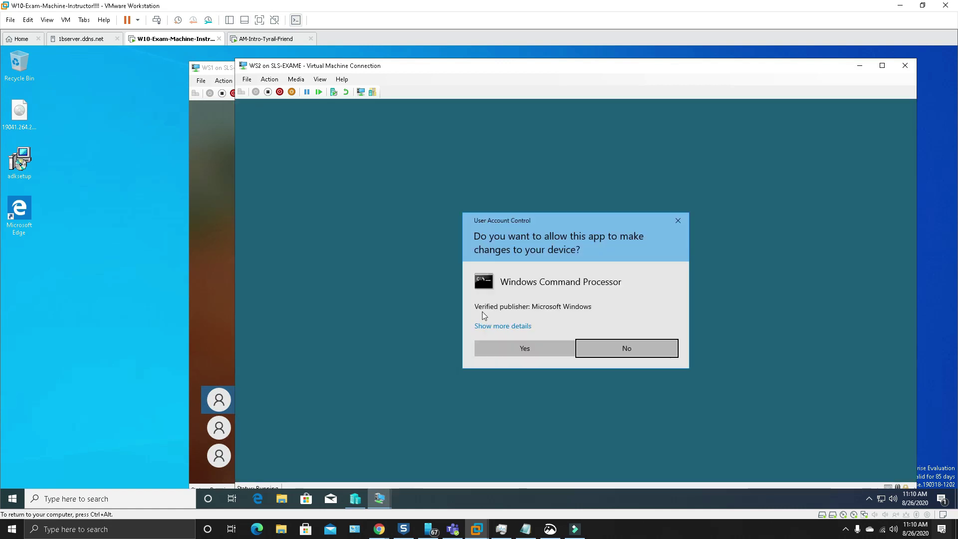
click(514, 350)
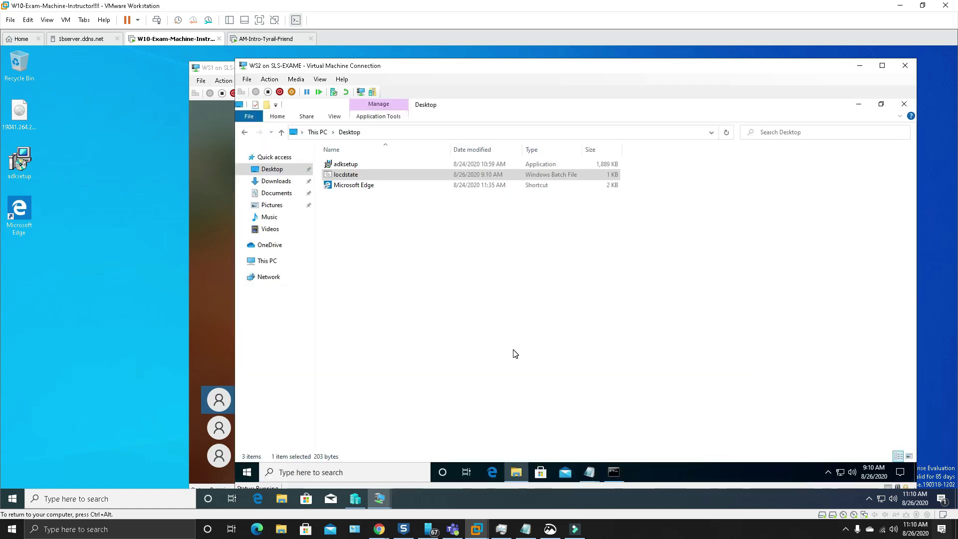
Step: Bring the locdstate script up in Notepad and select its cd line
click(345, 175)
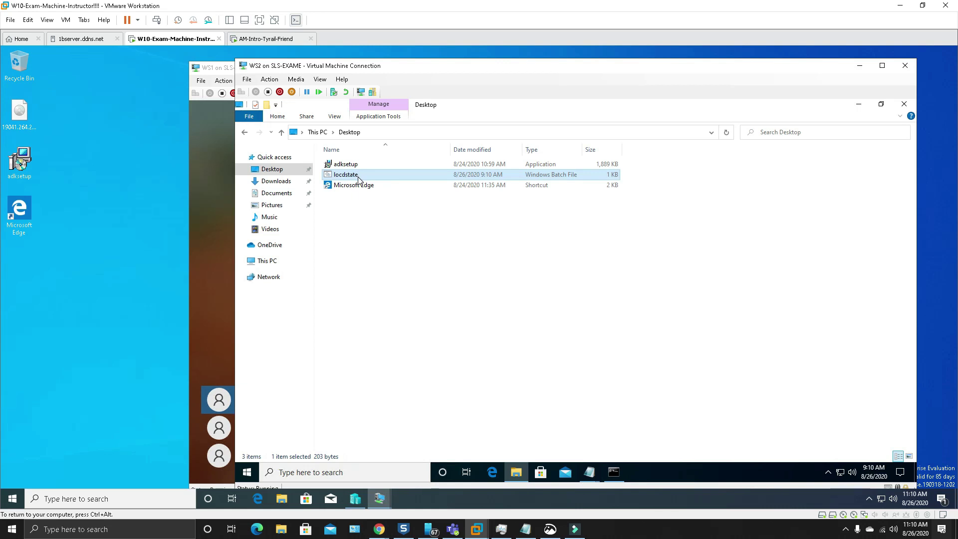
click(590, 473)
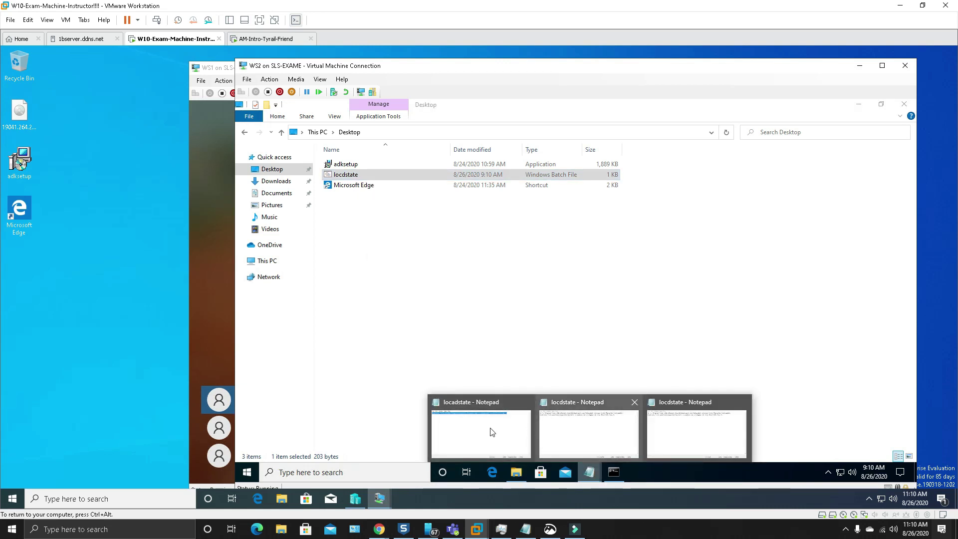
click(678, 433)
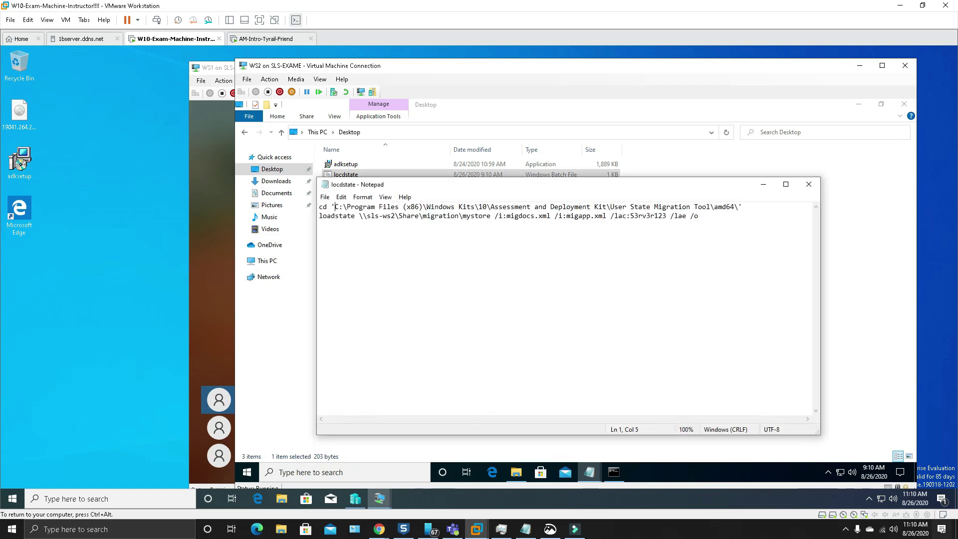
drag(748, 207, 303, 209)
key(super+c)
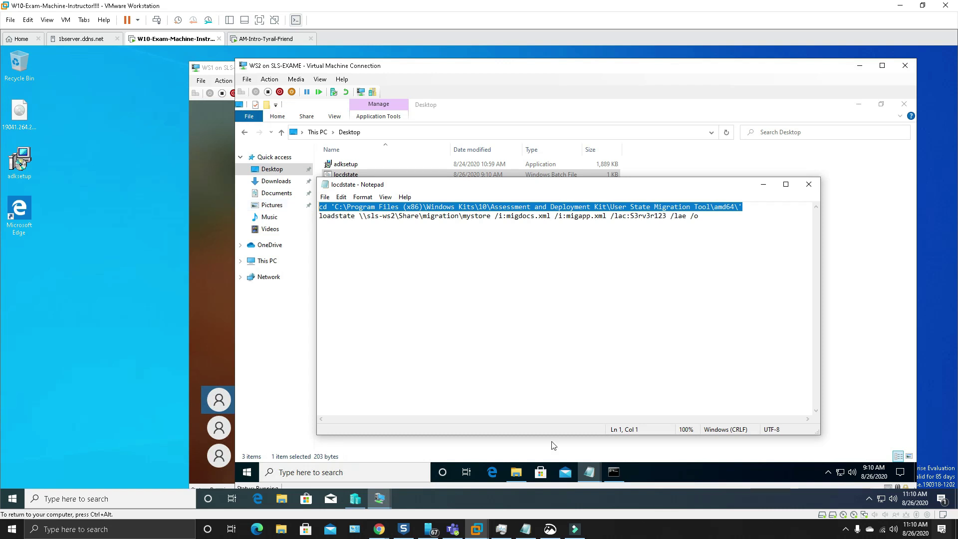
Step: Paste the copied cd line into the administrator Command Prompt and run it
click(618, 477)
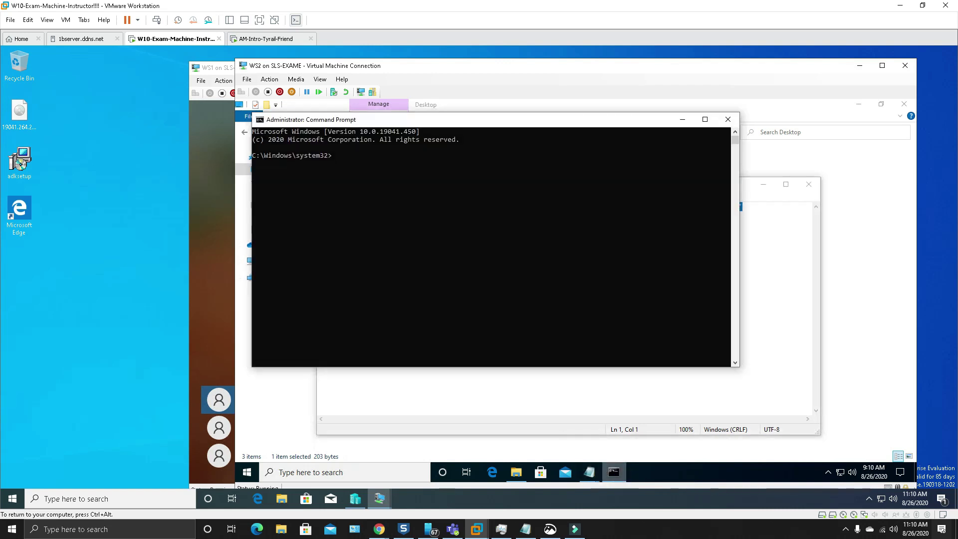
right_click(362, 171)
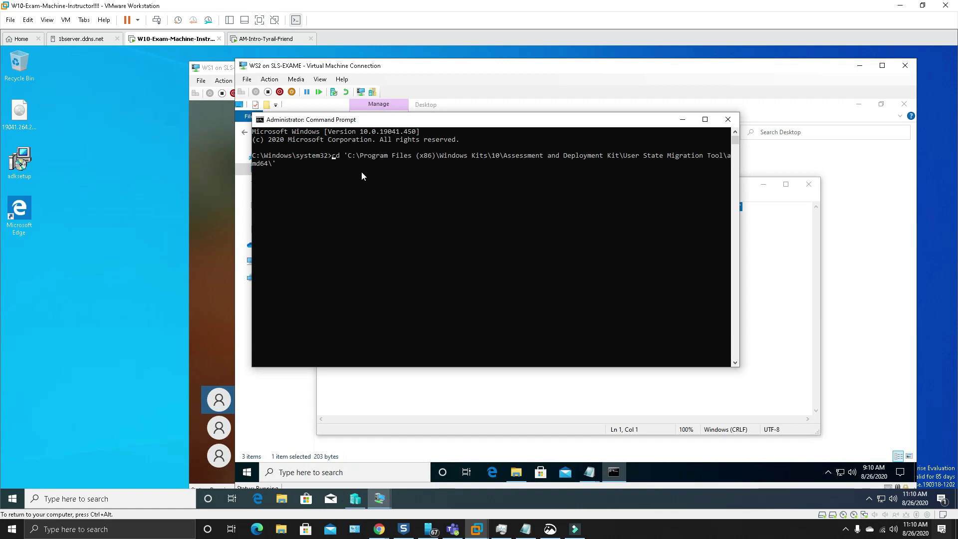
key(Return)
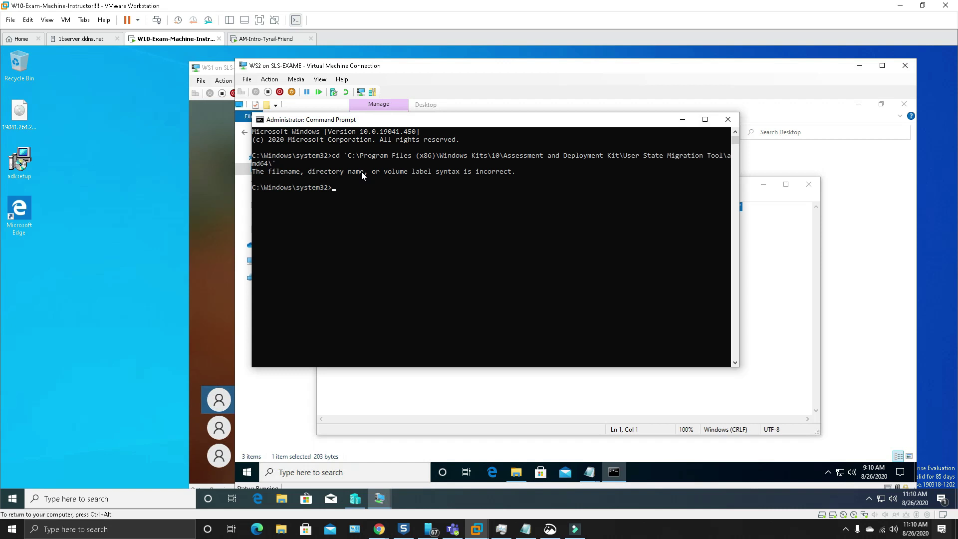
Step: Rerun the cd command with its path quotes changed to double quotes
key(Up)
key(BackSpace)
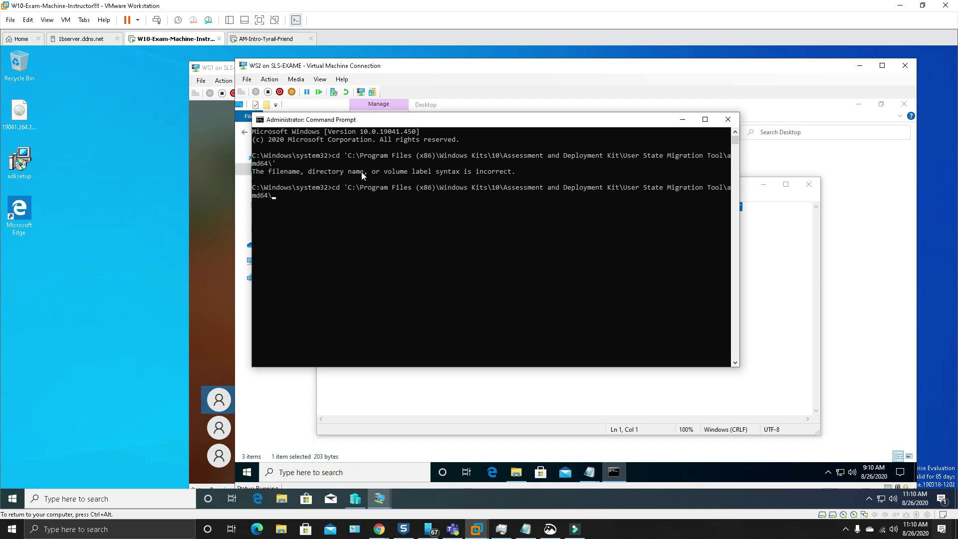
text(")
key(Home)
key(BackSpace)
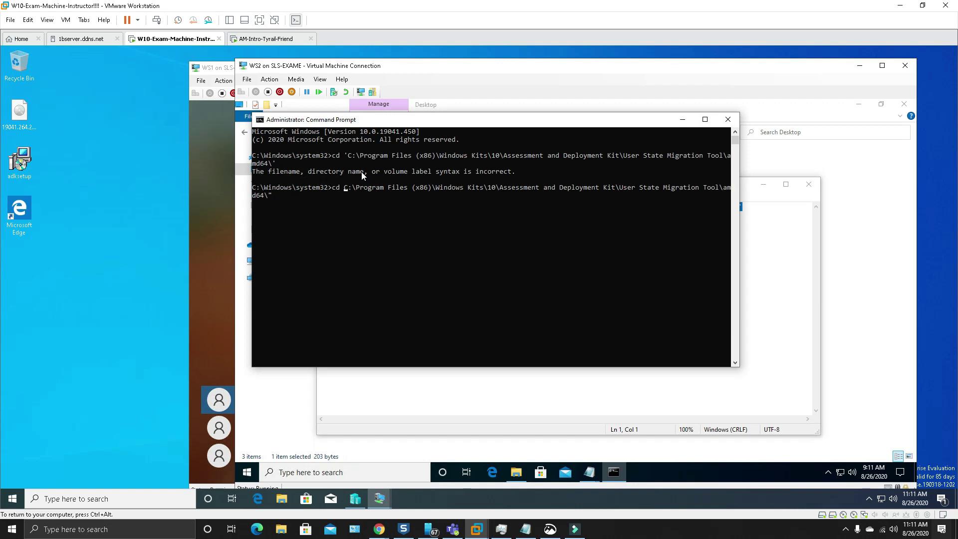
text(')
key(BackSpace)
text(")
key(Return)
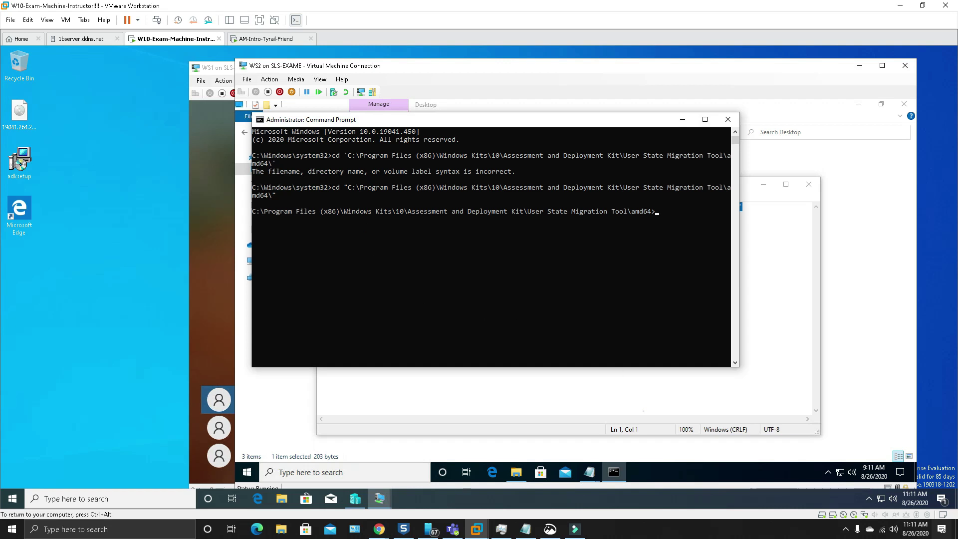
click(644, 412)
Step: Copy the loadstate line from Notepad into the Command Prompt and widen the console window
drag(699, 216, 318, 216)
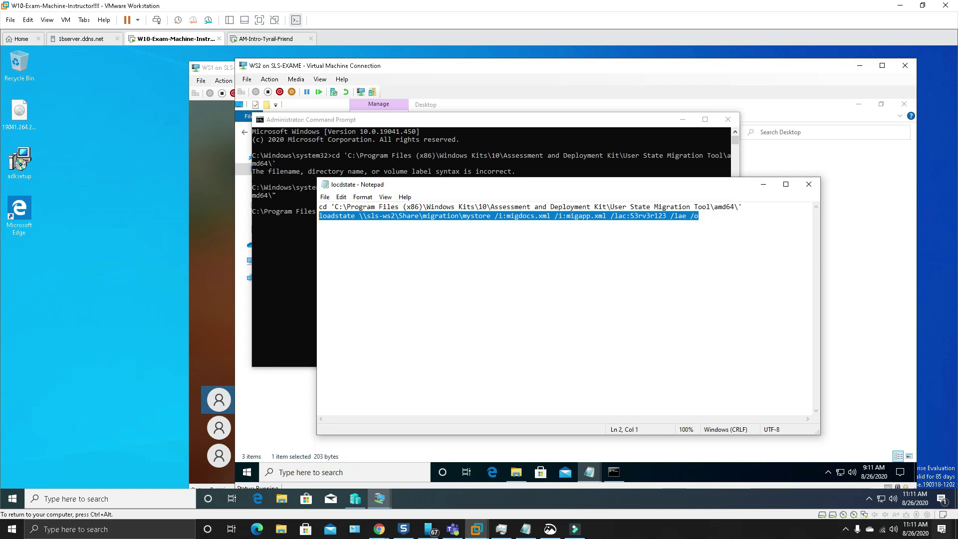
right_click(353, 219)
click(384, 251)
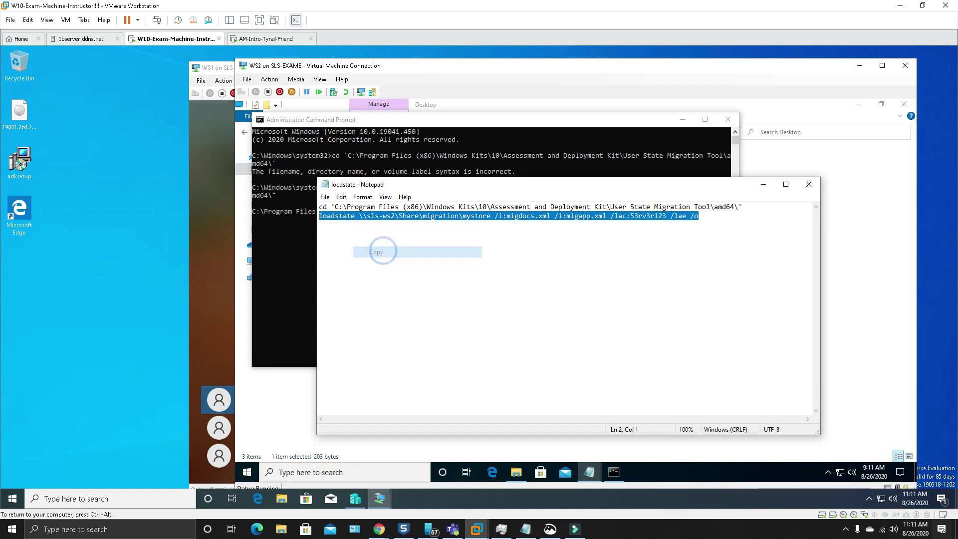
click(309, 246)
right_click(671, 208)
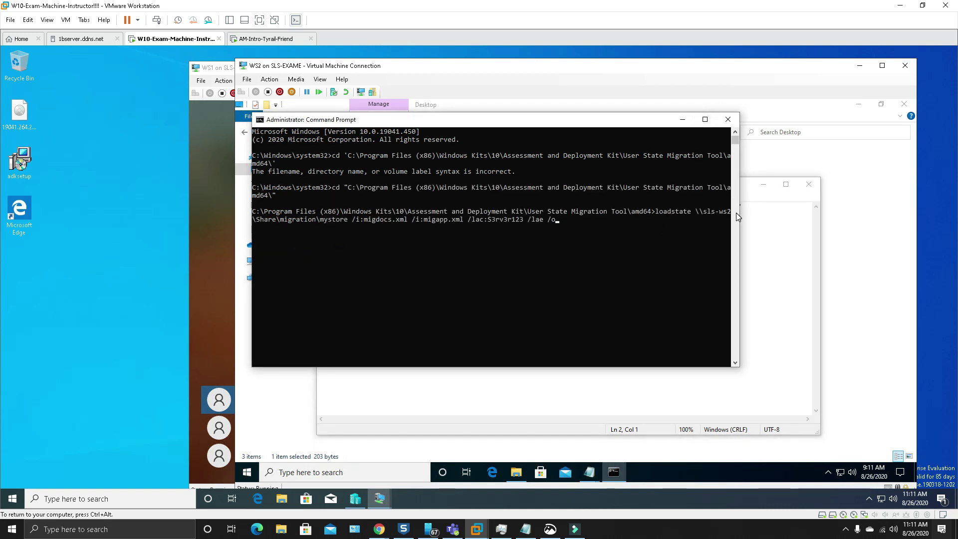
key(Return)
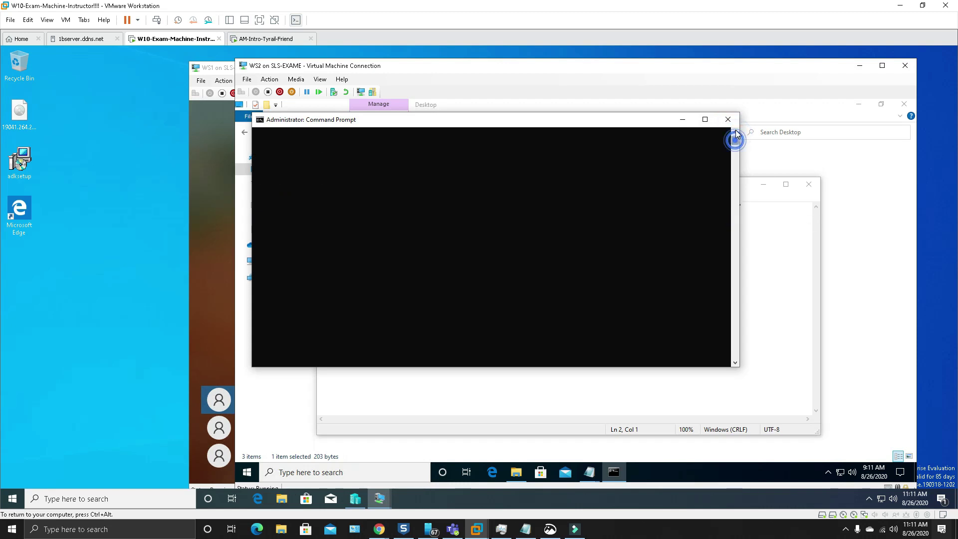
scroll(736, 139, up, 10)
drag(738, 229, 920, 217)
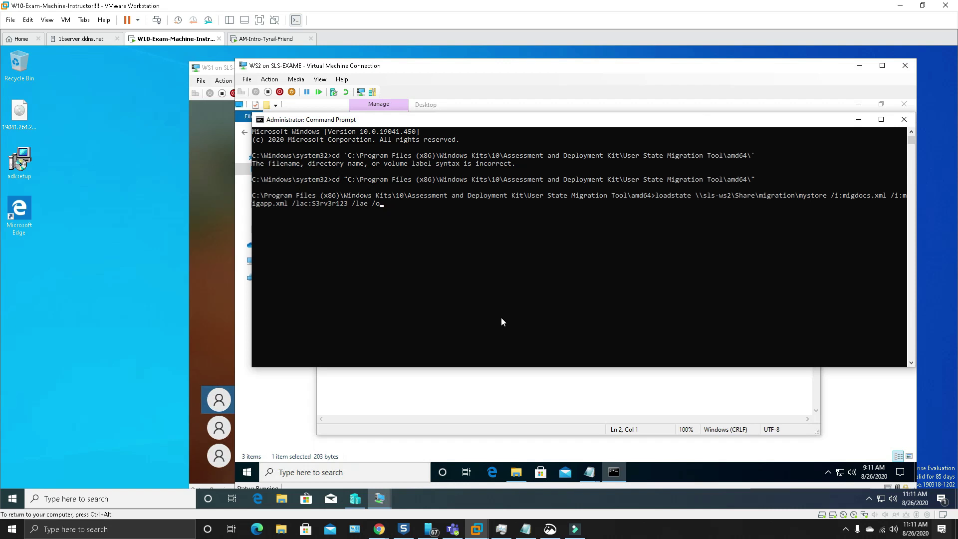
Step: Run loadstate, and after it fails, retry with /o moved before /lac
key(Return)
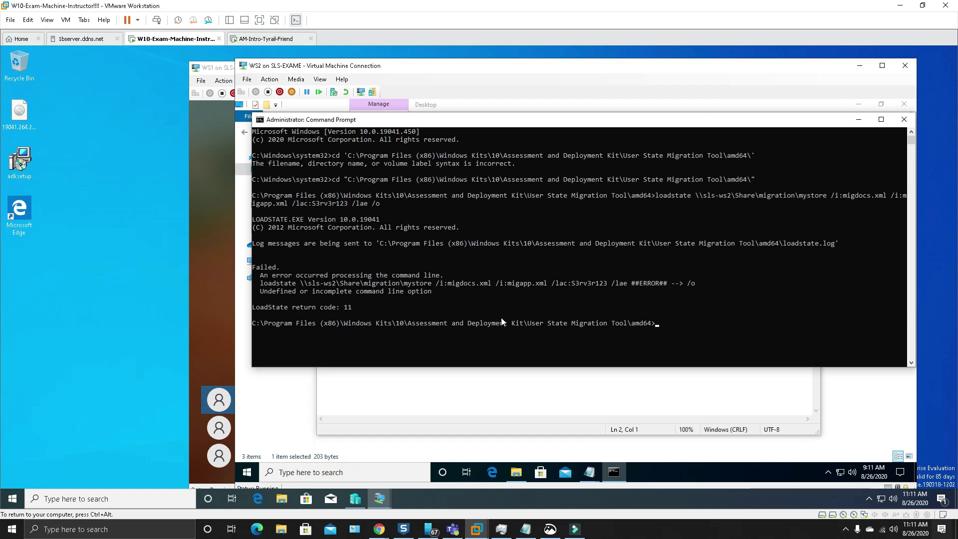
key(Up)
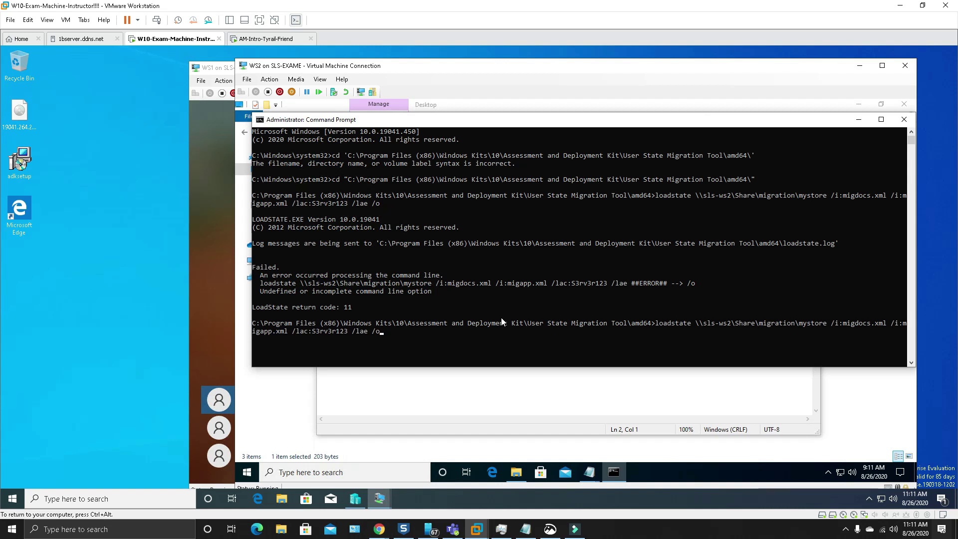
key(BackSpace)
key(BackSpace)
key(BackSpace)
key(BackSpace)
key(Left)
text(/o)
key(Return)
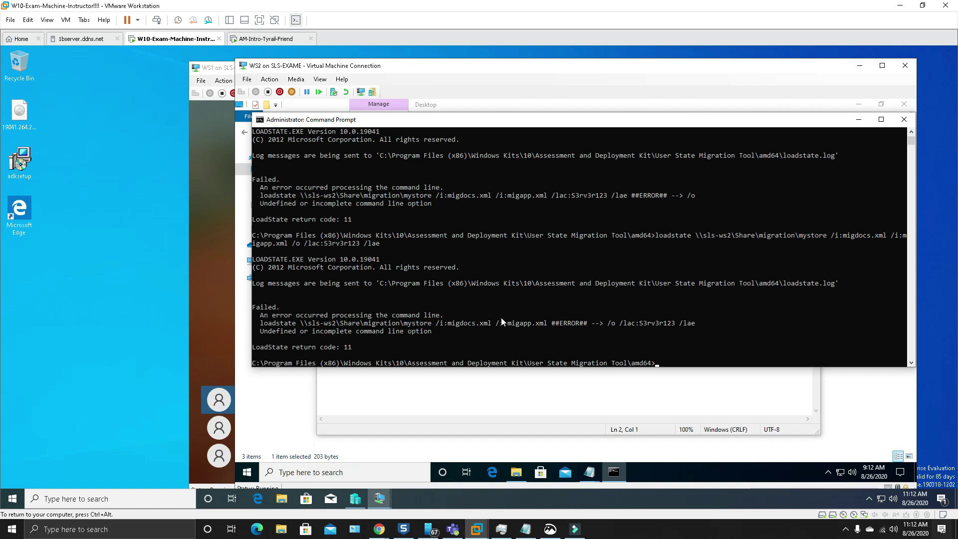
Step: Delete the /o option and launch loadstate once more
key(Up)
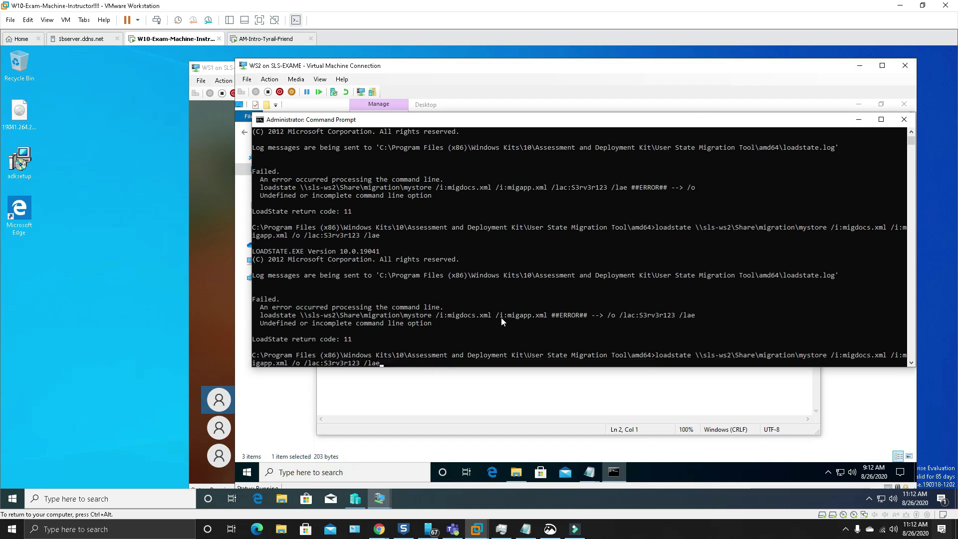
key(Left)
key(BackSpace)
key(BackSpace)
key(BackSpace)
key(Return)
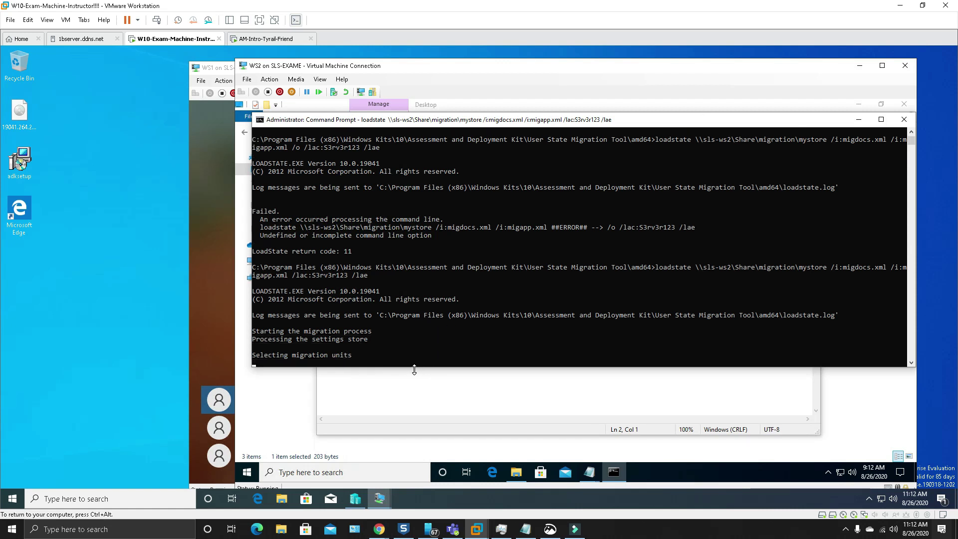
Step: Make the Command Prompt taller to follow loadstate until it ends with return code 61
drag(415, 370, 409, 419)
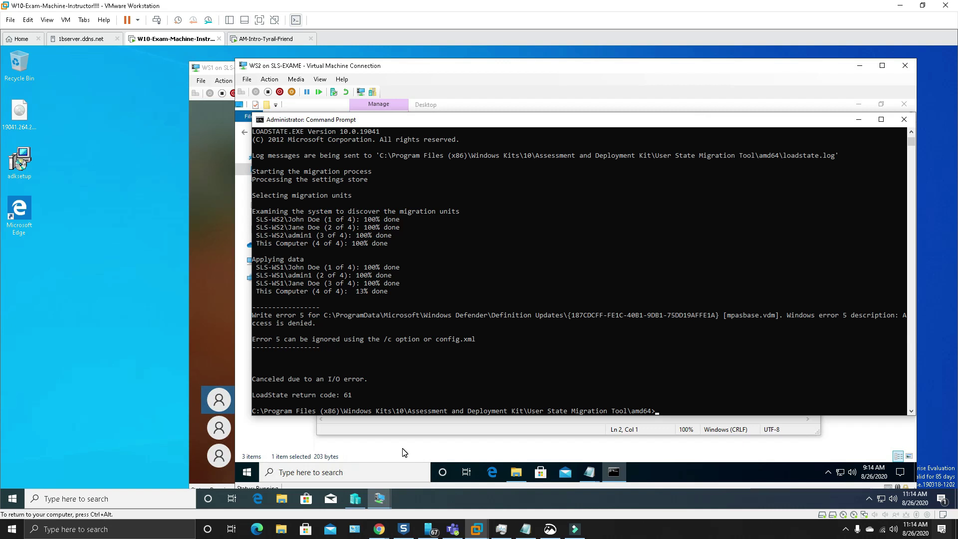
Step: Rerun the last loadstate command with /c, then close the window after it reports Success
key(Up)
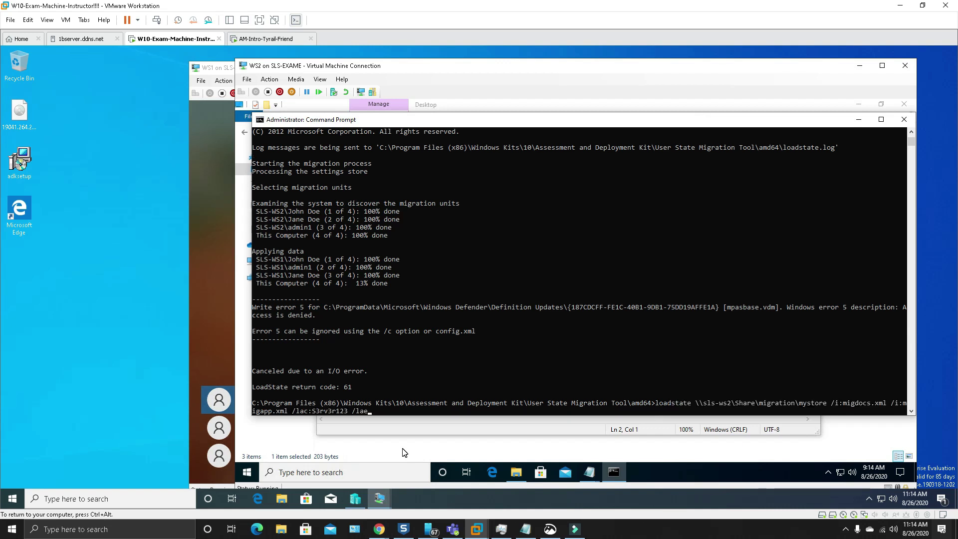
text(/c)
key(Return)
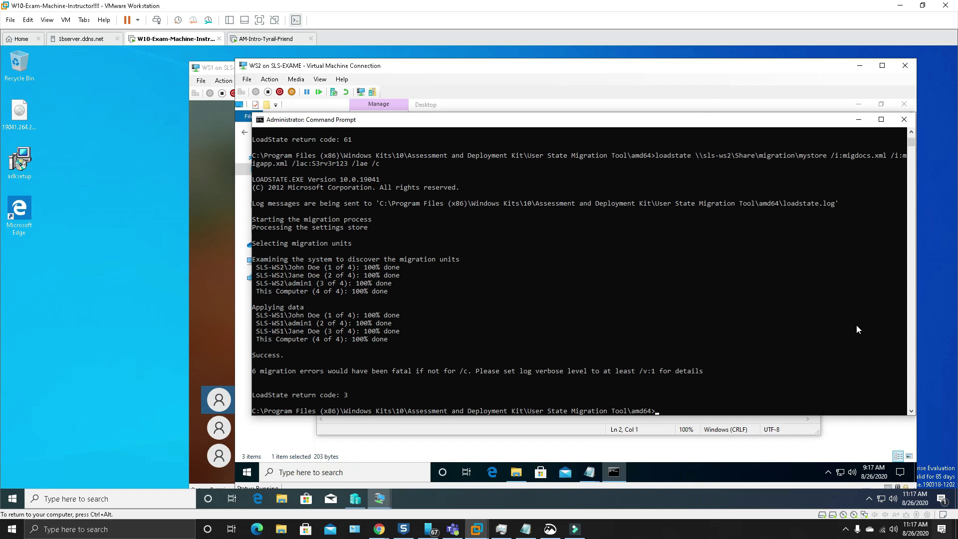
click(902, 122)
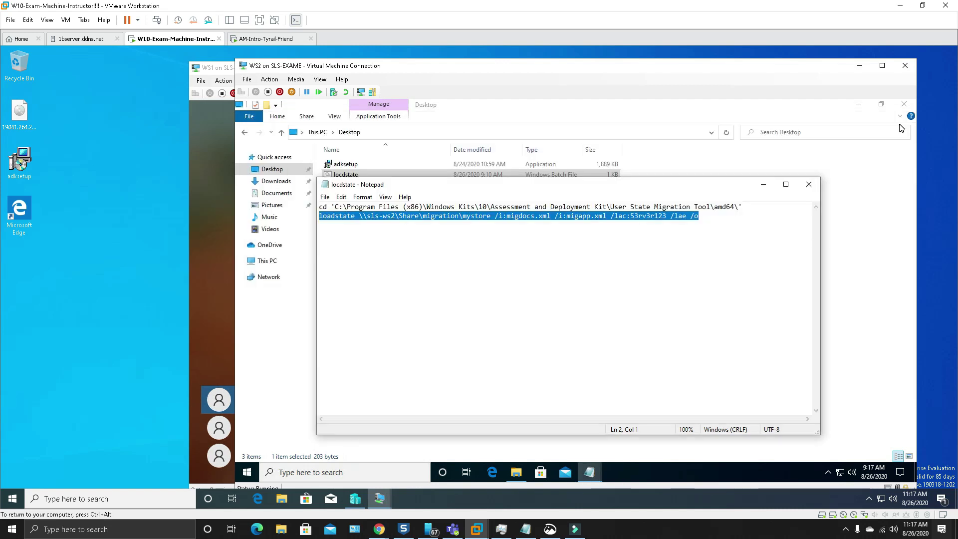
Step: Change the loadstate line's final switch from /o to /c and save locdstate.bat
click(725, 223)
key(BackSpace)
text(c)
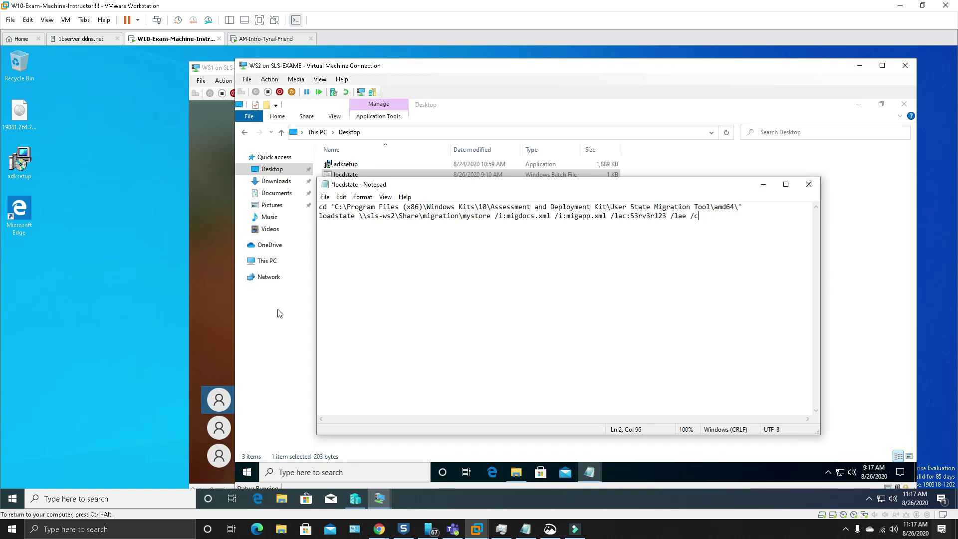
click(323, 198)
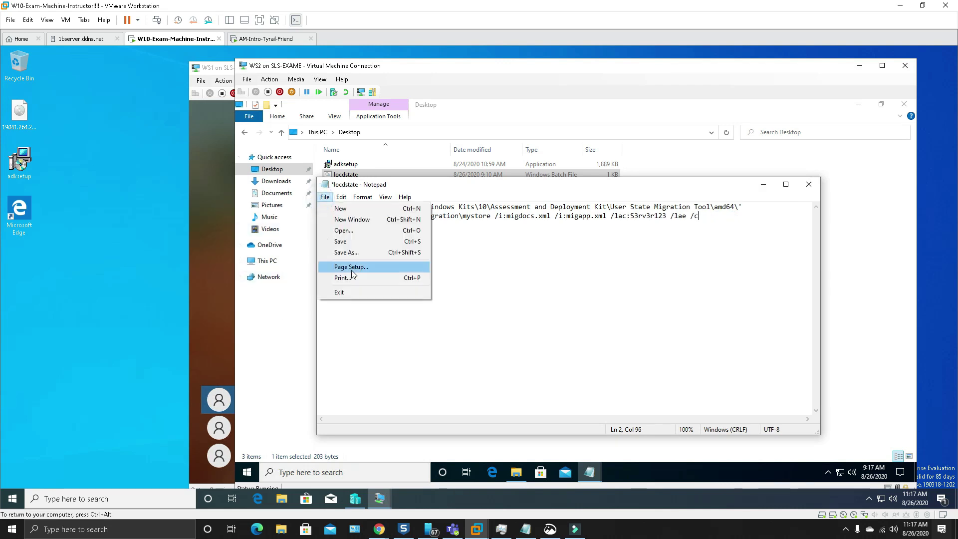
click(342, 241)
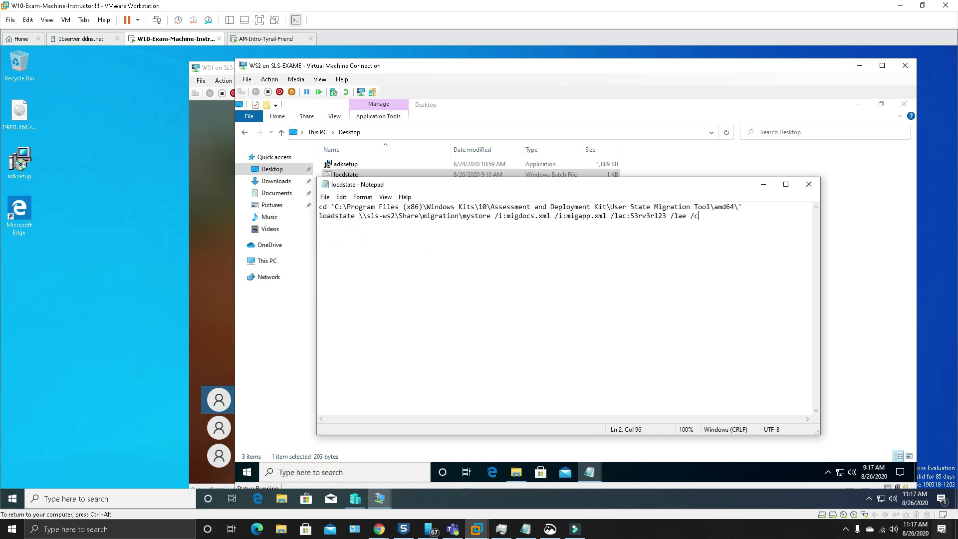
click(712, 221)
click(323, 198)
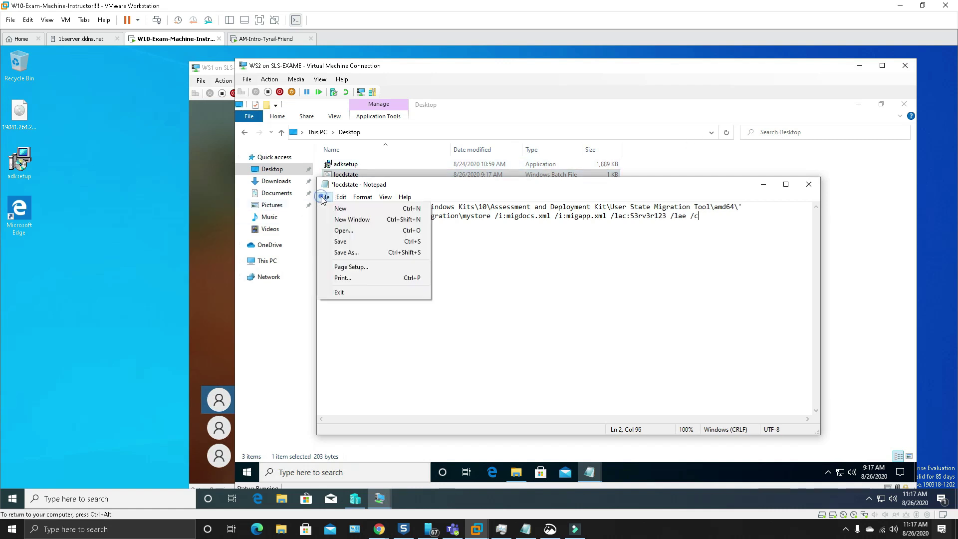
click(341, 241)
click(356, 174)
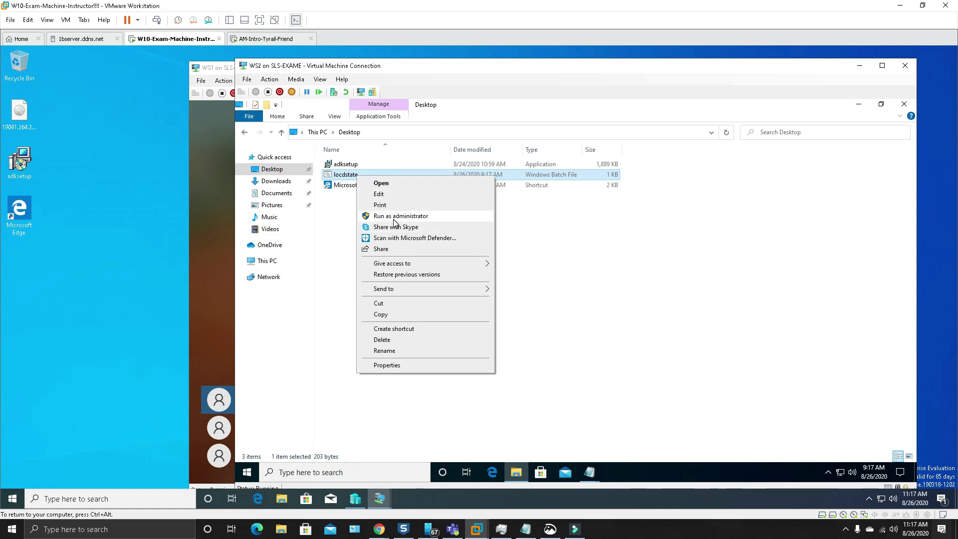
Step: Run locdstate.bat as administrator twice, approving the elevation prompt each time
click(392, 216)
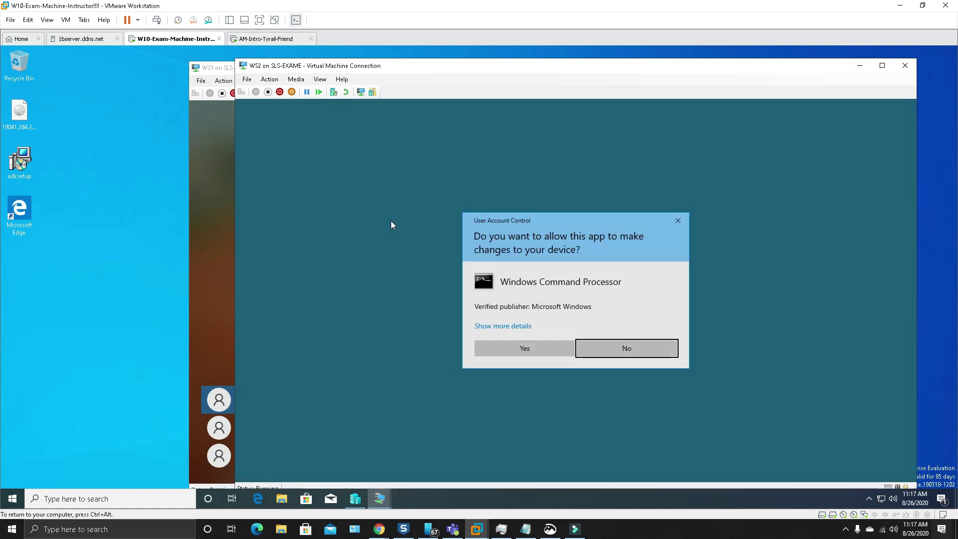
click(499, 346)
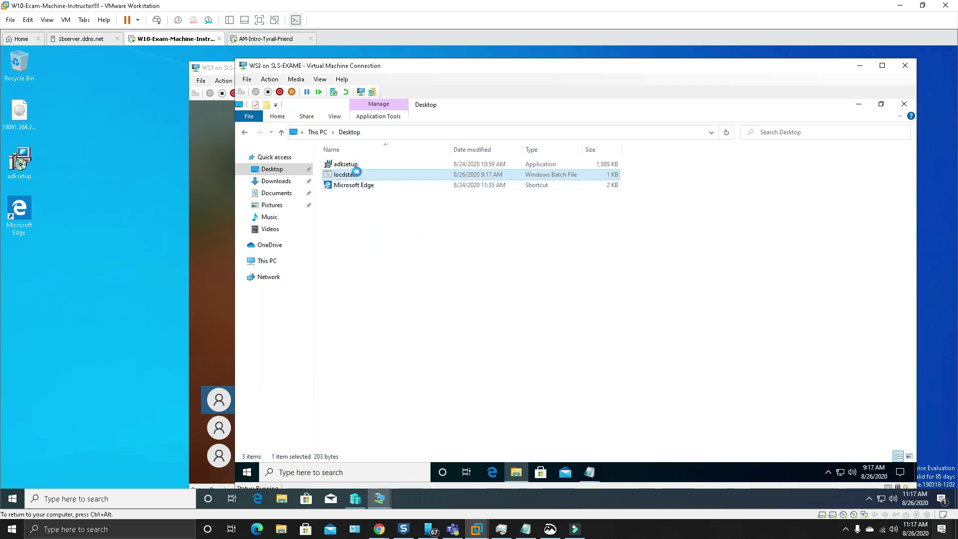
right_click(358, 175)
click(406, 213)
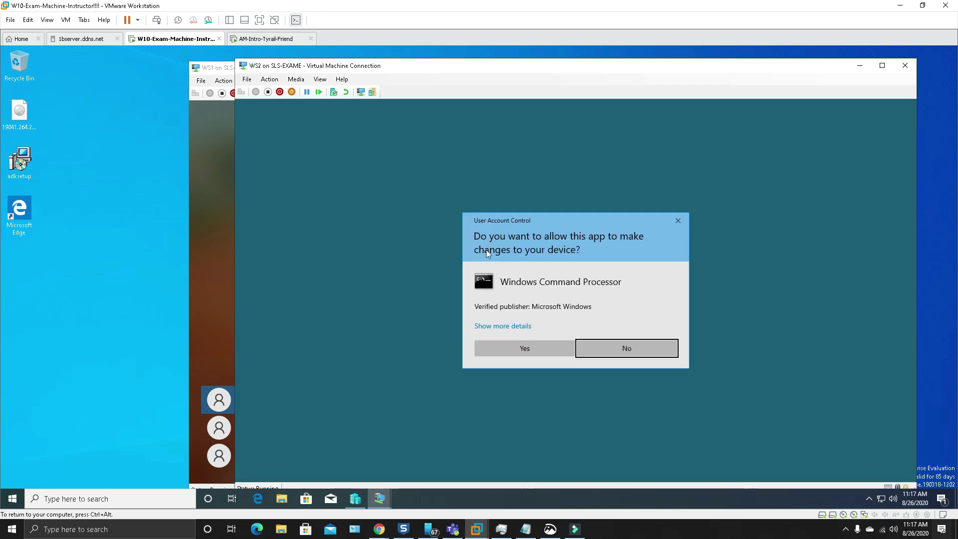
click(521, 346)
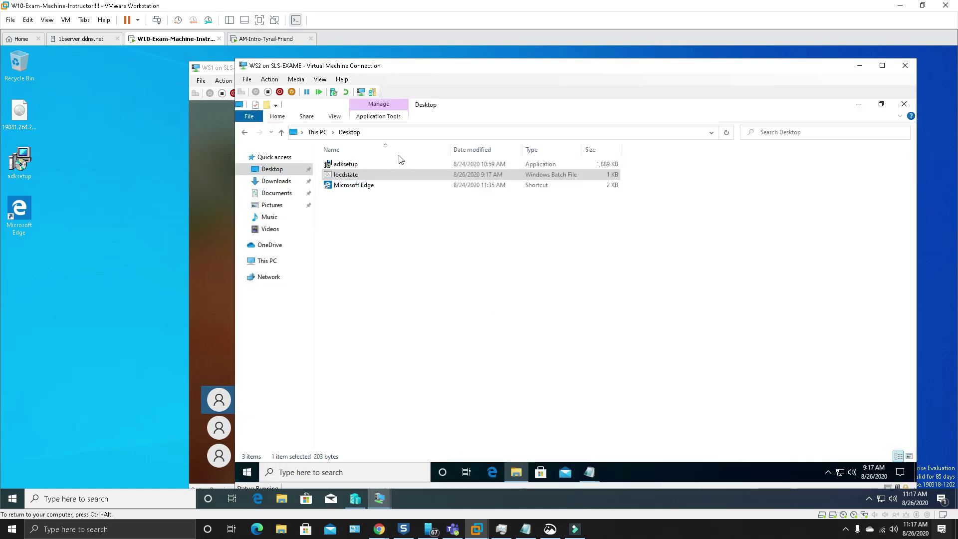
Step: Edit locdstate.bat, replacing the single quotes around the first line's cd path with double quotes
right_click(400, 178)
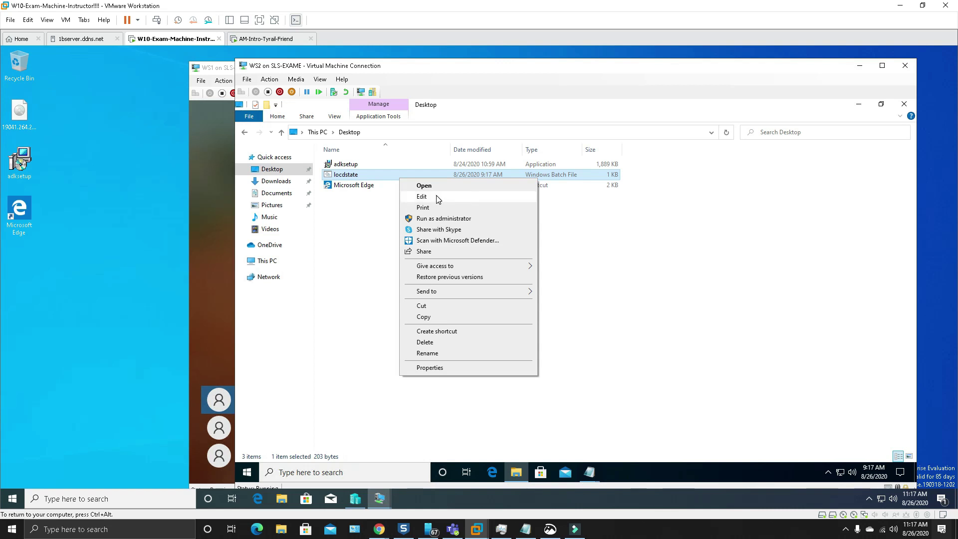
click(428, 196)
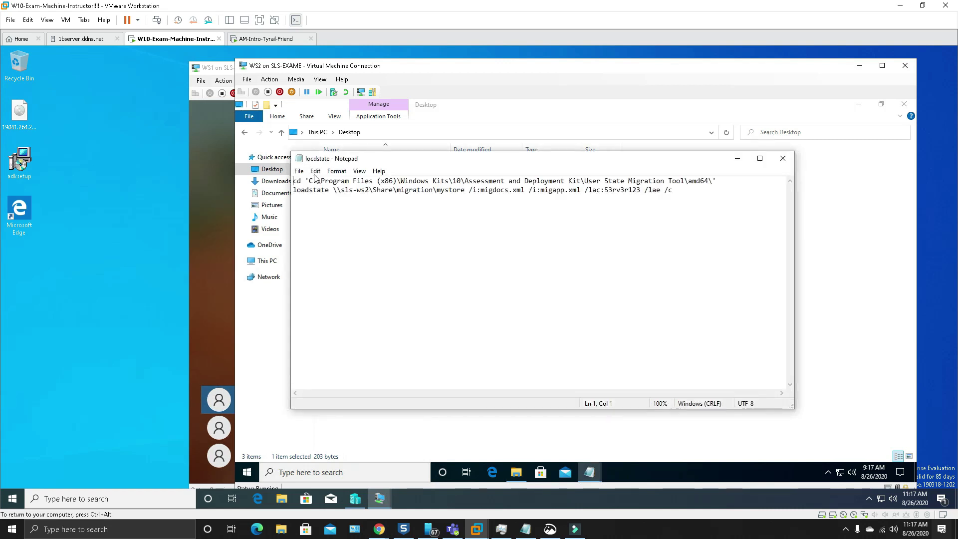
click(309, 181)
key(BackSpace)
text(")
click(717, 181)
text(")
key(BackSpace)
click(669, 181)
click(294, 181)
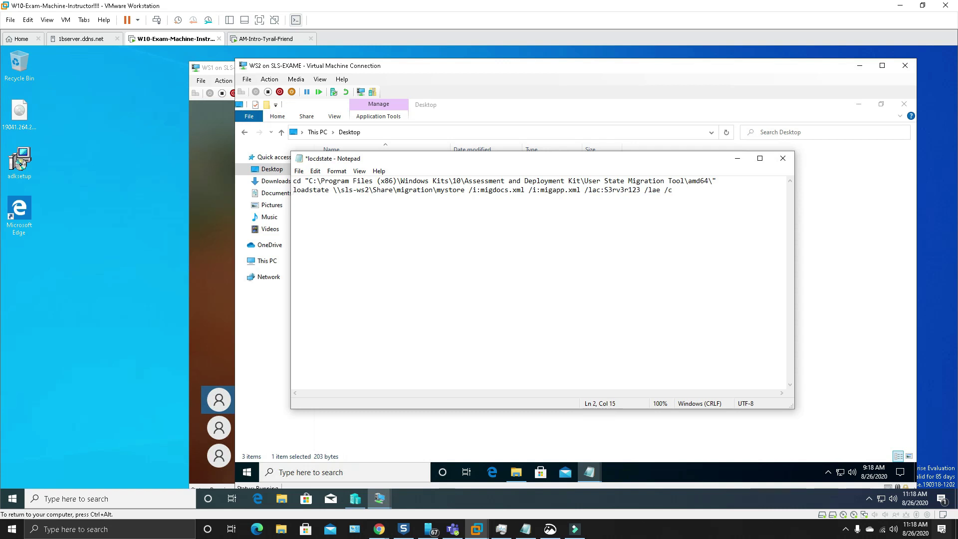
key(Right)
key(Right)
key(Right)
key(Right)
key(Right)
key(Right)
key(Right)
key(Right)
key(Right)
key(Right)
key(Right)
key(Right)
key(Right)
key(Right)
key(Right)
key(Right)
key(Right)
key(Right)
key(Right)
key(Right)
Step: Save the corrected locdstate.bat and minimize Notepad to reveal the Desktop files
click(299, 171)
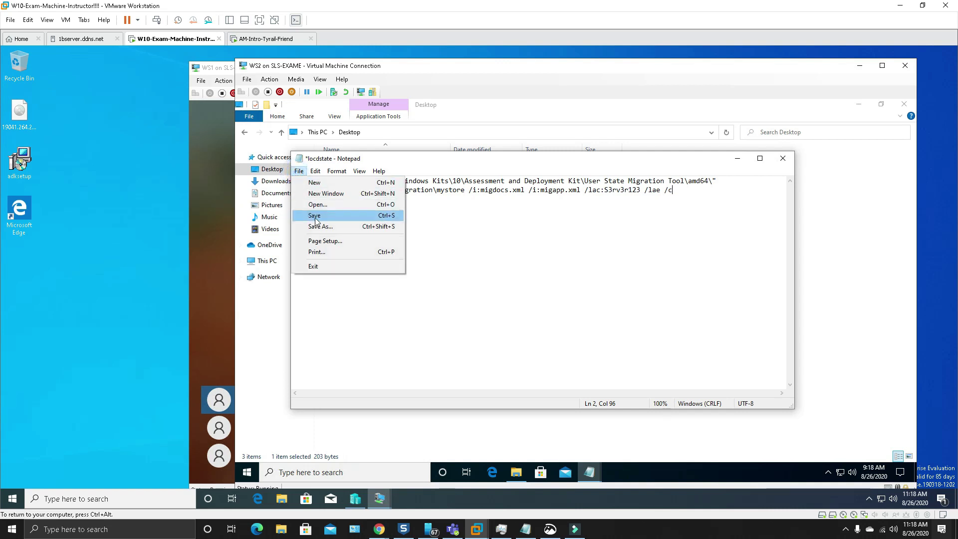
click(313, 263)
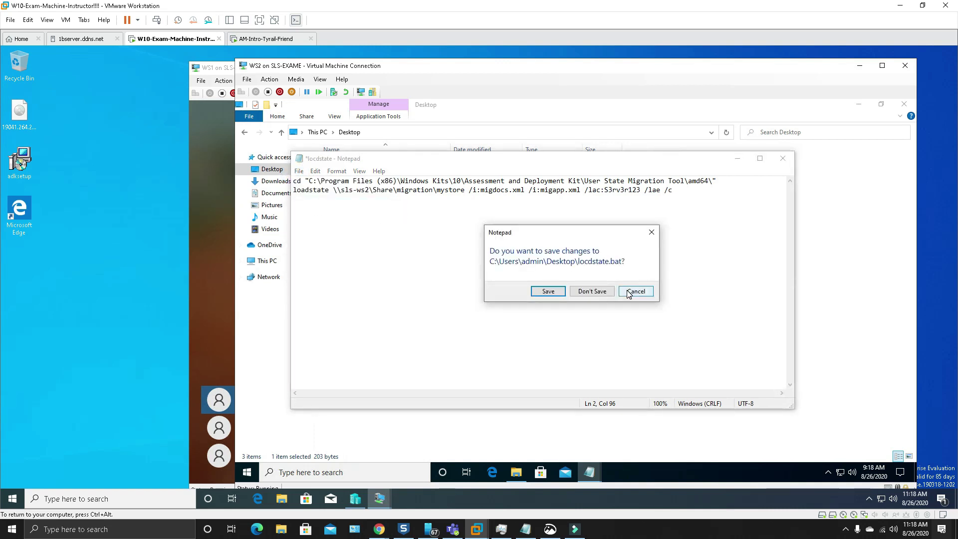
click(630, 290)
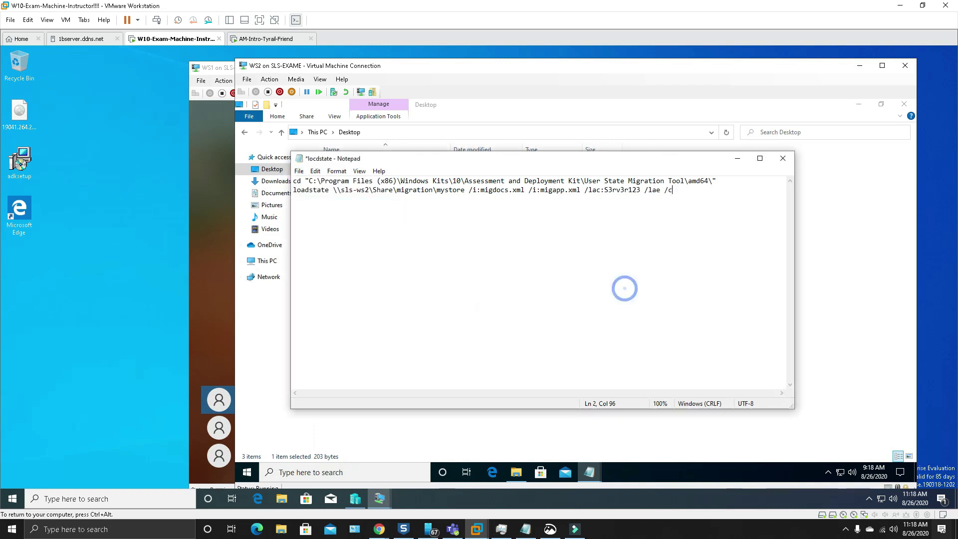
click(297, 172)
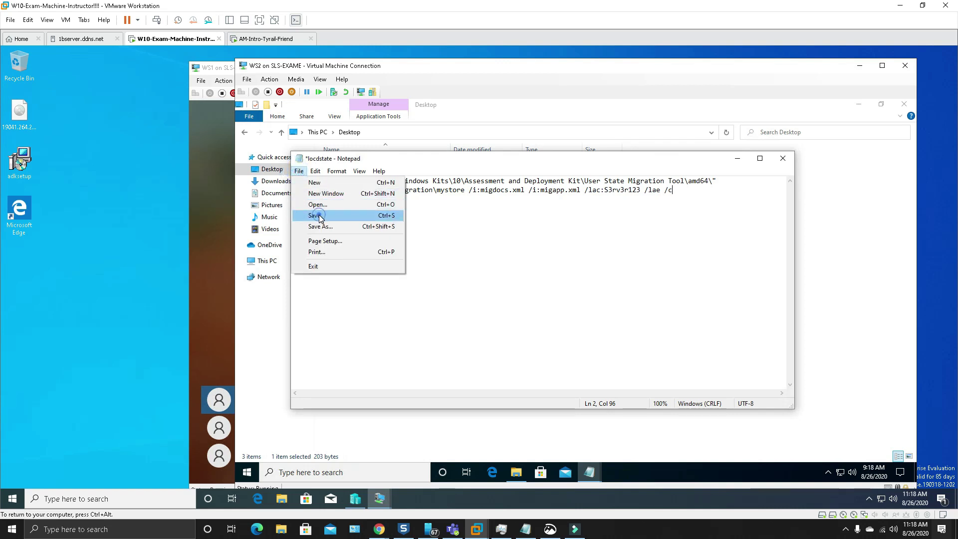
click(487, 194)
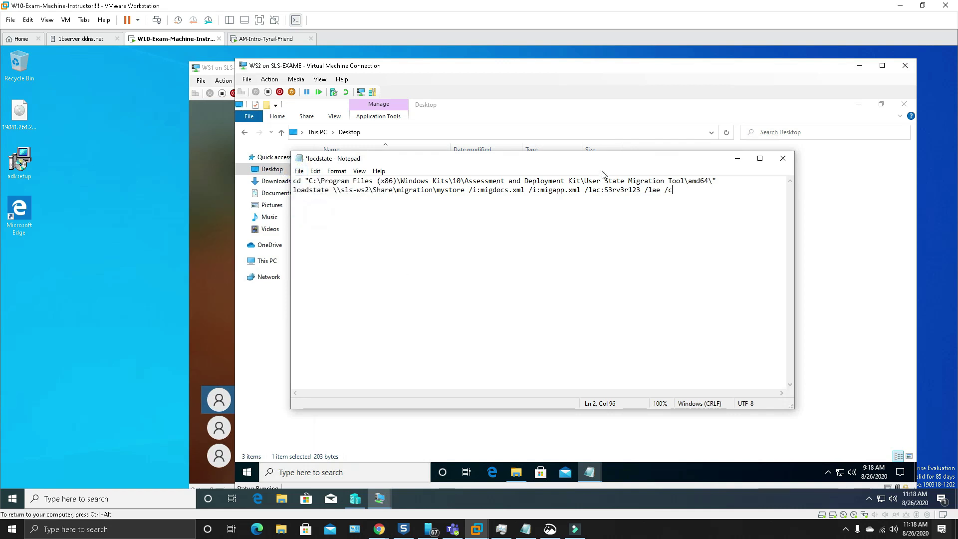
click(737, 159)
right_click(353, 178)
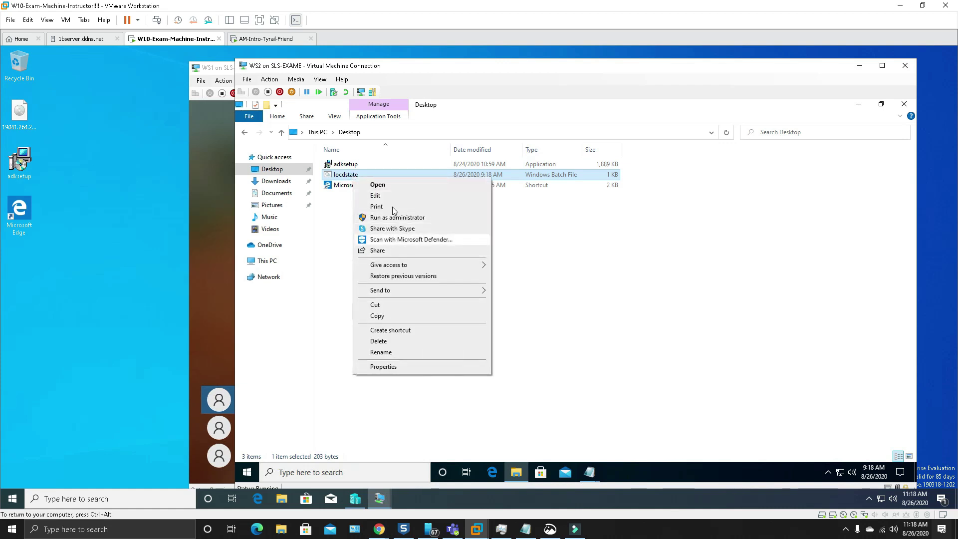
Step: Launch locdstate.bat elevated, approve the UAC prompt, then bring File Explorer back while loadstate runs
click(377, 218)
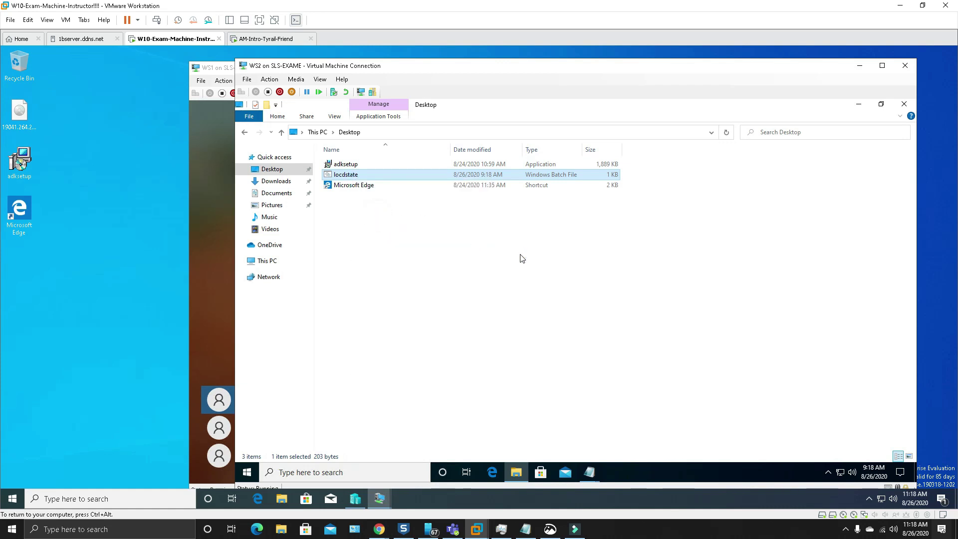
click(532, 344)
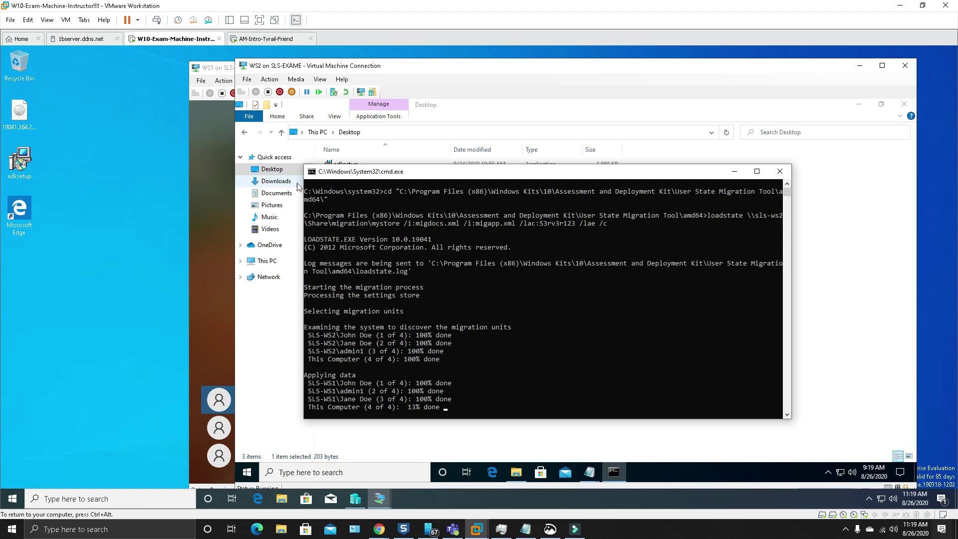
click(275, 263)
click(274, 264)
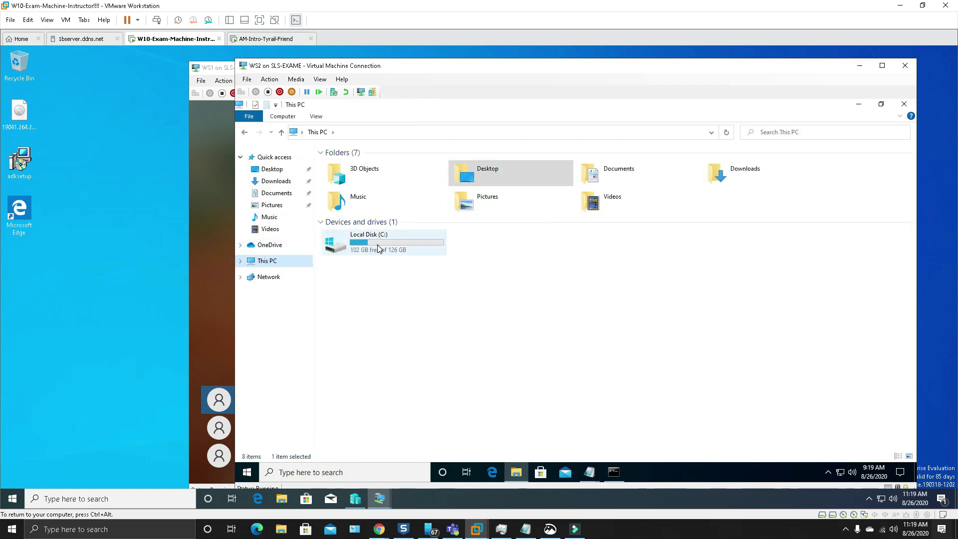
click(378, 247)
double_click(377, 247)
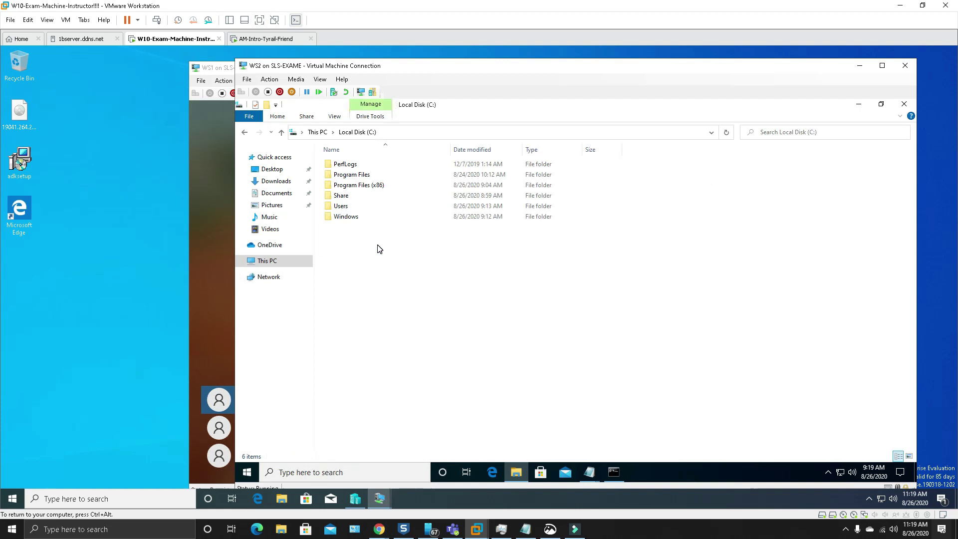
double_click(346, 208)
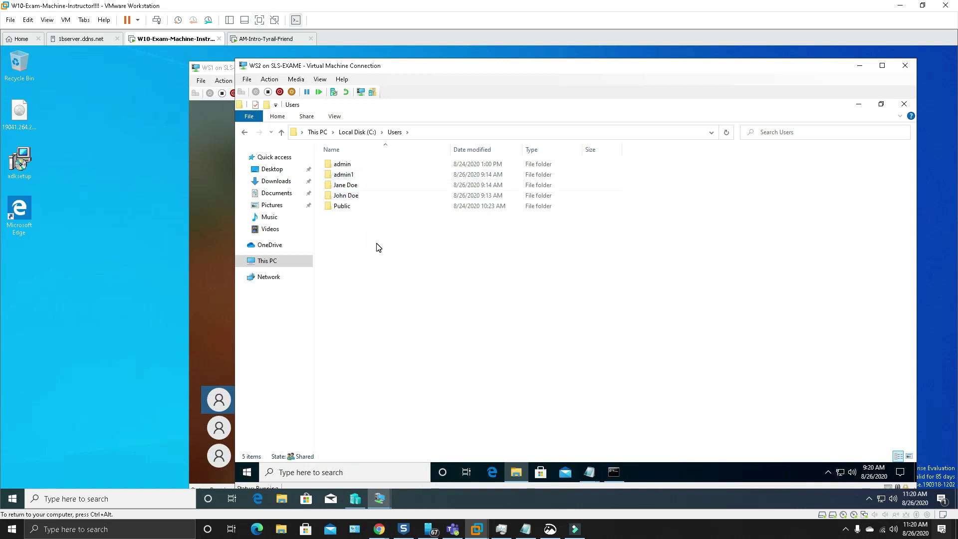
double_click(353, 200)
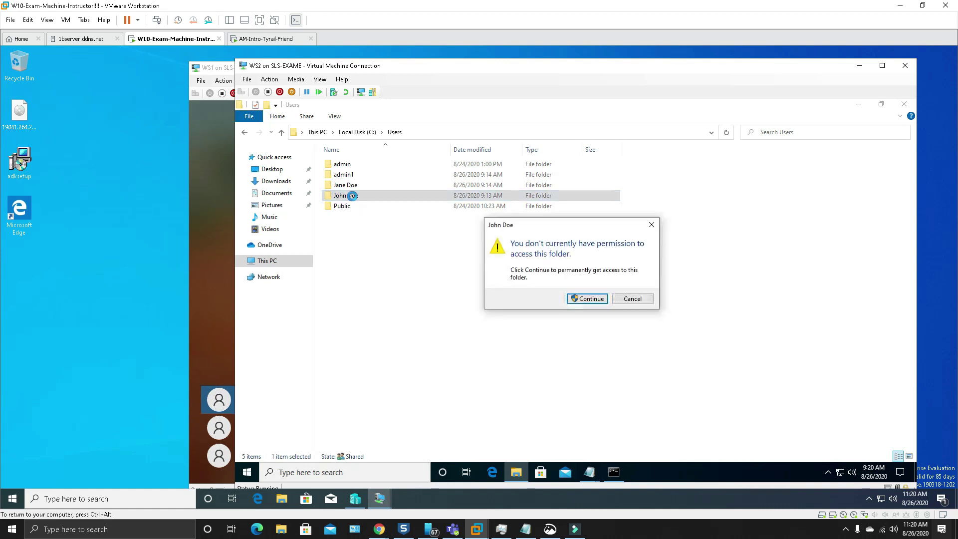
click(588, 298)
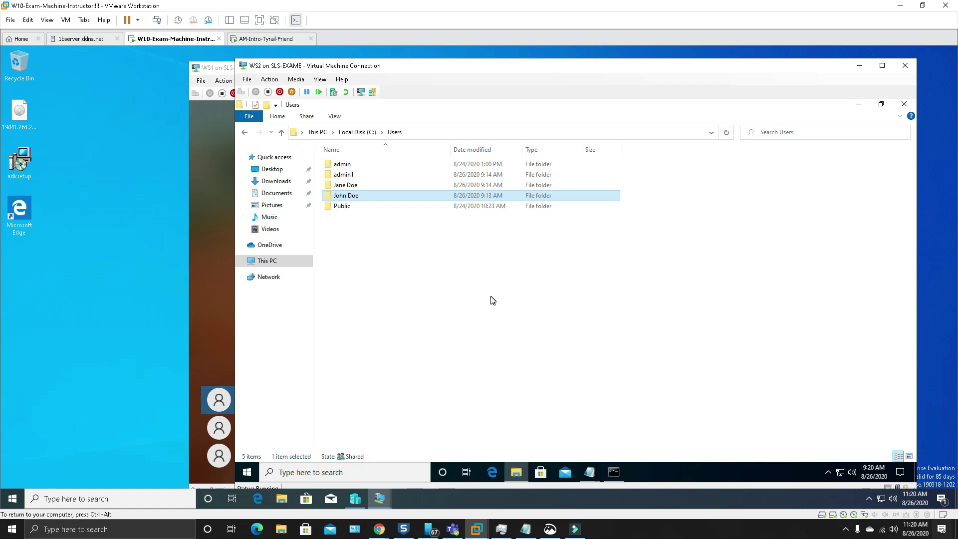
double_click(350, 197)
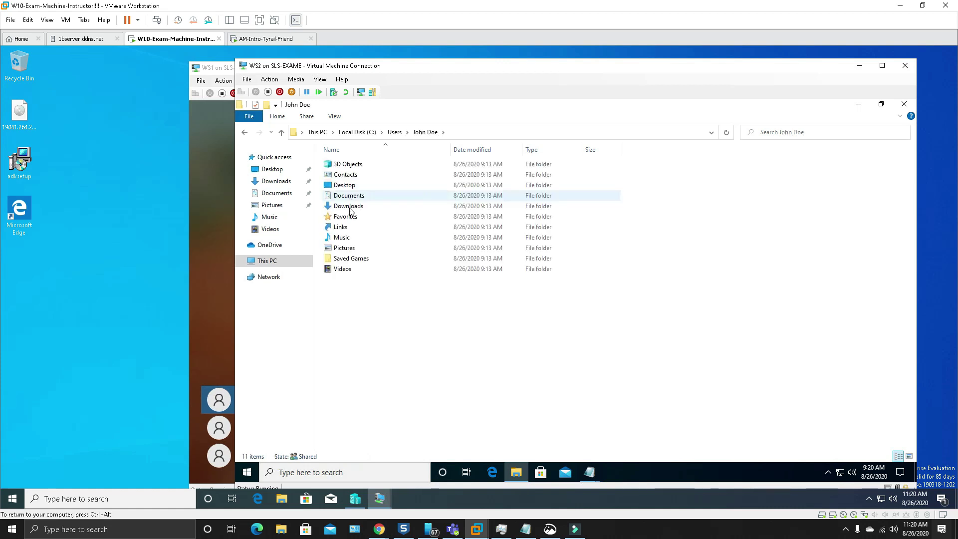
click(351, 199)
double_click(350, 196)
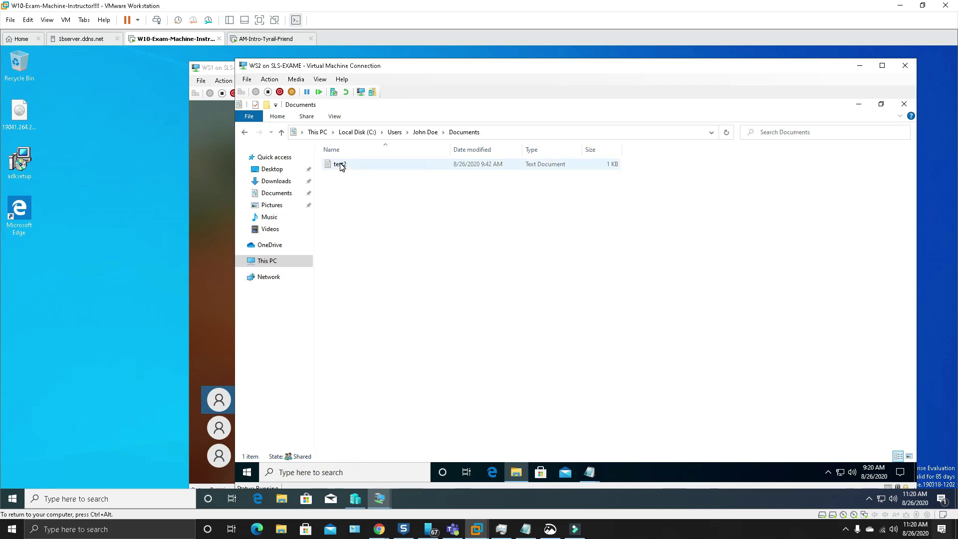
Step: Check New Bitmap Image in John Doe's Pictures folder, then close File Explorer
mouse_move(341, 167)
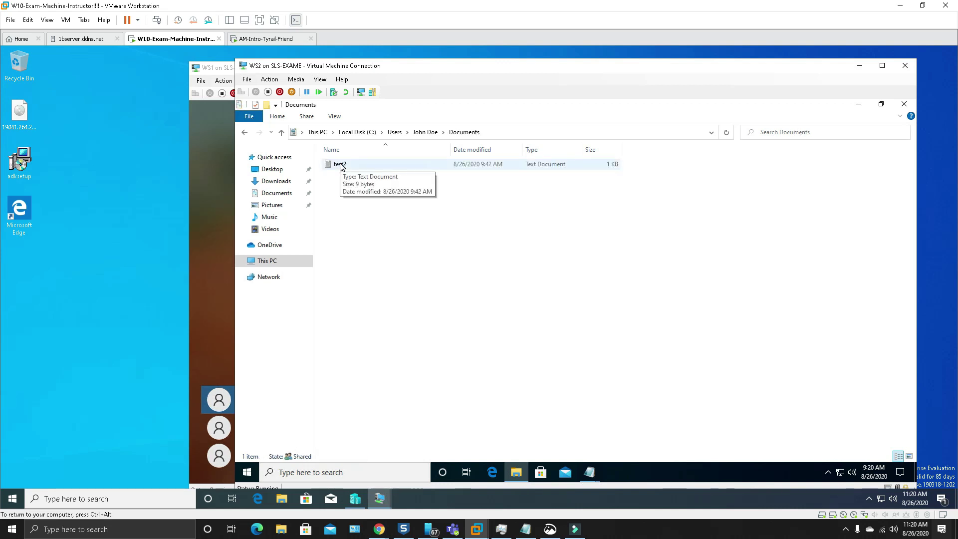
click(241, 133)
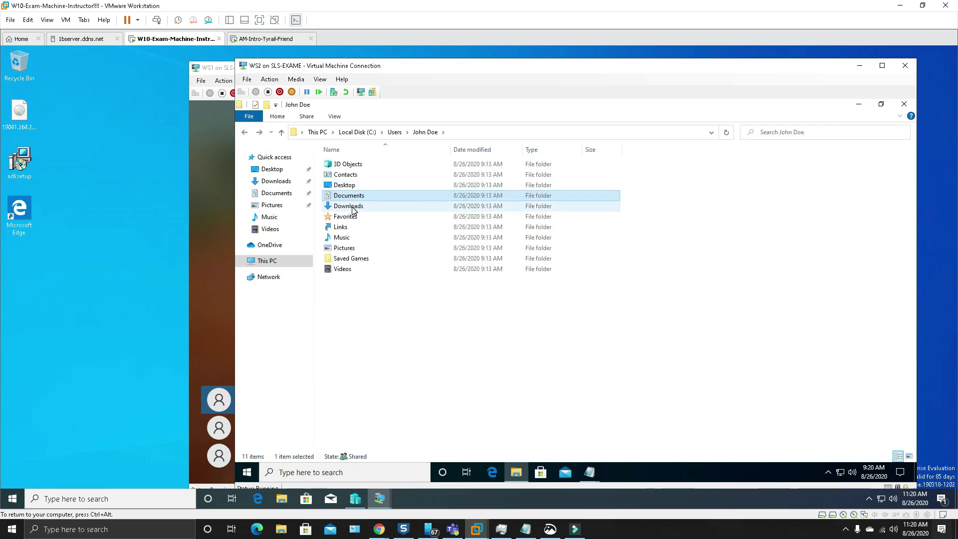
double_click(344, 248)
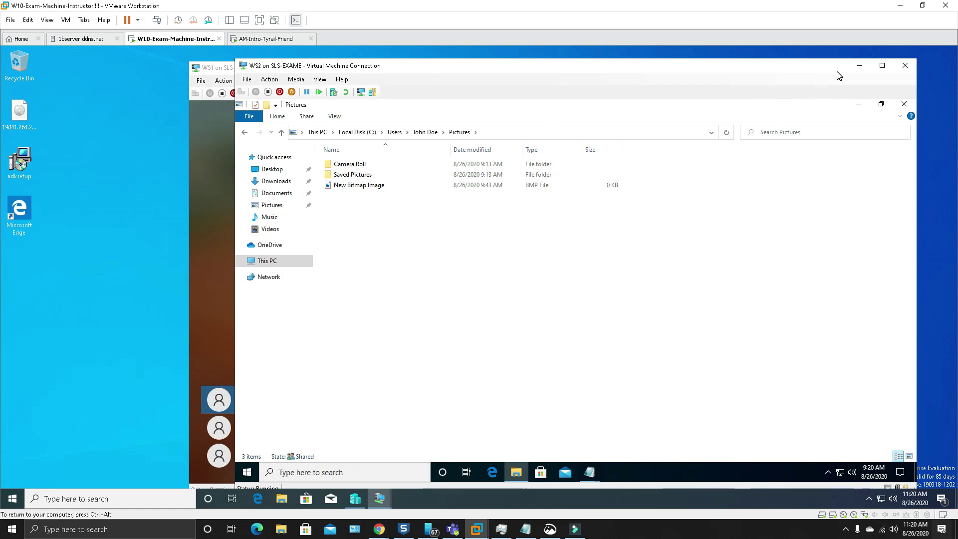
click(905, 104)
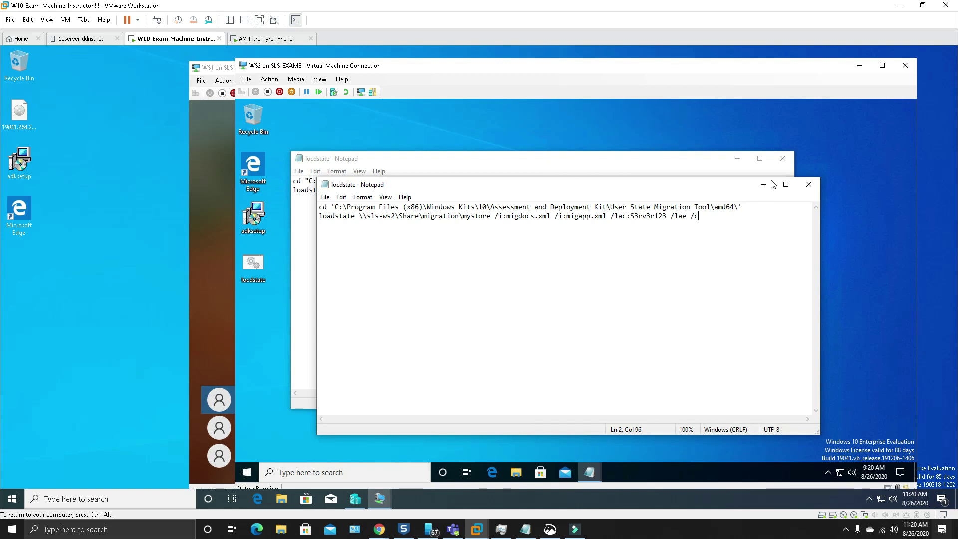
Step: Close both locdstate Notepad windows and sign the admin account out from the Start menu
click(812, 186)
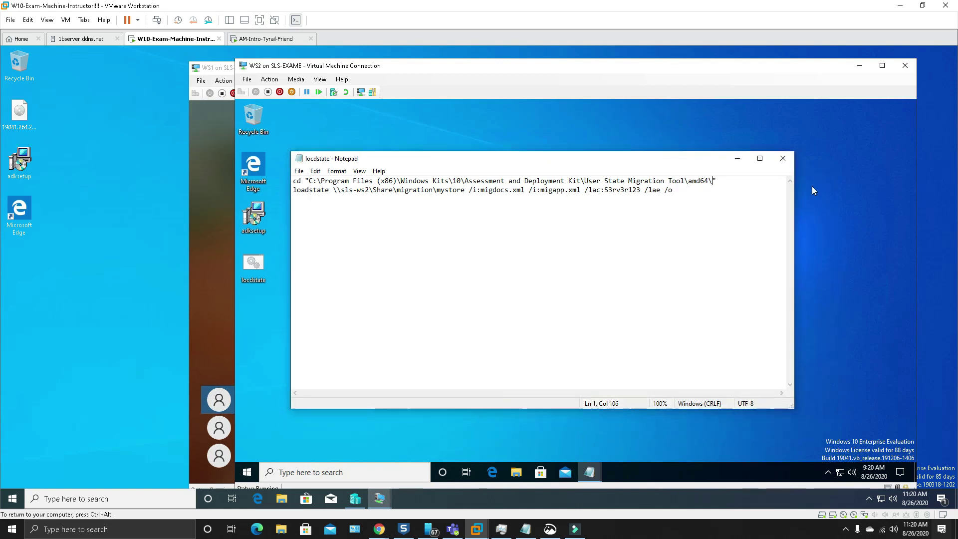
click(784, 159)
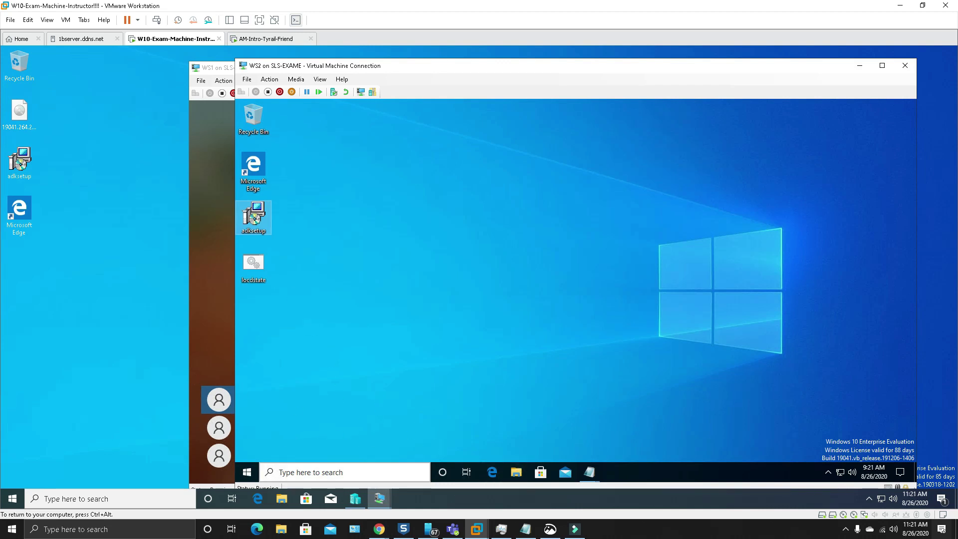
click(248, 473)
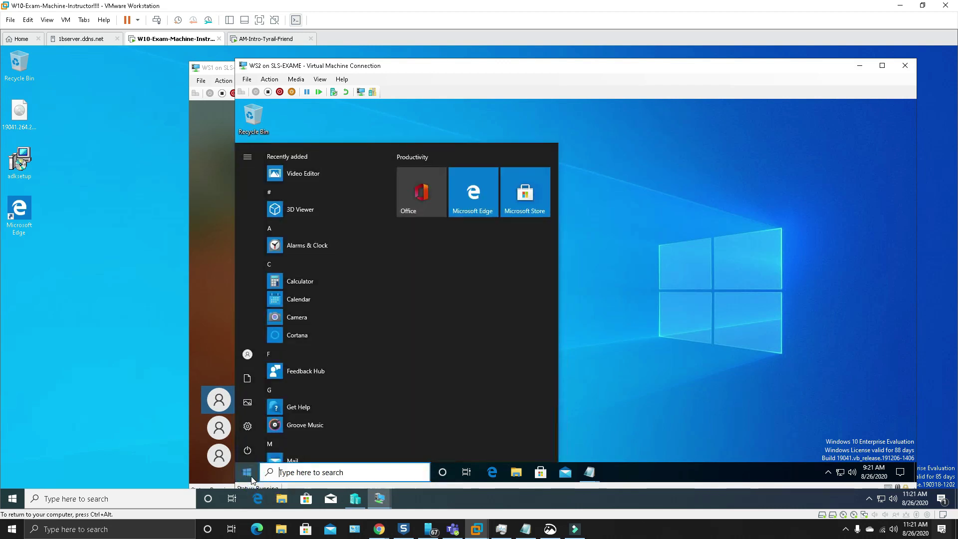
mouse_move(256, 425)
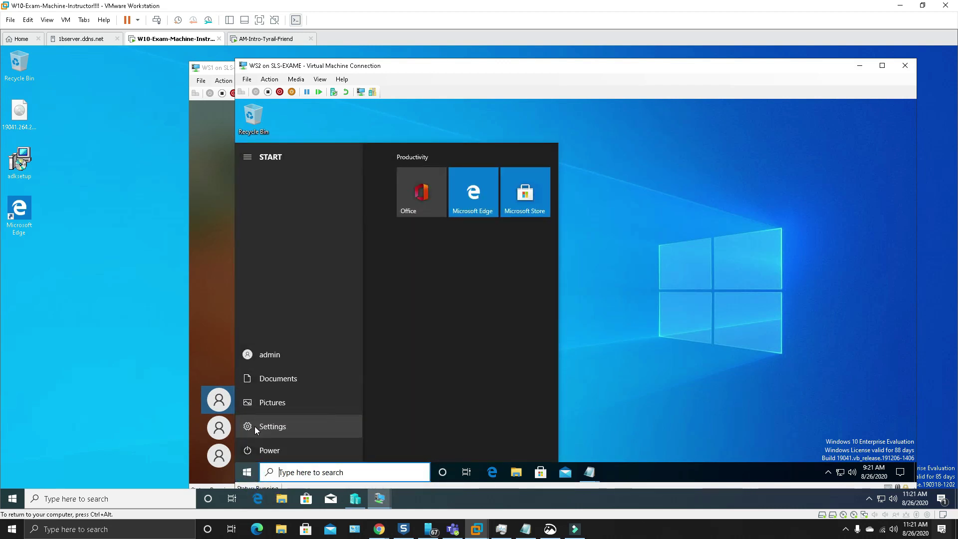
click(279, 355)
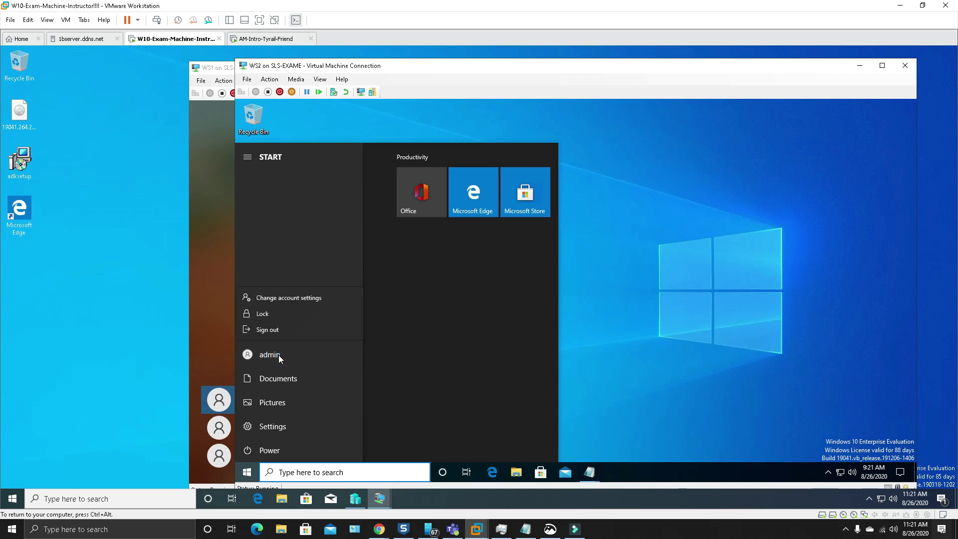
click(279, 356)
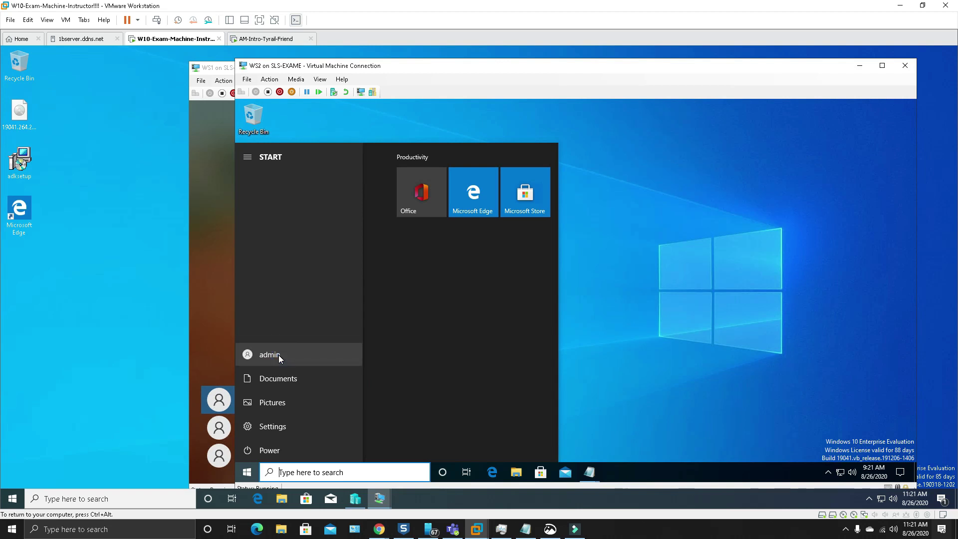
click(279, 355)
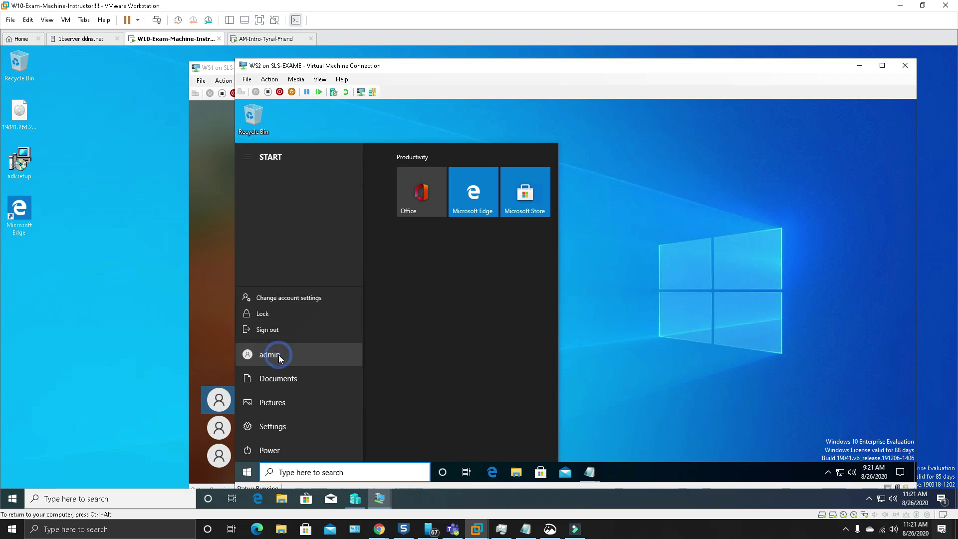
click(271, 329)
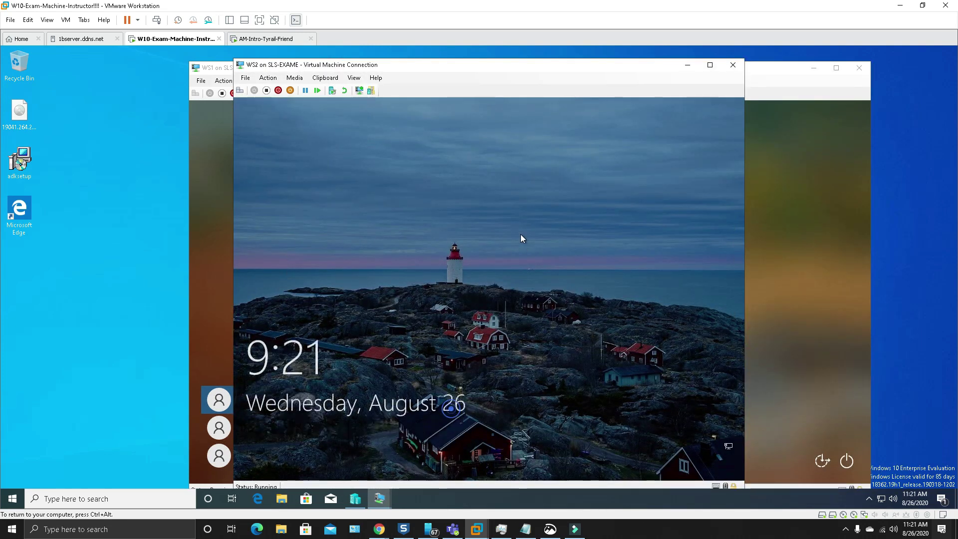
Step: Dismiss the WS2 lock screen and choose Restart from the sign-in screen's power menu
key(space)
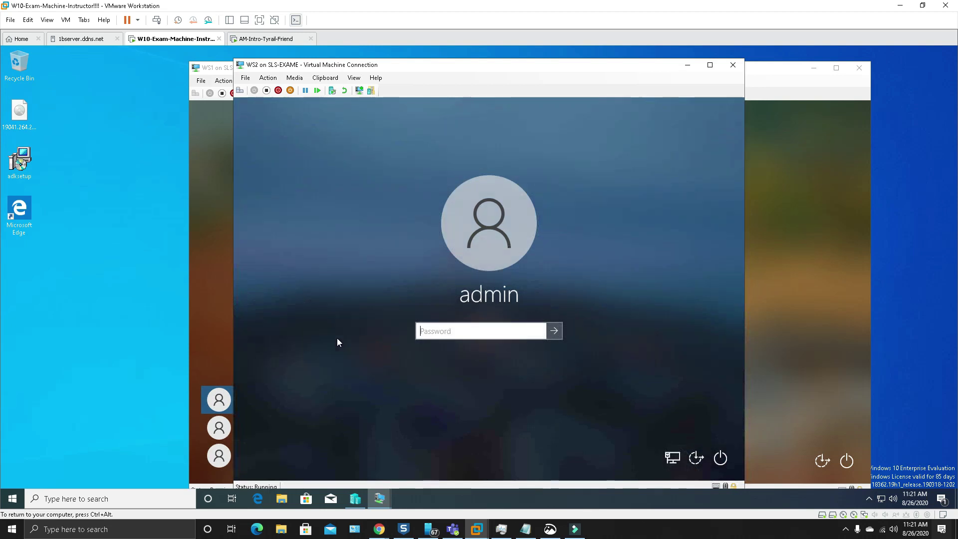
click(723, 458)
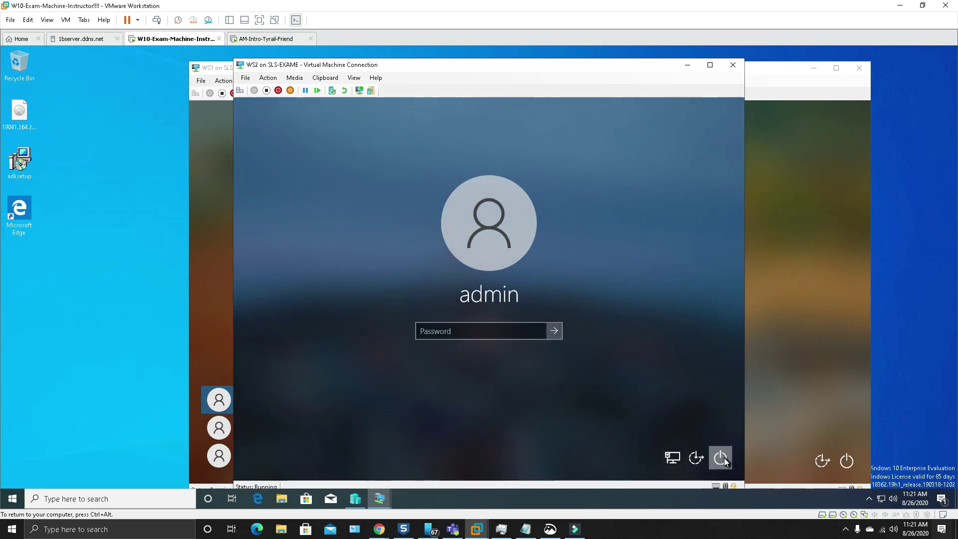
click(716, 432)
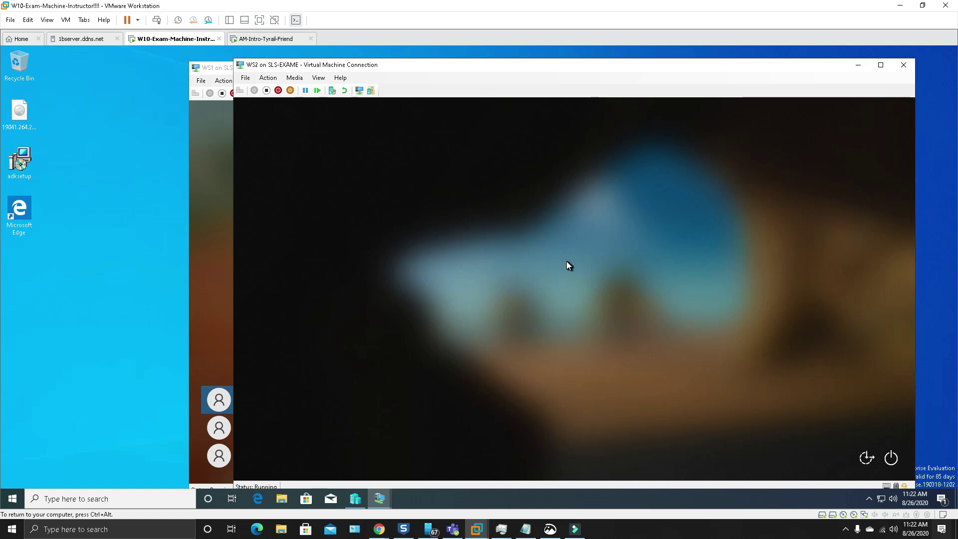
Step: Select Jane Doe on the WS2 sign-in screen and submit her password
click(567, 261)
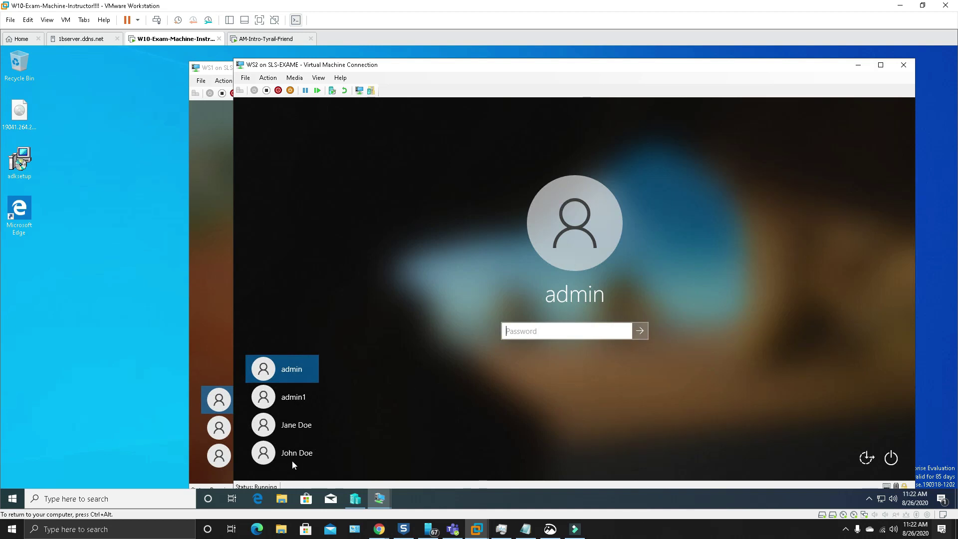
click(298, 427)
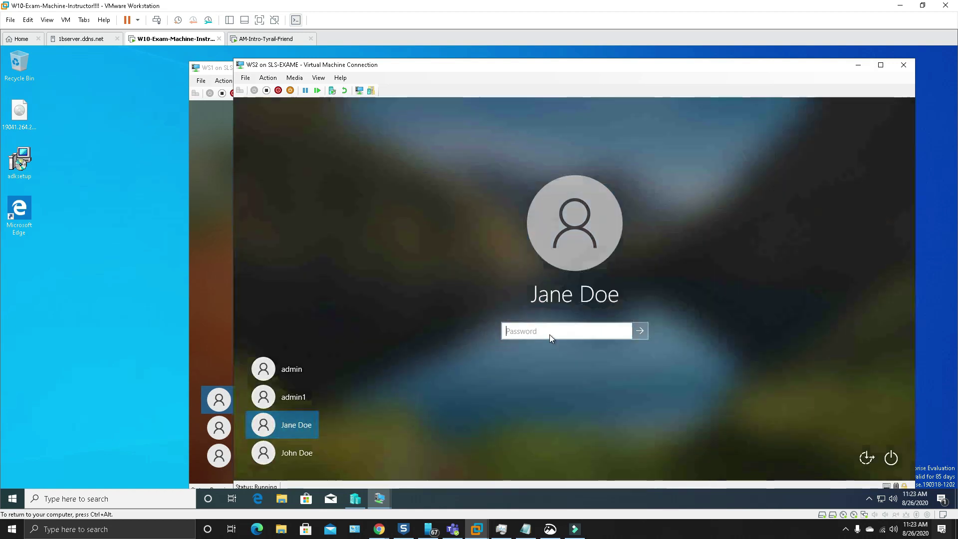
click(549, 334)
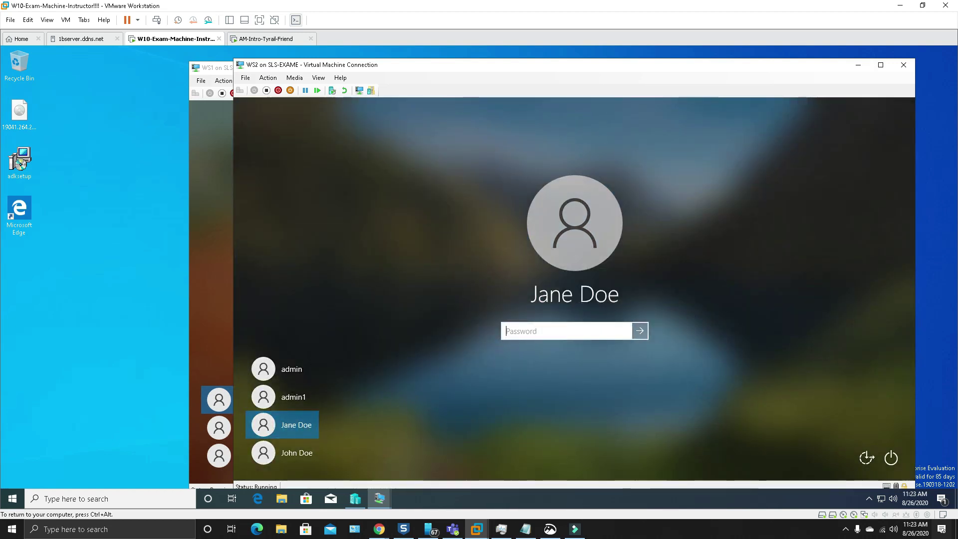
text(•••••••••)
key(Return)
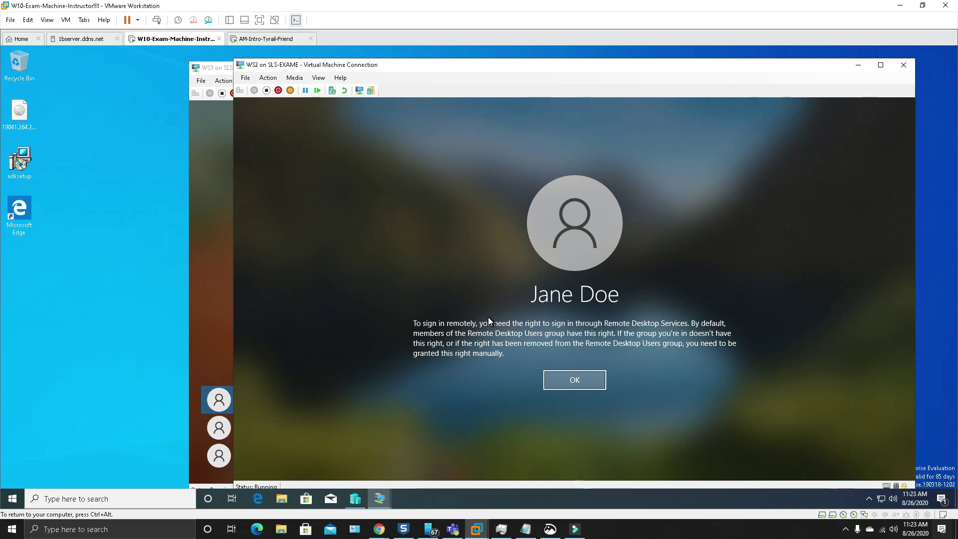
Step: Uncheck Enhanced session in the View menu, then sign in as Jane Doe with her password
click(327, 78)
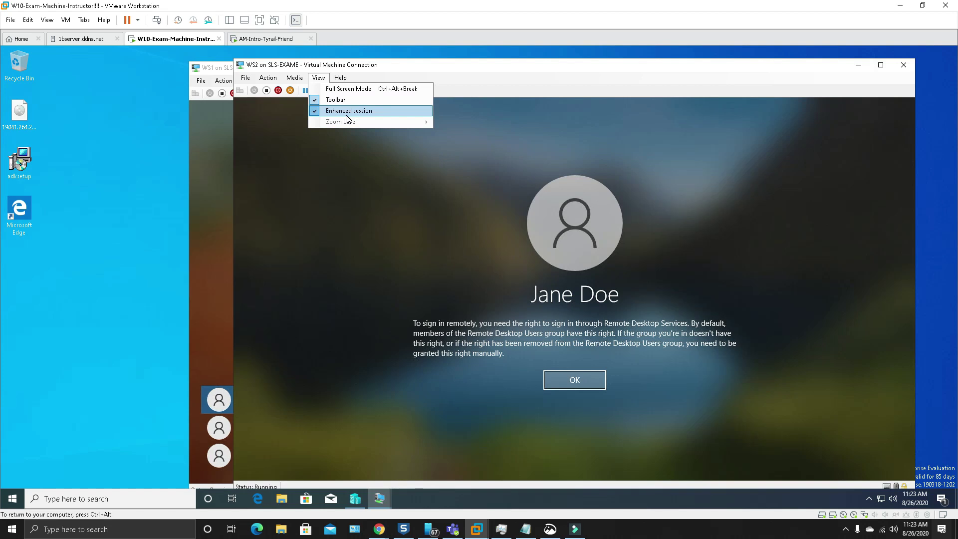
click(309, 110)
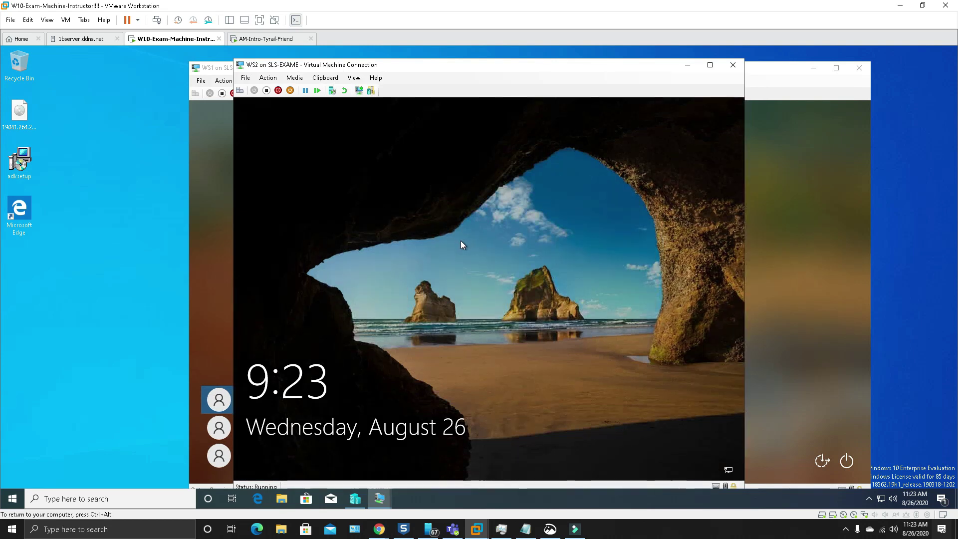
click(514, 384)
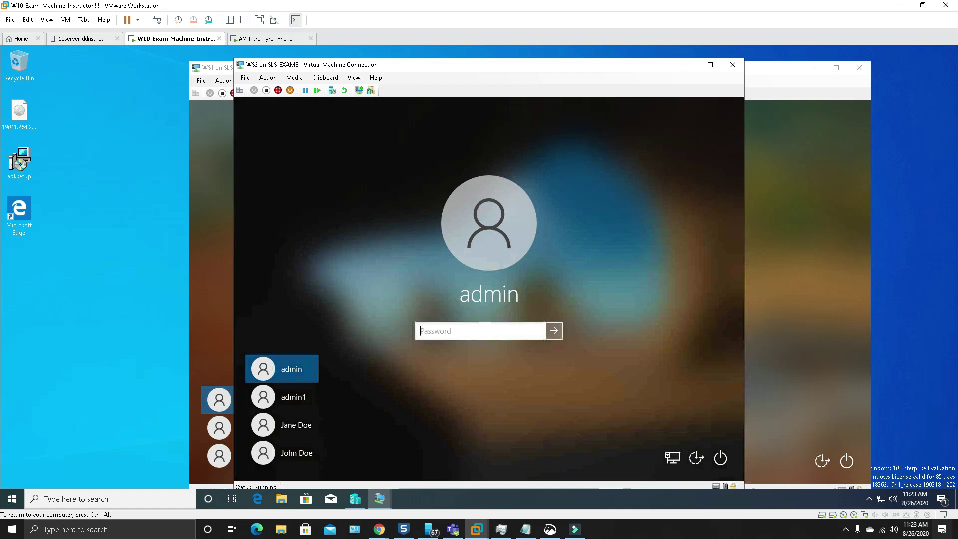
click(288, 426)
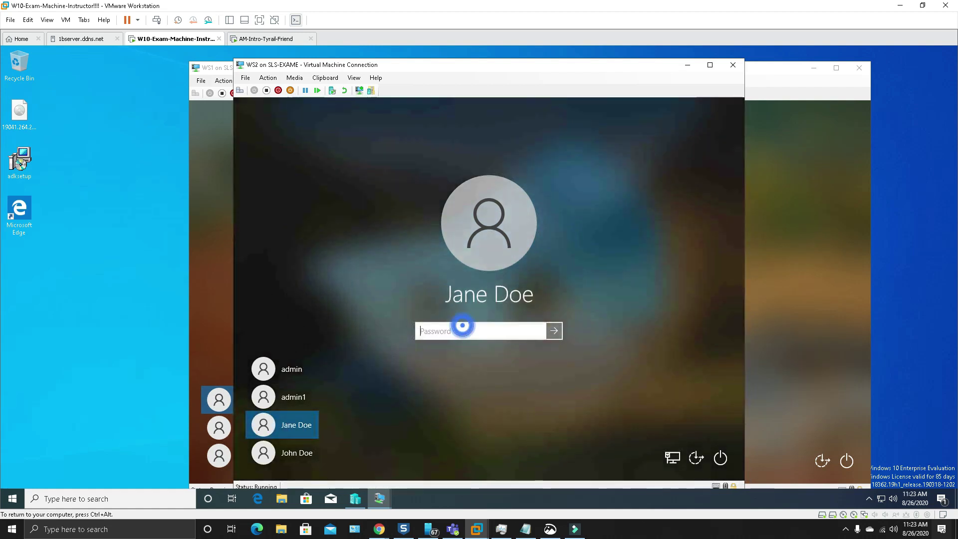
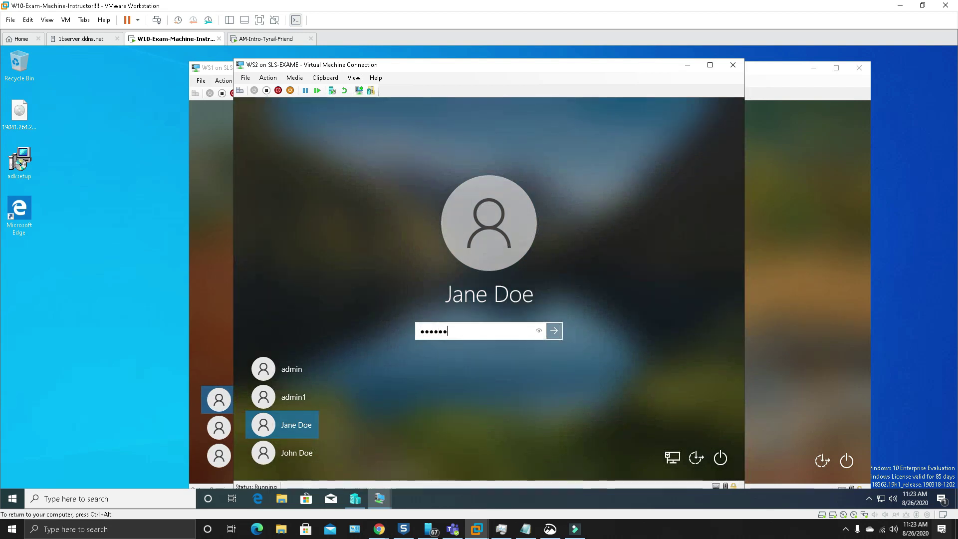
key(Return)
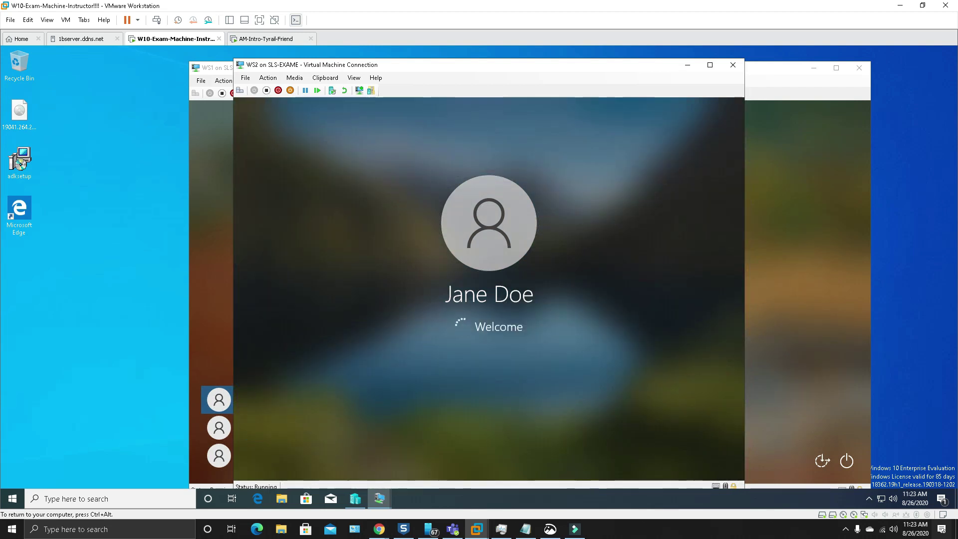
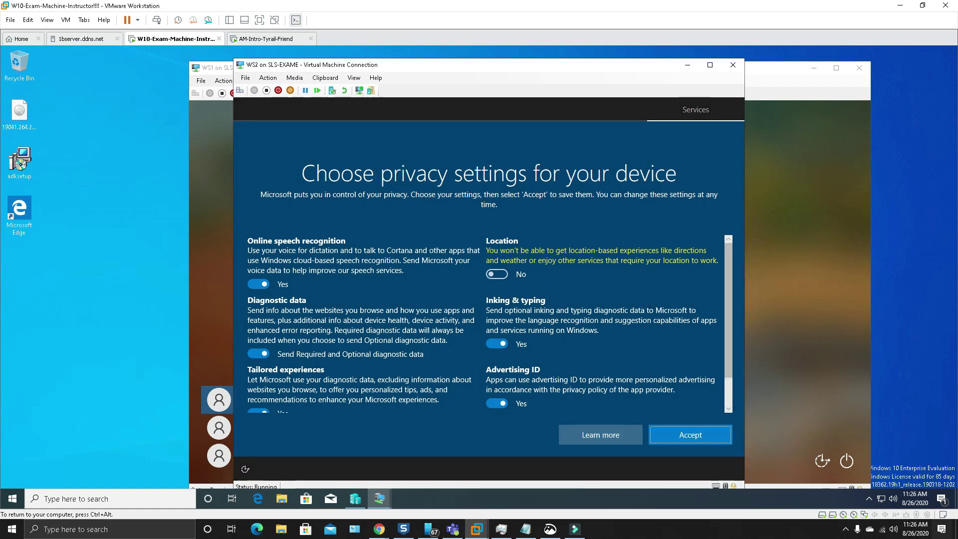
Step: Accept the default privacy settings on WS2 and wait for its Windows 10 desktop
click(705, 441)
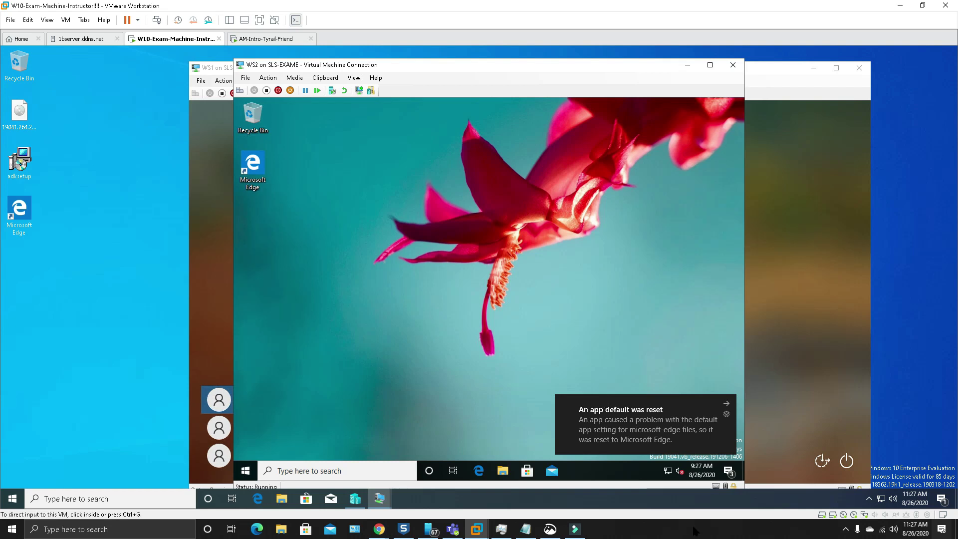
Step: Open the Pictures folder from the WS2 guest's Start menu
click(538, 418)
click(250, 469)
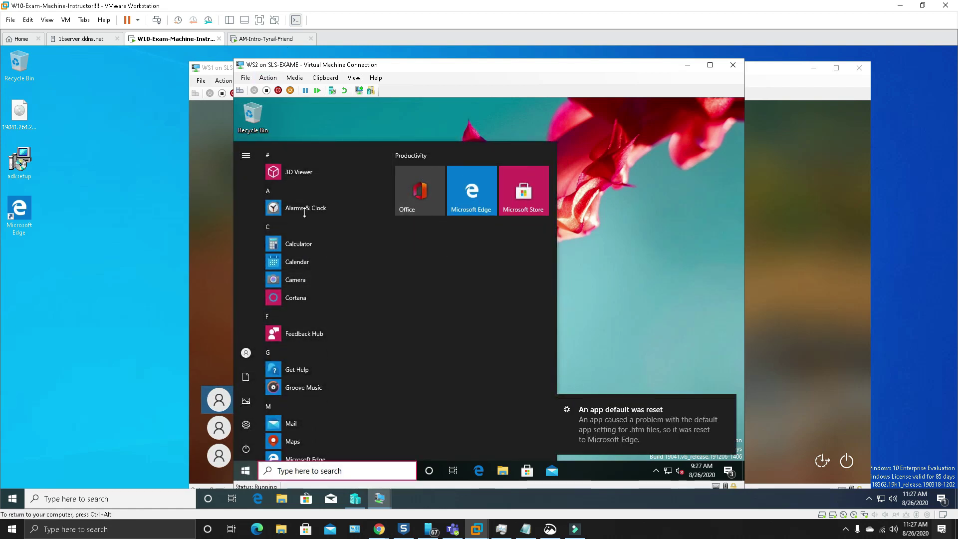
click(675, 337)
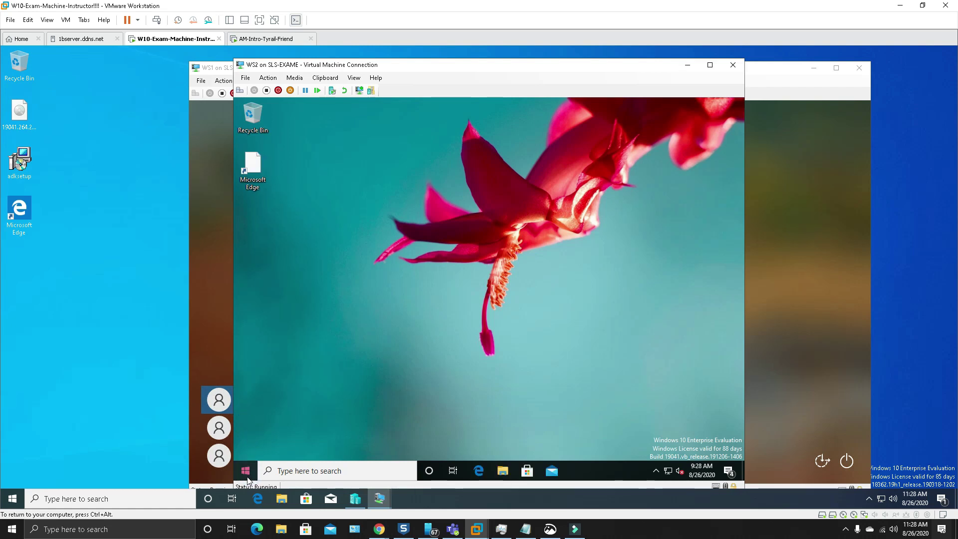
click(246, 474)
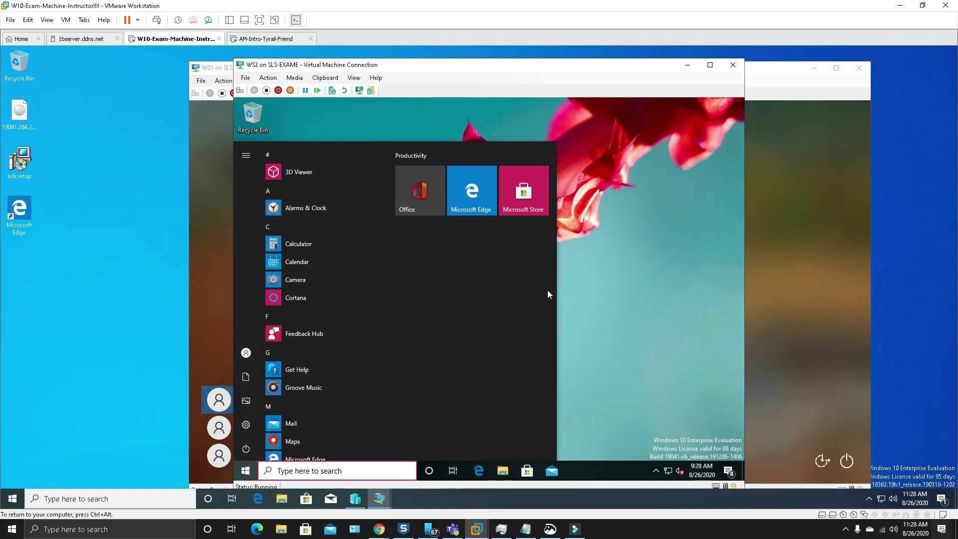
click(251, 404)
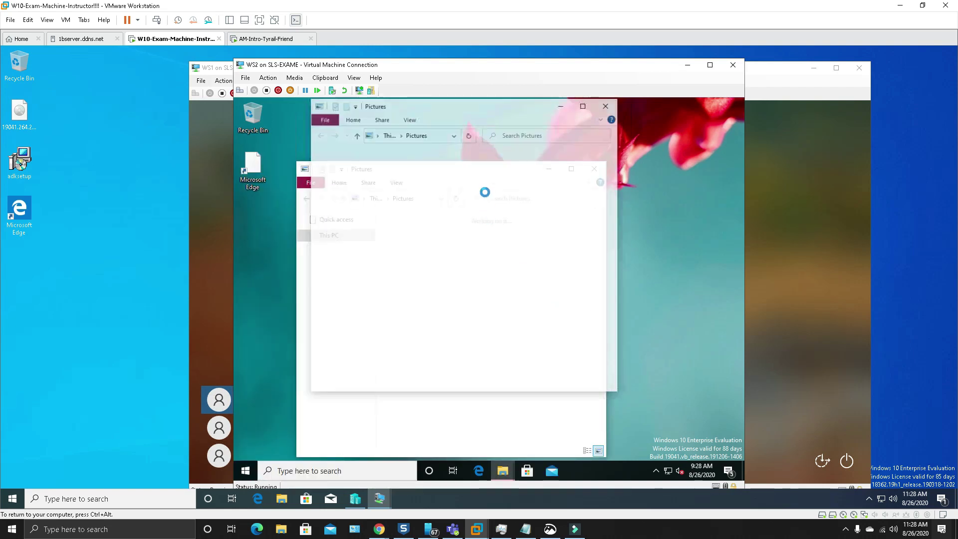
Step: Close the duplicate Pictures window, view test1 in Photos, then switch to Documents
click(608, 104)
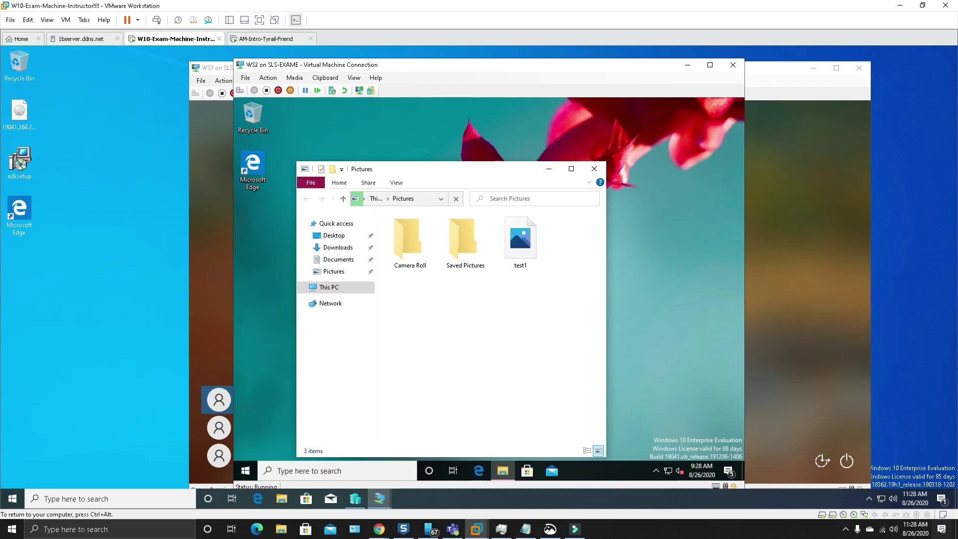
click(523, 244)
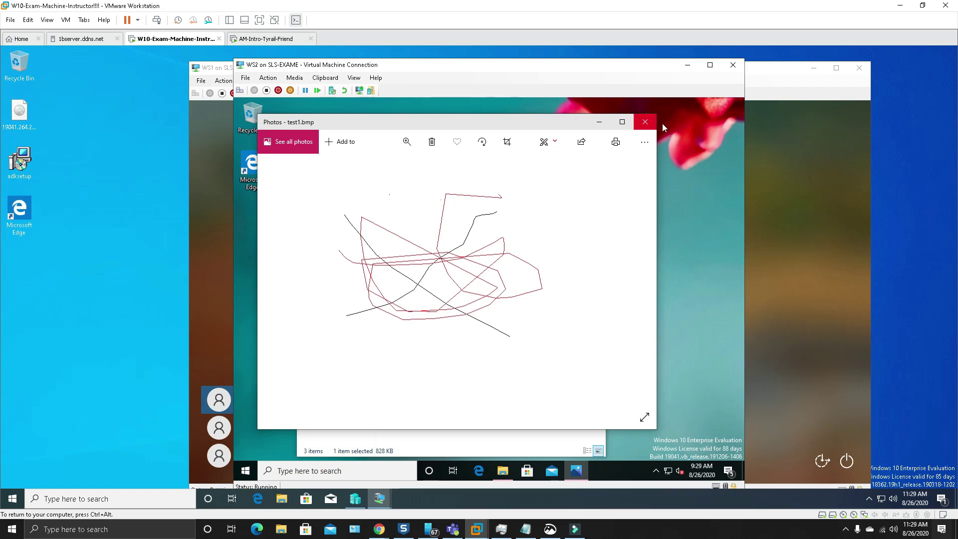
click(646, 123)
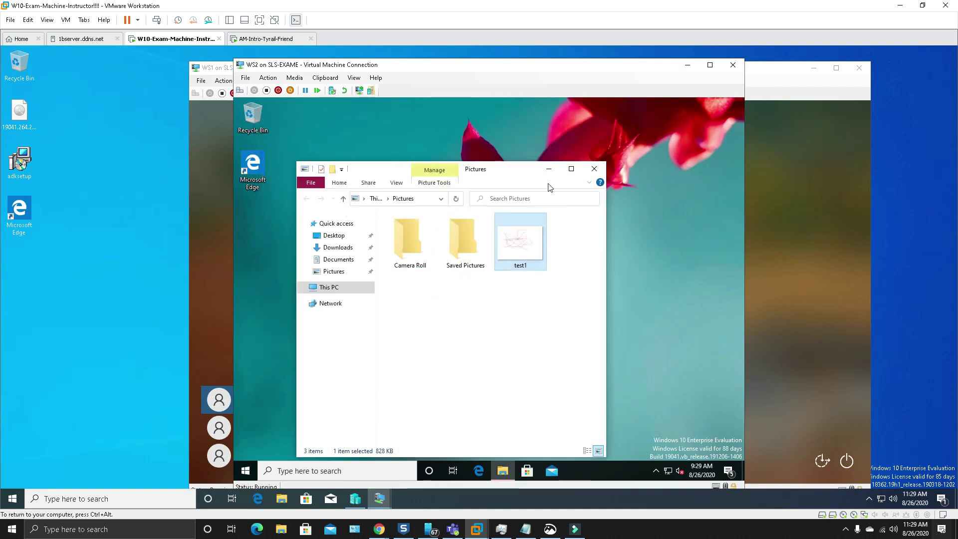
click(339, 260)
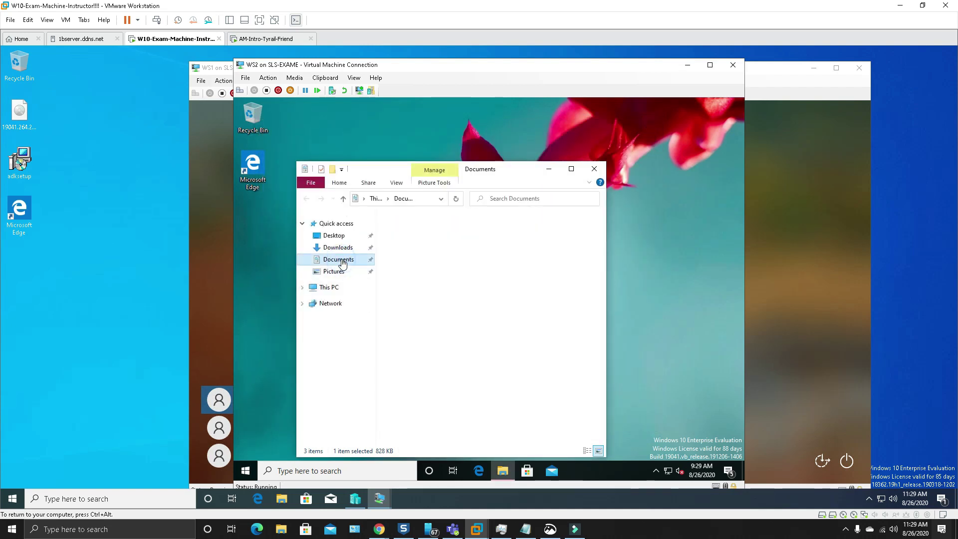
Step: Open test1 in Notepad to confirm it reads 'hi', then close Notepad and File Explorer
click(395, 229)
double_click(394, 230)
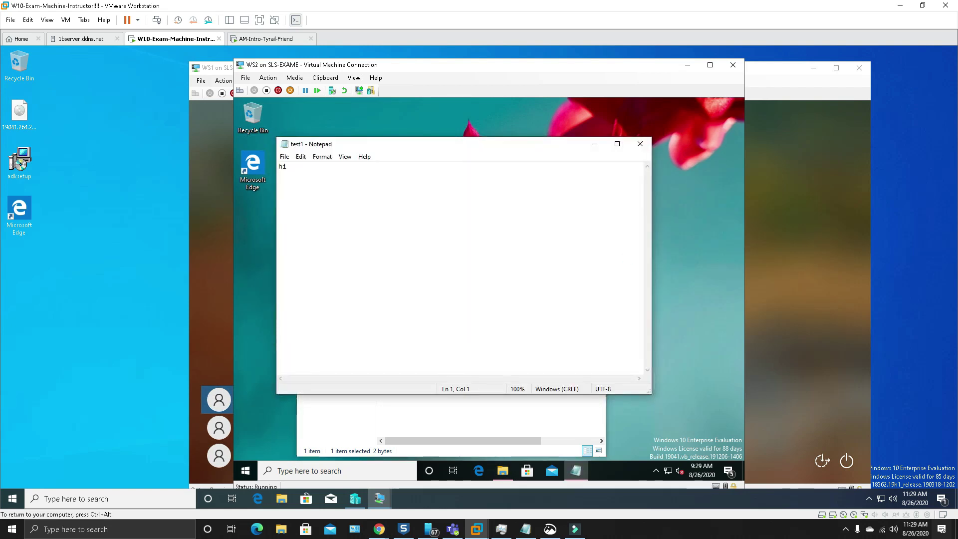
click(639, 144)
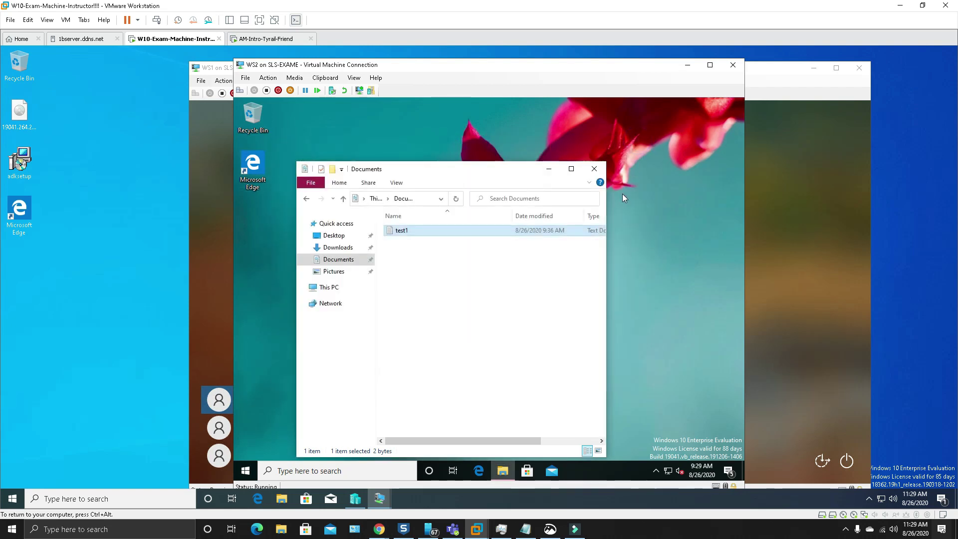
click(595, 170)
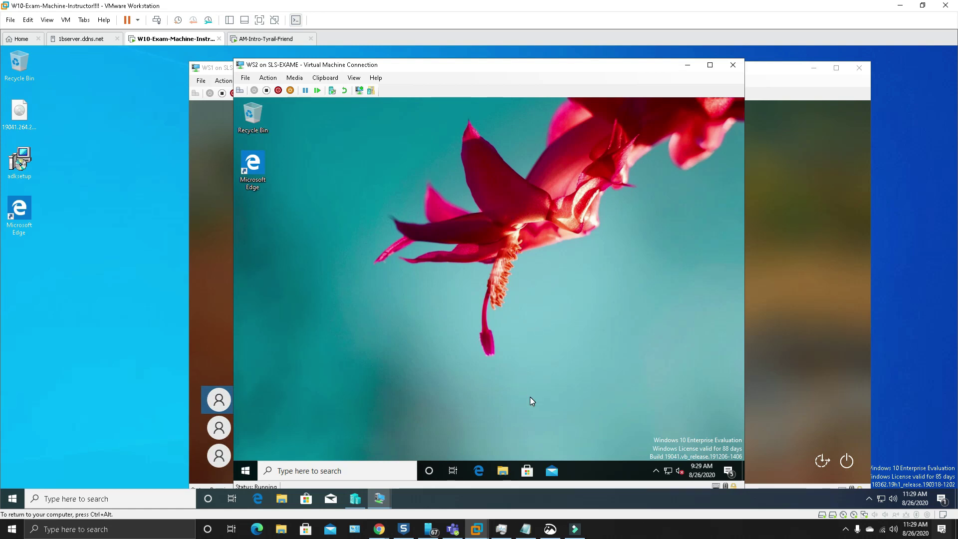
Step: Search 'sys' in Start to open the System information window and move it up-left
click(245, 471)
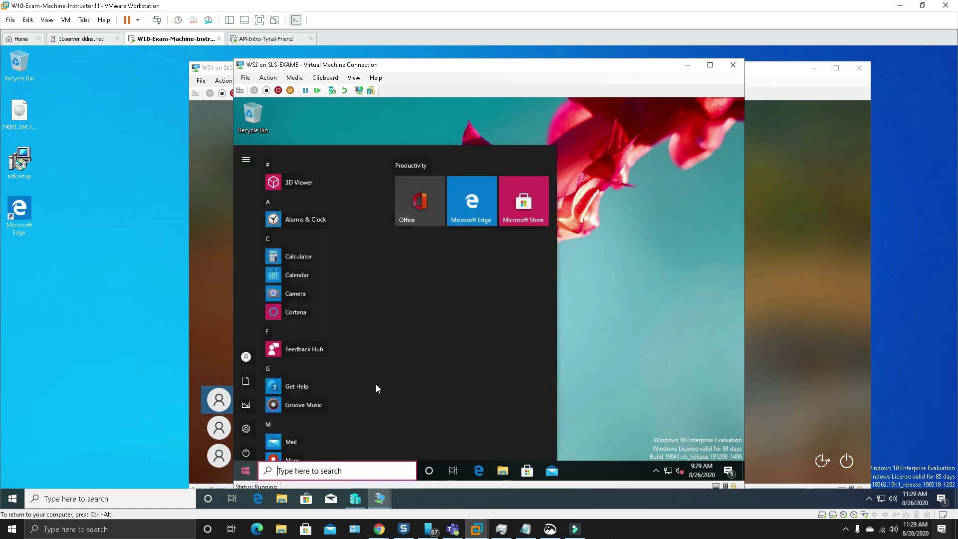
text(sys)
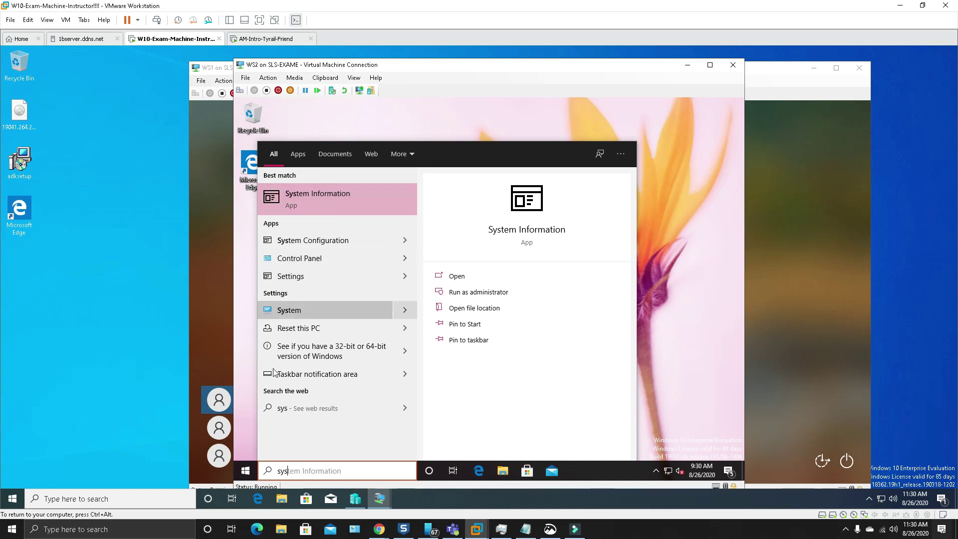
click(306, 310)
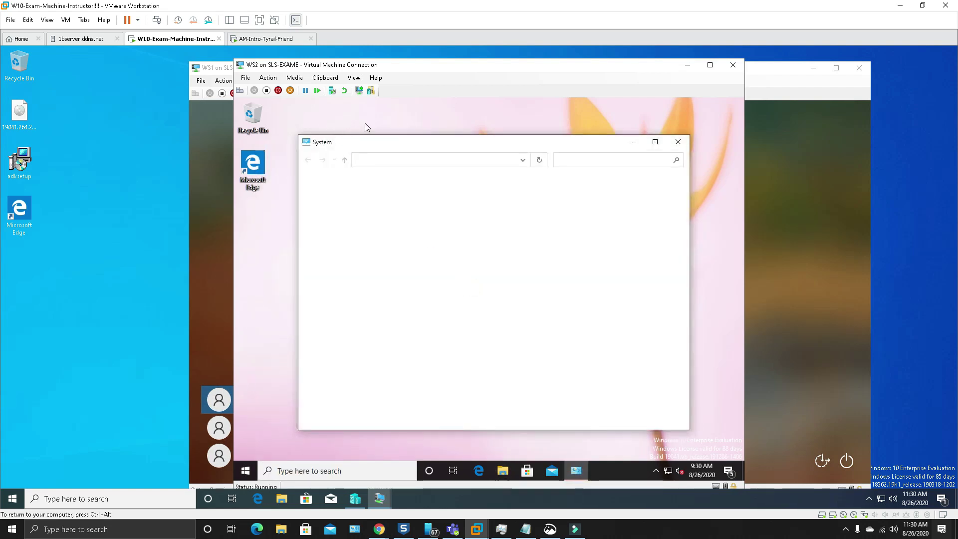
drag(426, 147, 404, 112)
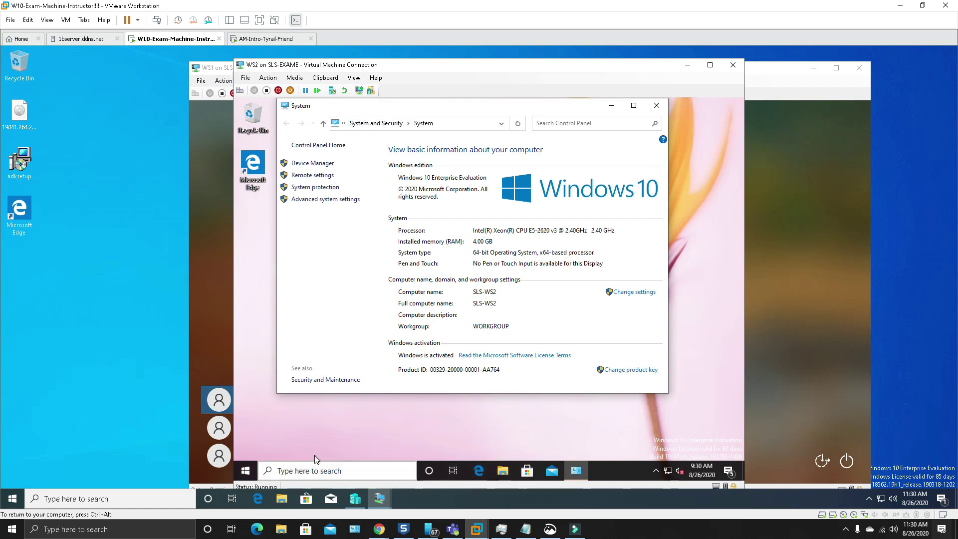
Step: Launch Command Prompt via a 'cmd' search, narrow its window, then bring up security options
click(245, 471)
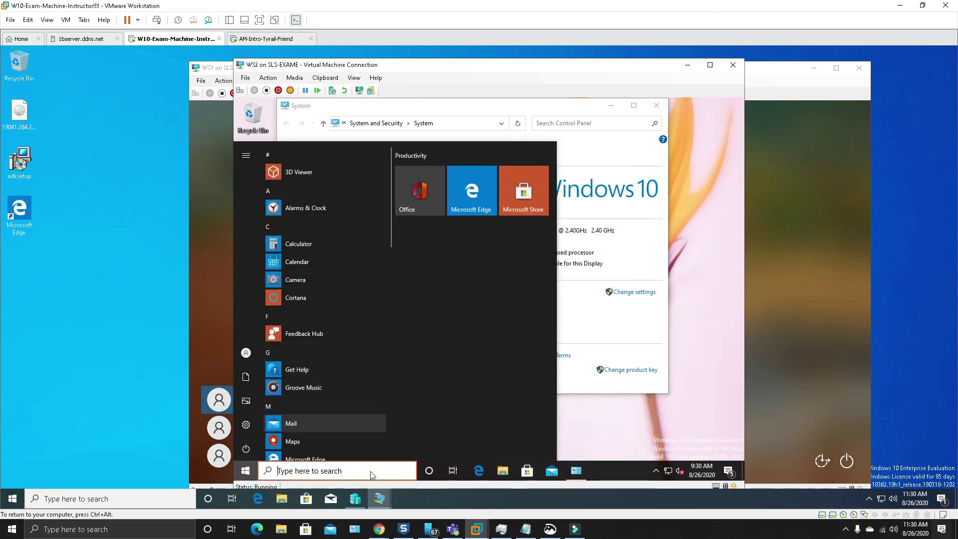
text(cvmd)
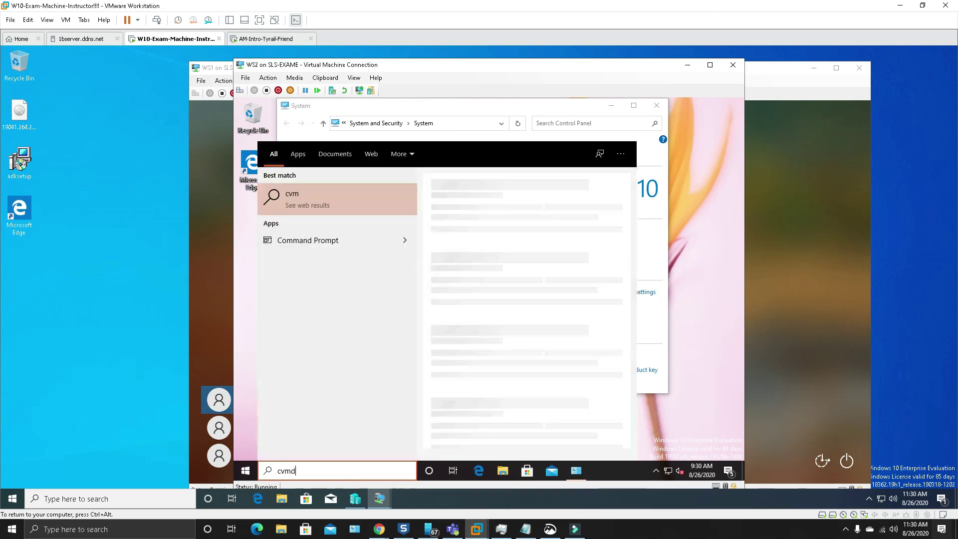
key(BackSpace)
key(BackSpace)
key(BackSpace)
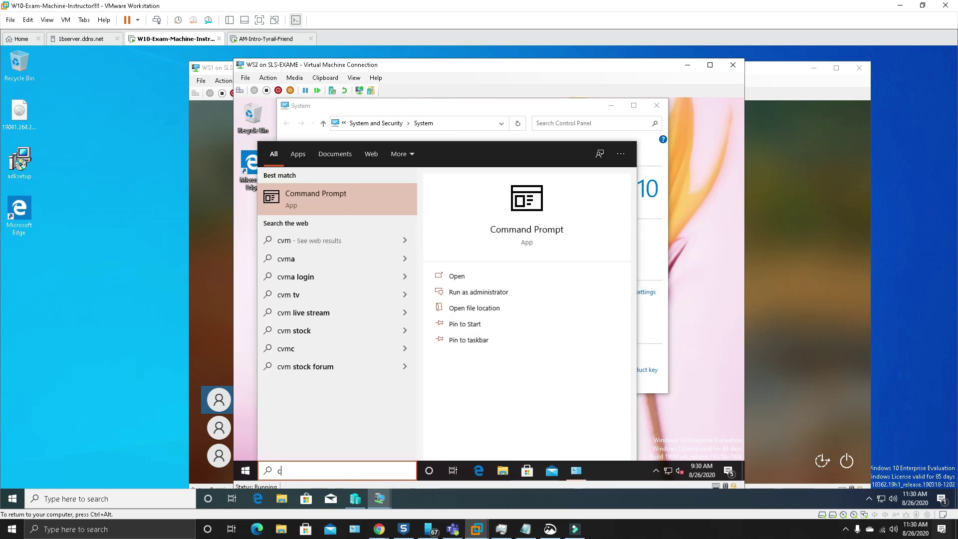
text(md)
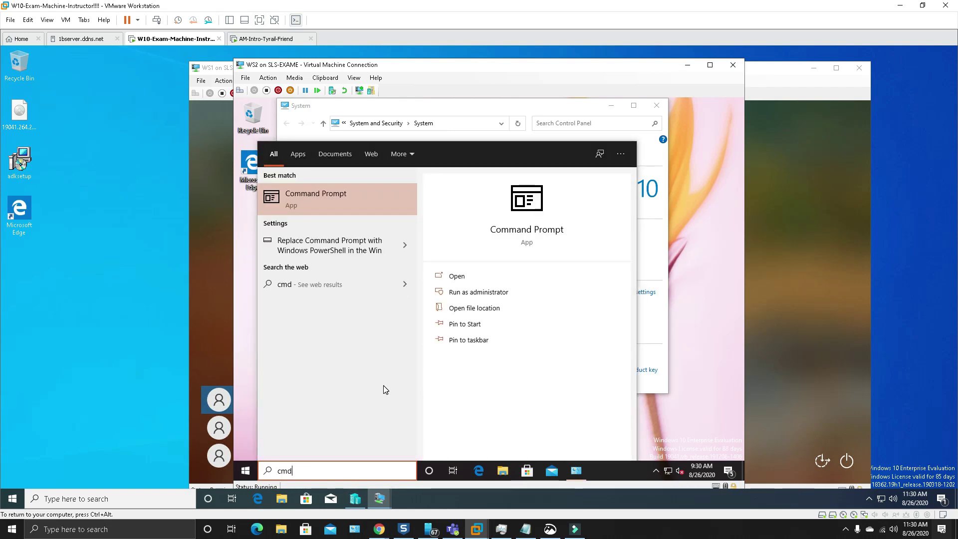
key(Return)
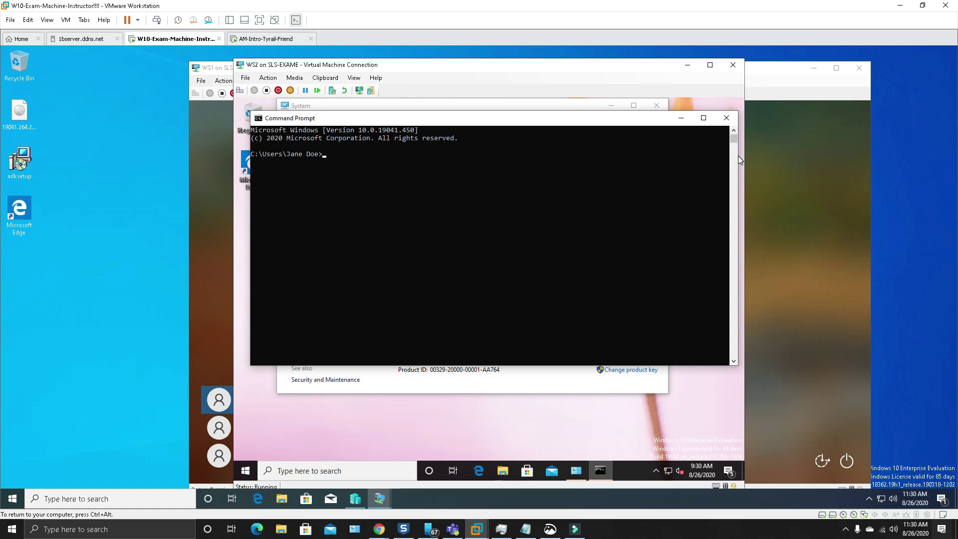
drag(738, 159, 432, 160)
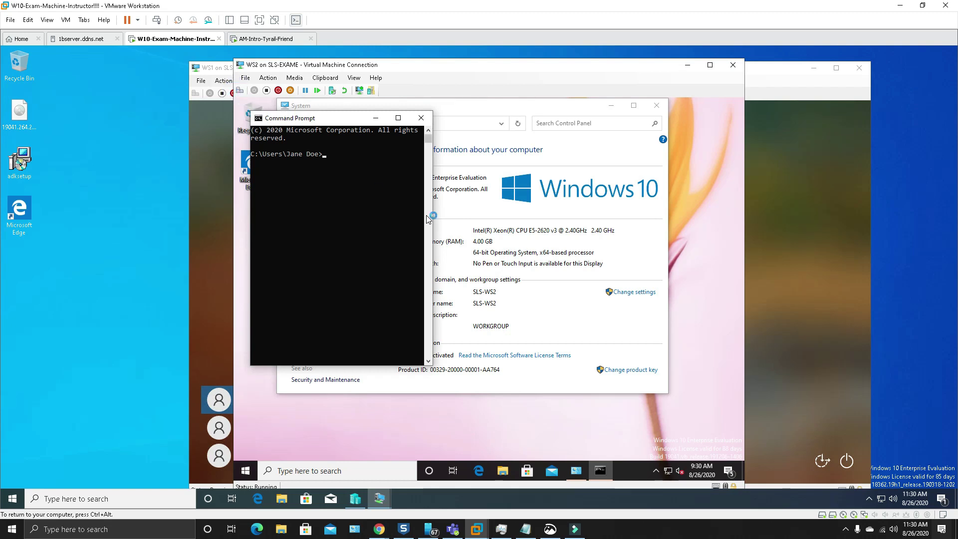
key(ctrl+alt+End)
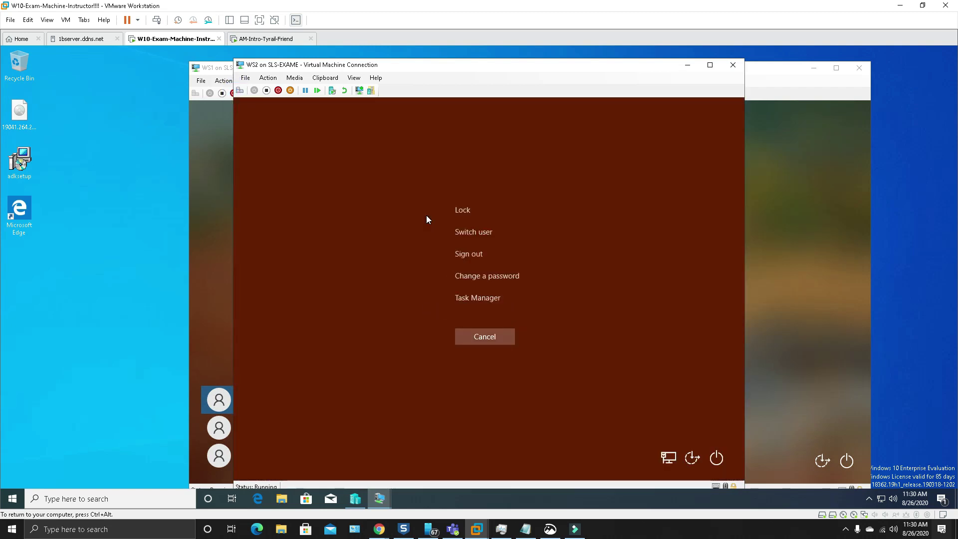
Step: Choose Switch user on the WS2 security options screen to reach the account list
click(486, 233)
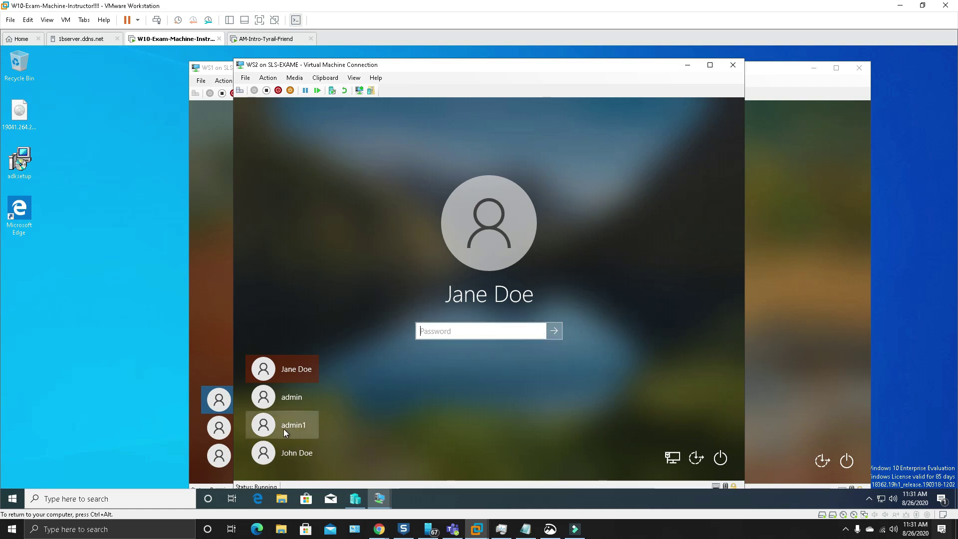
Step: Select the second migrated user's account on WS2 and submit its password
click(278, 457)
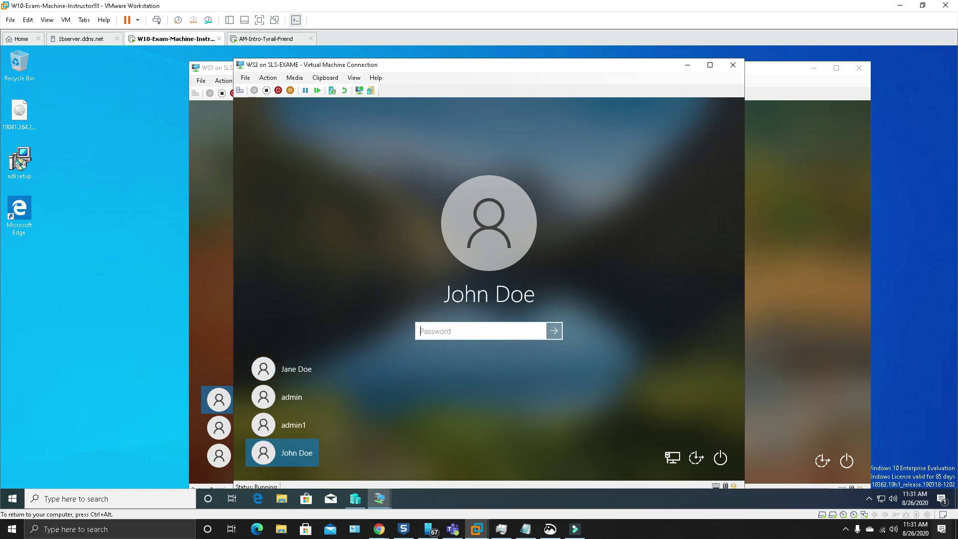
text(*********)
key(Return)
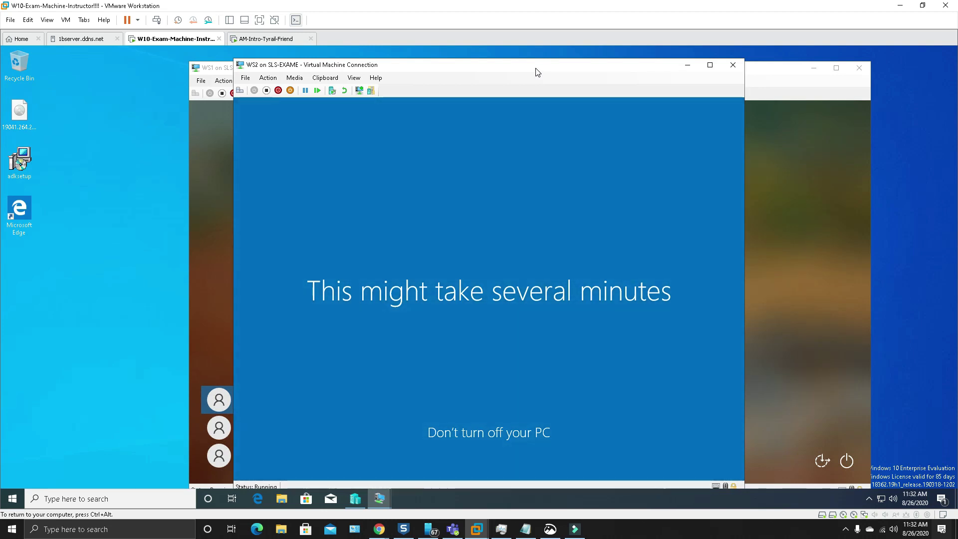
Step: Move the WS2 window right to reveal WS1, then accept the privacy settings
drag(537, 72, 672, 82)
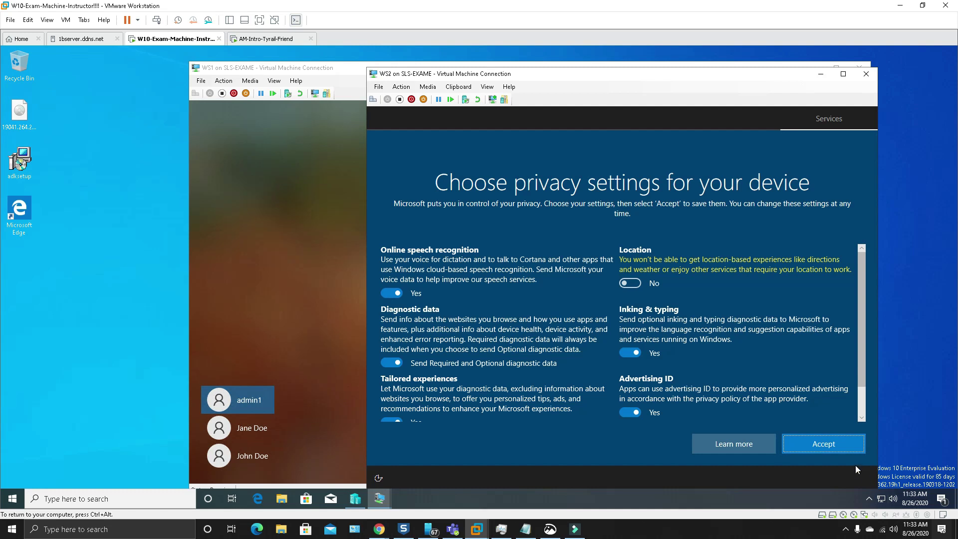
click(829, 443)
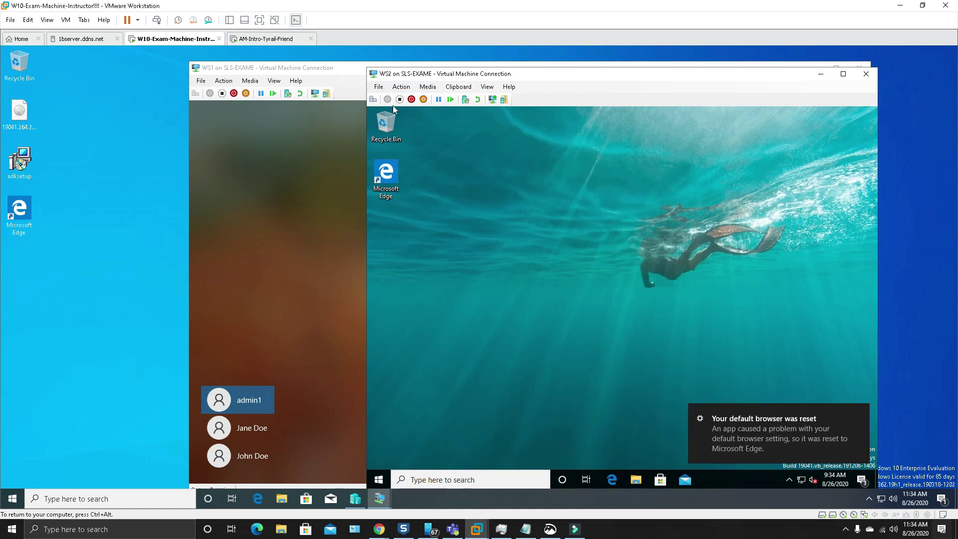
Step: Shut down WS2 from Start > Power despite the other signed-in user, then bring WS1 forward
click(382, 480)
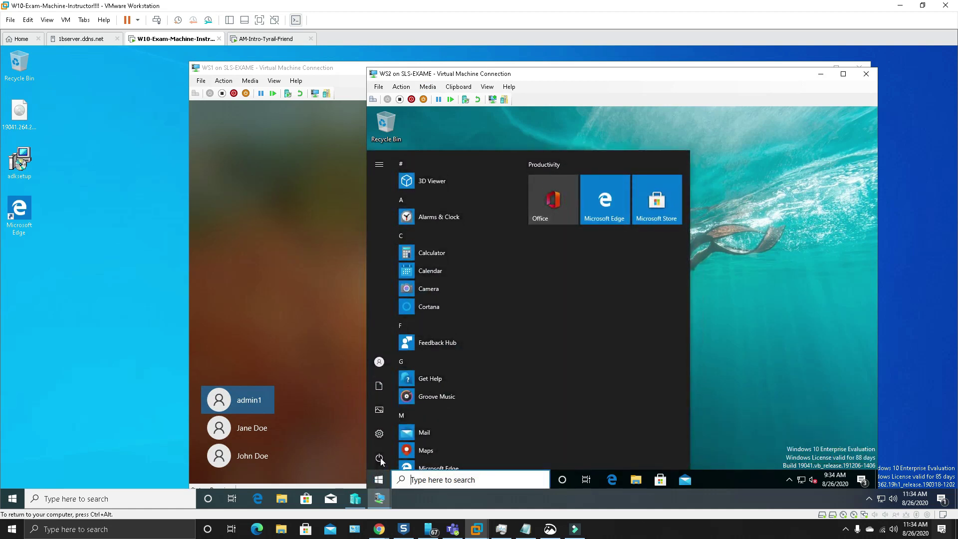
mouse_move(380, 458)
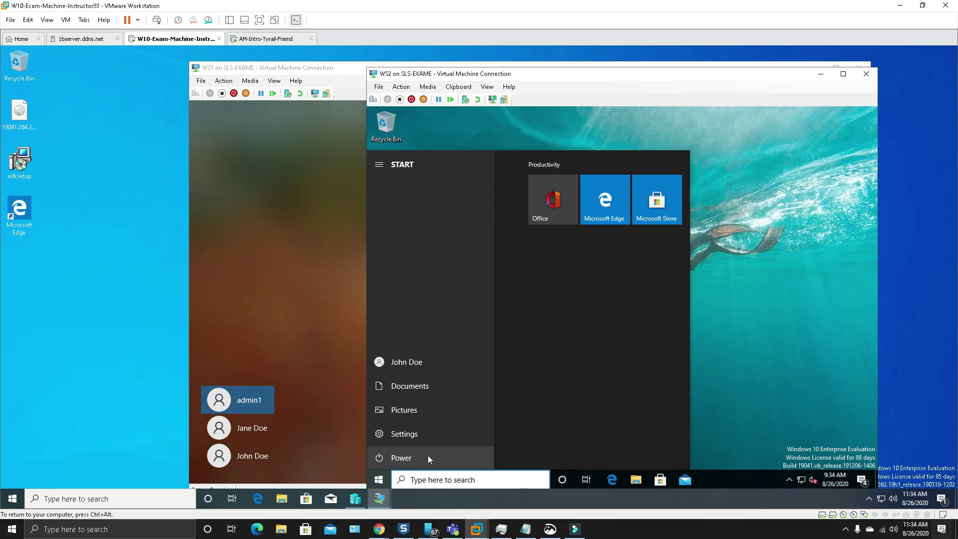
click(387, 460)
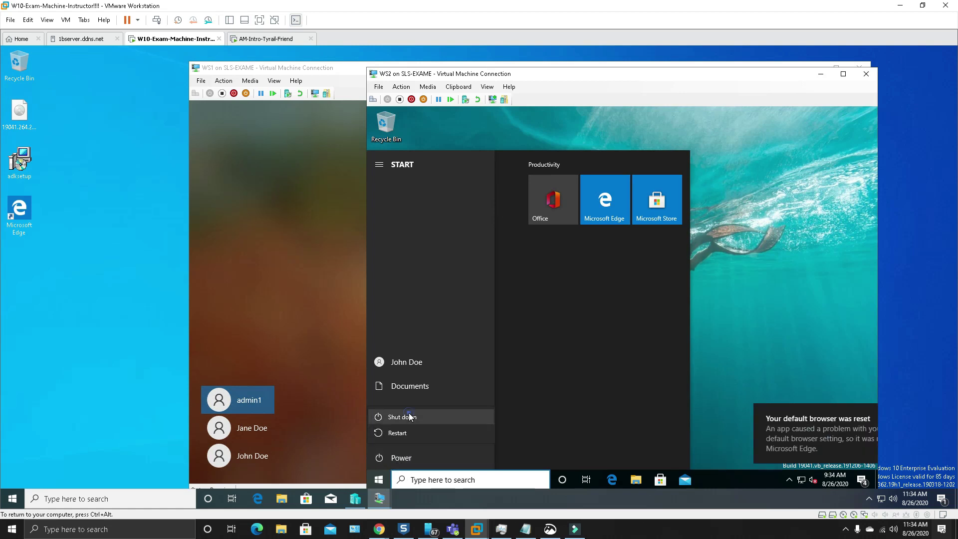
key(Escape)
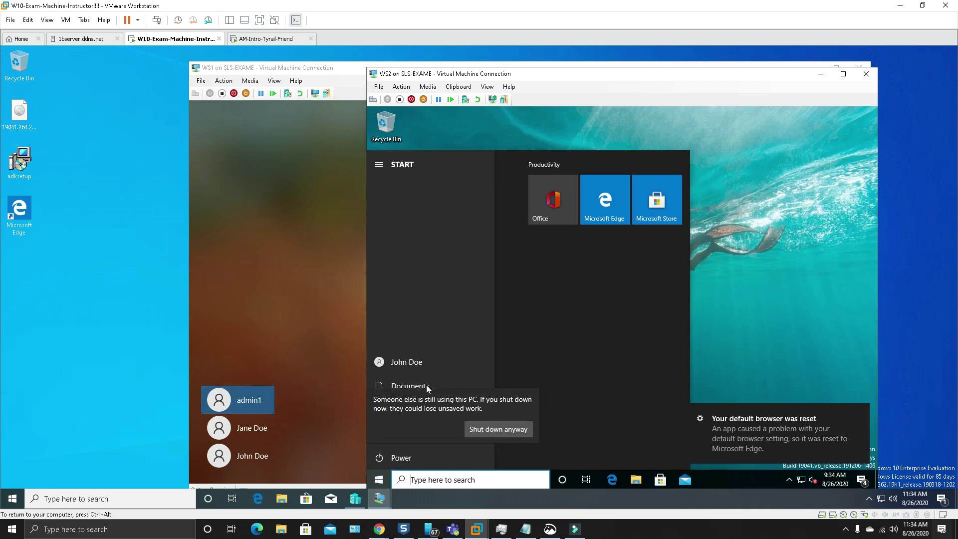
click(507, 429)
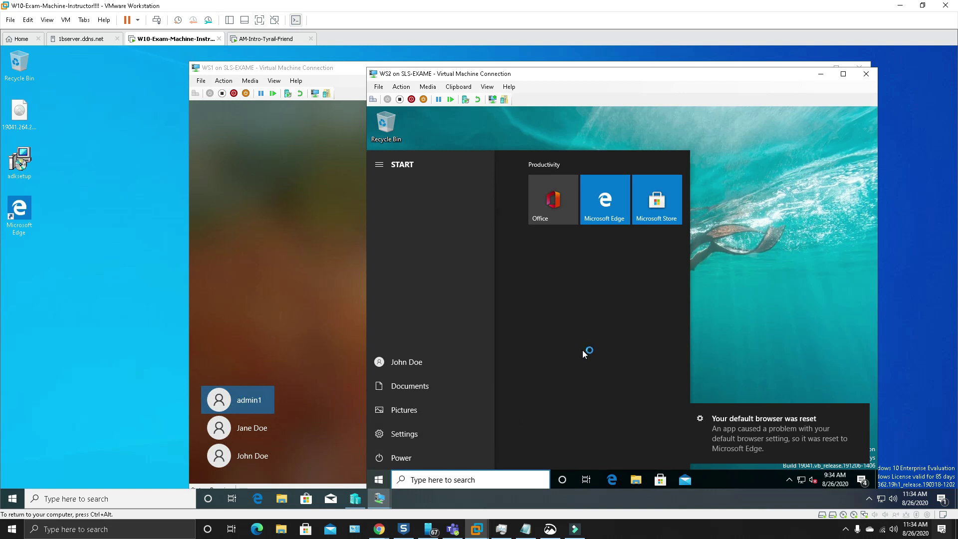
click(304, 70)
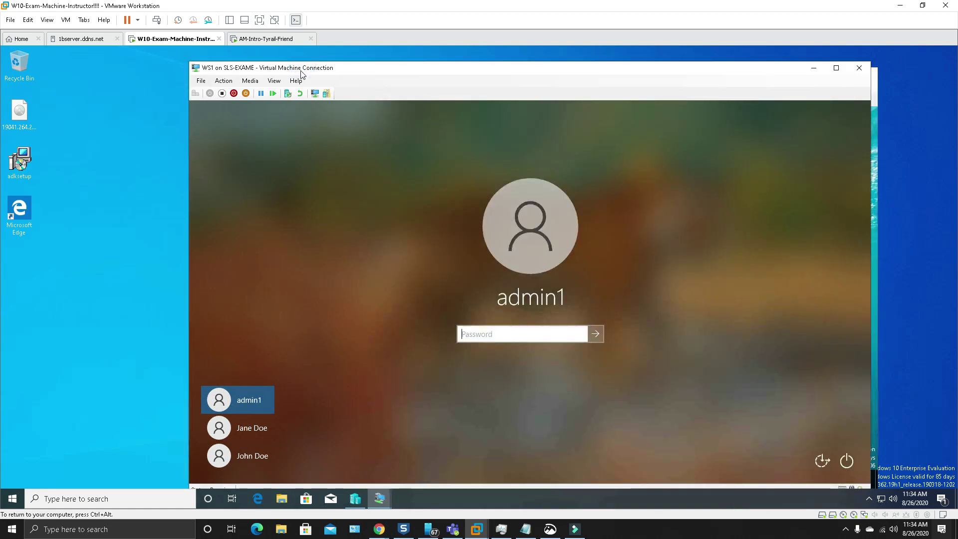
Step: Shut down WS1 from its sign-in screen's power menu, confirming Shut down anyway
click(847, 465)
click(816, 439)
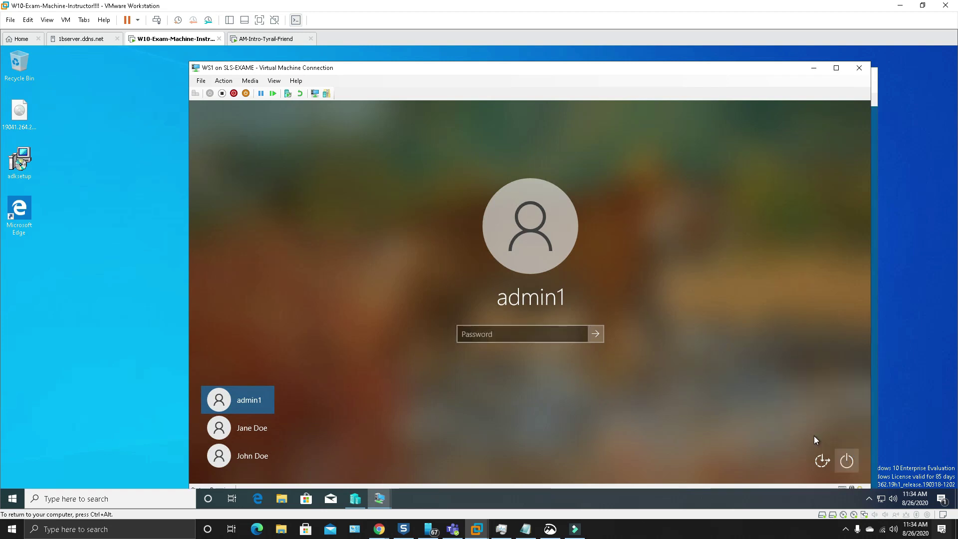
click(845, 460)
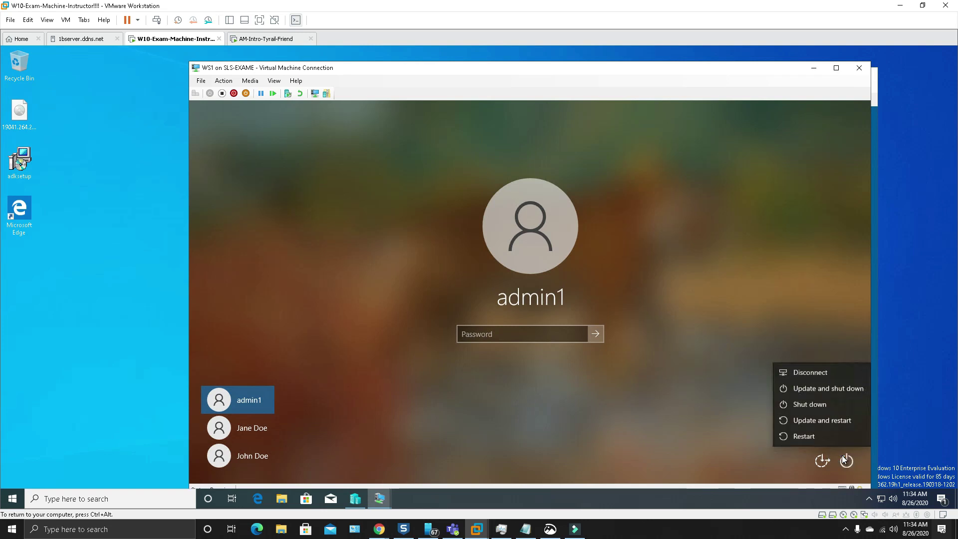
click(814, 389)
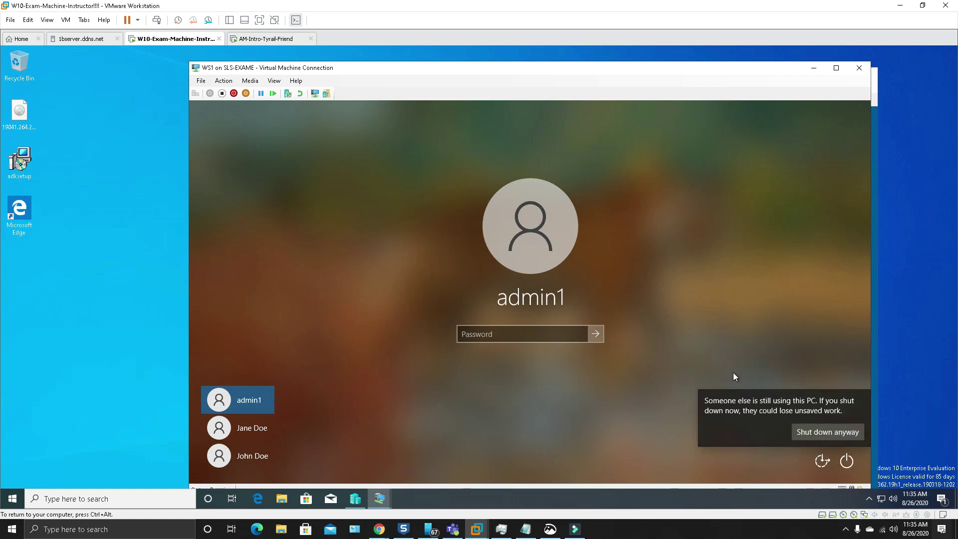
click(825, 436)
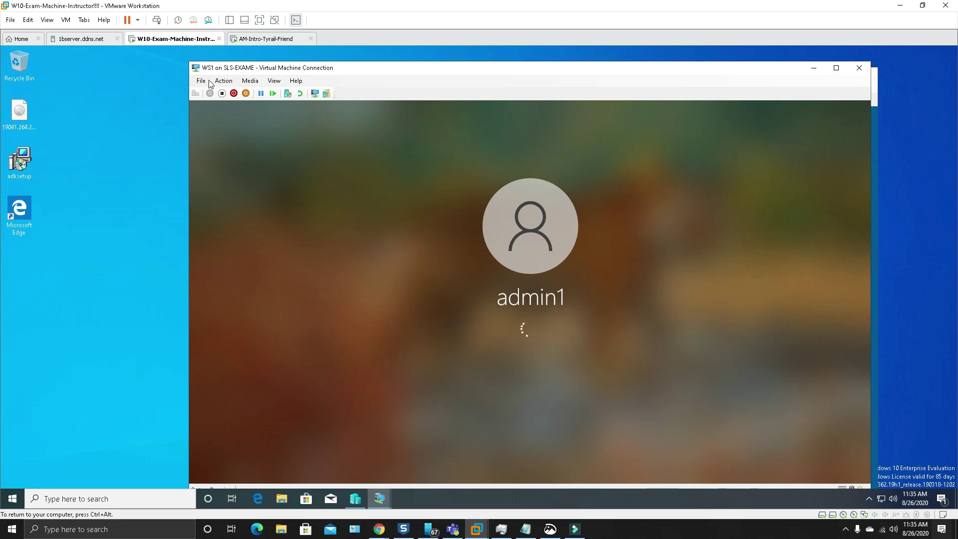